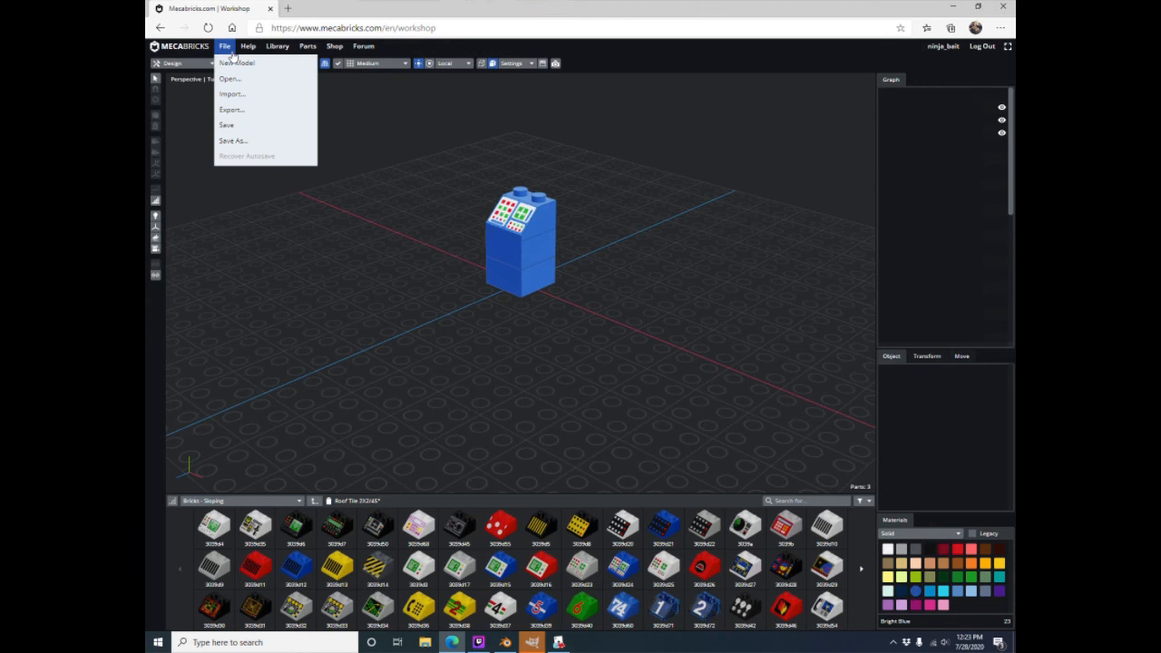
Export the brick model in the Blender Add-on (.zmbx) format
click(231, 110)
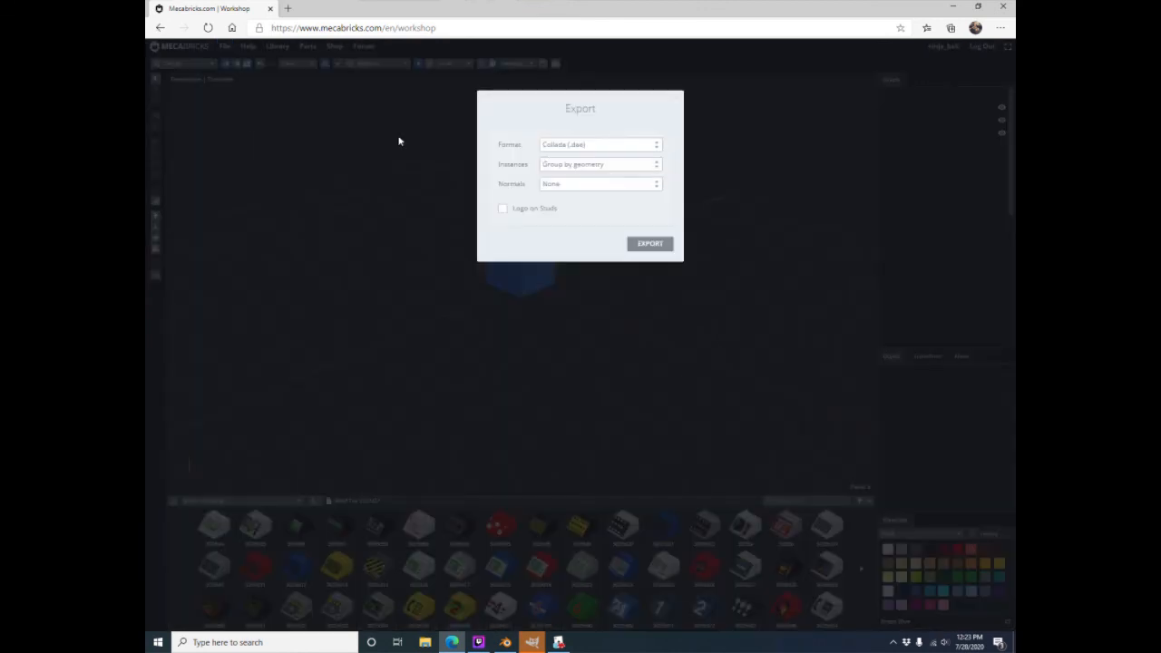
click(580, 147)
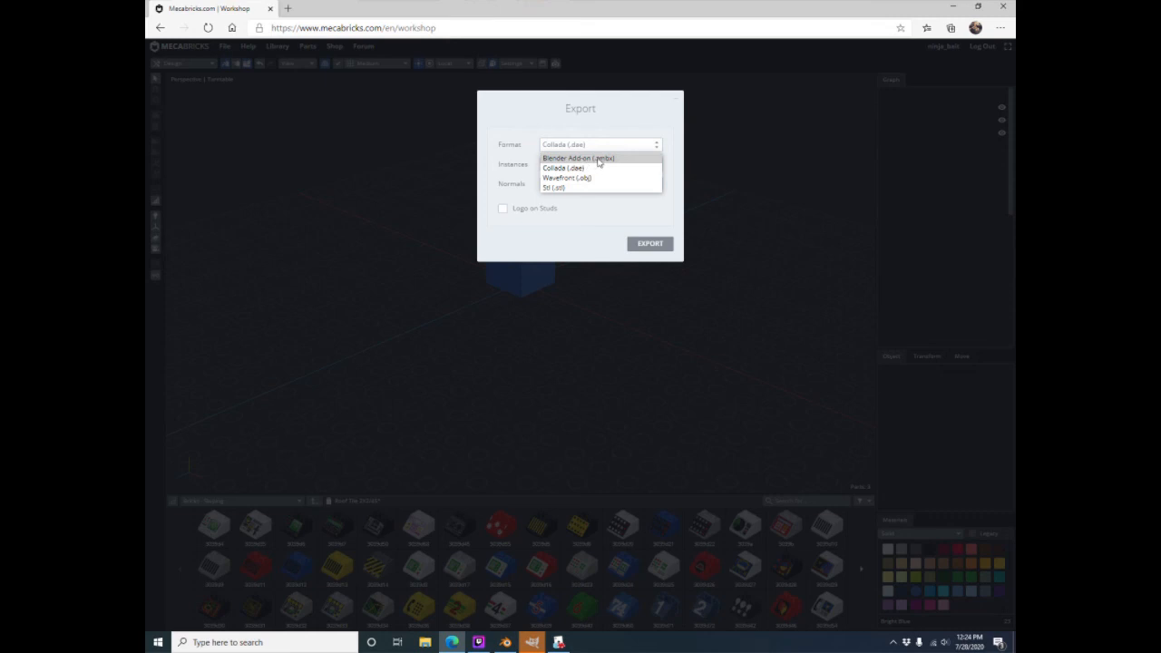
click(598, 159)
click(670, 188)
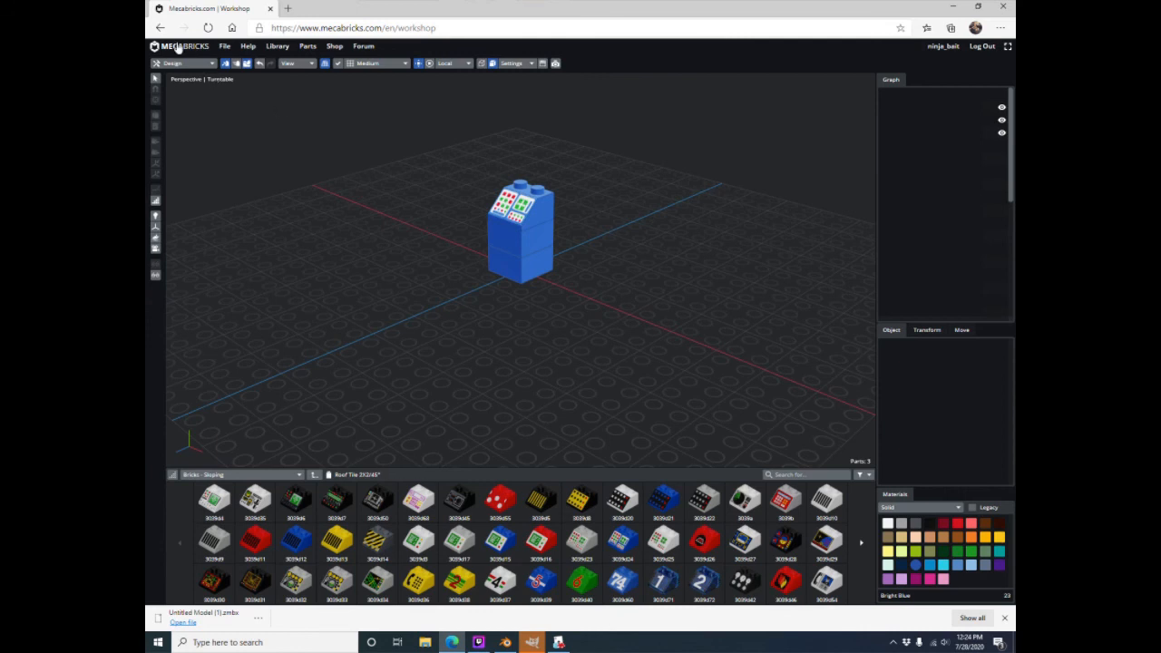
Visit the Mecabricks shop to view its add-ons, leaving the current model unsaved, and return to the workshop
click(334, 45)
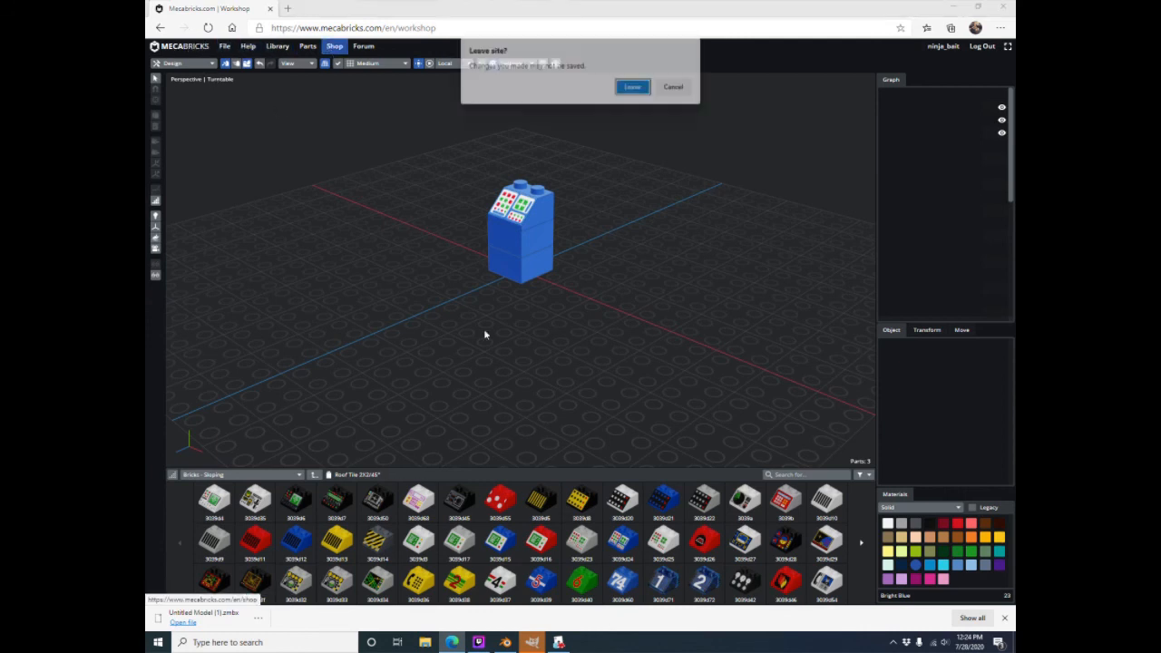
click(633, 87)
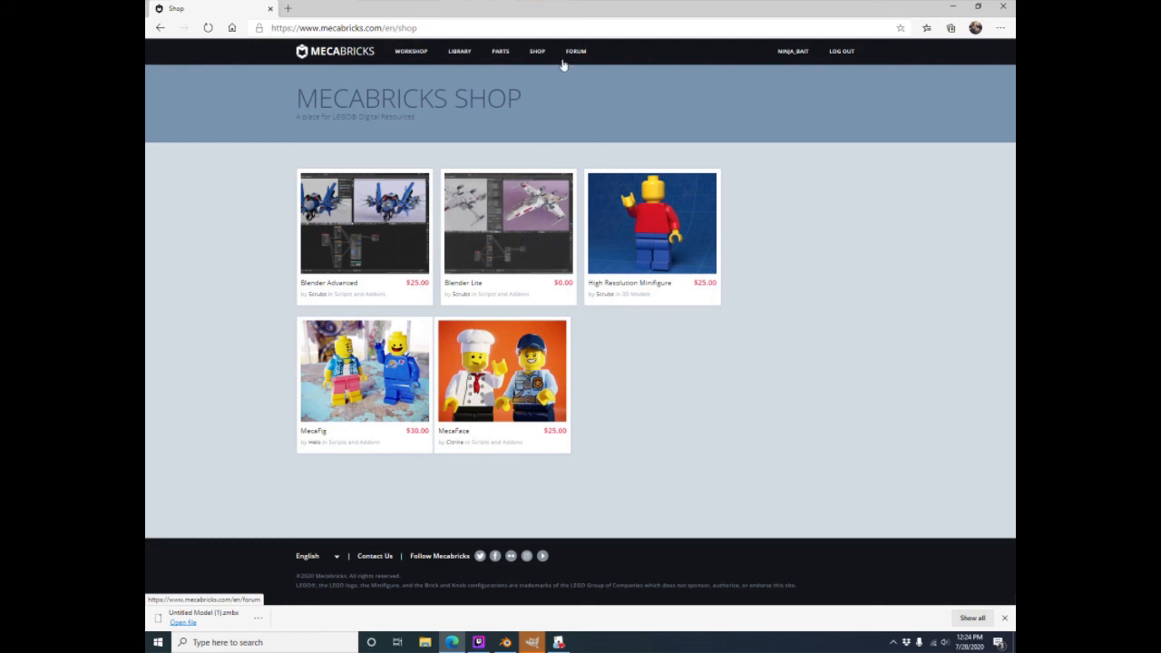
click(411, 51)
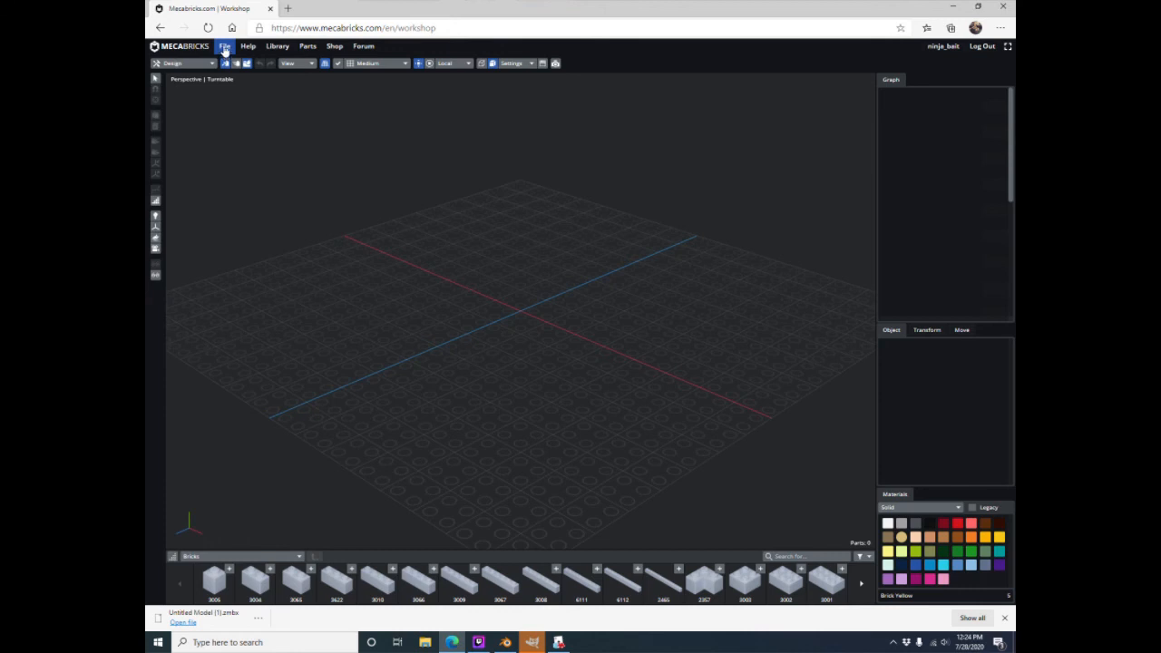
Check which file formats the workshop can import, without importing anything
click(224, 48)
click(236, 98)
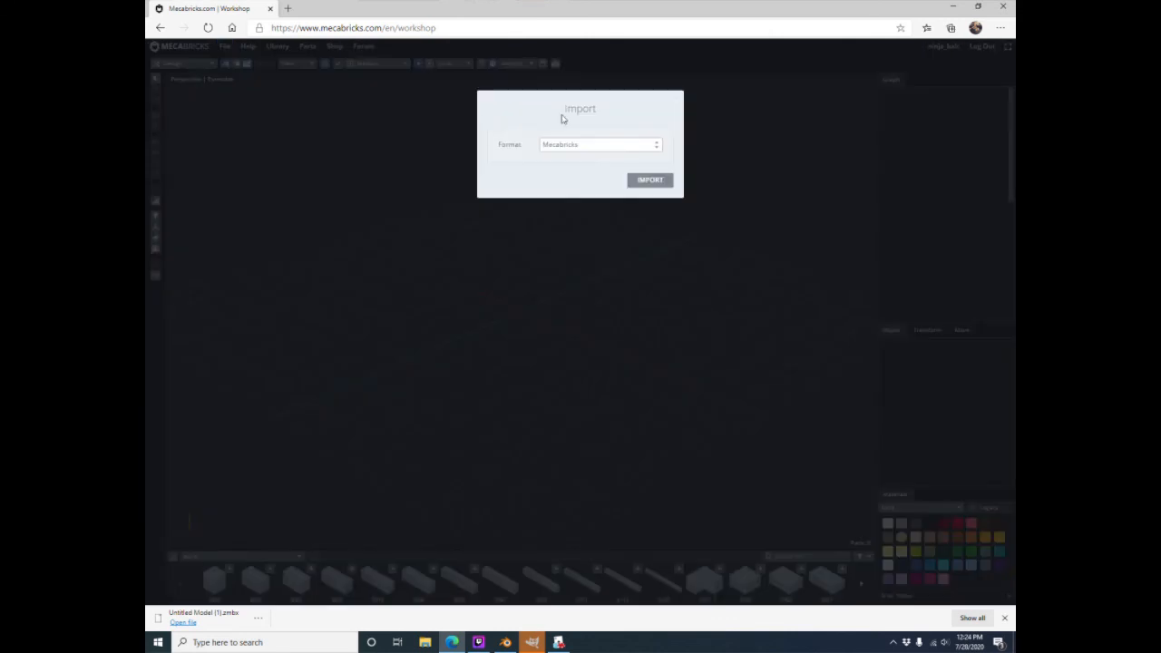
click(618, 146)
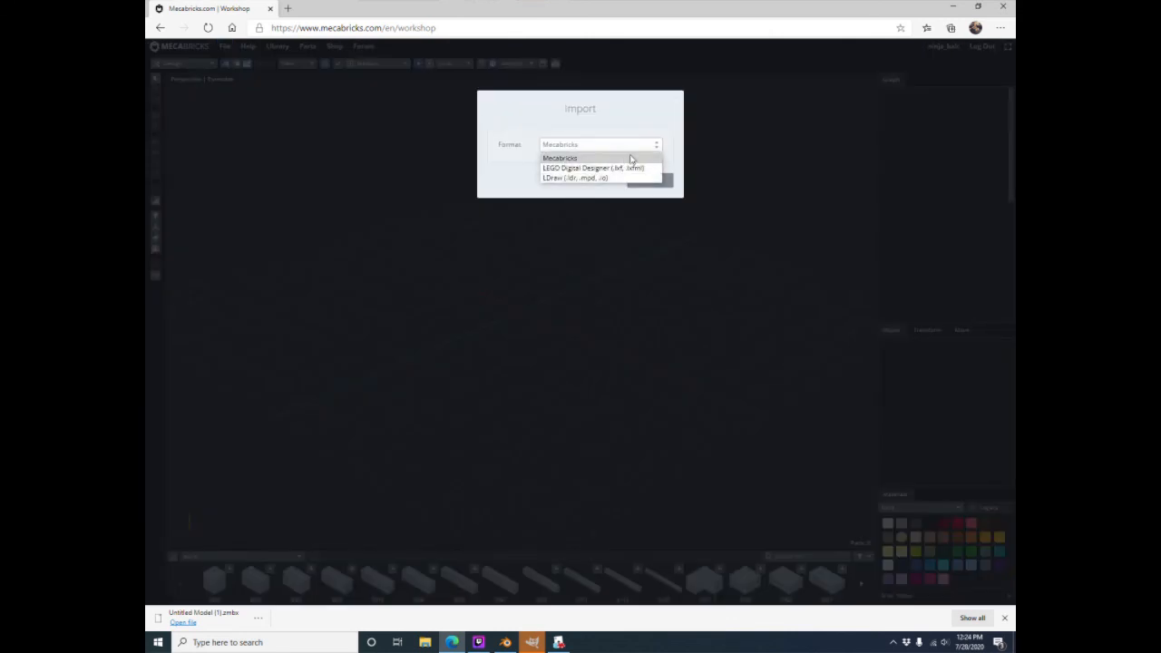
click(619, 276)
click(674, 106)
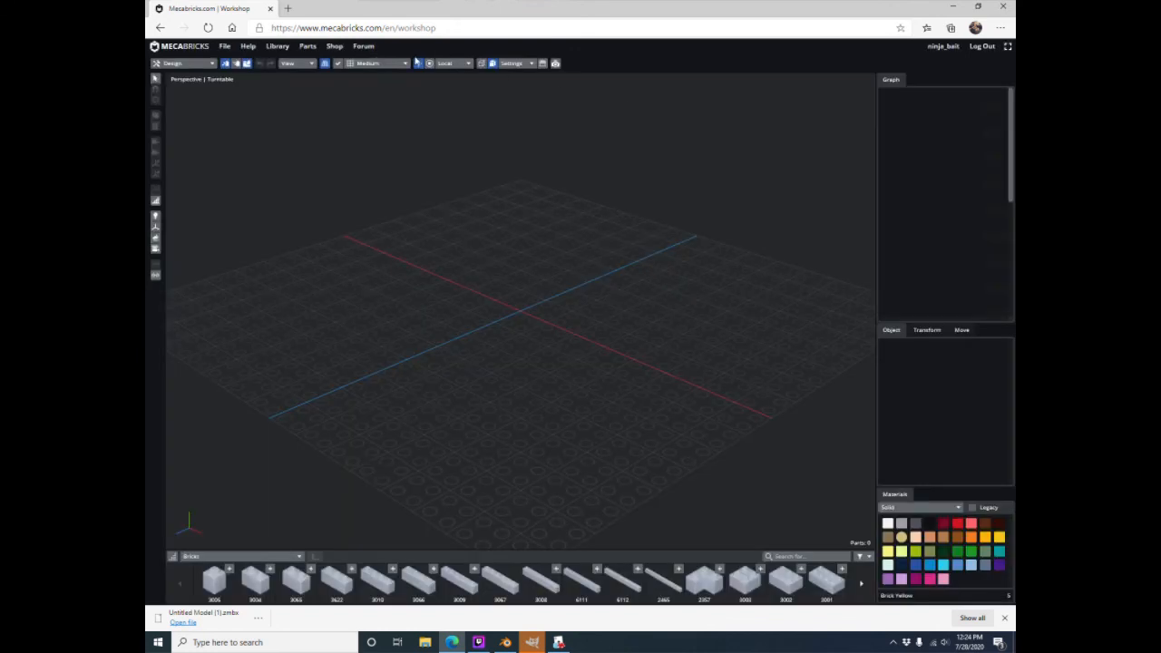
Open the Blender Lite add-on's product page in the Mecabricks shop
click(334, 46)
click(633, 87)
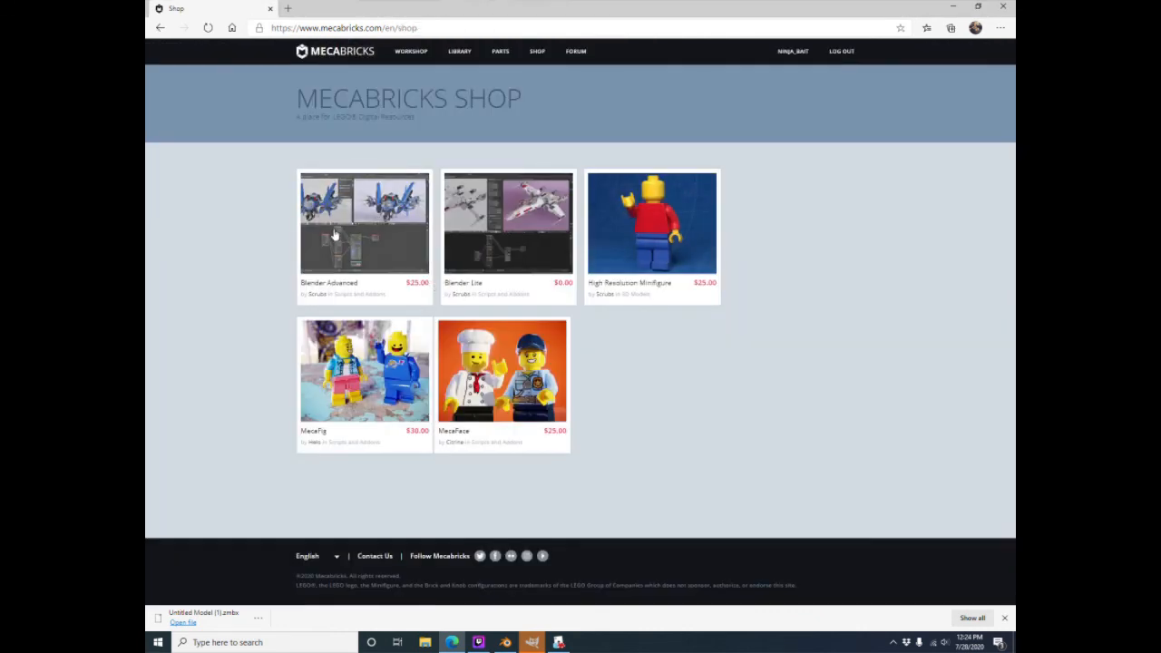
click(521, 247)
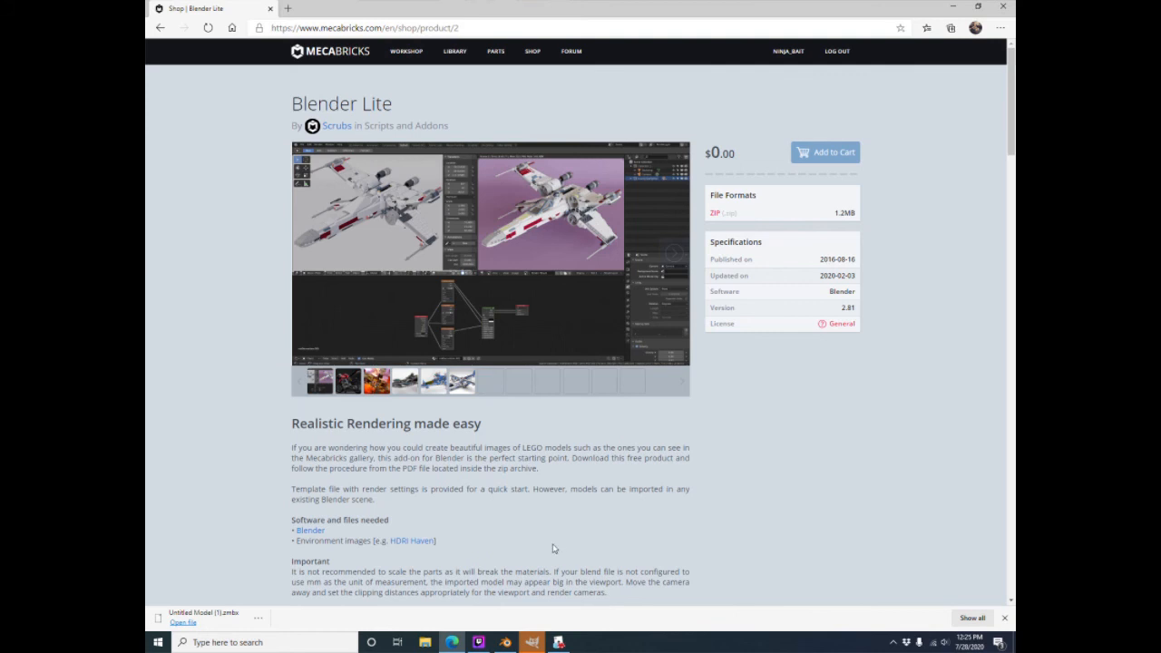
Switch to Blender, dismiss the splash screen and delete the default camera, cube and light
click(531, 644)
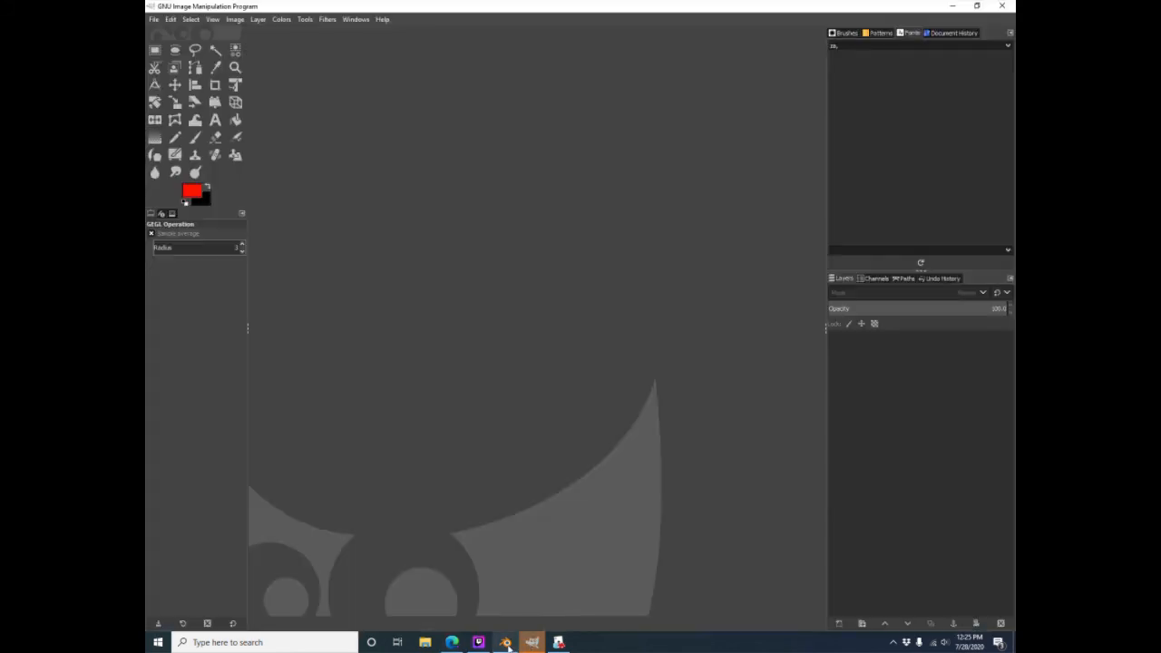
click(506, 644)
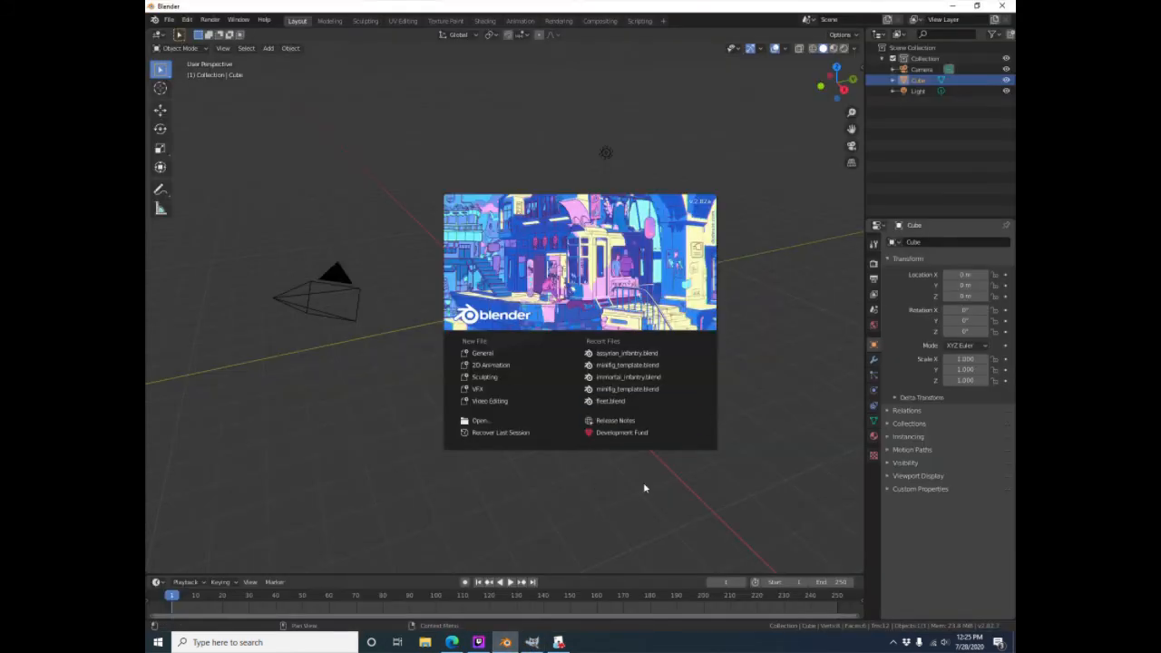
click(560, 496)
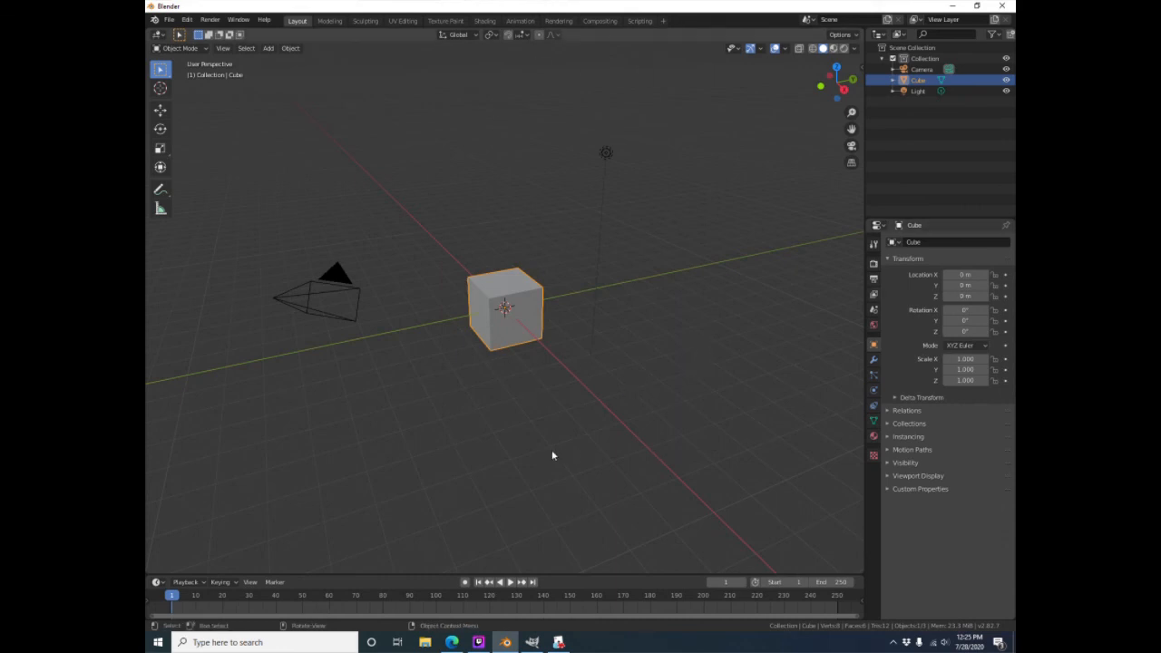
key(a)
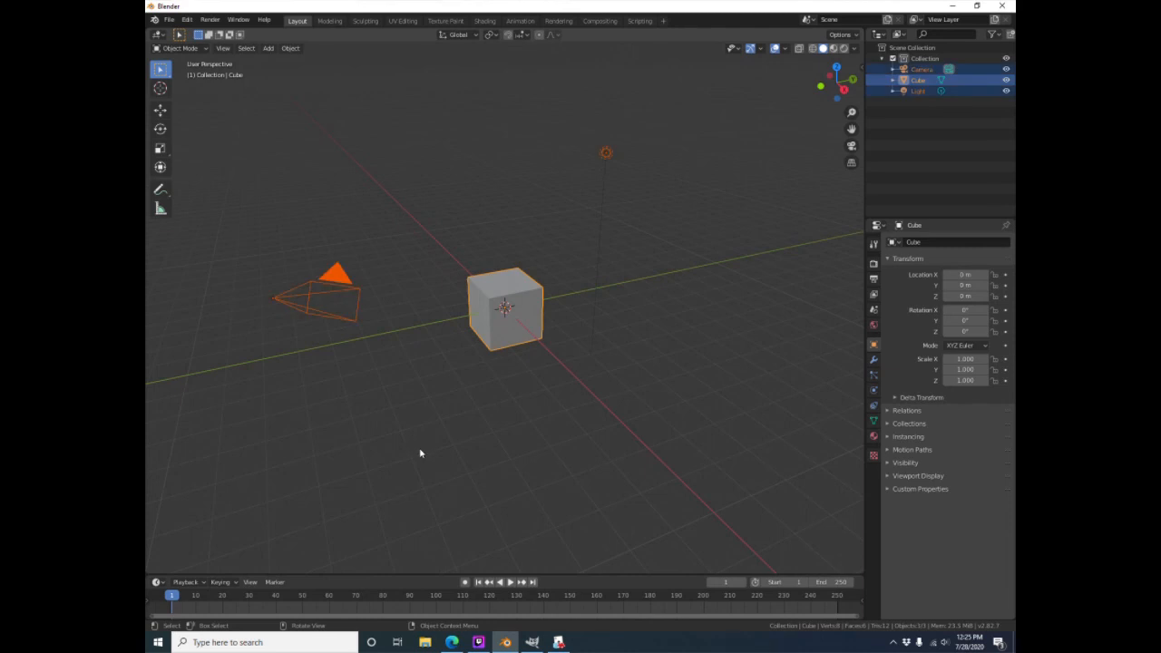
key(x)
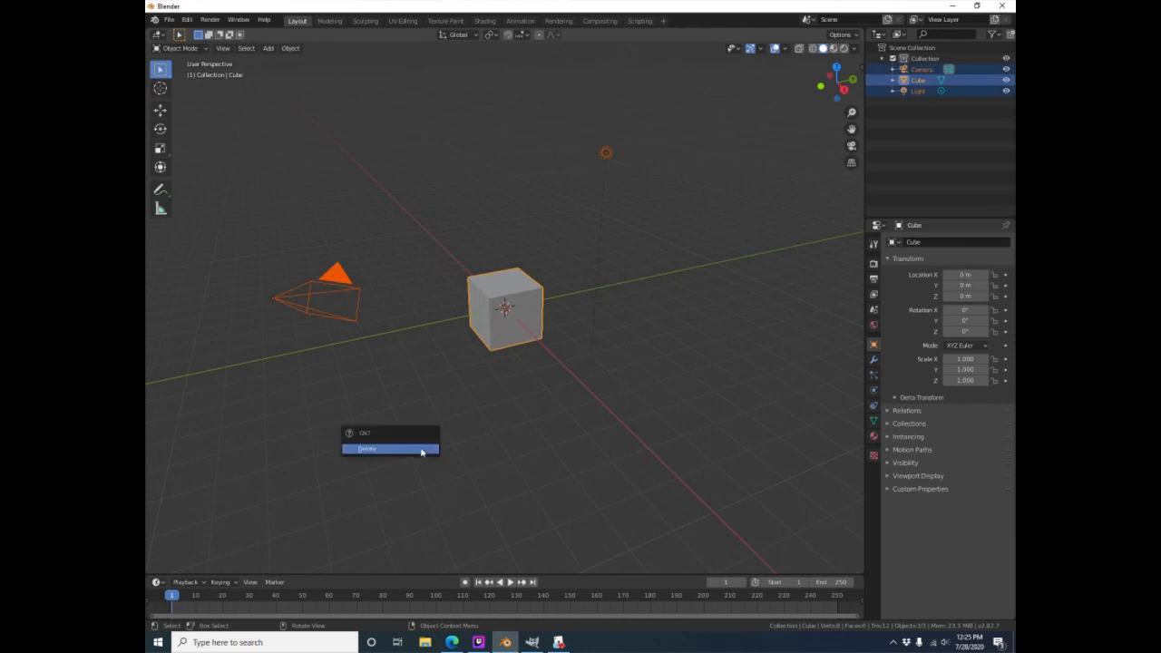
click(421, 448)
Import the exported Mecabricks model Untitled Model (1) from the Downloads folder with logos on the studs
click(169, 20)
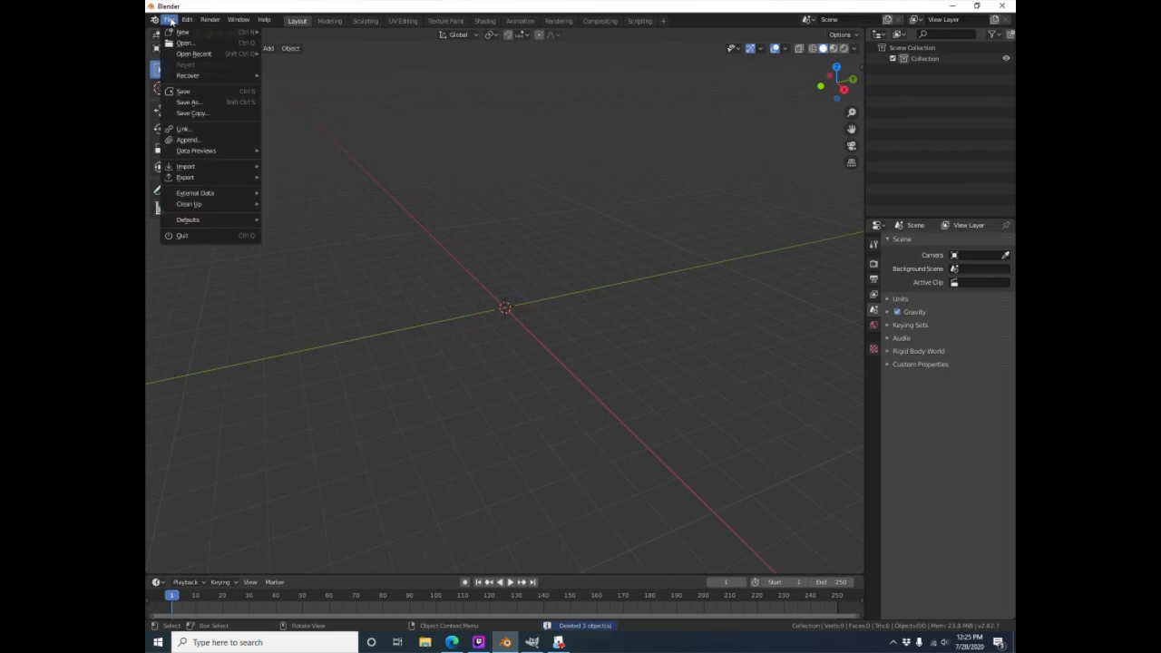
mouse_move(213, 168)
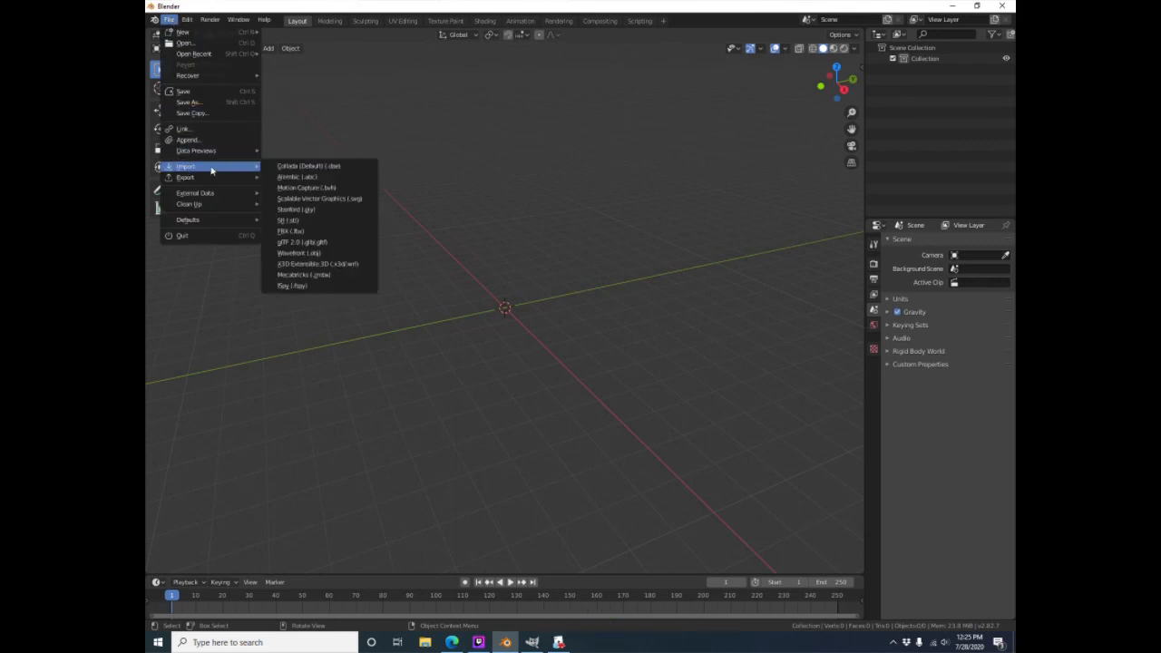
click(301, 276)
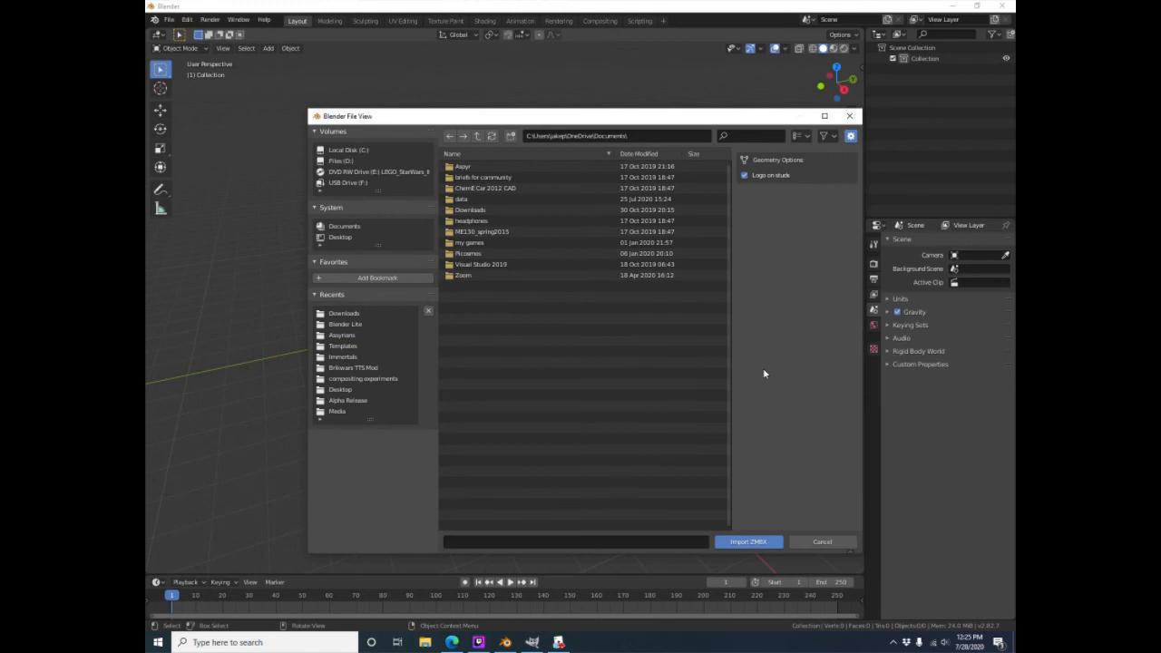
click(375, 314)
click(495, 198)
double_click(494, 199)
Examine the imported bricks' colours, surface texture and printed control panel in Material Preview shading
scroll(598, 327, down, 5)
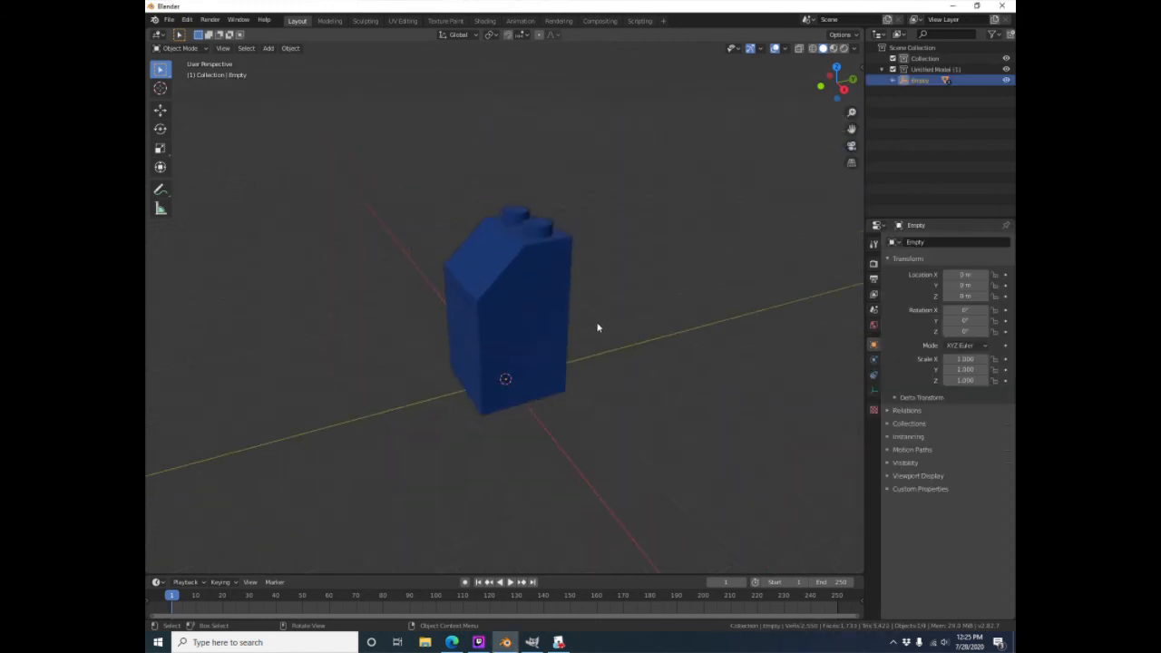
middle_drag(526, 413, 601, 408)
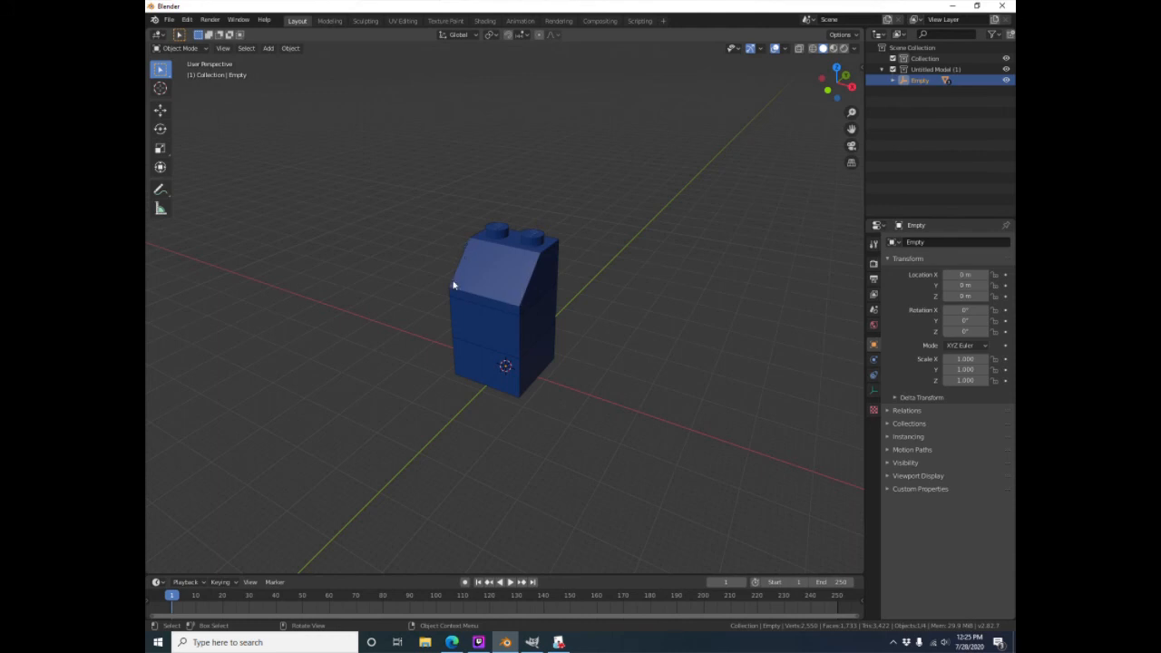
click(836, 53)
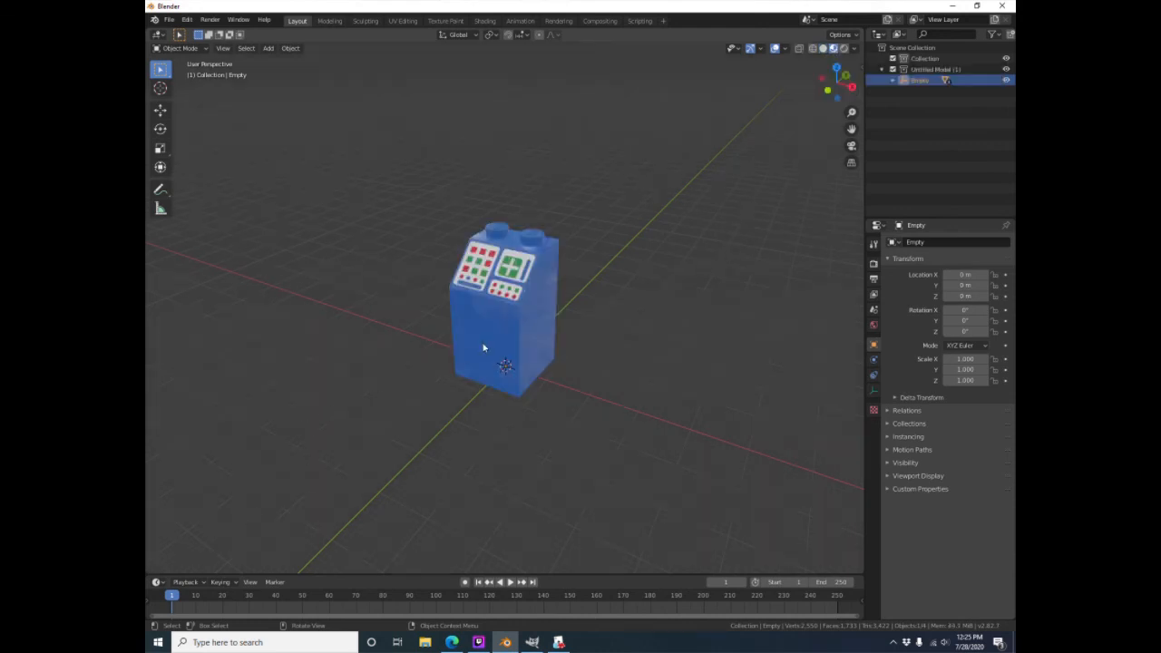
scroll(458, 299, up, 5)
middle_drag(492, 321, 533, 325)
scroll(533, 324, up, 4)
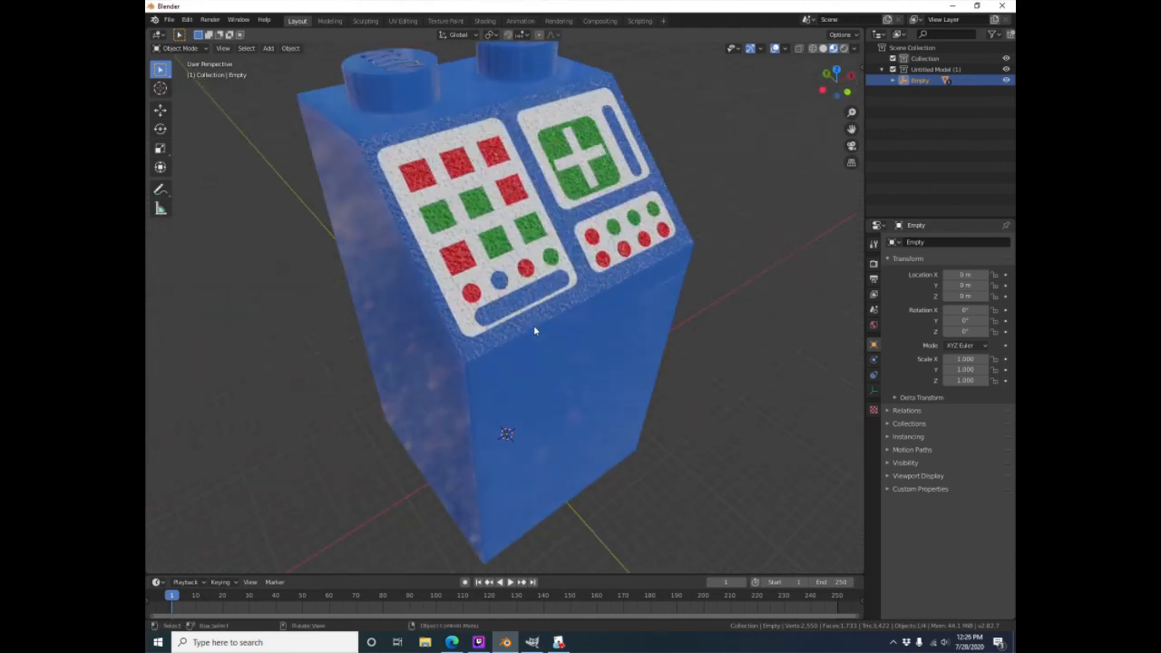
scroll(560, 389, down, 3)
middle_drag(575, 381, 494, 288)
scroll(481, 304, up, 5)
scroll(474, 310, down, 5)
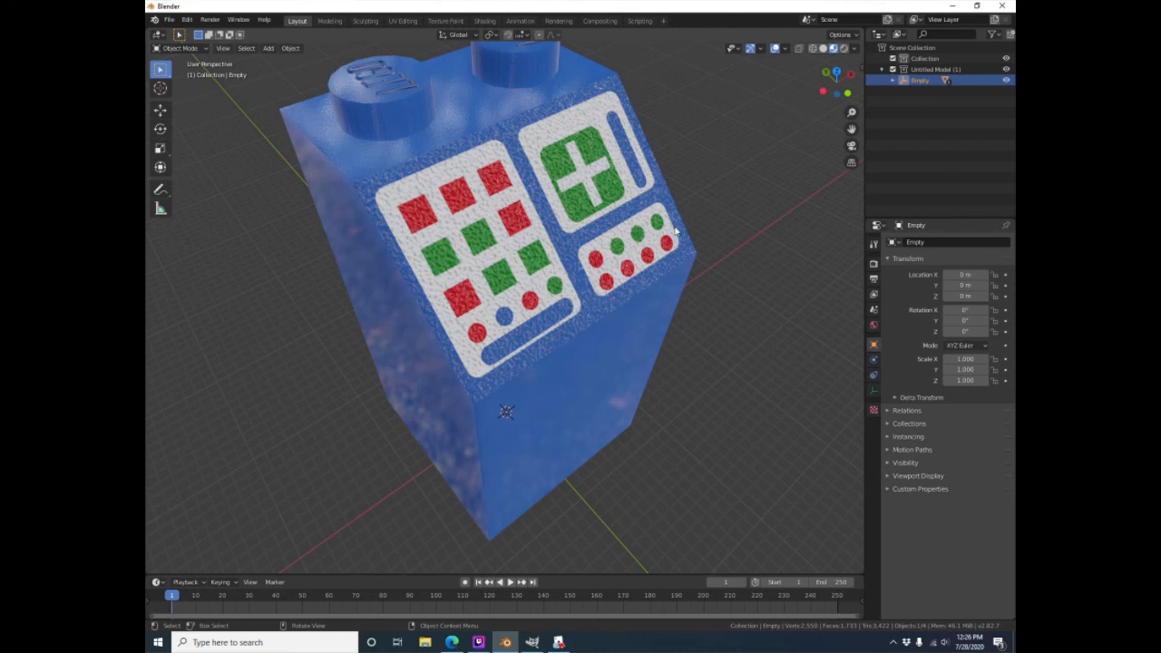
middle_drag(419, 378, 514, 313)
scroll(565, 396, up, 2)
middle_drag(565, 396, 525, 314)
scroll(314, 432, up, 2)
scroll(499, 339, down, 3)
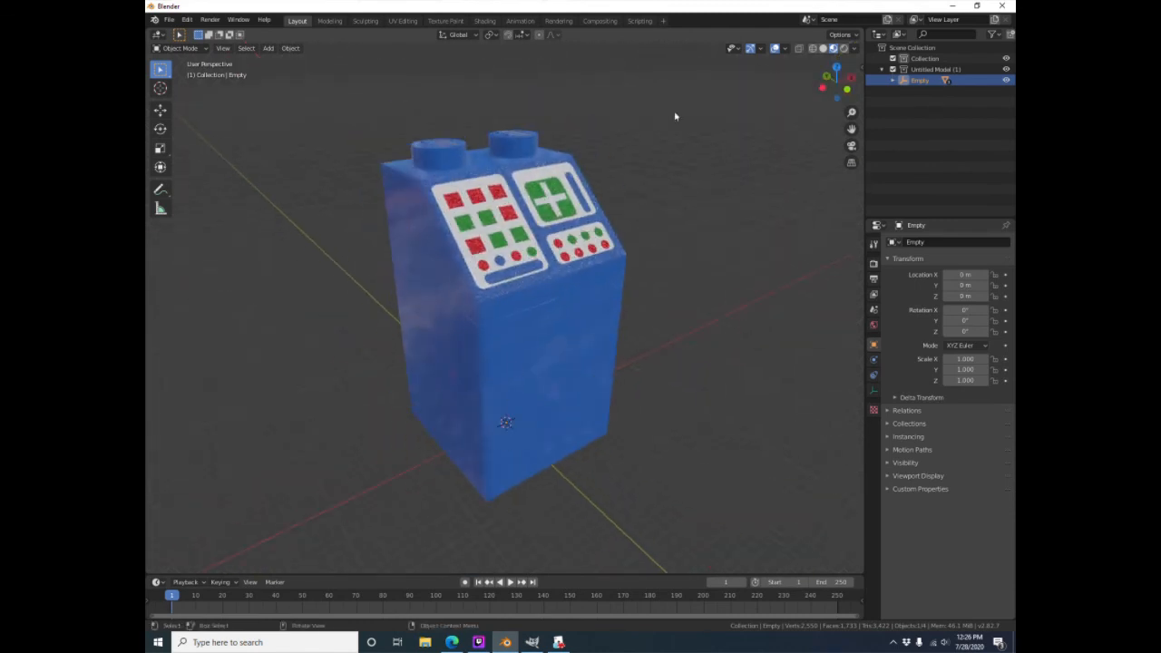
Examine the bricks' internal stud and tube geometry in Wireframe shading, and return to Solid shading
click(817, 51)
mouse_move(687, 314)
middle_down()
mouse_move(563, 331)
mouse_move(589, 311)
middle_up()
scroll(490, 333, up, 2)
middle_drag(514, 327, 592, 324)
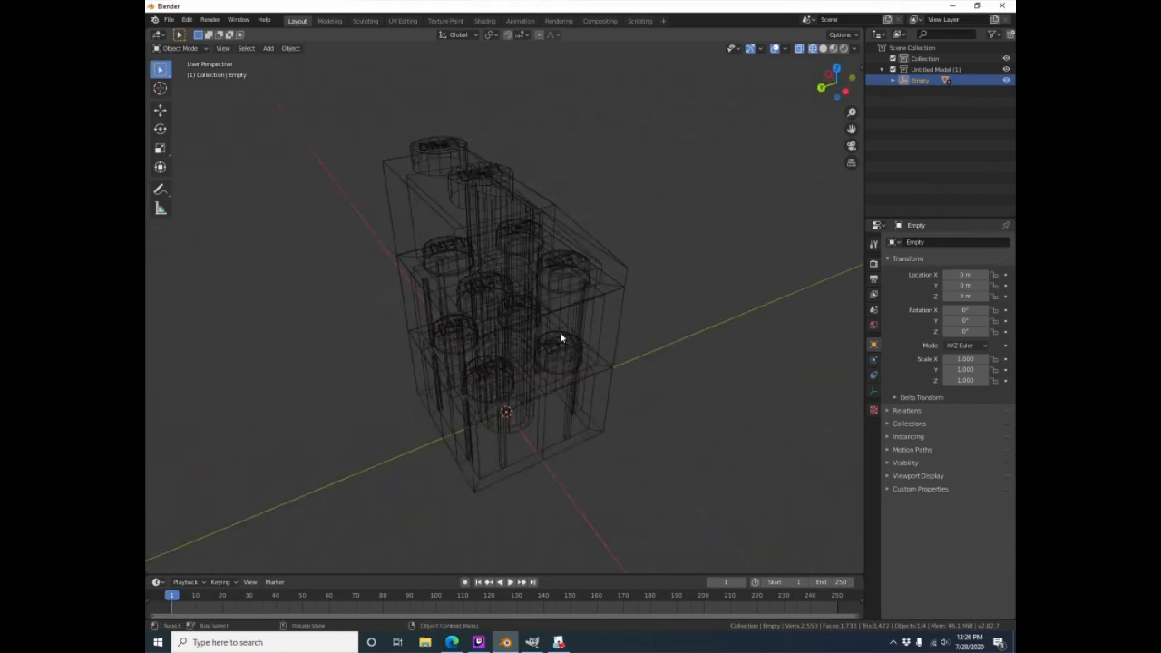
middle_drag(545, 251, 549, 186)
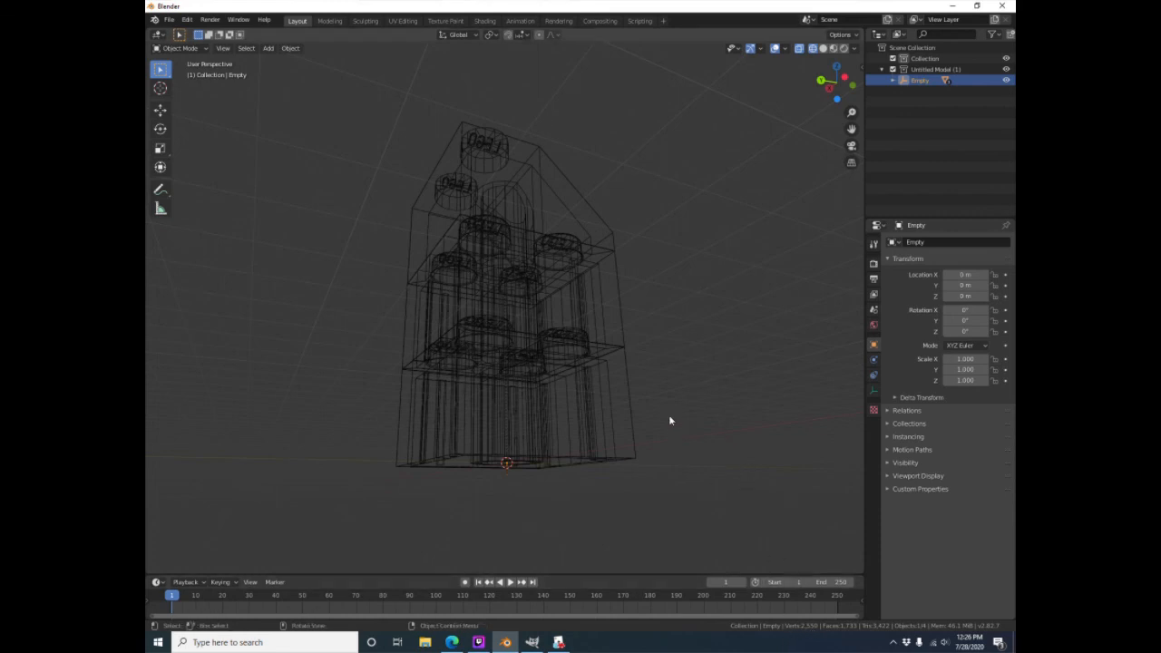
middle_drag(656, 323, 622, 251)
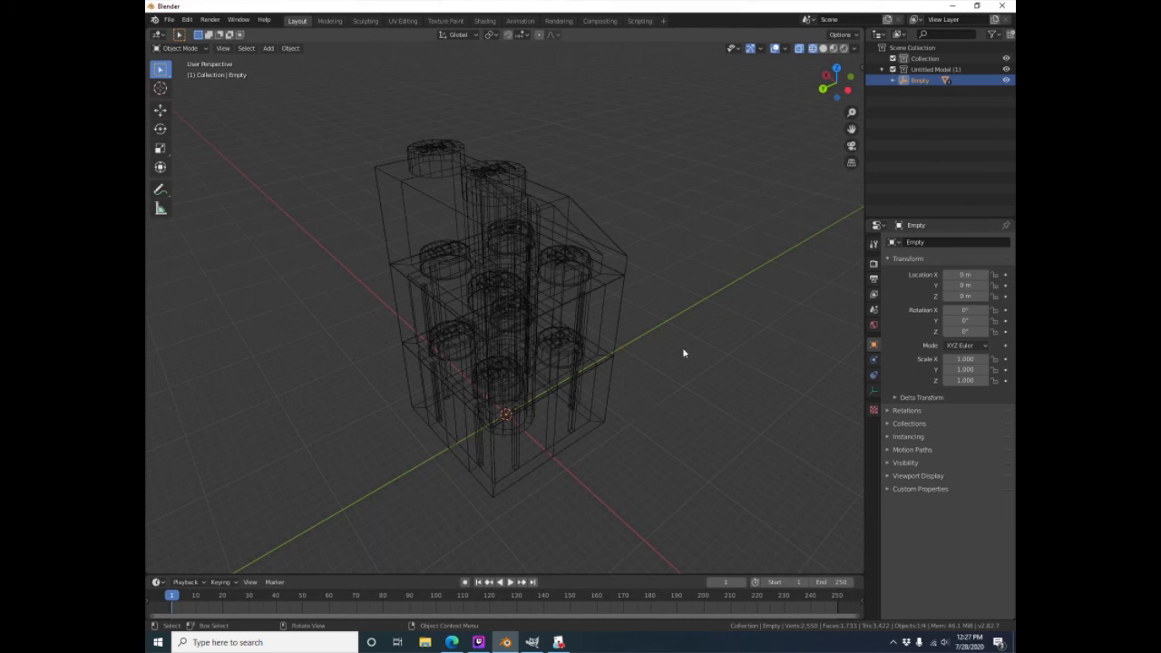
middle_drag(684, 353, 534, 484)
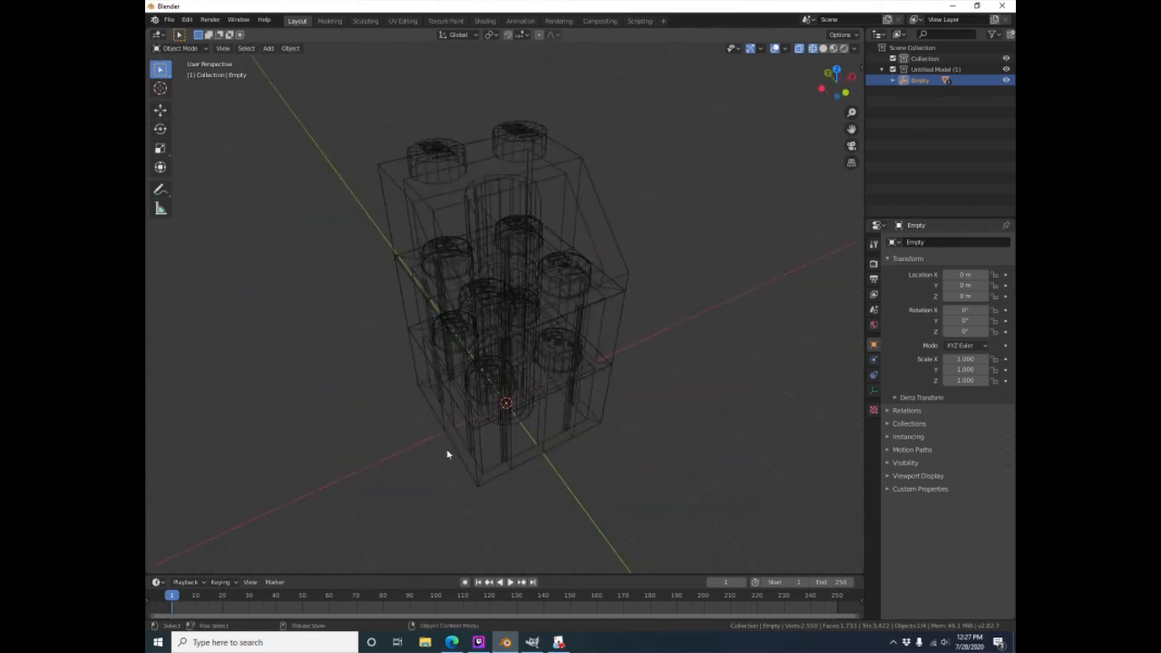
scroll(785, 302, down, 3)
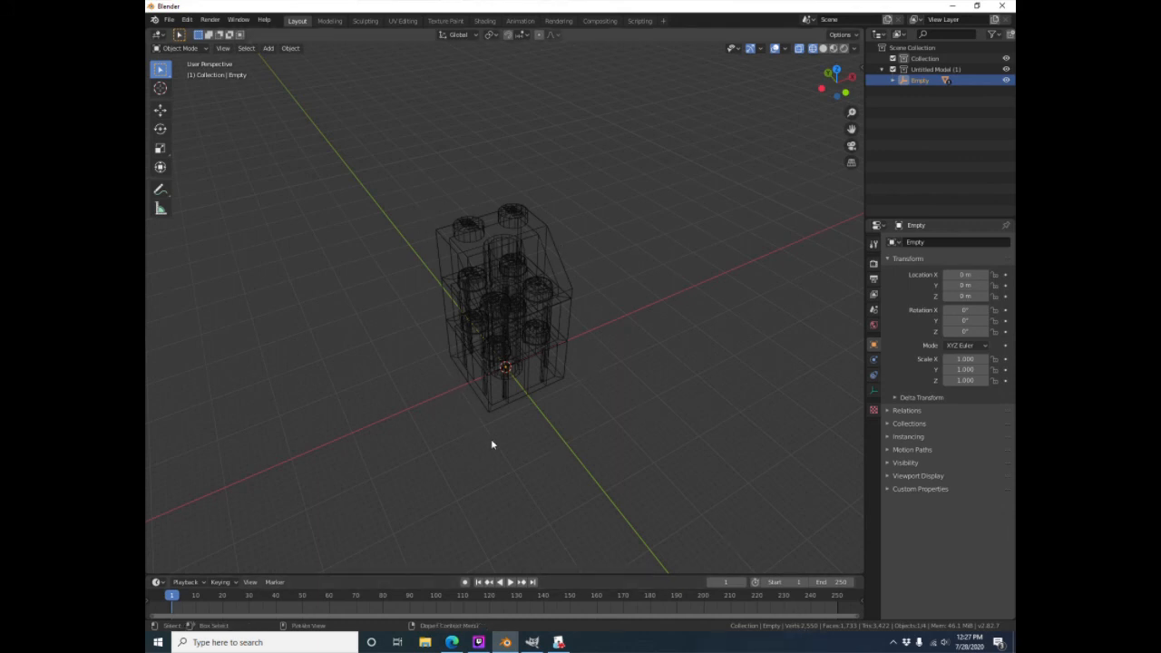
middle_drag(570, 394, 590, 456)
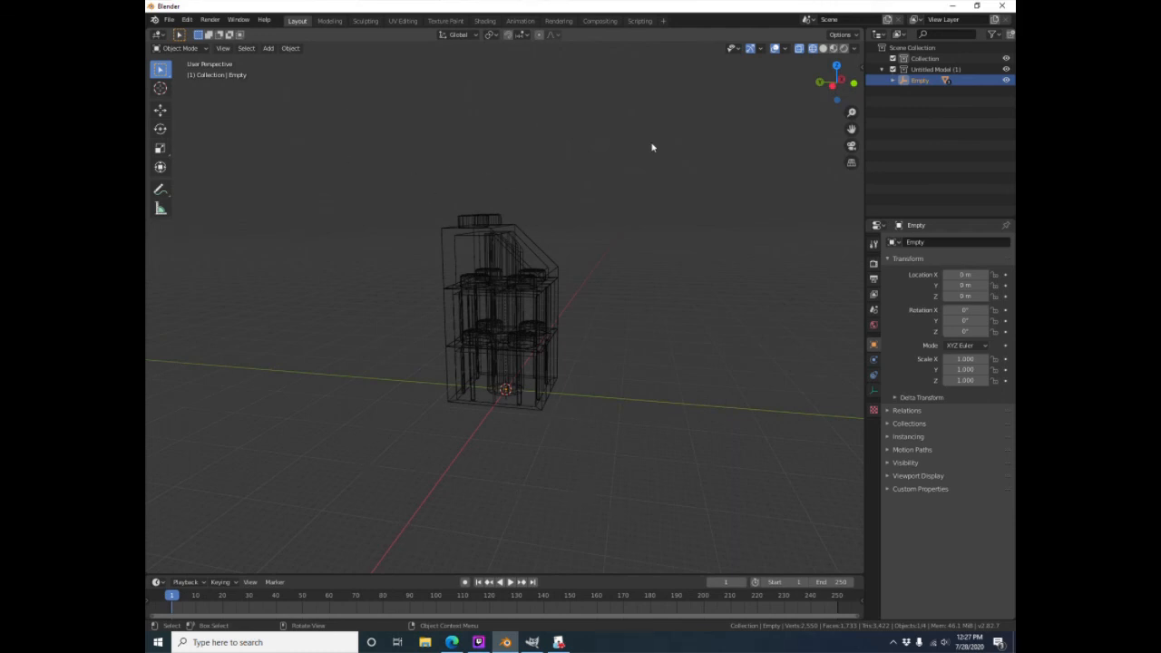
middle_drag(578, 311, 494, 390)
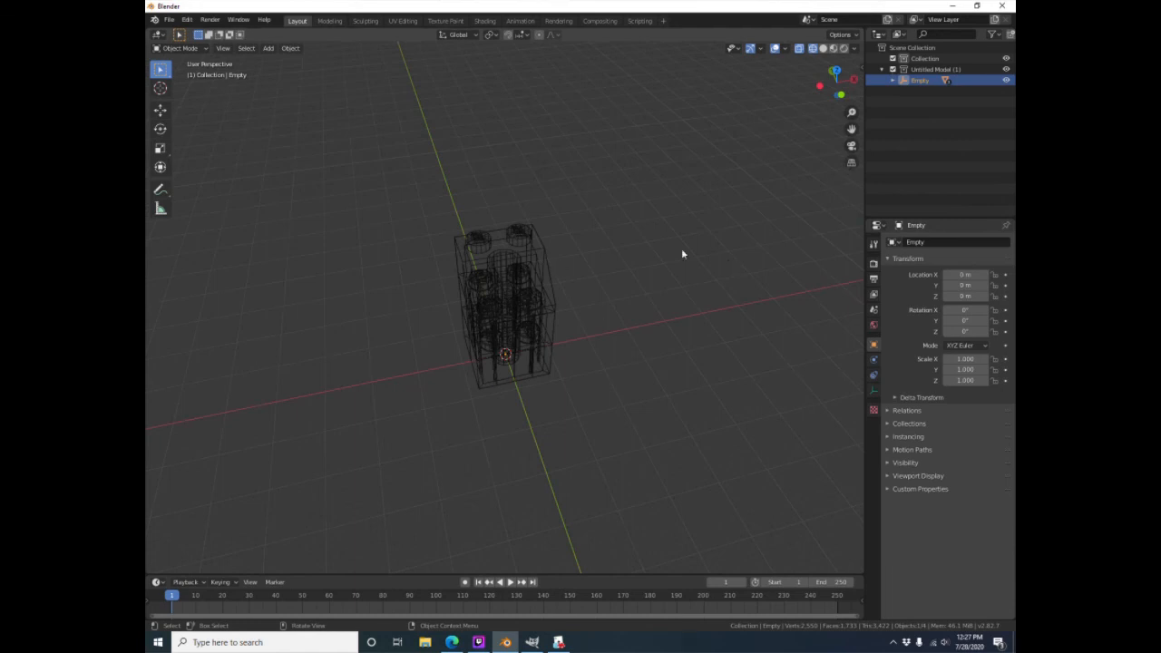
click(824, 52)
middle_drag(580, 453, 614, 432)
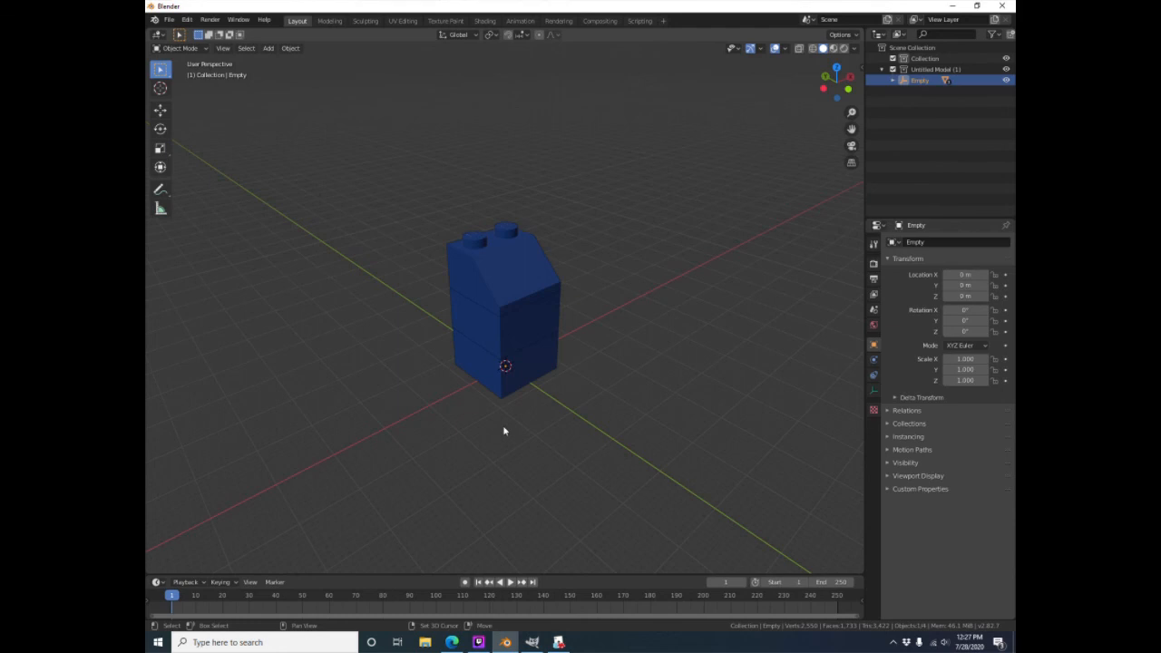
Add a cube mesh to the scene at the world origin
key(shift+a)
mouse_move(508, 421)
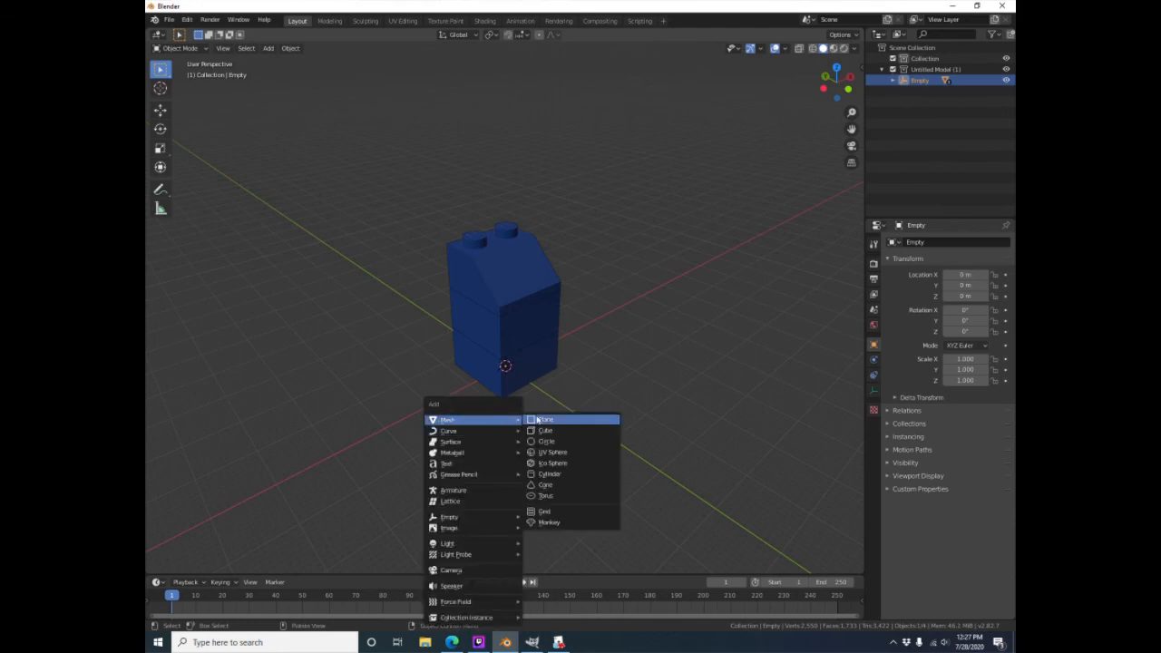
click(545, 431)
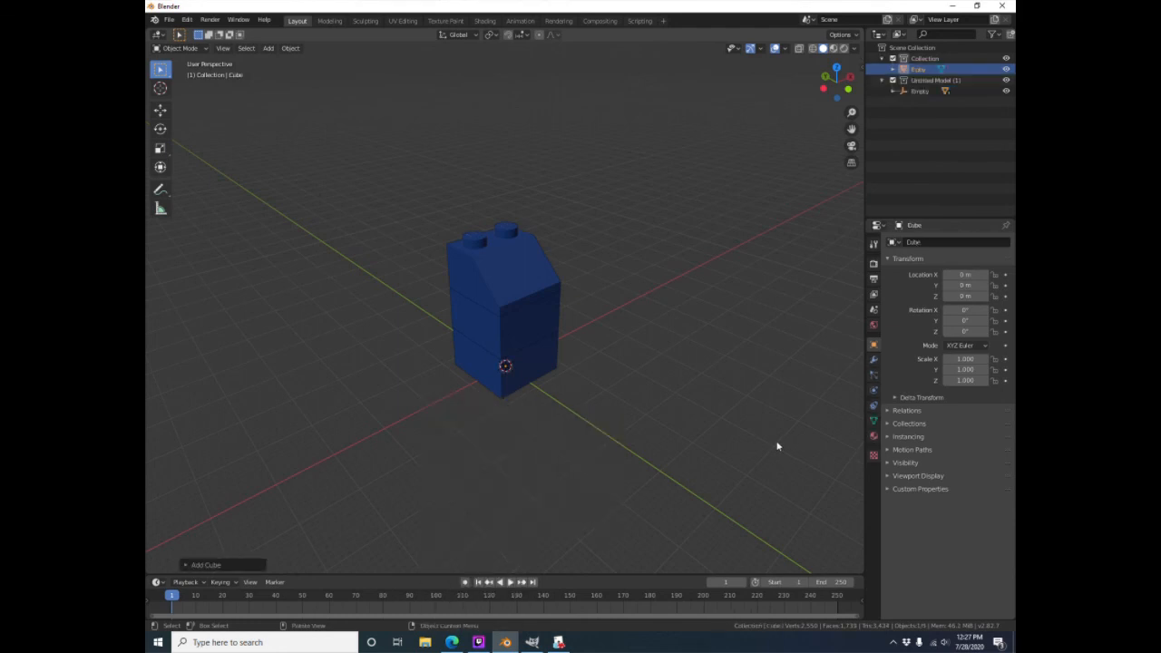
Clear the cube selection and expand the imported model's Empty in the outliner to list its brick parts
scroll(494, 417, up, 4)
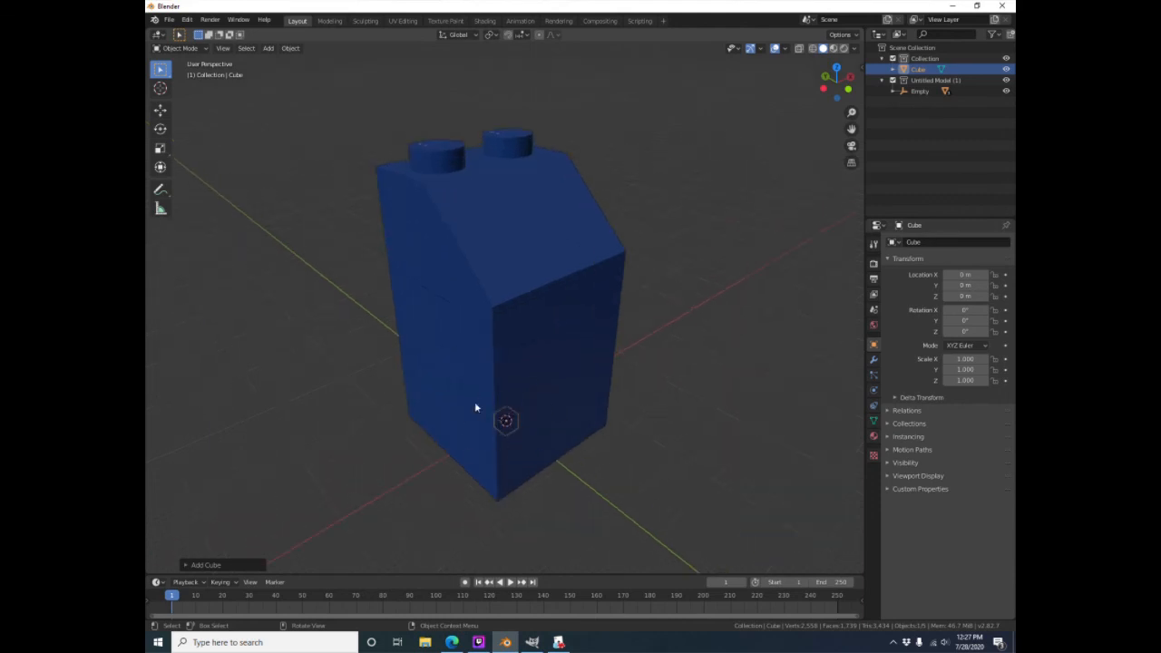
click(699, 399)
scroll(699, 395, down, 1)
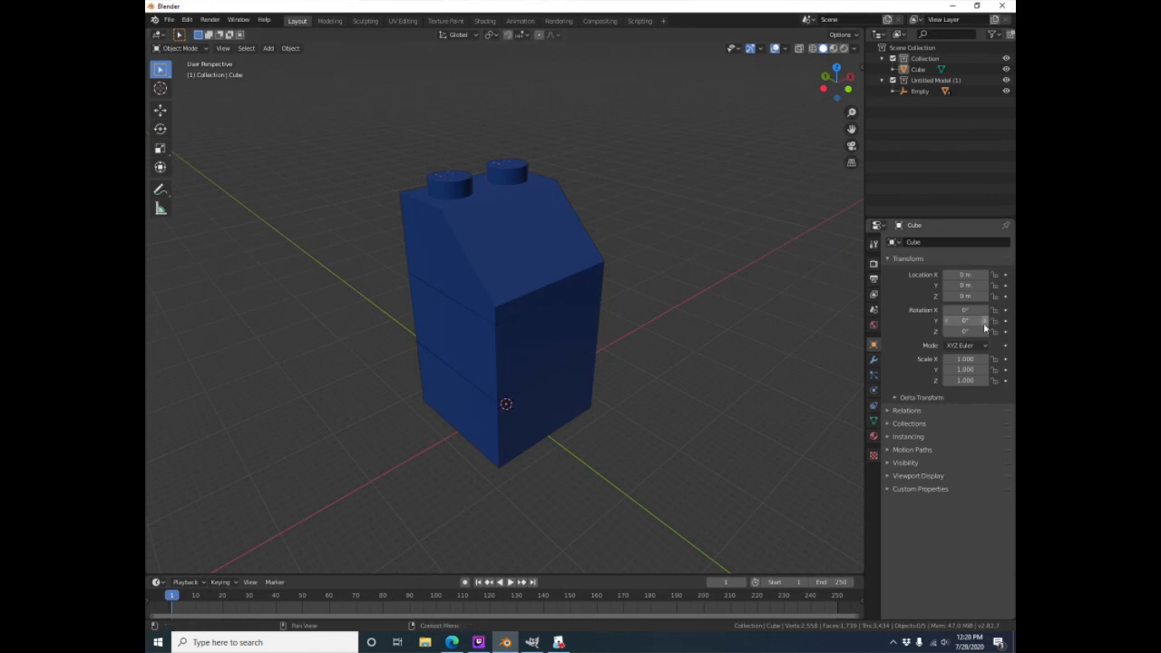
click(892, 93)
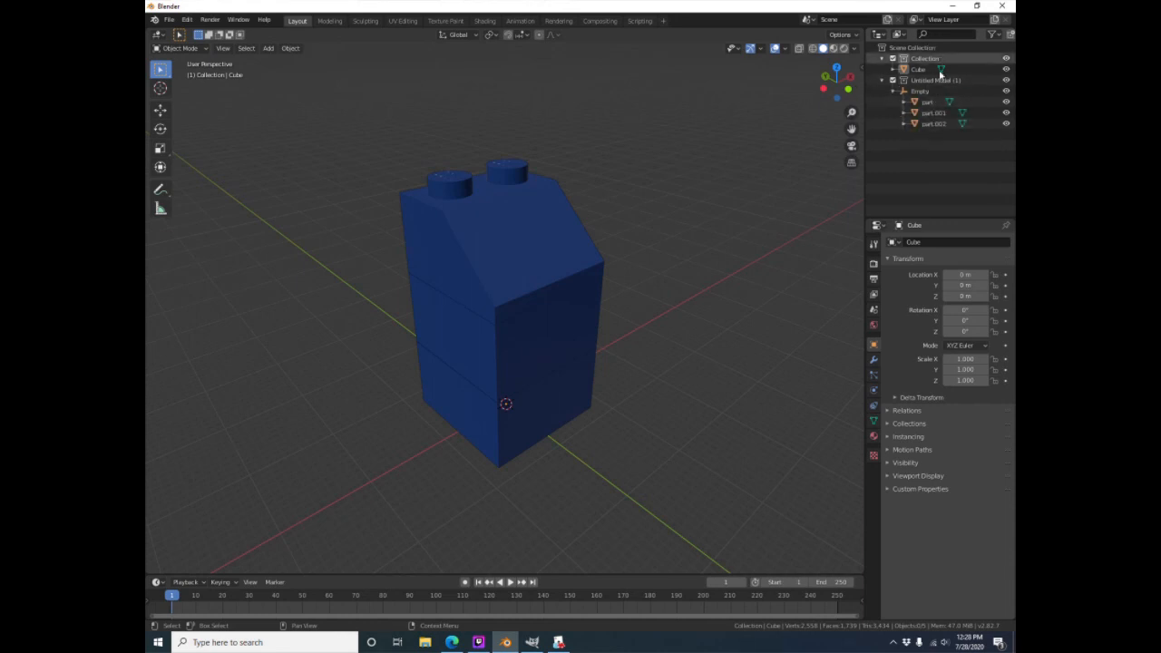
click(879, 35)
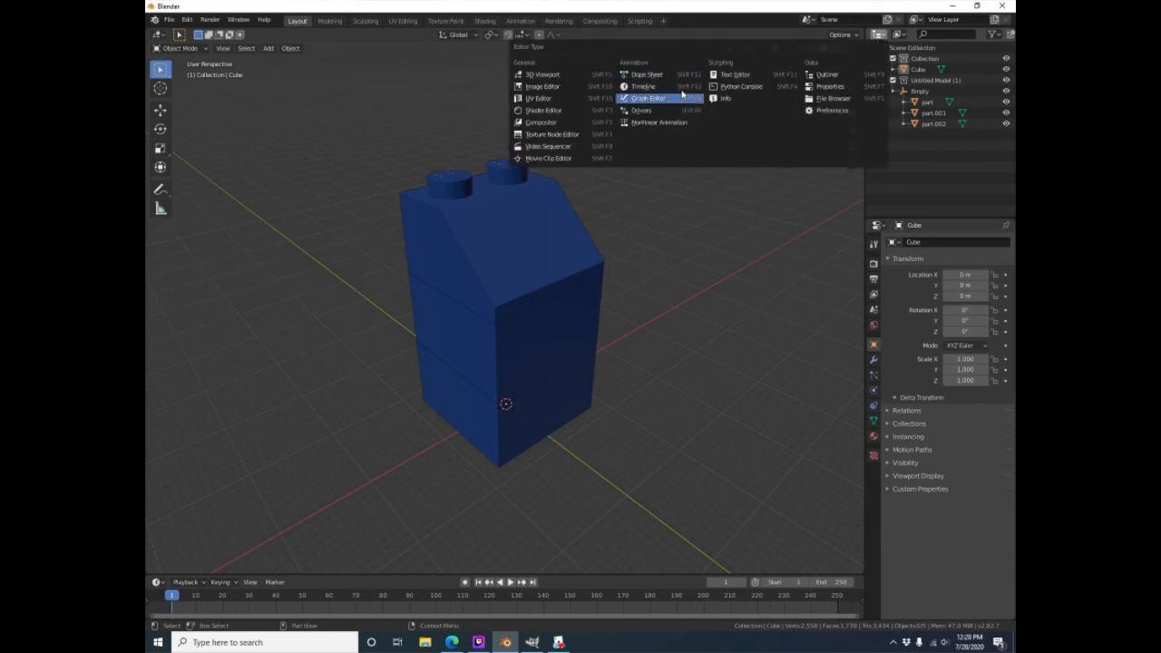
click(878, 38)
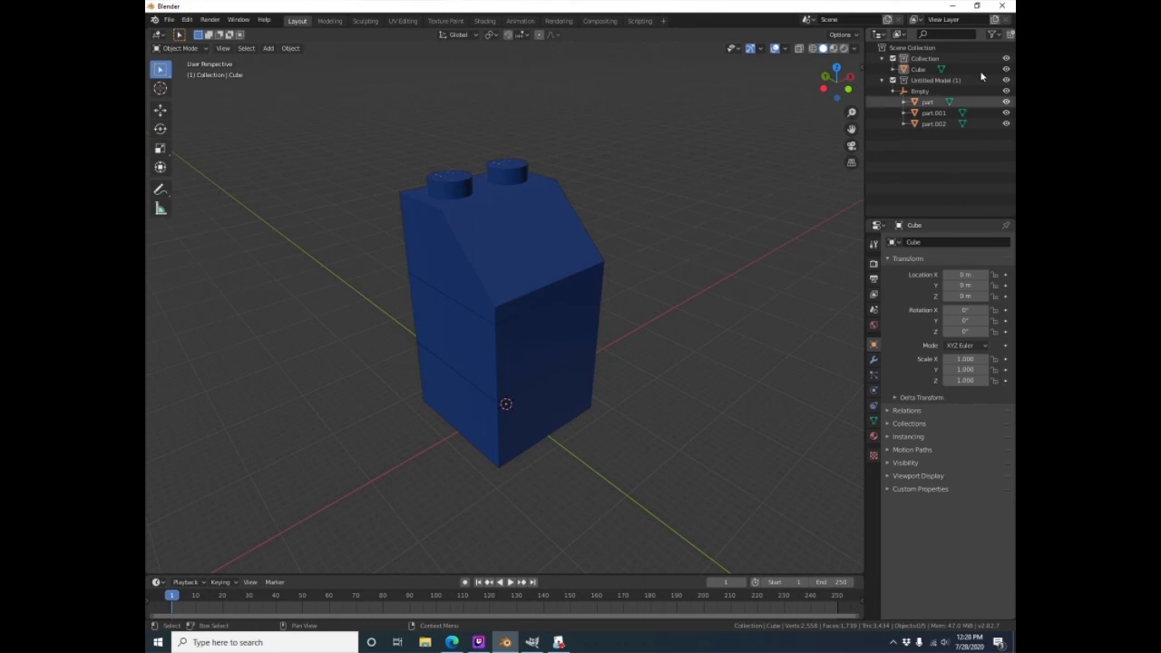
Select the Empty that parents the imported bricks and divide its X scale by 25.4
click(923, 92)
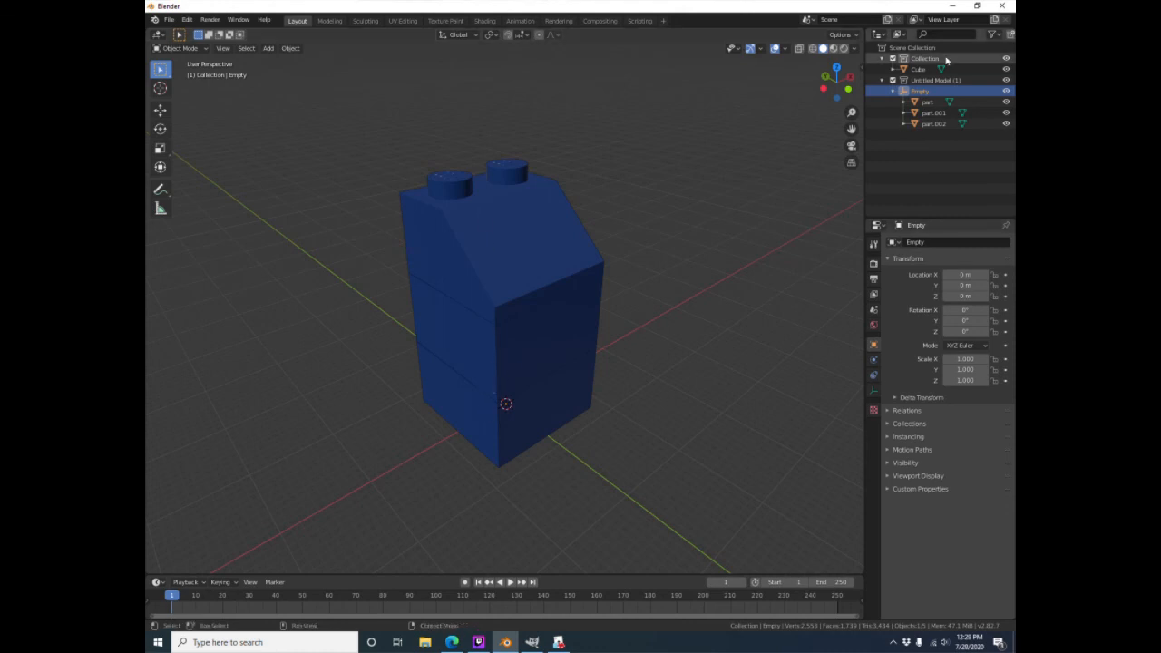
double_click(971, 360)
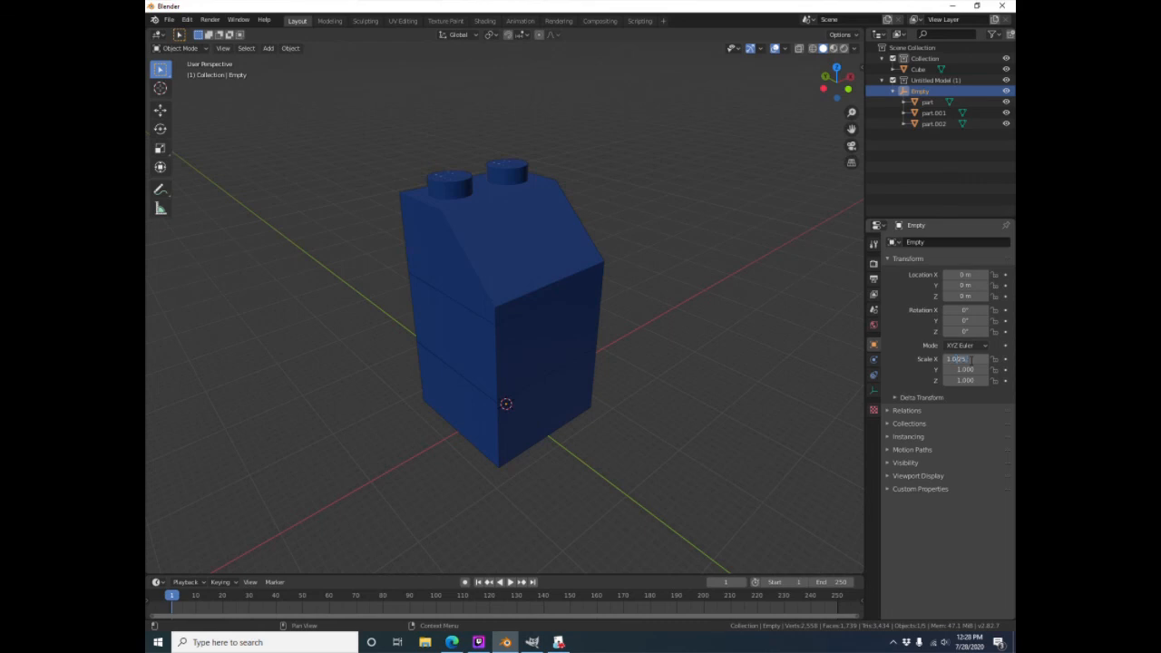
text(/25.4)
key(Return)
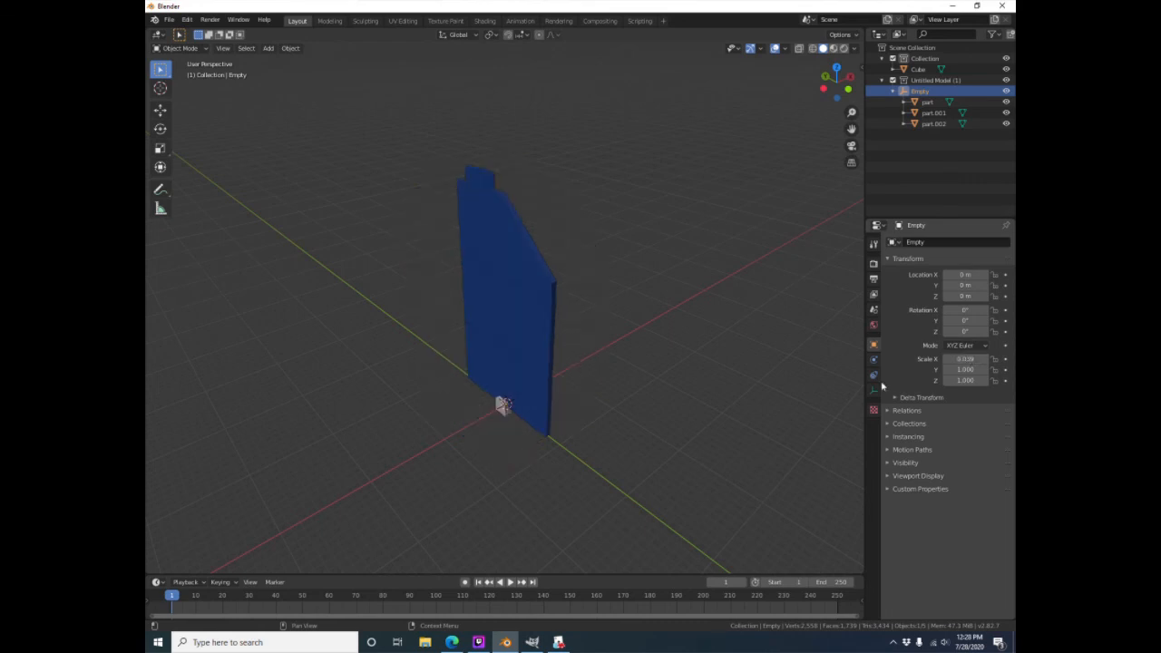
Copy the Empty's X scale value to its Y and Z scale so the bricks shrink uniformly
key(ctrl+c)
click(979, 382)
double_click(970, 370)
key(ctrl+v)
click(969, 381)
double_click(969, 381)
key(ctrl+v)
click(964, 399)
Examine the size of the scaled-down bricks relative to the cube from several angles
scroll(442, 482, up, 5)
shift+middle_drag(491, 417, 509, 270)
scroll(519, 438, up, 1)
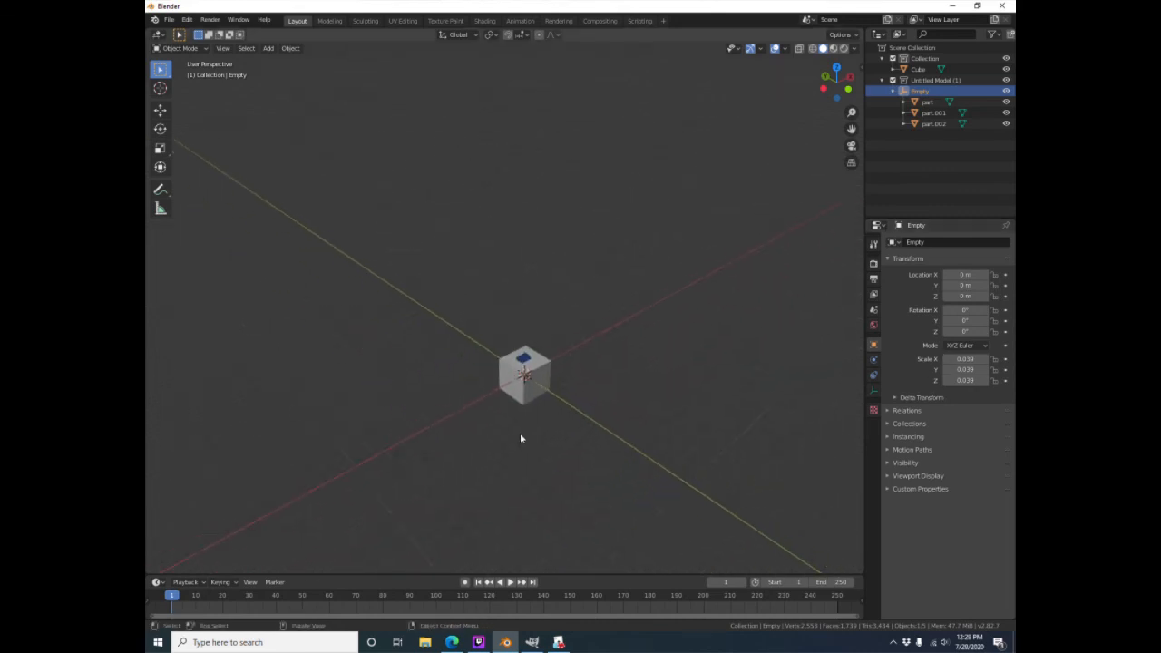
key(KP_Decimal)
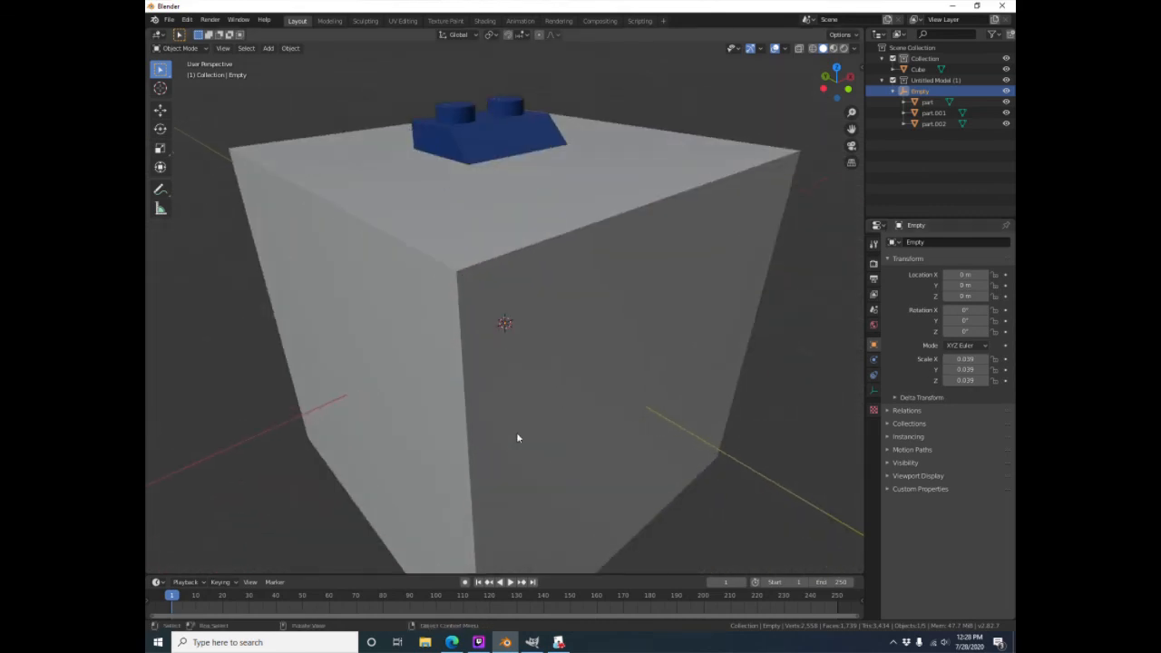
scroll(612, 389, down, 3)
middle_drag(611, 389, 585, 410)
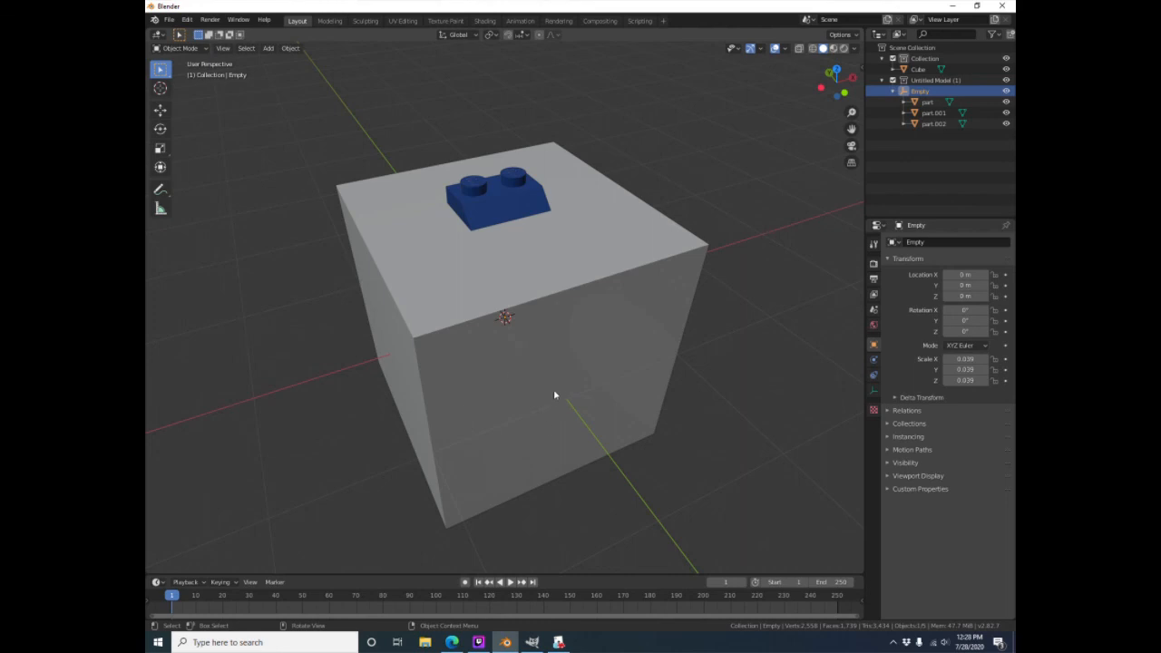
click(226, 471)
scroll(694, 489, up, 2)
scroll(695, 490, down, 2)
middle_drag(695, 490, 532, 390)
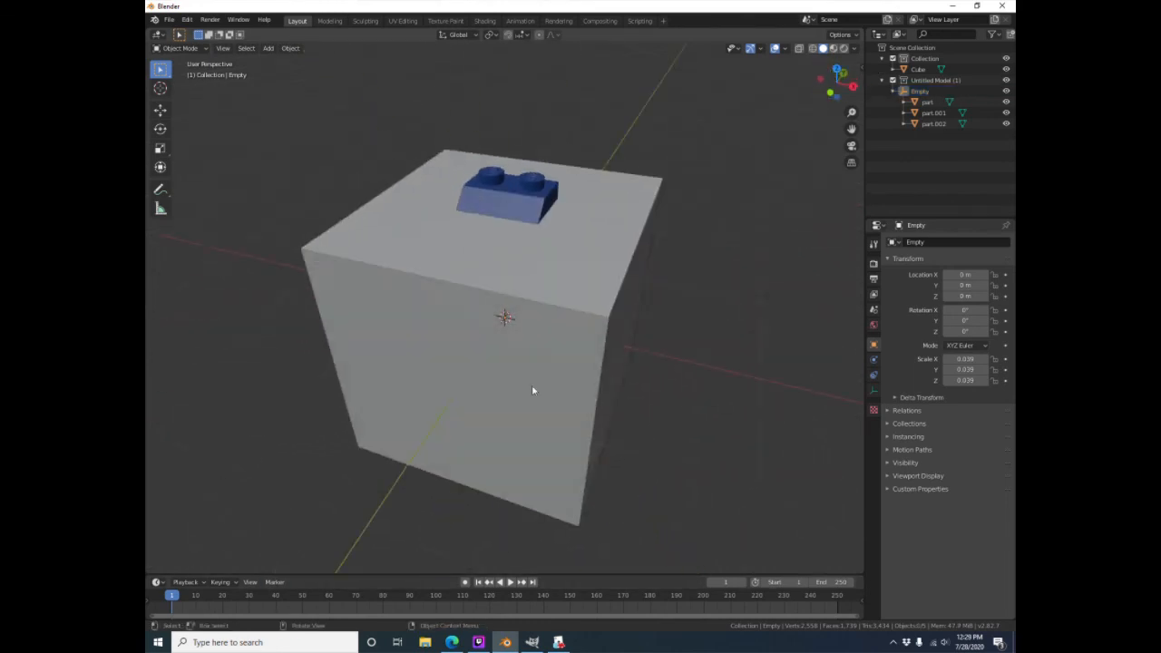
In Edit Mode, scale the cube's whole mesh uniformly by about 0.31 to match the bricks' width from the top view
click(603, 300)
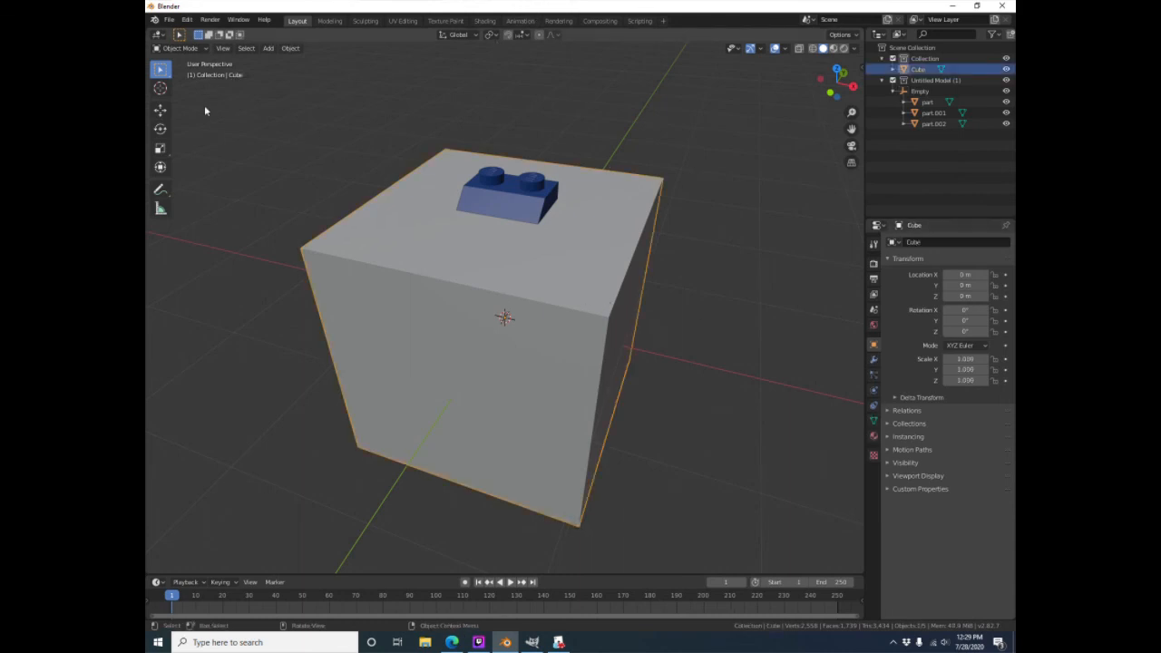
key(Tab)
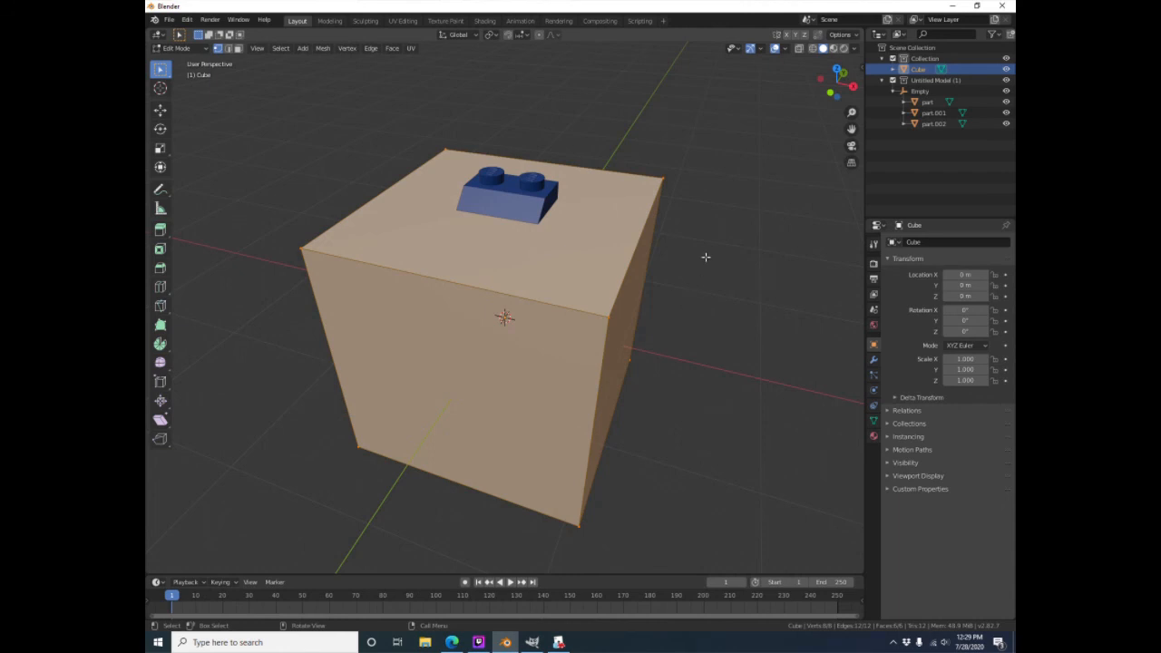
click(686, 417)
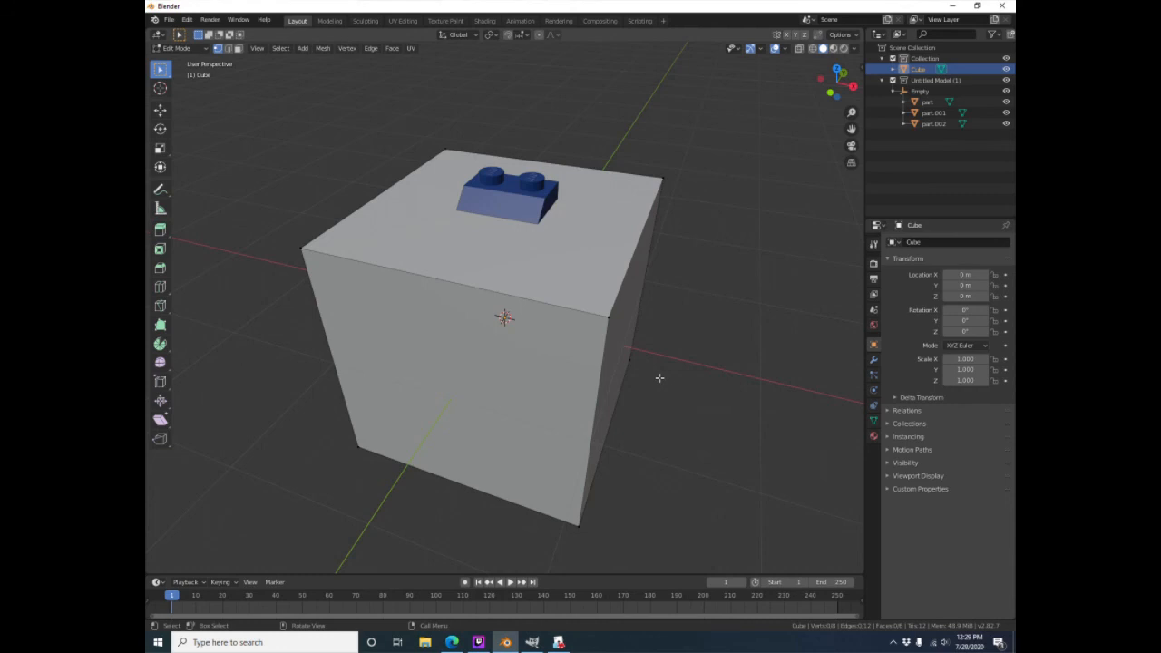
key(KP_7)
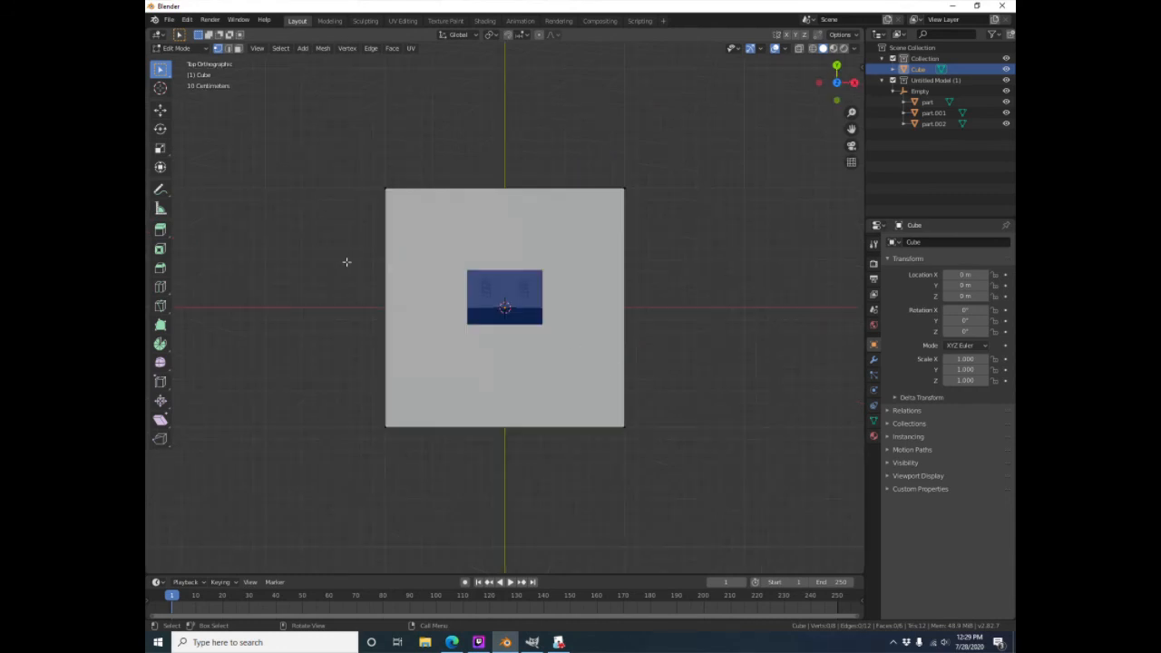
scroll(490, 372, up, 3)
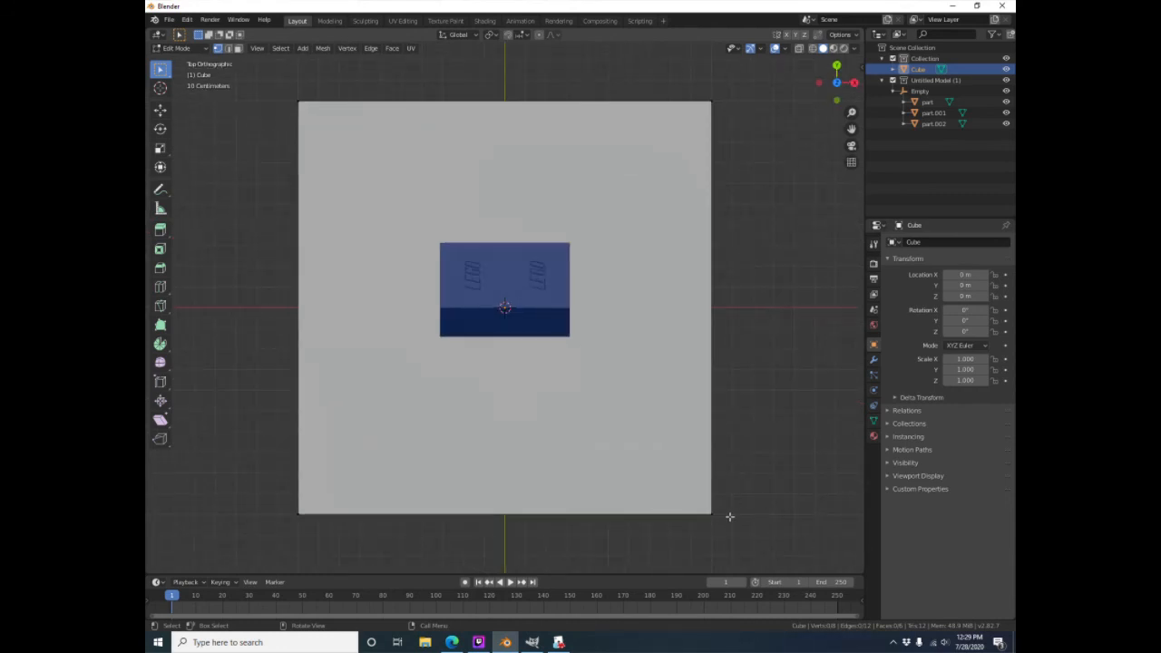
key(a)
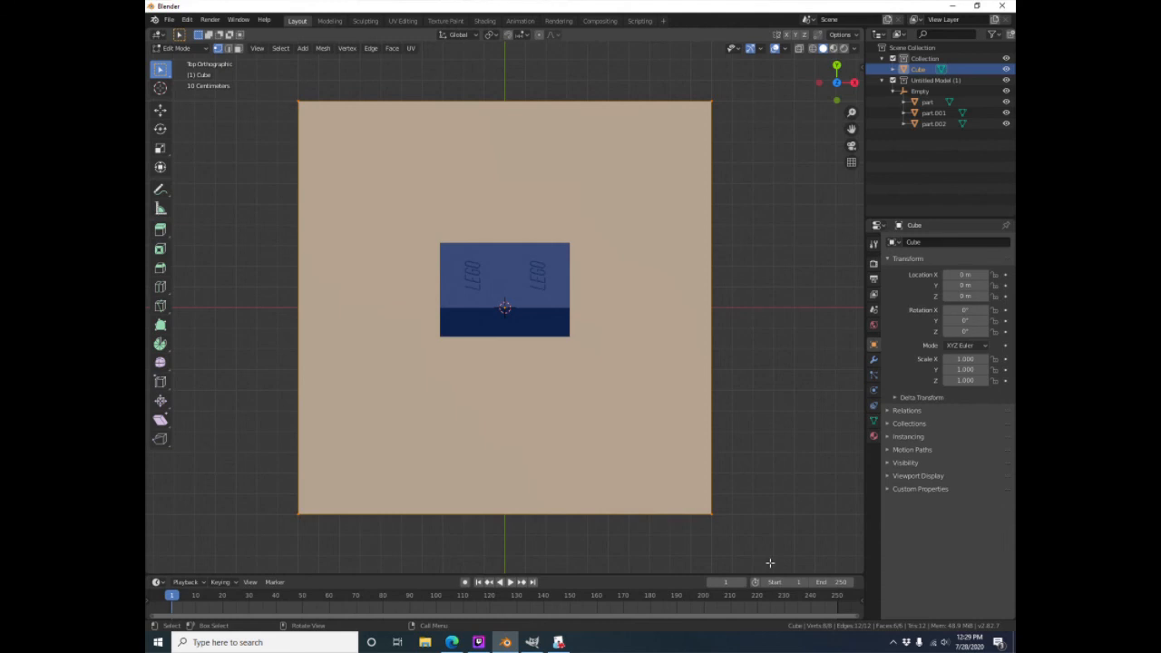
key(s)
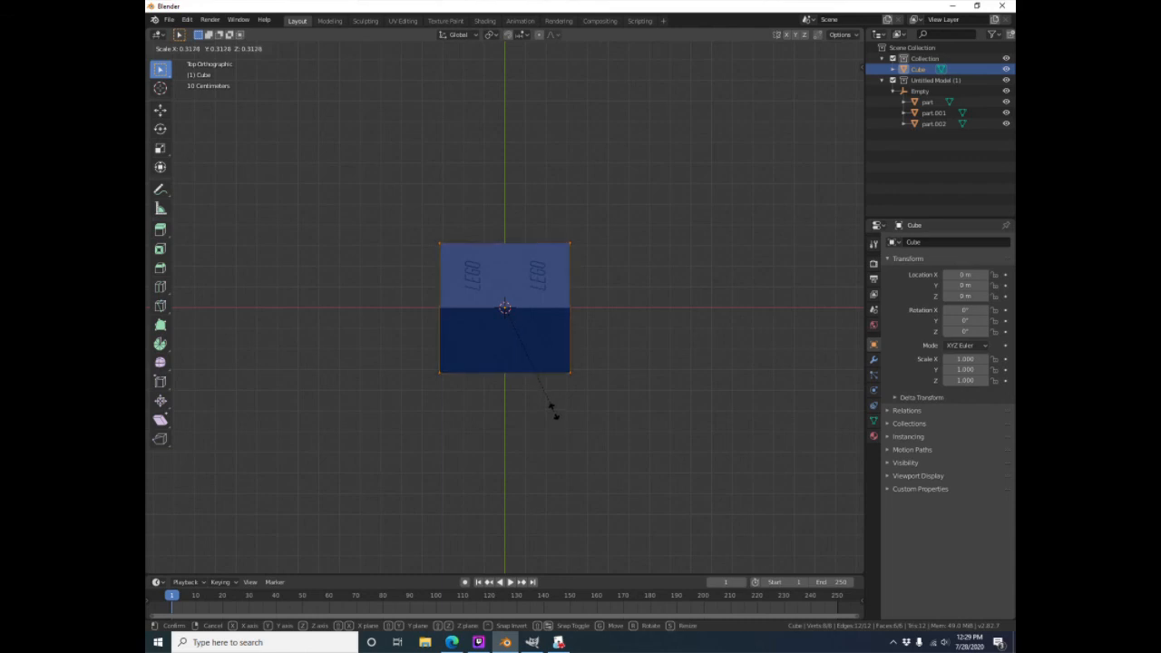
click(555, 415)
scroll(551, 319, up, 8)
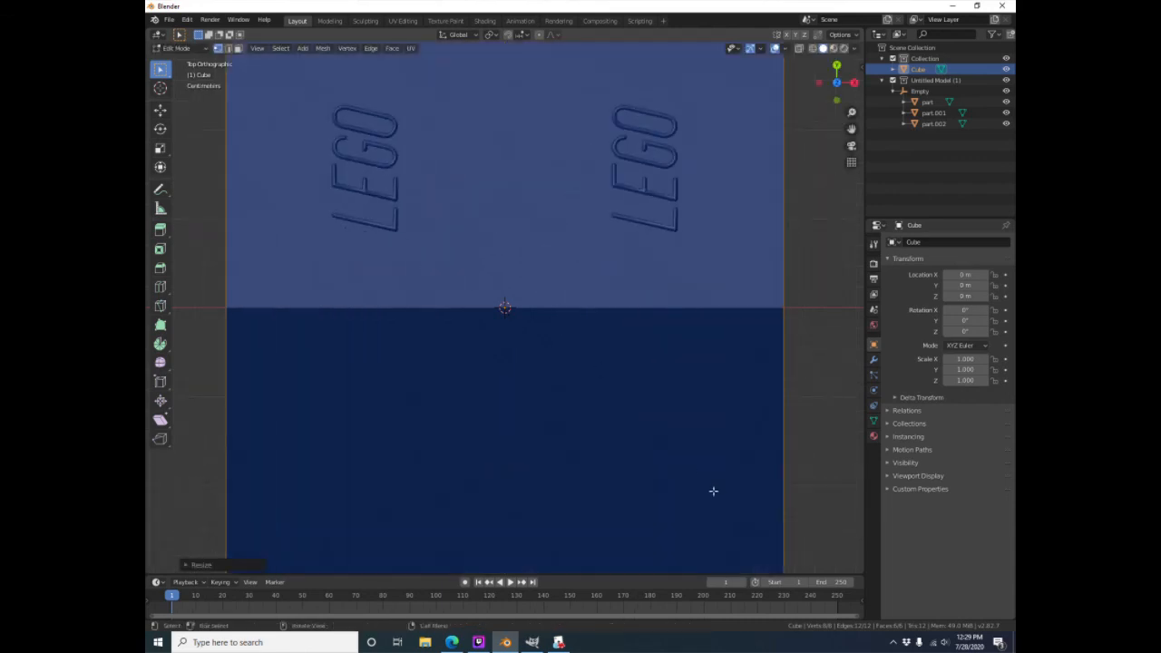
scroll(752, 463, down, 2)
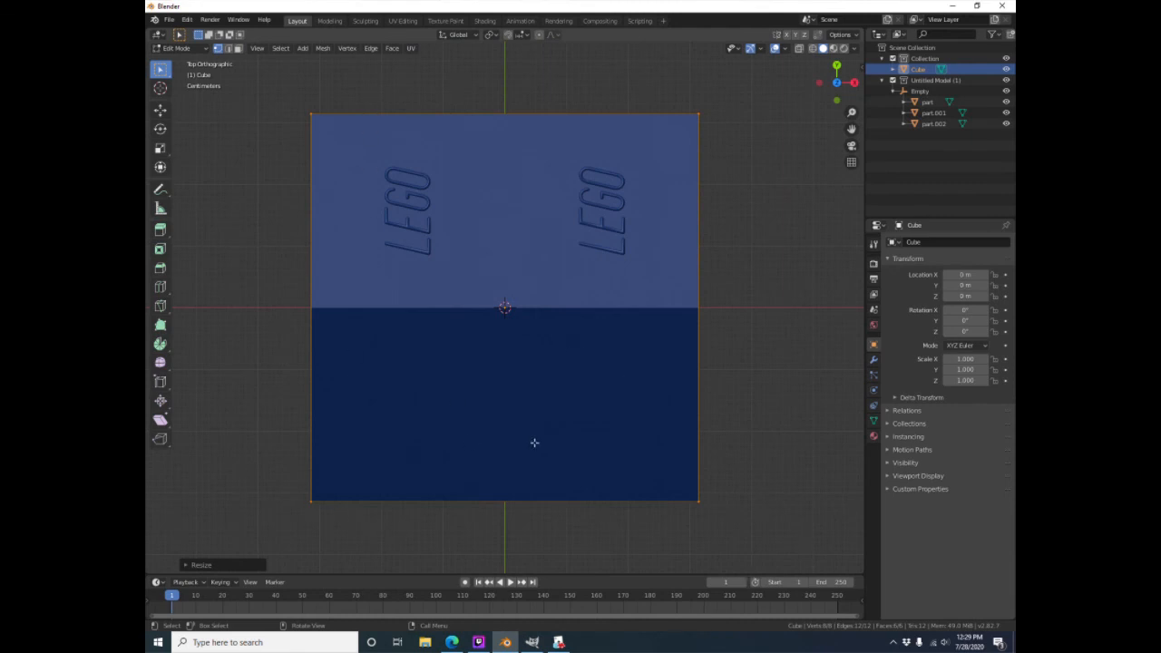
Move the cube's mesh up about 0.31 m along Z so its base rests on the ground line in the right view
key(KP_3)
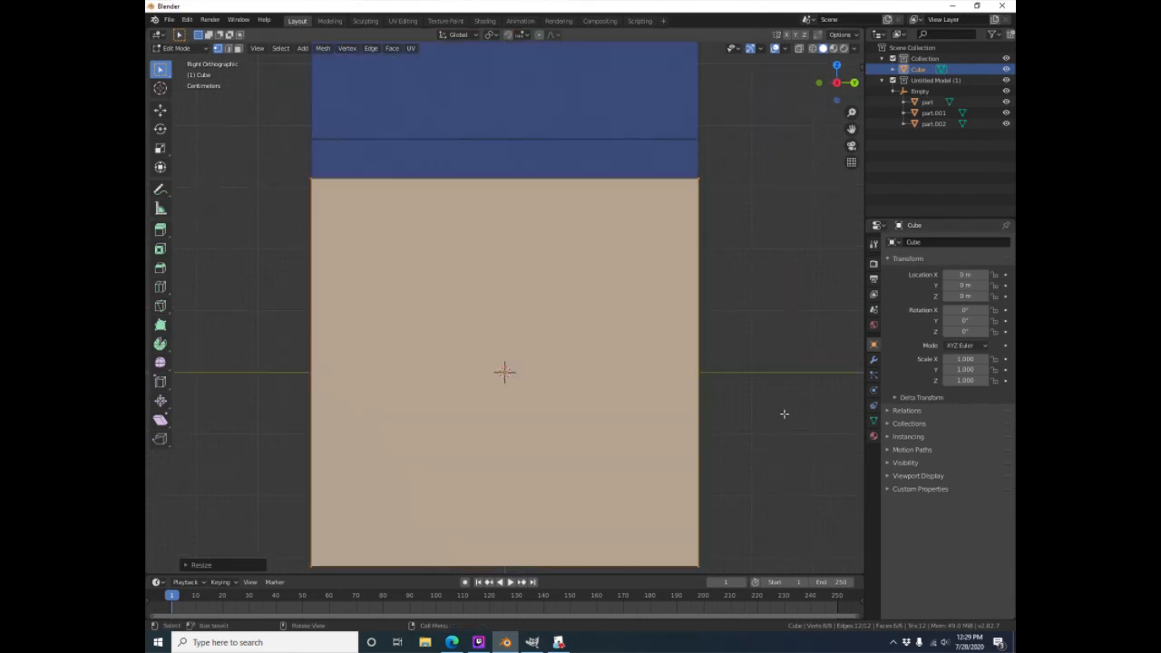
scroll(692, 360, down, 6)
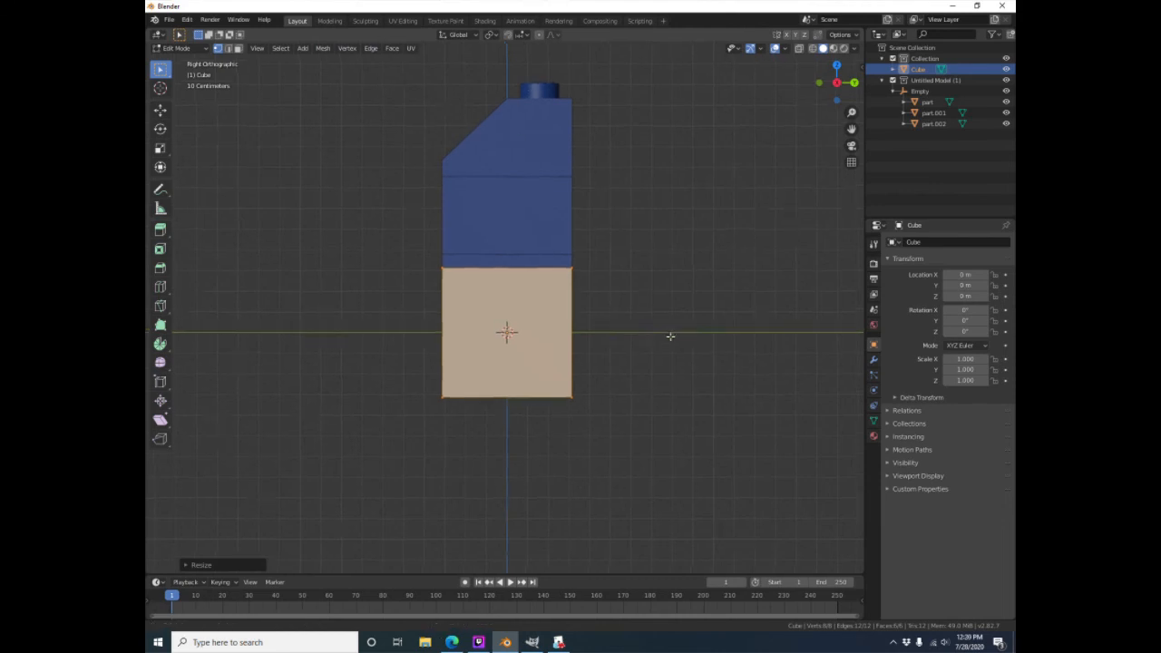
shift+middle_drag(670, 337, 724, 401)
scroll(476, 257, up, 2)
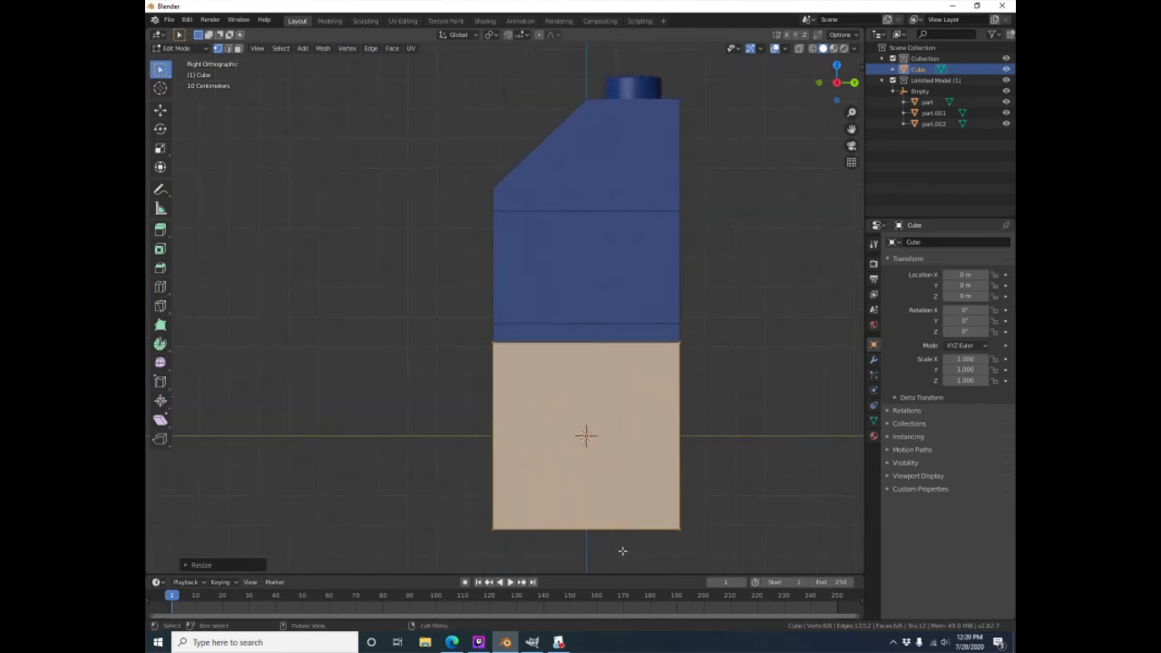
key(g)
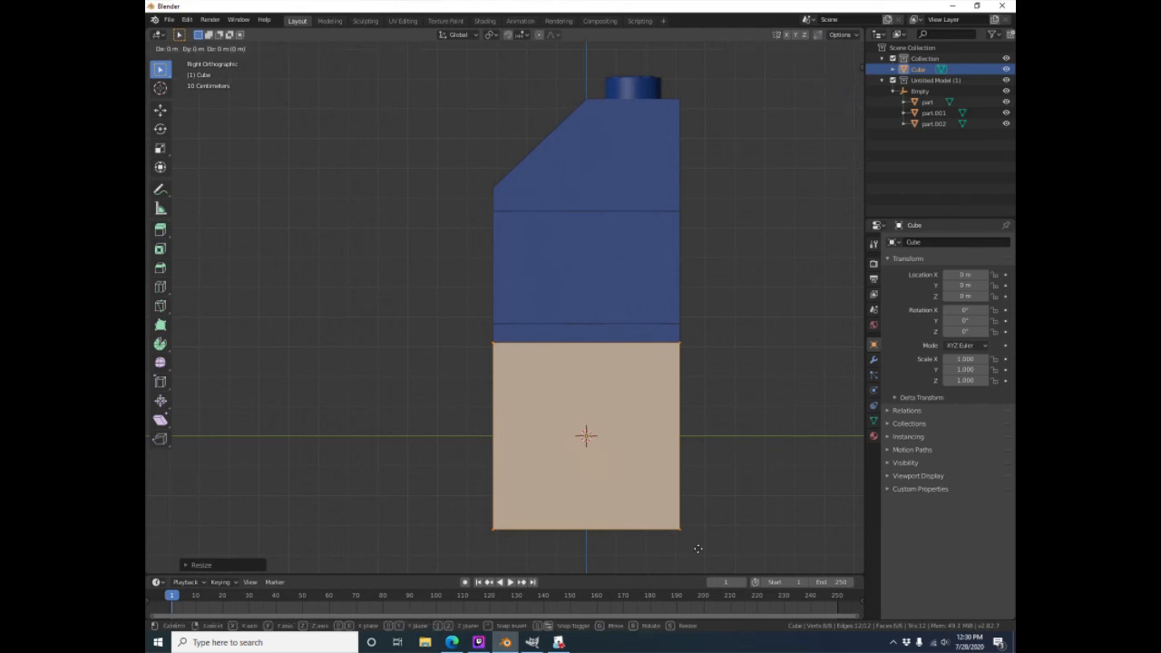
key(z)
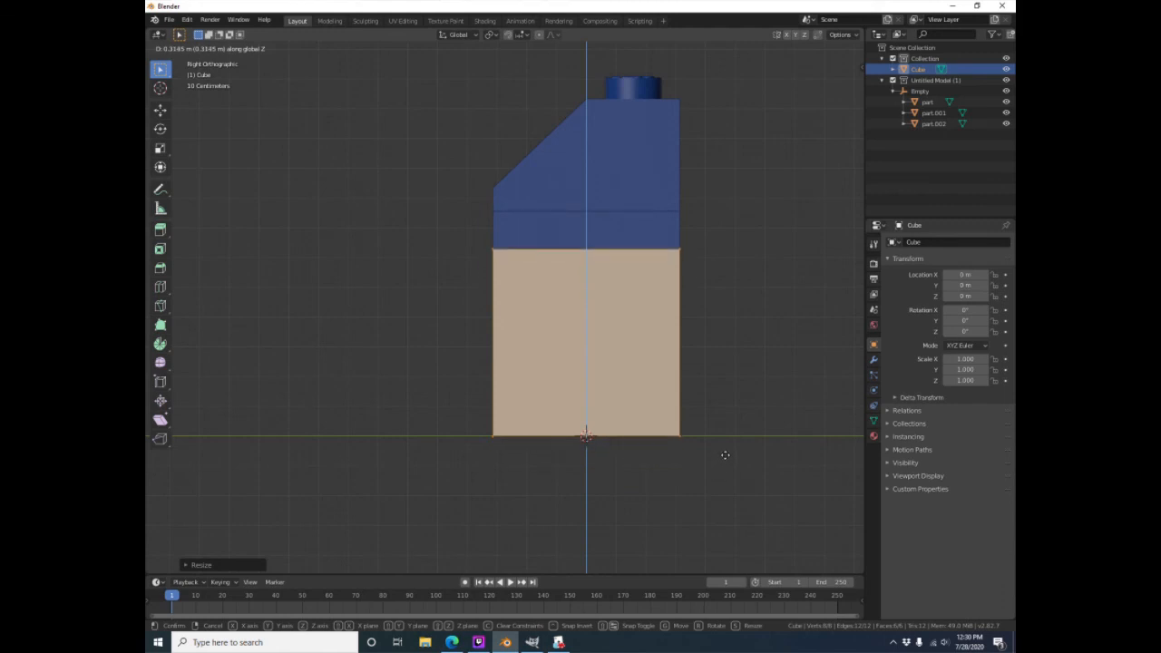
click(724, 455)
Fine-tune the cube mesh's height along Z against the underside of the bottom brick
middle_drag(611, 488, 656, 432)
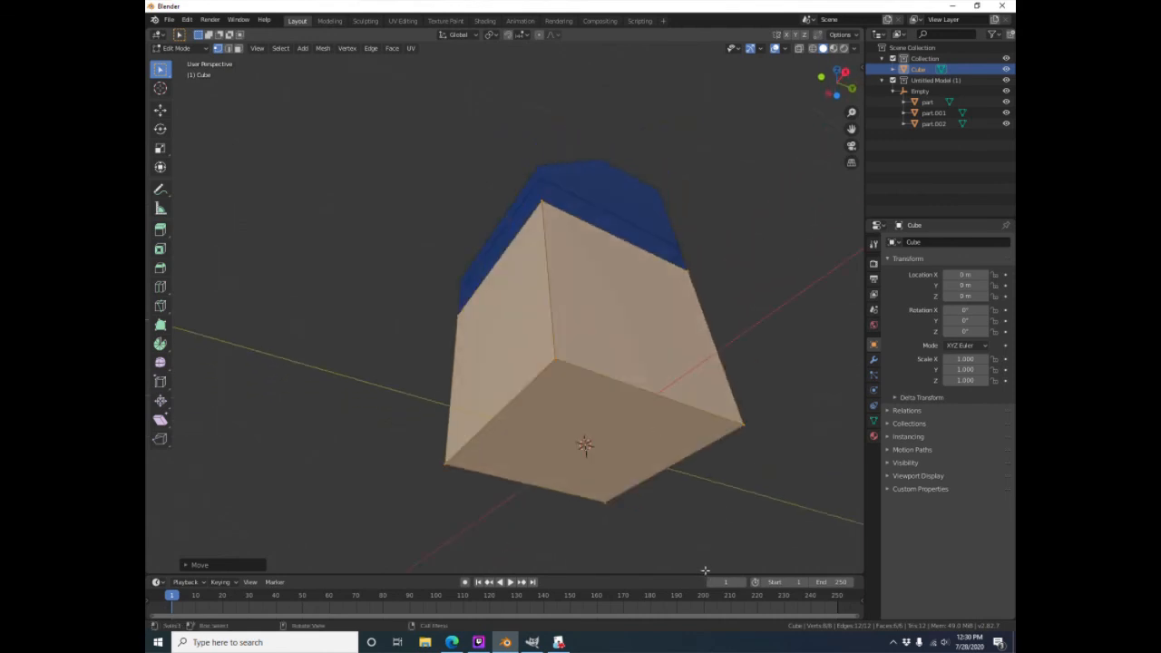
key(g)
key(z)
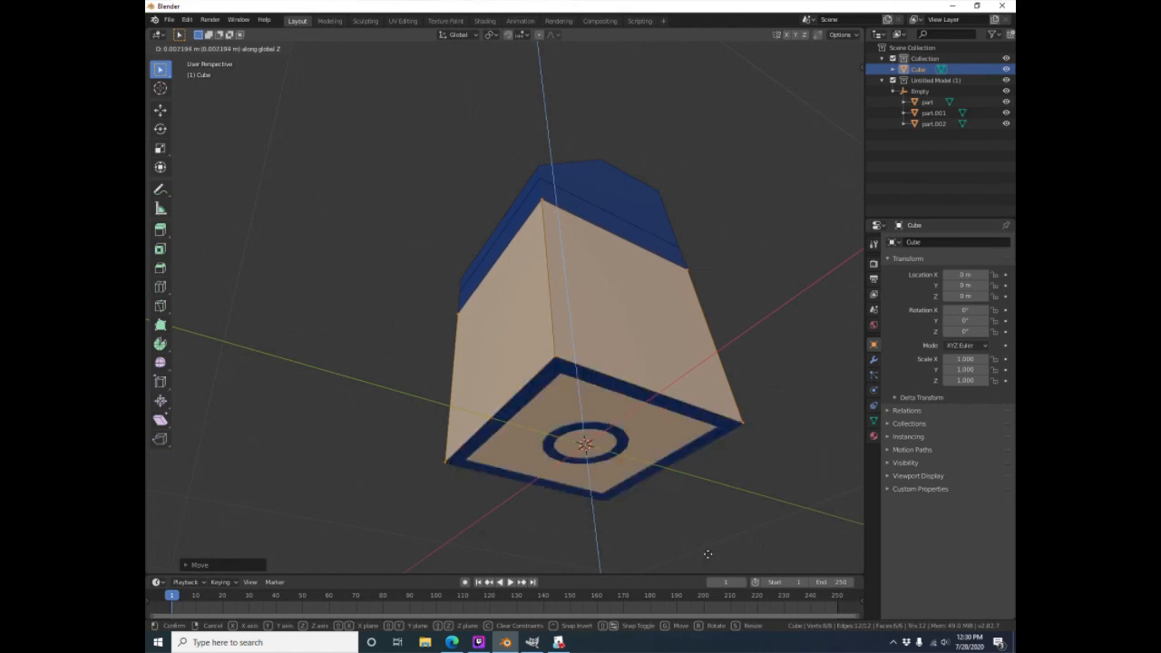
click(707, 554)
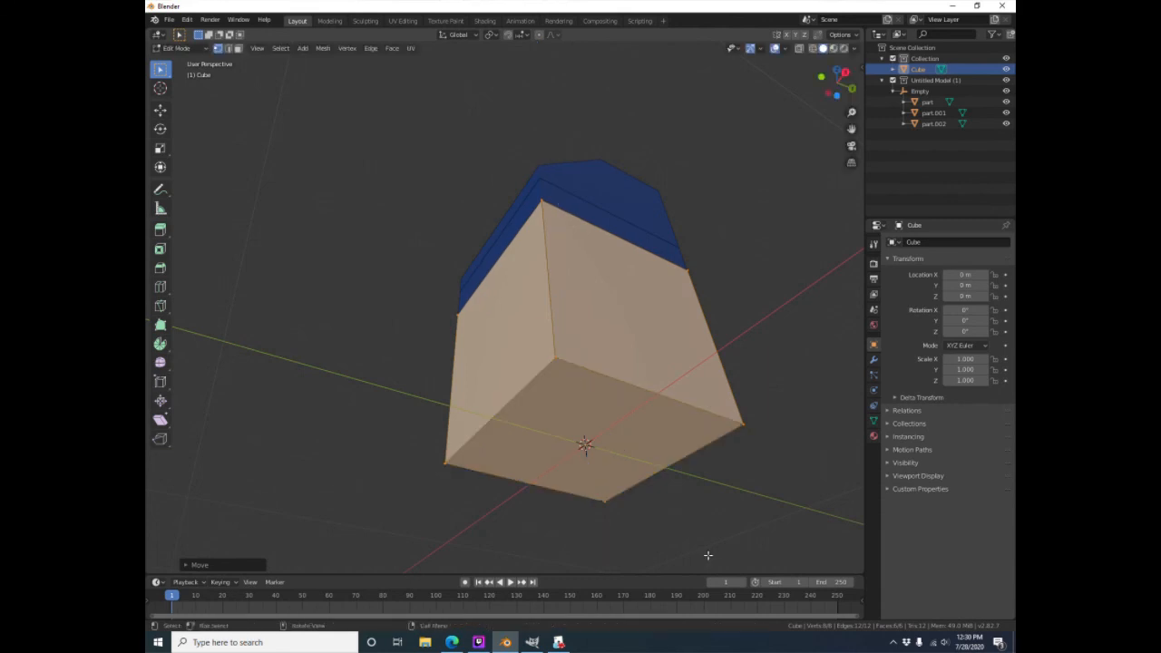
Switch to Wireframe shading and box-select the cube's four top vertices
middle_drag(692, 164, 655, 336)
scroll(583, 420, down, 3)
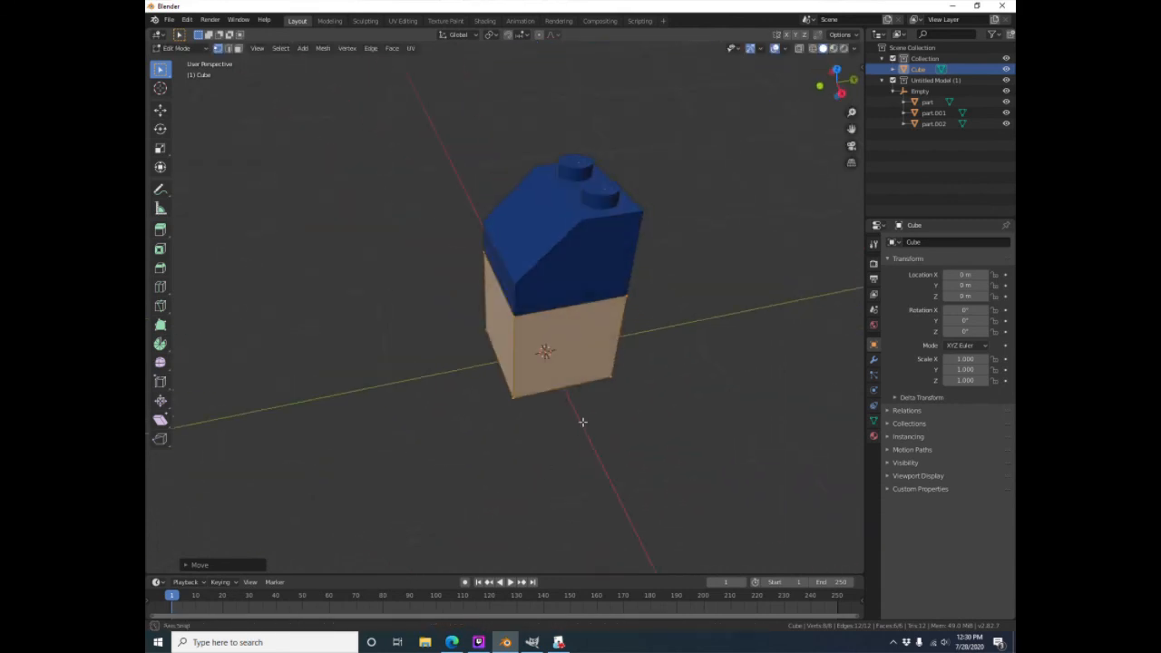
middle_drag(508, 445, 547, 402)
scroll(541, 282, up, 3)
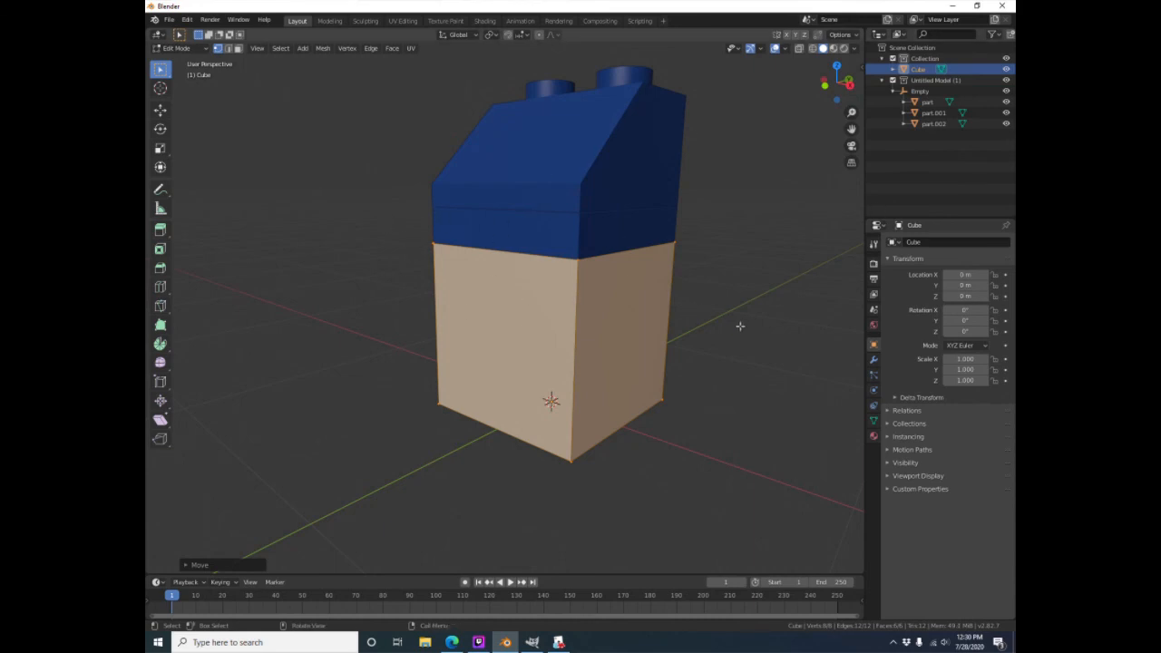
click(749, 357)
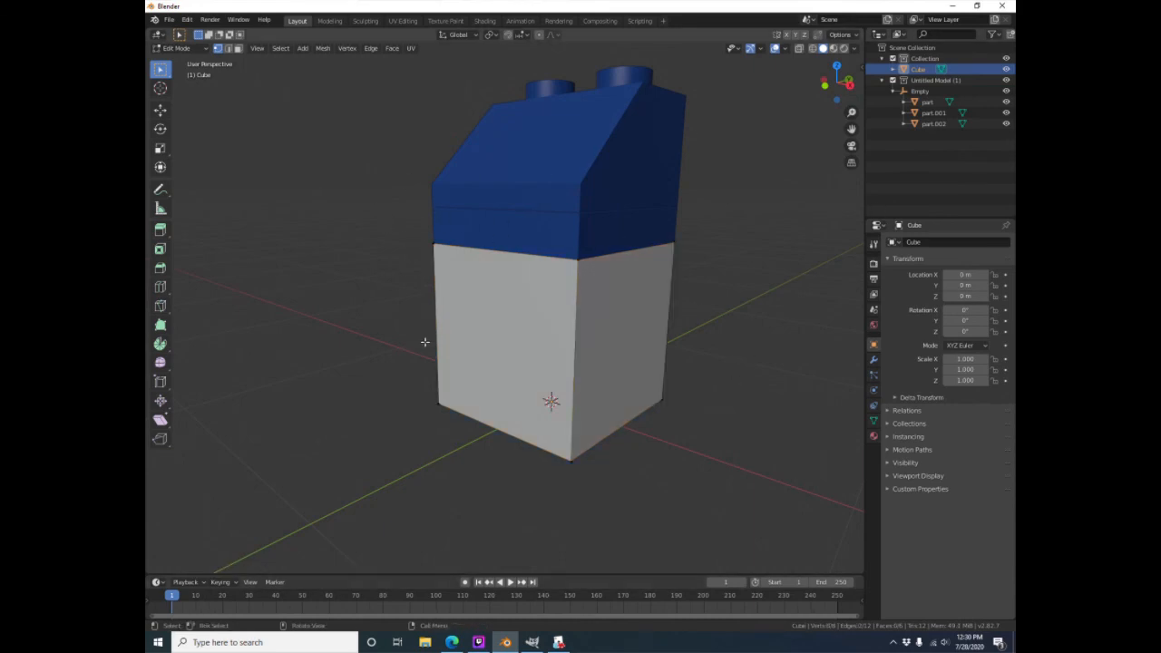
key(shift+z)
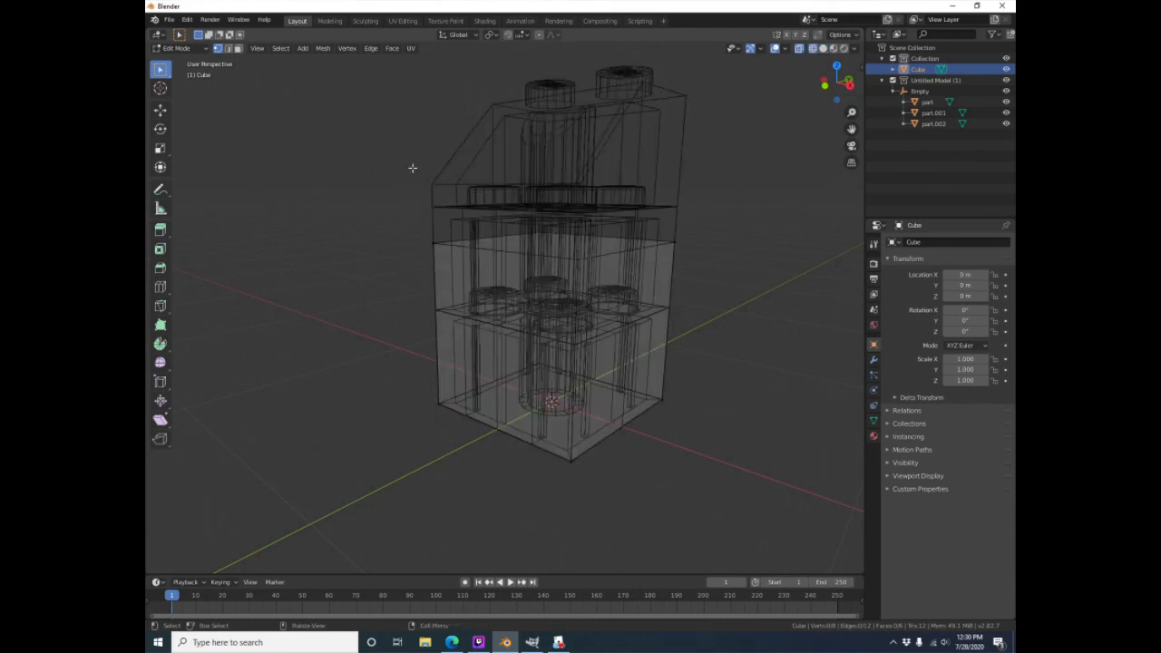
key(b)
drag(379, 181, 742, 298)
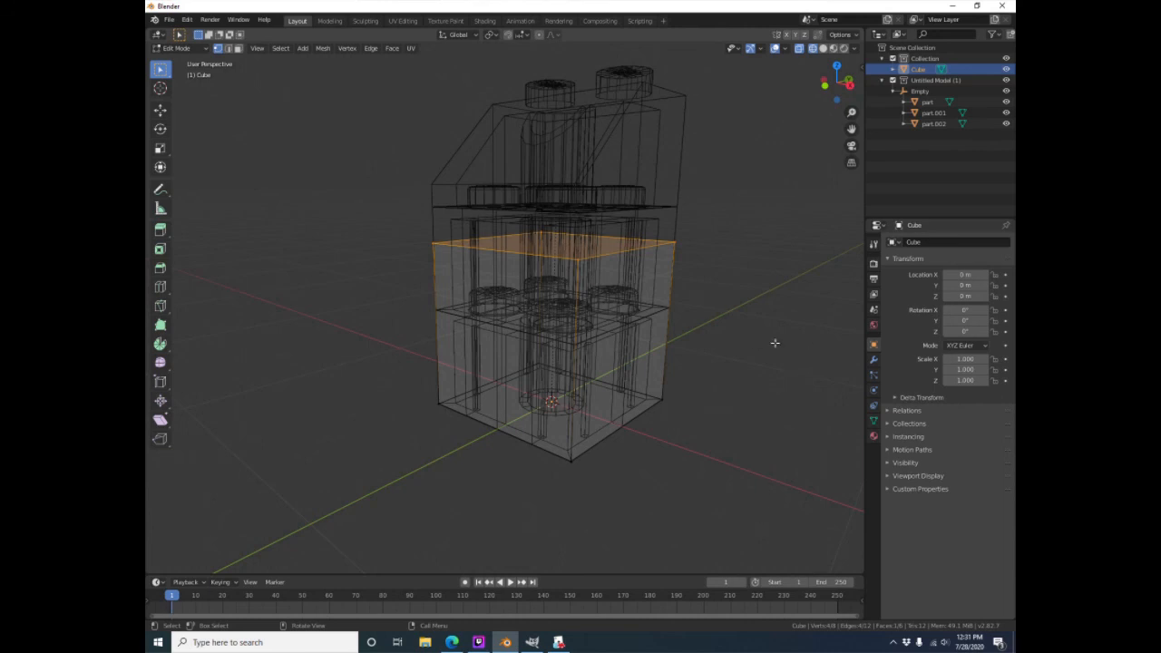
key(KP_3)
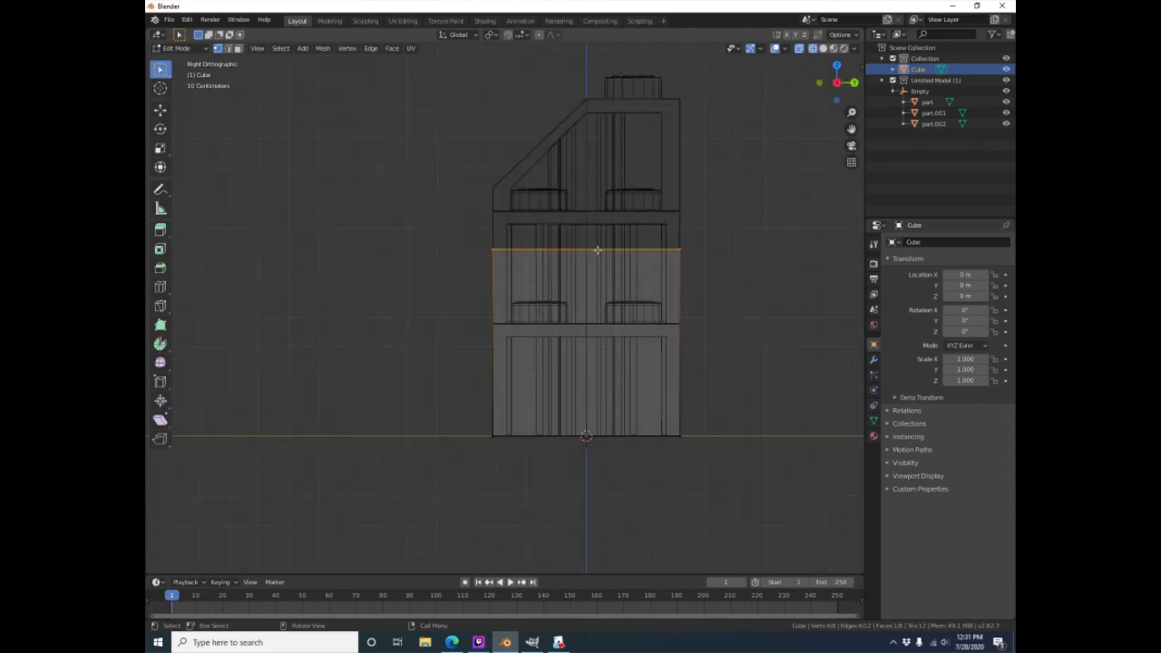
Move the cube's selected top vertices up about 0.21 m along Z to the lower corner of the slope brick's incline
scroll(598, 251, up, 6)
shift+middle_drag(502, 209, 502, 396)
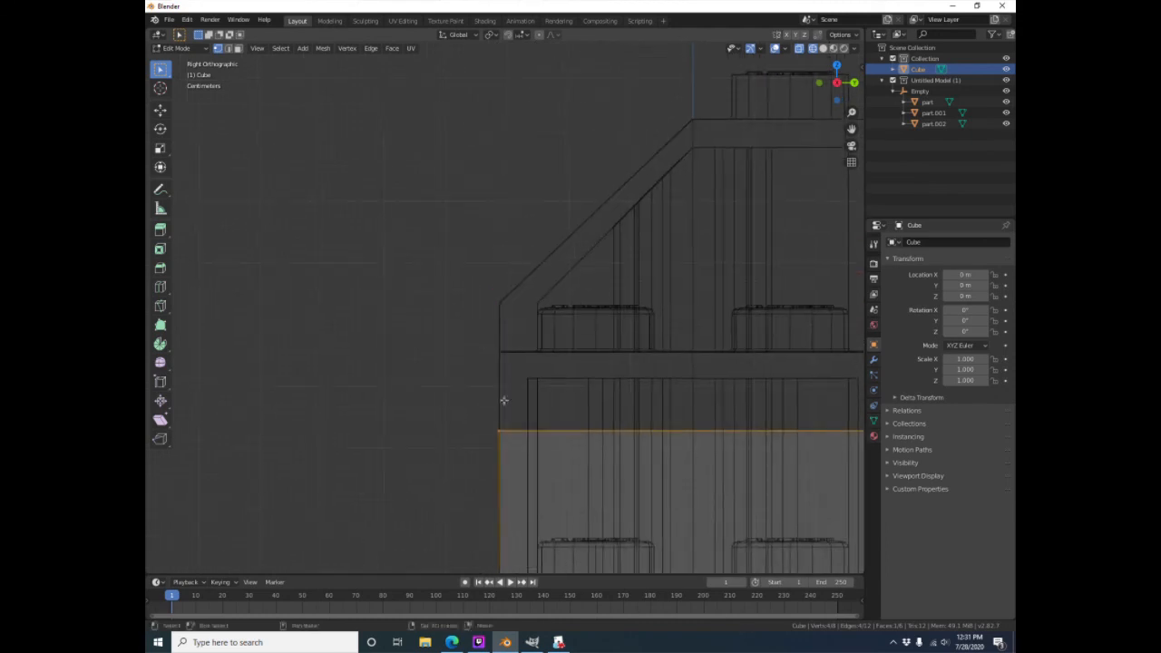
scroll(485, 332, up, 4)
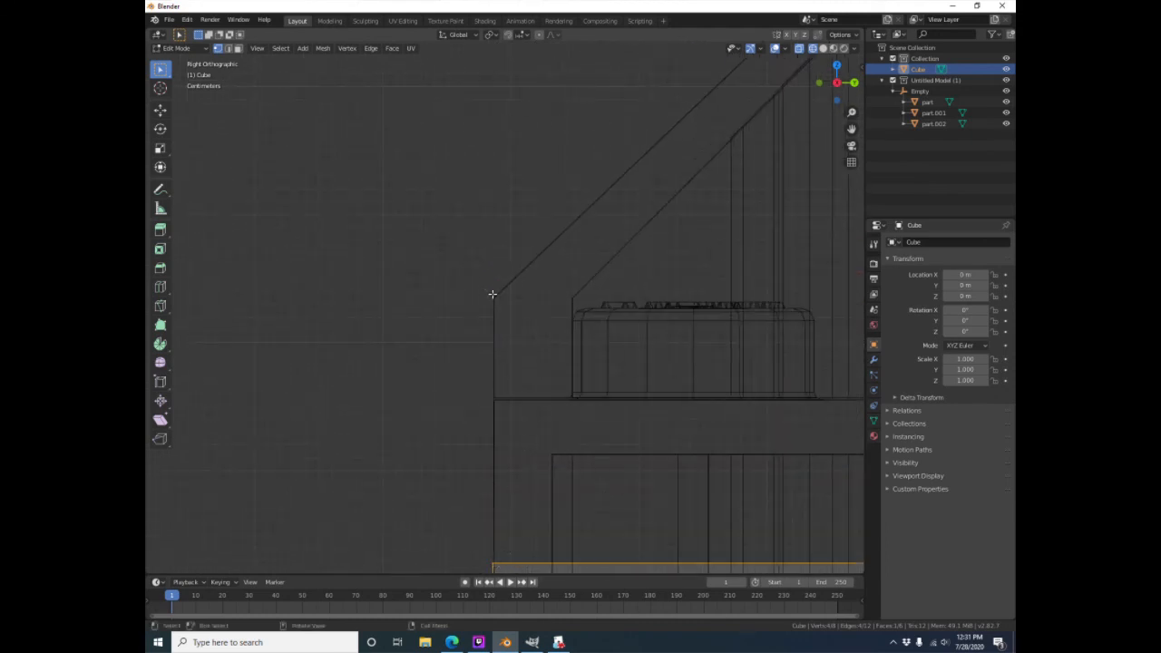
key(g)
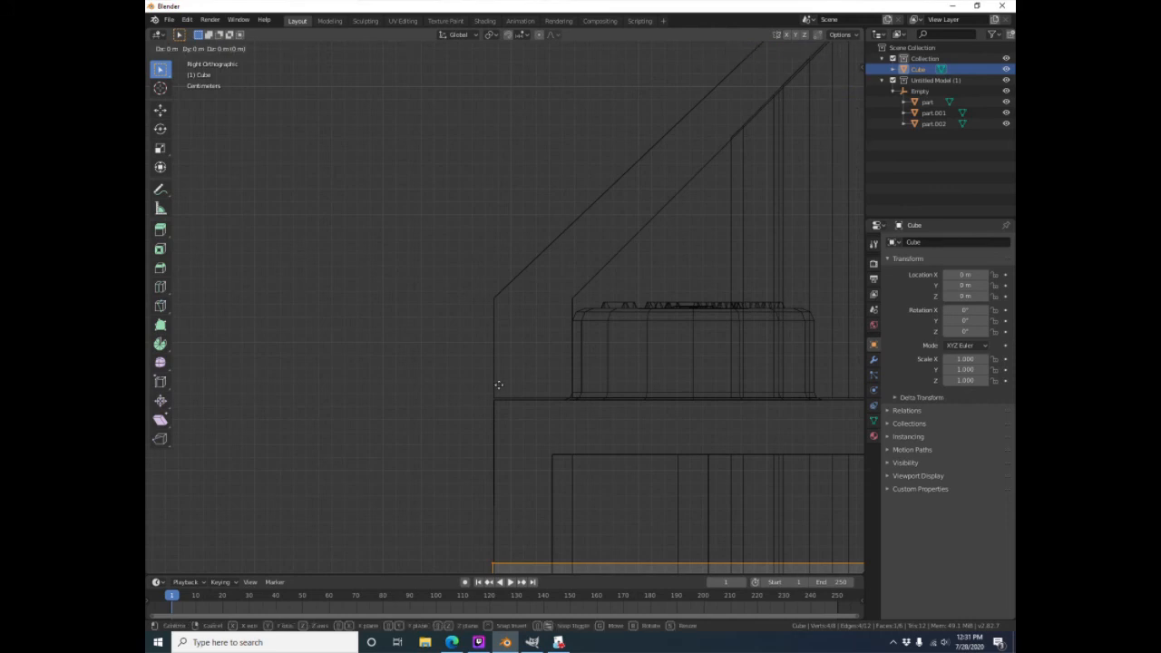
key(z)
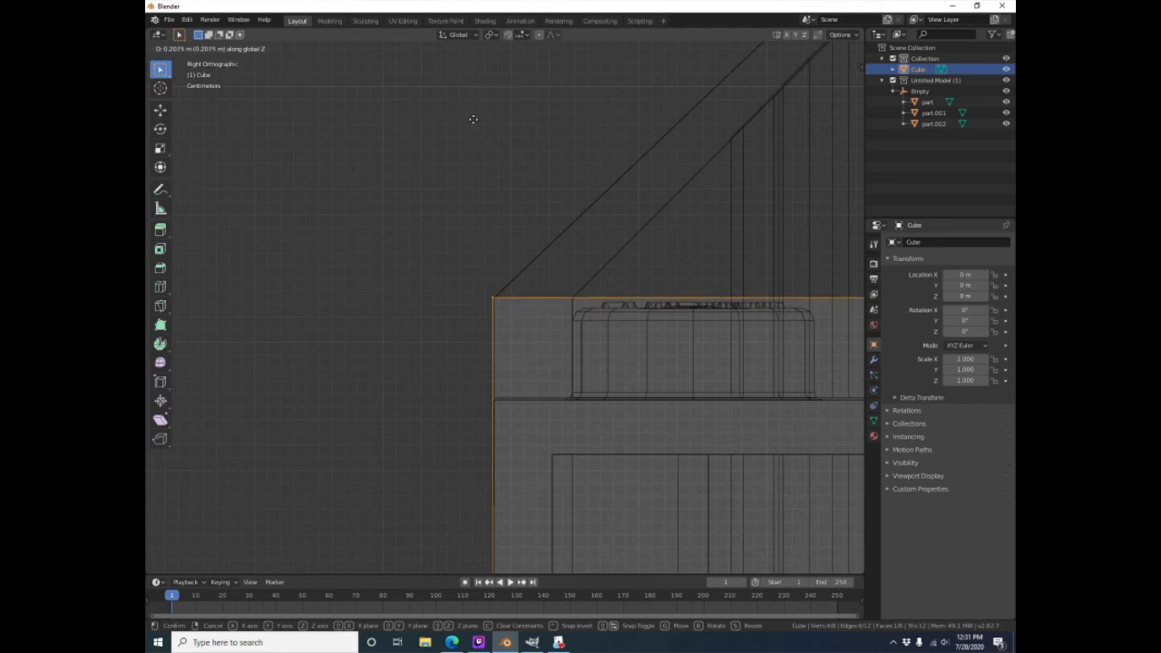
click(473, 118)
scroll(468, 342, down, 7)
scroll(694, 241, up, 3)
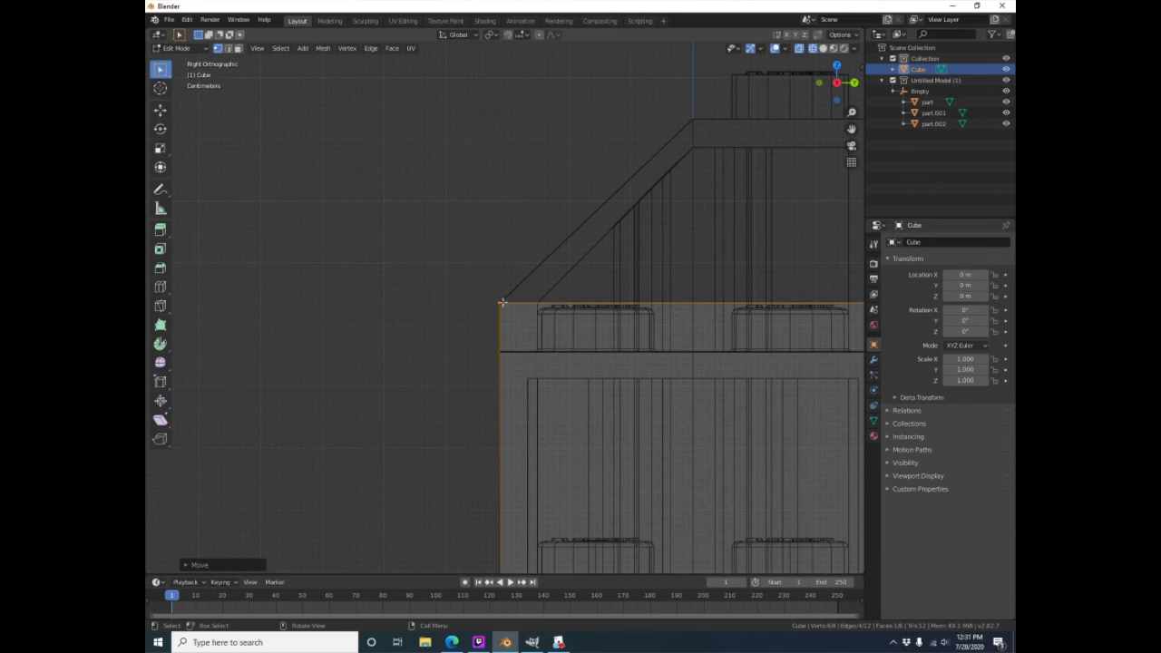
Extrude the top face about 0.30 m up along Z to the slope brick's top surface and clear the selection
shift+middle_drag(691, 226, 526, 360)
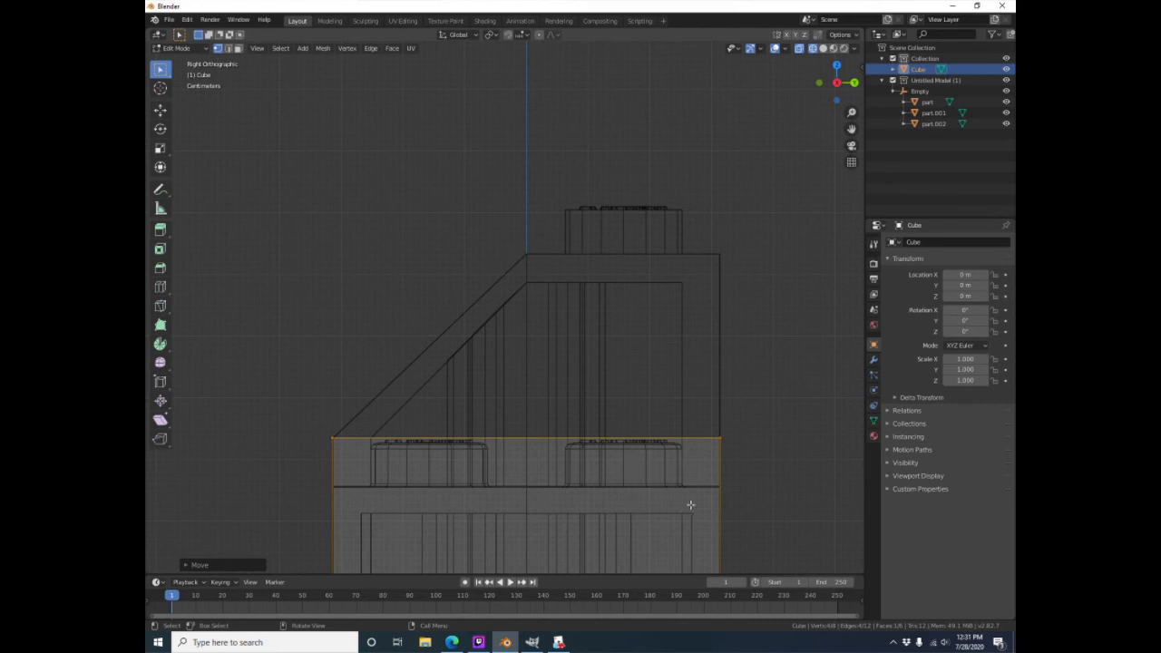
key(e)
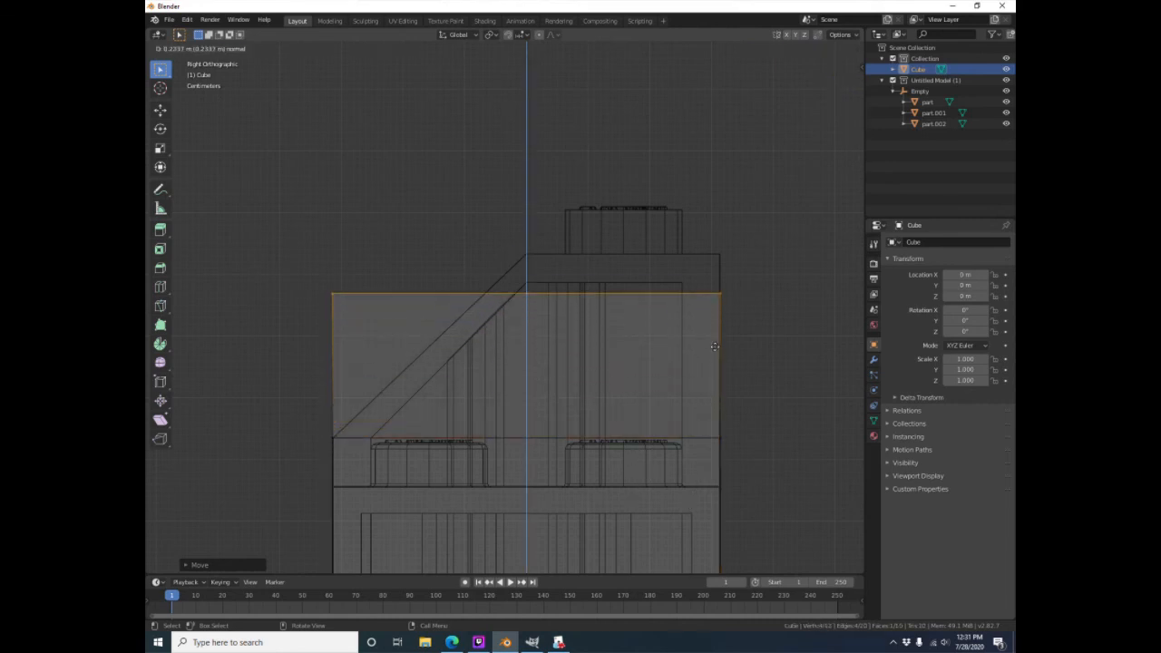
key(z)
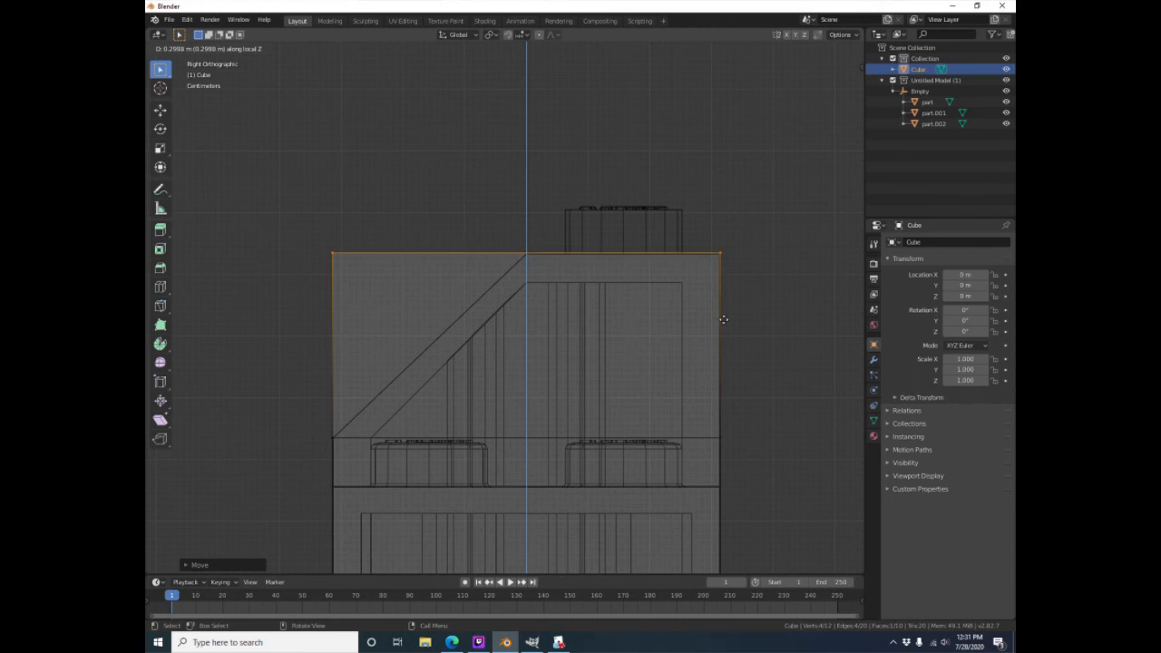
click(723, 320)
click(817, 414)
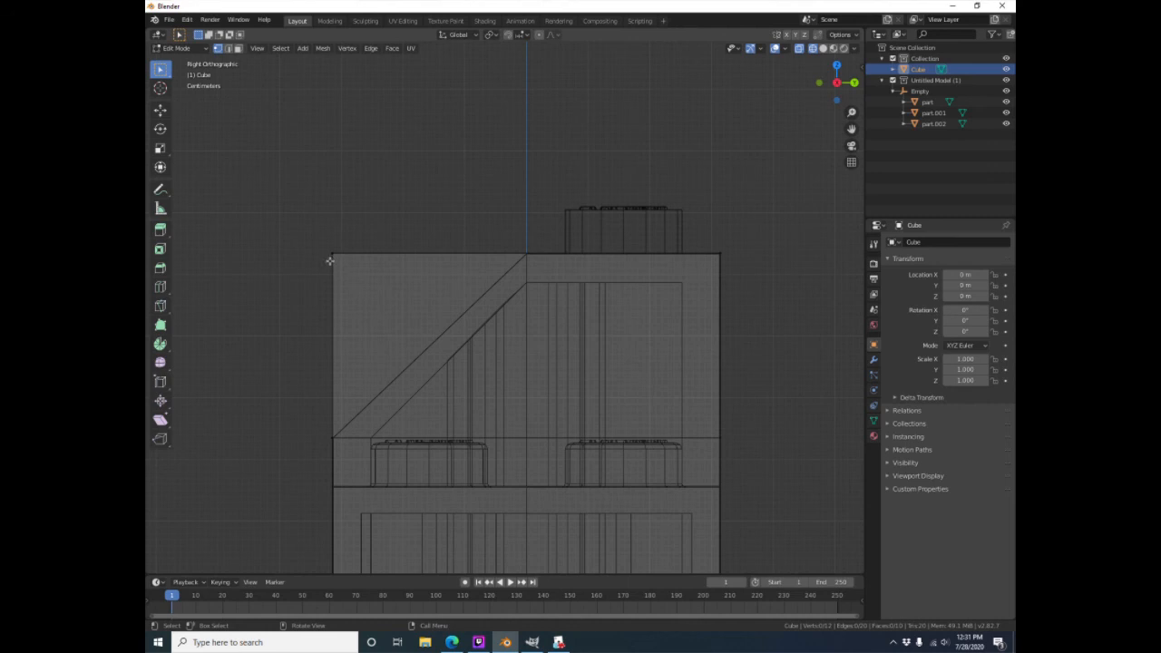
Box-select the two upper vertices on the sloped side and move them about 0.31 m along Y to the incline's upper corner
key(b)
drag(311, 239, 374, 283)
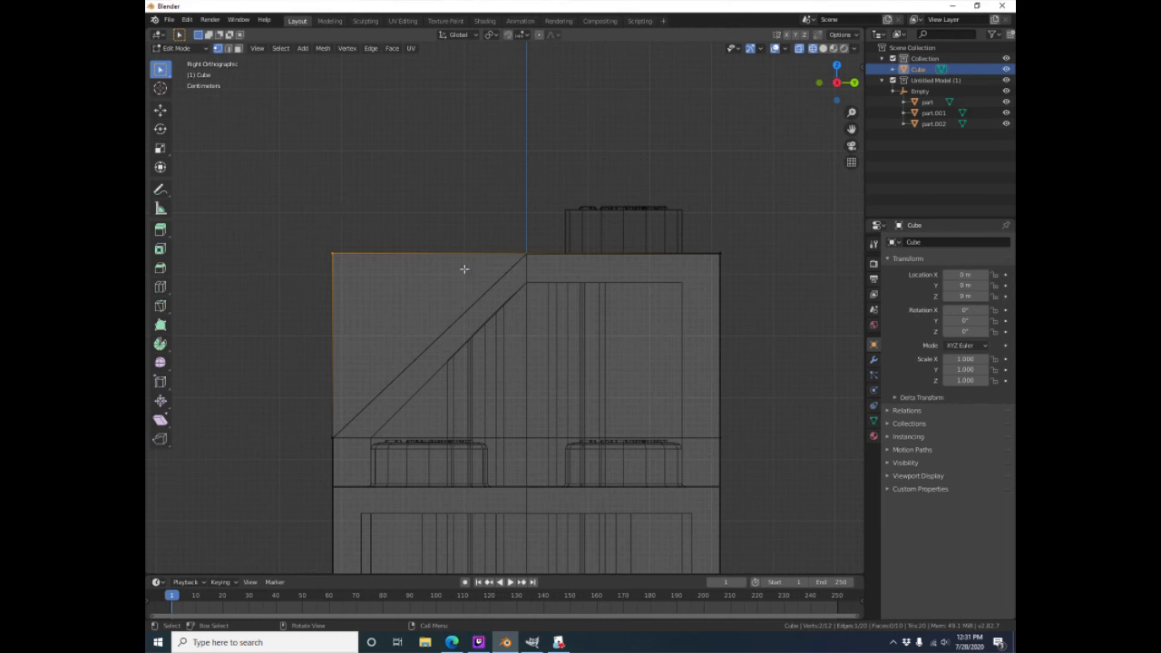
key(g)
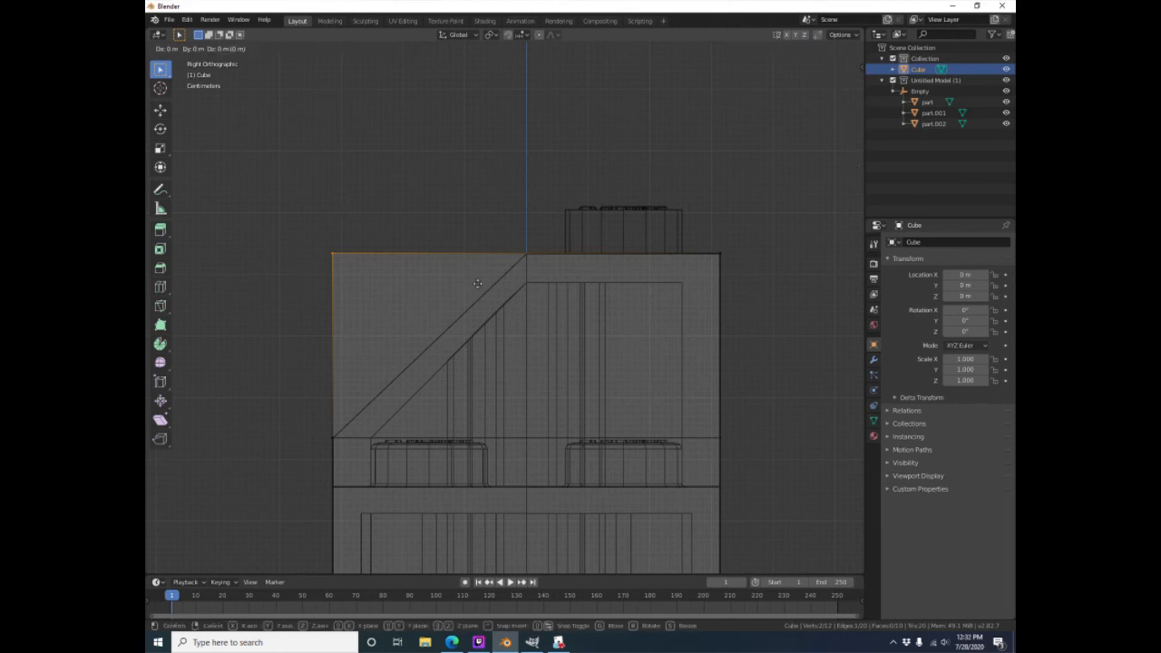
key(y)
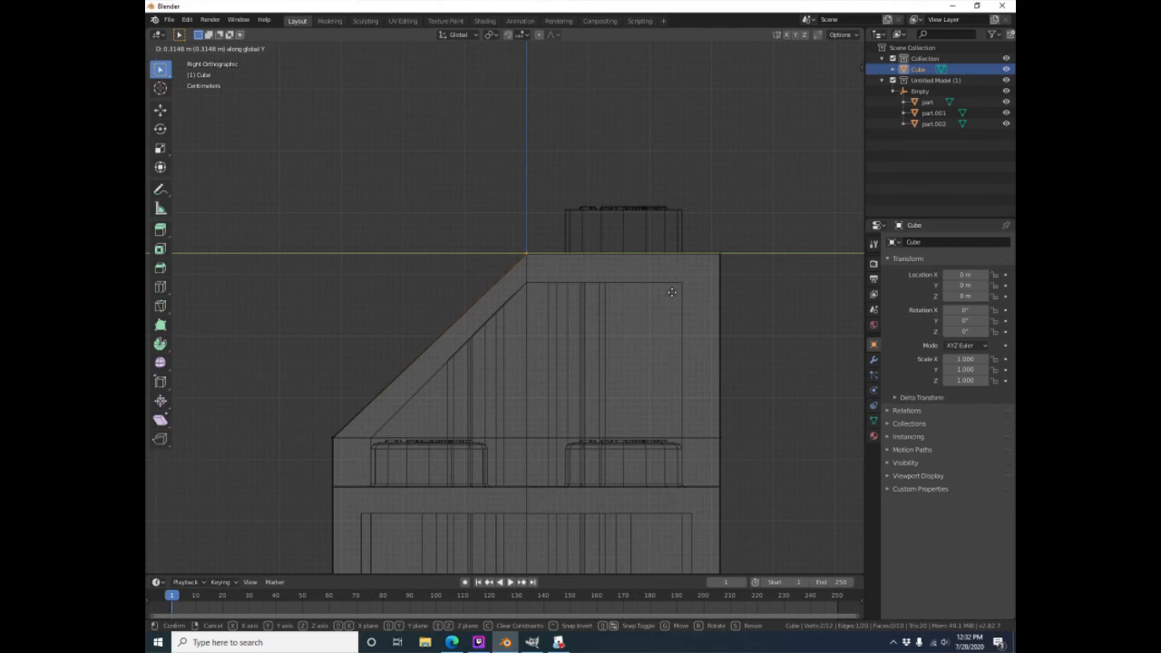
click(671, 292)
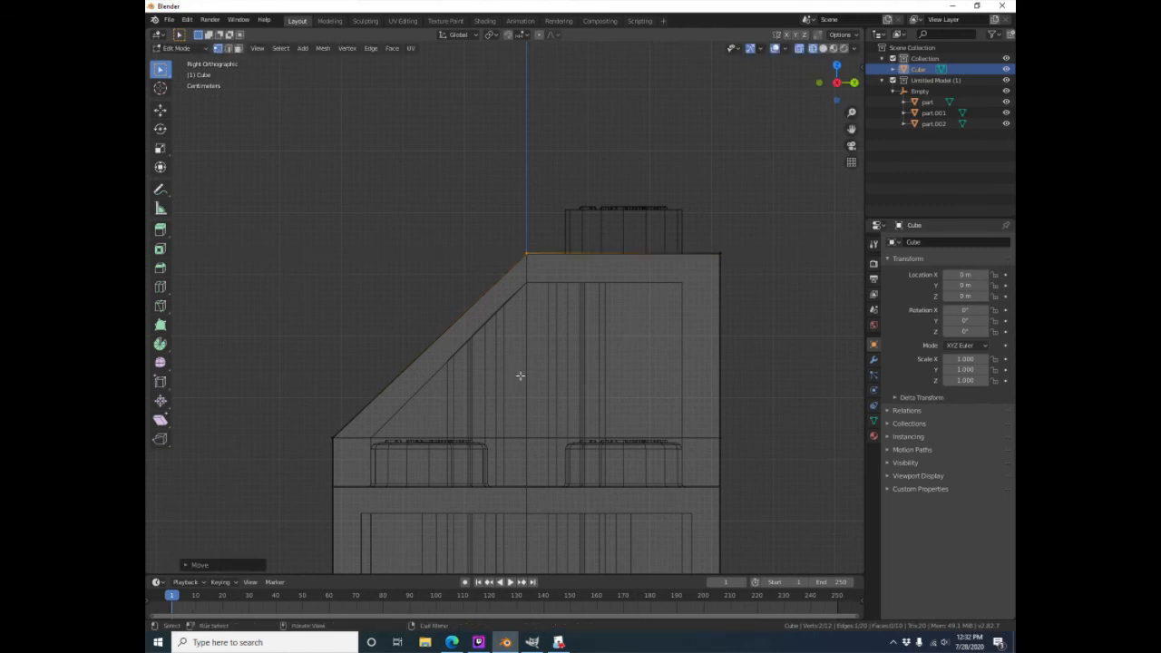
Switch the viewport to Solid shading and inspect the sloped mesh in perspective
scroll(536, 207, down, 4)
middle_drag(482, 356, 574, 263)
click(823, 48)
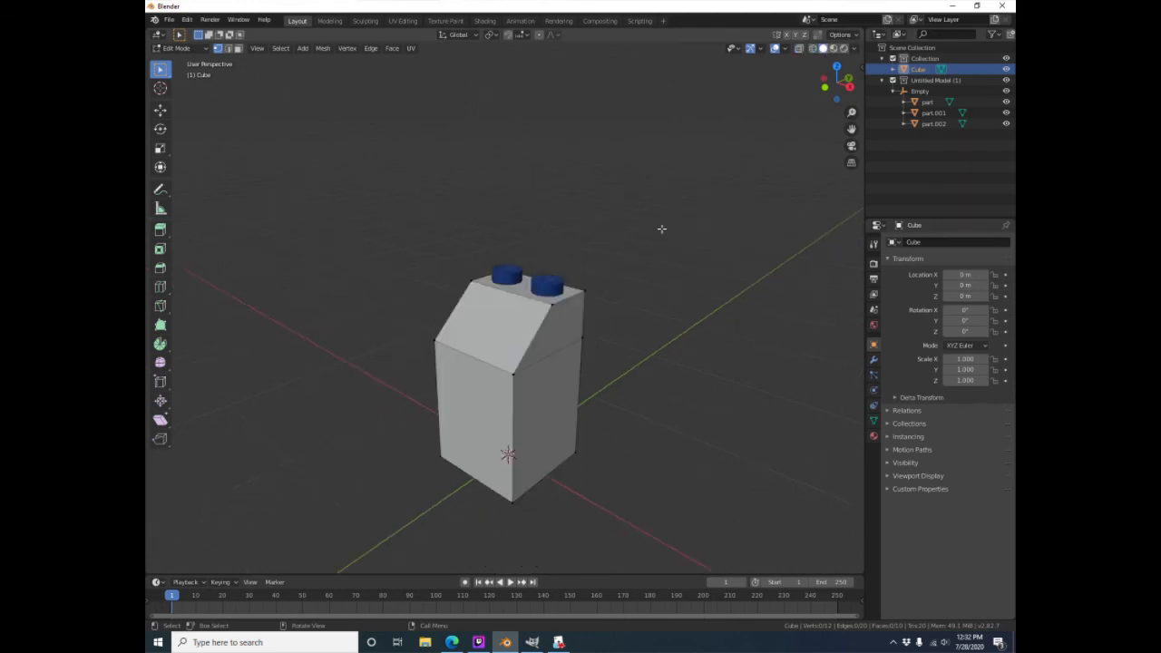
scroll(508, 382, up, 2)
middle_drag(555, 417, 589, 392)
scroll(580, 422, down, 3)
mouse_move(544, 485)
middle_down()
mouse_move(520, 492)
mouse_move(526, 472)
middle_up()
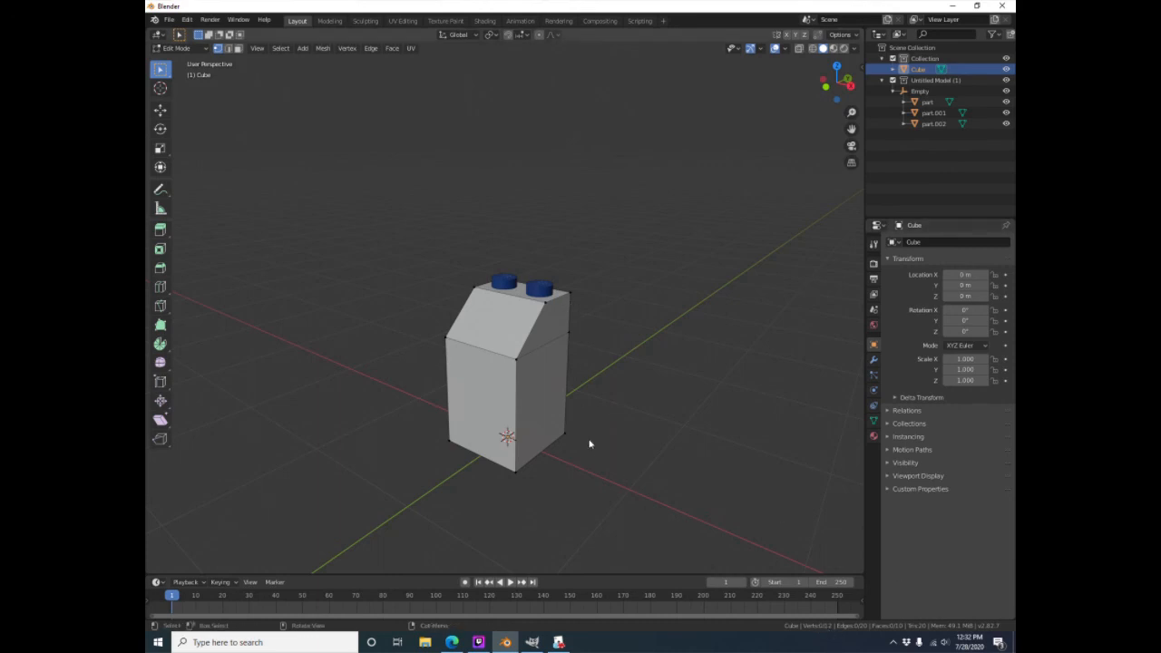
Merge the two middle vertices on the mesh's vertical rear edges into the bottom corners below them, using At Last
middle_drag(573, 501, 512, 422)
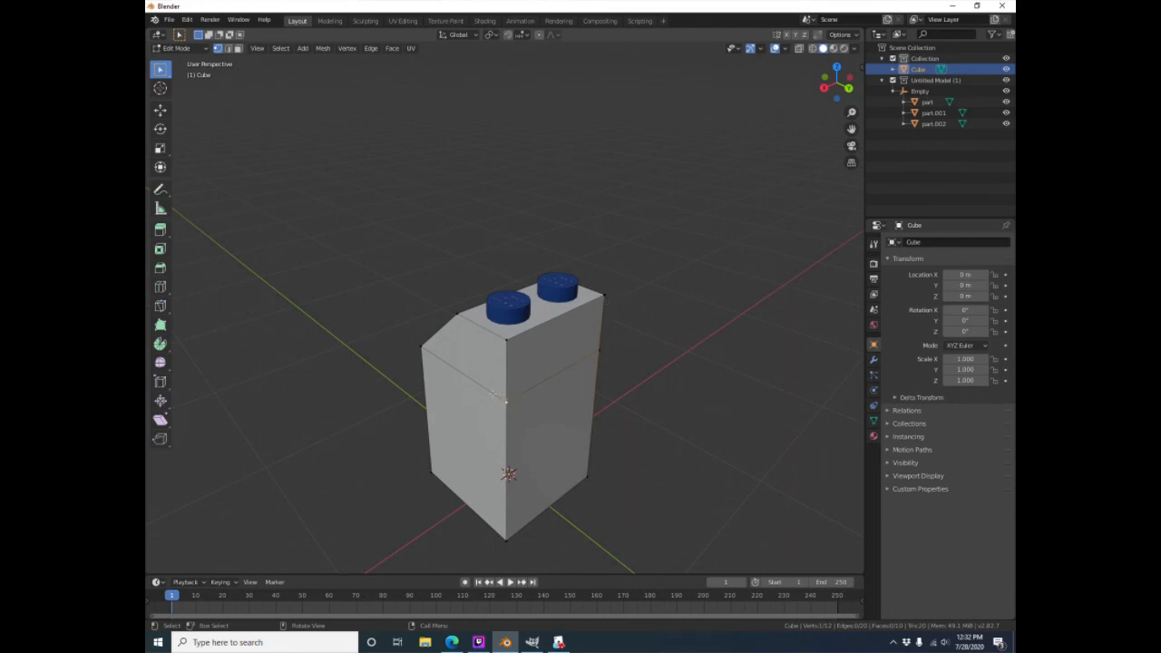
ctrl+click(508, 546)
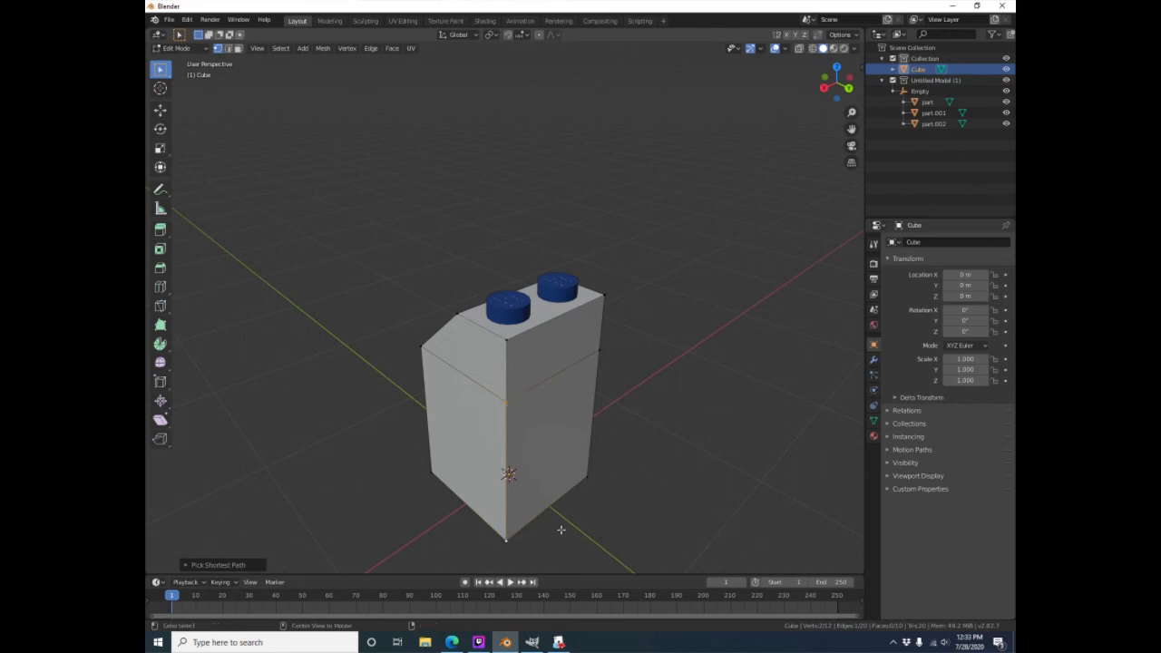
key(m)
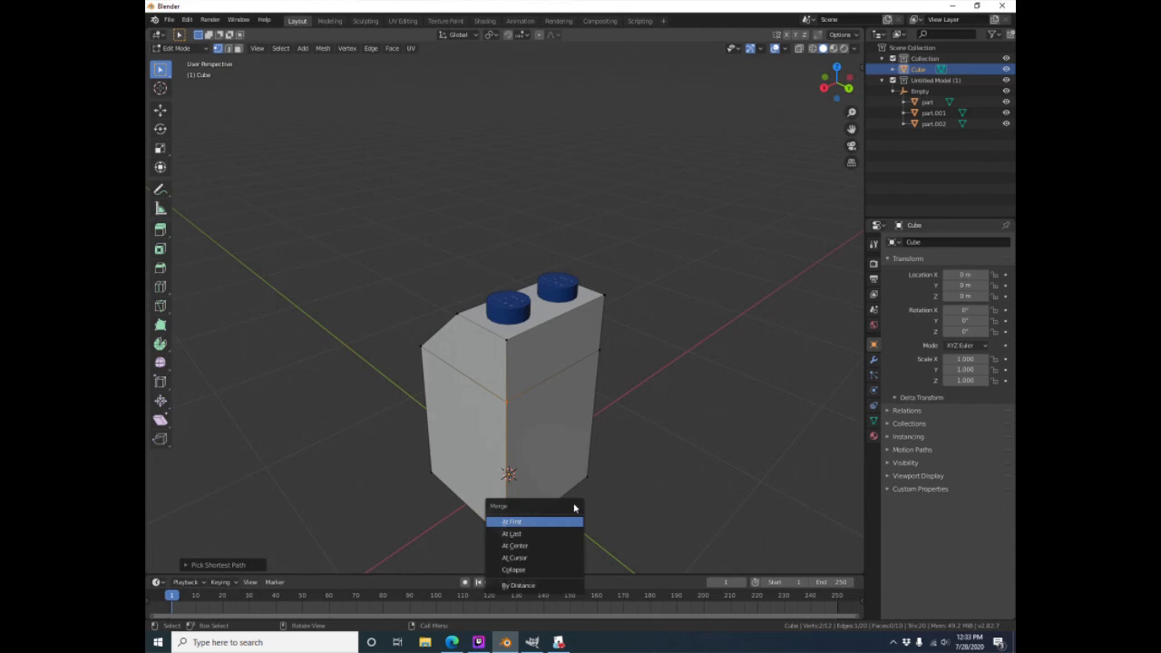
click(525, 534)
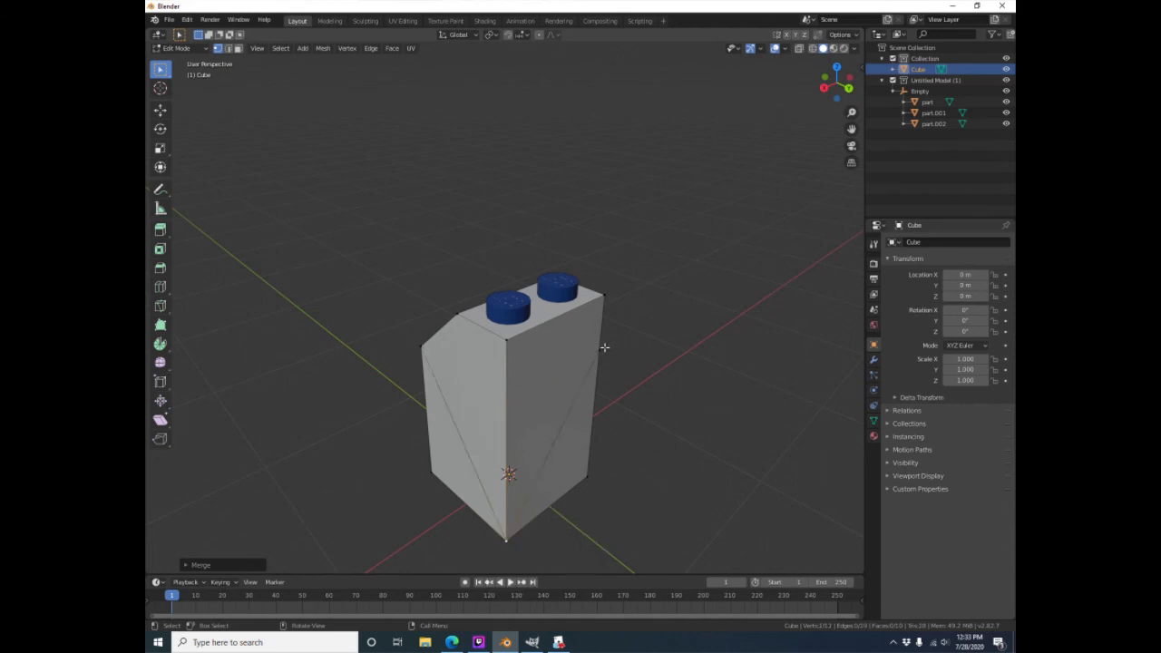
ctrl+click(588, 476)
key(m)
click(653, 492)
middle_drag(679, 503, 700, 516)
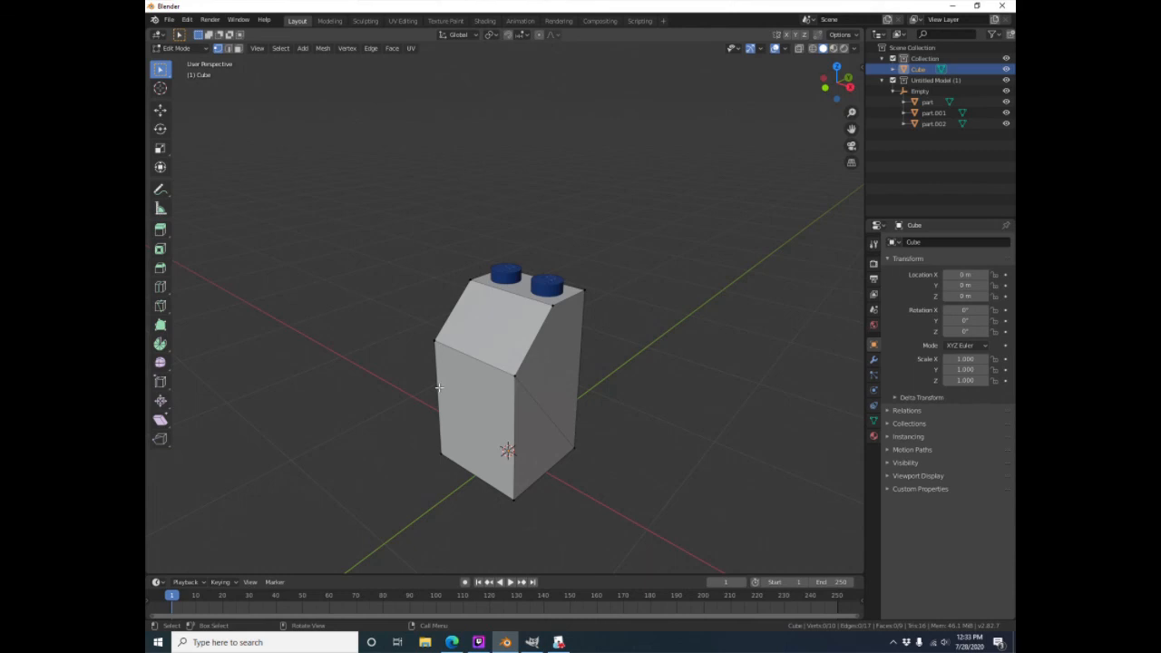
middle_drag(581, 480, 569, 516)
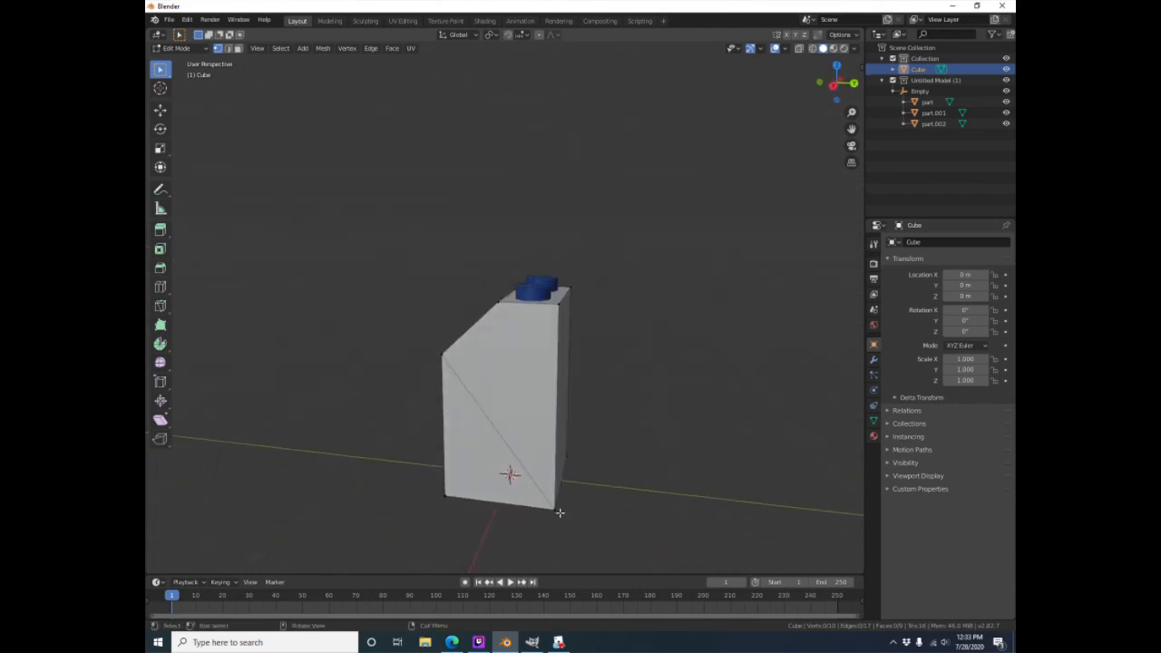
middle_drag(545, 451, 388, 467)
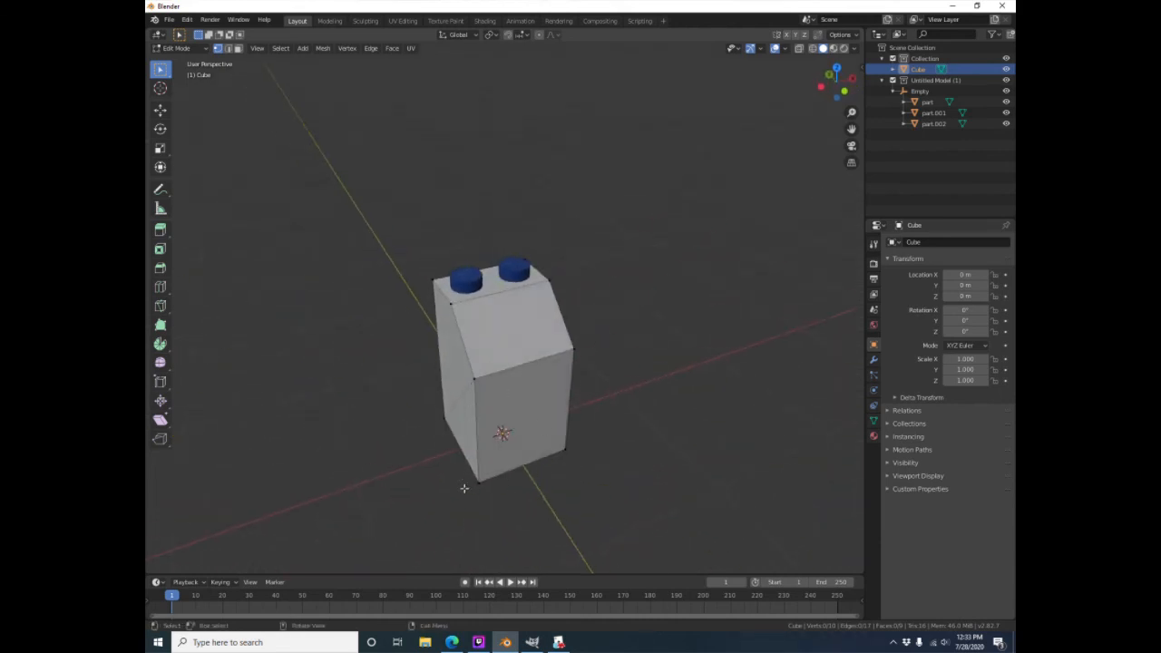
middle_drag(401, 363, 598, 468)
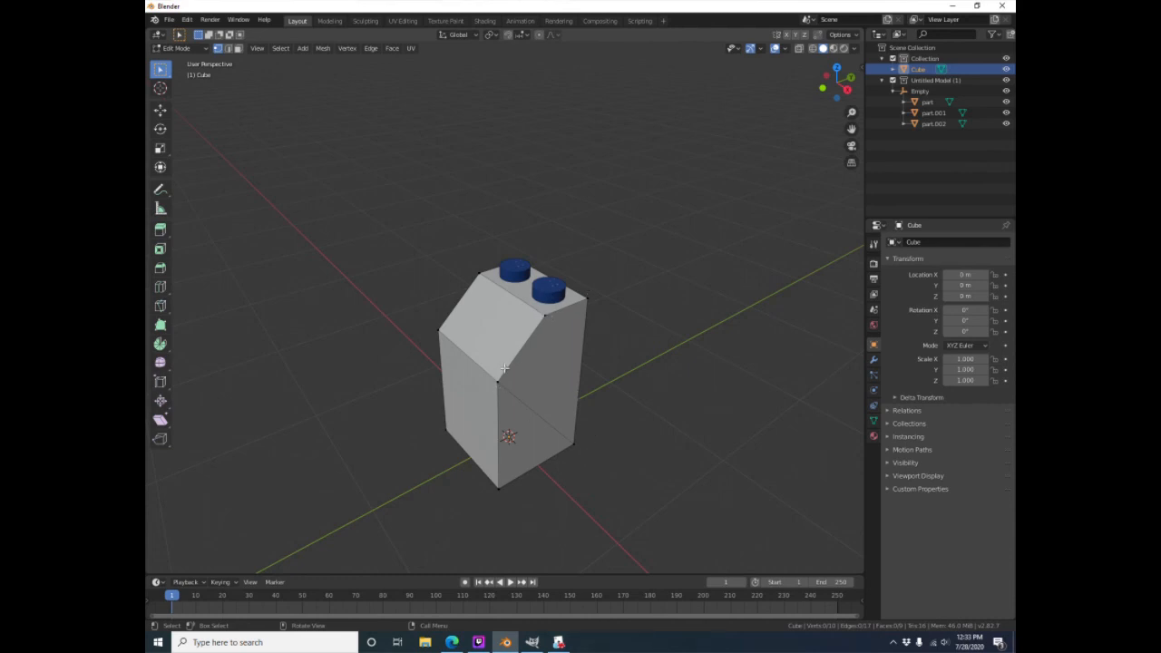
Add a cylinder to the mesh in Edit Mode and set its vertex count to 12
middle_drag(381, 331, 479, 347)
scroll(443, 374, up, 2)
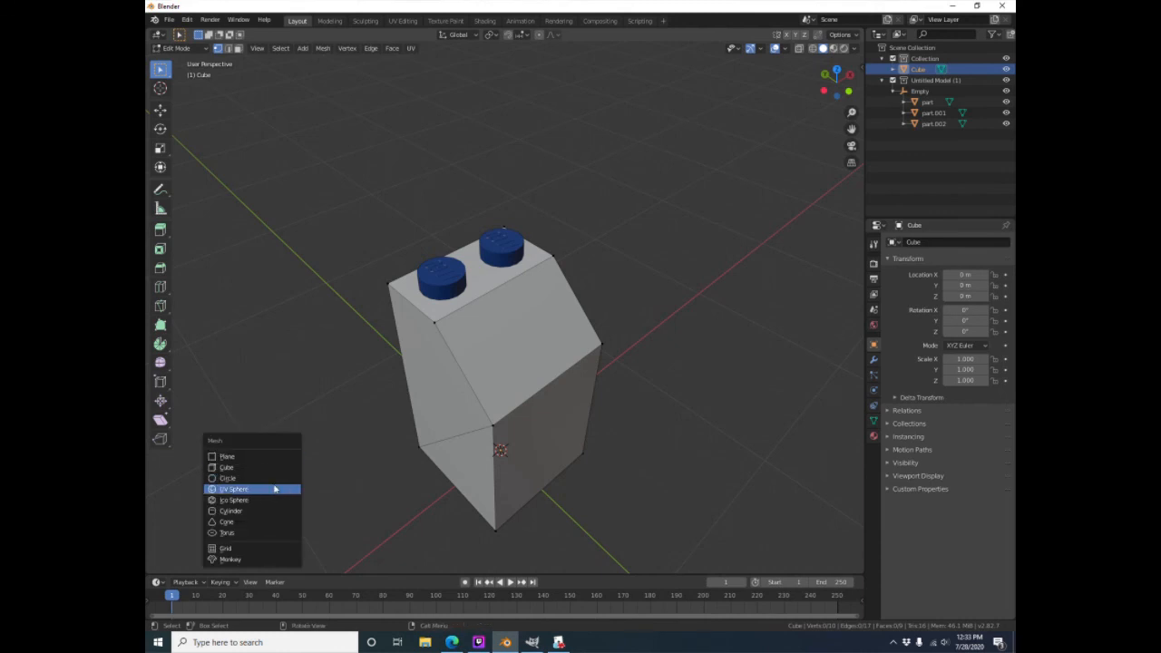
click(283, 511)
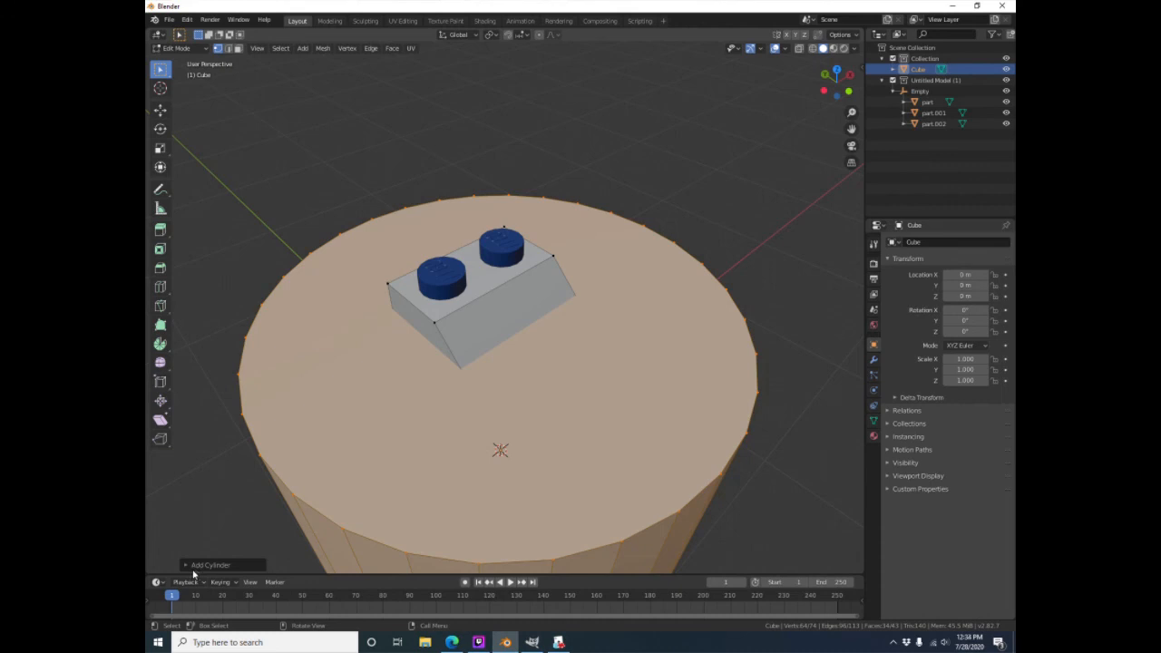
click(188, 566)
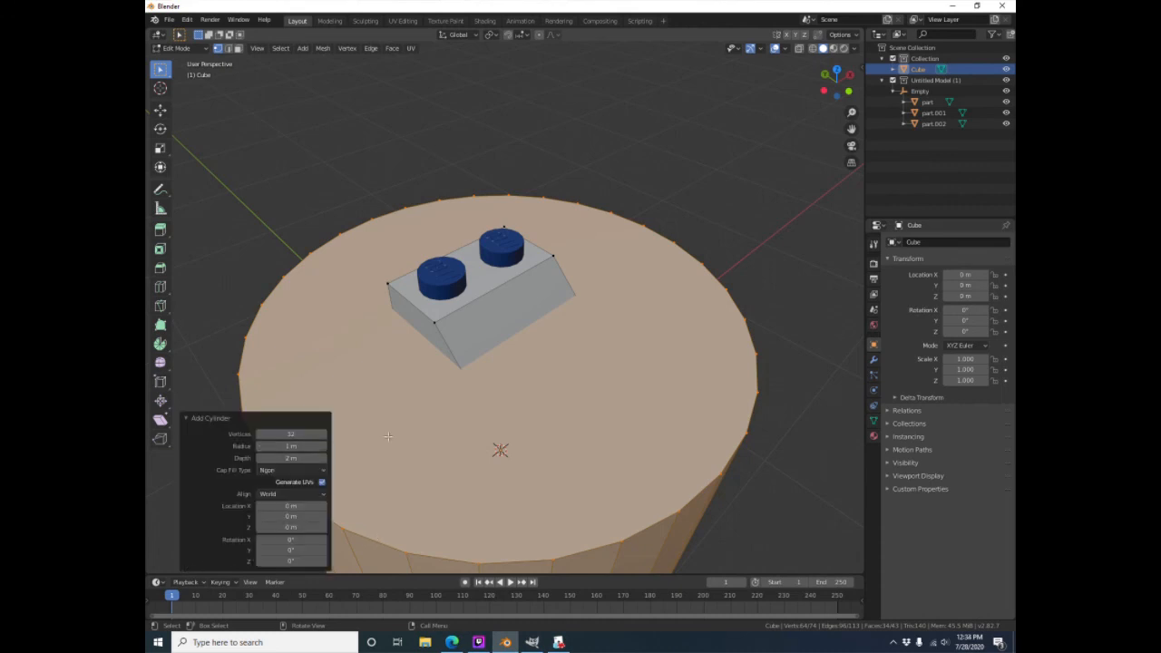
scroll(689, 462, down, 4)
middle_drag(601, 480, 519, 482)
scroll(552, 475, up, 3)
scroll(544, 453, down, 2)
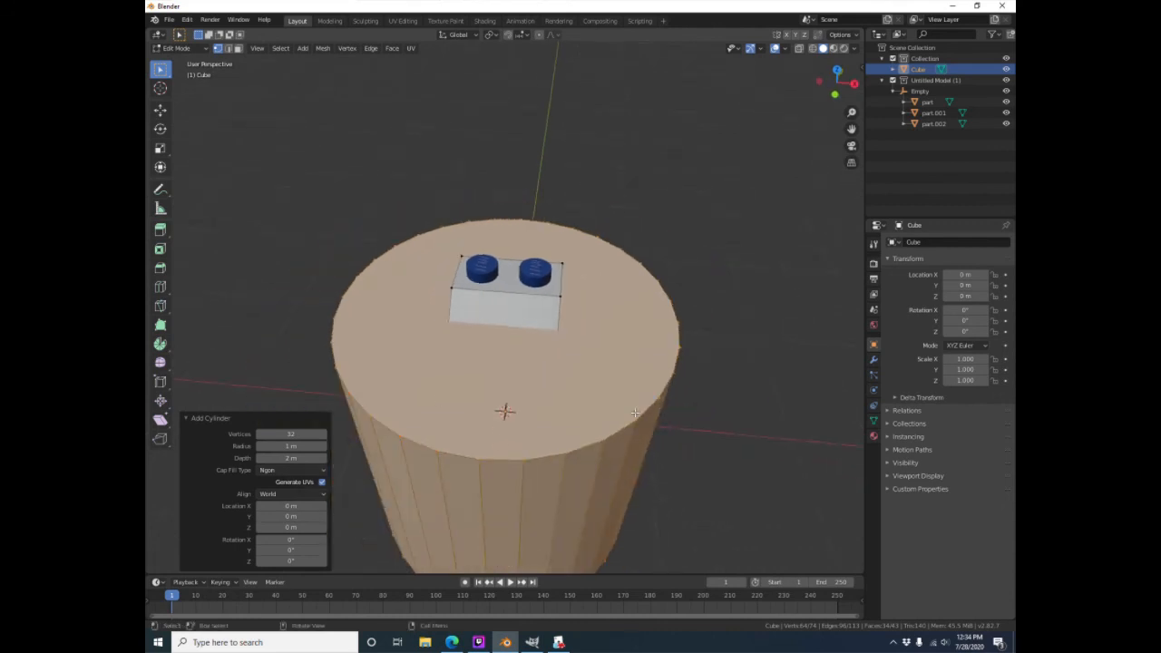
click(312, 433)
text(12)
key(Return)
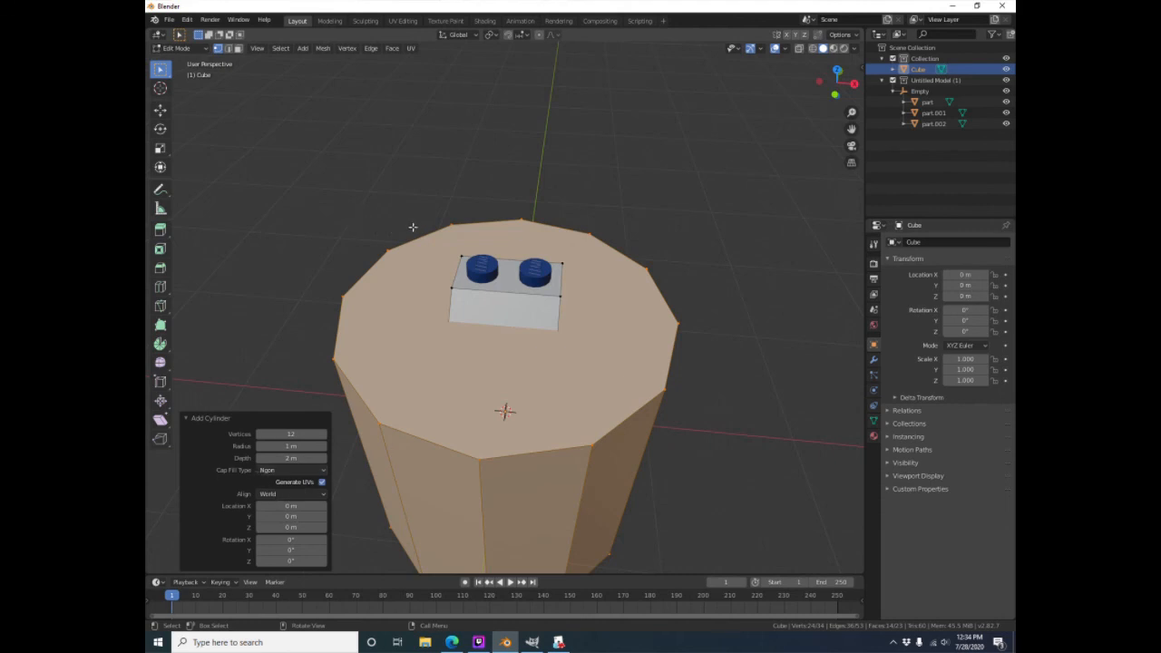
Set the new cylinder's cap fill type to Triangle Fan and view its underside
middle_drag(515, 392, 512, 218)
middle_drag(602, 291, 582, 406)
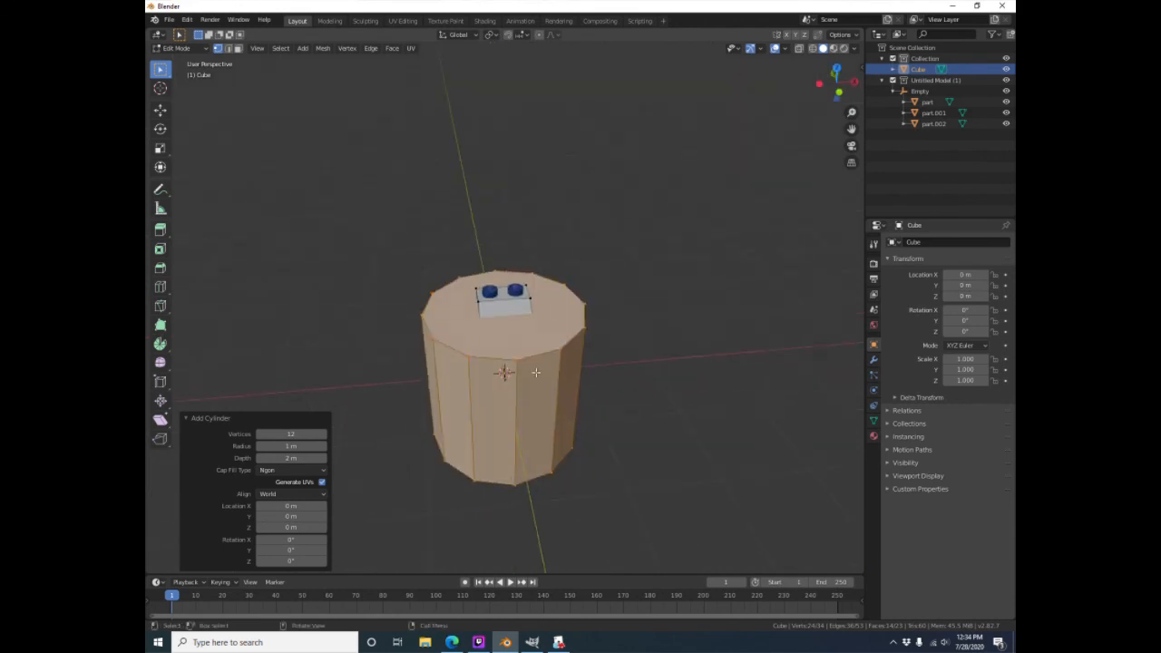
scroll(510, 428, up, 2)
middle_drag(504, 419, 468, 424)
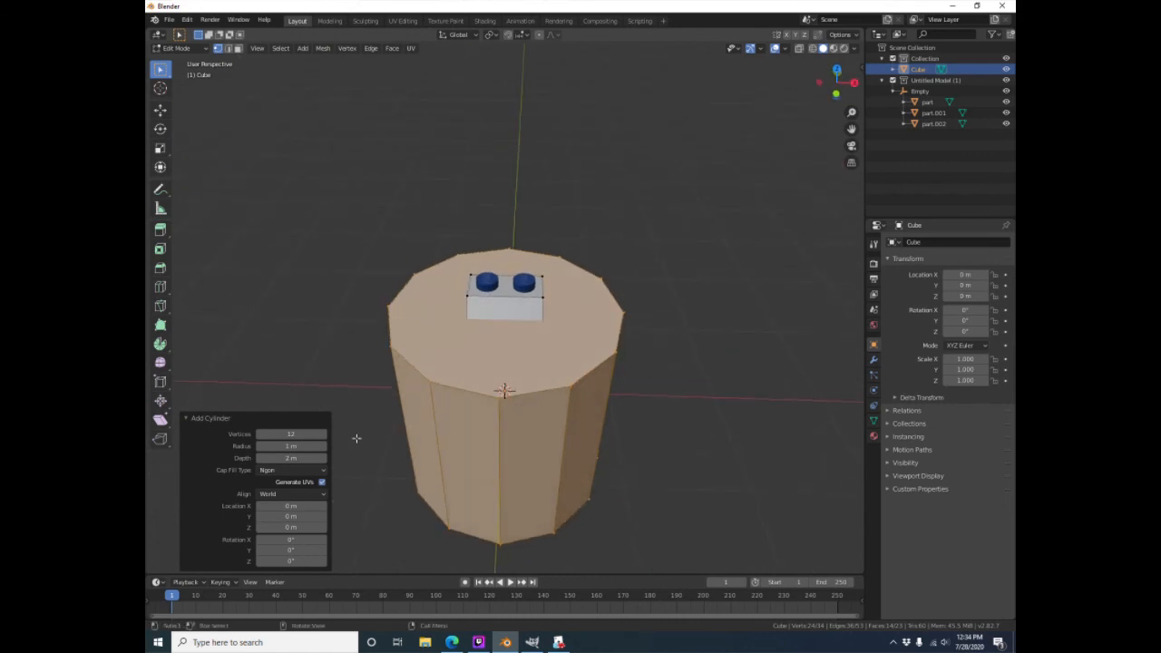
click(292, 470)
click(275, 506)
middle_drag(563, 474, 545, 330)
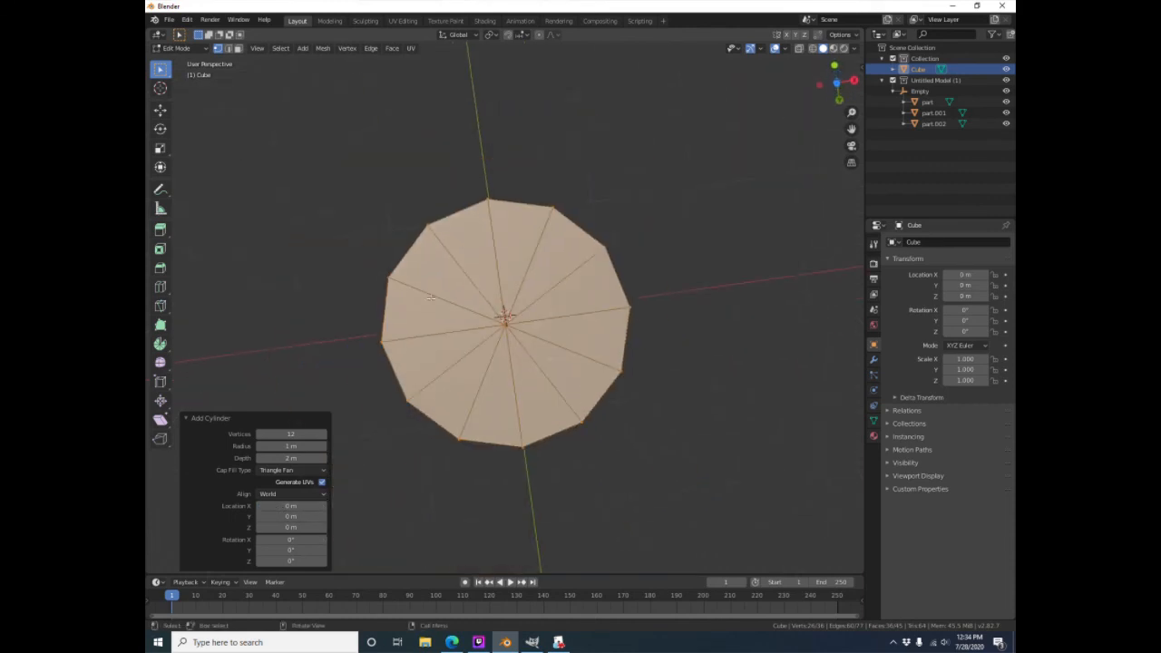
Delete the center vertex of the cylinder's bottom cap to leave its underside open
click(727, 301)
middle_drag(683, 329, 669, 388)
click(504, 466)
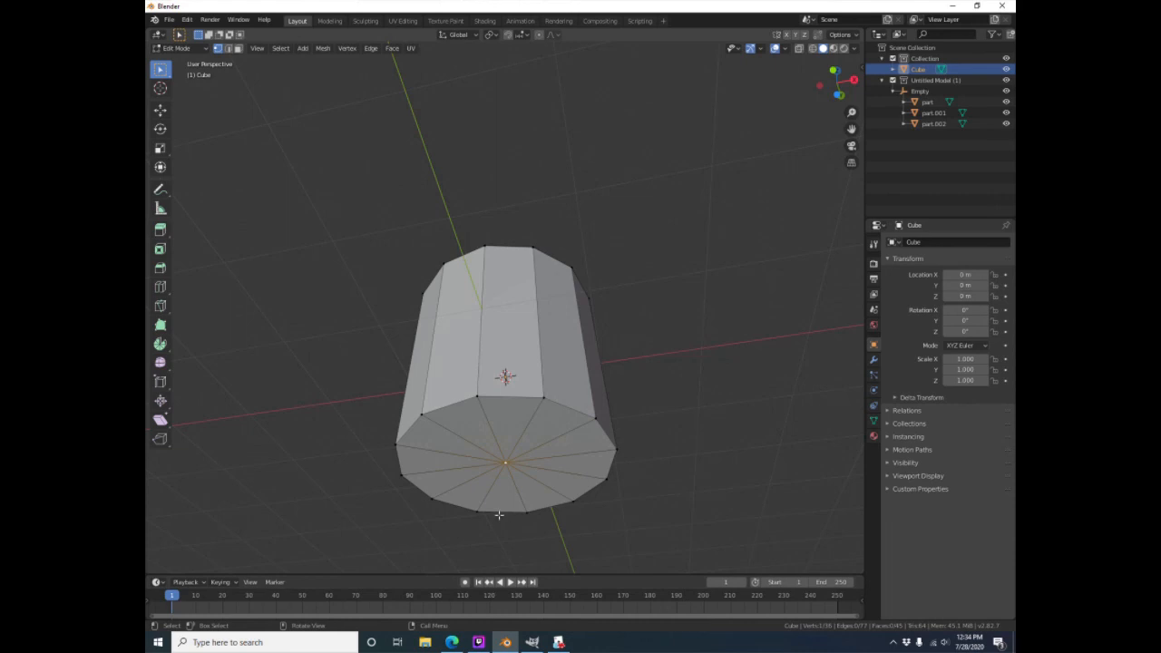
key(x)
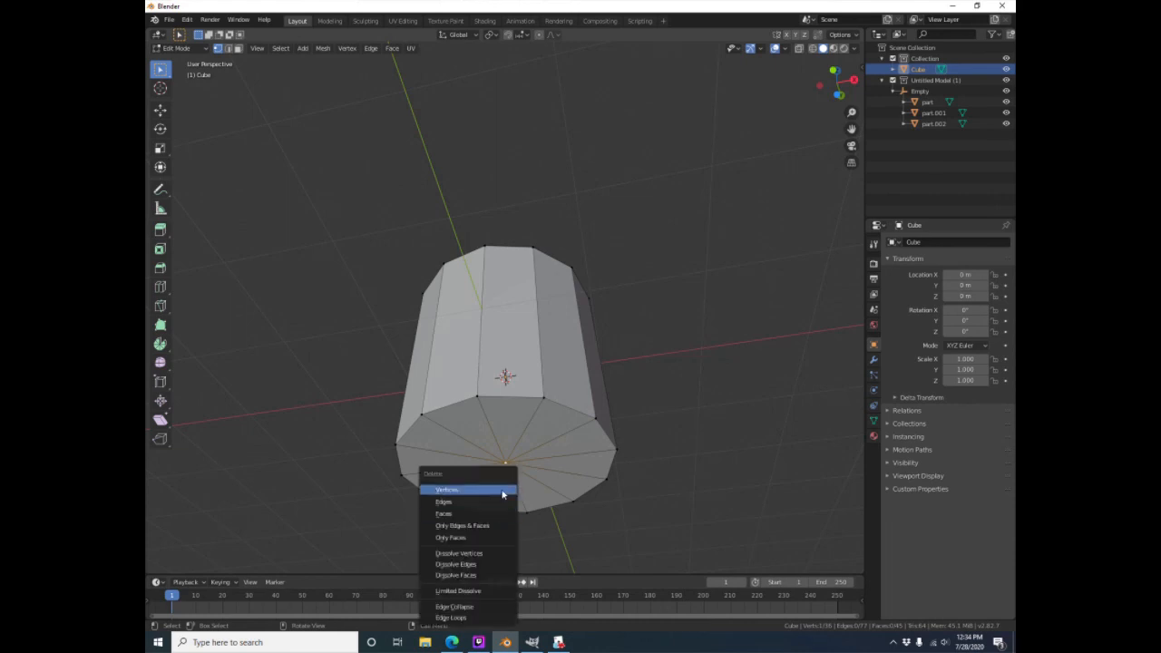
click(502, 490)
scroll(521, 433, down, 1)
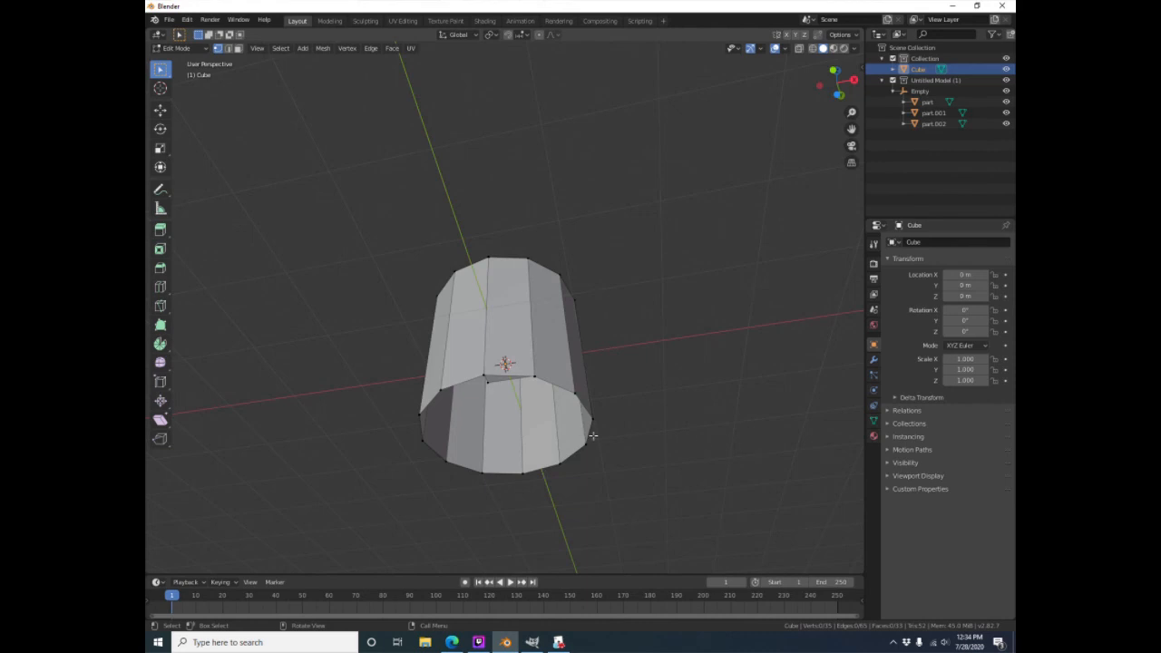
middle_drag(607, 381, 569, 402)
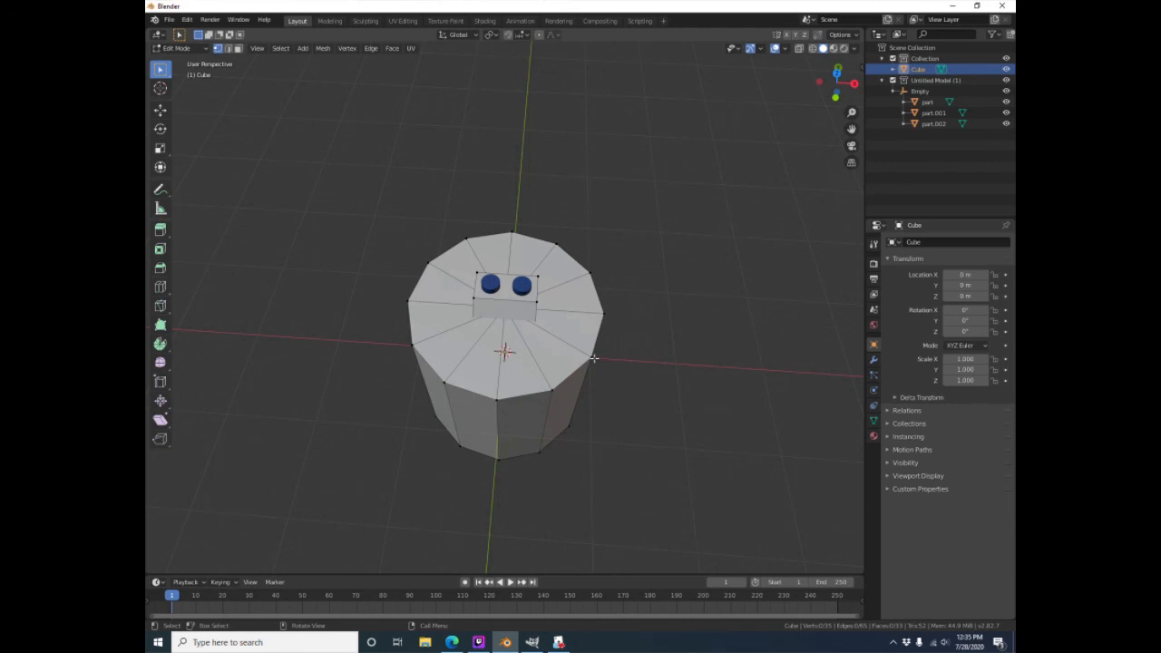
Select the whole cylinder and move it about 0.158 m in X and 0.157 m in Y onto the rear stud on the positive X side
key(l)
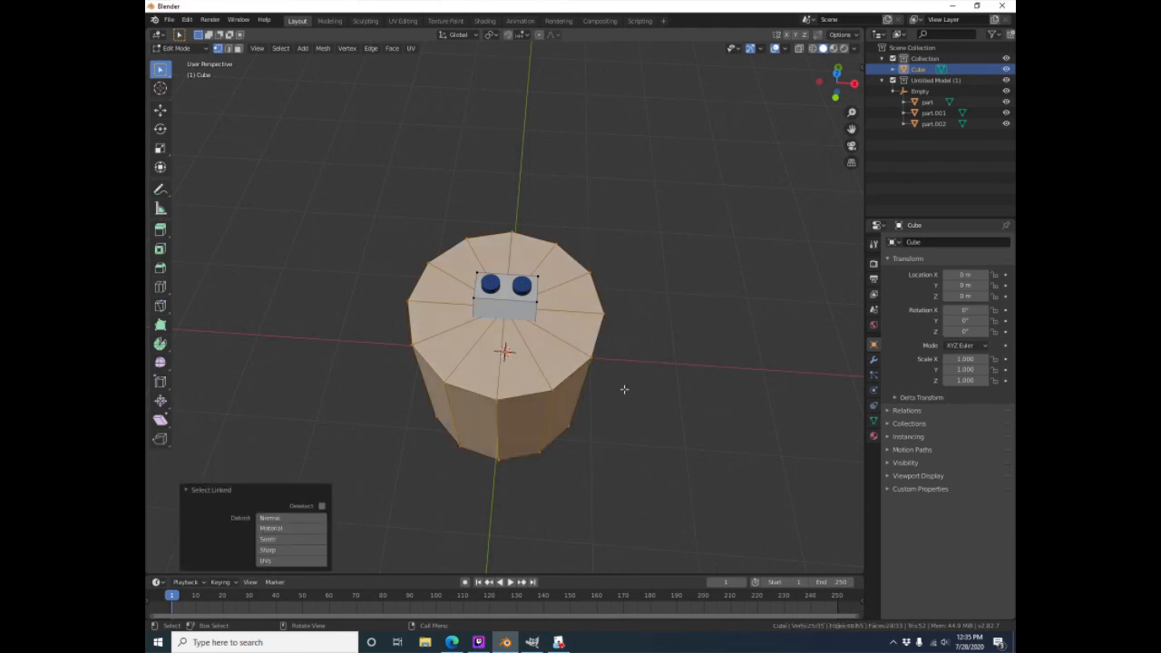
key(KP_7)
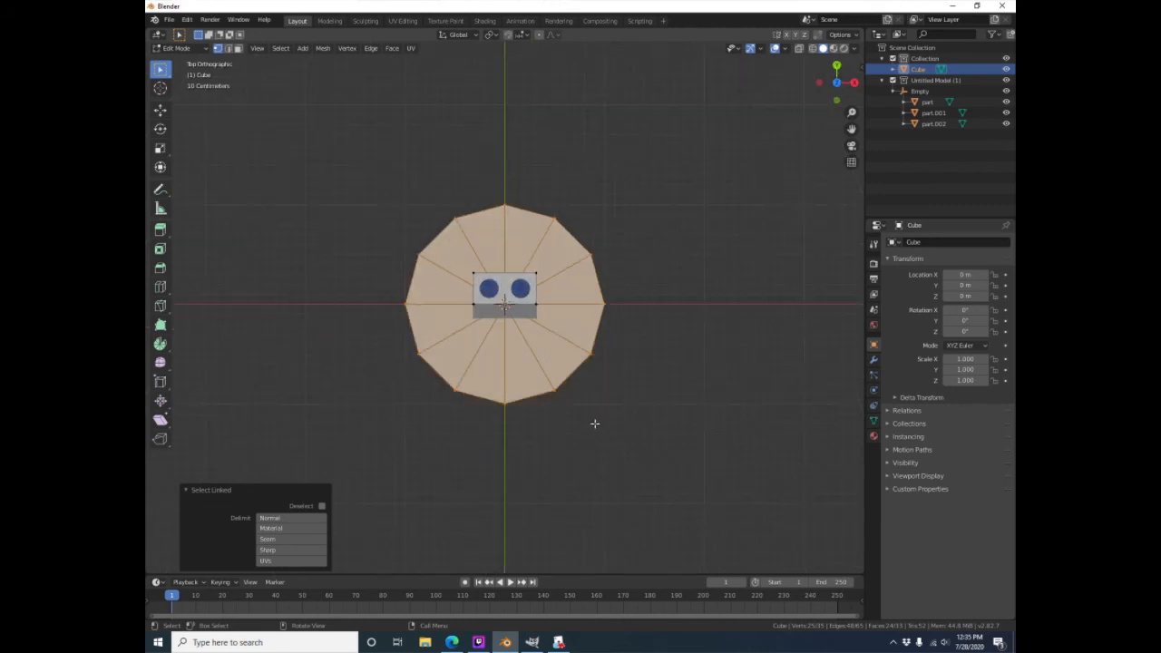
key(alt+z)
scroll(533, 305, up, 9)
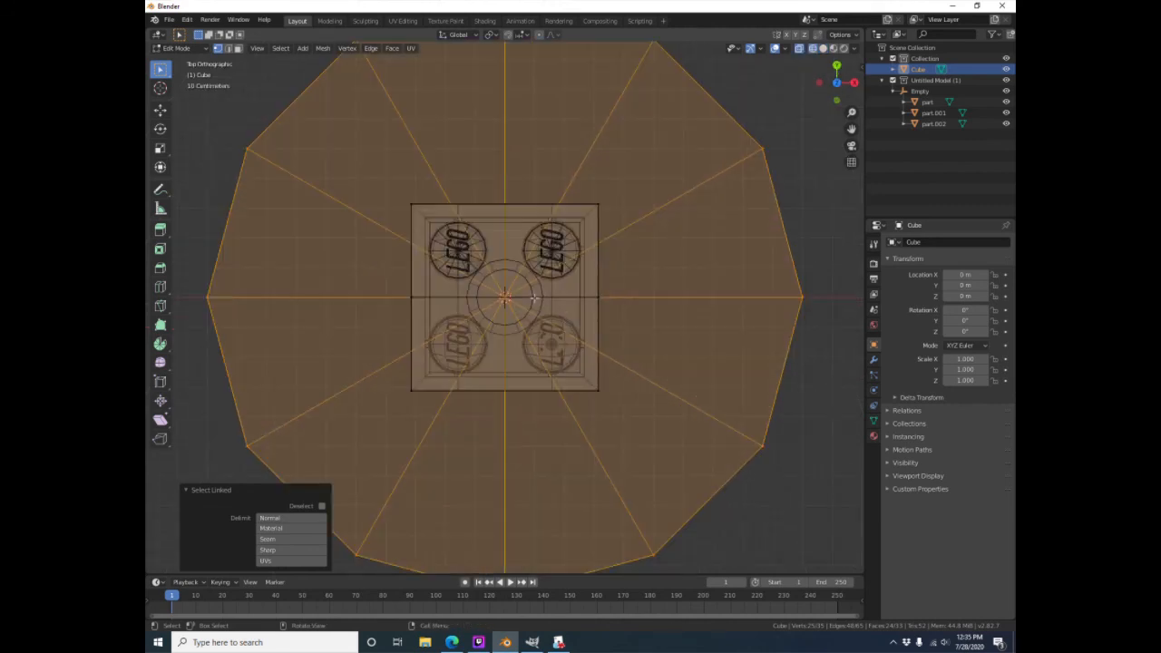
scroll(603, 208, up, 3)
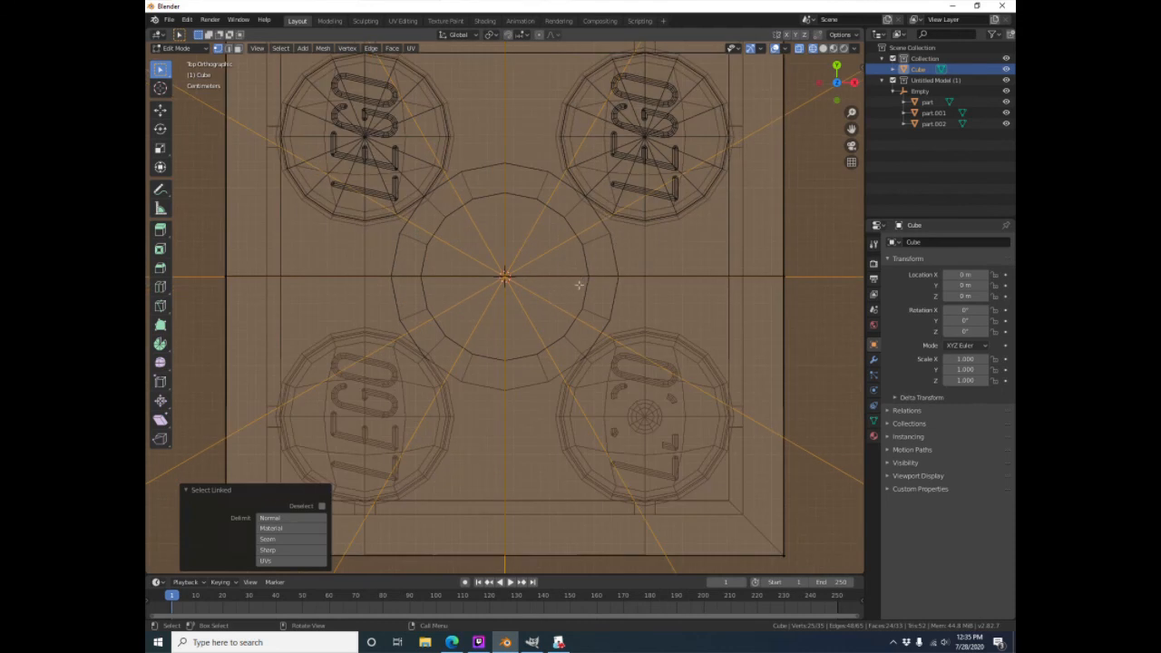
key(g)
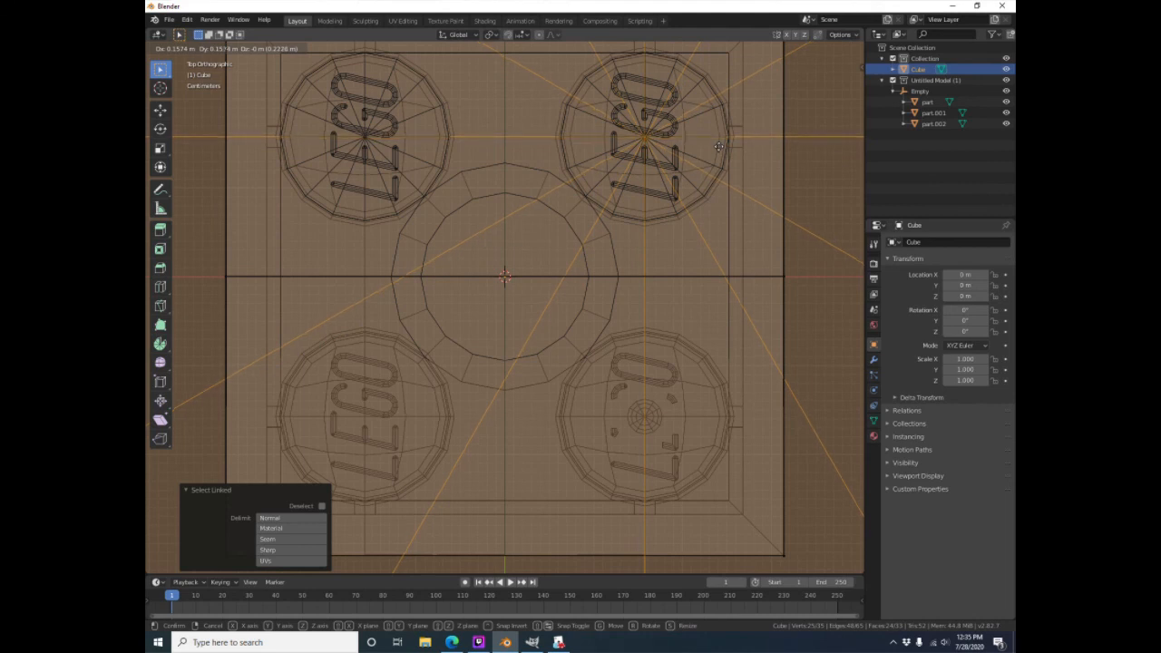
click(718, 147)
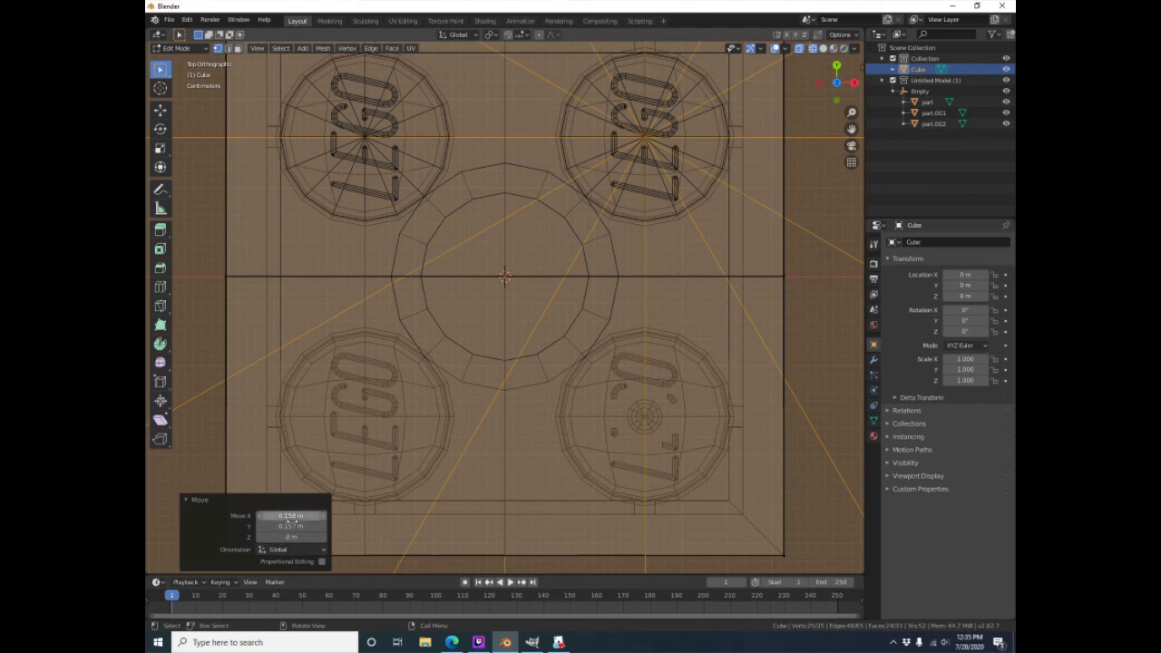
key(Return)
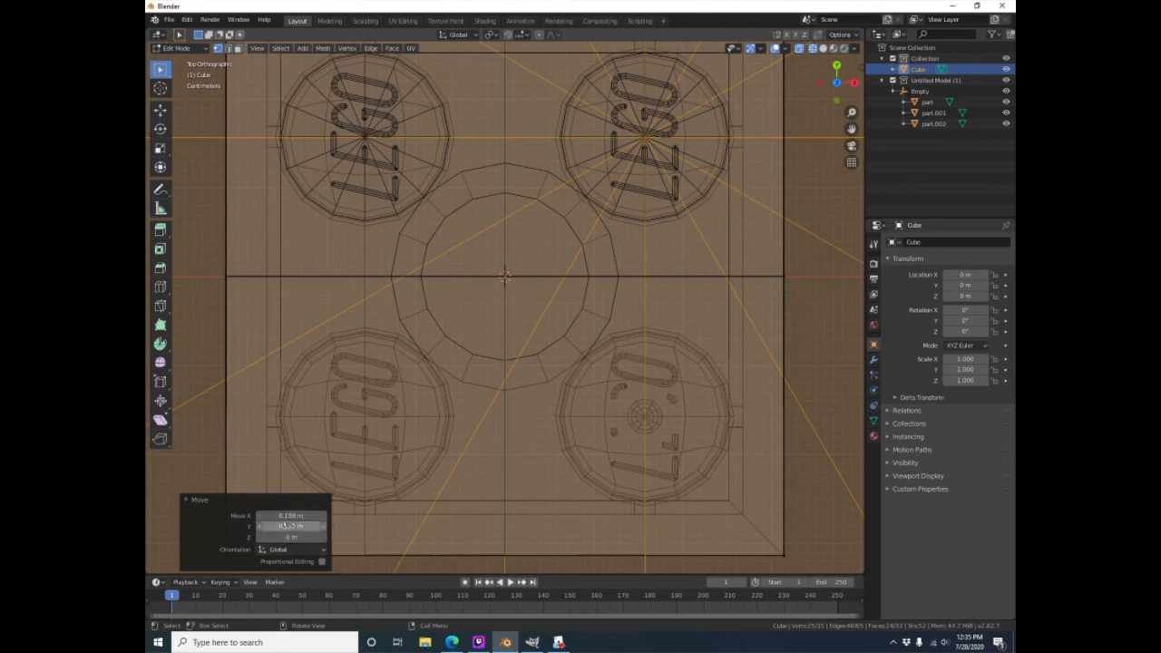
Set the cylinder's X move distance to 4/25.4 and copy the same value to its Y move distance
double_click(289, 515)
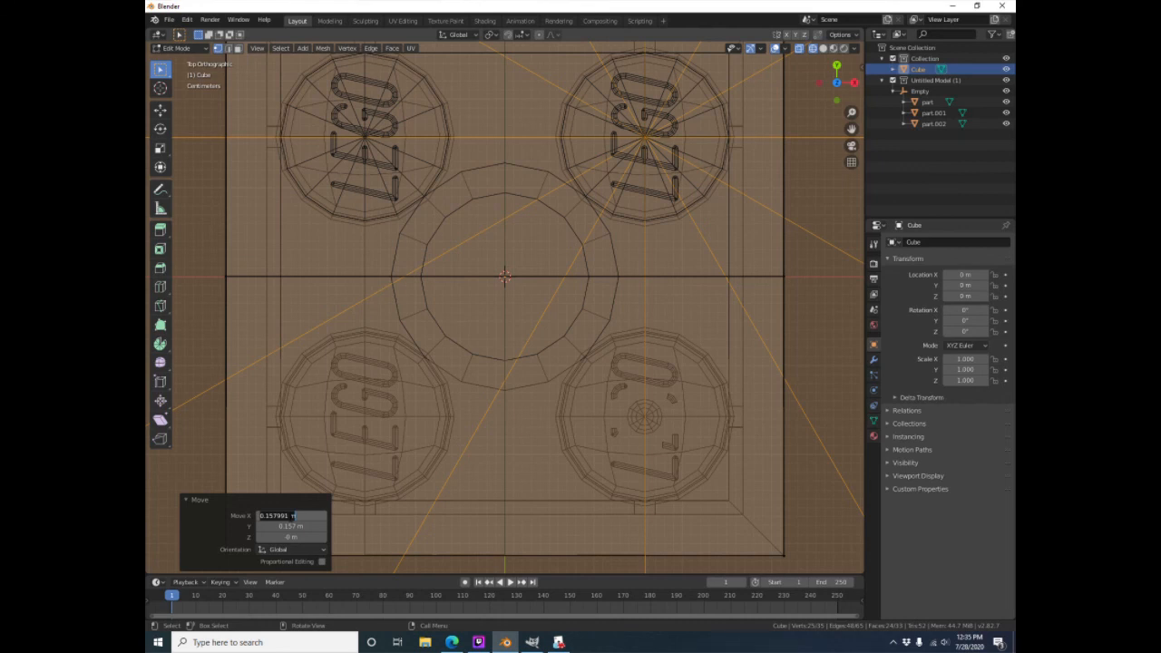
text(0.00*25.4)
drag(278, 515, 260, 515)
text(4/25.4)
key(Return)
click(302, 517)
key(ctrl+c)
click(296, 526)
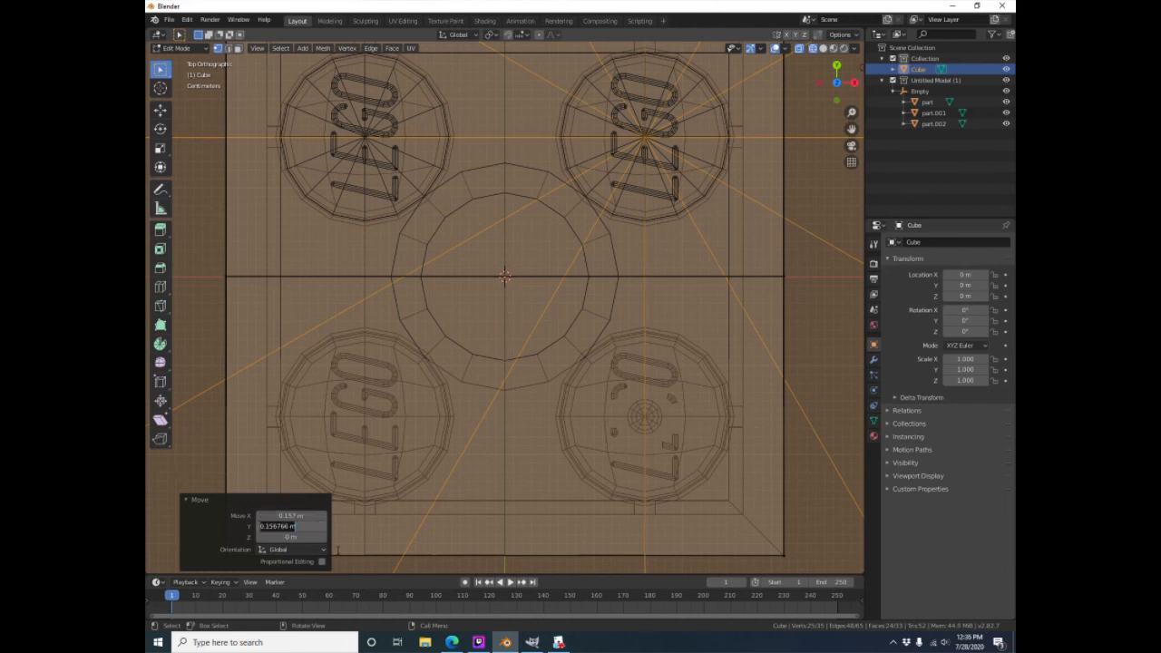
key(ctrl+v)
key(Return)
Check from above how the cylinder's center lines up with the reference stud's center
middle_drag(547, 358, 658, 208)
scroll(659, 213, down, 3)
mouse_move(592, 286)
middle_down()
mouse_move(582, 246)
mouse_move(612, 254)
mouse_move(598, 293)
middle_up()
key(KP_7)
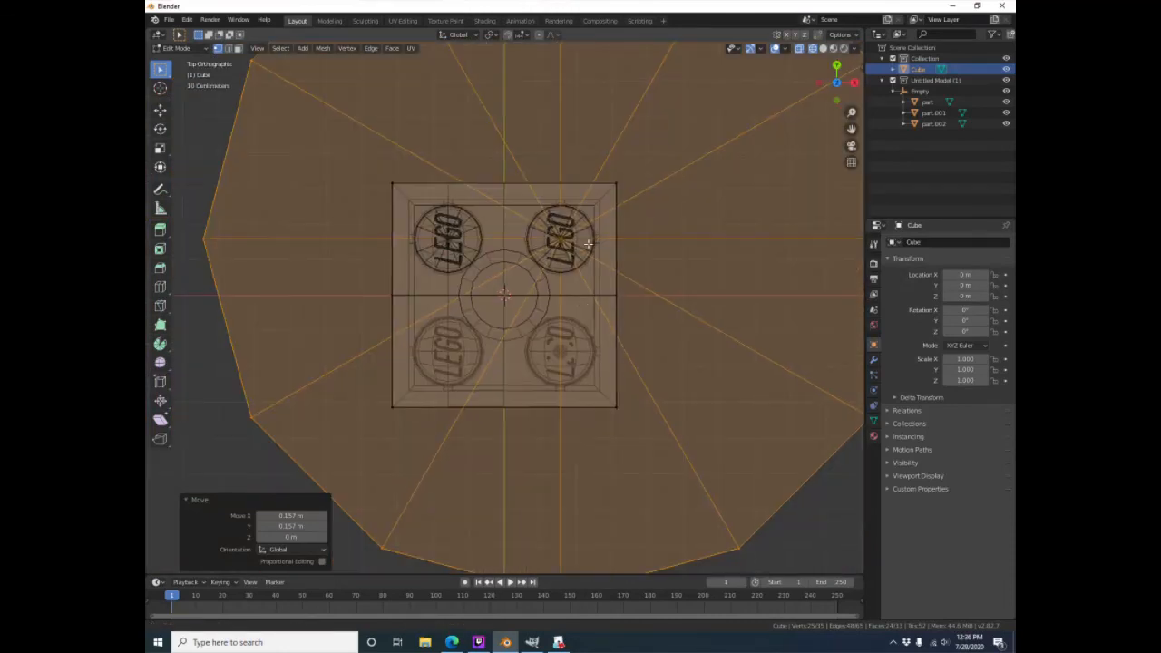
scroll(598, 272, up, 5)
scroll(602, 269, up, 3)
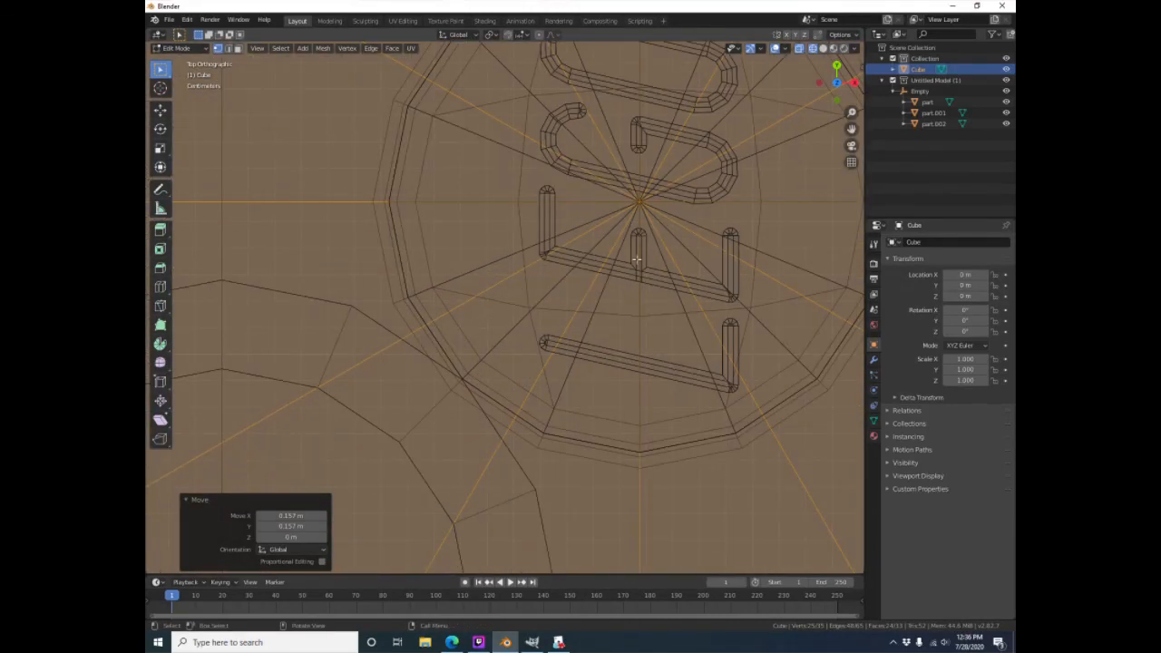
scroll(601, 271, down, 10)
scroll(601, 271, down, 3)
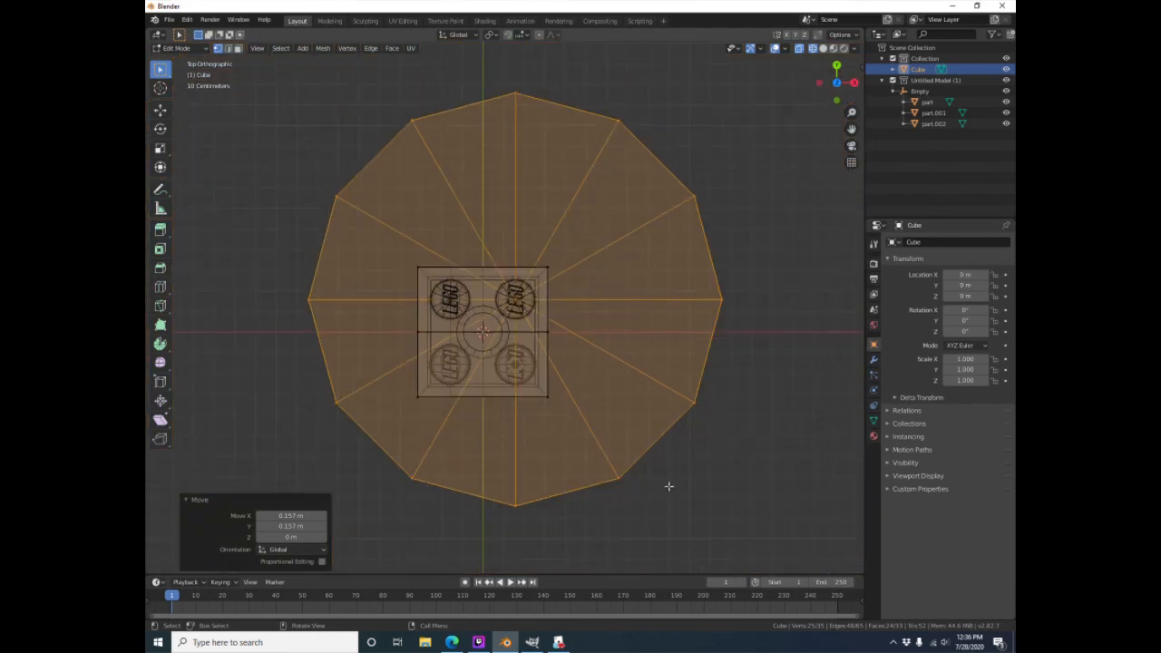
Scale the cylinder to about 0.101, then refine it by about 1.012 and 0.992 to match the reference stud's outline
key(s)
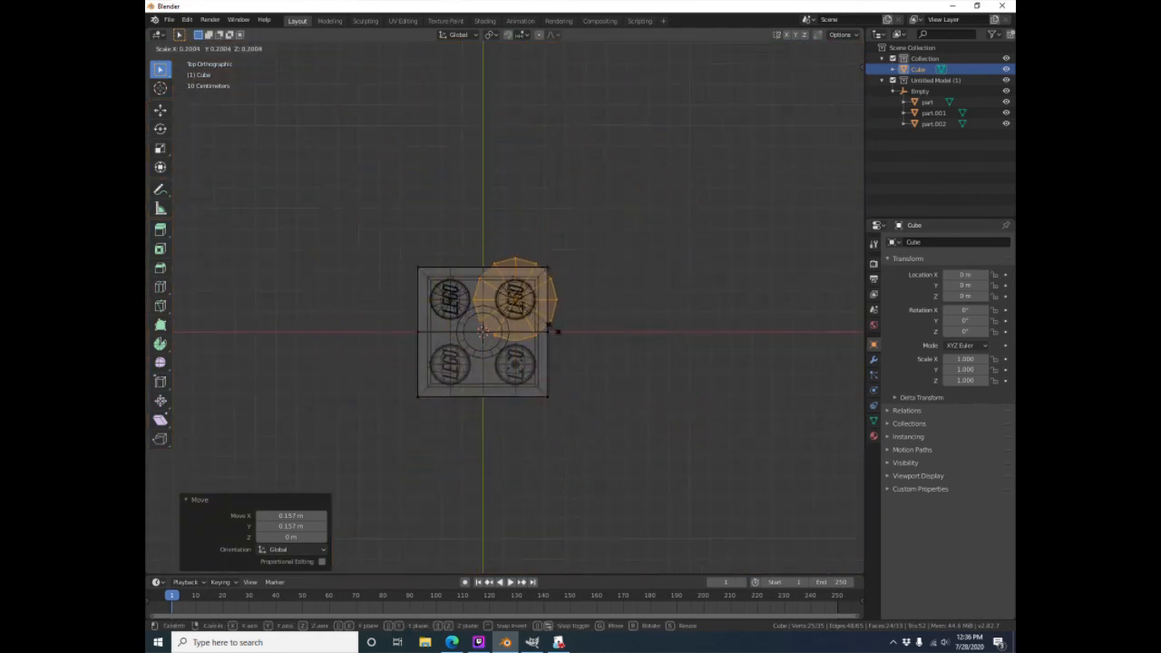
click(543, 297)
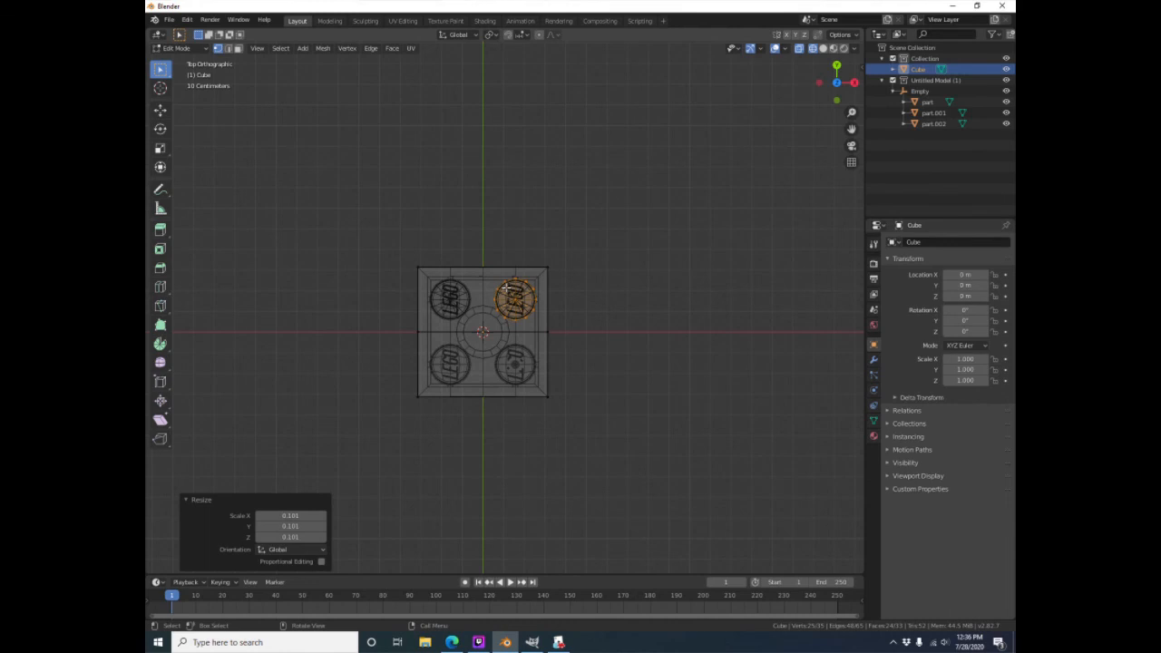
scroll(698, 293, up, 10)
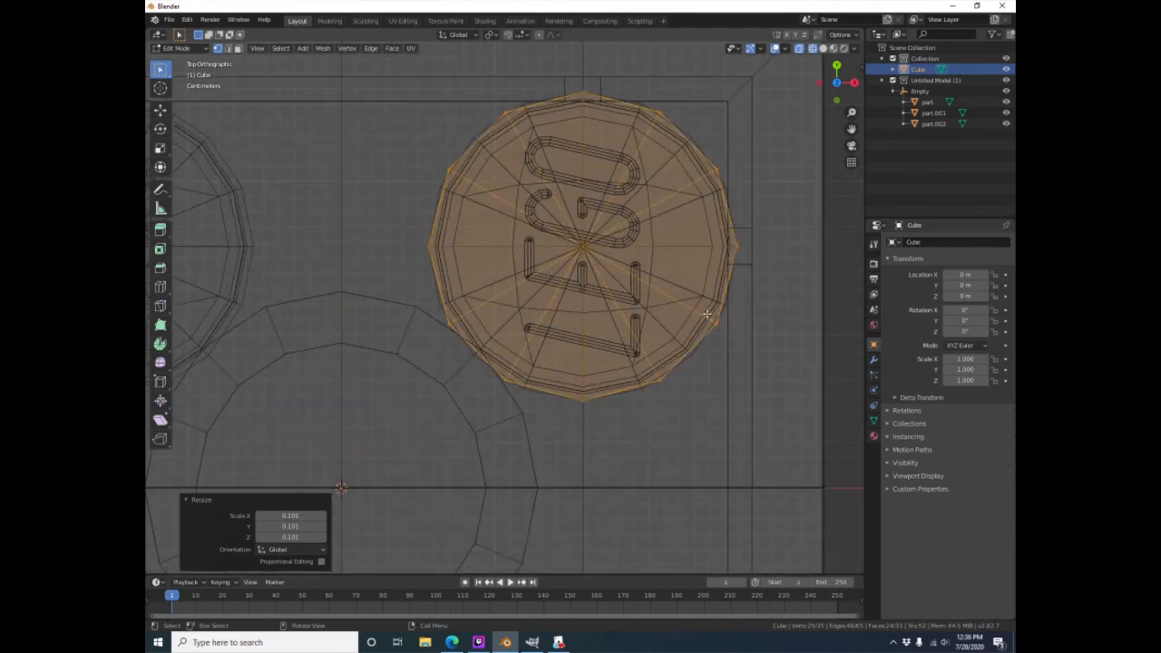
scroll(696, 385, up, 1)
key(s)
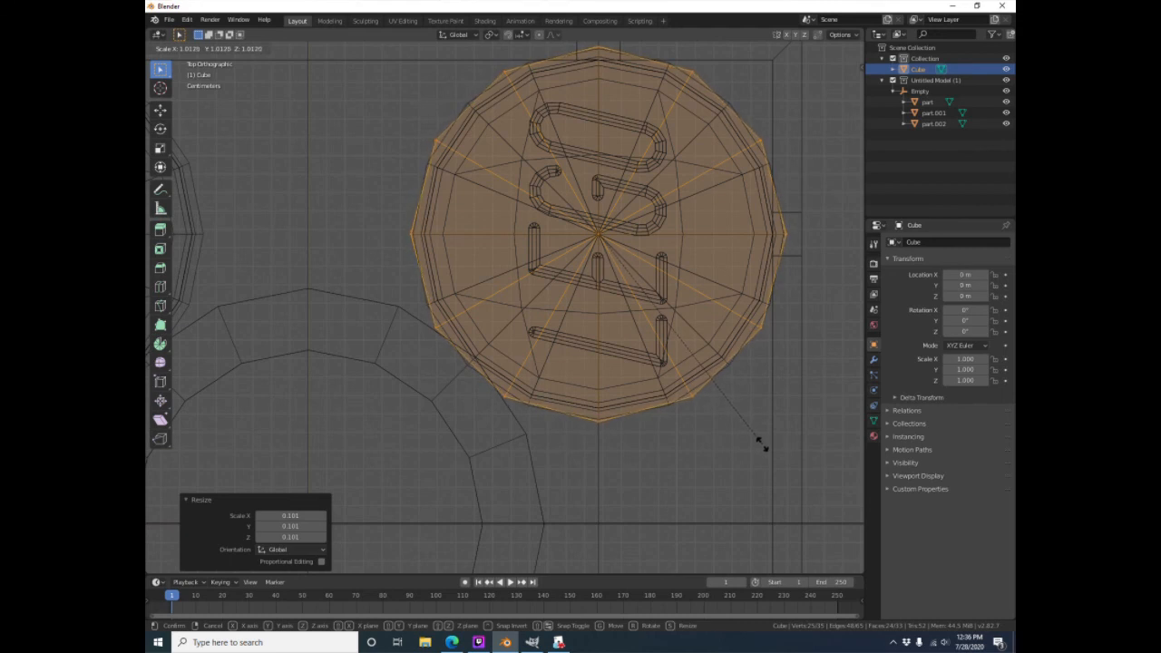
click(761, 443)
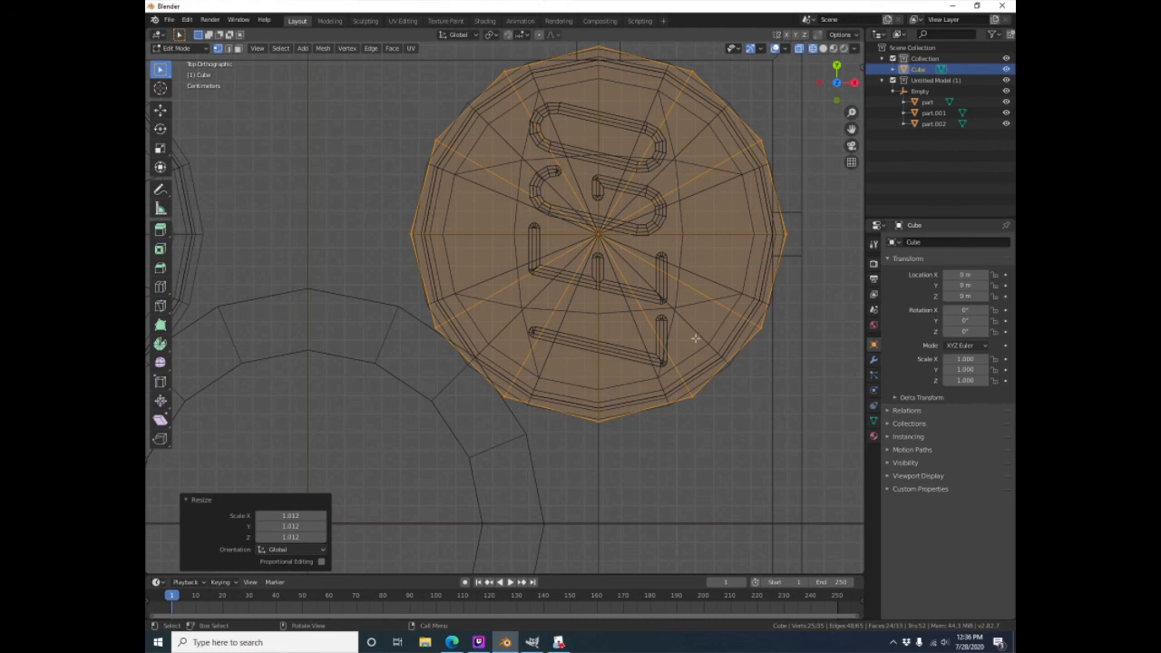
key(s)
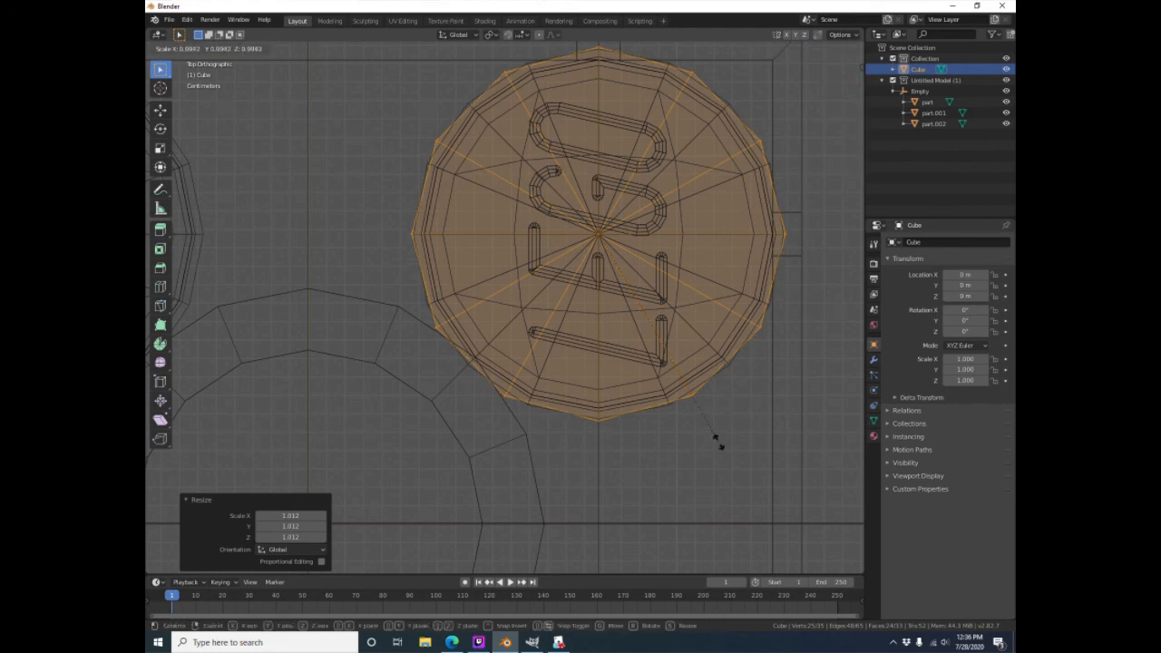
click(710, 337)
scroll(708, 336, down, 3)
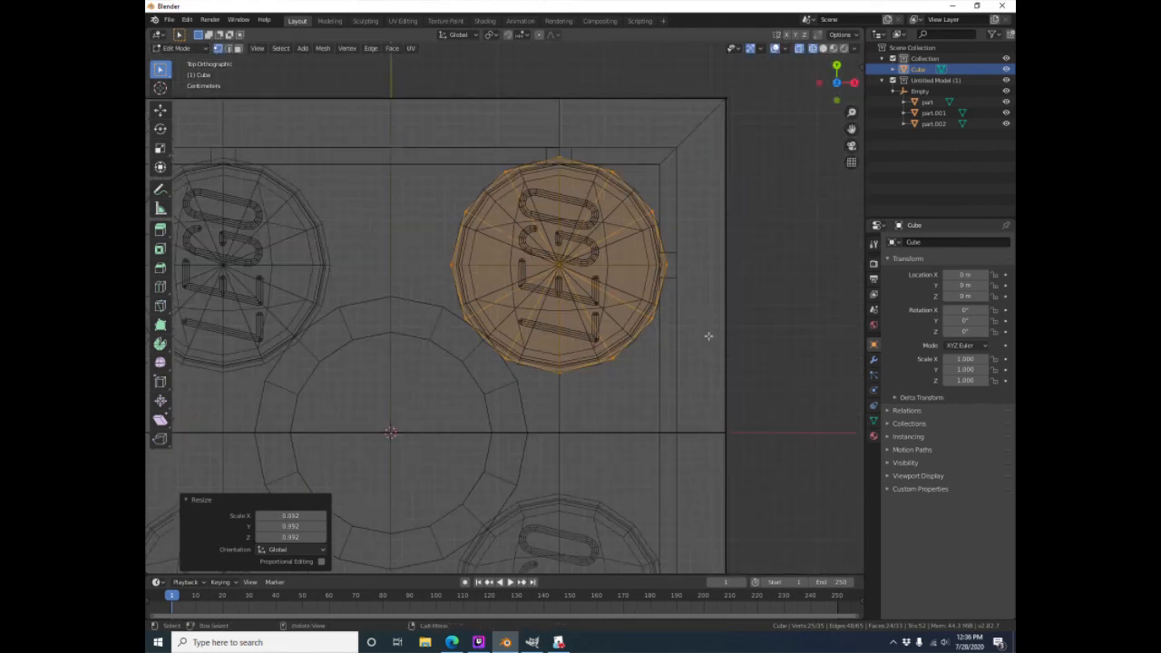
Raise the cylinder about 1.07 m along Z to the level of the model's uppermost stud
key(KP_3)
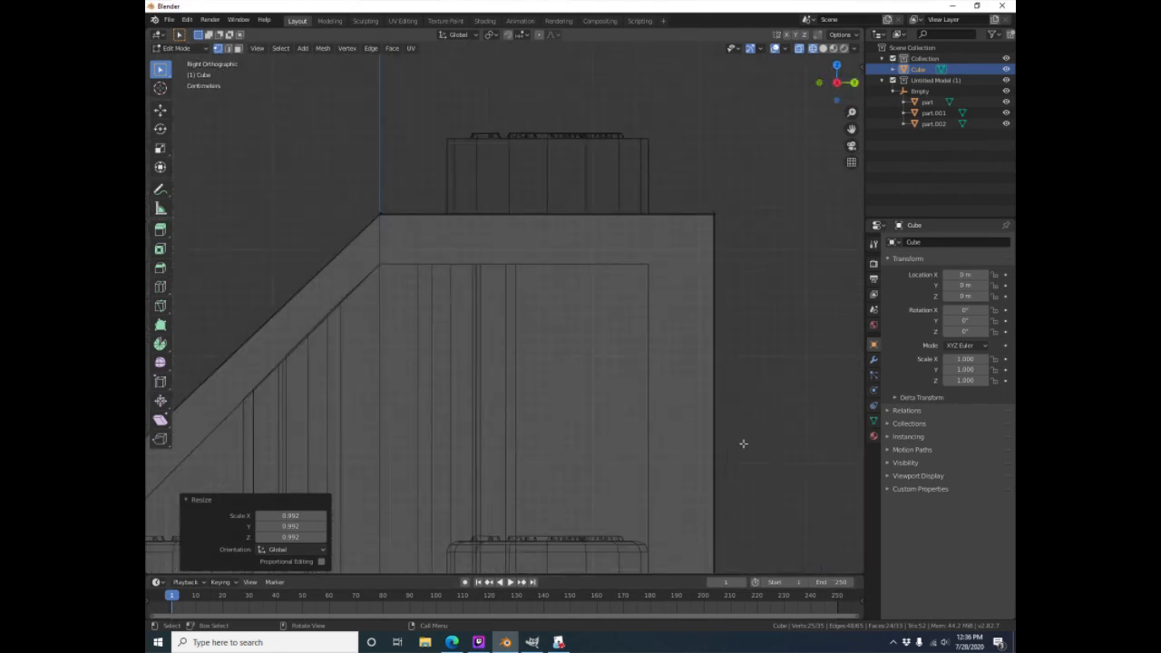
scroll(626, 371, down, 4)
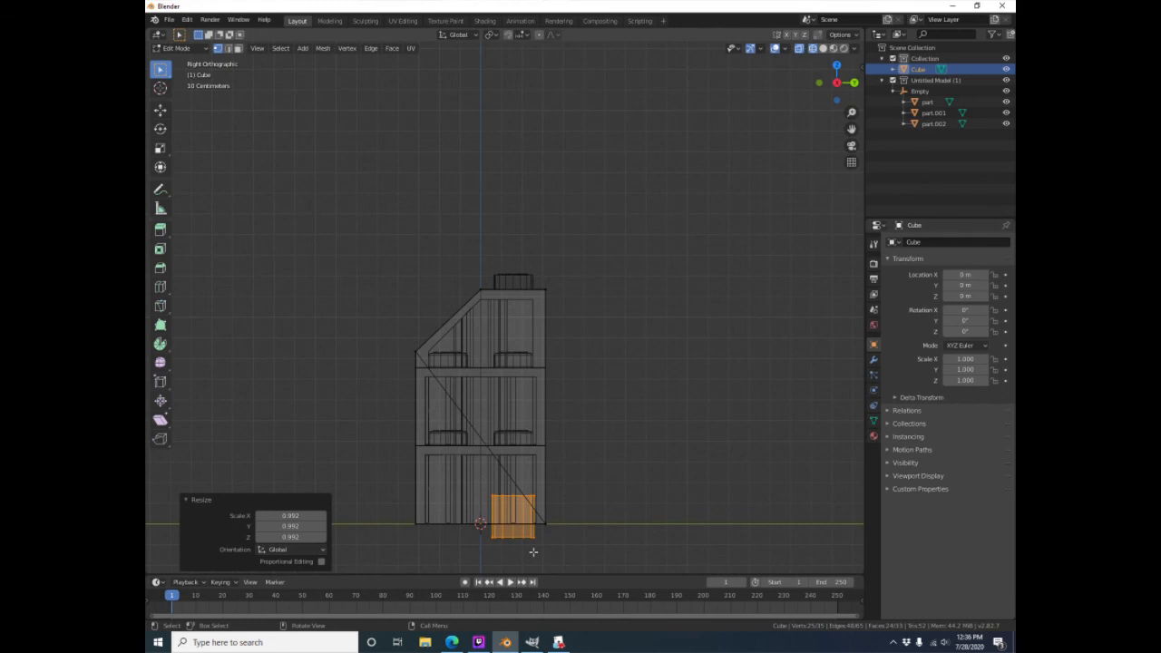
key(g)
key(z)
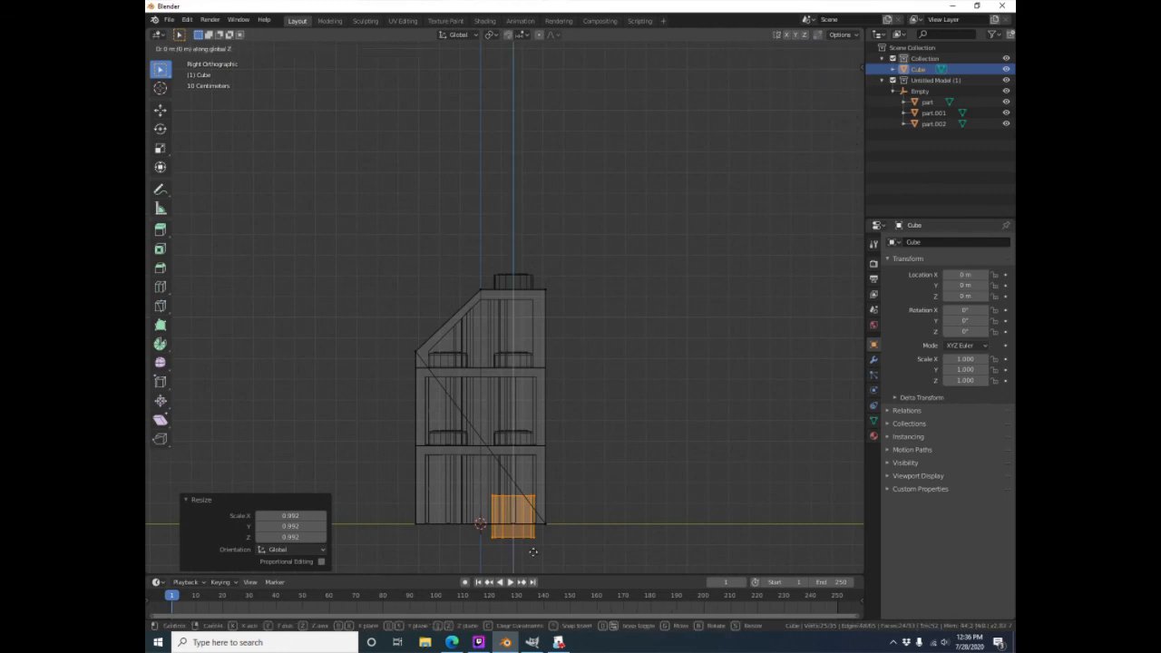
click(535, 312)
Nudge the cylinder up about 0.002 m along Z so its cap sits just above the reference stud's top face
scroll(535, 312, up, 10)
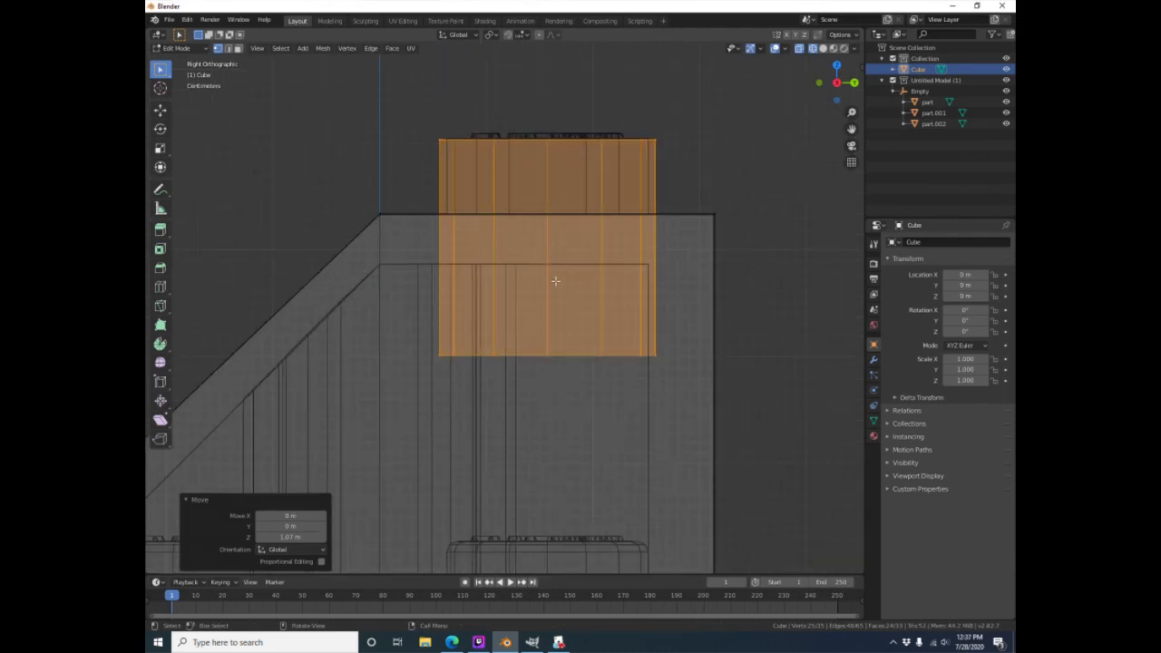
shift+middle_drag(656, 317, 647, 469)
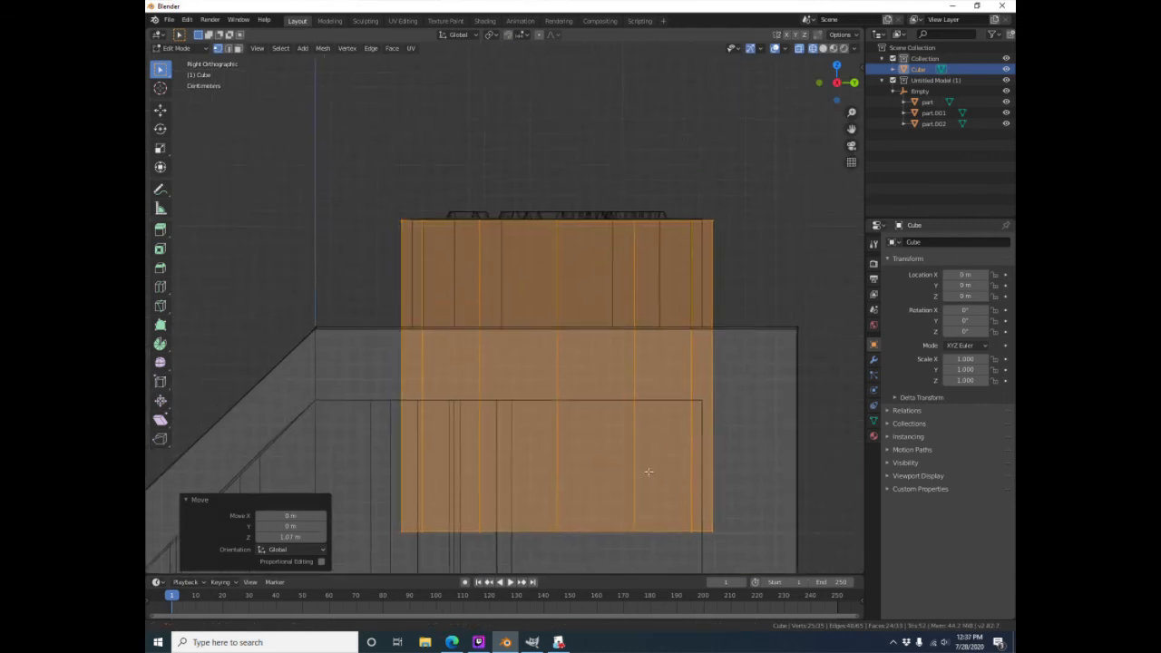
key(g)
key(z)
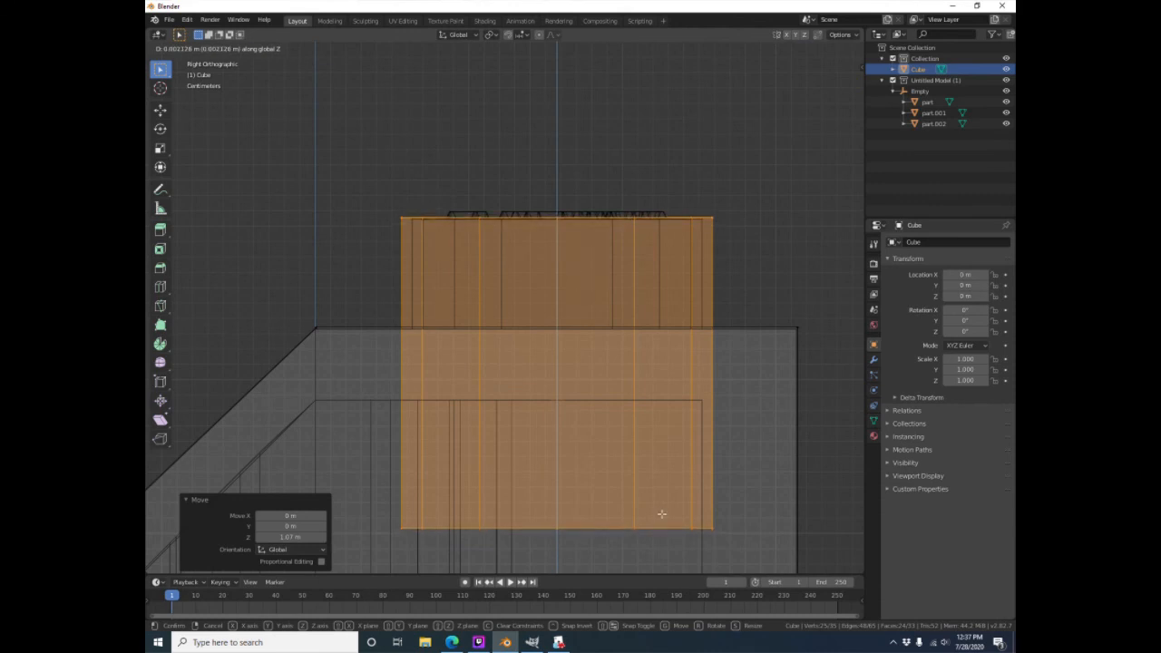
click(661, 513)
Examine the raised cylinder against the reference studs in perspective
middle_drag(560, 450, 609, 390)
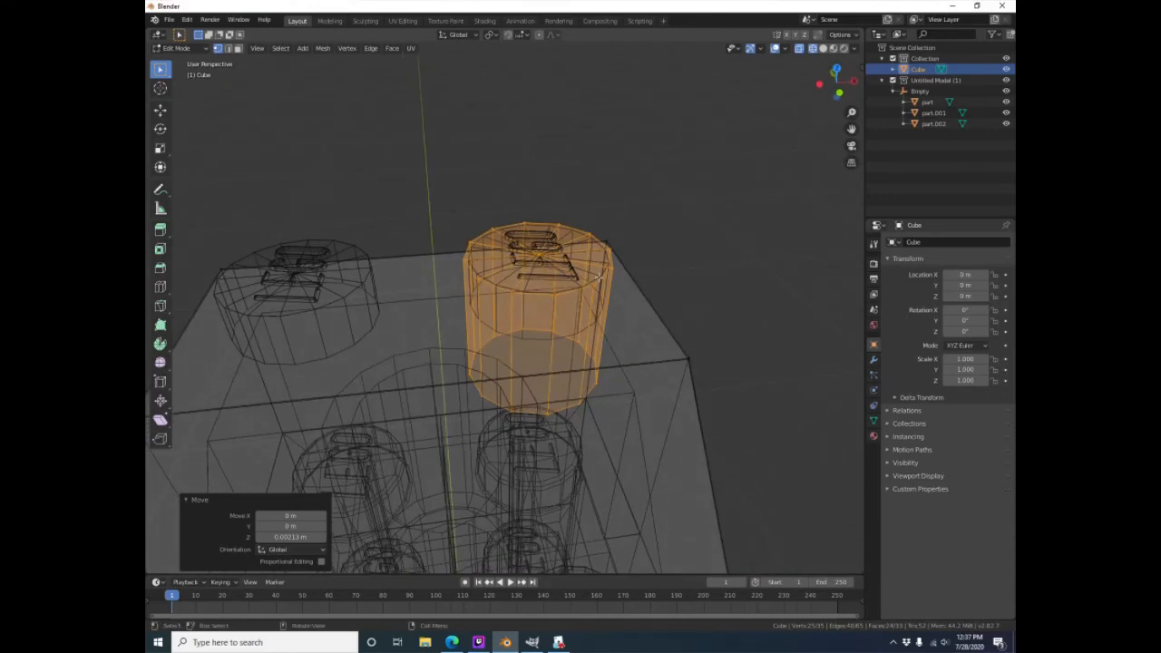
middle_drag(534, 340, 518, 330)
scroll(518, 329, down, 2)
scroll(502, 526, up, 3)
scroll(593, 493, up, 5)
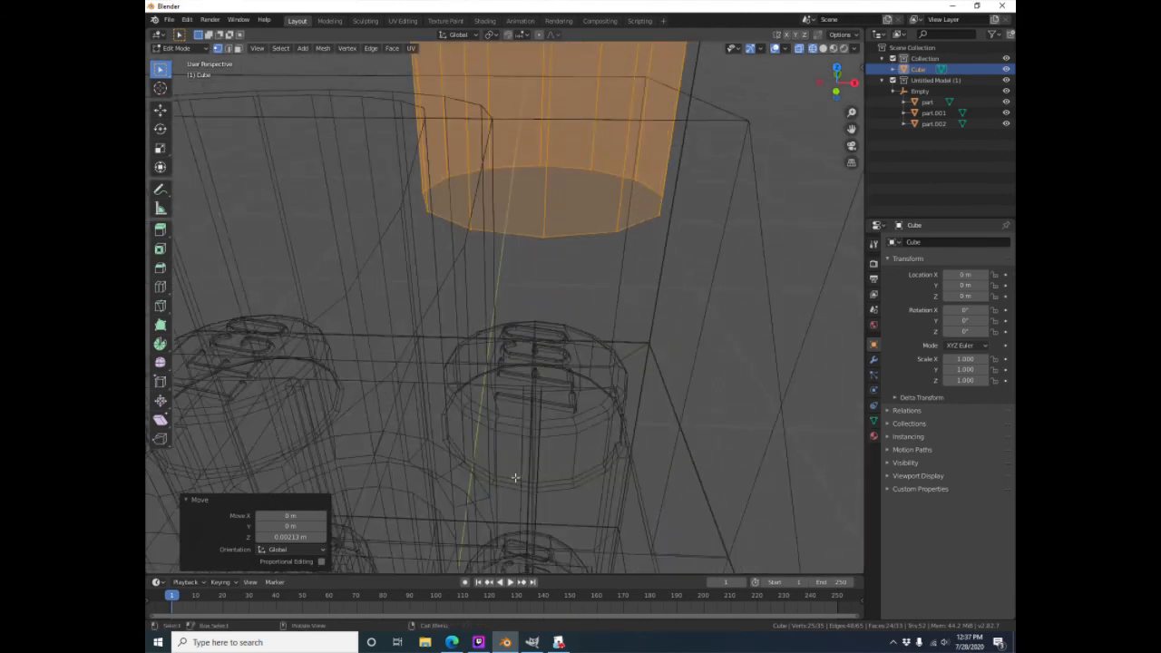
scroll(606, 454, down, 4)
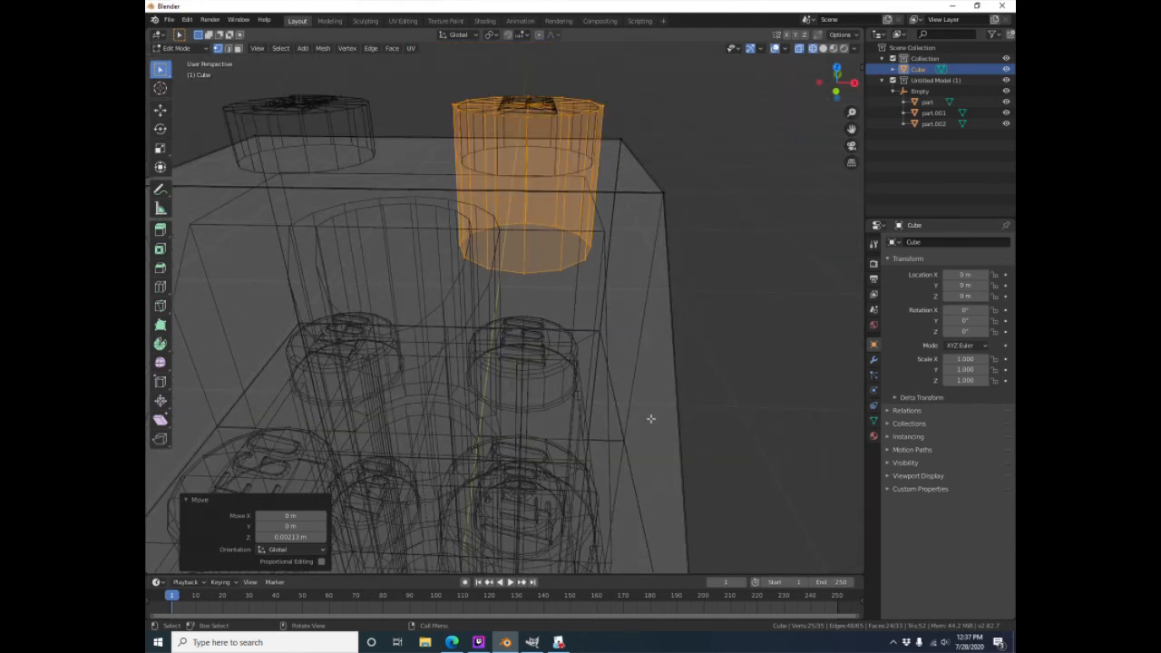
Scale the cylinder to about 0.936 in X and Y only, fitting it to the reference stud's circle
key(KP_7)
scroll(517, 216, up, 3)
shift+middle_drag(520, 243, 526, 365)
scroll(490, 208, up, 2)
scroll(487, 205, up, 1)
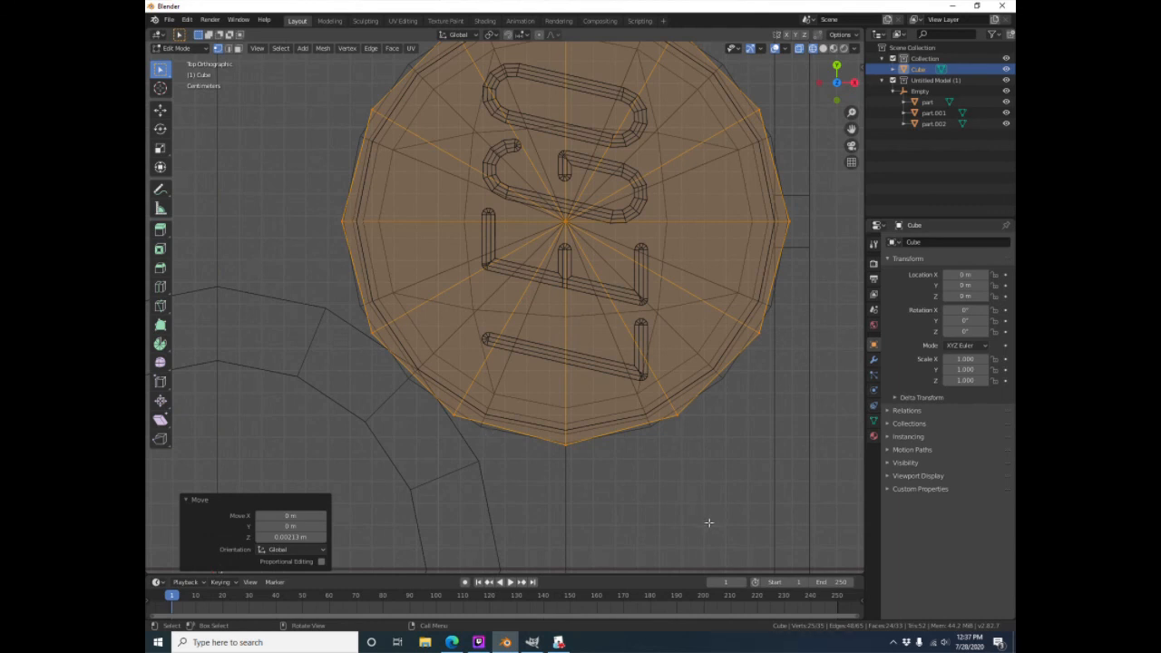
key(s)
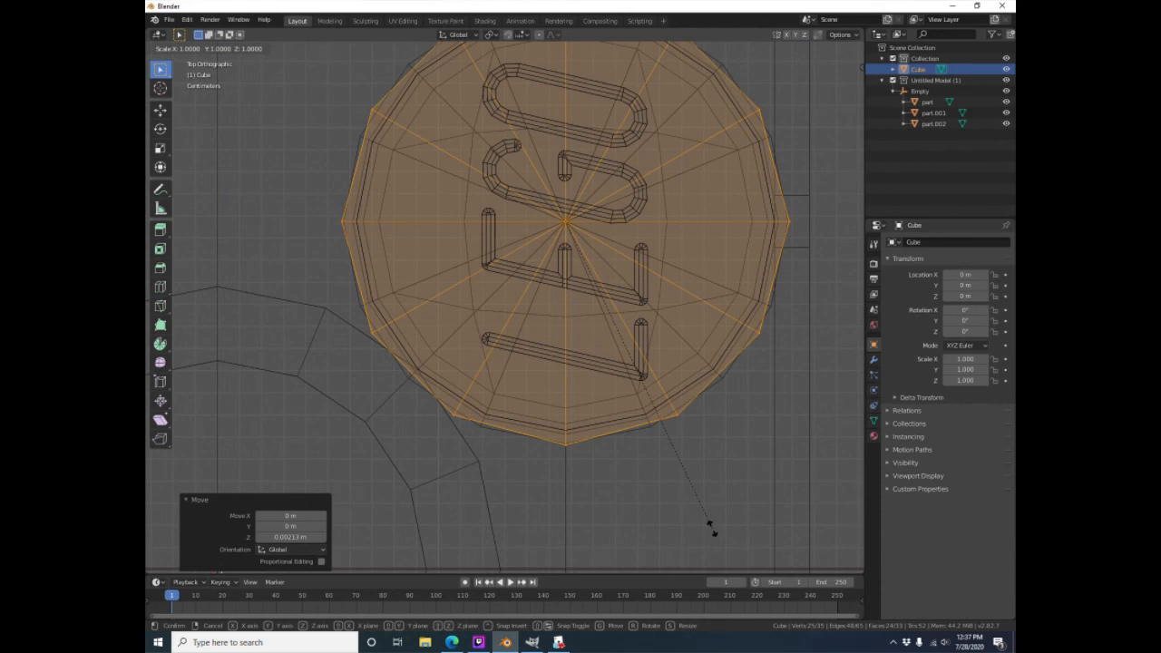
key(shift+z)
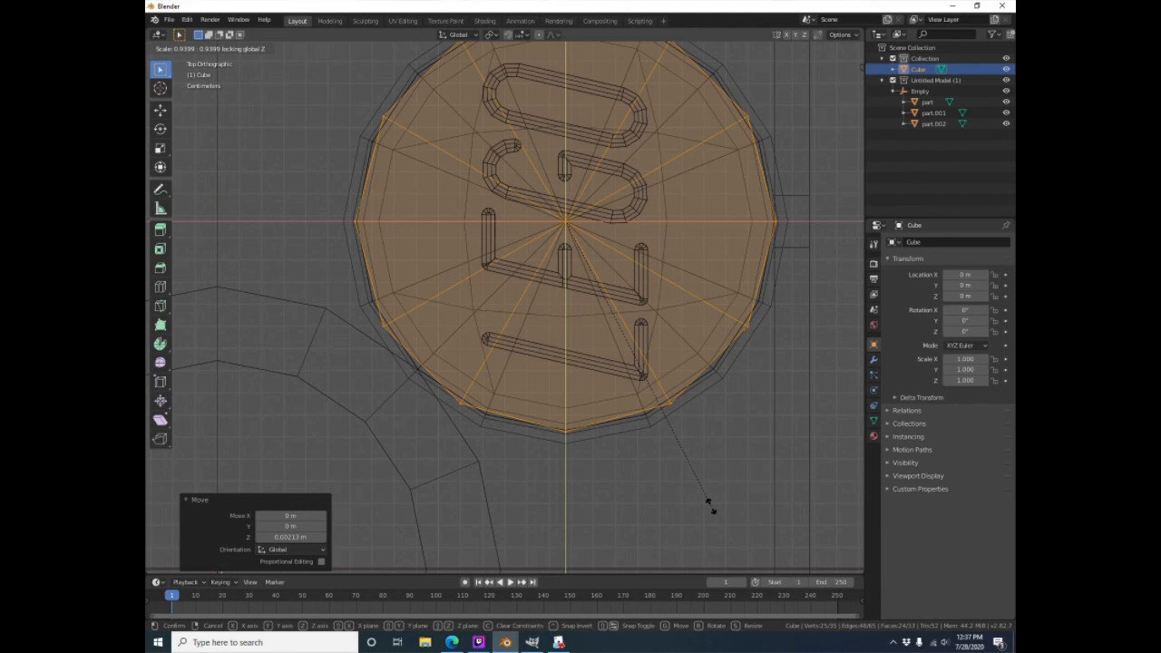
click(709, 504)
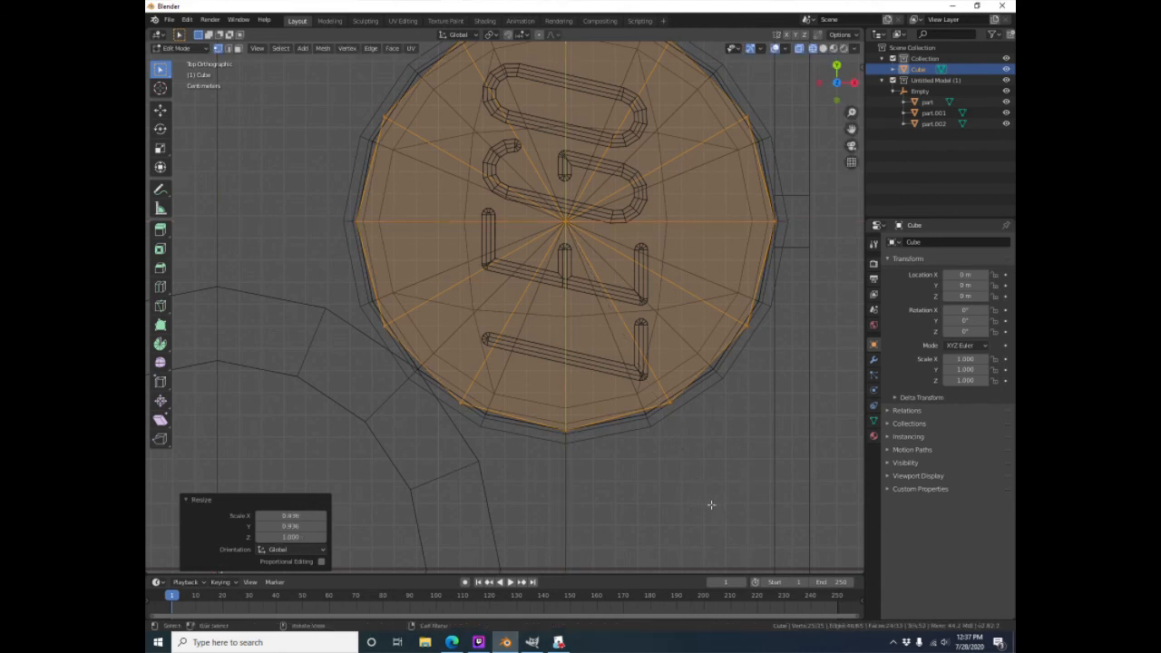
Raise the cylinder's lower vertex ring about 0.13 m along Z so it sits just below the body's upper face
scroll(787, 499, down, 4)
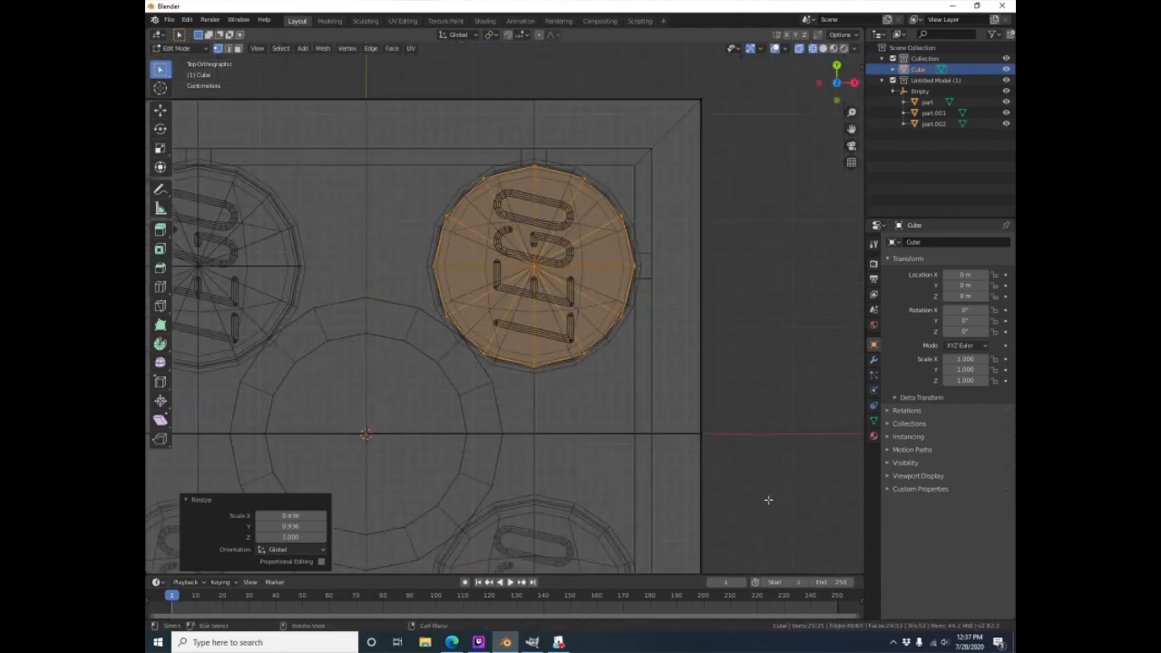
key(KP_3)
scroll(575, 290, down, 2)
scroll(534, 163, up, 2)
key(alt+a)
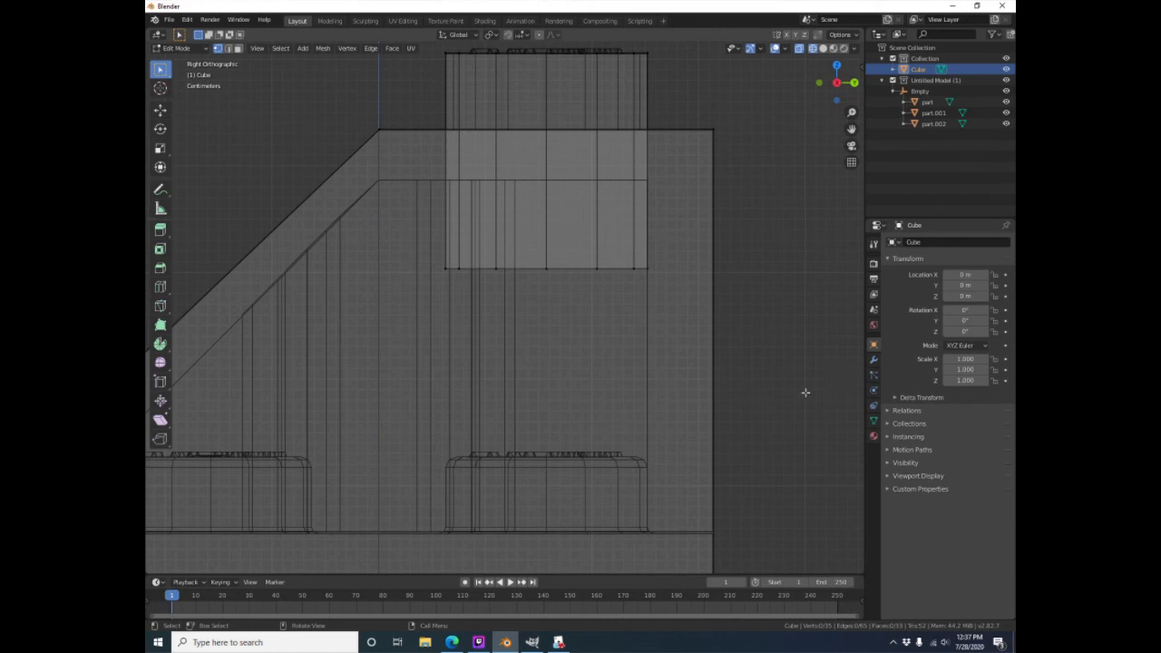
key(b)
drag(420, 241, 645, 287)
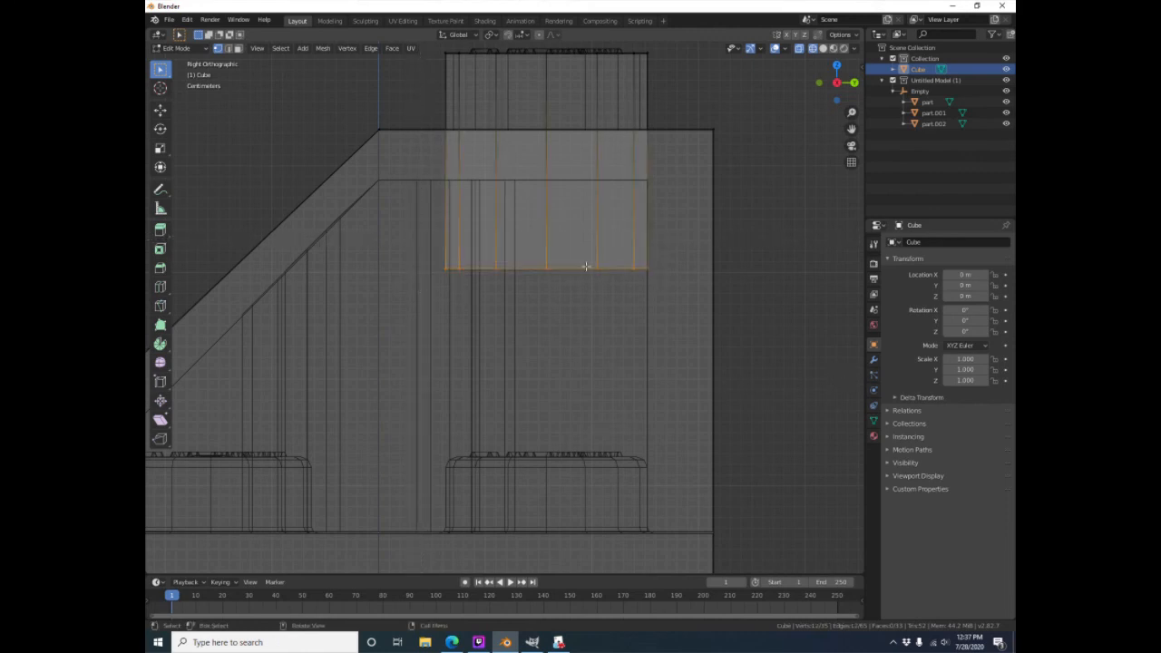
scroll(578, 384, down, 2)
key(g)
key(z)
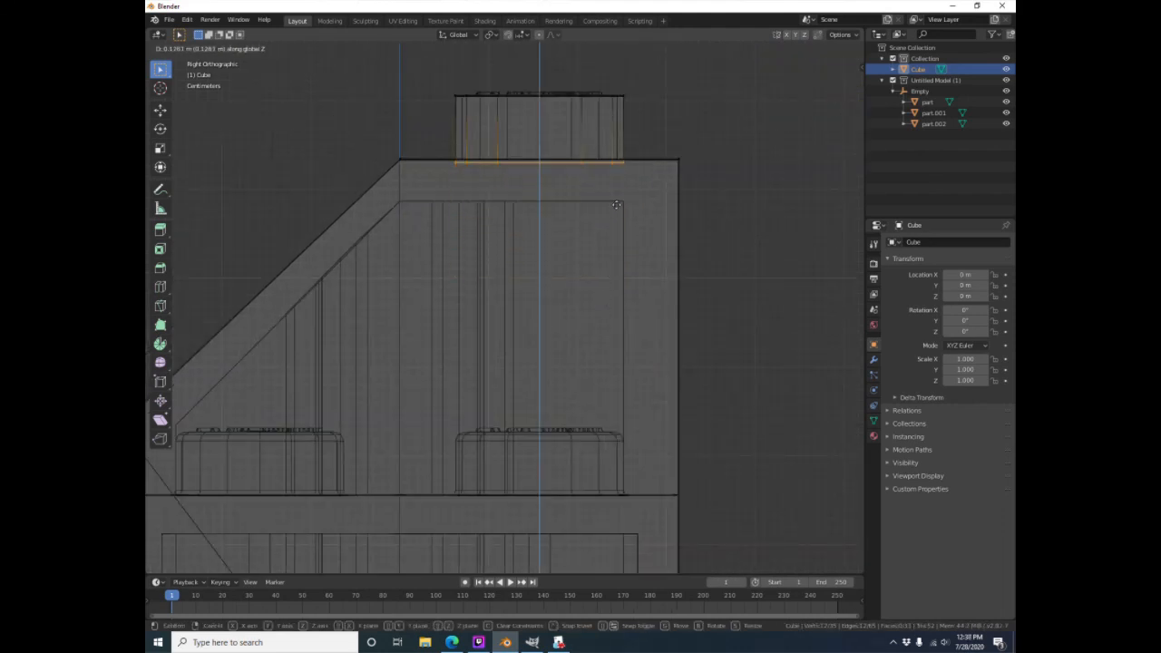
click(616, 205)
key(alt+a)
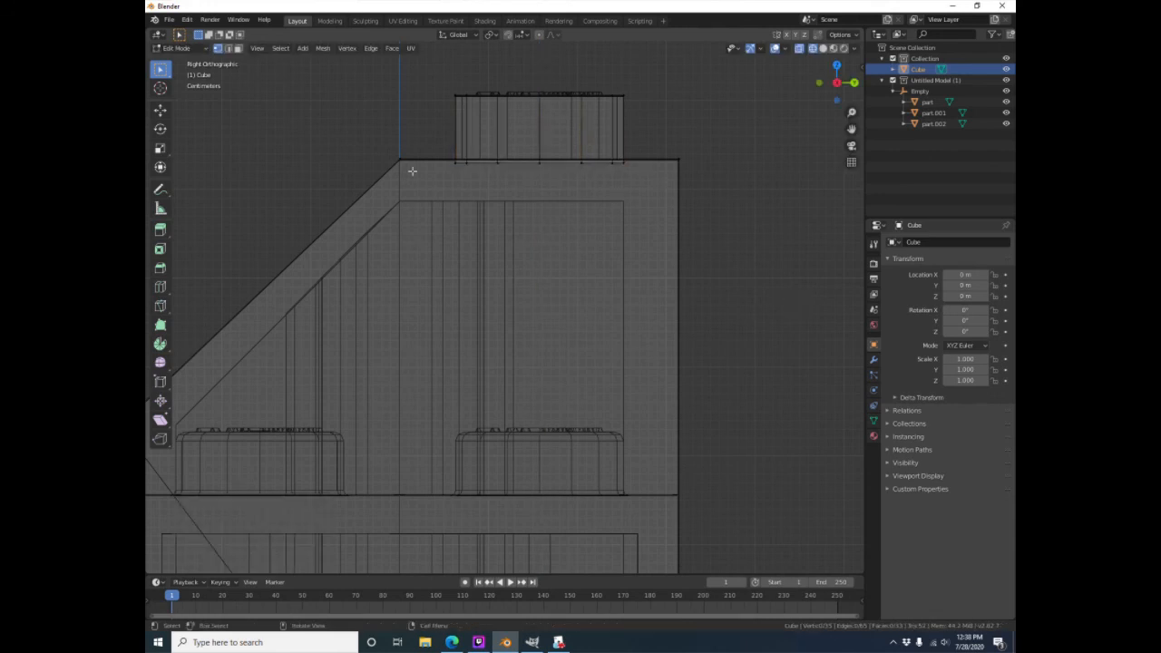
Duplicate the whole stud cylinder and move the copy about 0.315 m along negative X onto the neighbouring reference stud
scroll(465, 292, down, 5)
middle_drag(464, 292, 566, 231)
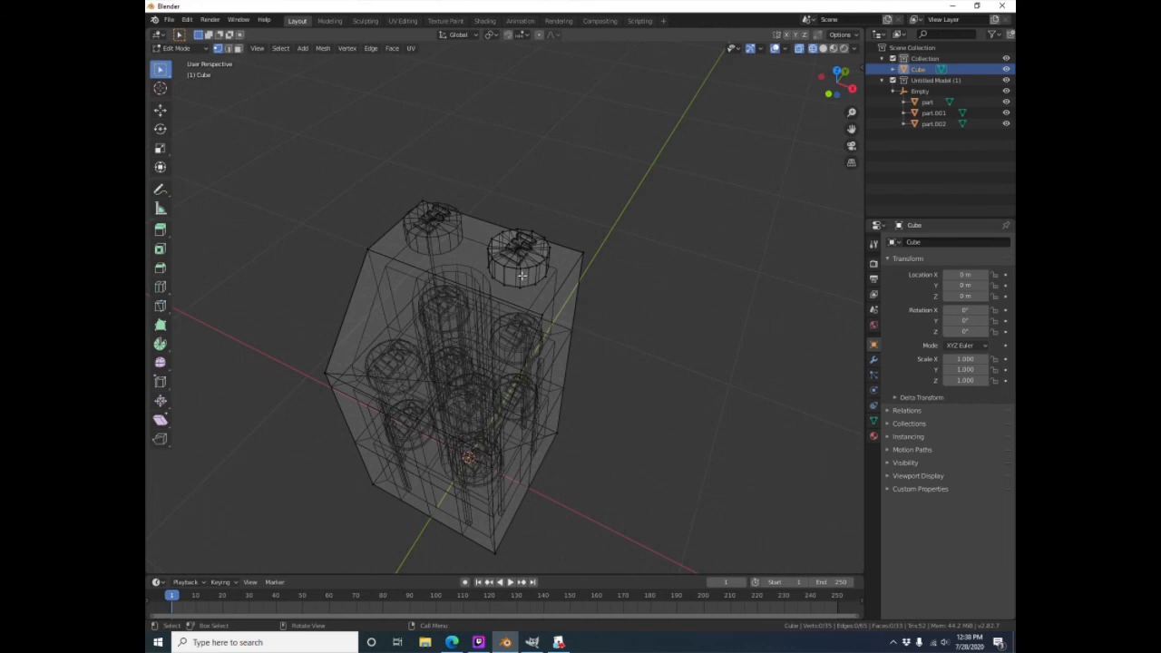
scroll(542, 252, up, 3)
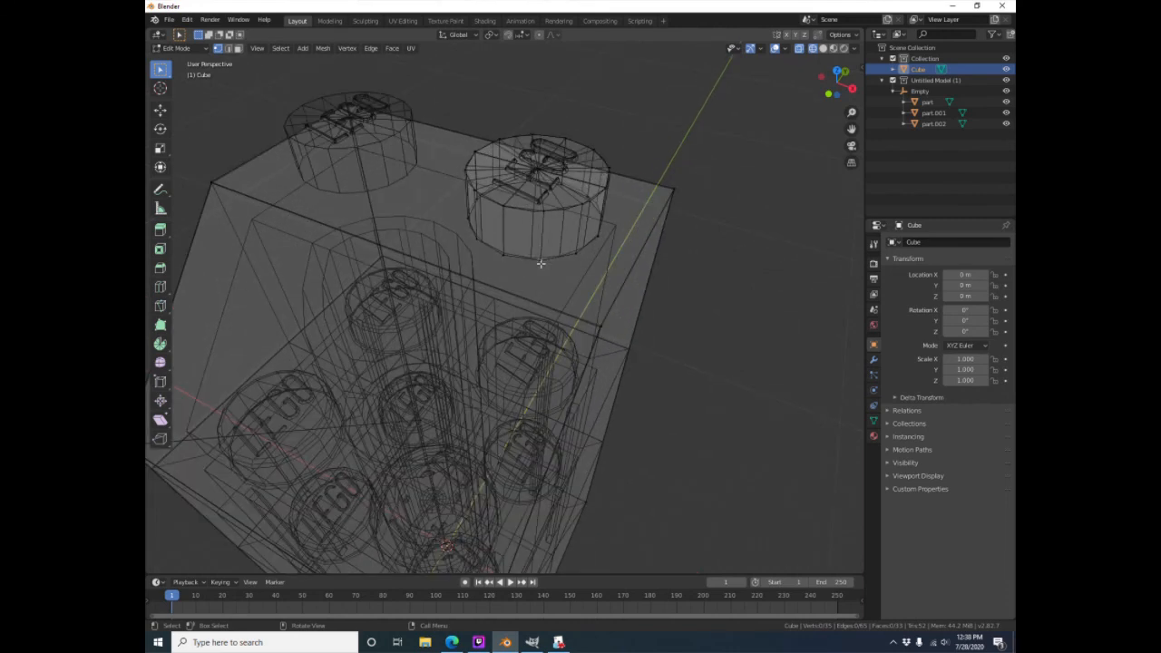
key(l)
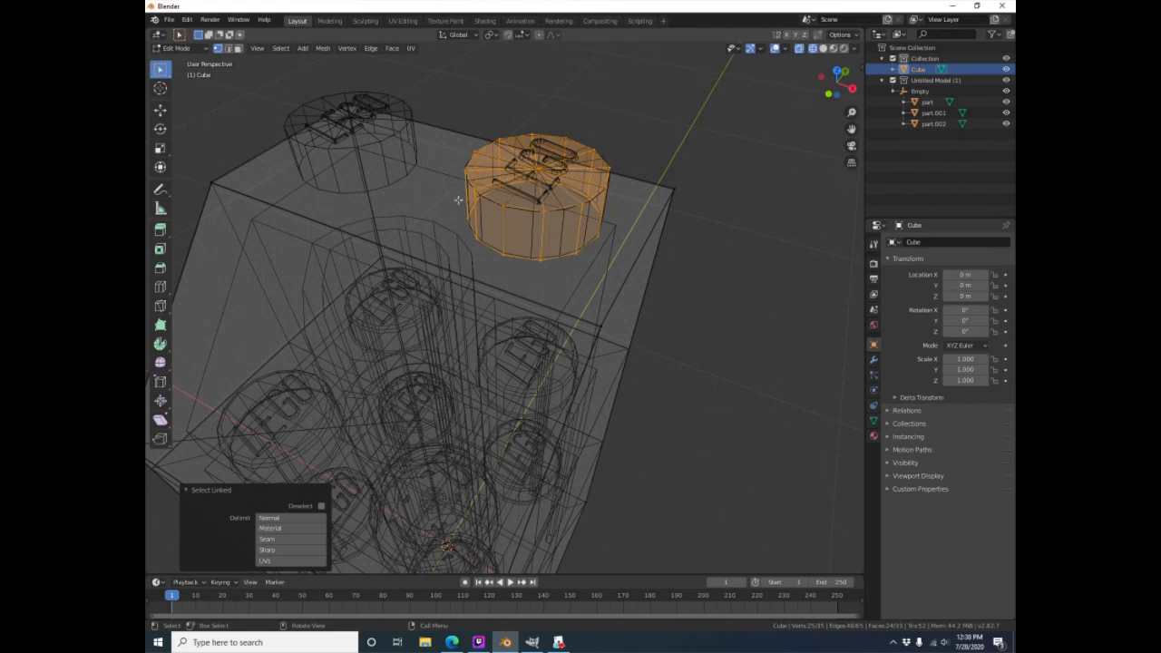
key(g)
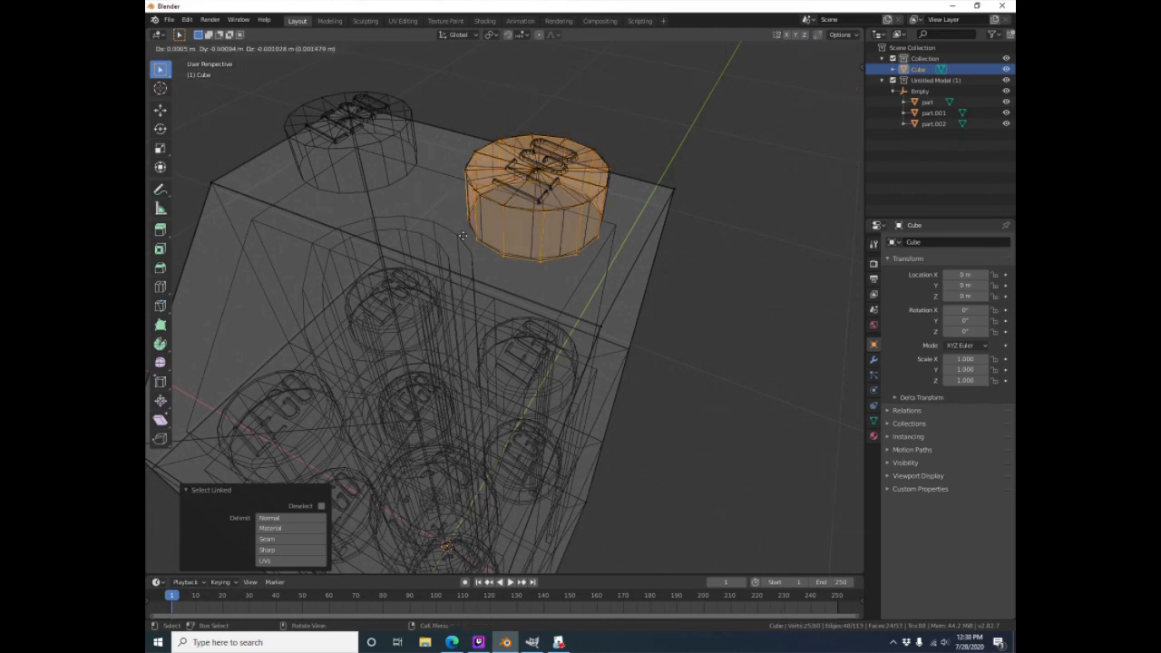
key(Escape)
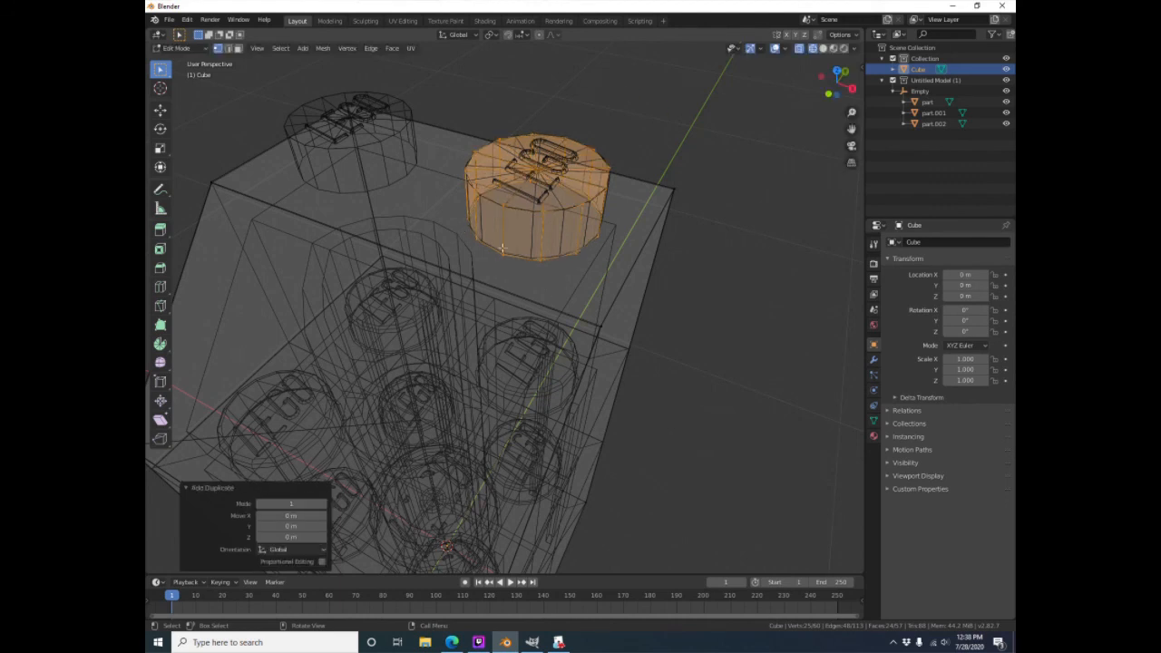
middle_drag(467, 299, 494, 317)
key(g)
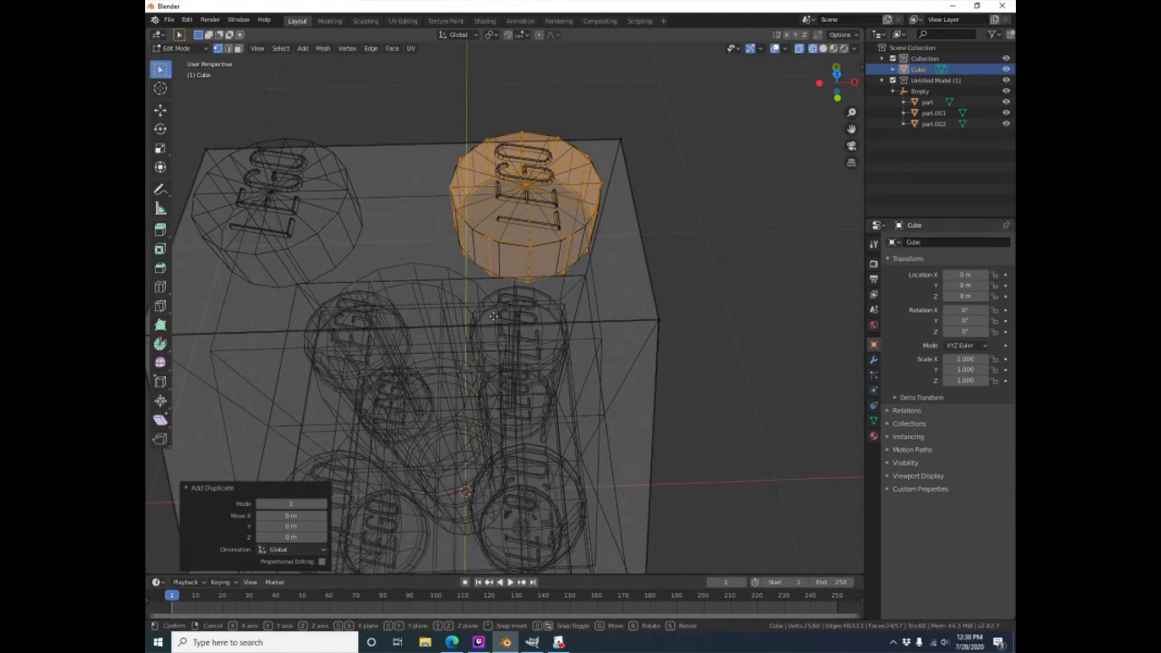
key(x)
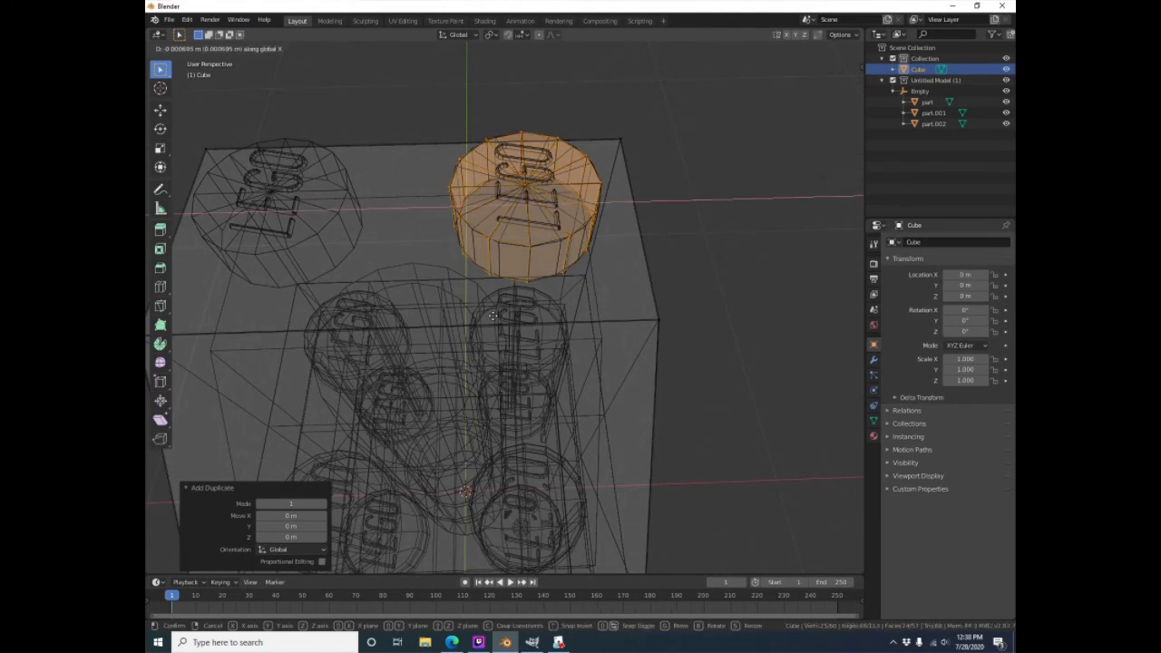
click(250, 313)
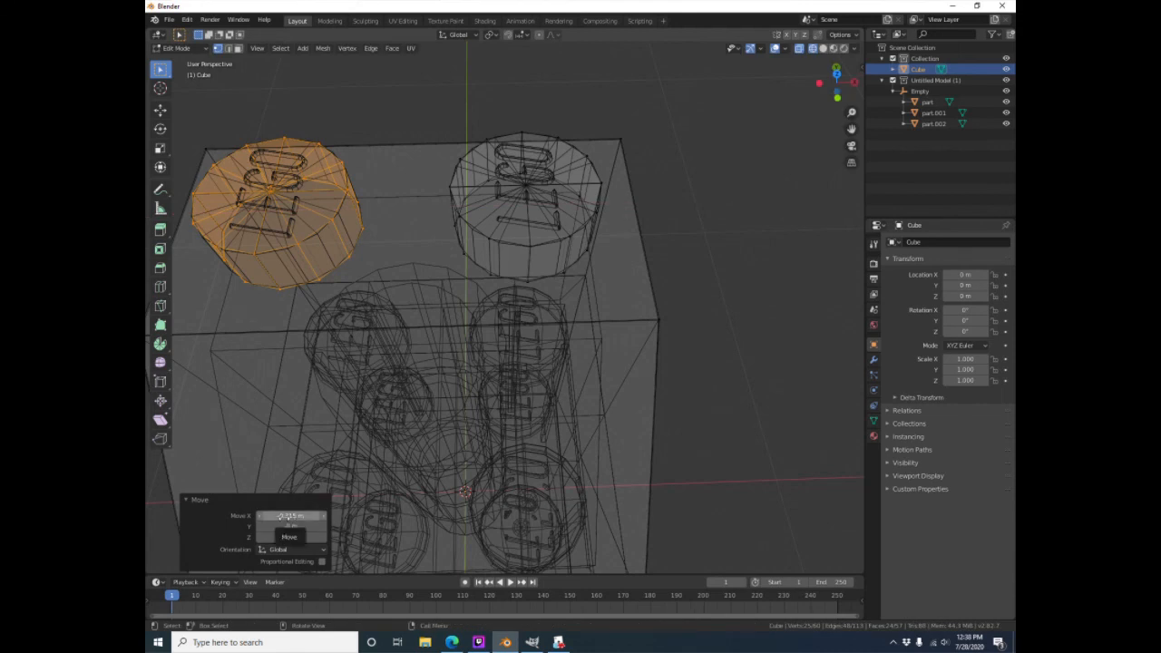
Set the duplicated stud's X move distance to -0.15748 m
click(290, 515)
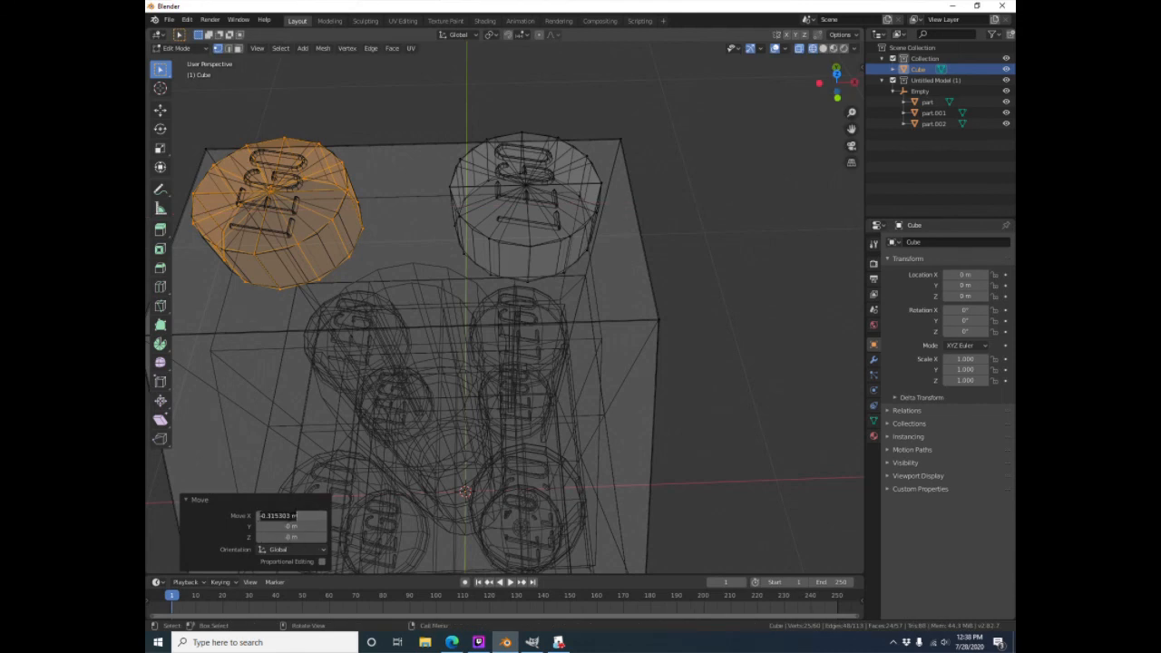
text(-)
text(0.15748 m)
key(Return)
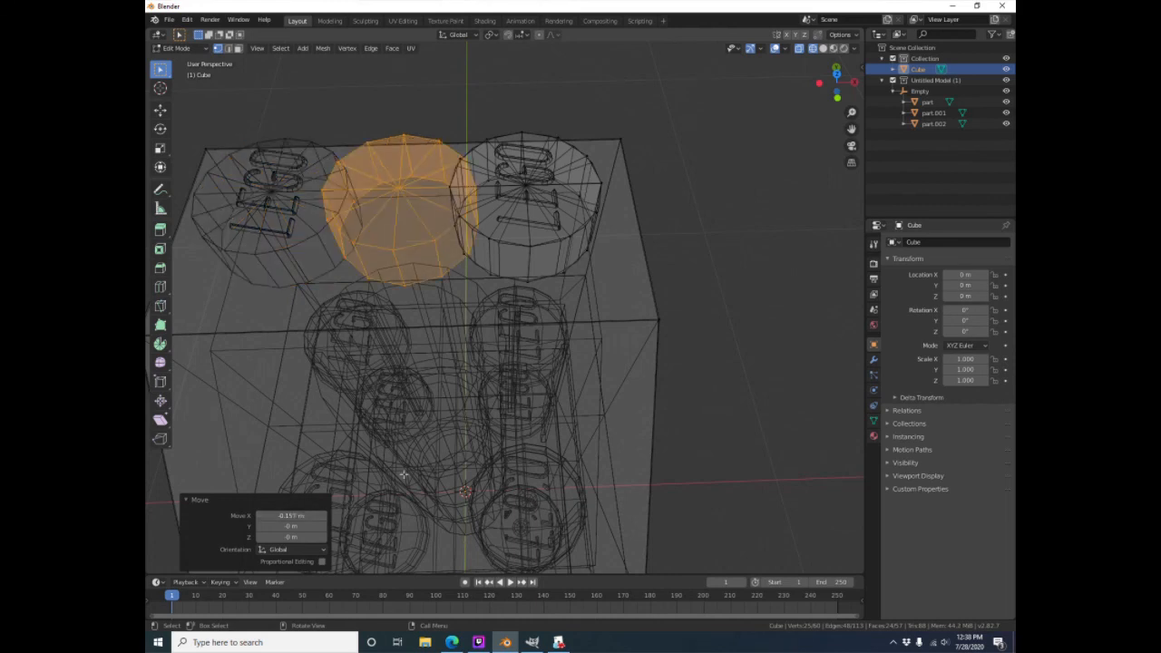
Set the duplicated stud's X move distance to -0.315 m and clear the selection
click(290, 515)
key(Return)
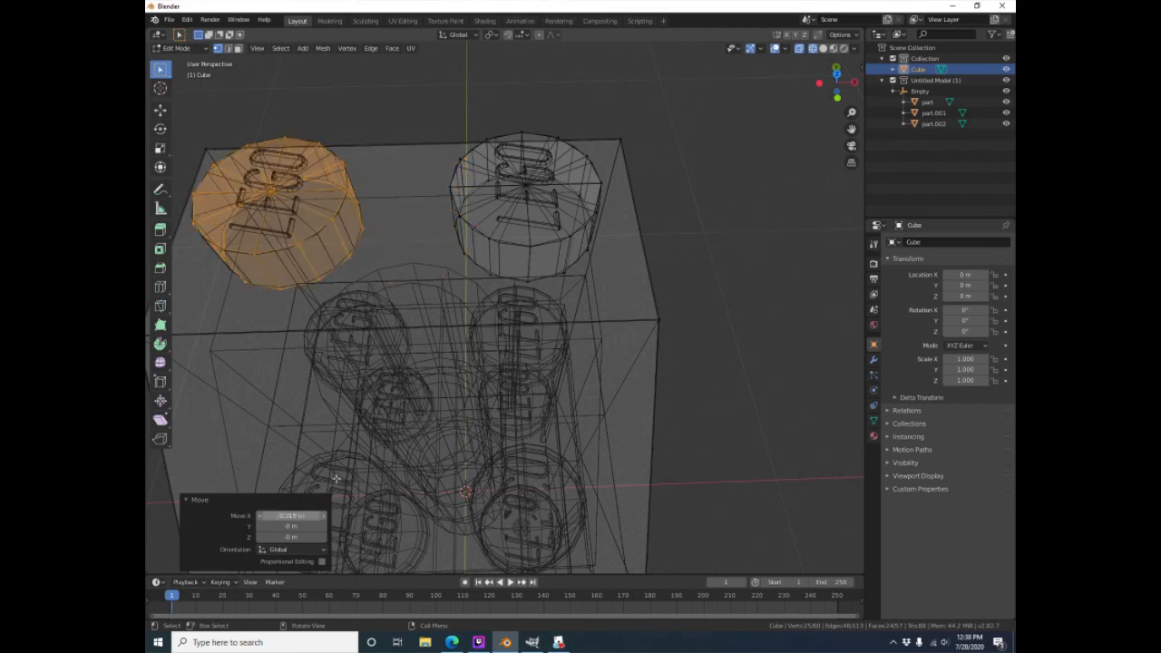
click(795, 252)
Display the model in solid shading, return to Object Mode and deselect the low-poly mesh
scroll(481, 308, down, 6)
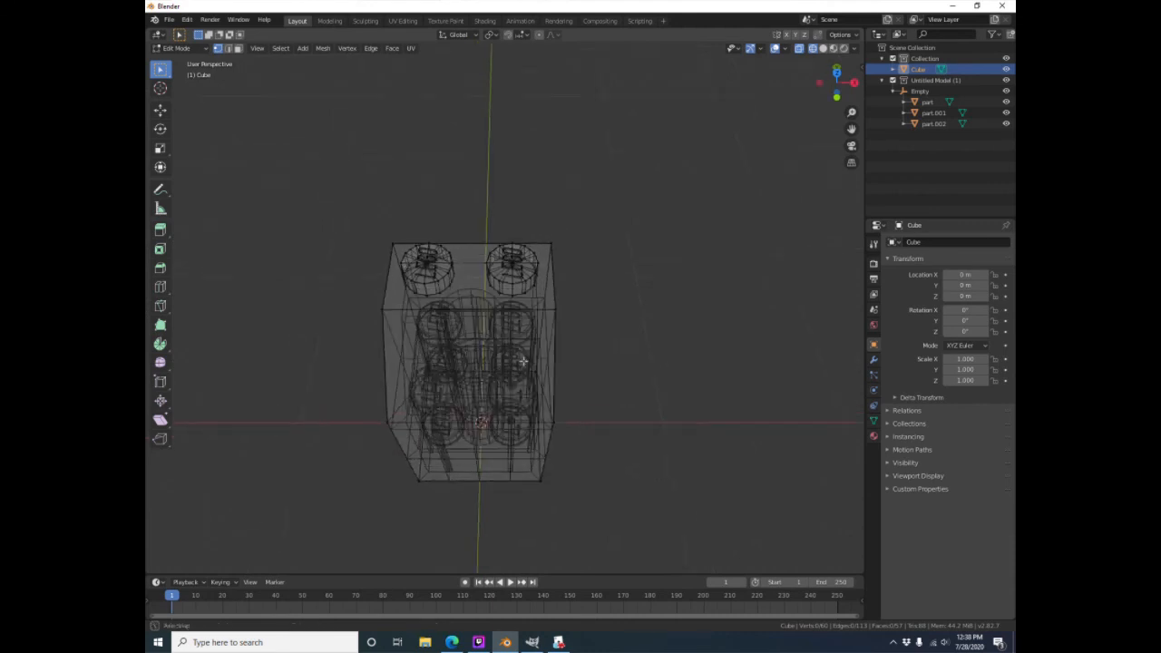
middle_drag(480, 309, 508, 163)
click(822, 48)
mouse_move(428, 457)
middle_down()
mouse_move(430, 493)
mouse_move(456, 467)
mouse_move(529, 459)
mouse_move(514, 443)
middle_up()
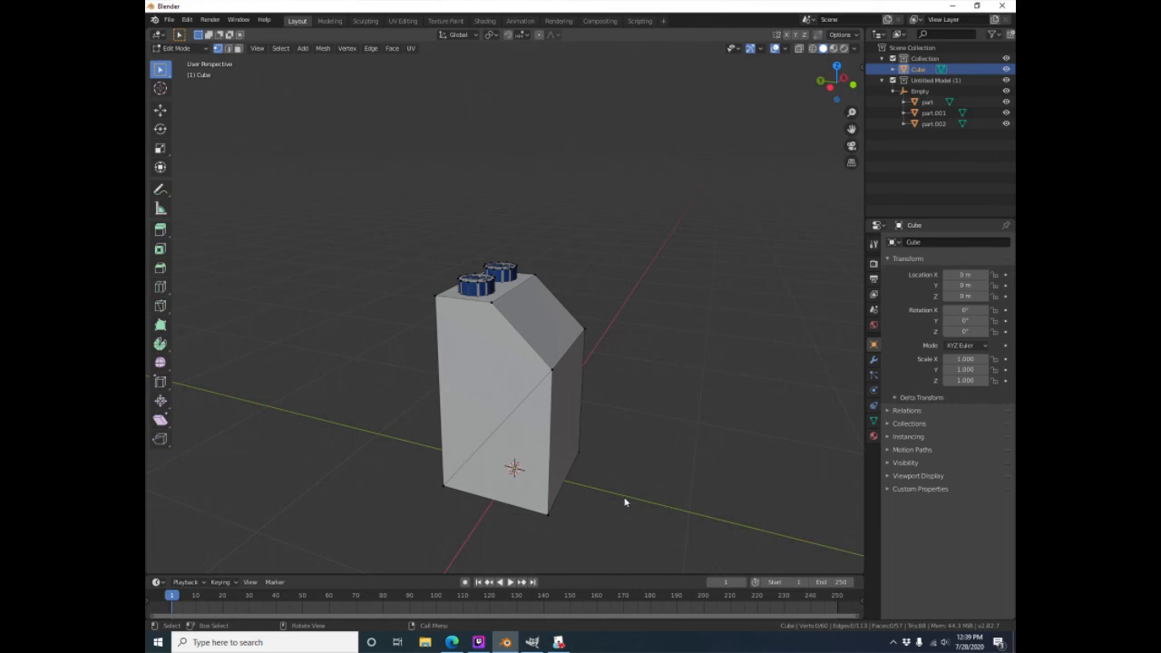
click(173, 50)
click(186, 52)
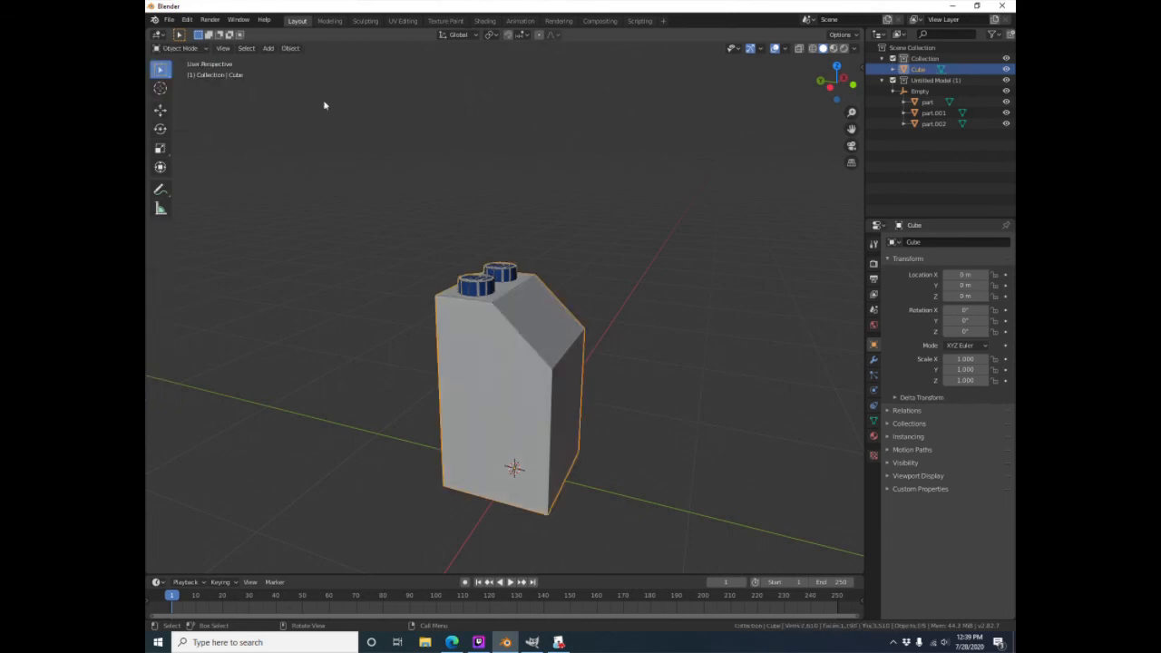
middle_drag(772, 357, 751, 345)
click(174, 268)
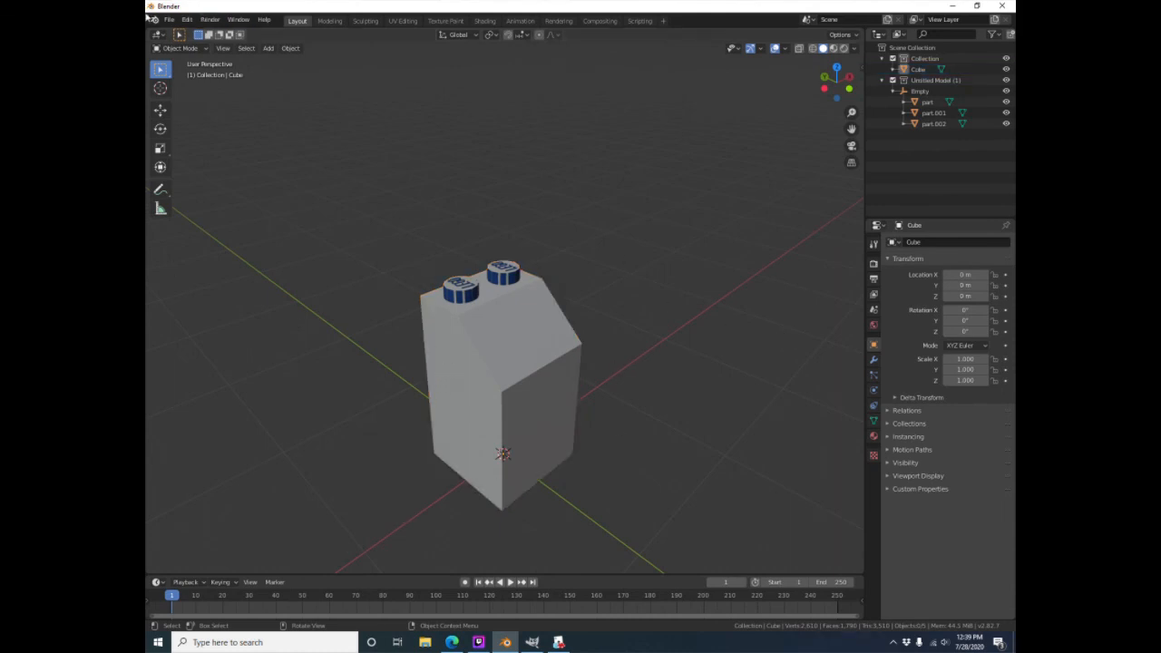
Set up a Wavefront OBJ export limited to the selection, with Downloads as the destination folder
click(169, 19)
mouse_move(231, 178)
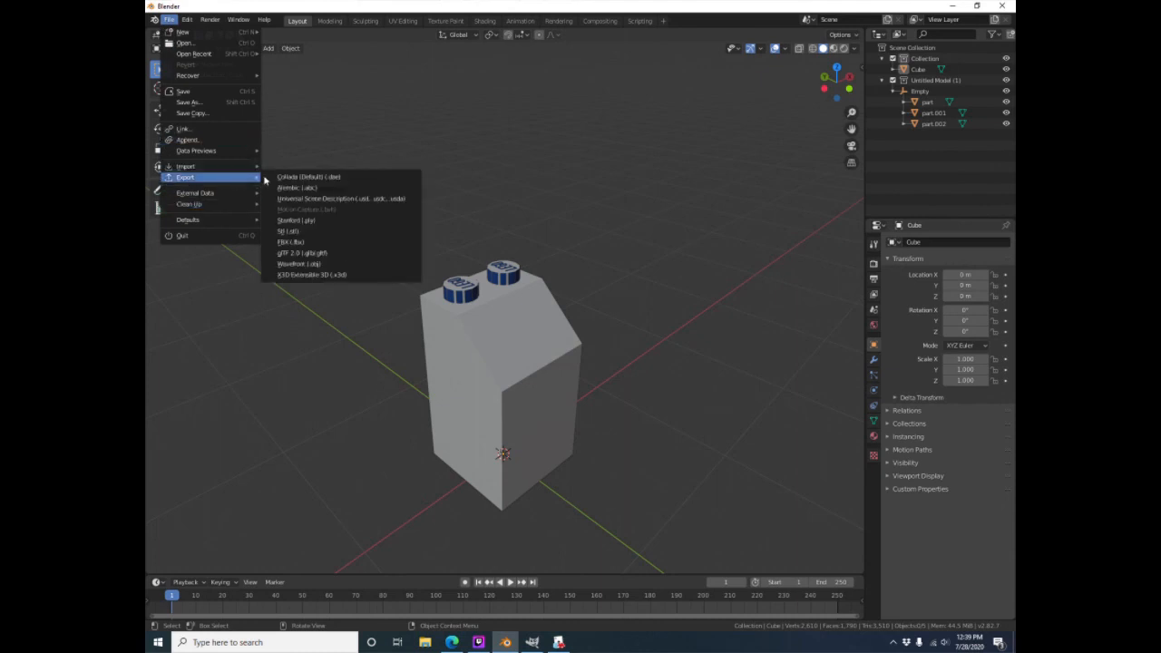
click(334, 269)
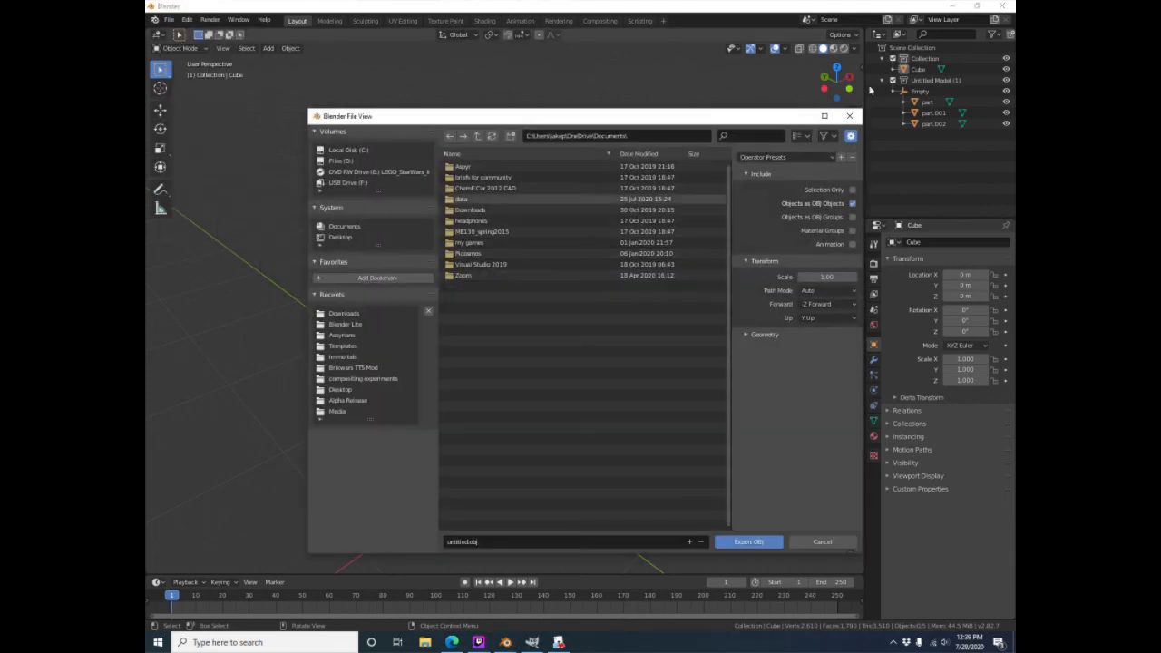
click(853, 191)
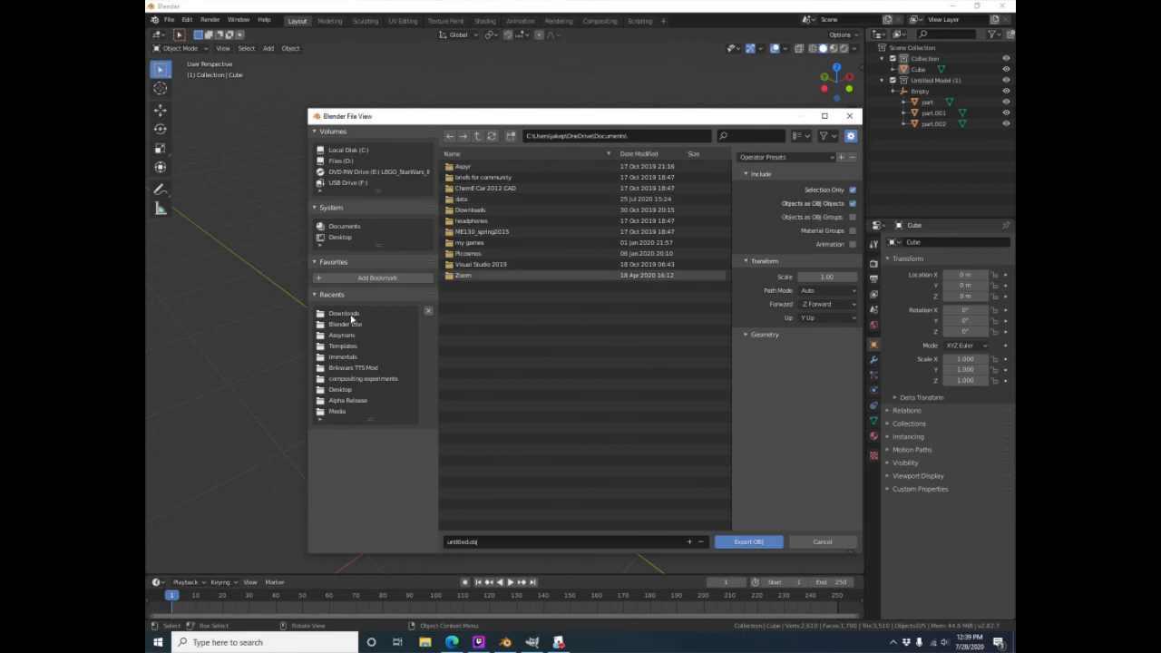
click(352, 314)
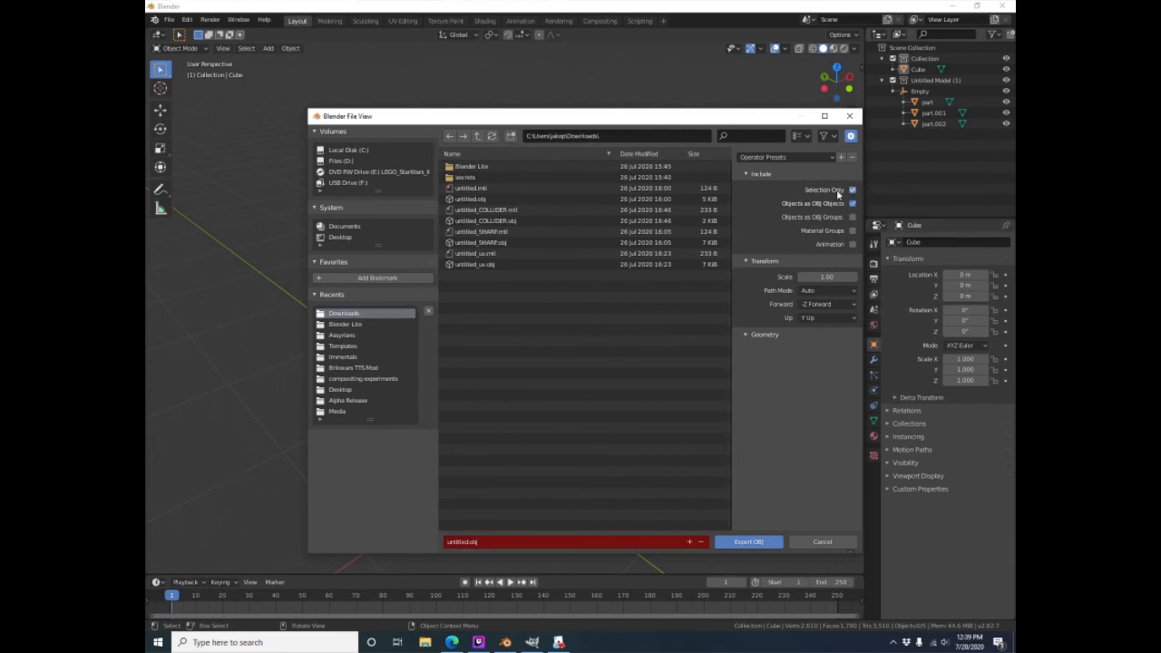
Select the Cube object, name the export file computer and export it as OBJ
click(918, 70)
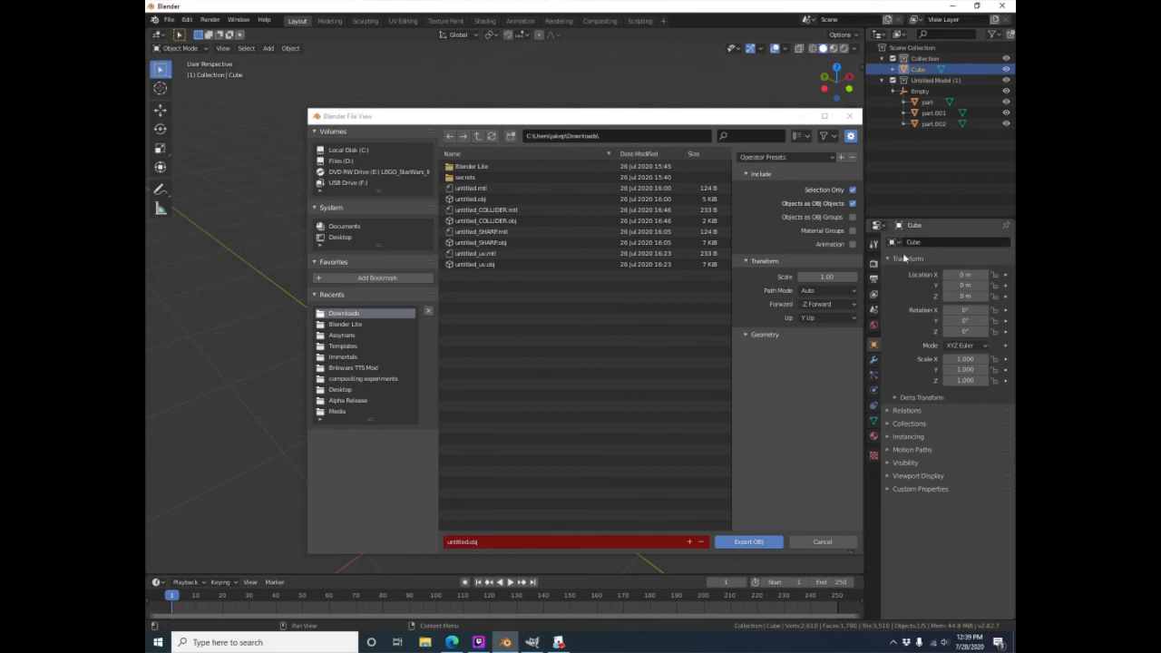
click(528, 542)
text(cu)
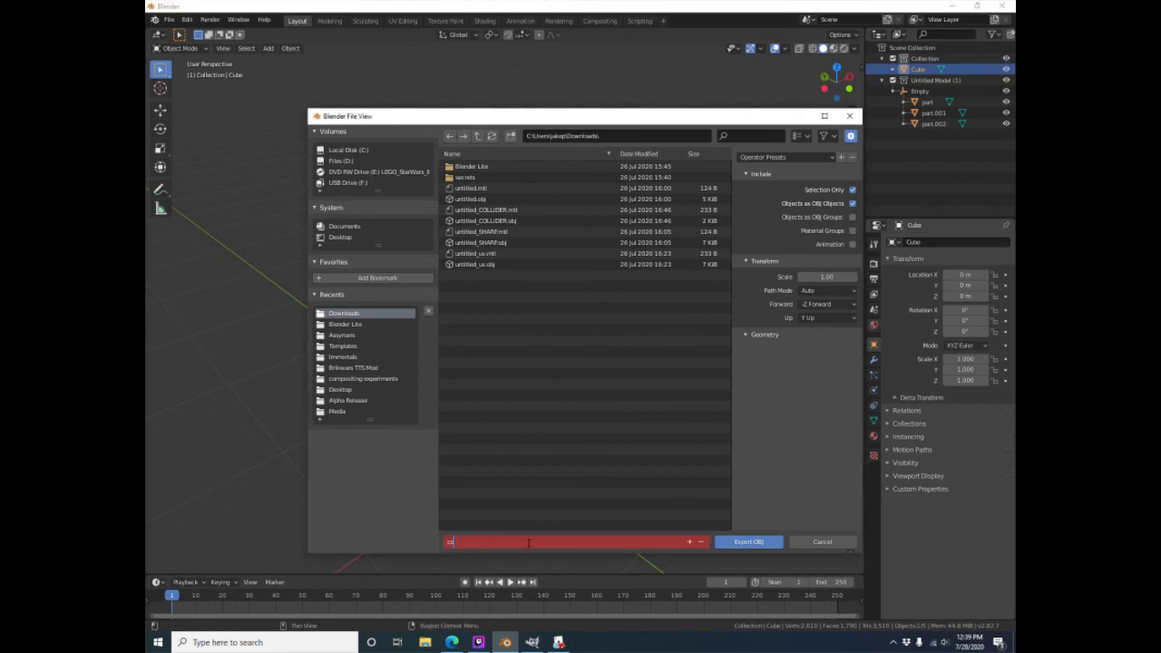
text(mputer)
click(750, 544)
click(749, 542)
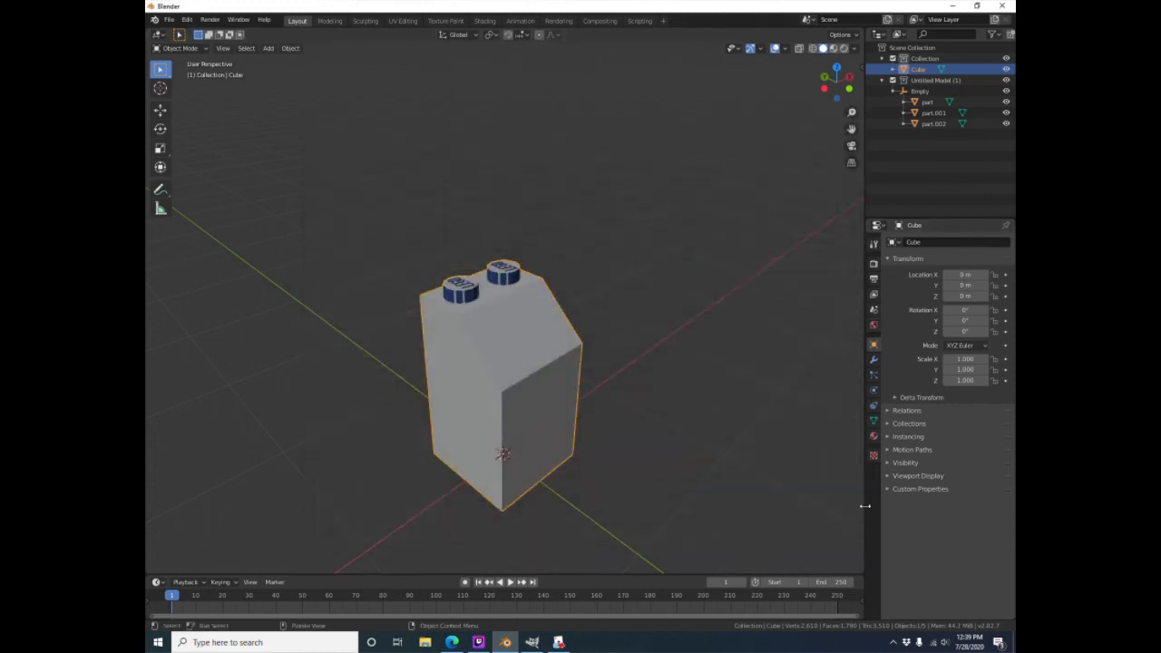
Switch to Tabletop Simulator, create a new game and dismiss the games list to leave an empty table
click(559, 642)
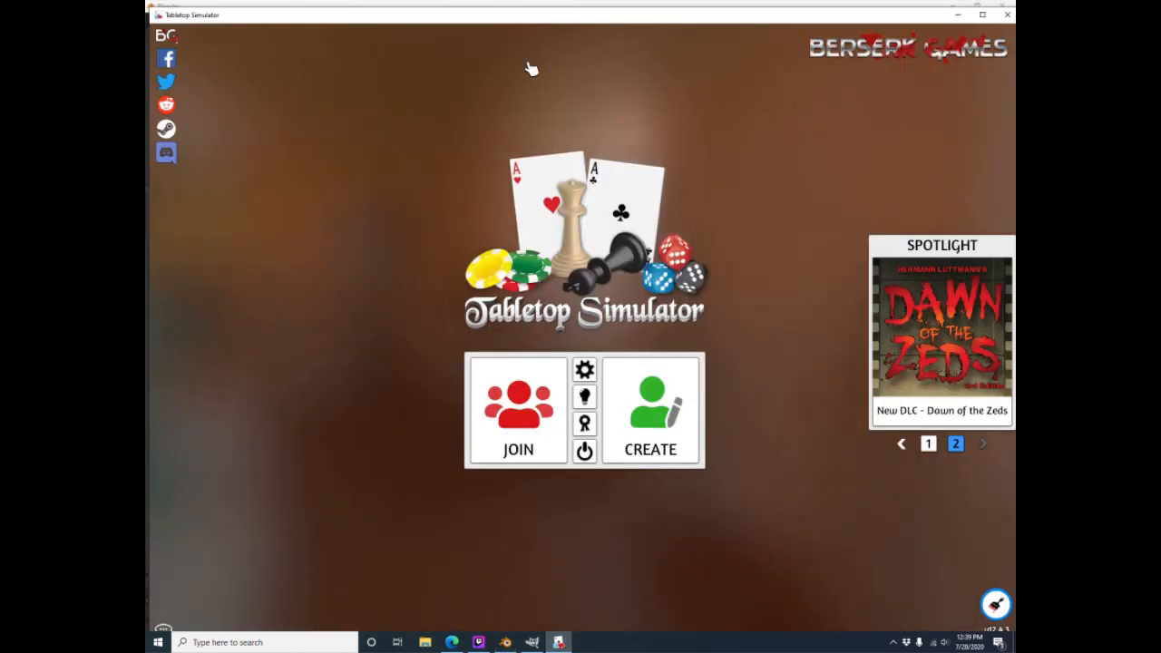
click(630, 384)
click(494, 306)
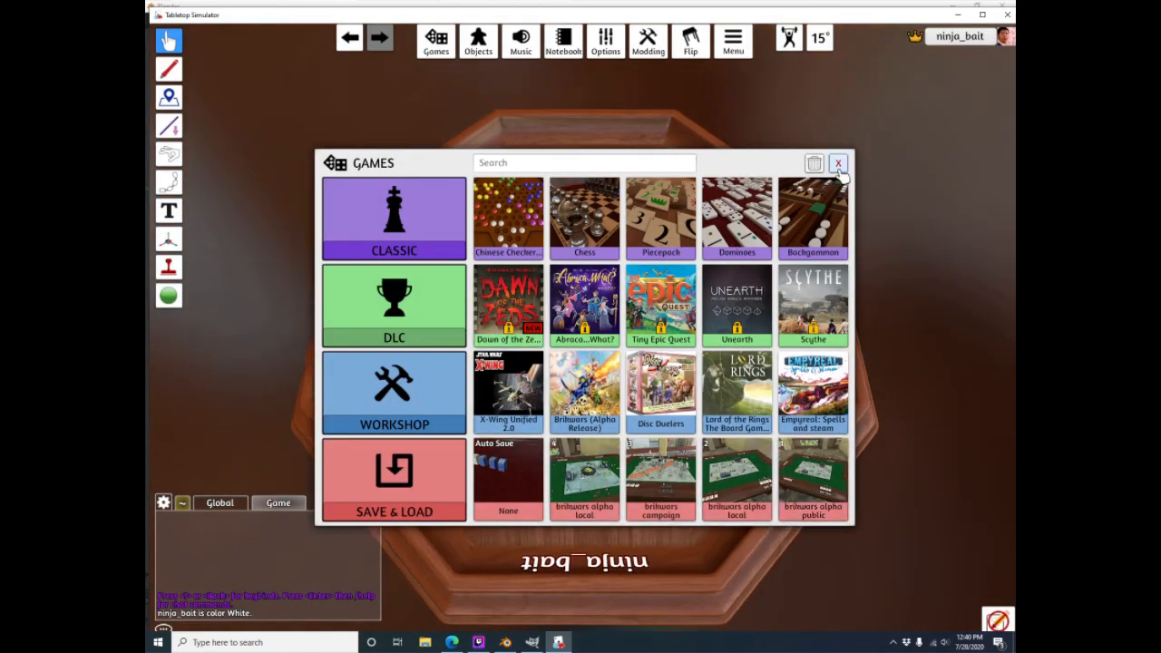
click(838, 163)
Add a custom Model component to the table and bring up its import settings
click(484, 47)
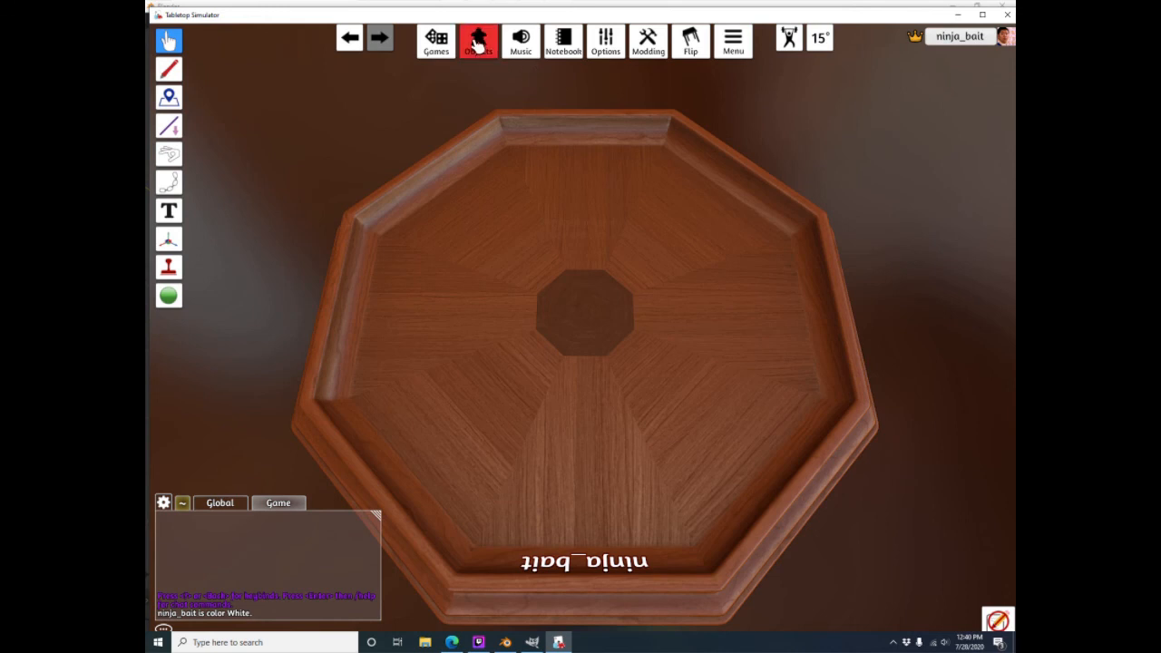
click(834, 242)
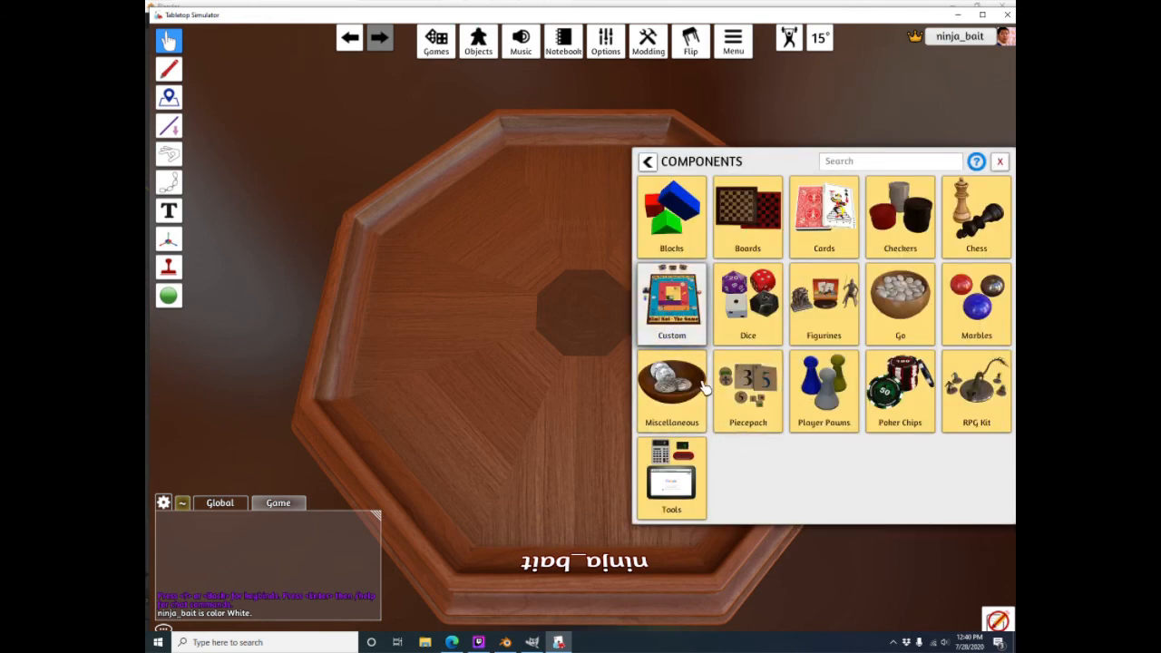
click(644, 319)
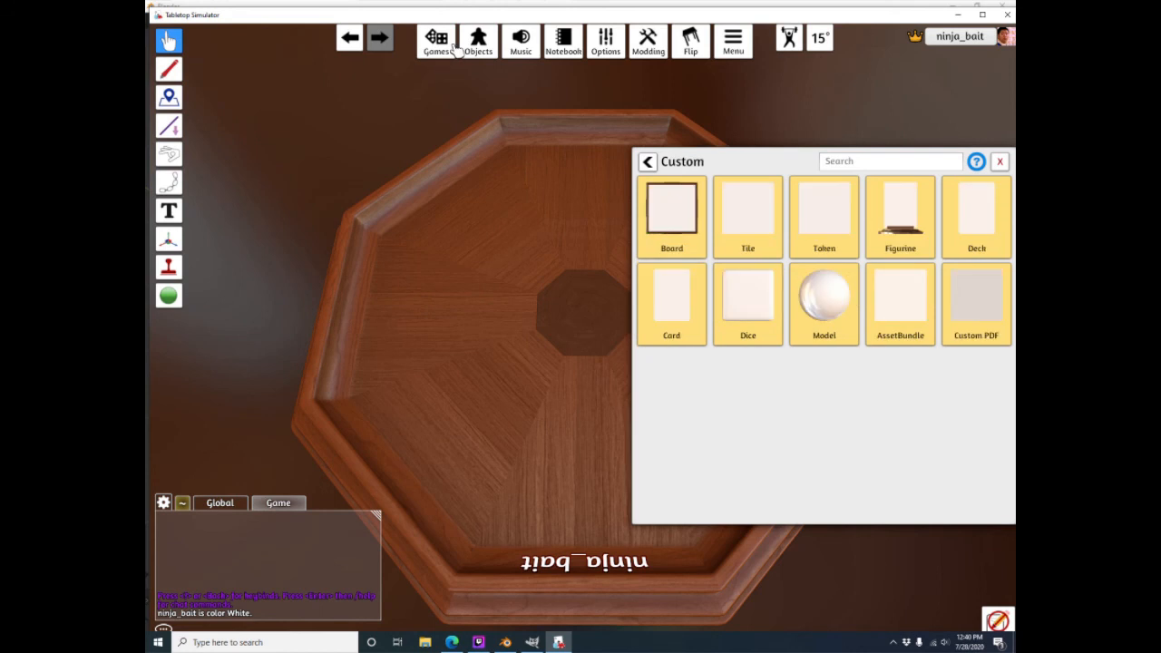
click(831, 312)
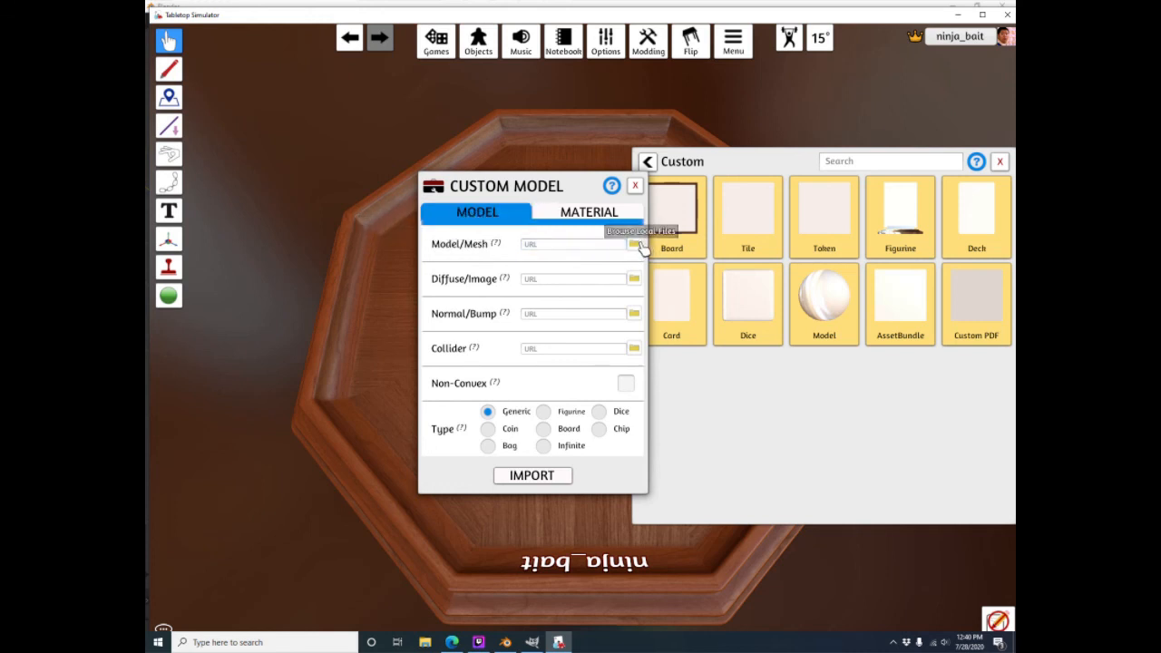
Load computer.obj from Downloads as a local file for the Model/Mesh and import the custom model
click(637, 245)
click(643, 301)
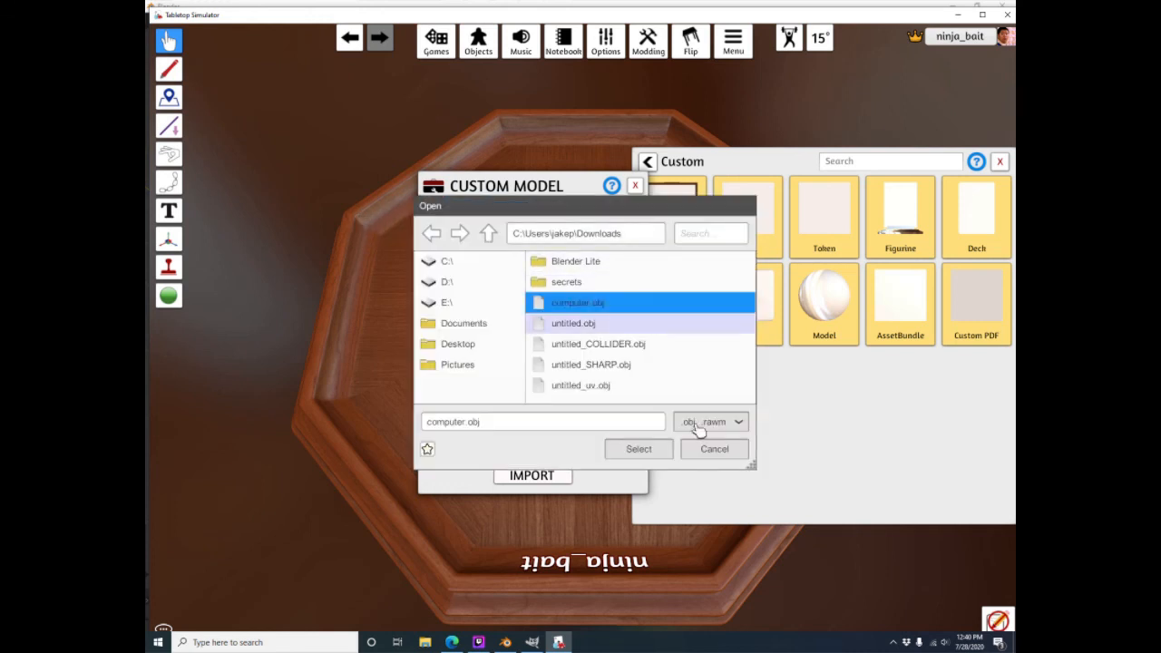
click(655, 459)
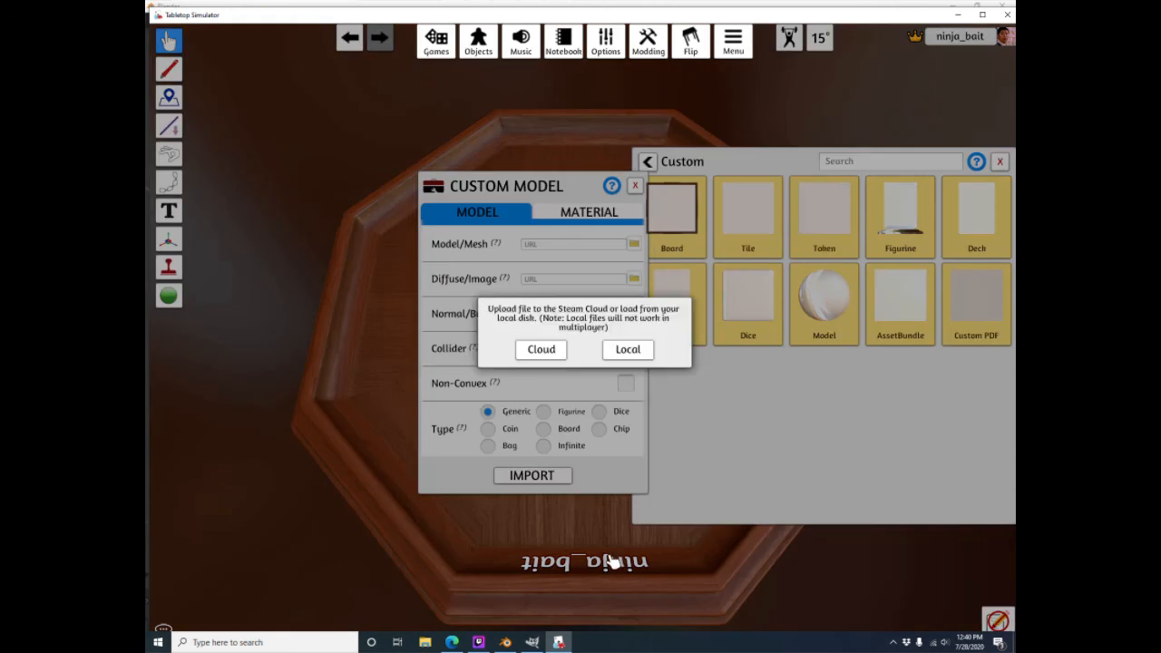
click(628, 350)
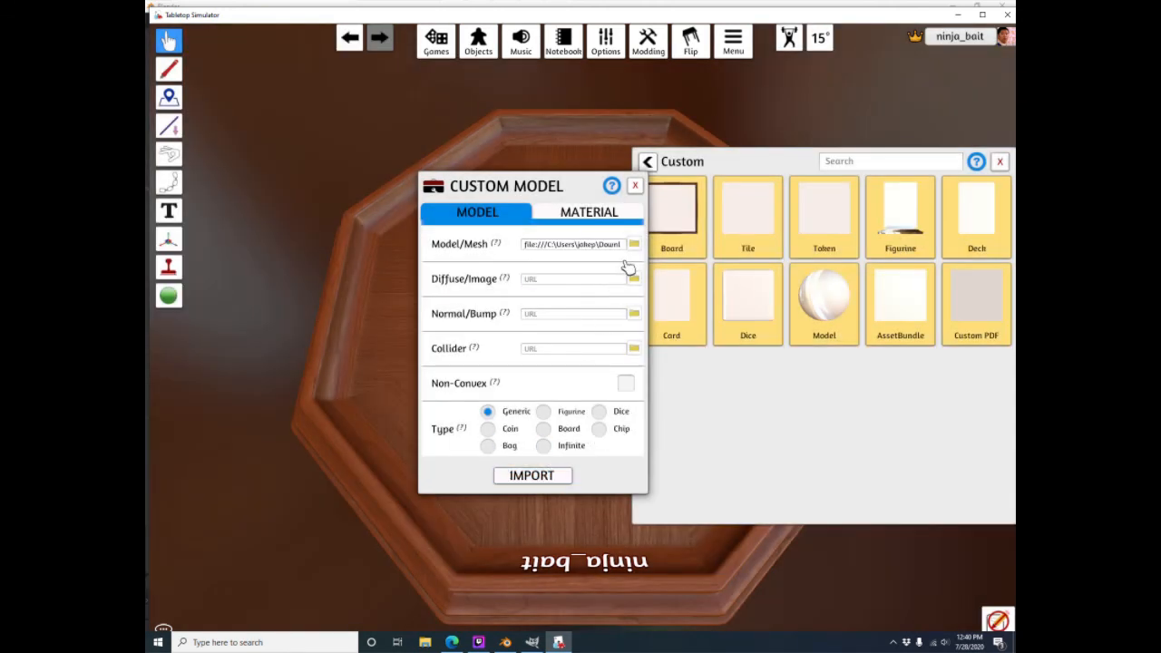
click(548, 479)
Pick up the imported brick, reposition it on the table and rotate it by three 15° steps
scroll(603, 380, up, 5)
scroll(553, 426, up, 3)
right_drag(520, 459, 480, 389)
drag(399, 315, 451, 398)
key(q)
key(q)
key(q)
right_drag(515, 419, 513, 414)
right_drag(481, 296, 371, 365)
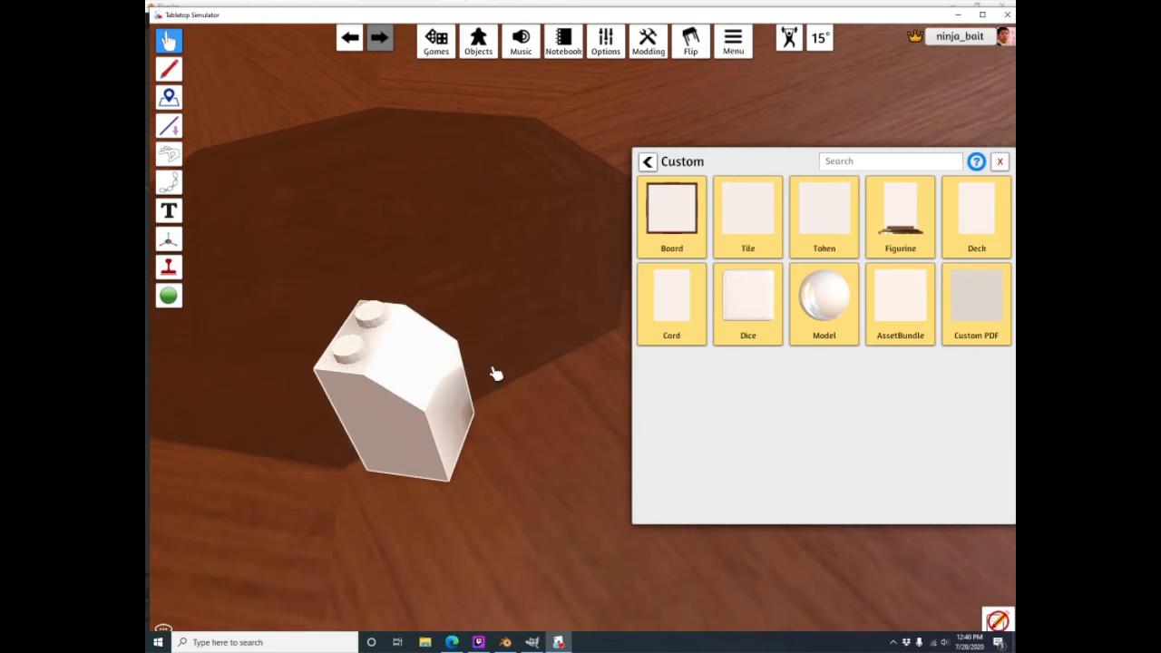
Close the Custom components window and examine the imported brick's shading from several sides
scroll(518, 443, down, 3)
click(999, 165)
right_drag(622, 446, 558, 423)
scroll(559, 424, up, 2)
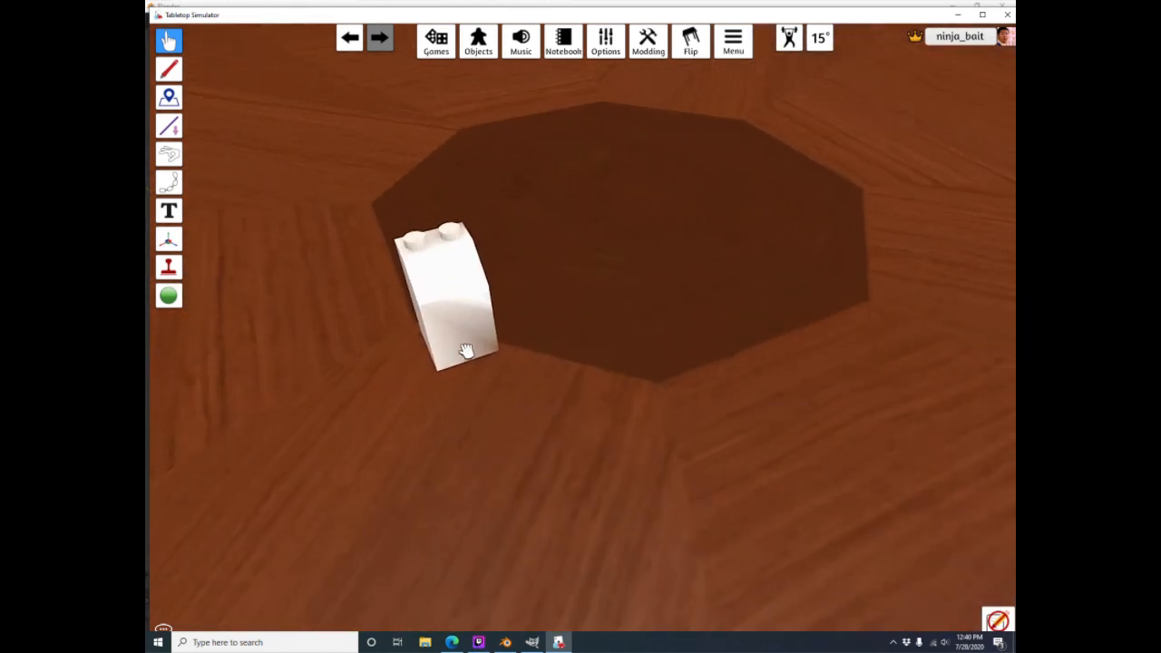
right_drag(458, 447, 518, 459)
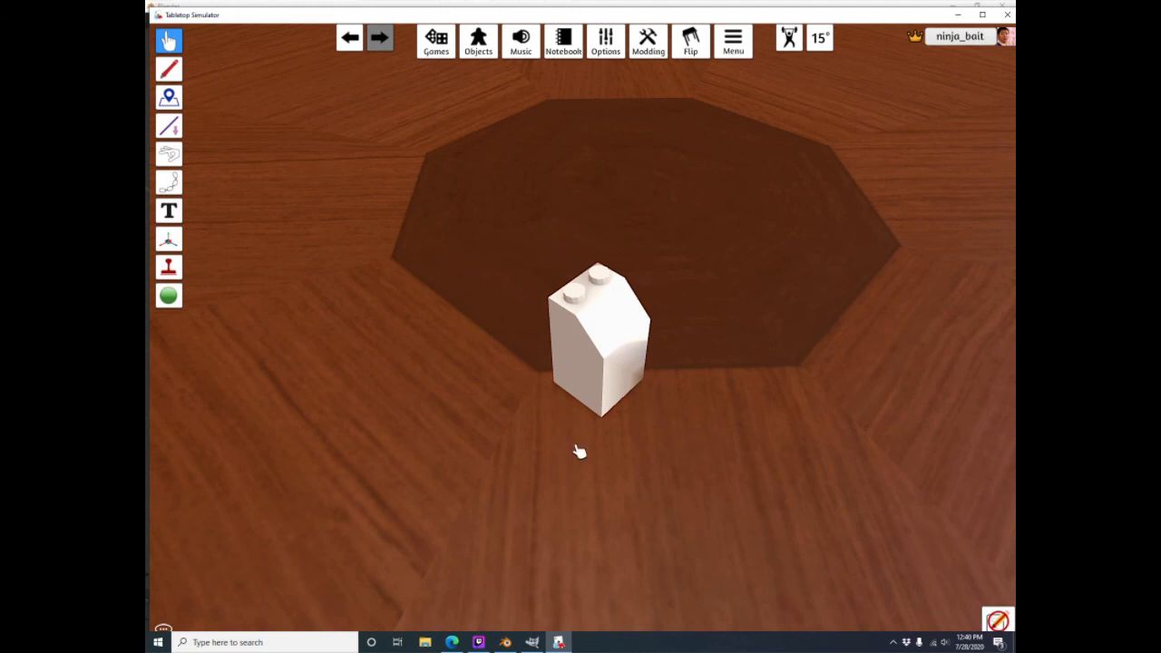
right_drag(722, 457, 625, 448)
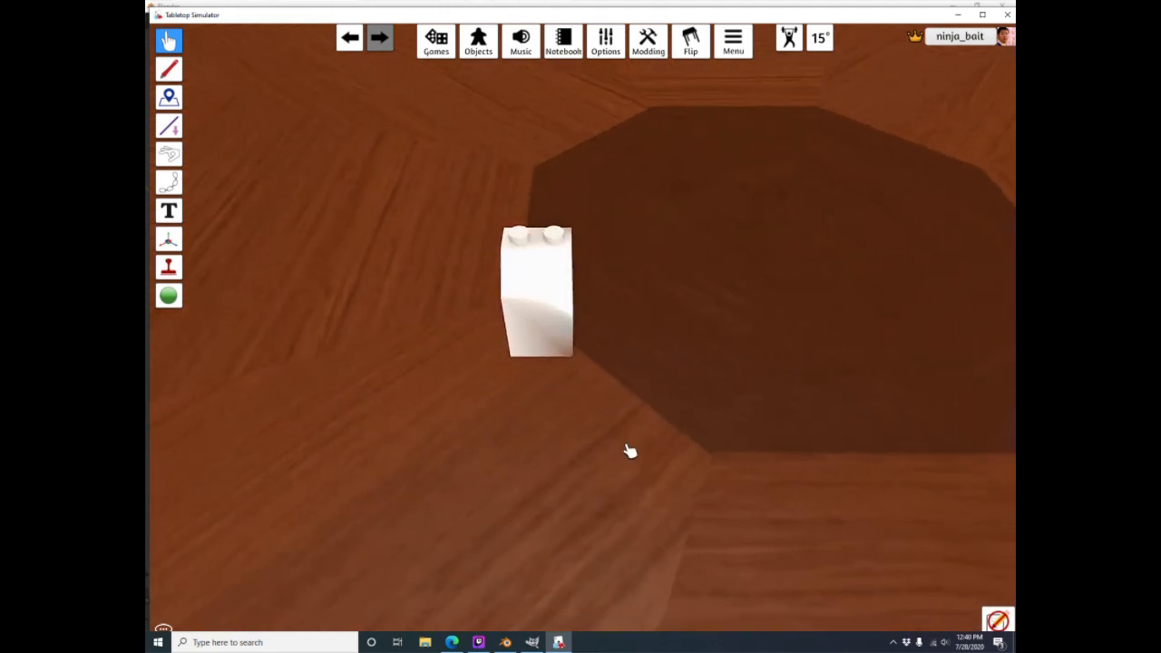
Switch to Blender and hide the Untitled Model (1) collection so only the low-poly Cube is shown
click(531, 642)
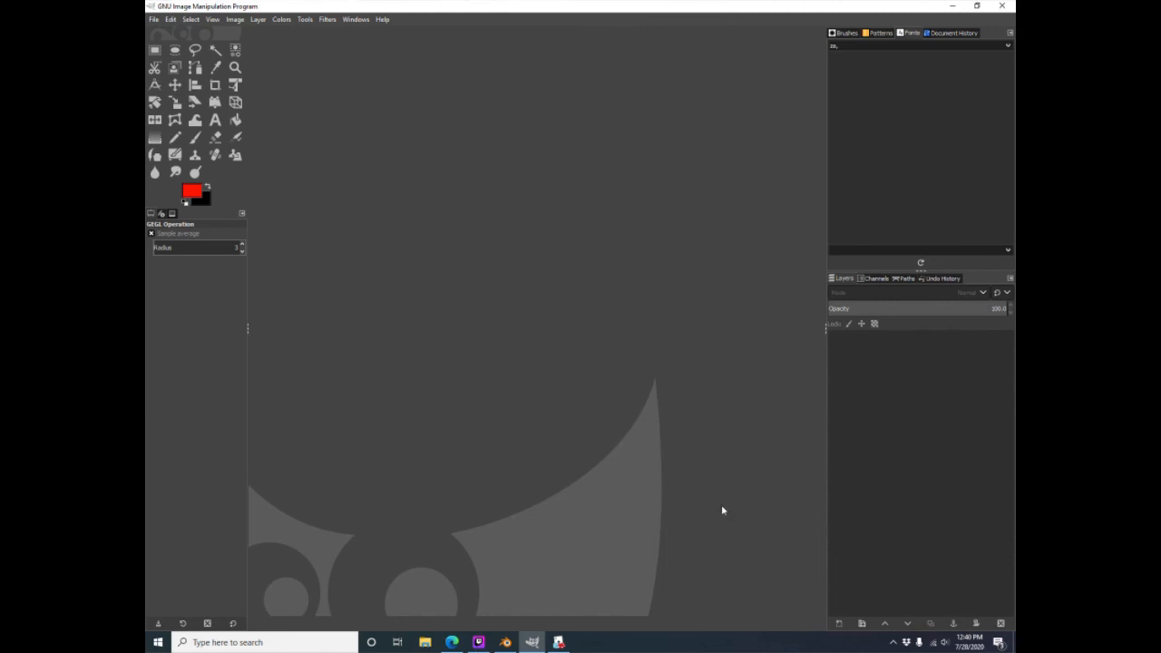
click(505, 642)
scroll(583, 492, down, 5)
scroll(591, 459, up, 3)
middle_drag(524, 440, 526, 330)
scroll(333, 271, up, 3)
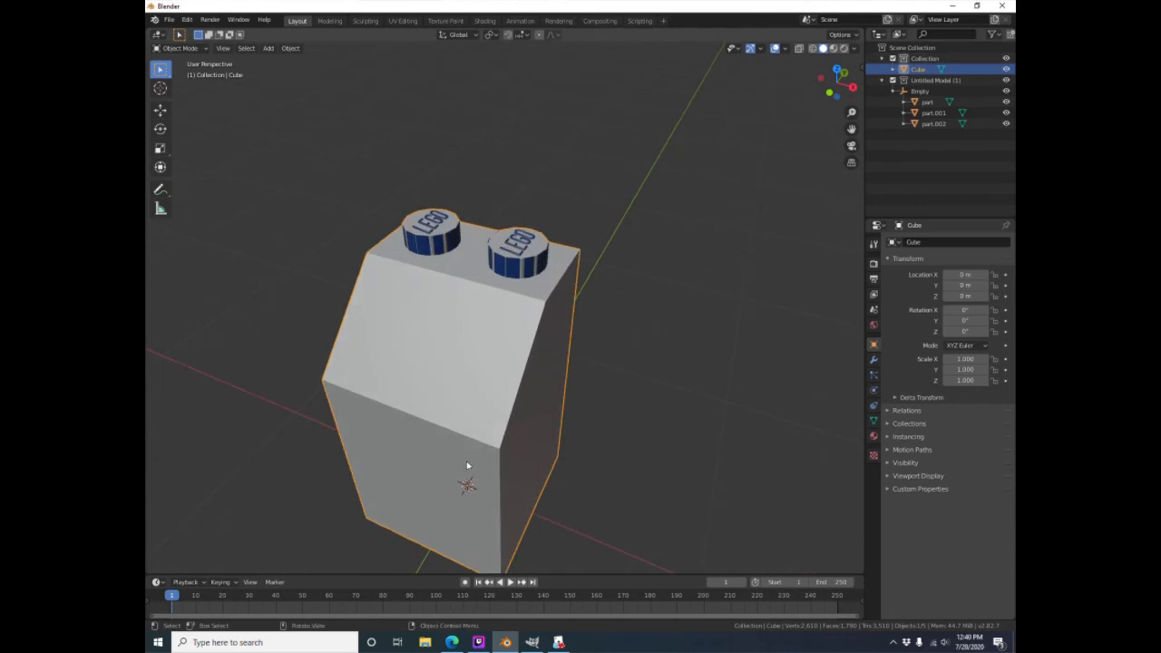
middle_drag(467, 465, 449, 427)
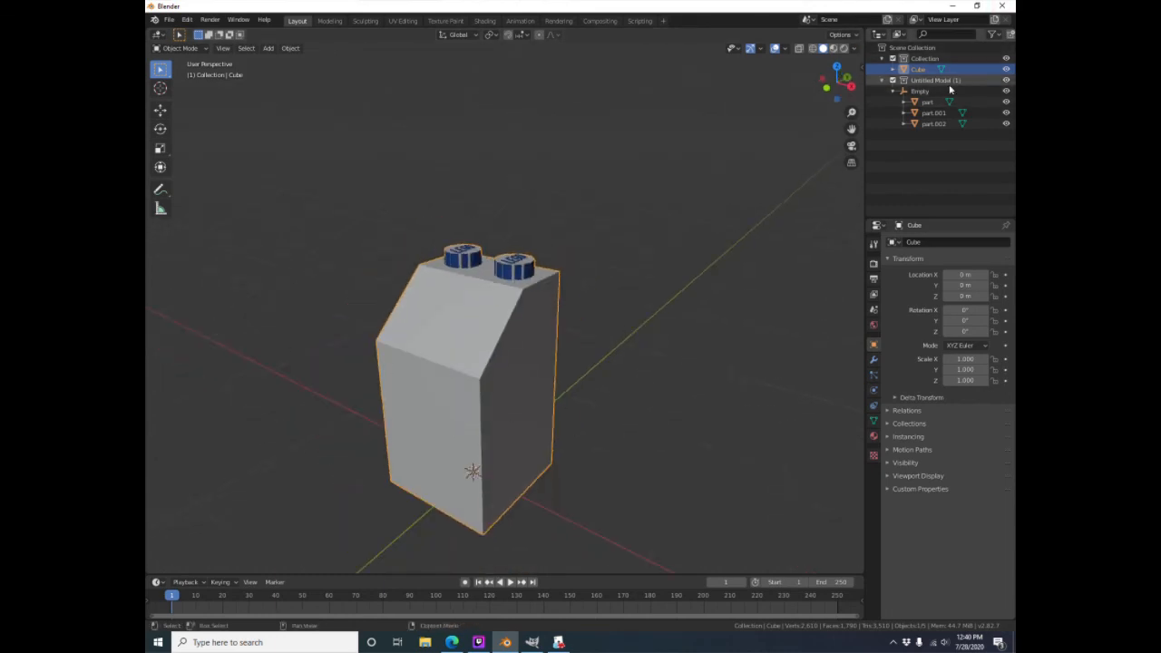
click(1005, 79)
Apply Shade Smooth to the Cube object, deselect it and inspect its shading
middle_drag(629, 365, 454, 376)
middle_drag(520, 330, 490, 336)
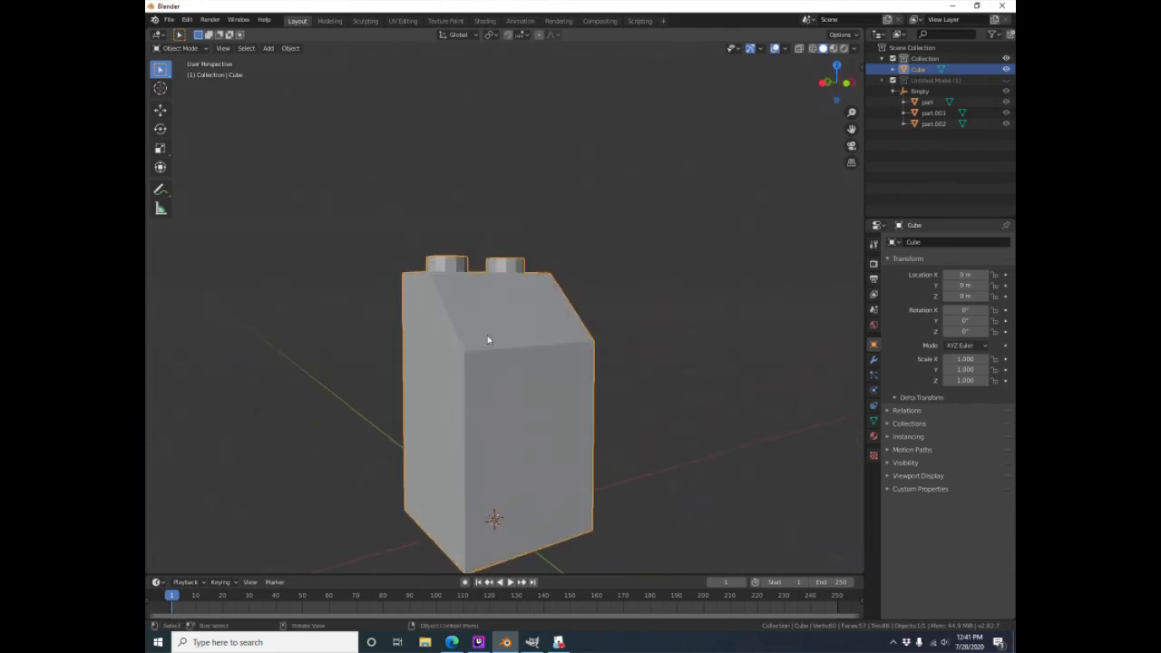
middle_drag(629, 388, 557, 481)
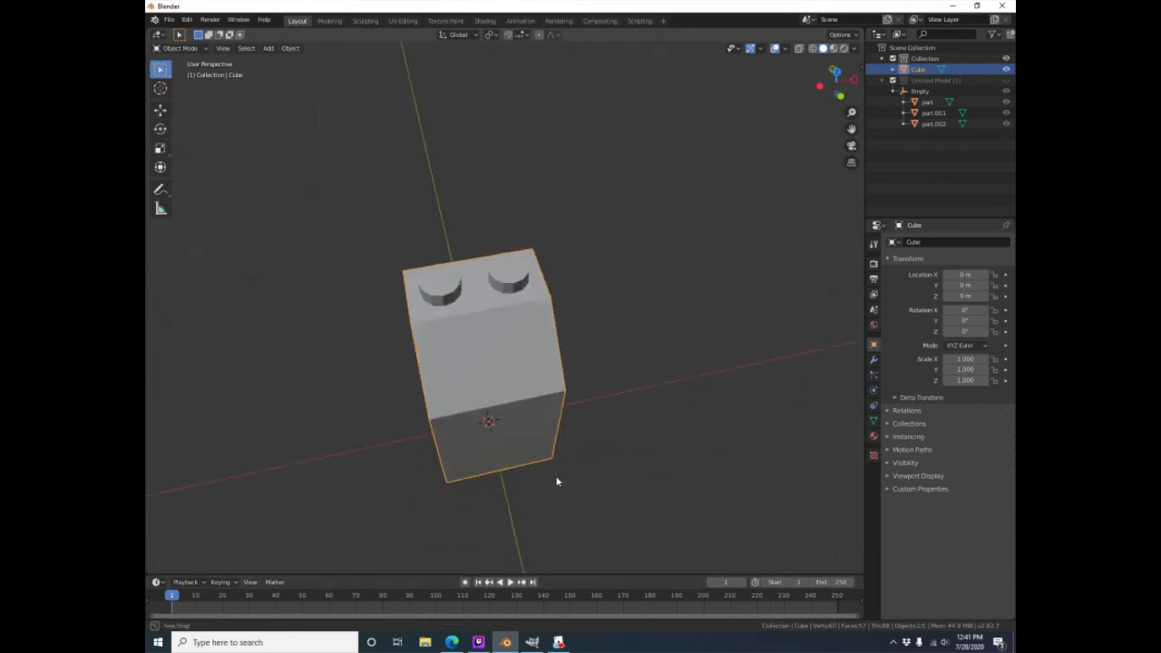
click(291, 49)
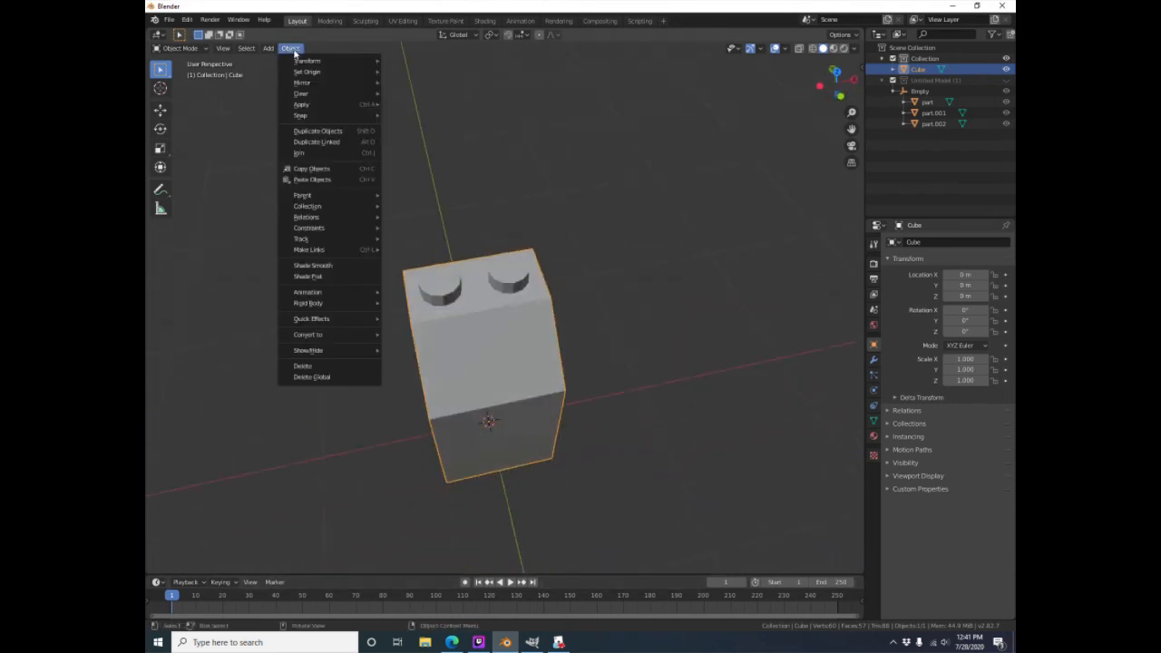
click(348, 264)
click(607, 441)
middle_drag(607, 440, 525, 284)
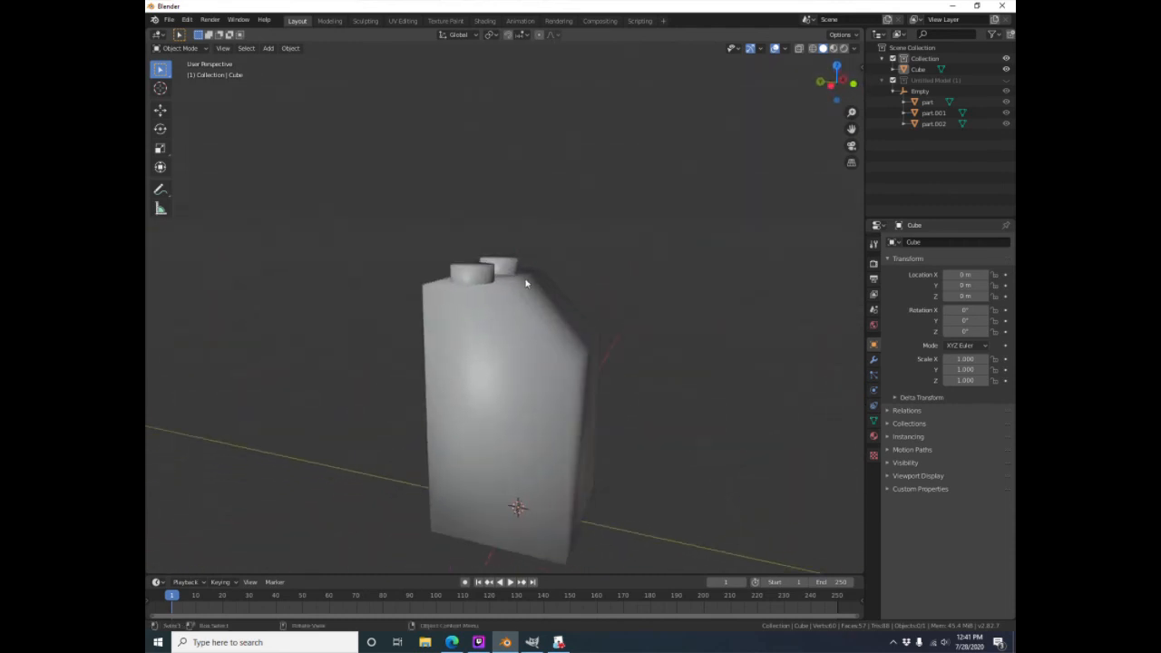
middle_drag(536, 349, 532, 420)
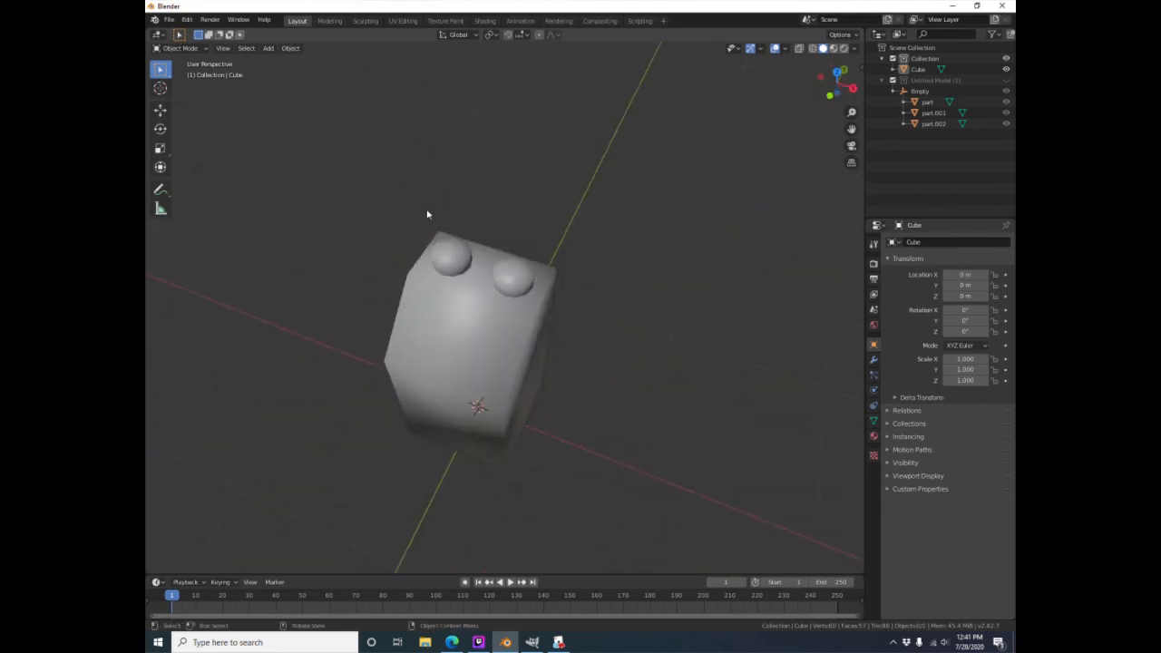
Enter Edit Mode on the Cube object and switch to edge selection
click(179, 49)
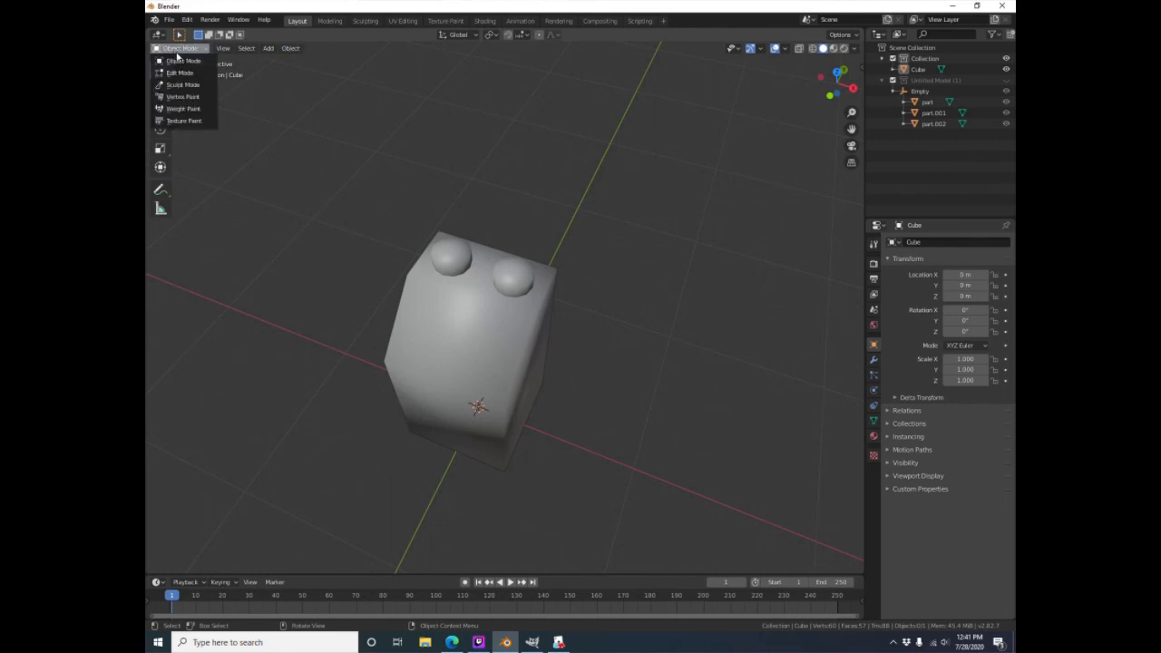
click(423, 272)
key(Tab)
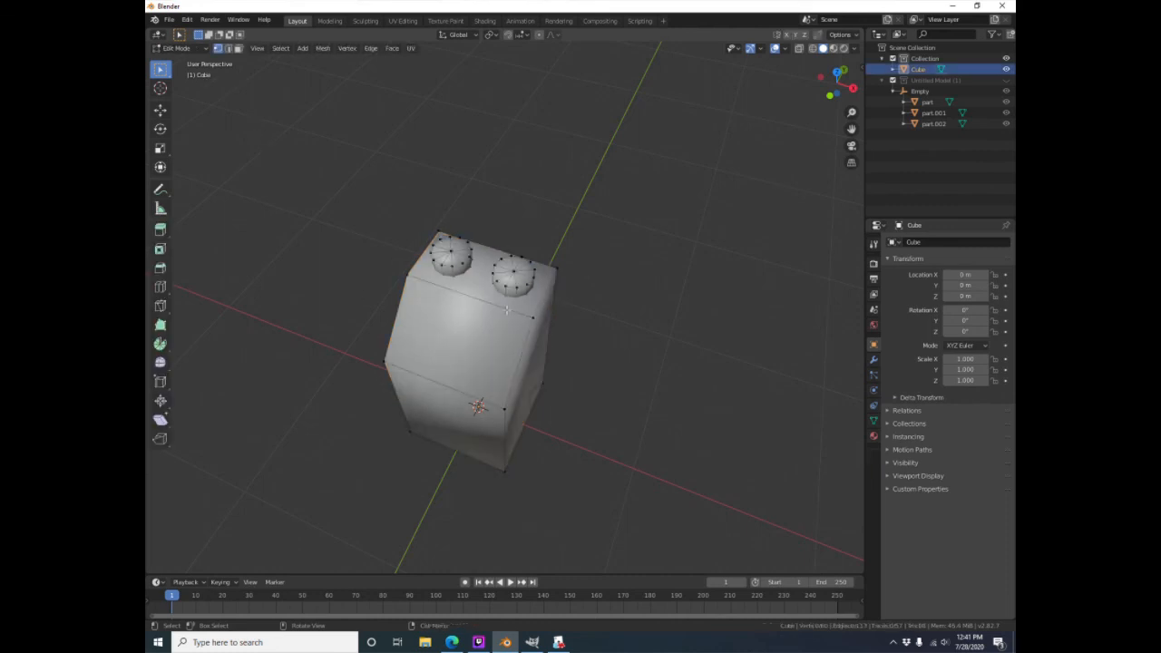
click(227, 48)
scroll(544, 303, up, 3)
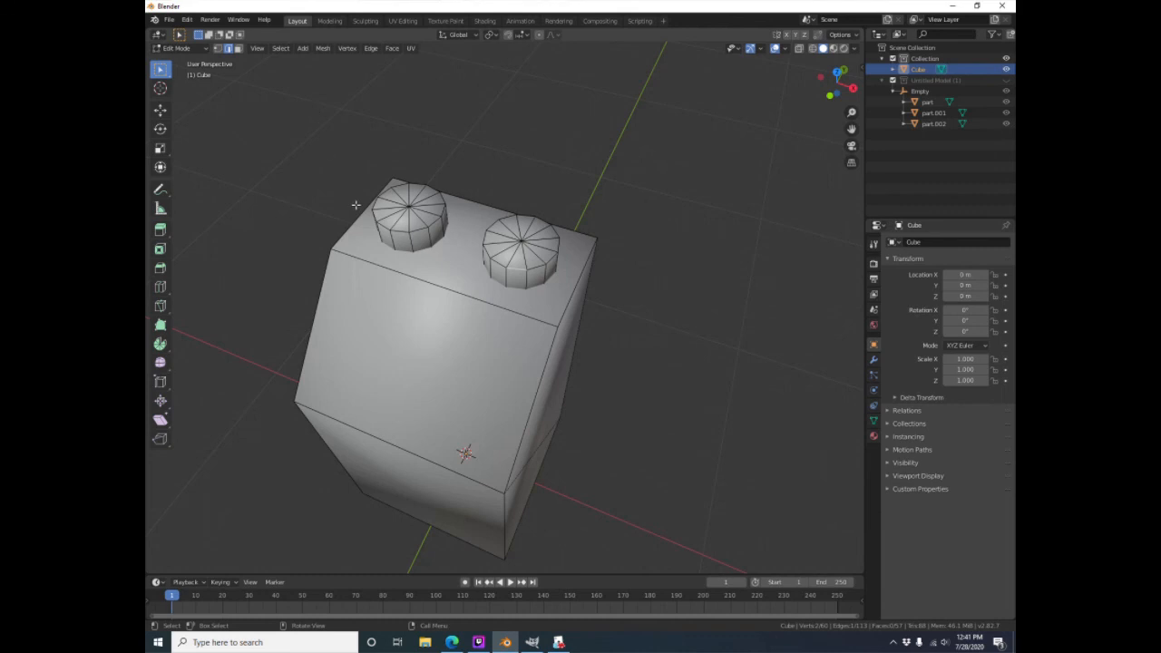
Pick one top rim edge on each stud and expand the selection to their full edge loops
ctrl+click(401, 229)
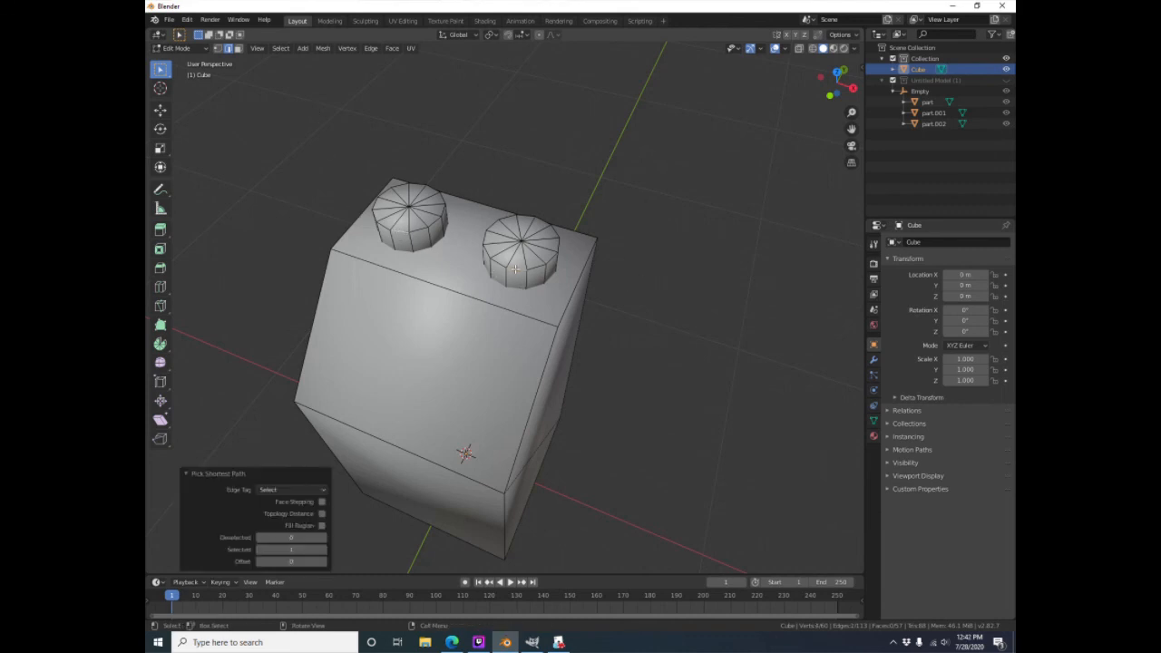
click(283, 50)
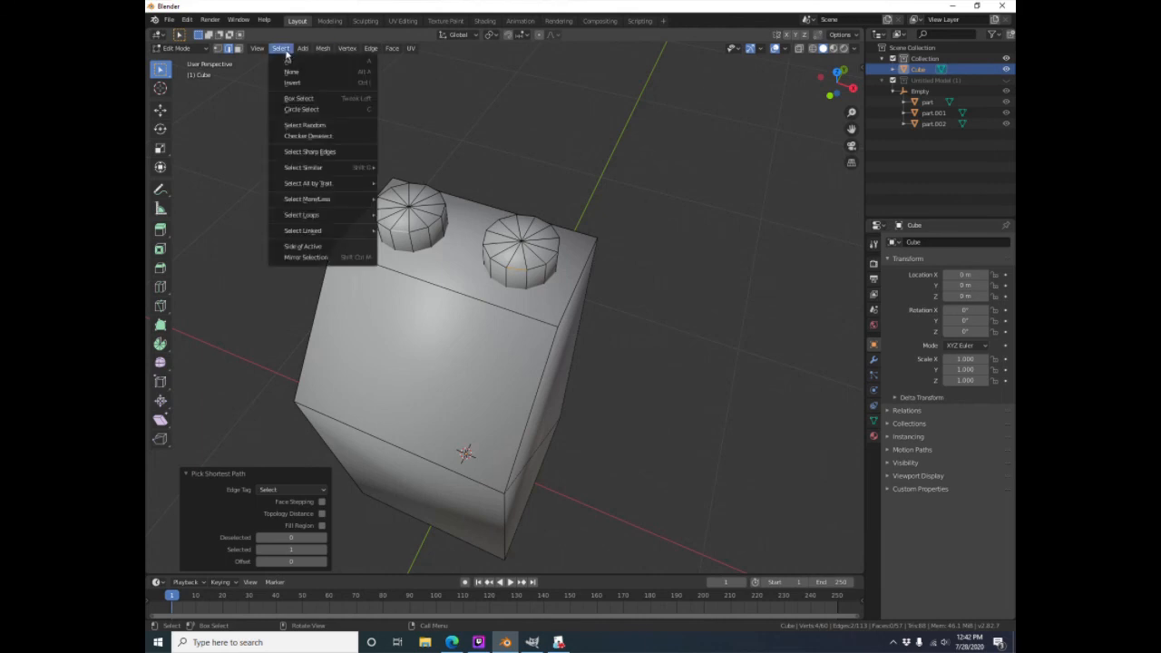
mouse_move(350, 218)
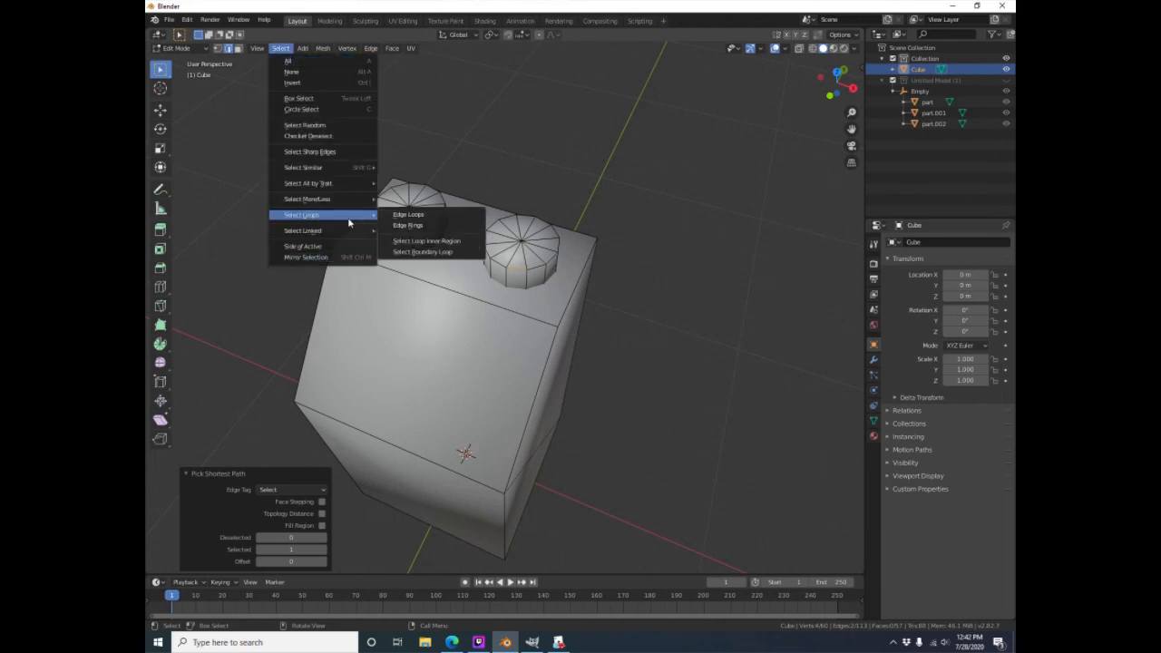
click(409, 215)
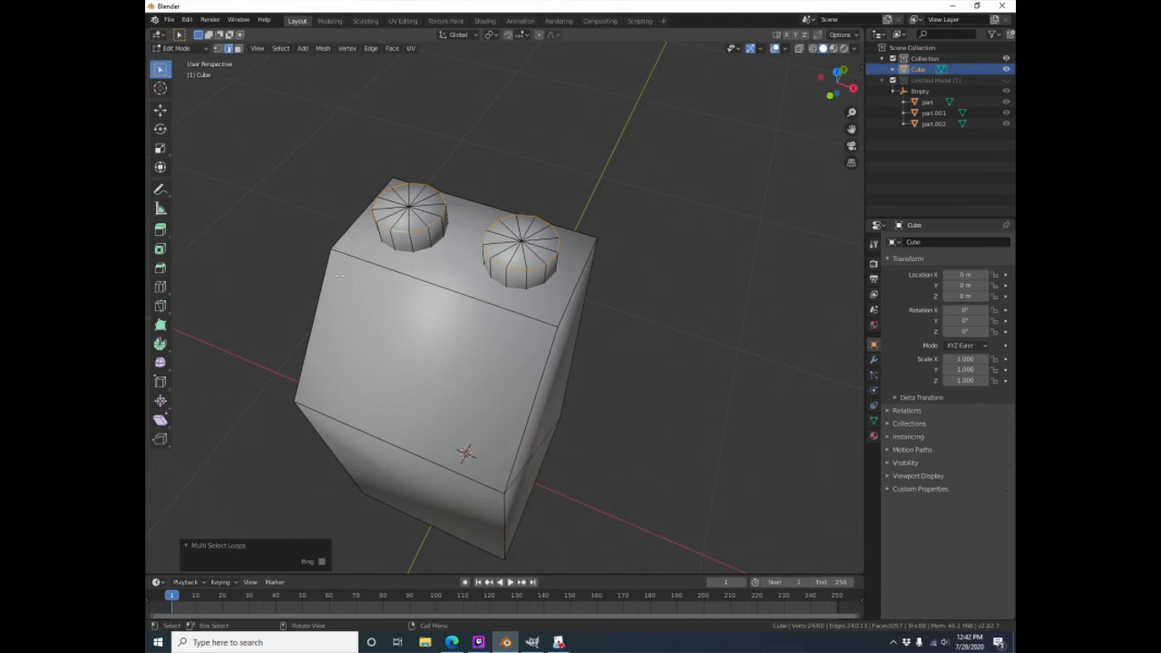
Add the edges around the brick's sloped and top faces, plus adjoining vertical and bottom edges of the body, to the selection
ctrl+click(418, 388)
ctrl+click(417, 455)
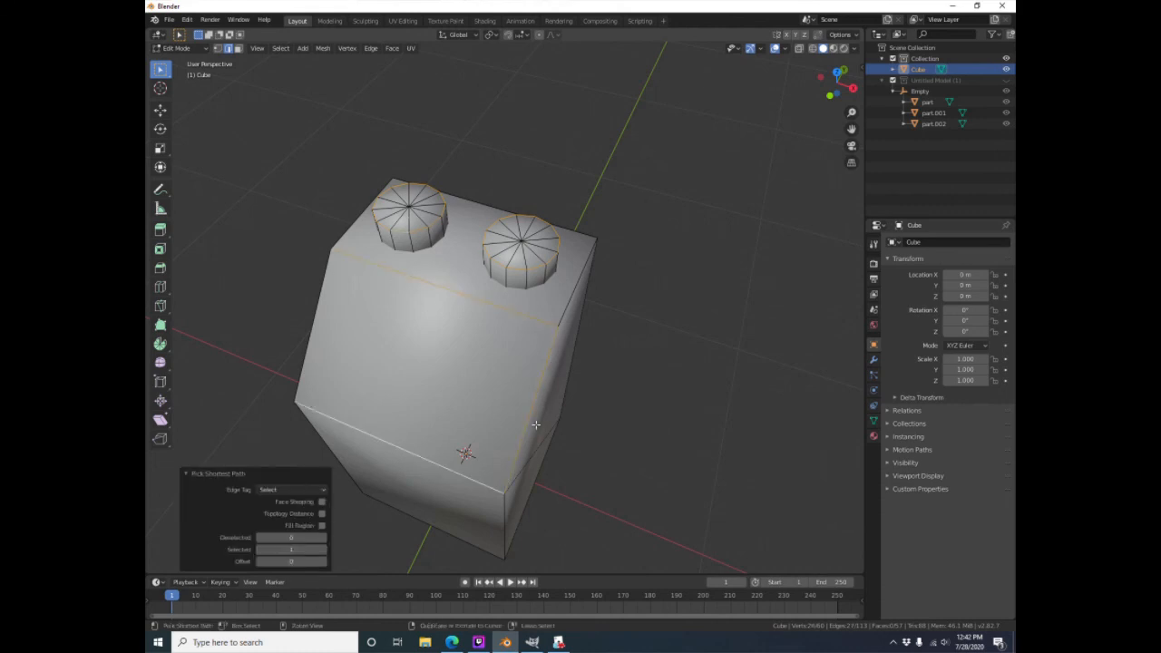
ctrl+click(325, 293)
shift+click(348, 227)
shift+click(467, 201)
middle_drag(636, 372, 587, 353)
shift+click(593, 354)
shift+click(499, 537)
shift+click(381, 487)
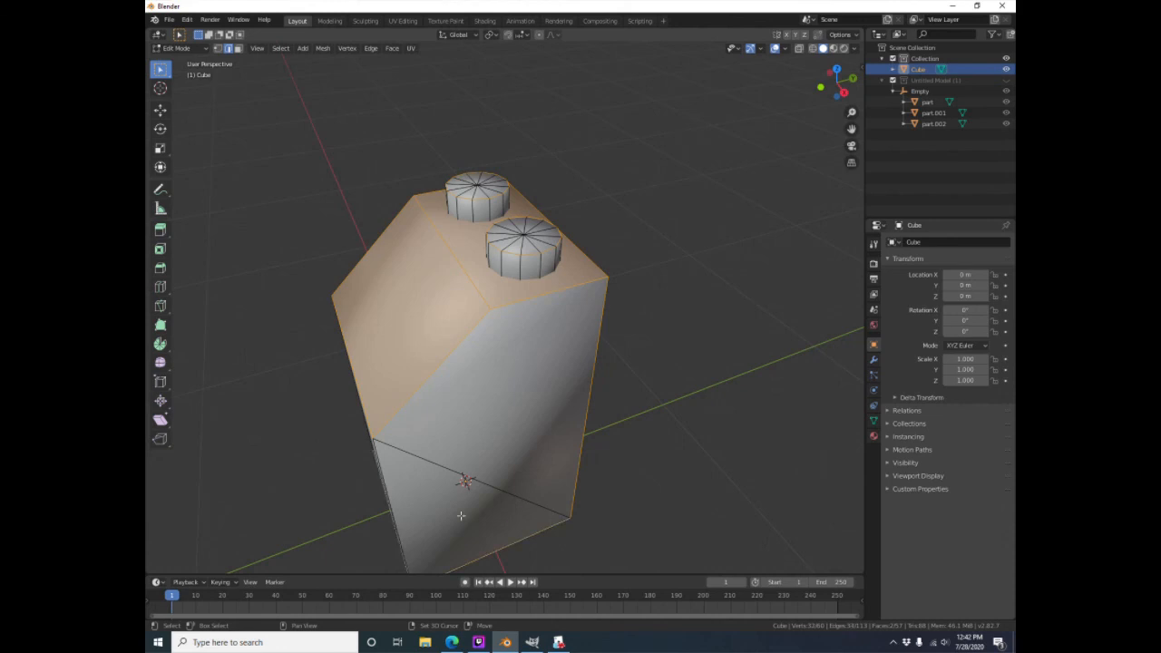
Add the remaining vertical and bottom outline edges of the brick body to the selection, leaving out the diagonal side edges
middle_drag(382, 487, 372, 440)
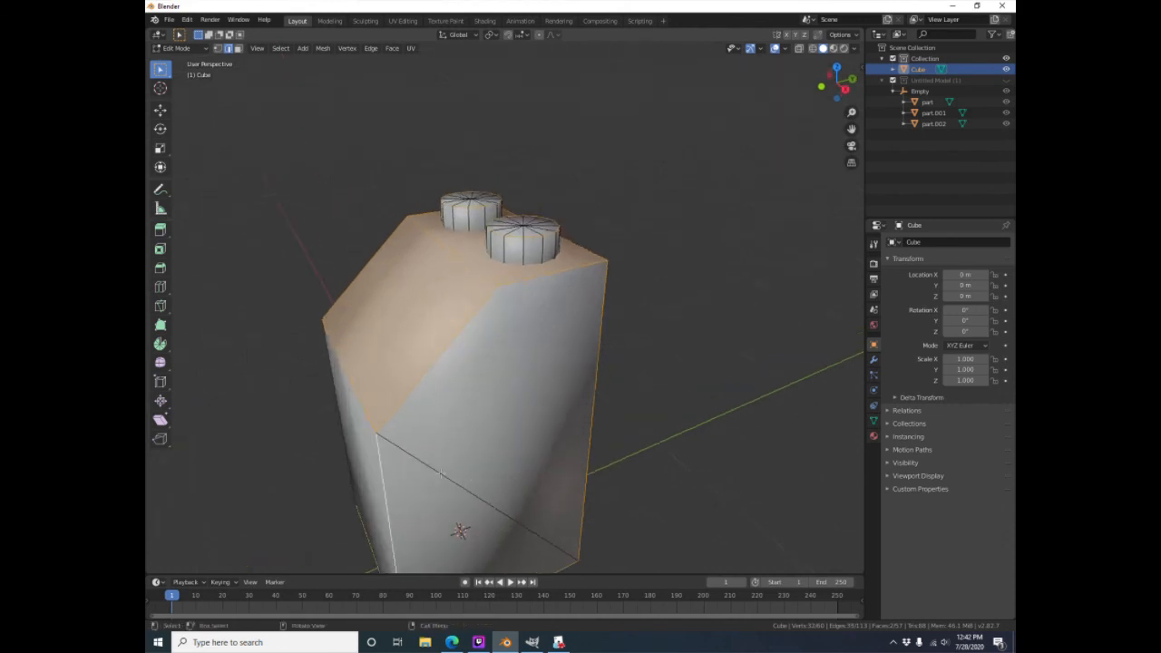
middle_drag(450, 454, 562, 426)
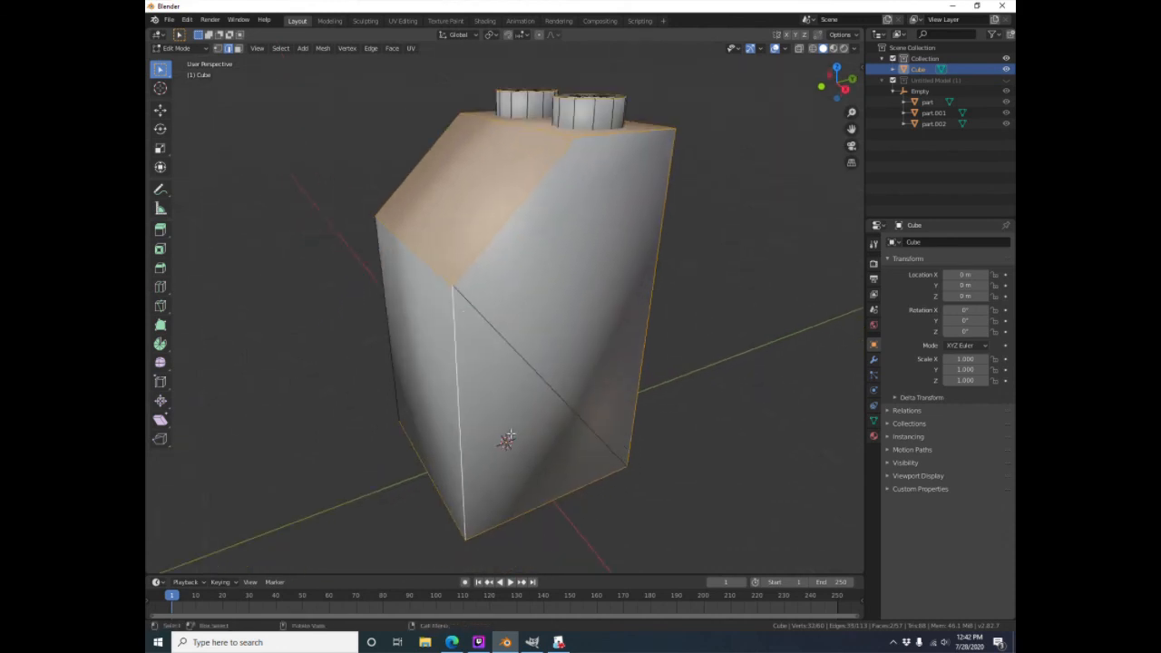
middle_drag(423, 432, 594, 481)
shift+click(505, 484)
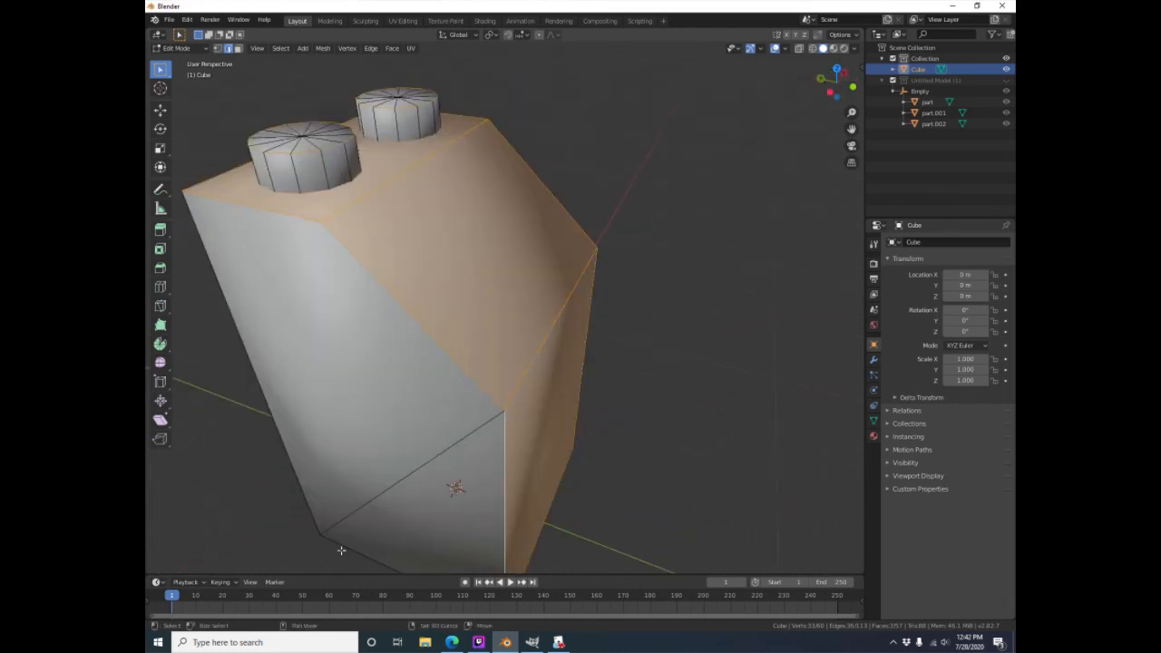
shift+click(281, 432)
middle_drag(363, 443, 674, 474)
scroll(454, 434, down, 3)
shift+click(457, 476)
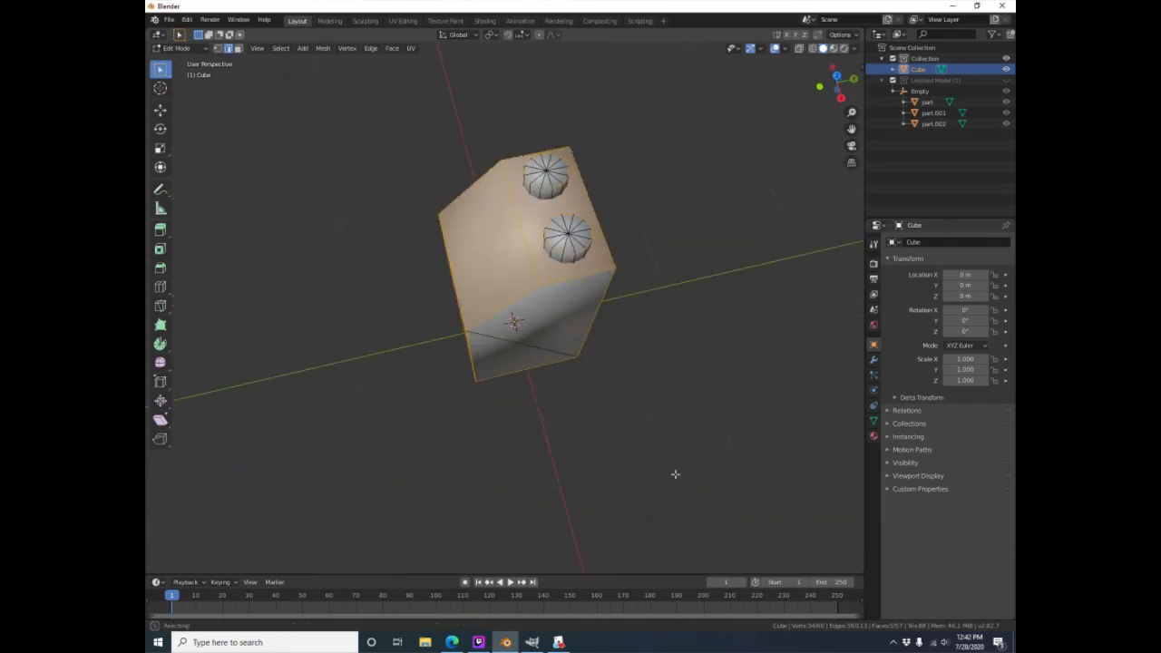
Mark the selected edges as sharp and return to Object Mode
click(372, 48)
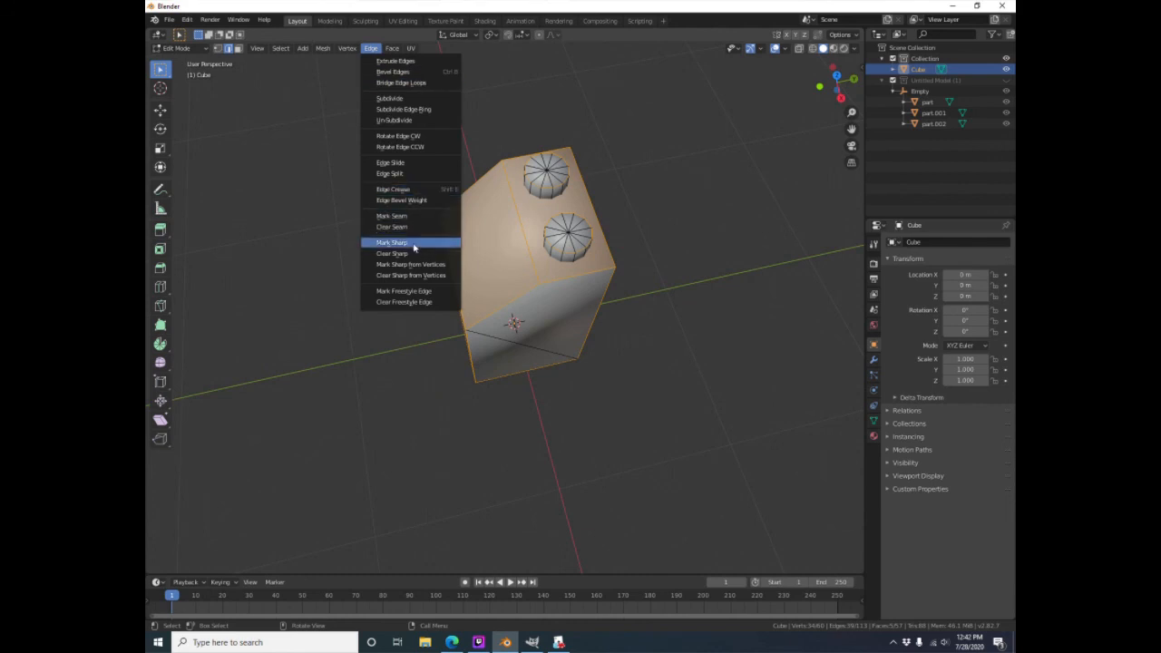
click(416, 234)
click(177, 49)
click(181, 61)
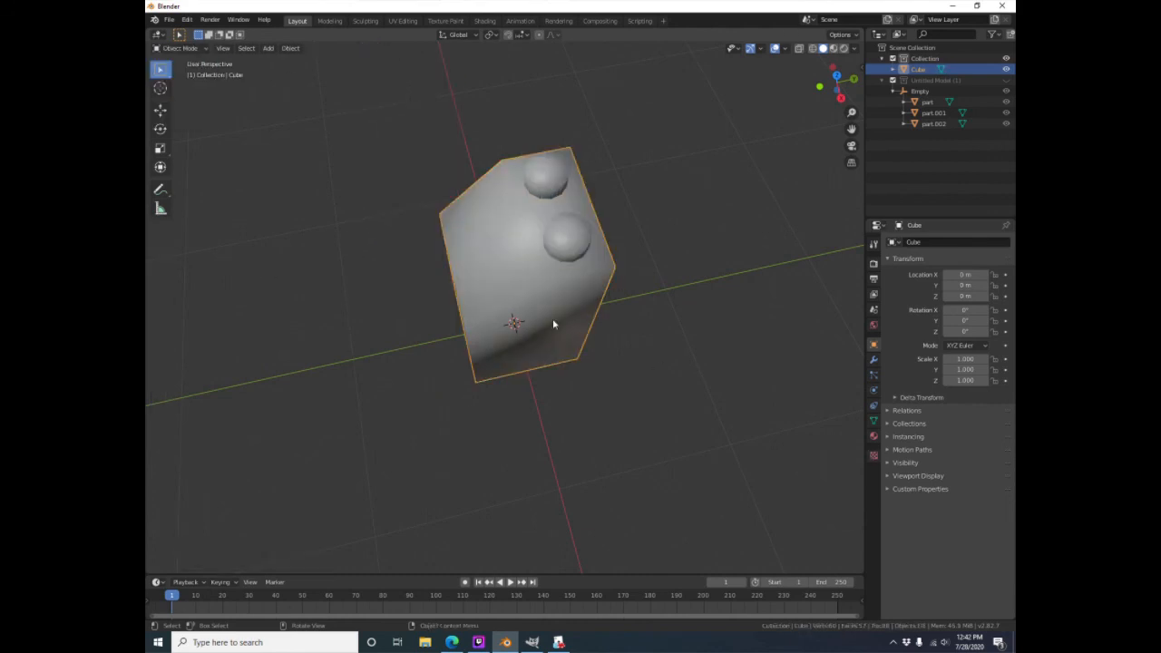
middle_drag(423, 359, 580, 353)
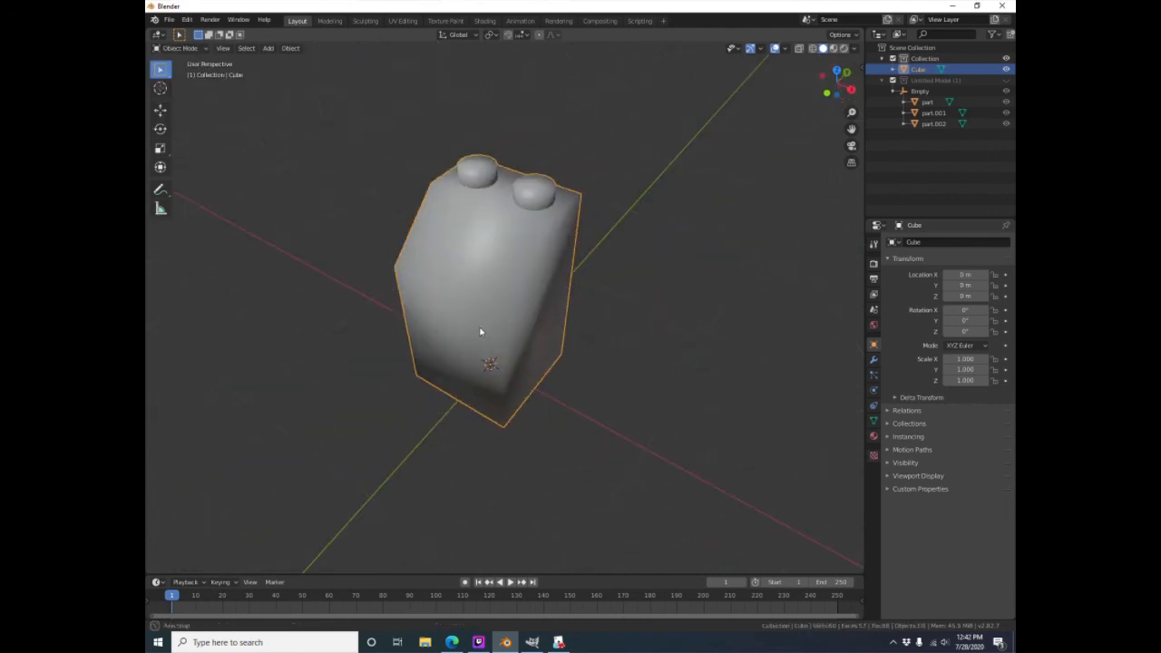
Add an Edge Split modifier to the Cube and turn off Edge Angle so it splits only at Sharp Edges
click(874, 361)
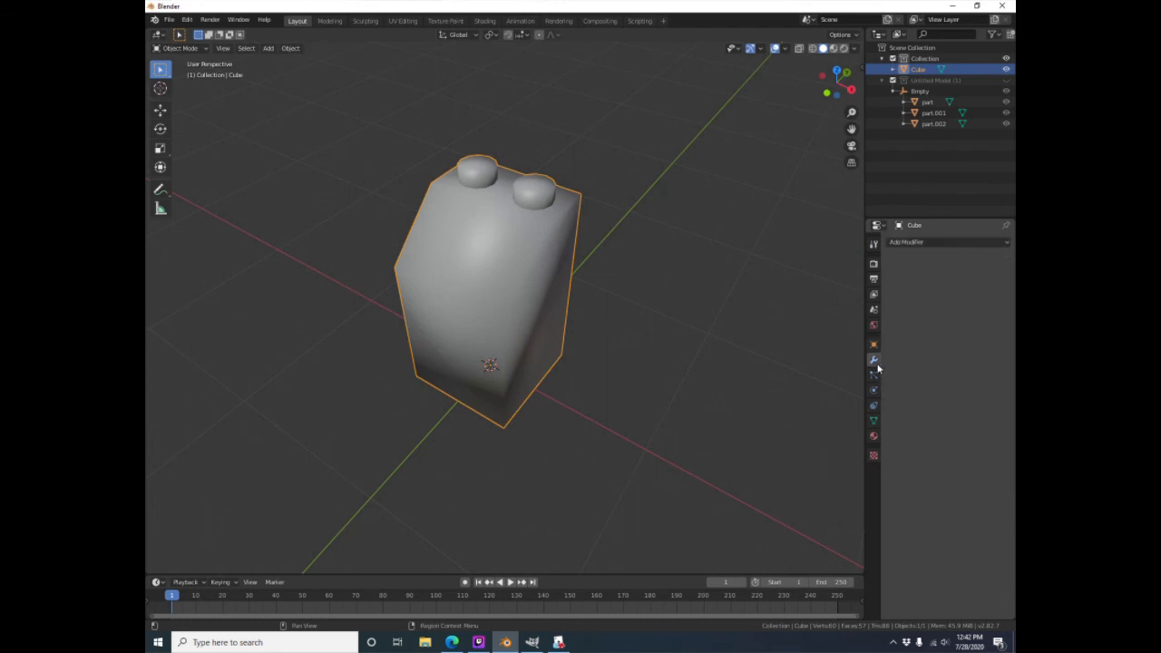
click(935, 242)
click(933, 242)
click(927, 242)
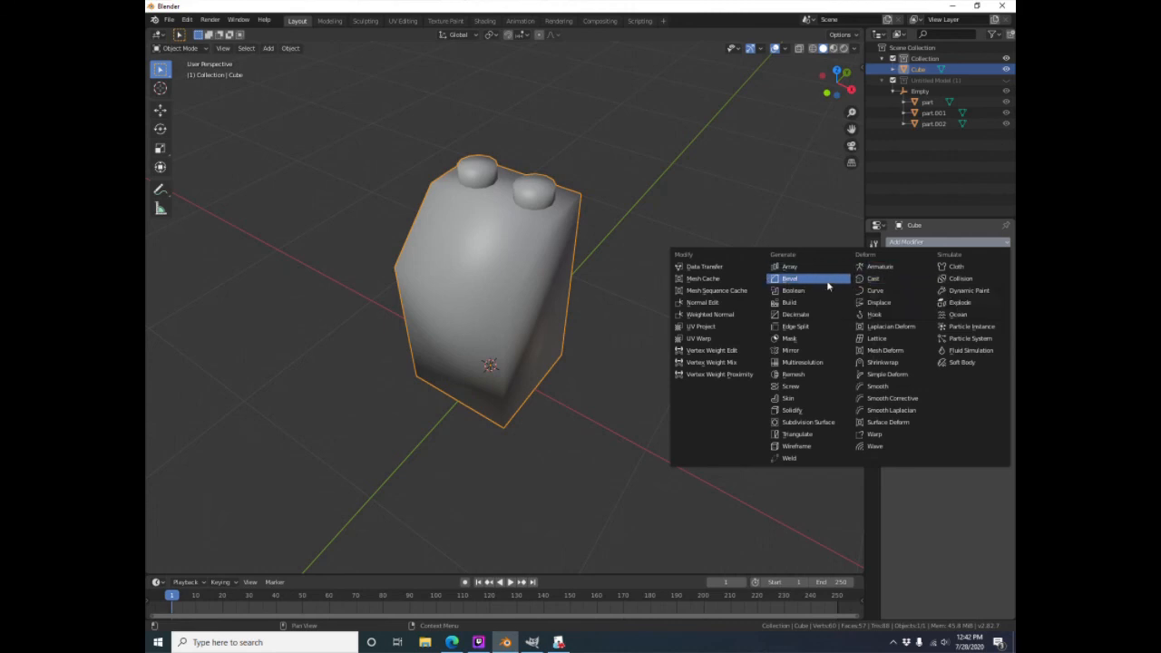
click(832, 328)
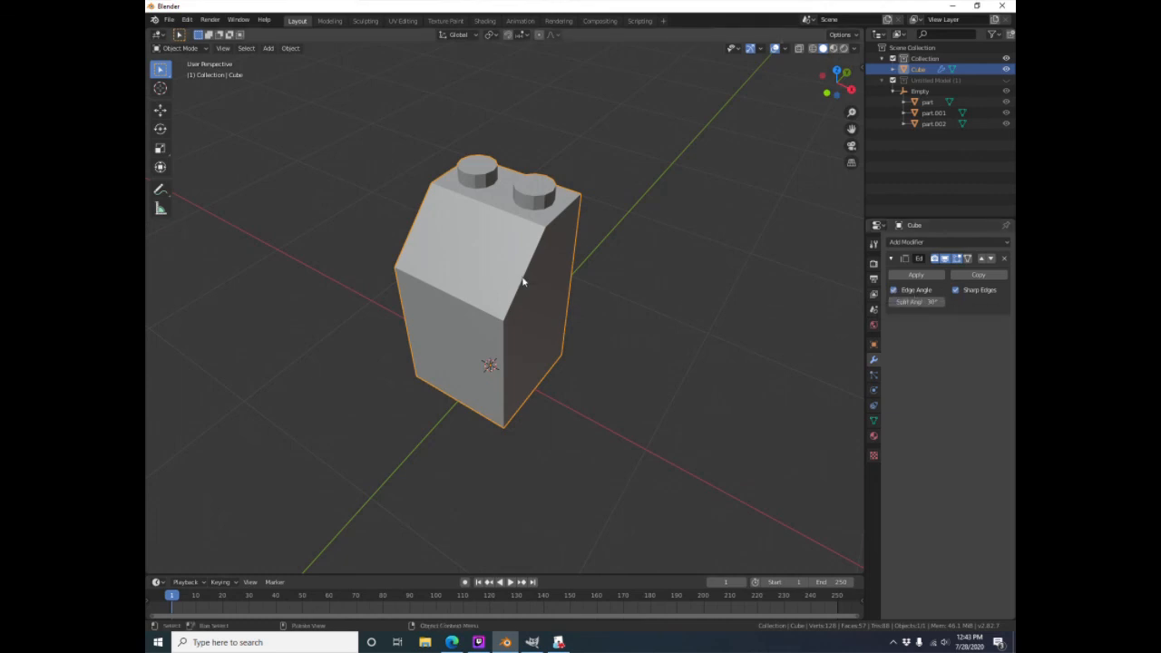
click(921, 292)
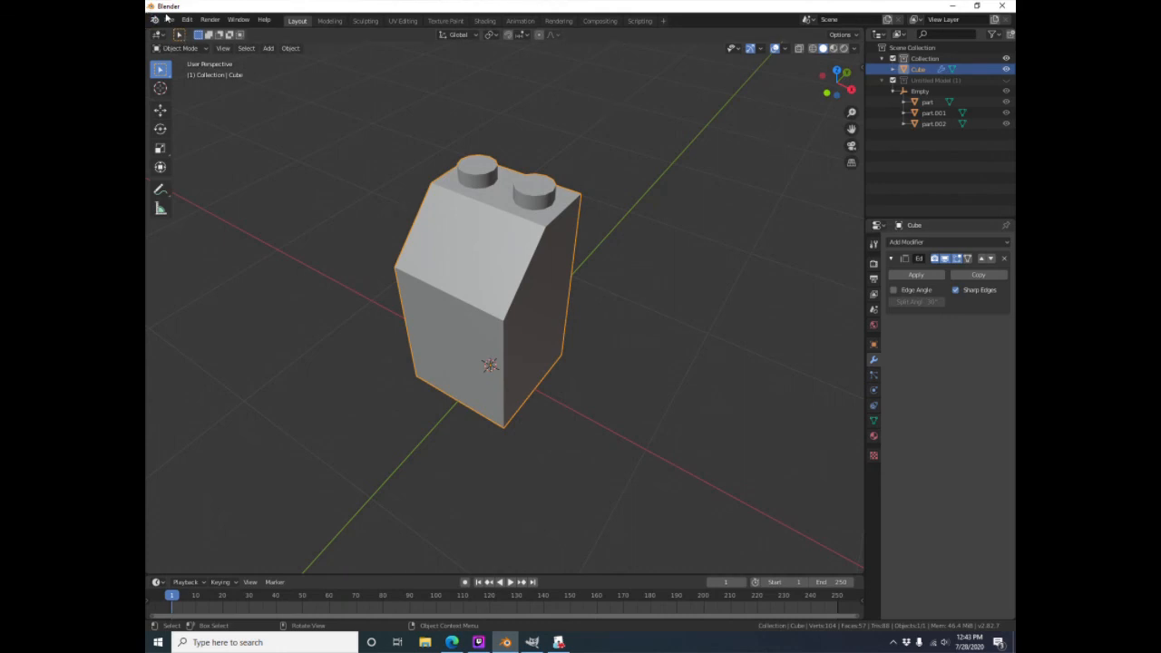
click(168, 19)
mouse_move(208, 166)
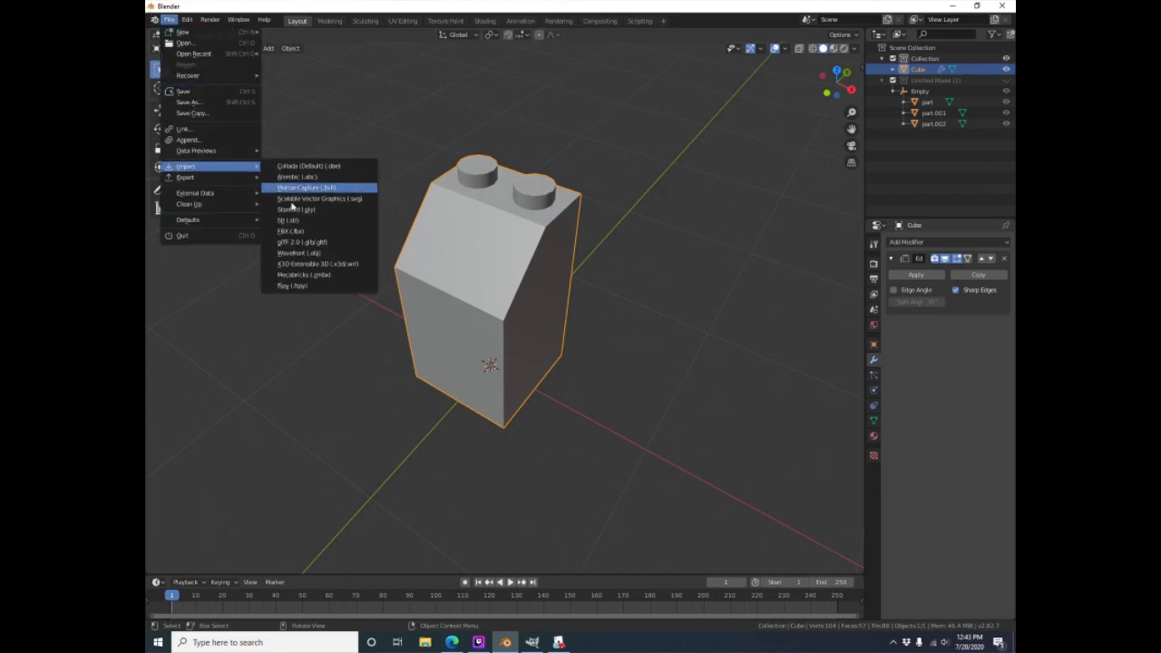
click(322, 251)
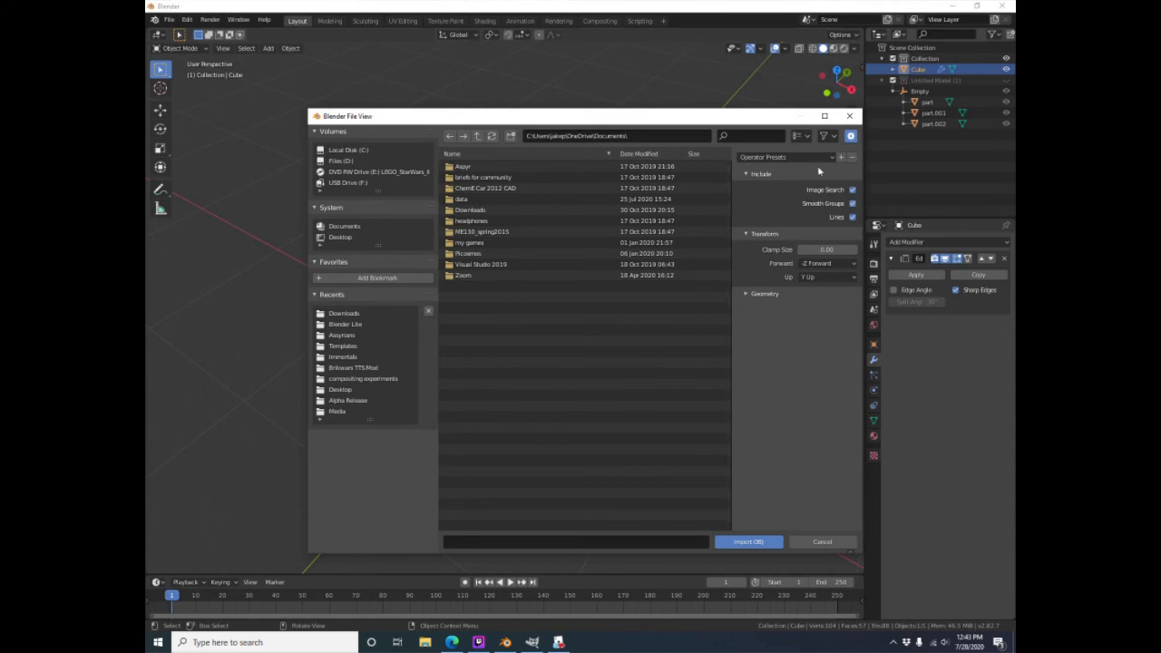
click(803, 541)
Export only the selected brick to Downloads as computer_sharp.obj, with modifiers applied and Smooth Groups enabled
click(169, 19)
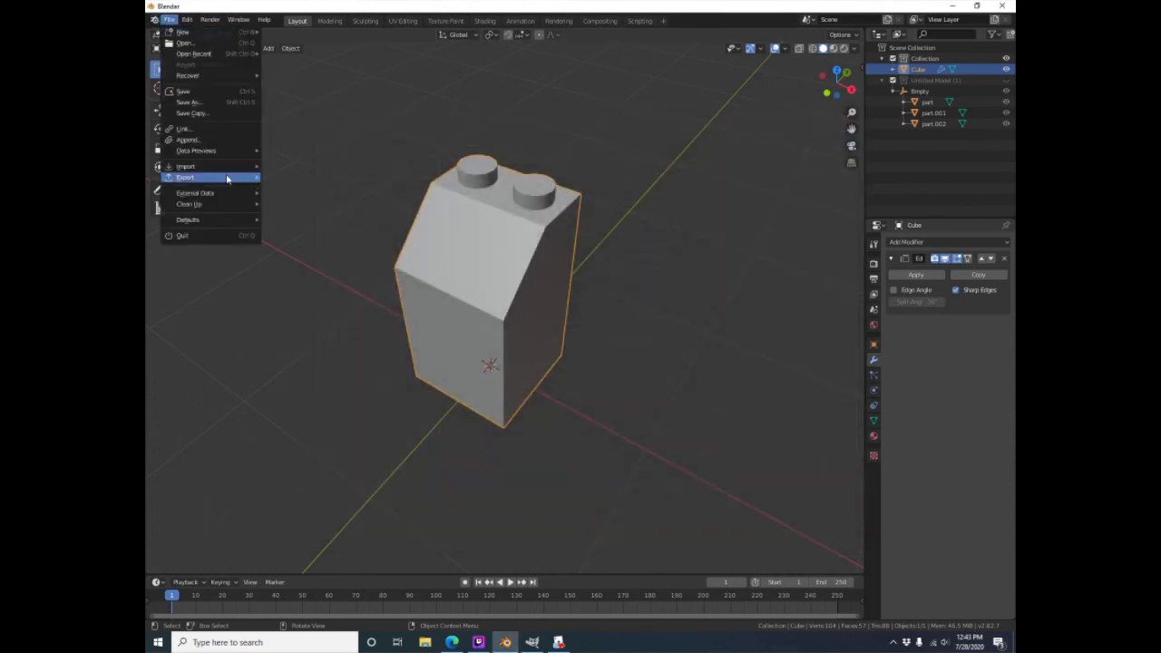
mouse_move(227, 176)
click(305, 264)
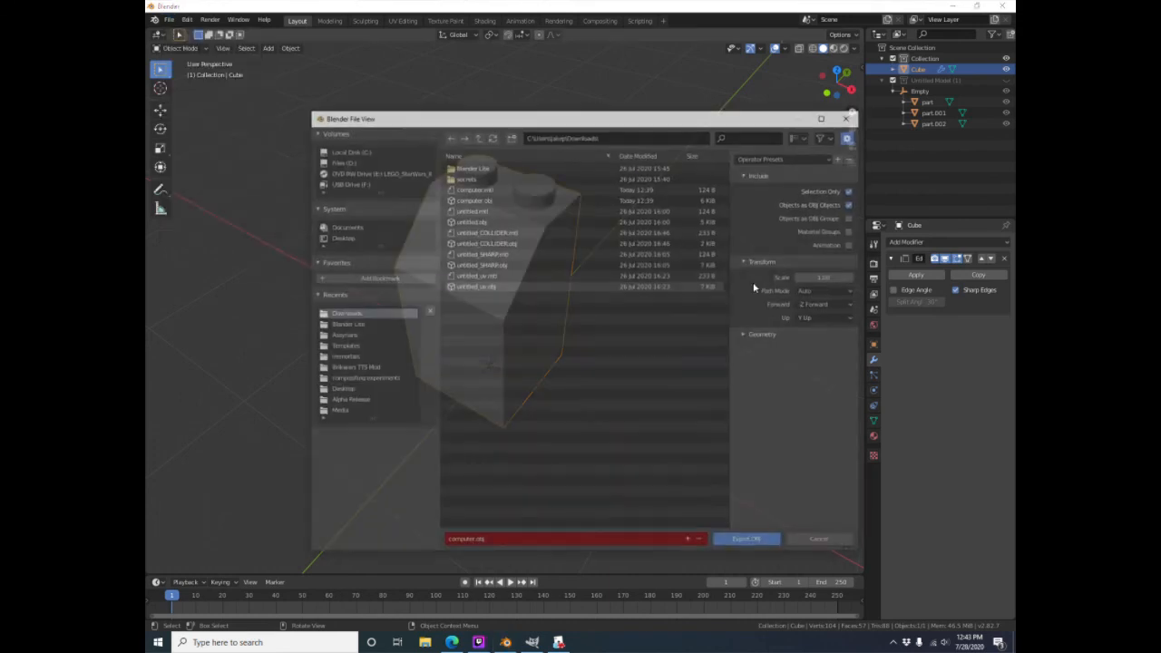
click(472, 543)
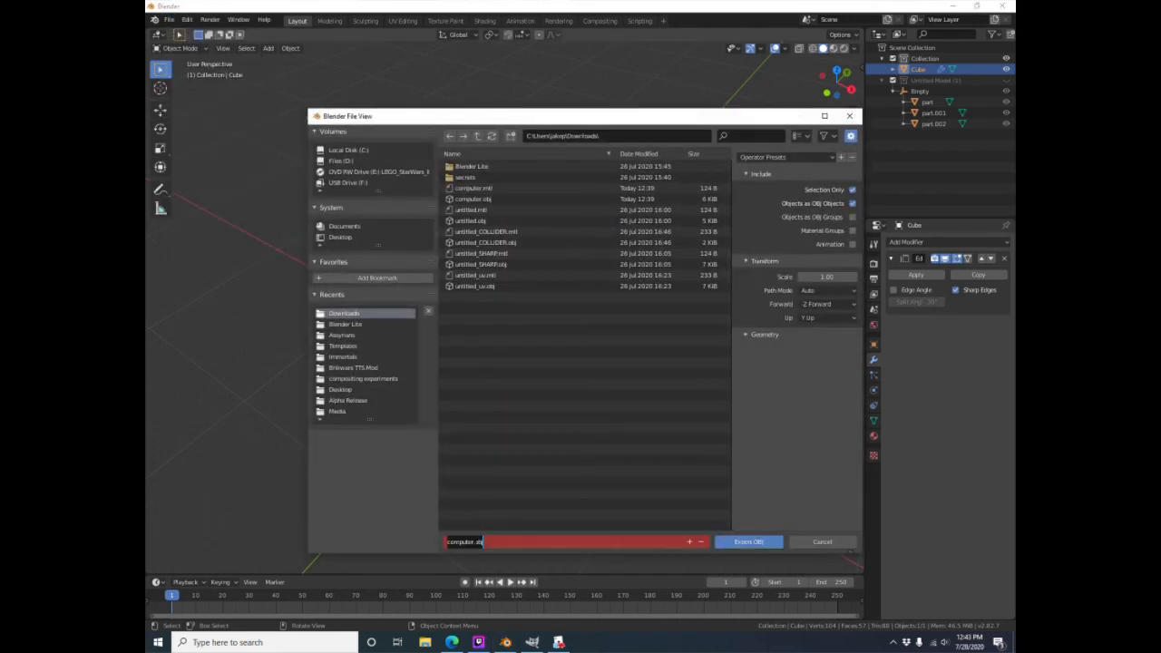
text(_sharp)
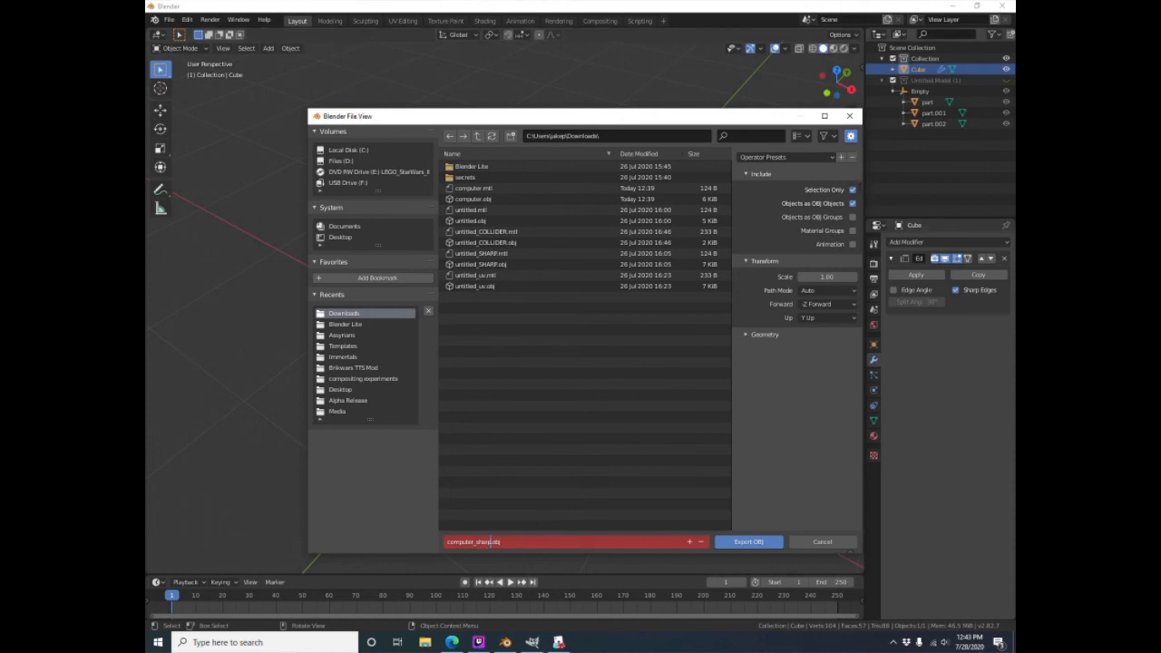
click(745, 337)
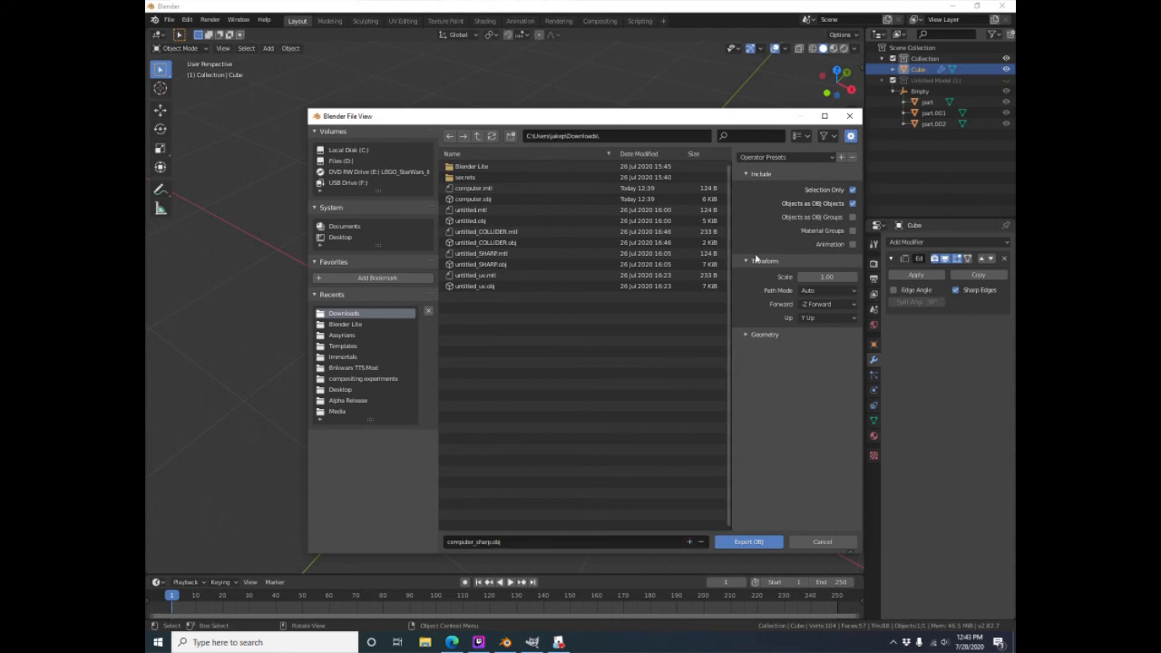
click(746, 334)
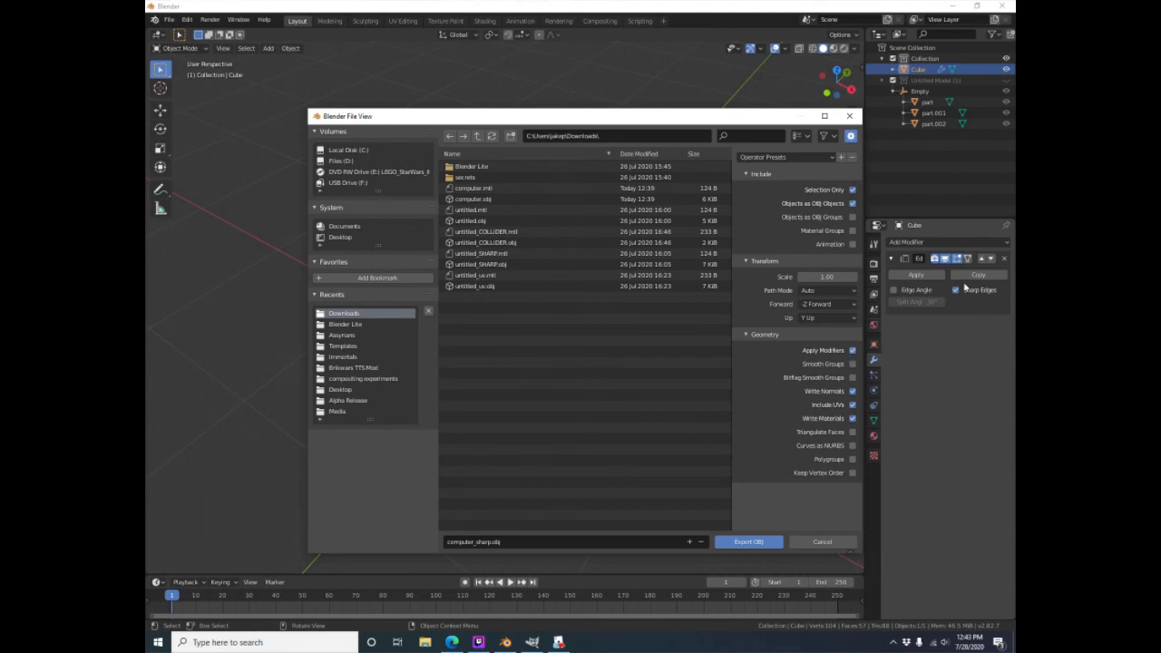
click(852, 364)
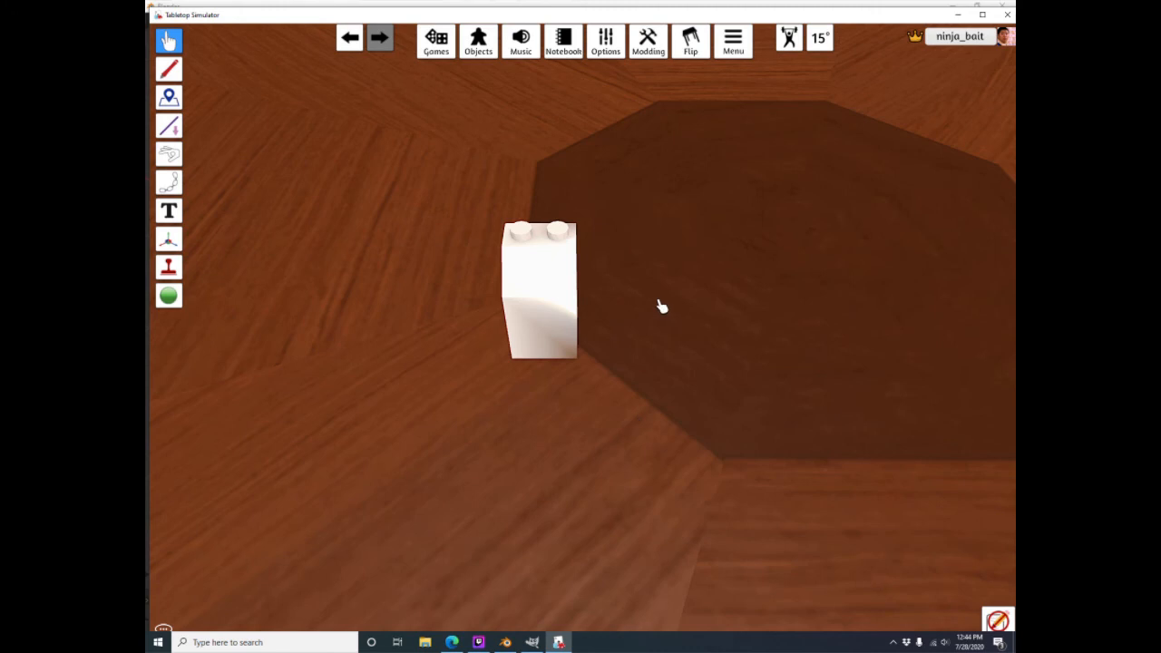
In Tabletop Simulator, duplicate the brick and import local file computer_sharp.obj as the copy's mesh, declining to update the matching object
drag(561, 299, 566, 312)
key(ctrl+v)
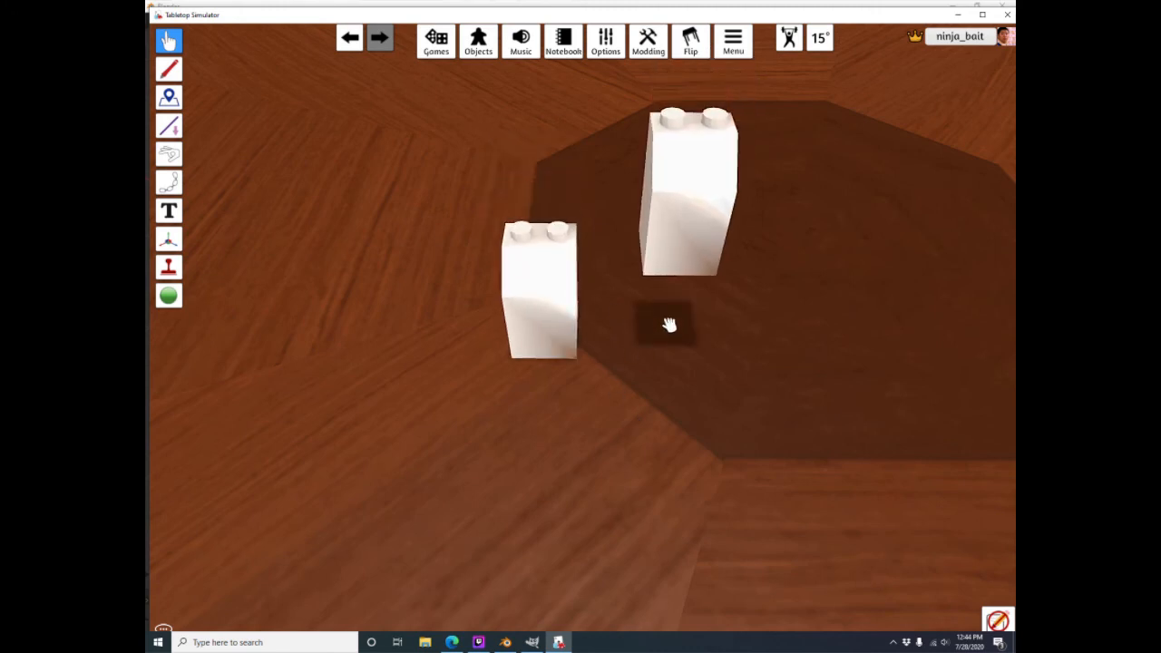
right_click(685, 292)
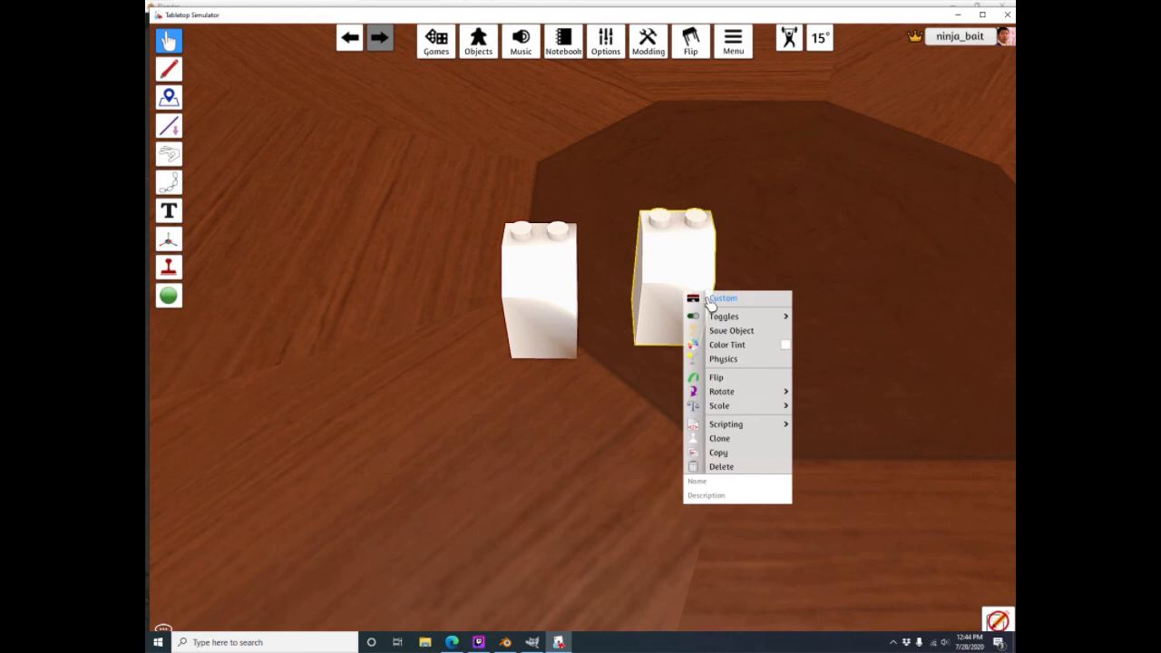
click(708, 299)
click(644, 245)
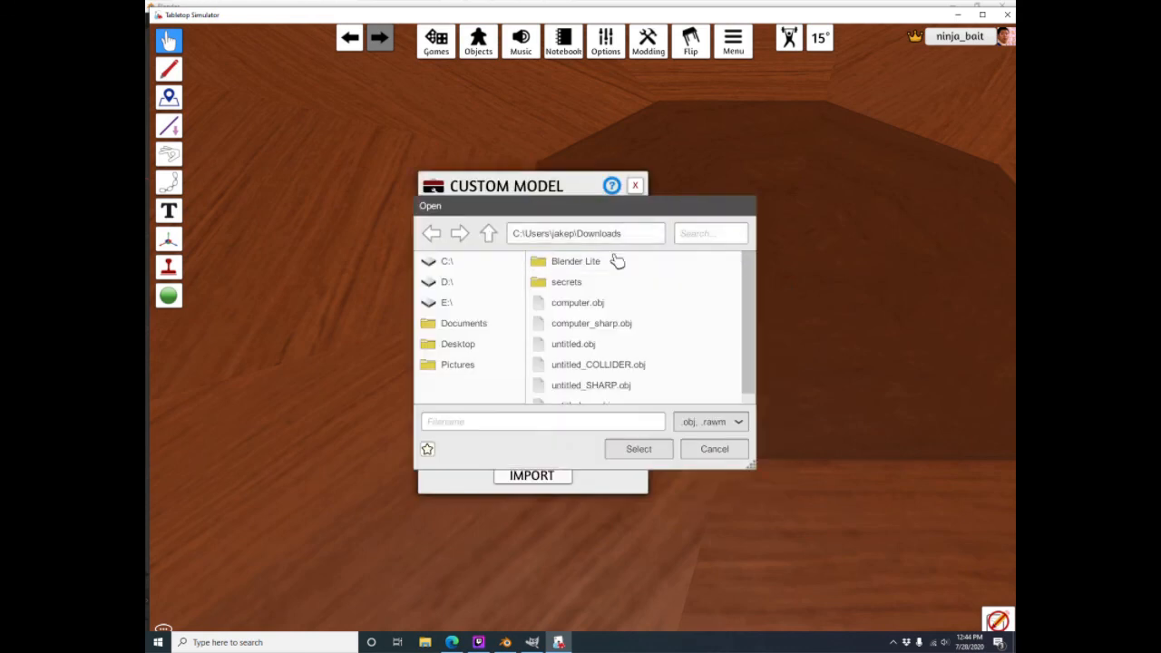
click(629, 333)
click(636, 448)
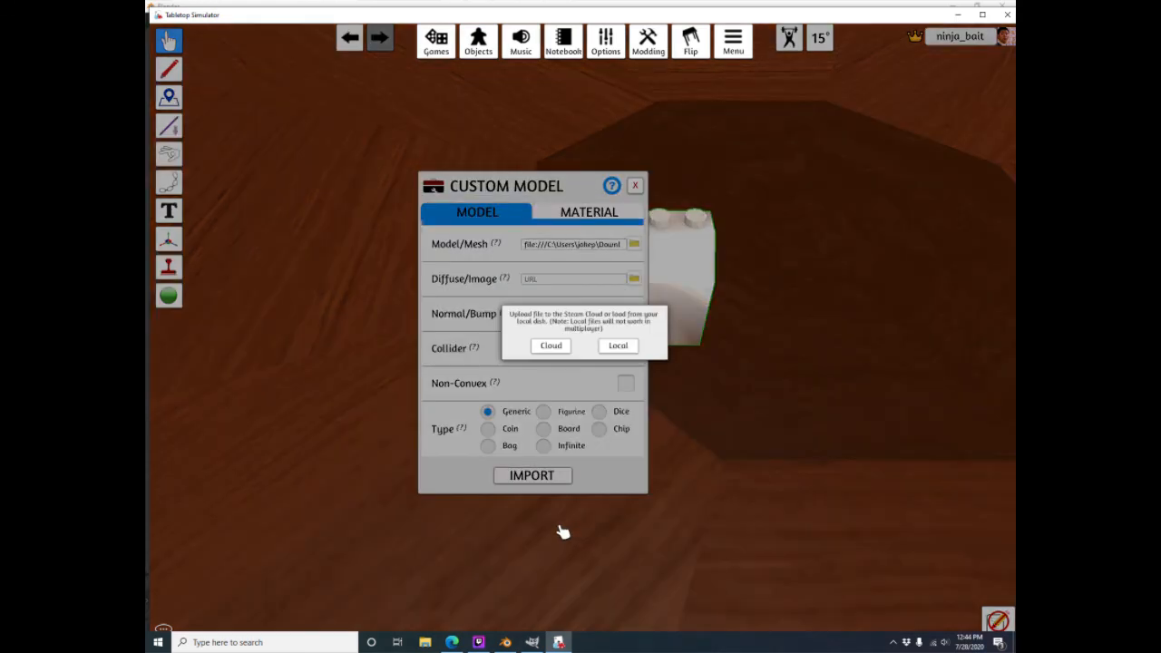
click(618, 345)
click(544, 476)
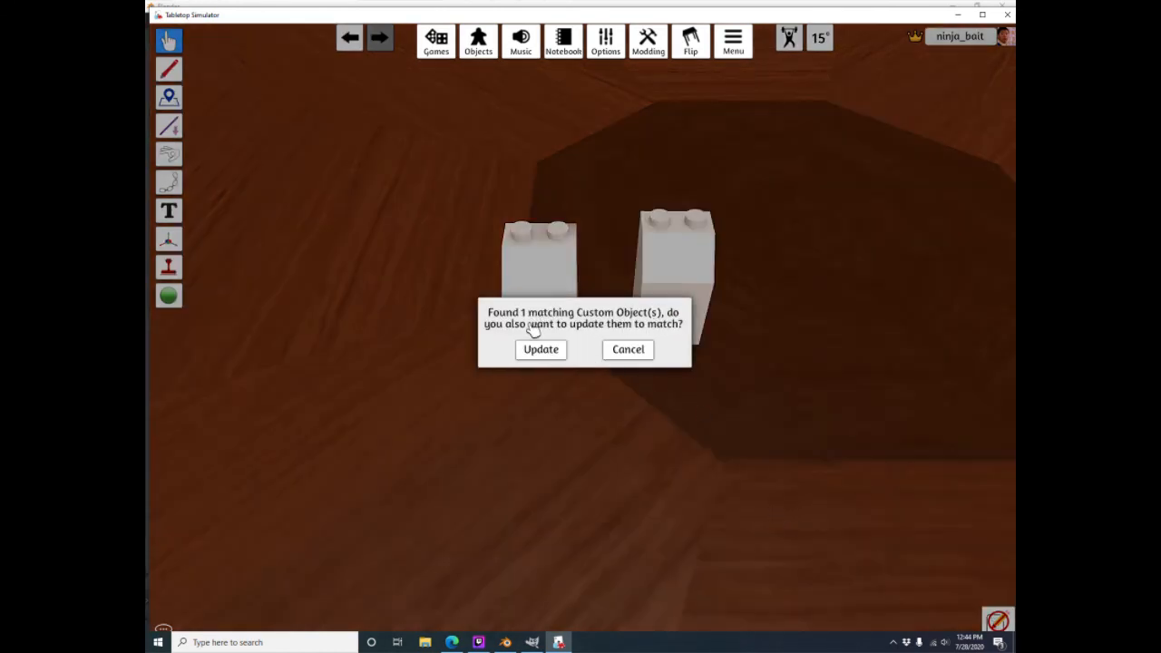
click(639, 354)
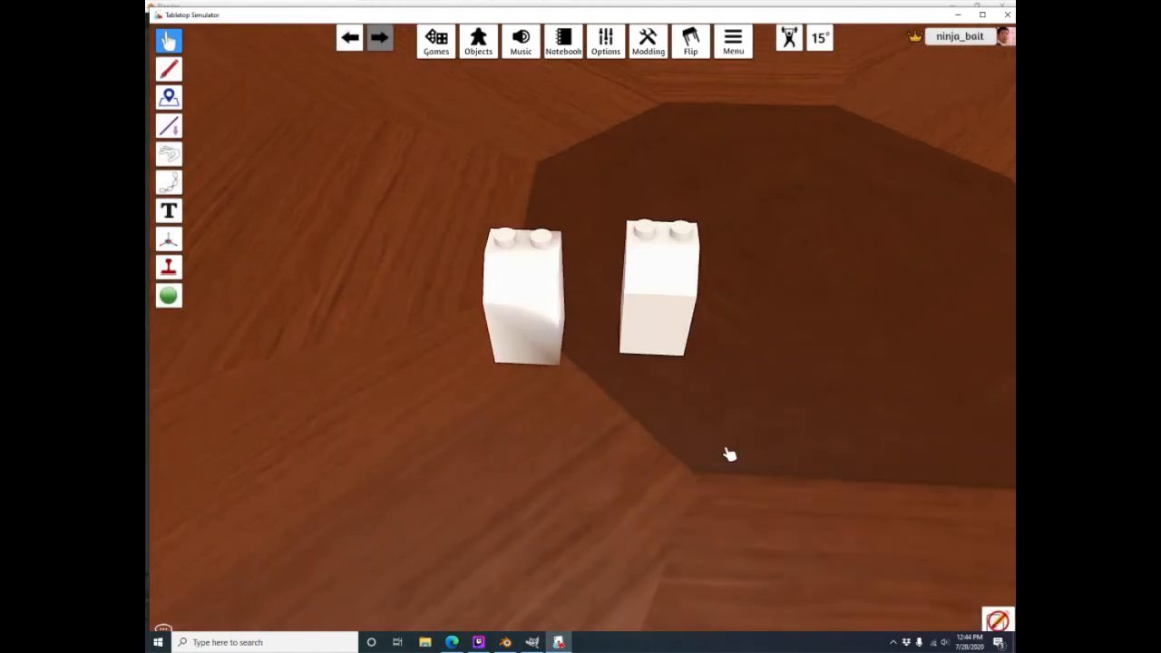
Compare the shading of the original brick and the sharp-edged copy from several sides
right_drag(729, 453, 694, 444)
key(w)
right_drag(546, 501, 623, 477)
key(s)
key(a)
key(w)
right_drag(623, 549, 753, 476)
key(w)
right_drag(681, 611, 663, 183)
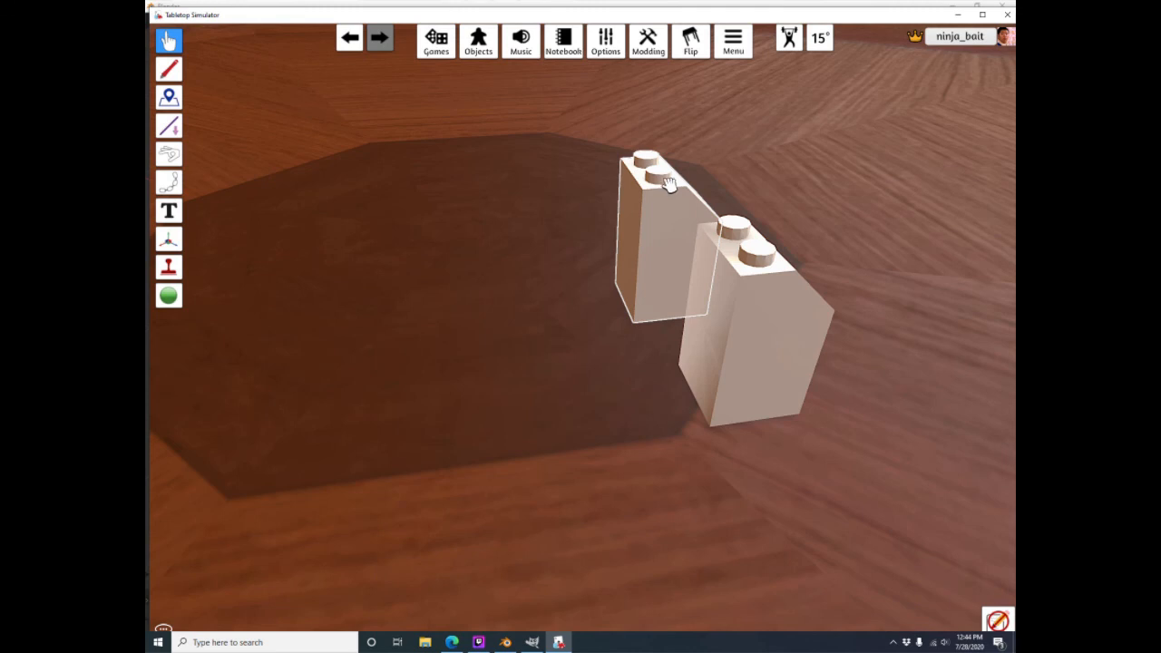
scroll(865, 431, down, 1)
scroll(865, 430, down, 2)
right_drag(865, 431, 720, 324)
key(a)
scroll(762, 407, up, 2)
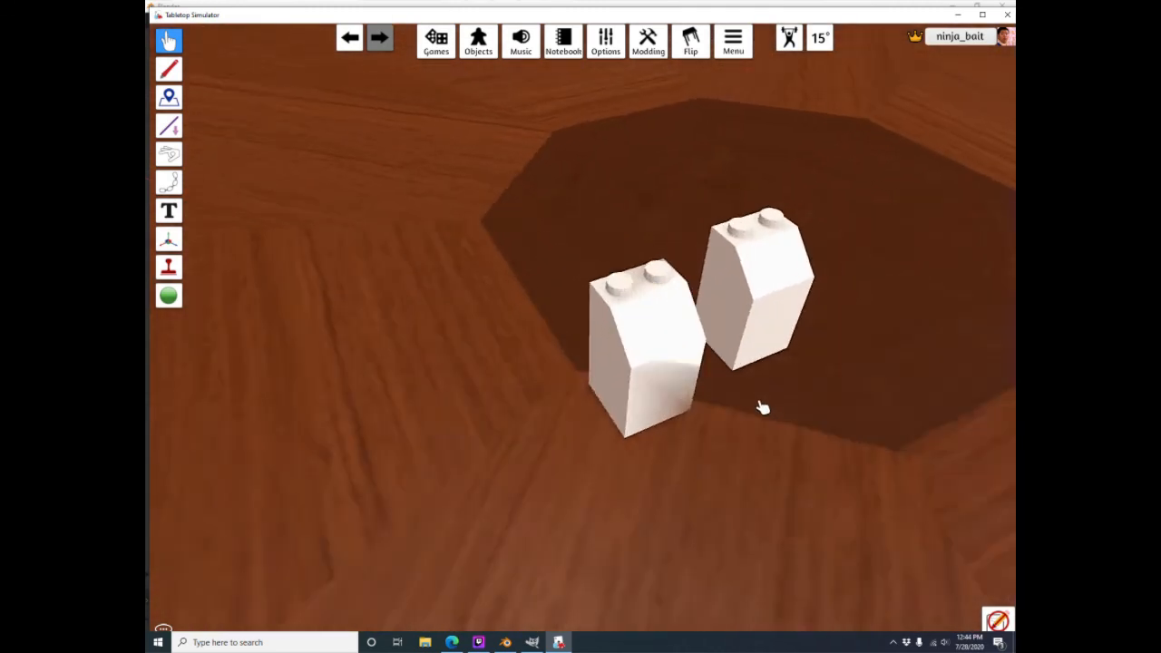
right_drag(763, 407, 661, 293)
key(d)
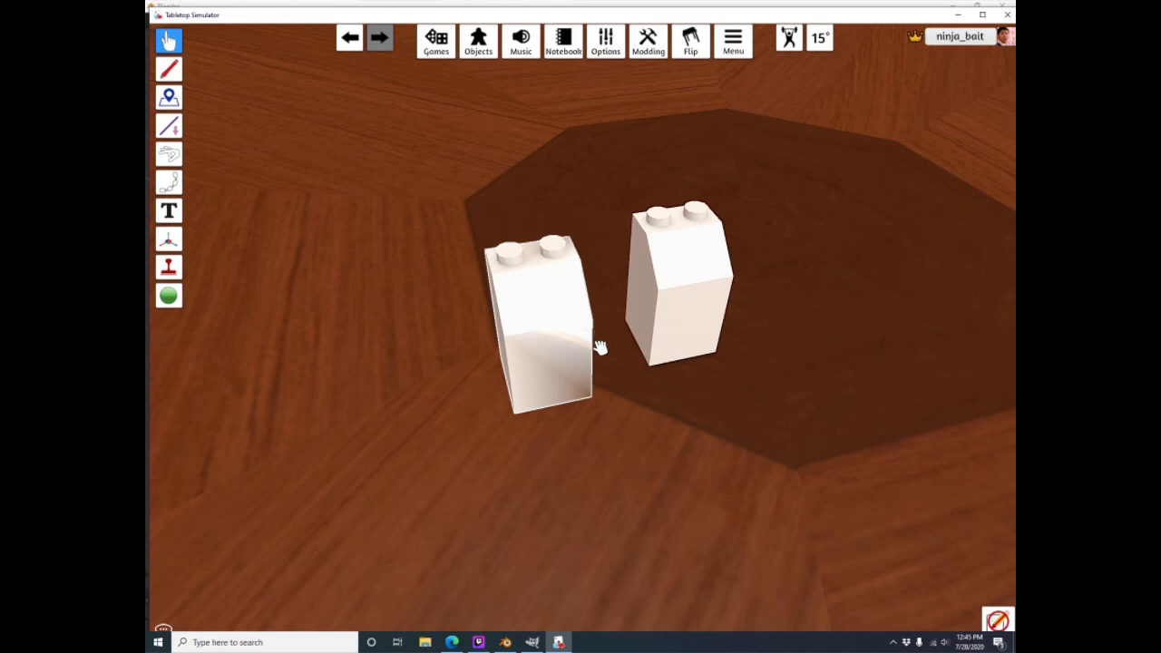
Switch back to Blender and bring up the brick in the UV Editing workspace
key(alt+Tab)
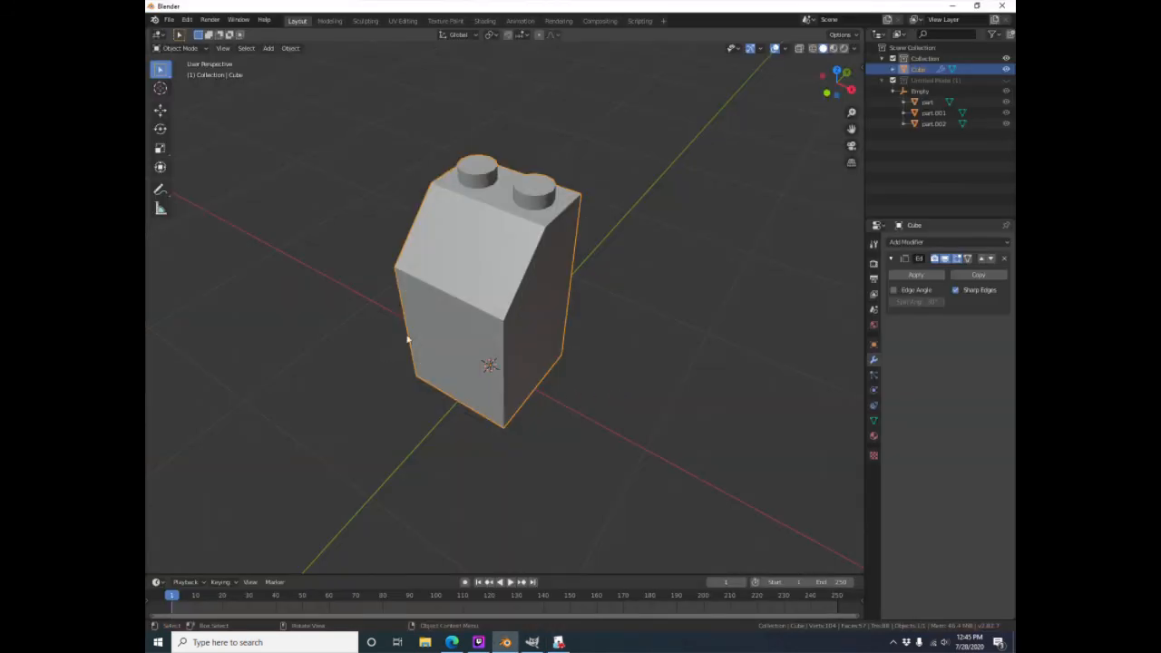
click(181, 48)
click(697, 233)
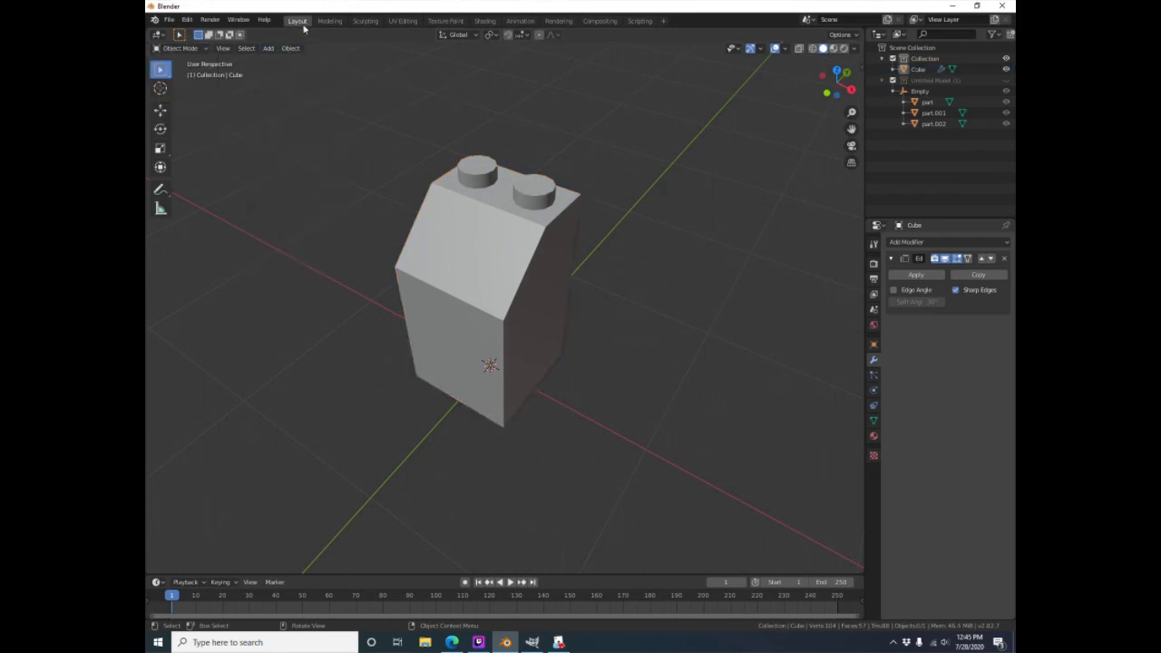
click(400, 21)
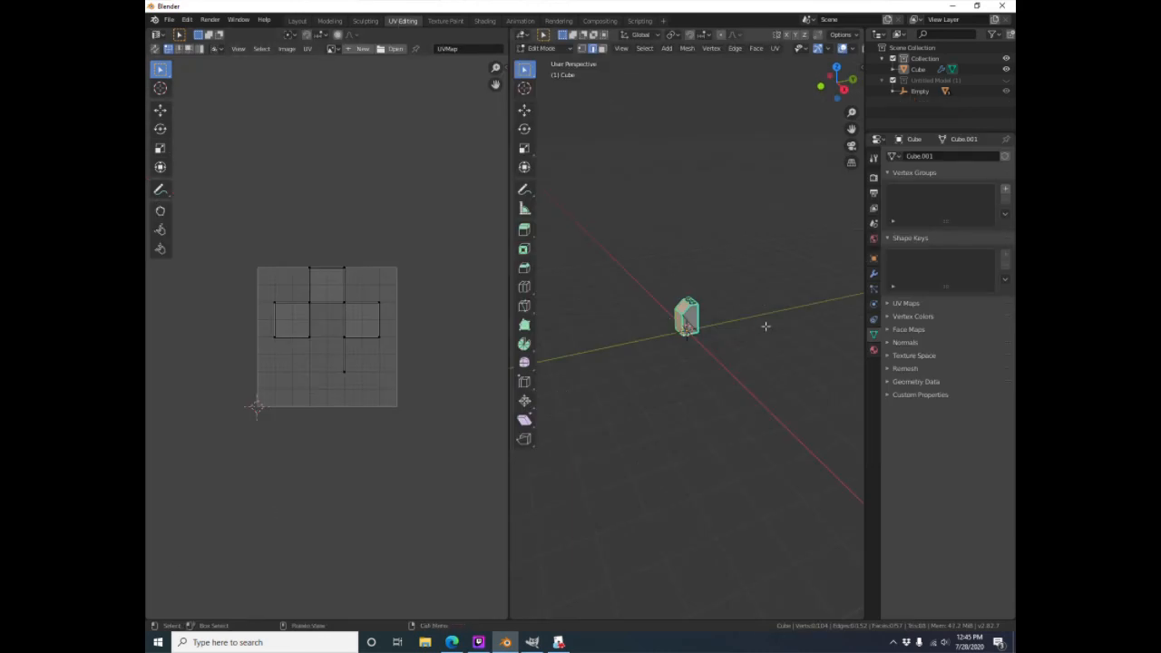
scroll(728, 292, up, 6)
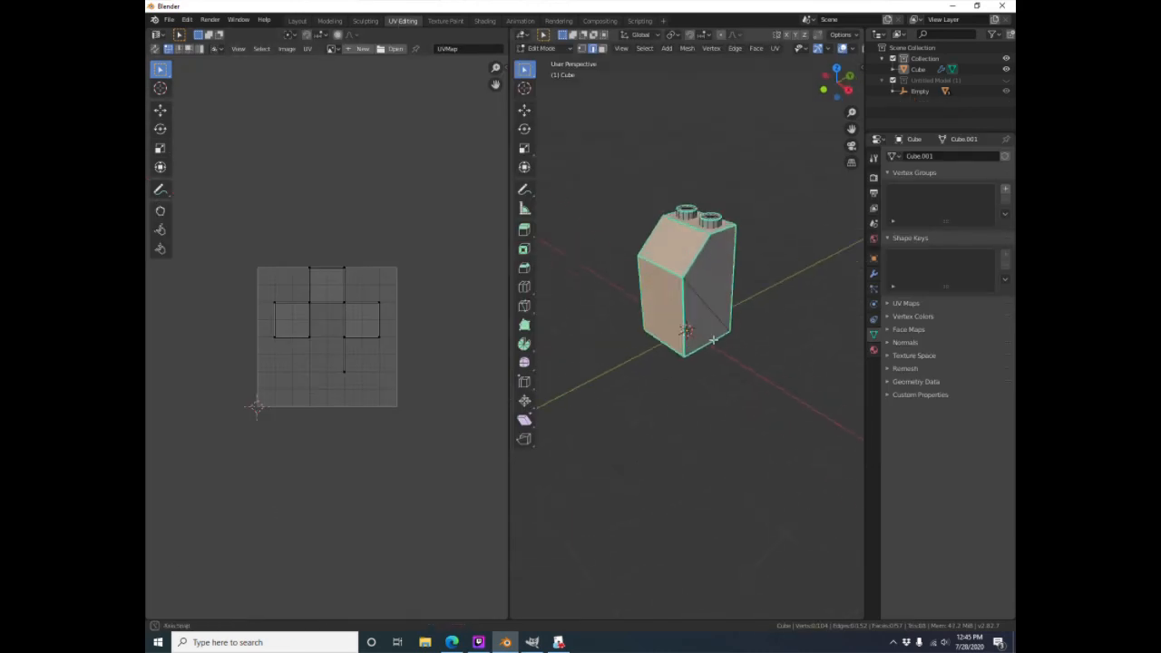
scroll(712, 339, up, 4)
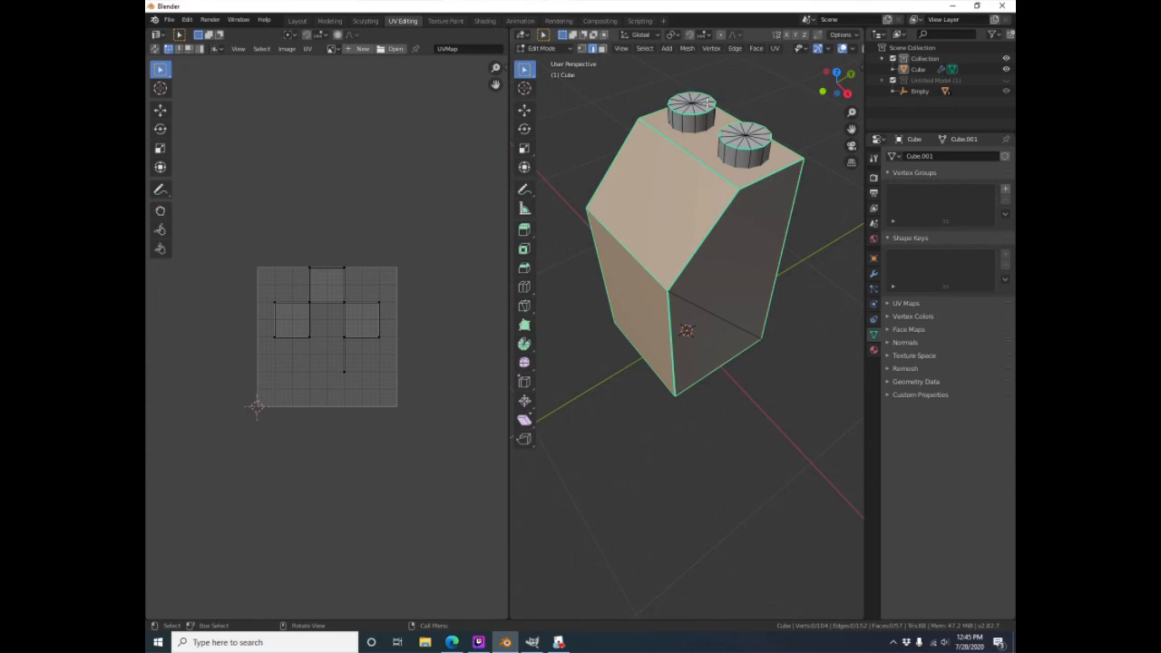
Start a new image in the UV editor and name it Bake Target
click(288, 49)
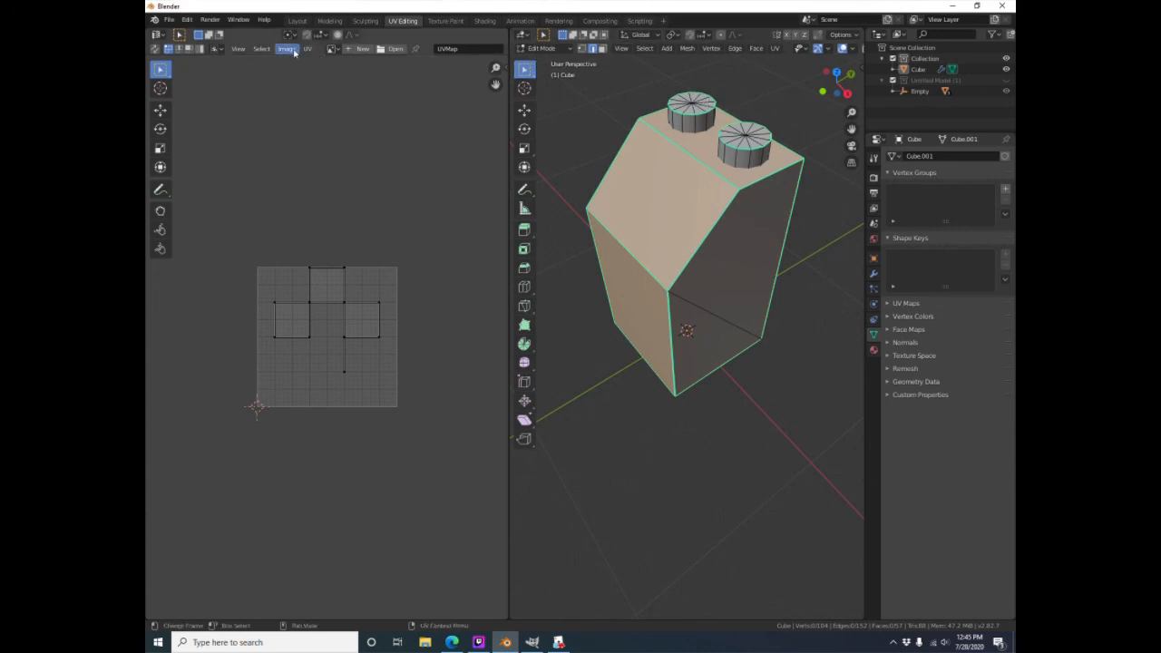
click(358, 48)
click(397, 39)
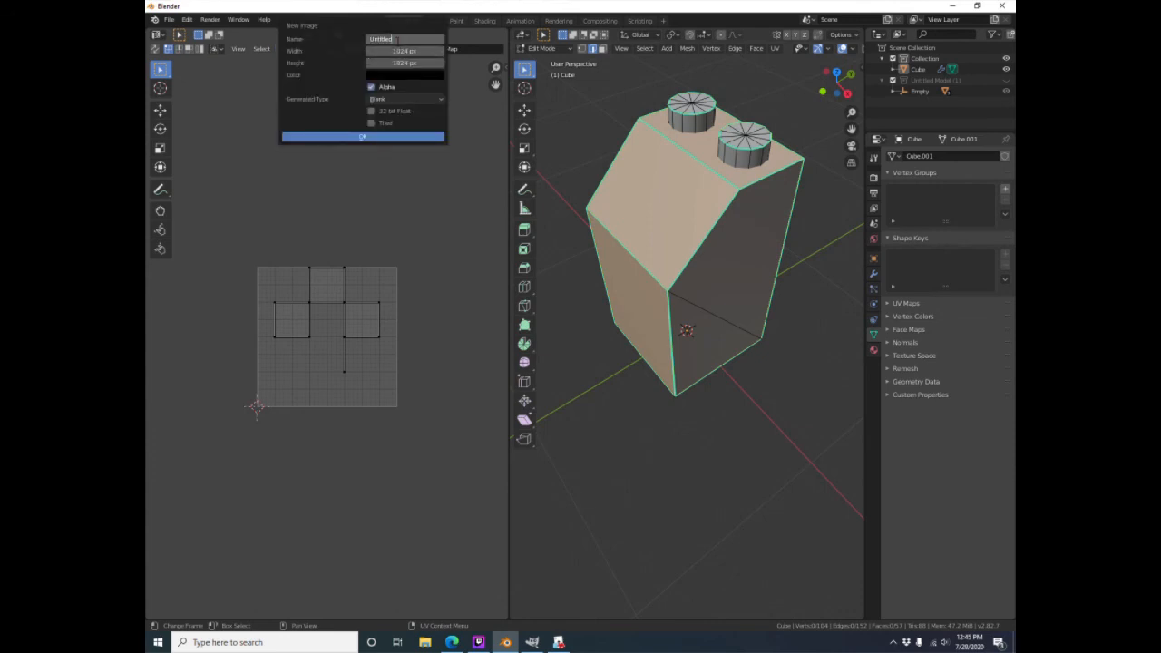
text(Blu)
text(e Targe)
text(t)
key(Return)
Set the new image's width and height to 512 px, turn off Alpha, and create it
click(397, 51)
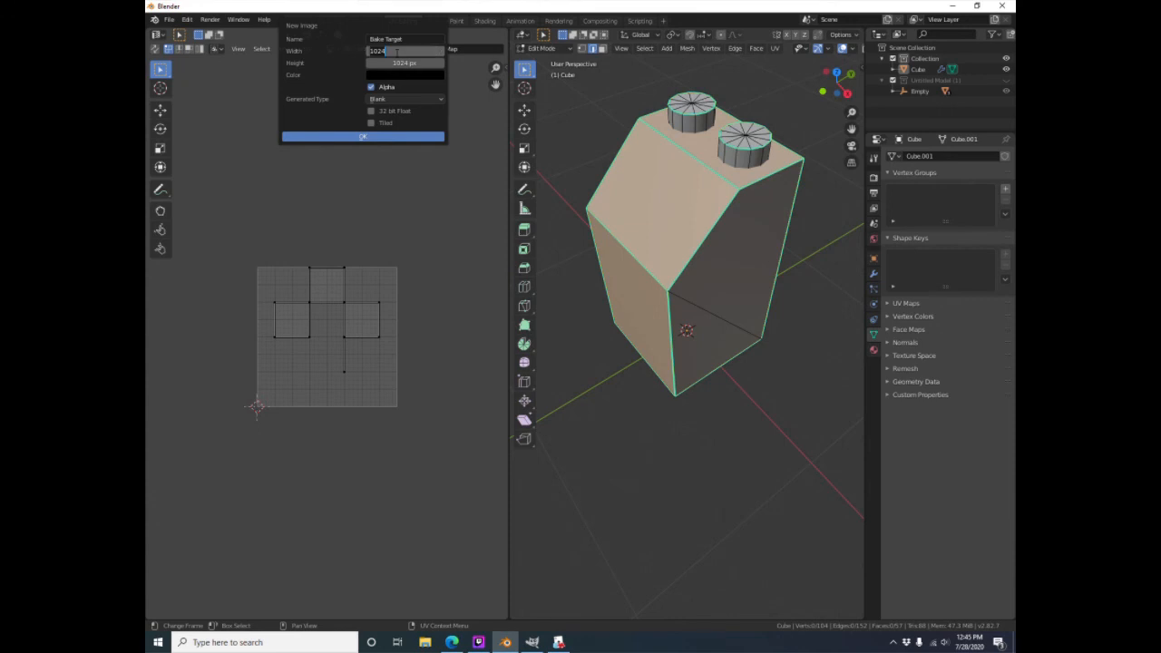
text(512)
key(Return)
click(418, 64)
text(51)
key(Return)
click(371, 86)
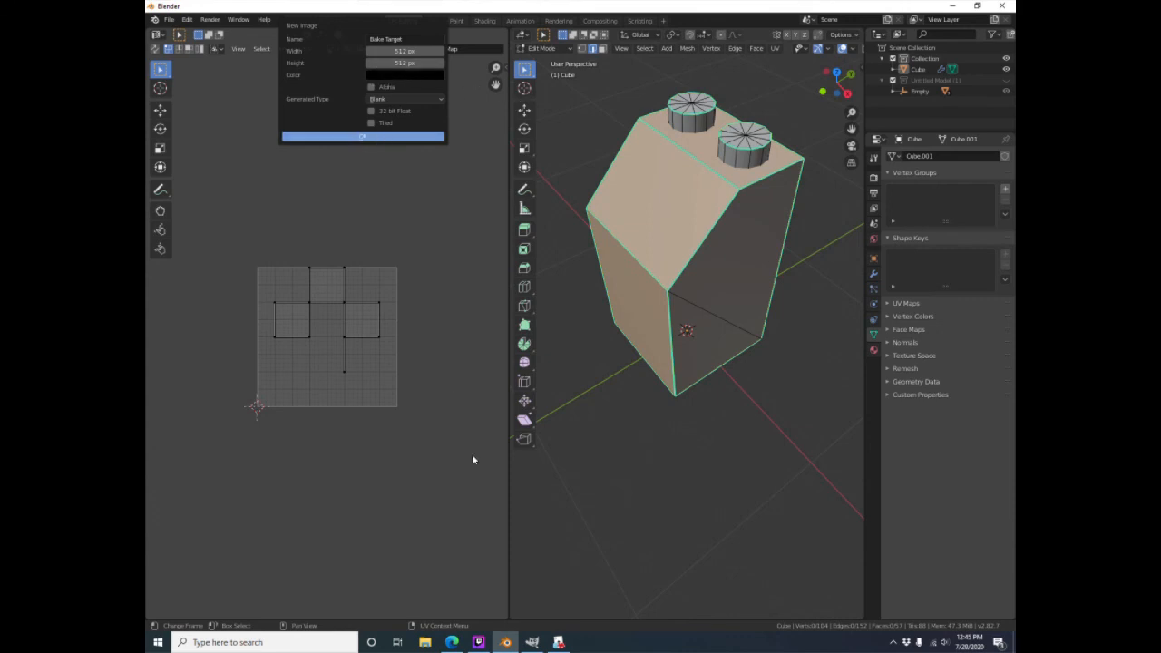
Select the whole brick mesh and unwrap it with Smart UV Project, setting the island margin to leave gaps between the islands
click(710, 547)
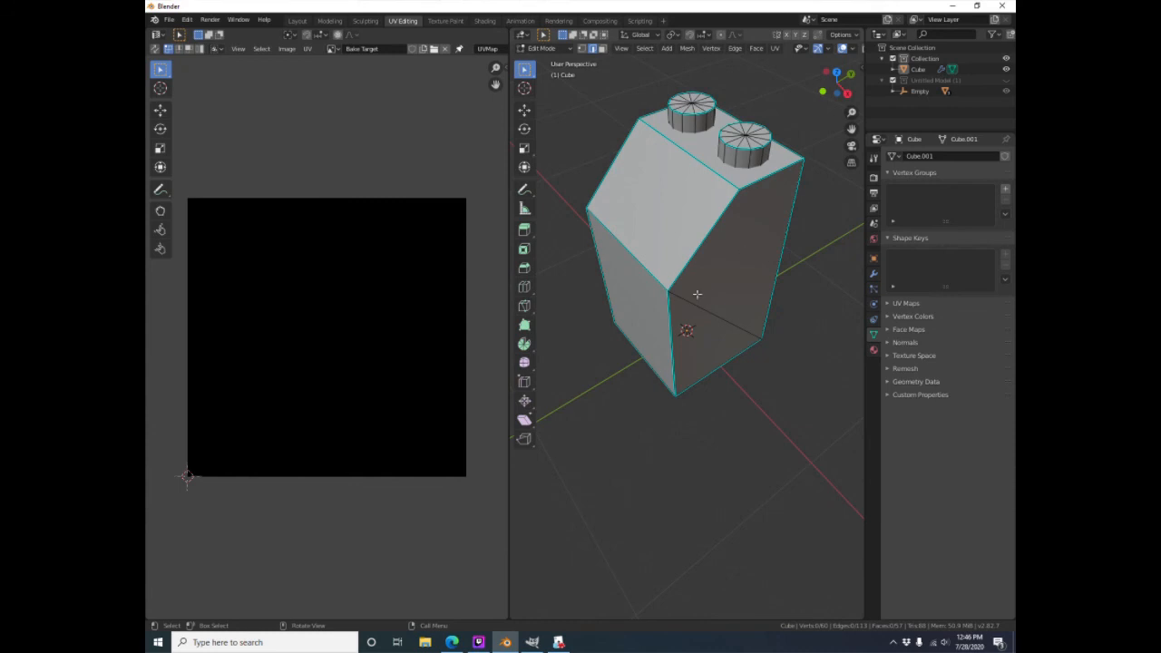
key(a)
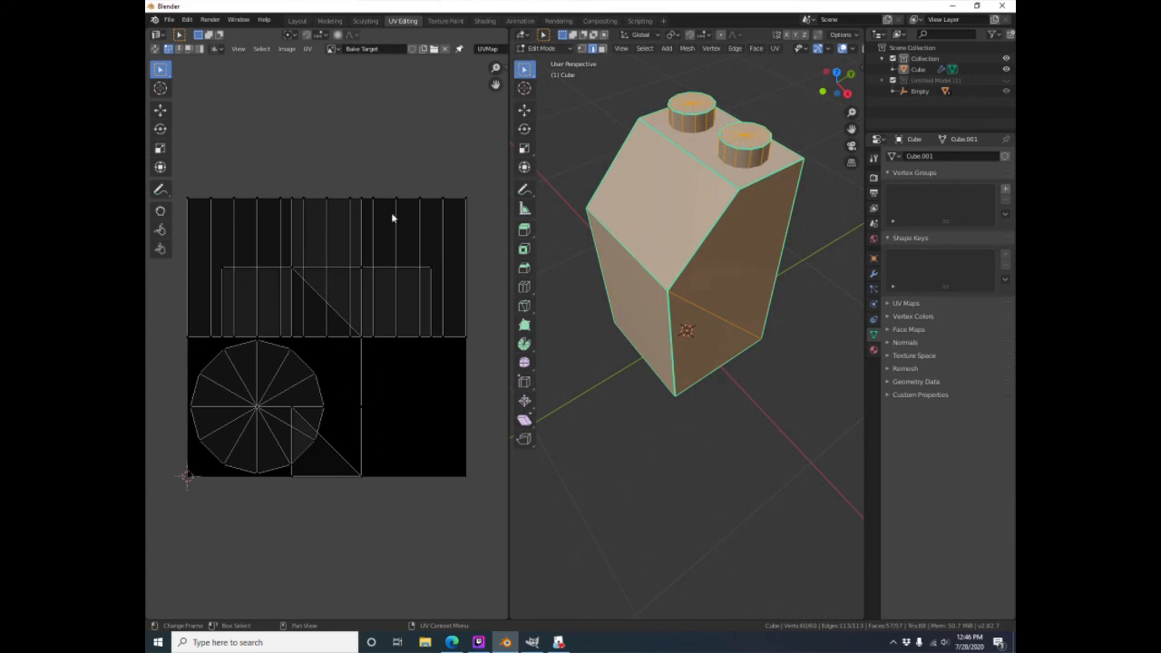
click(776, 50)
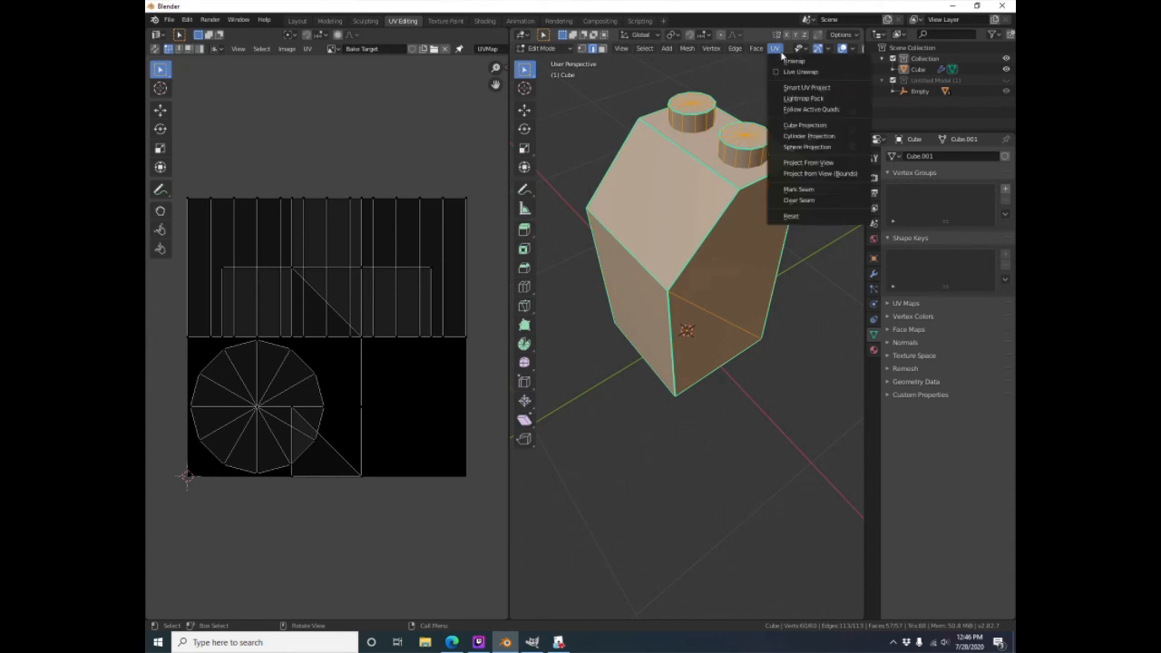
click(816, 87)
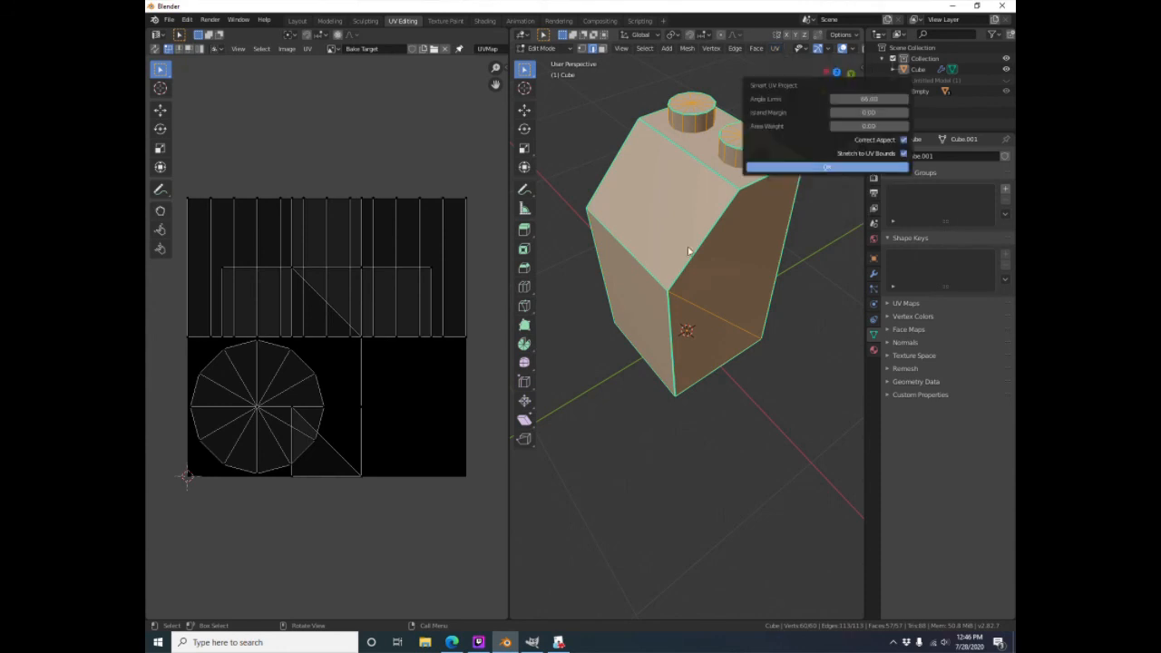
click(834, 112)
text(0)
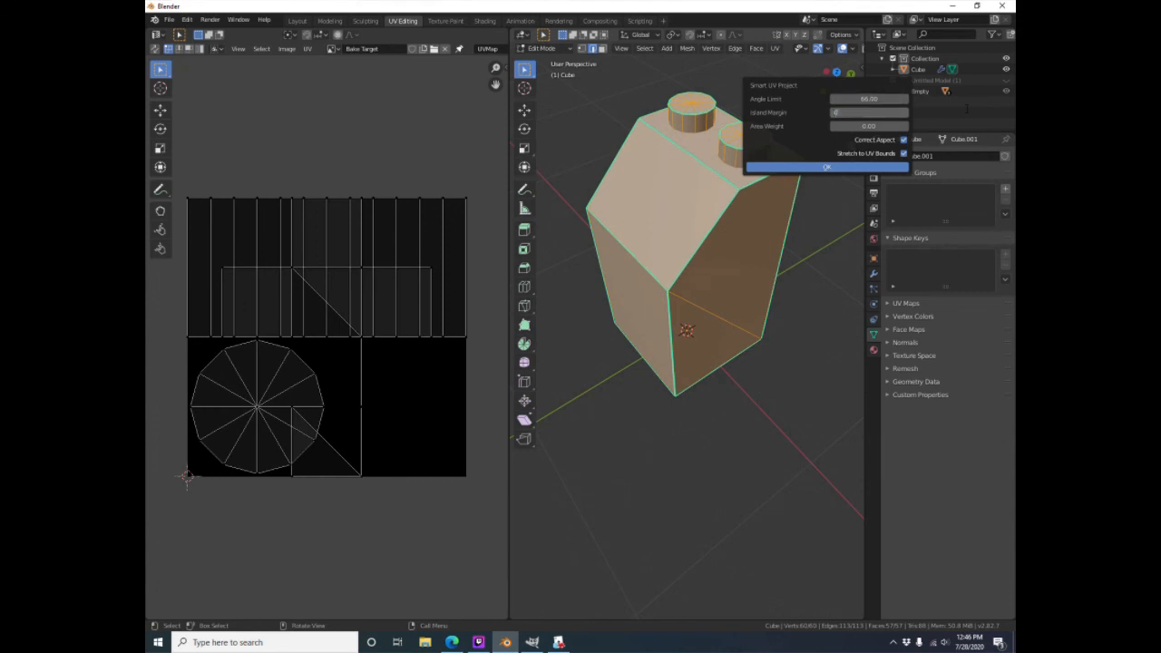
key(Return)
click(852, 167)
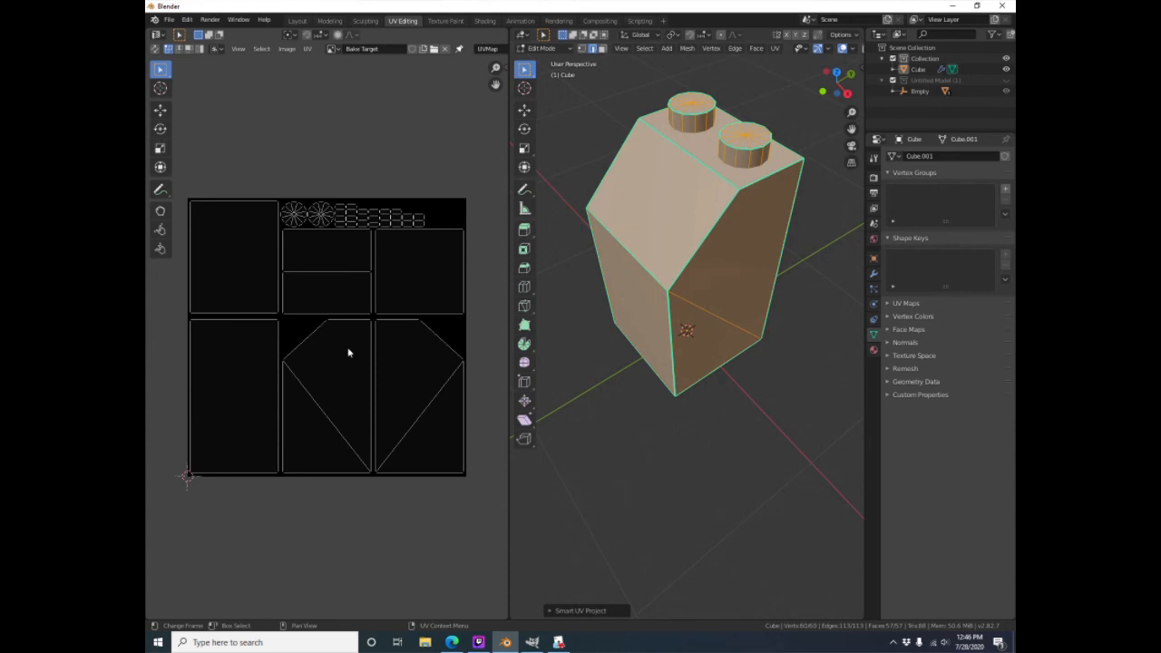
Switch to face selection and select only the brick's sloped face to show its UV island
click(601, 48)
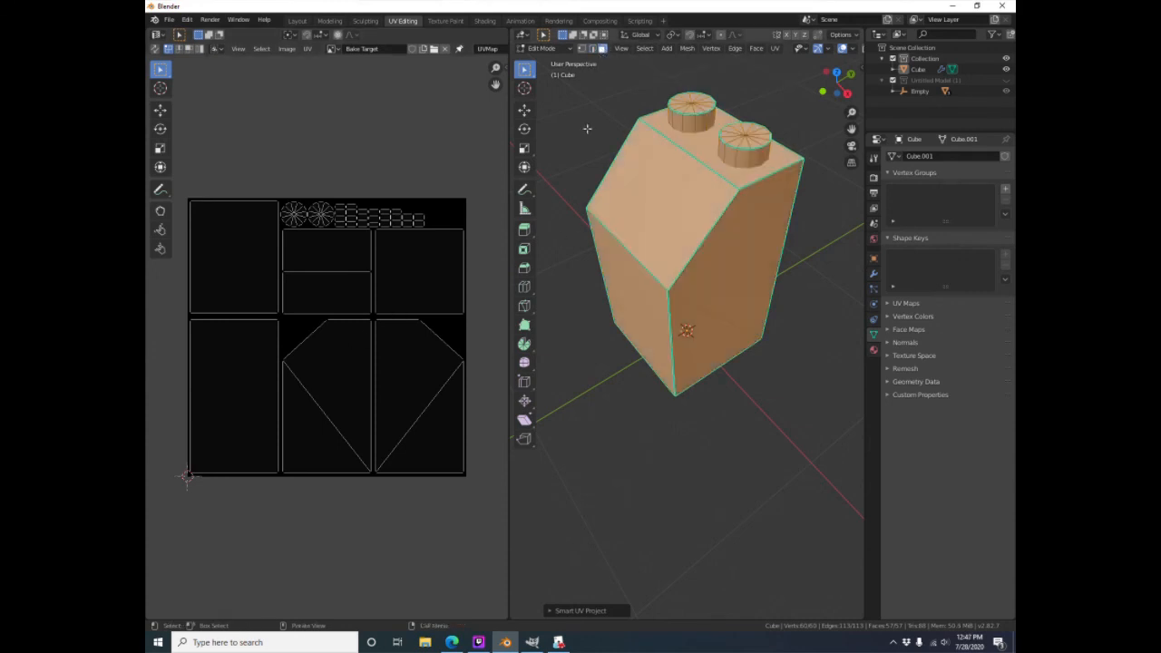
key(alt+a)
click(672, 196)
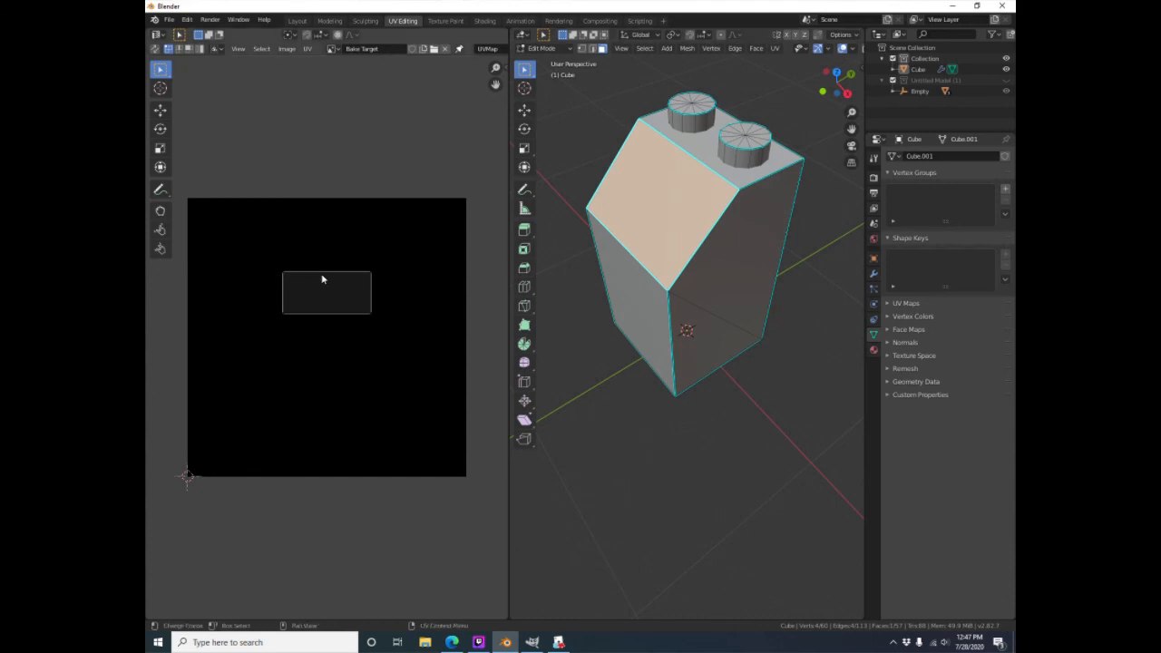
Check the top face's UV island together with the sloped face's, and clear the face selection
ctrl+click(736, 116)
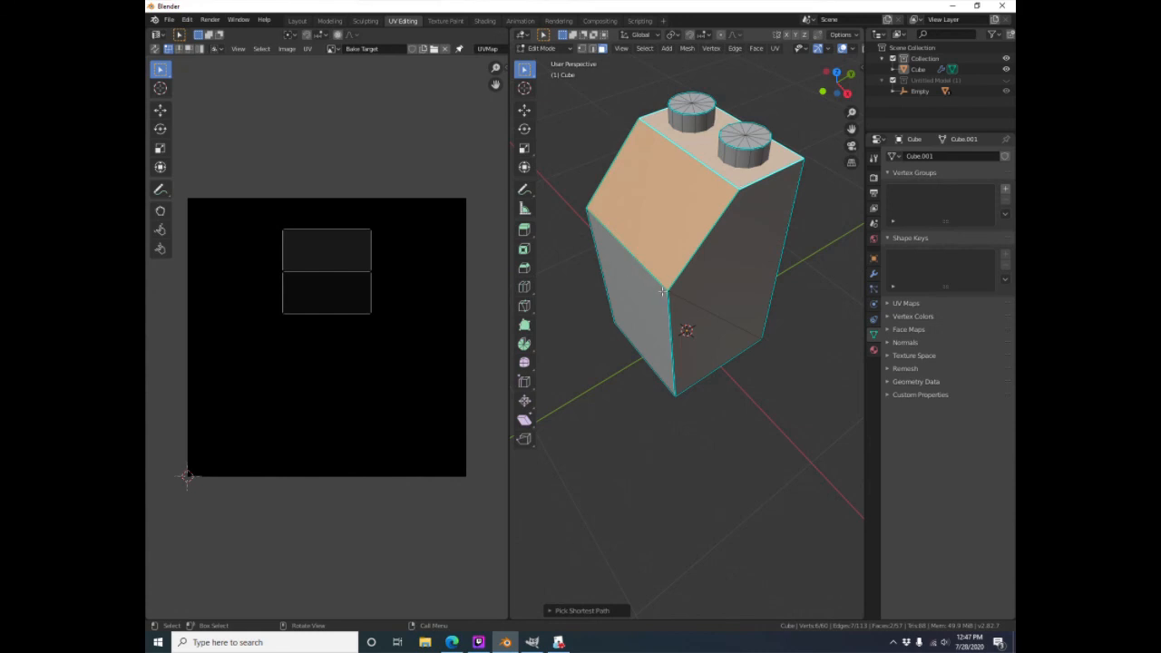
key(ctrl+z)
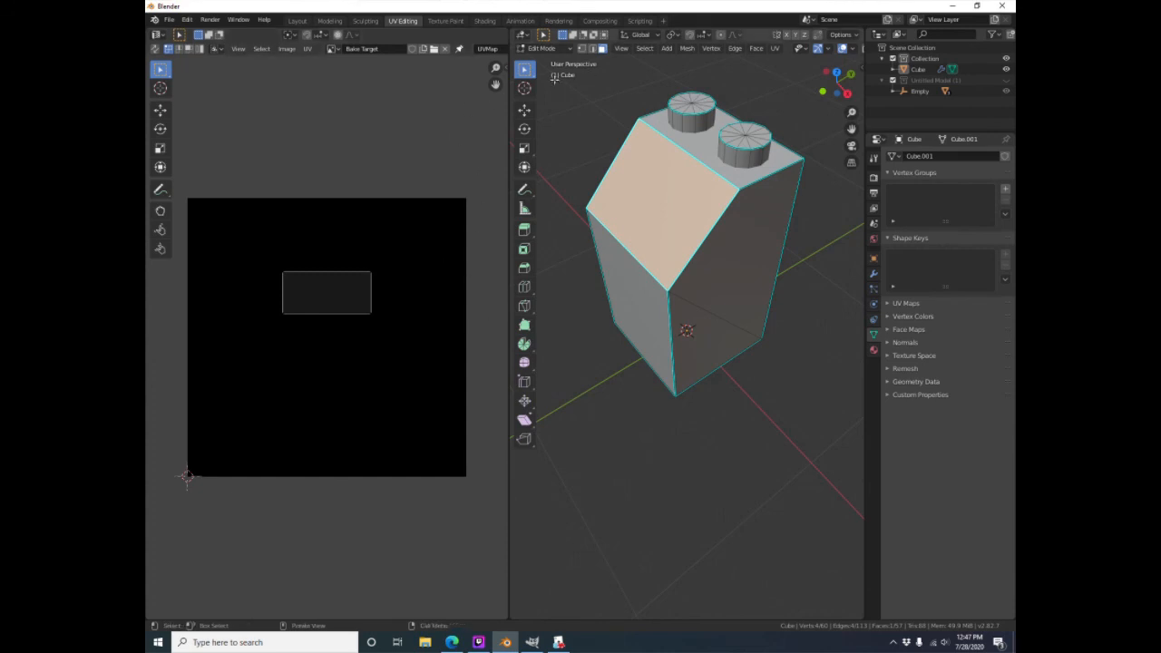
click(580, 114)
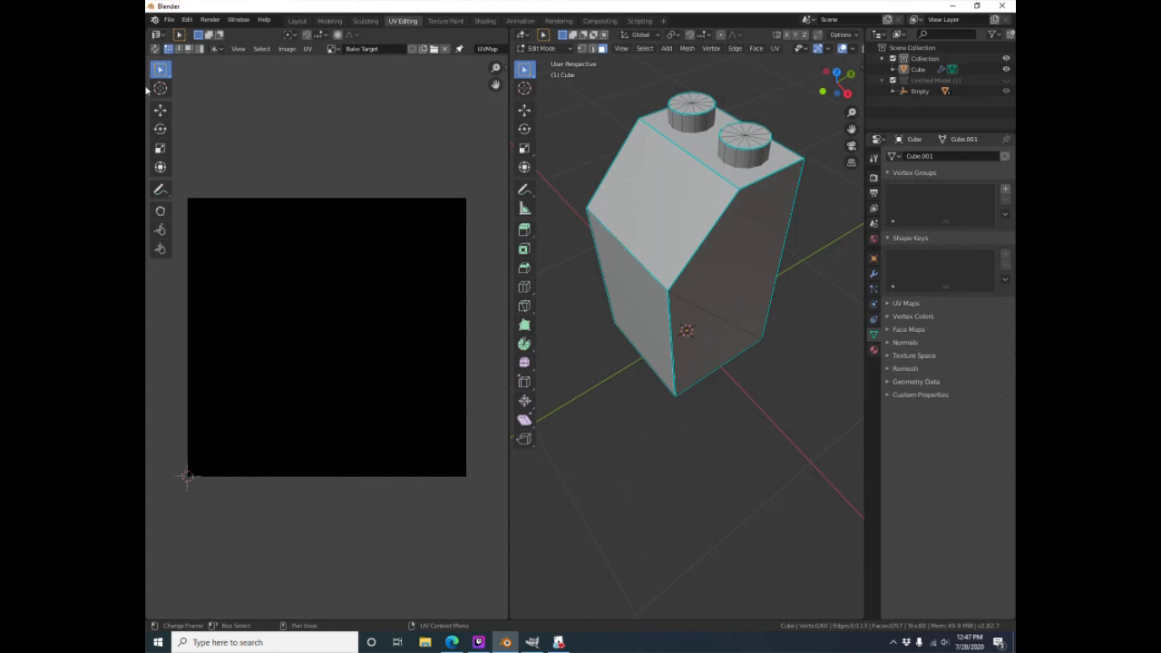
Split the UV editor area horizontally in two and turn the lower half into a Shader Editor
drag(149, 31, 152, 314)
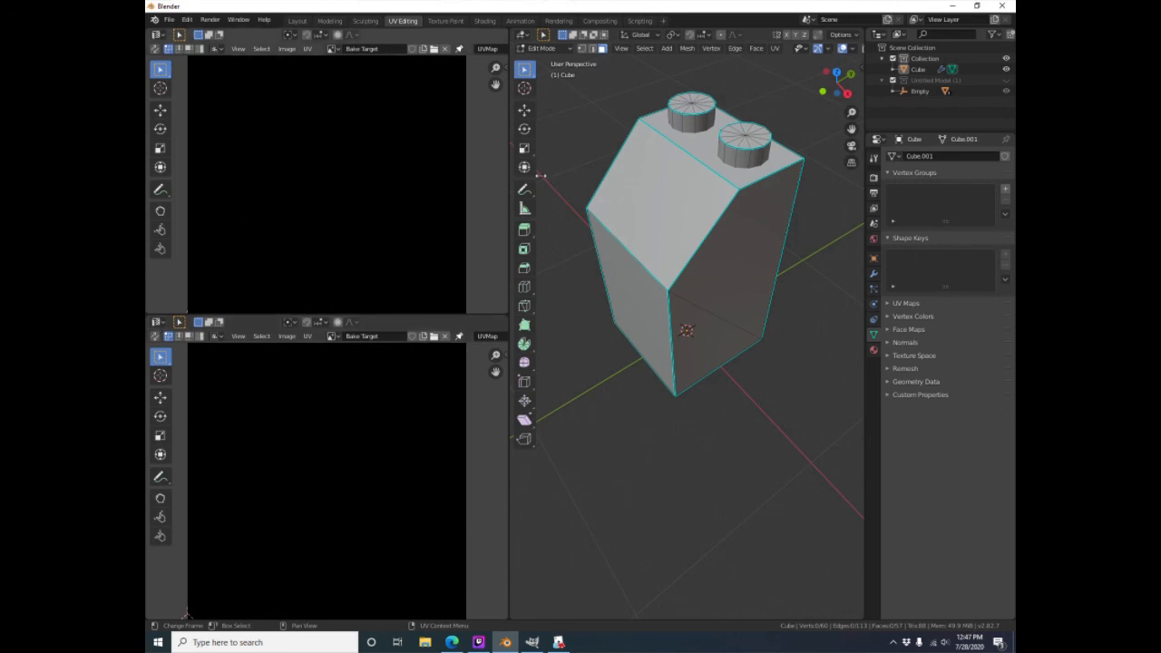
click(156, 322)
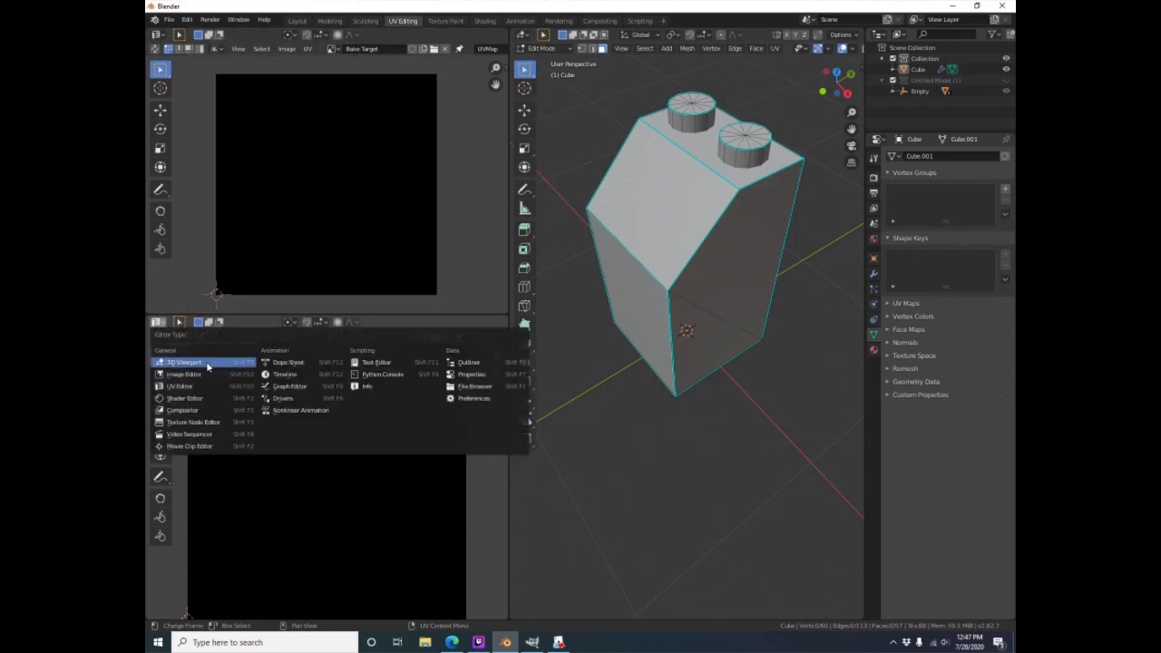
click(206, 400)
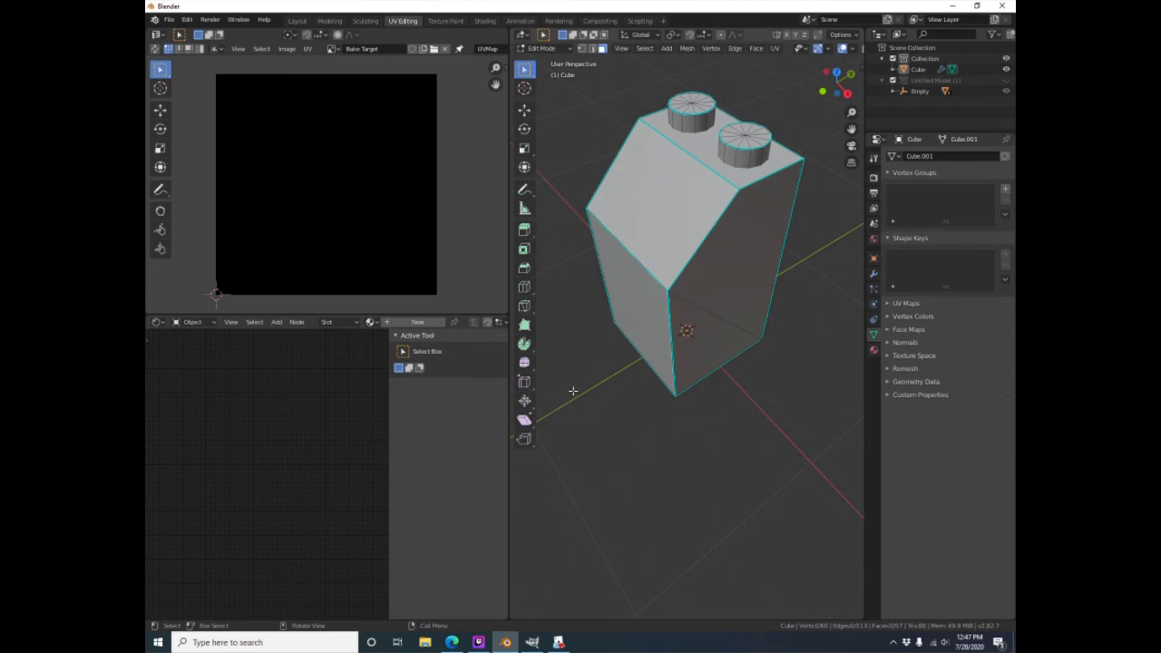
Create a new material for the brick and delete all of its default nodes
click(414, 324)
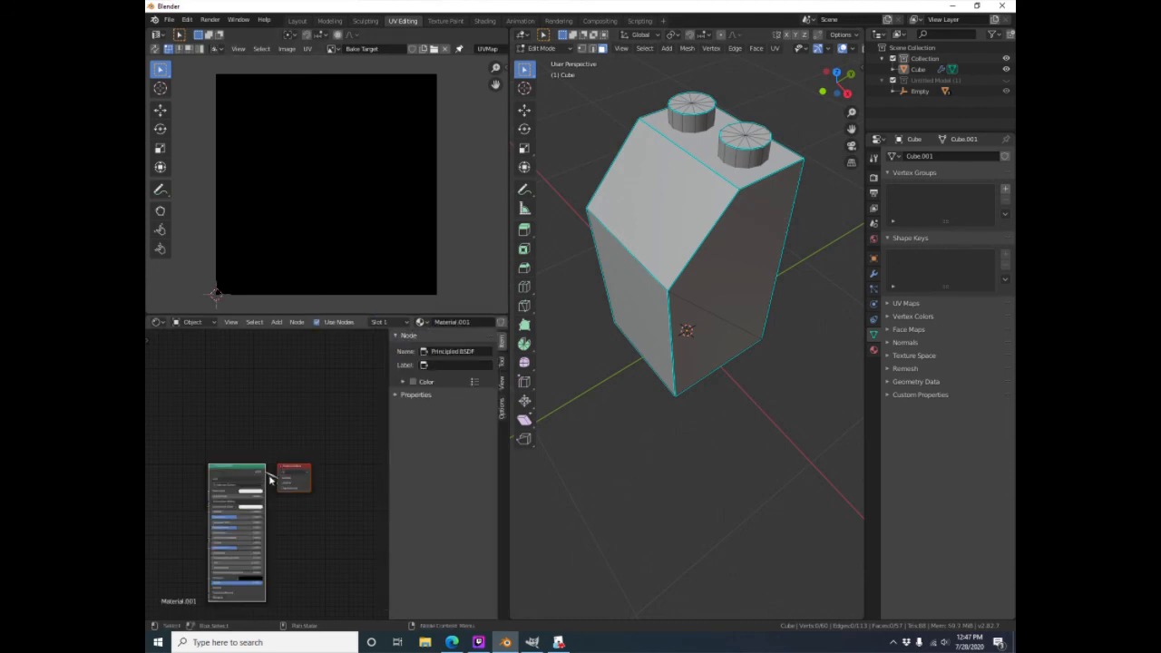
scroll(243, 526, up, 2)
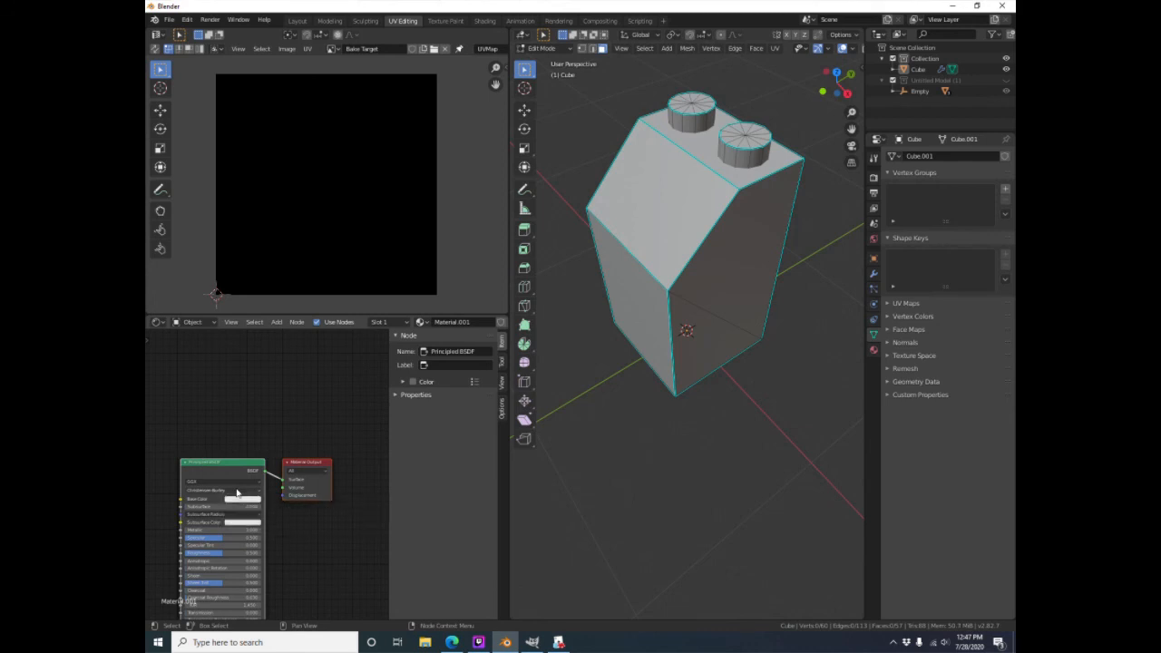
key(a)
key(x)
Add an Image Texture node to the empty material and assign the Bake Target image to it
click(278, 322)
mouse_move(299, 382)
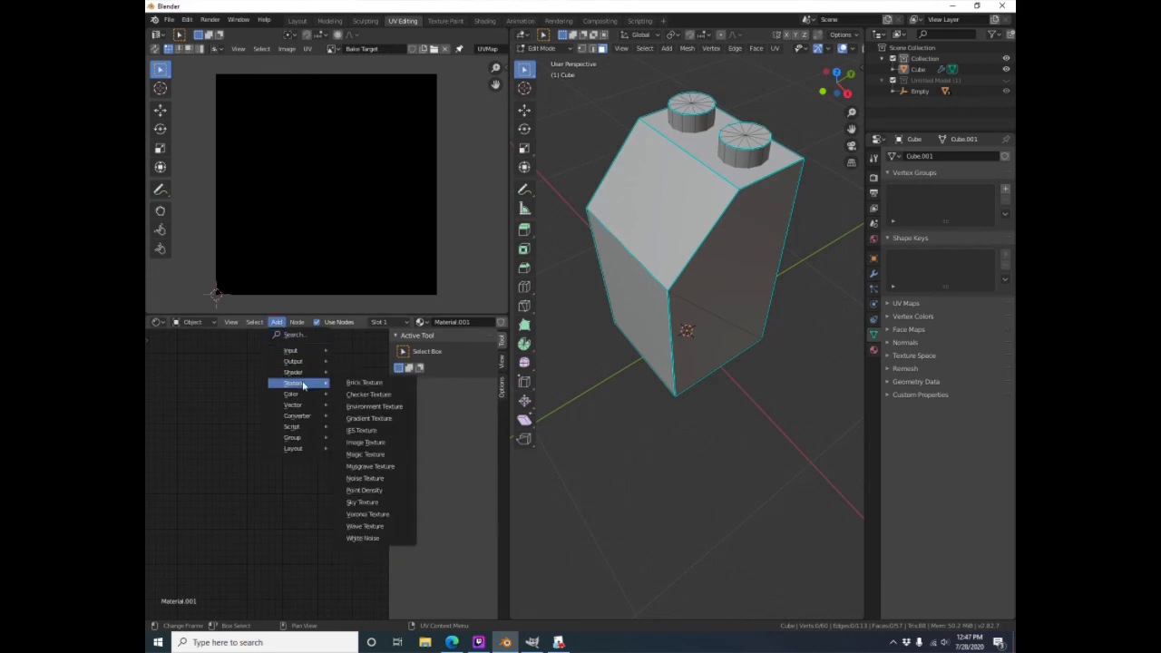
click(368, 442)
click(238, 436)
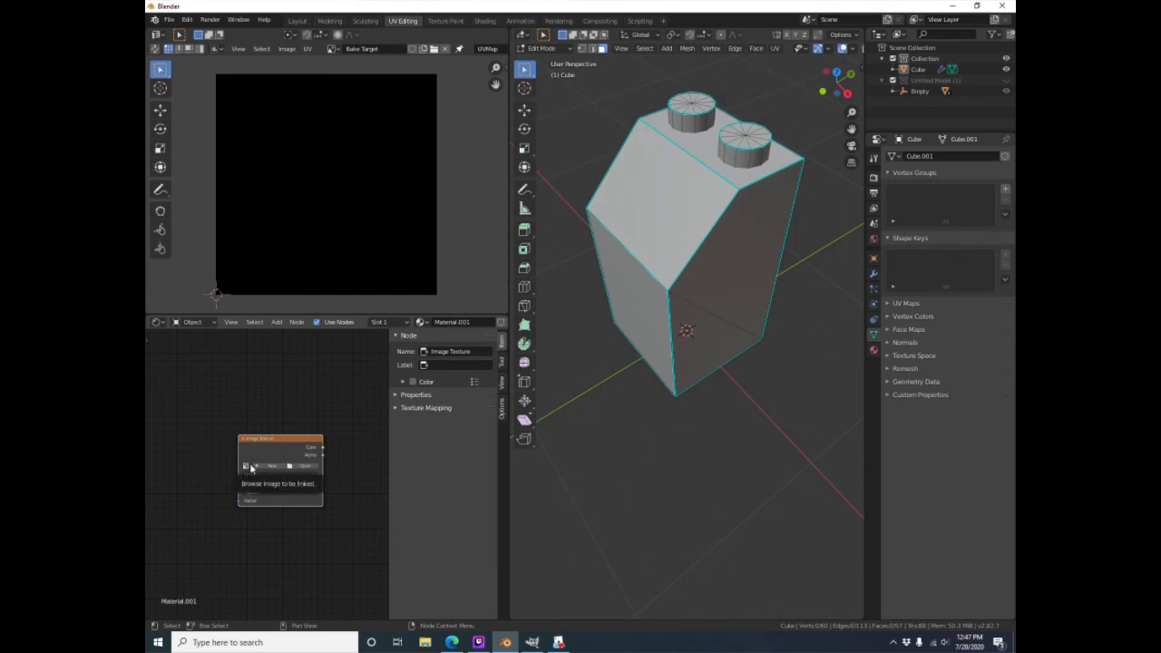
scroll(251, 468, up, 3)
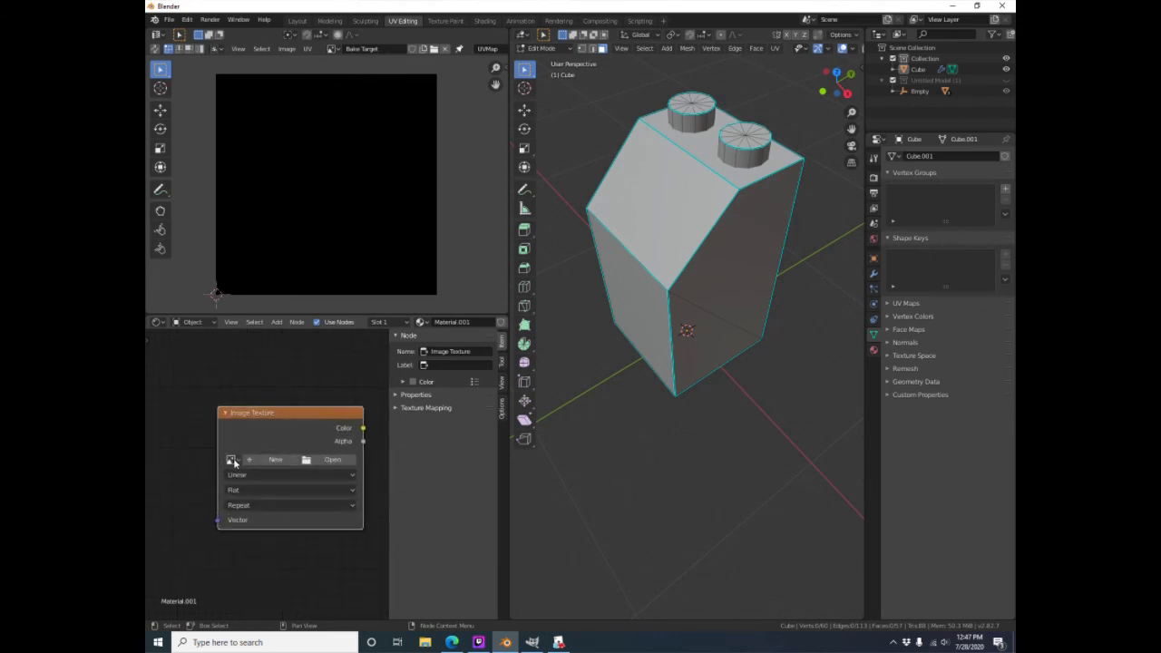
click(232, 460)
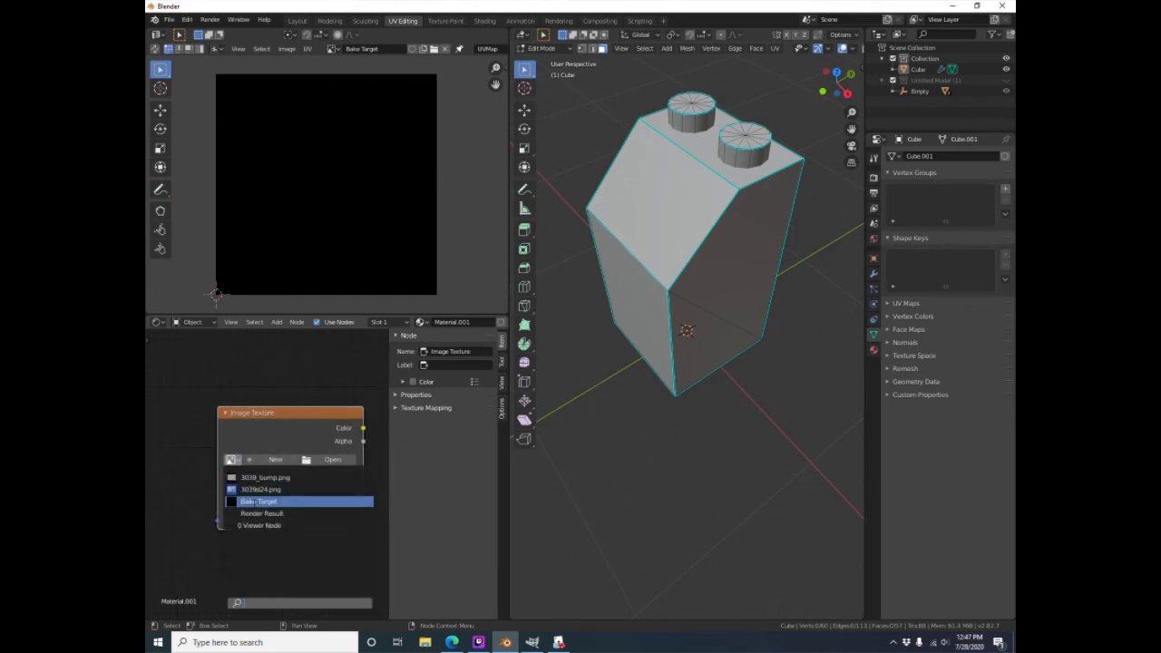
click(256, 502)
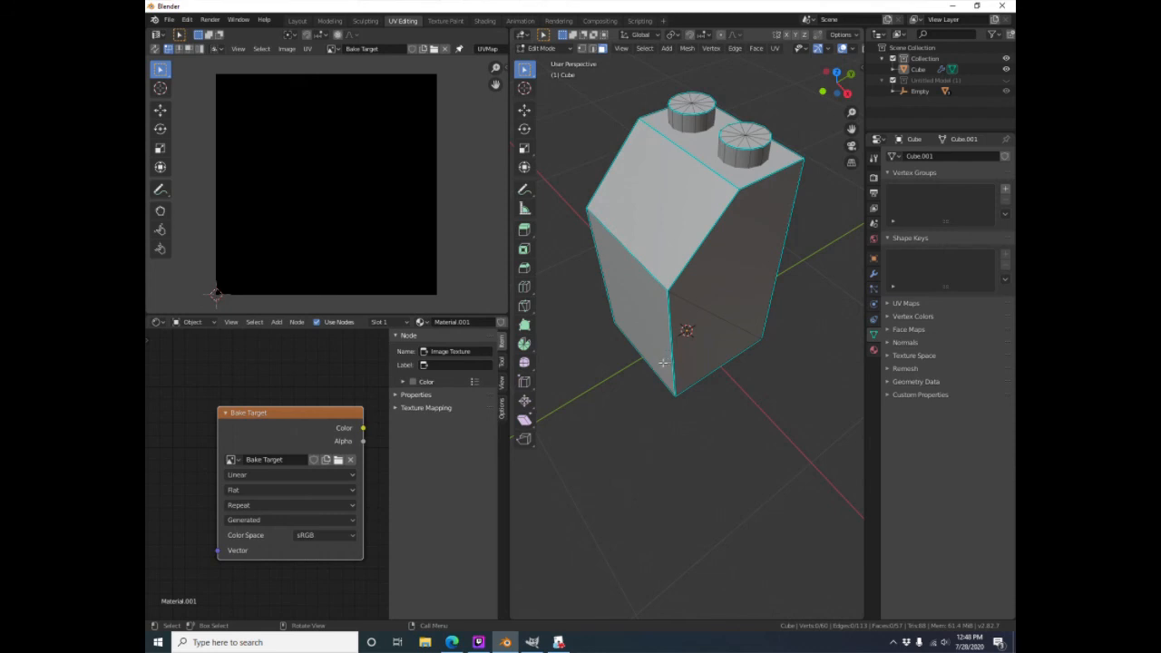
Return to Object Mode and make the hidden Untitled Model (1) collection visible again
click(541, 48)
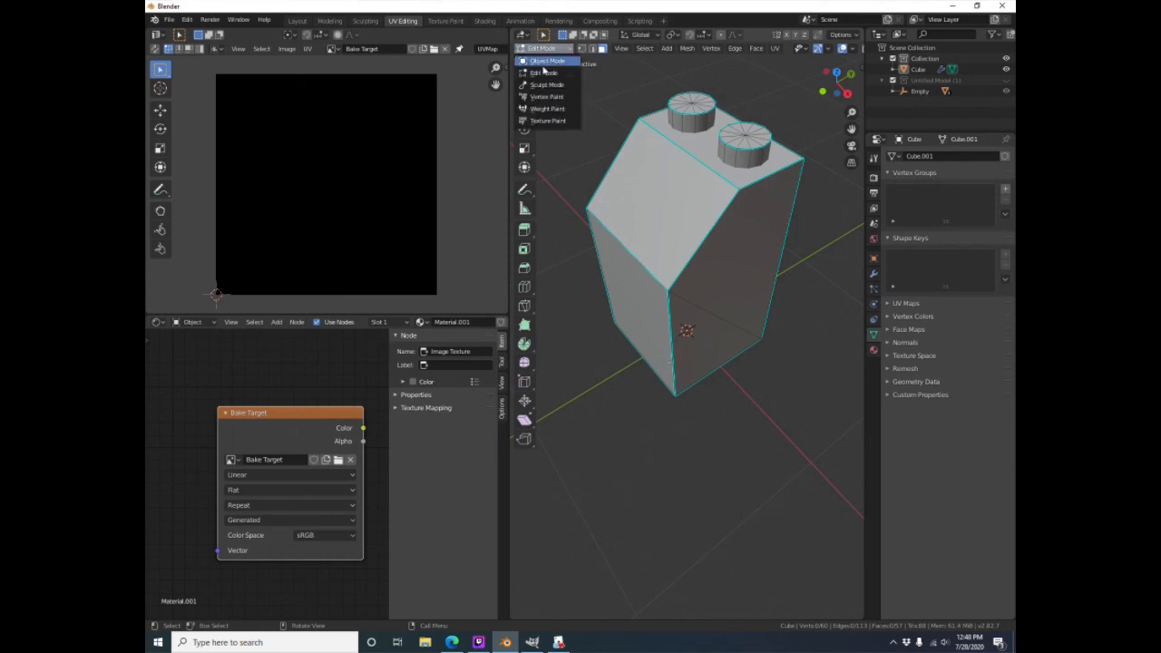
click(547, 61)
click(919, 80)
click(1005, 80)
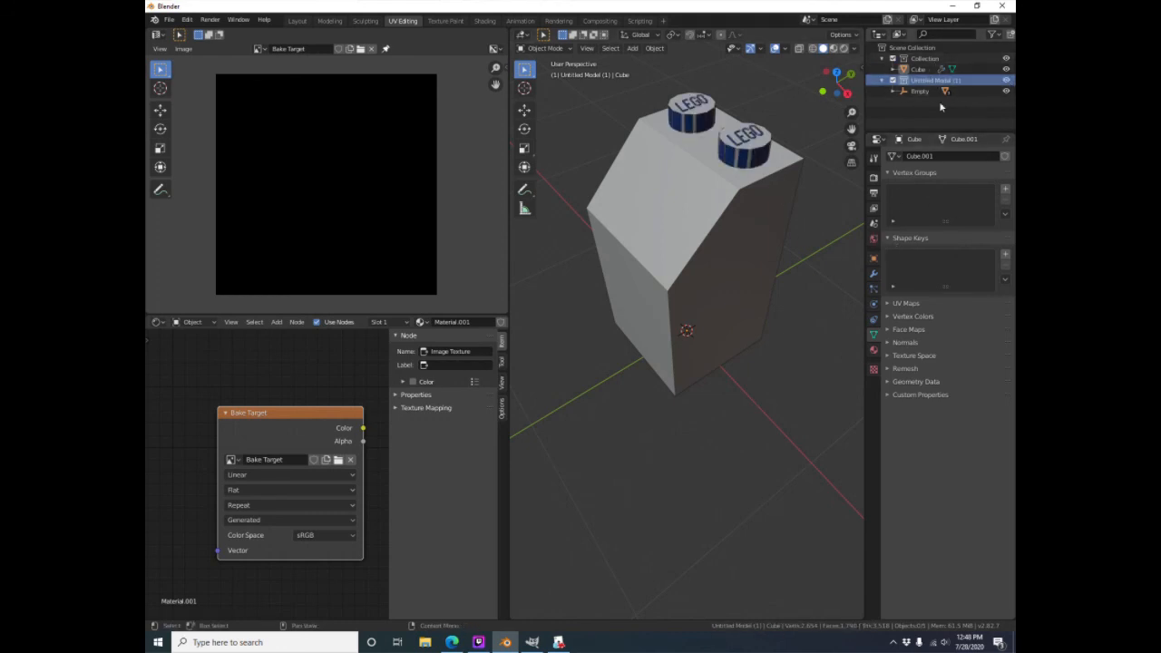
Set the render engine to Cycles and its device to GPU Compute
click(873, 177)
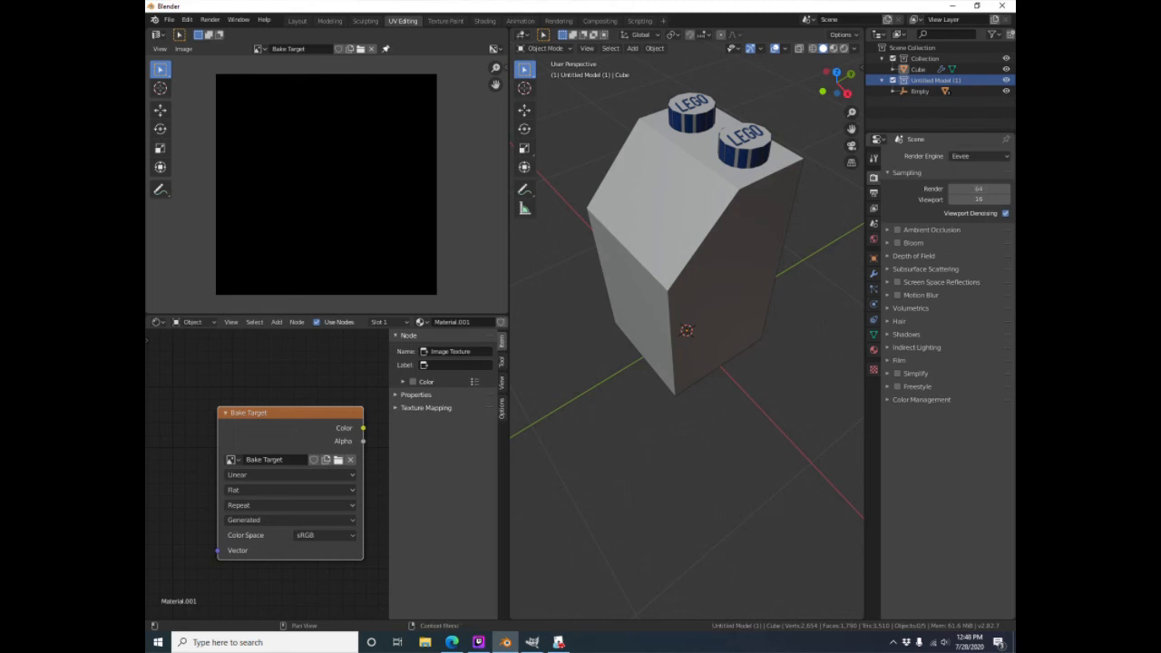
click(989, 158)
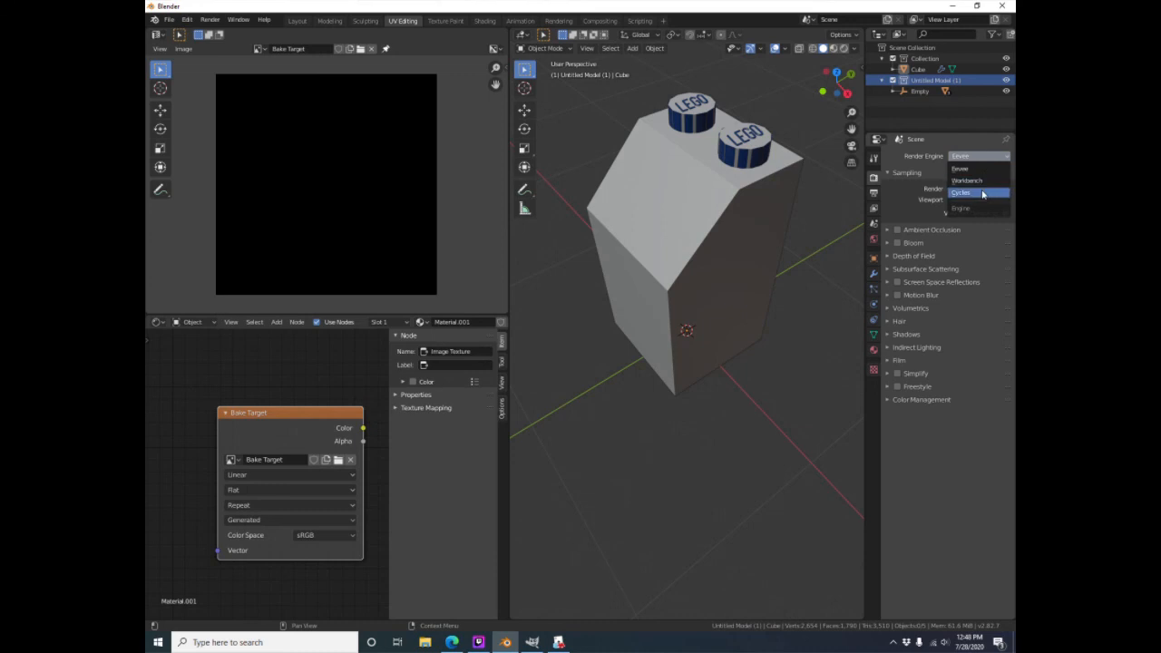
click(982, 193)
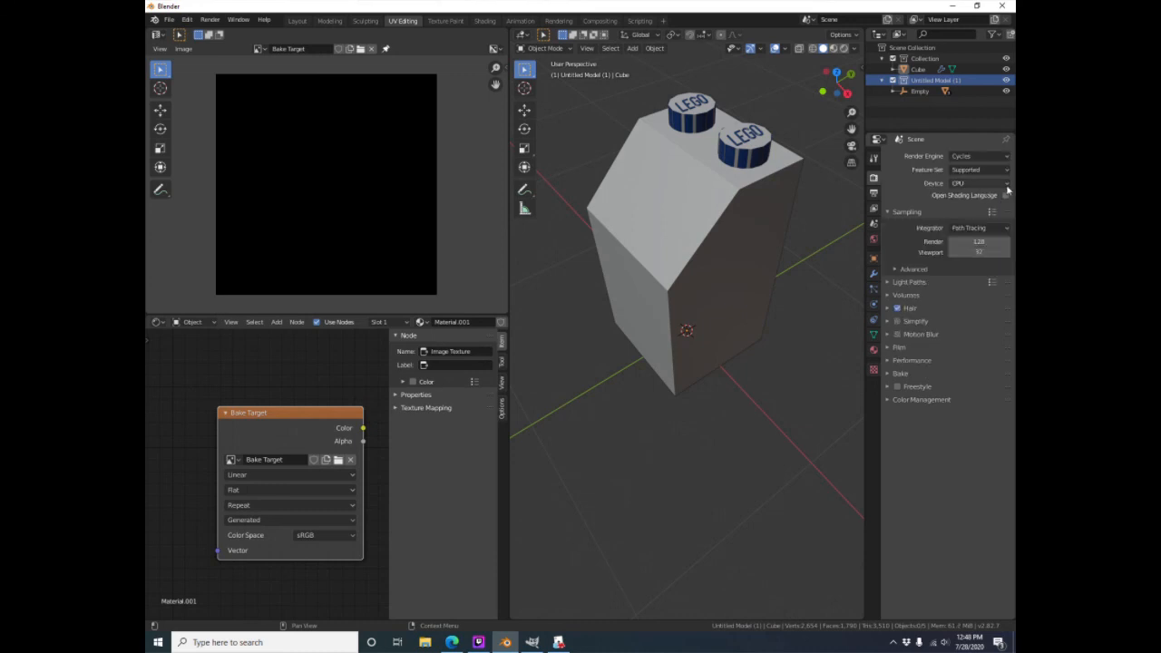
click(960, 184)
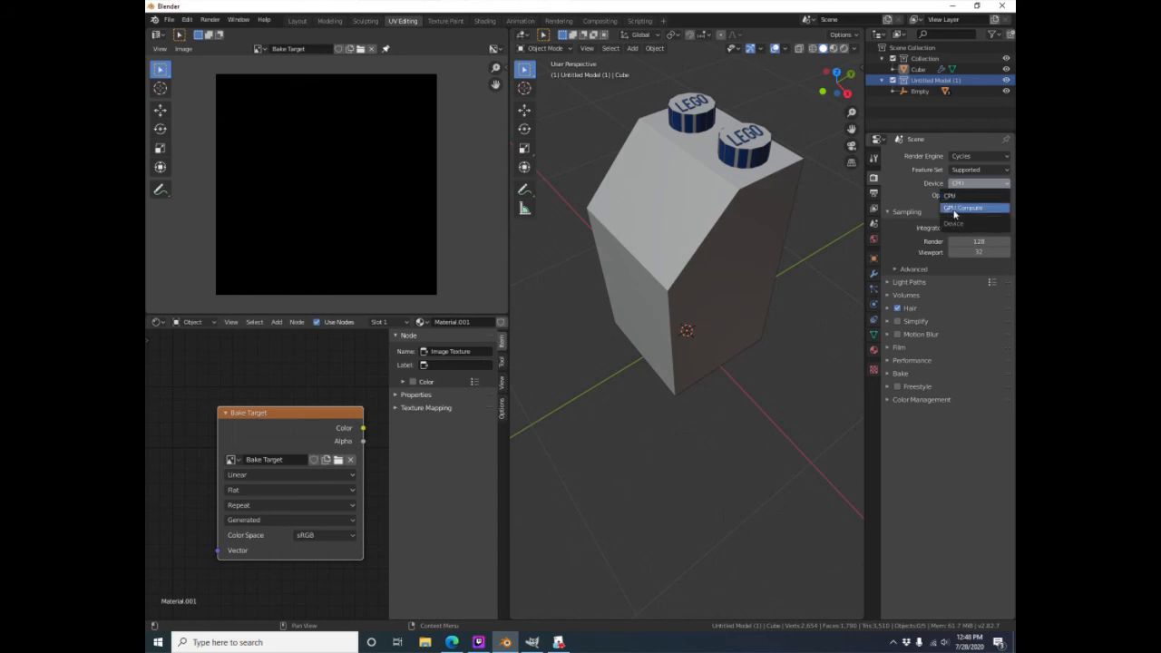
click(957, 210)
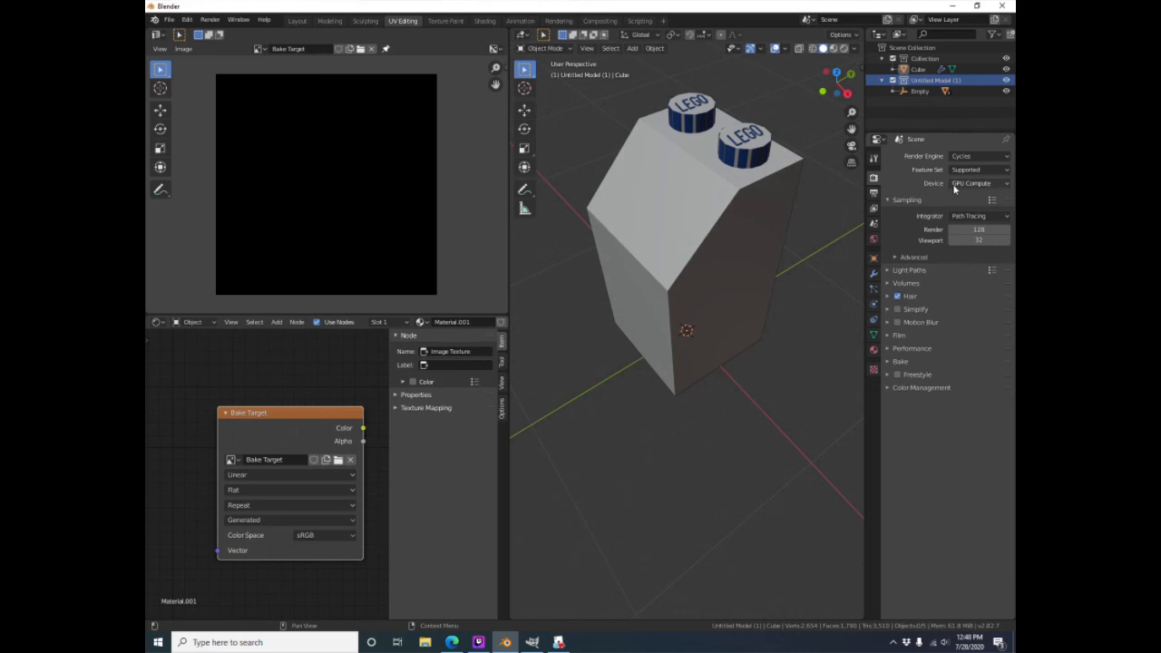
Expand the Bake settings and enable Selected to Active
click(900, 362)
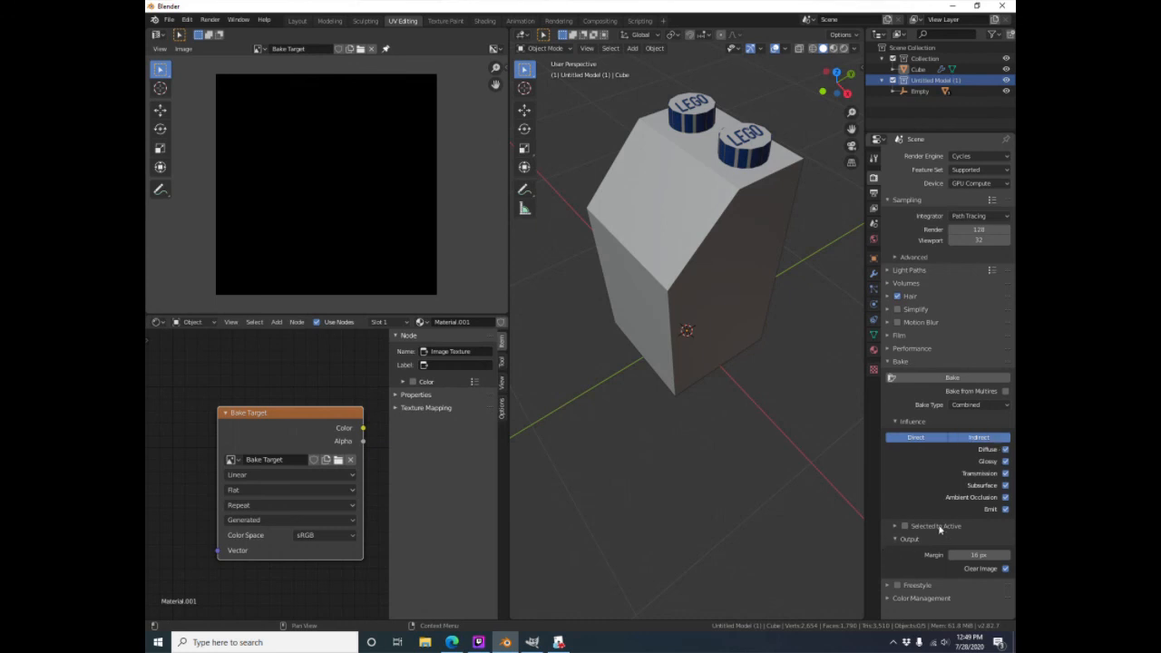
click(904, 526)
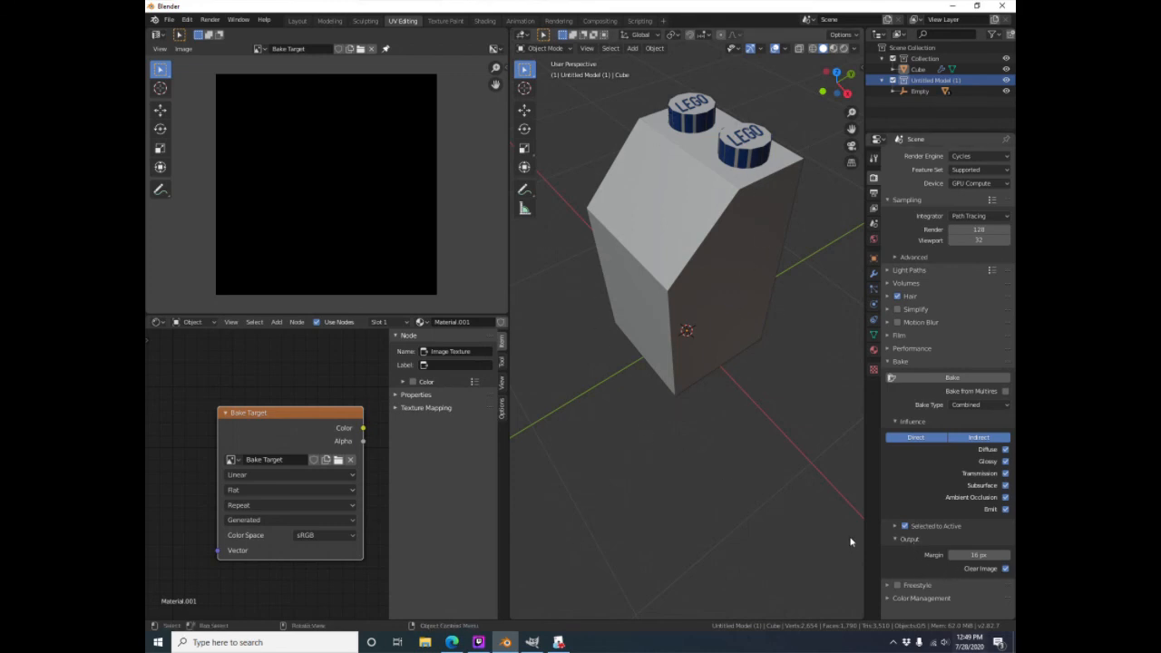
Set the bake output margin to 3 px
click(981, 555)
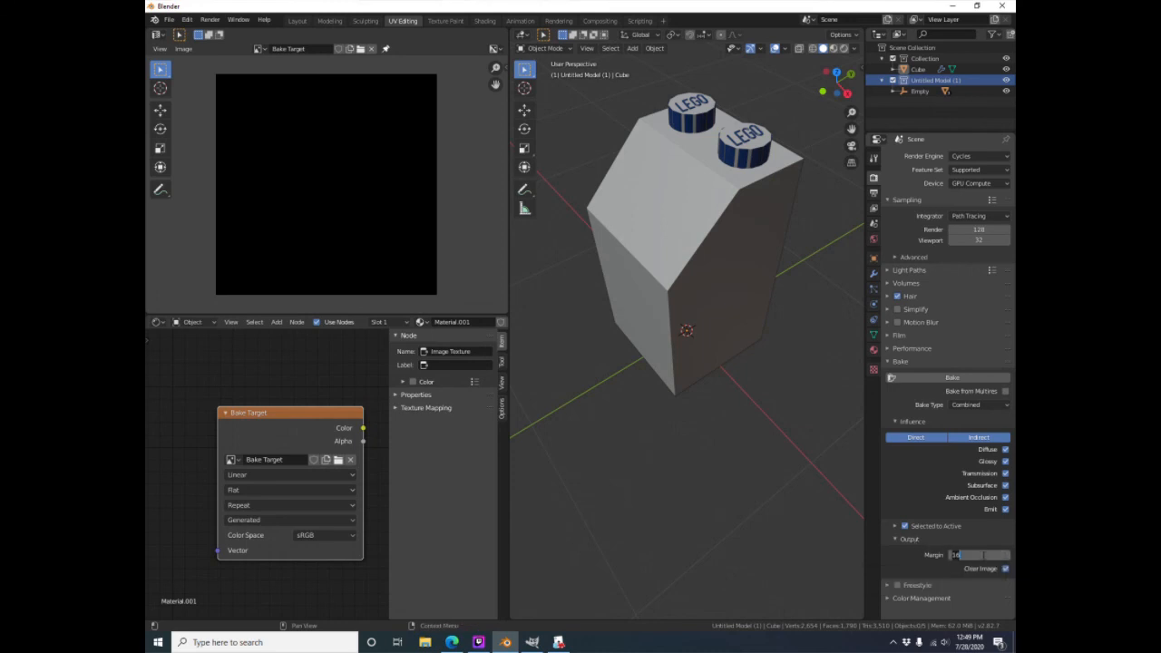
text(3)
key(Return)
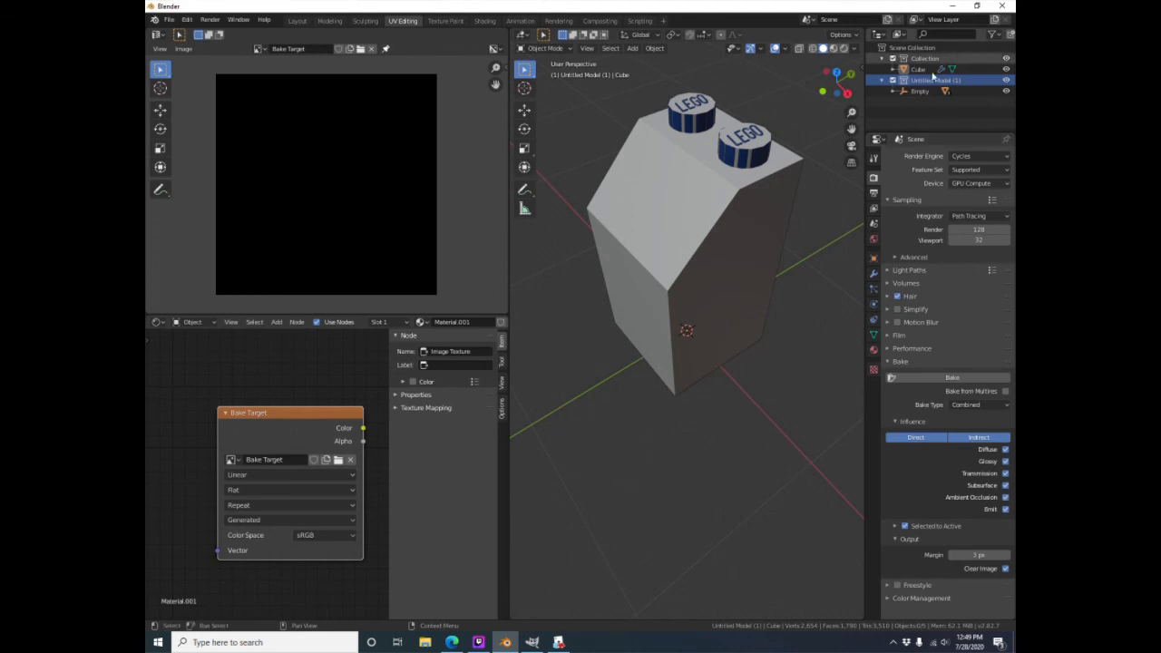
Select part.002, part.001 and part with the Cube as the active object, and bake the combined texture onto it
click(894, 92)
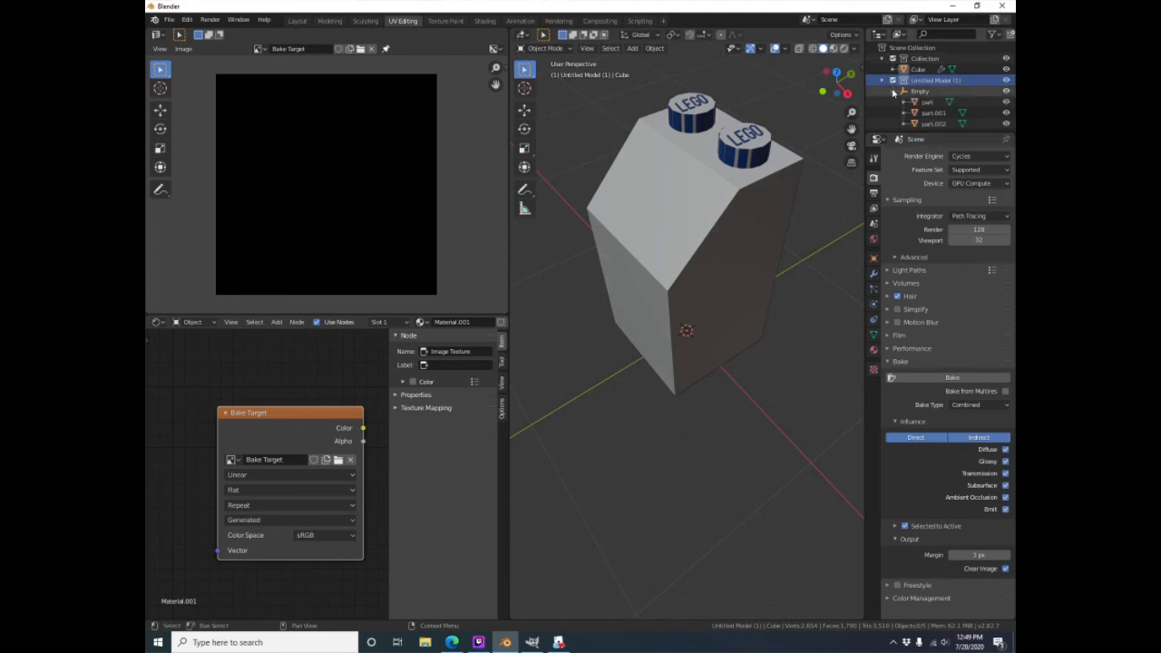
click(933, 125)
ctrl+click(934, 115)
ctrl+click(933, 104)
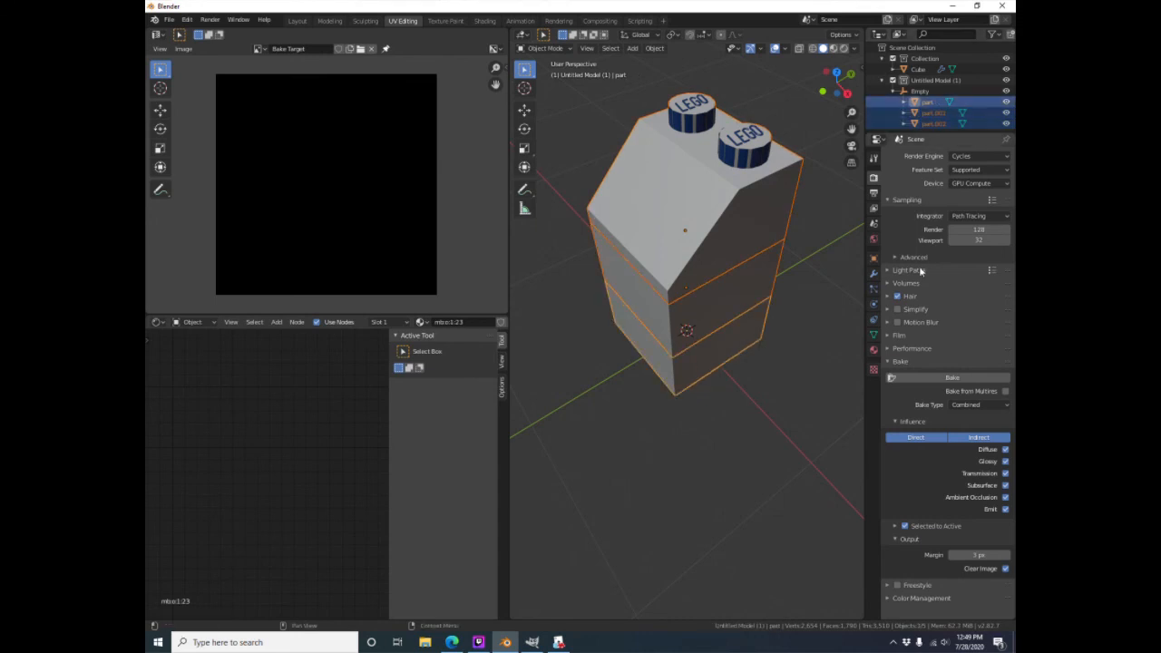
ctrl+click(920, 70)
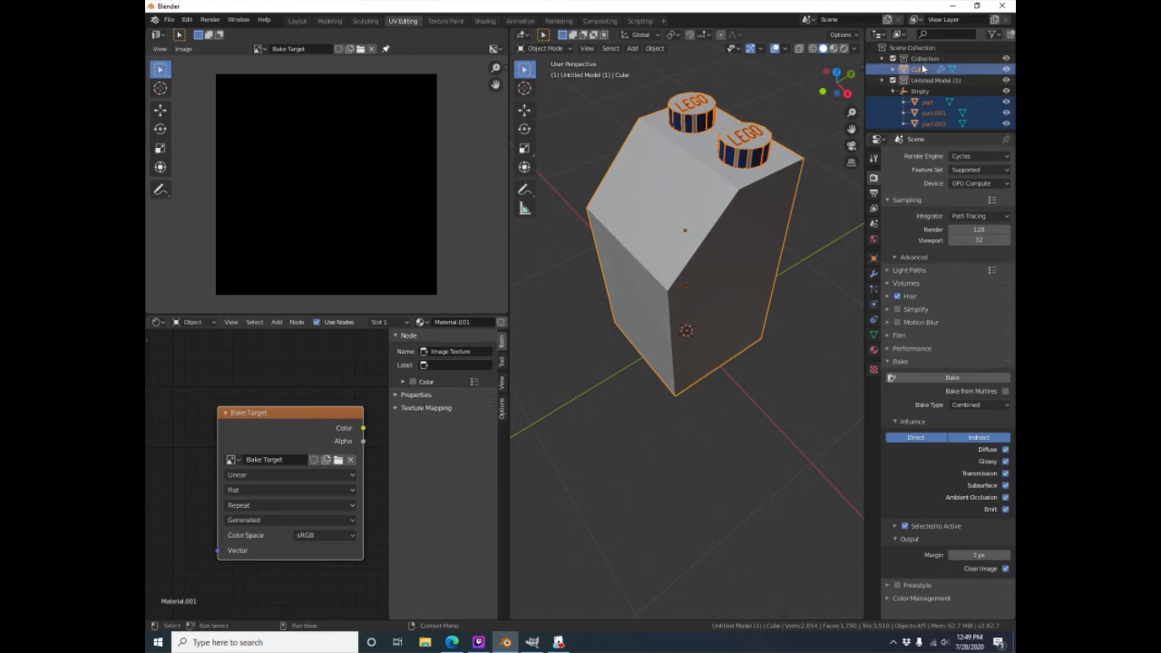
click(949, 377)
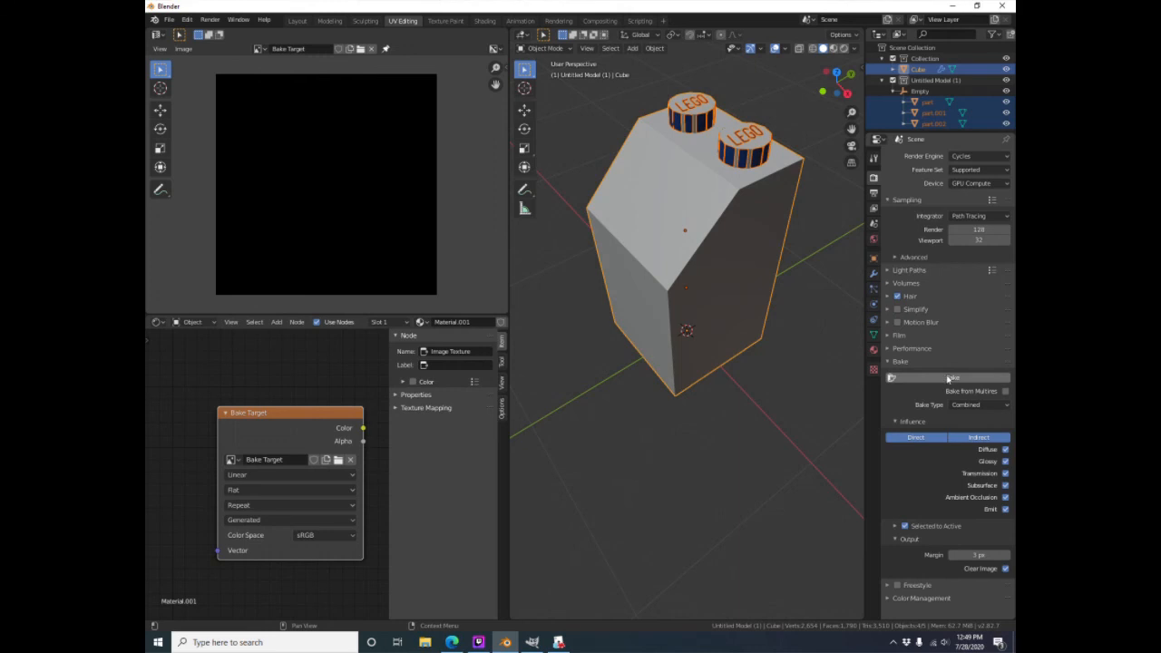
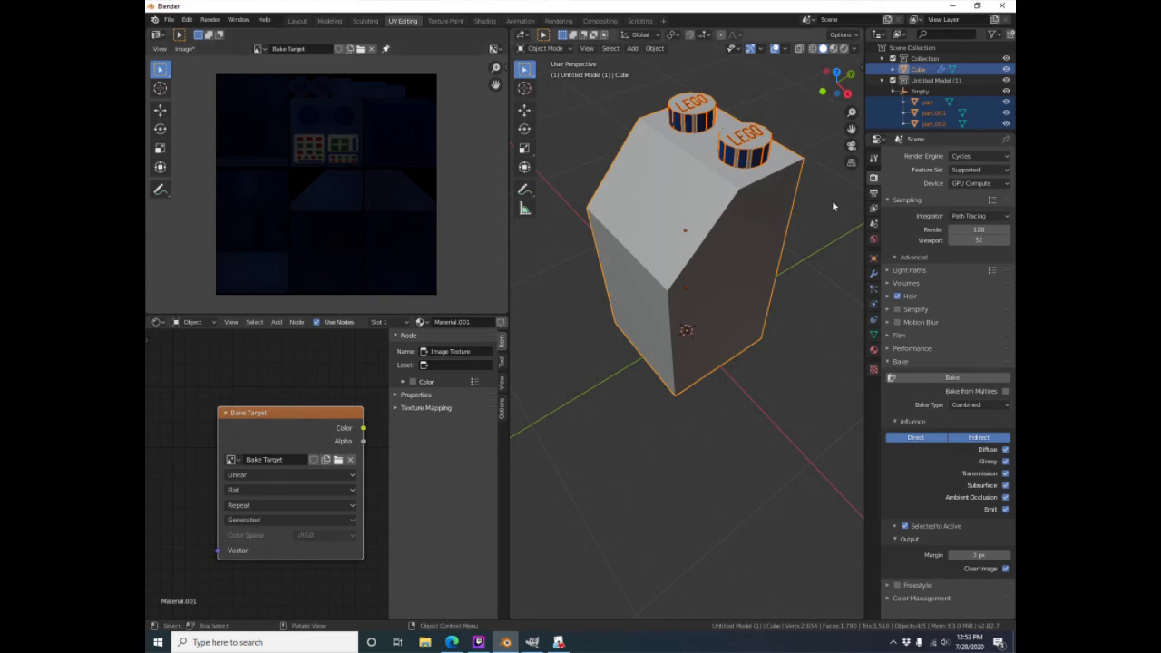
Set the world background color to an environment texture using studio_small_03_4k.hdr from the Downloads folder
click(874, 238)
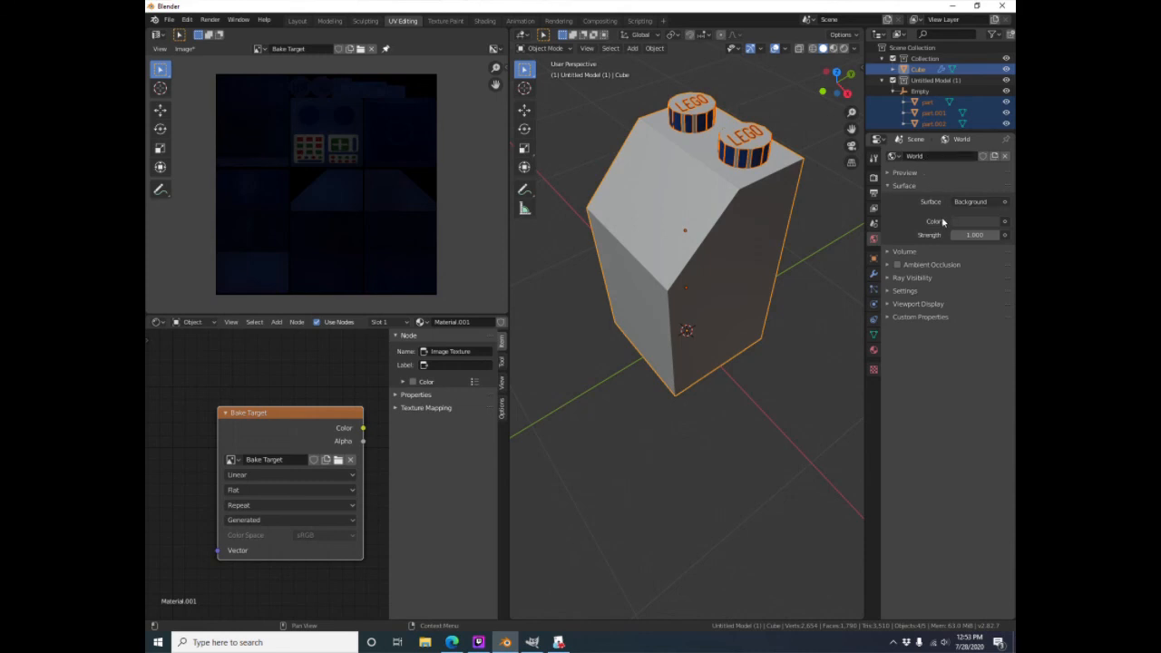
click(1006, 223)
click(705, 264)
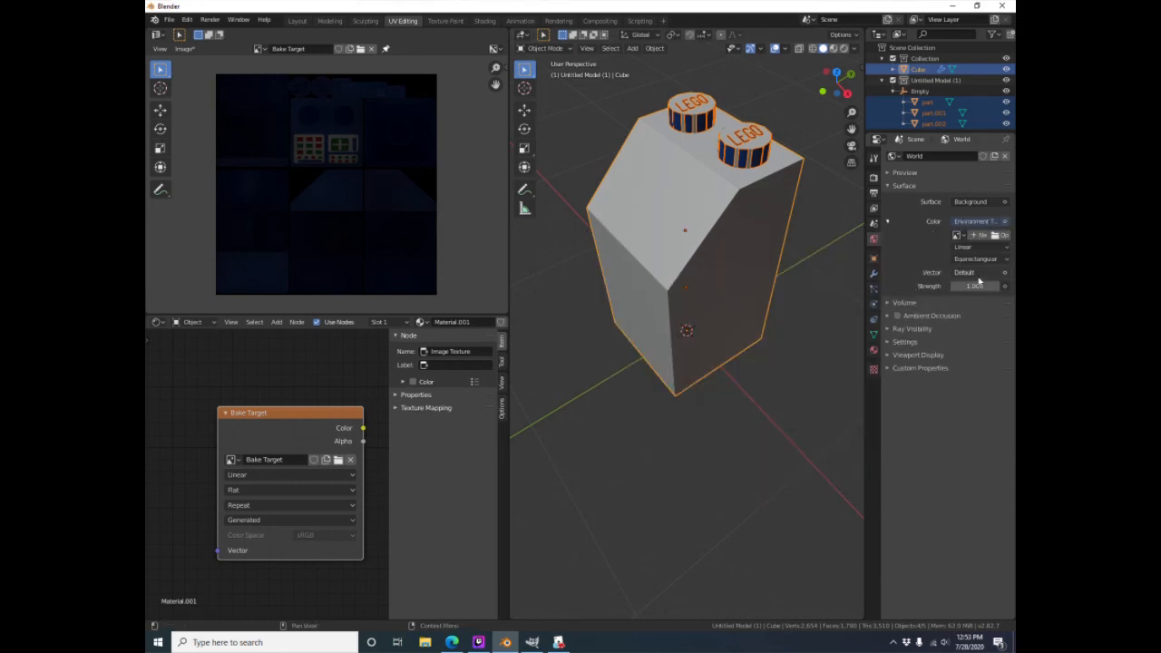
click(995, 235)
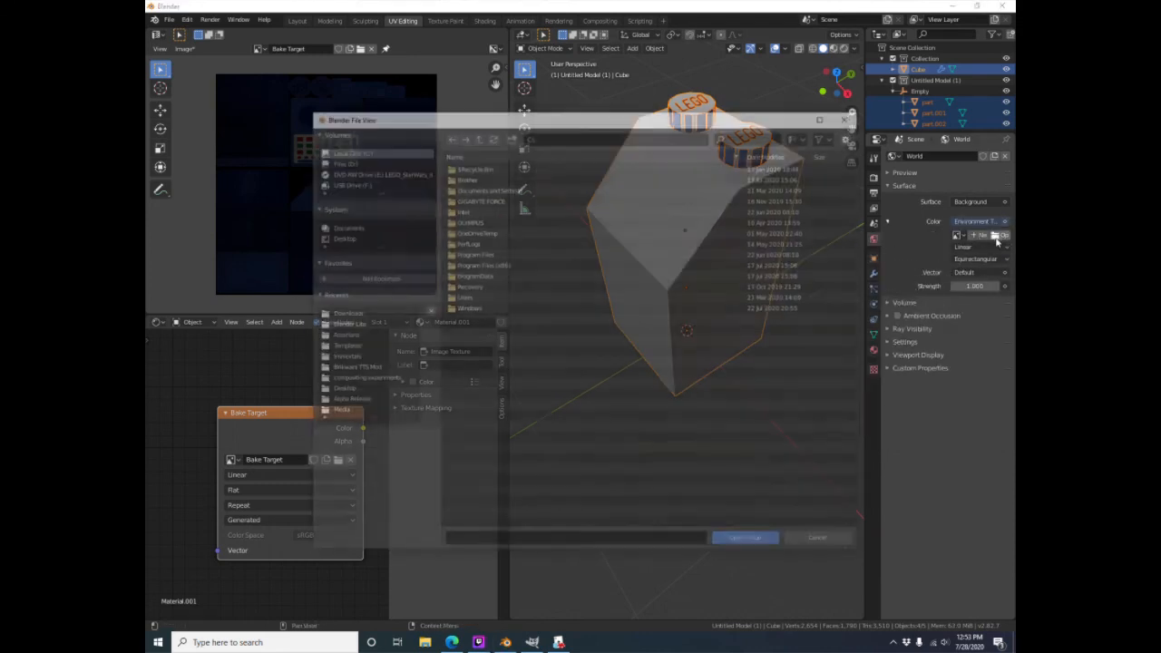
click(358, 313)
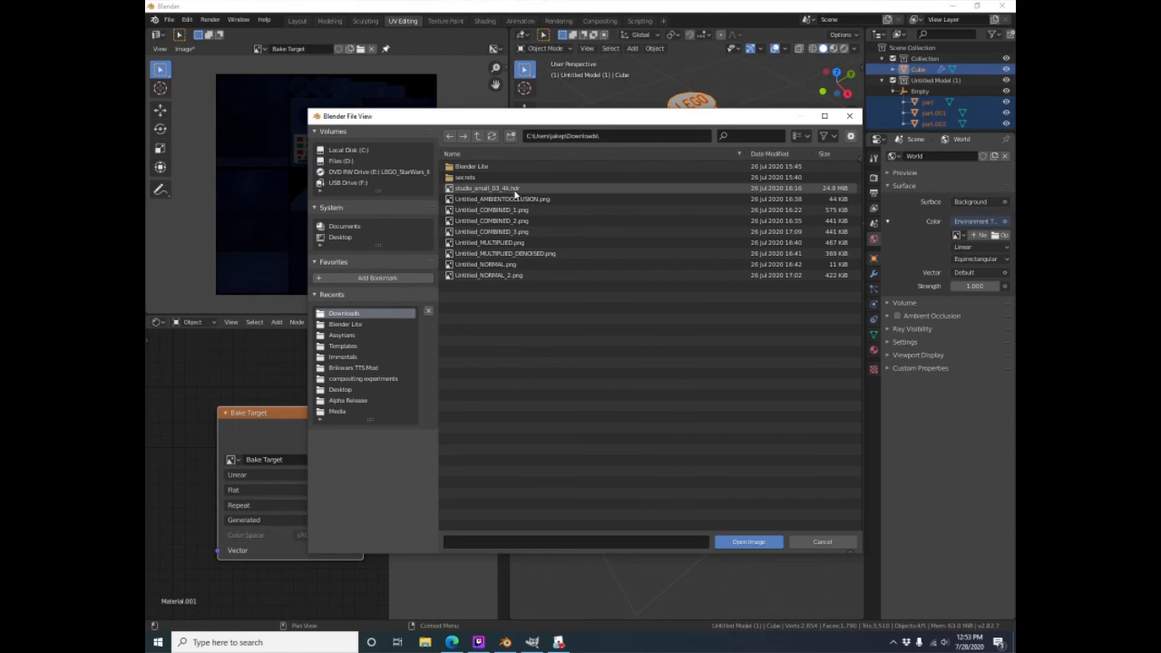
double_click(510, 188)
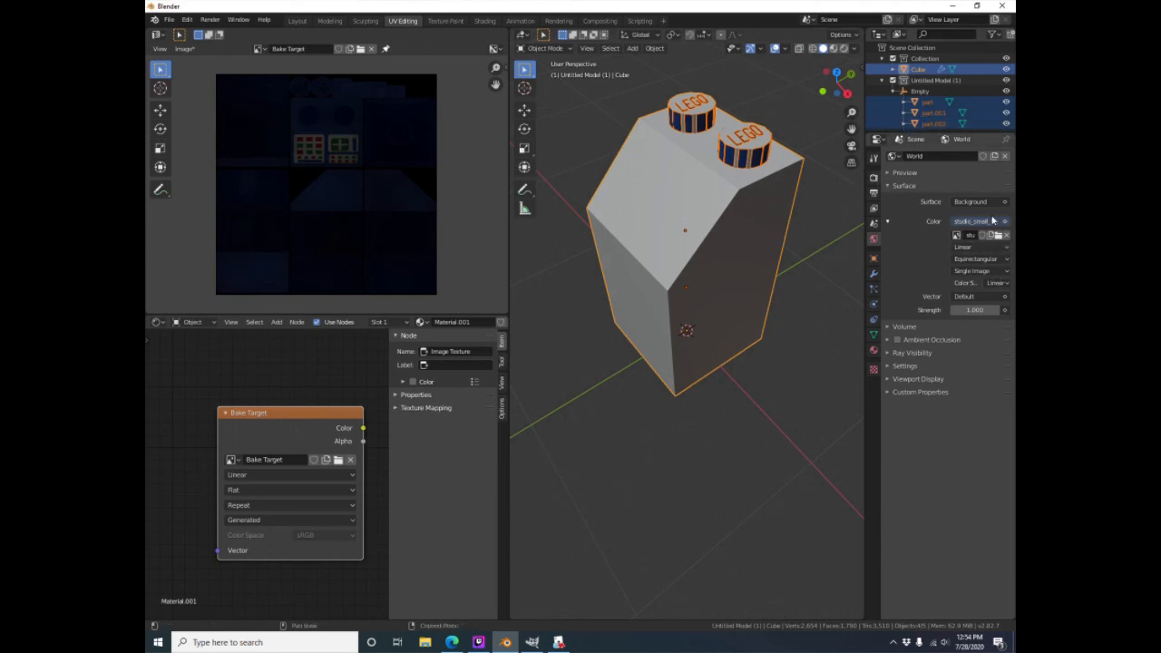
Preview the model in rendered shading with the Cube hidden, and compare the lit parts with the baked image
scroll(625, 293, down, 5)
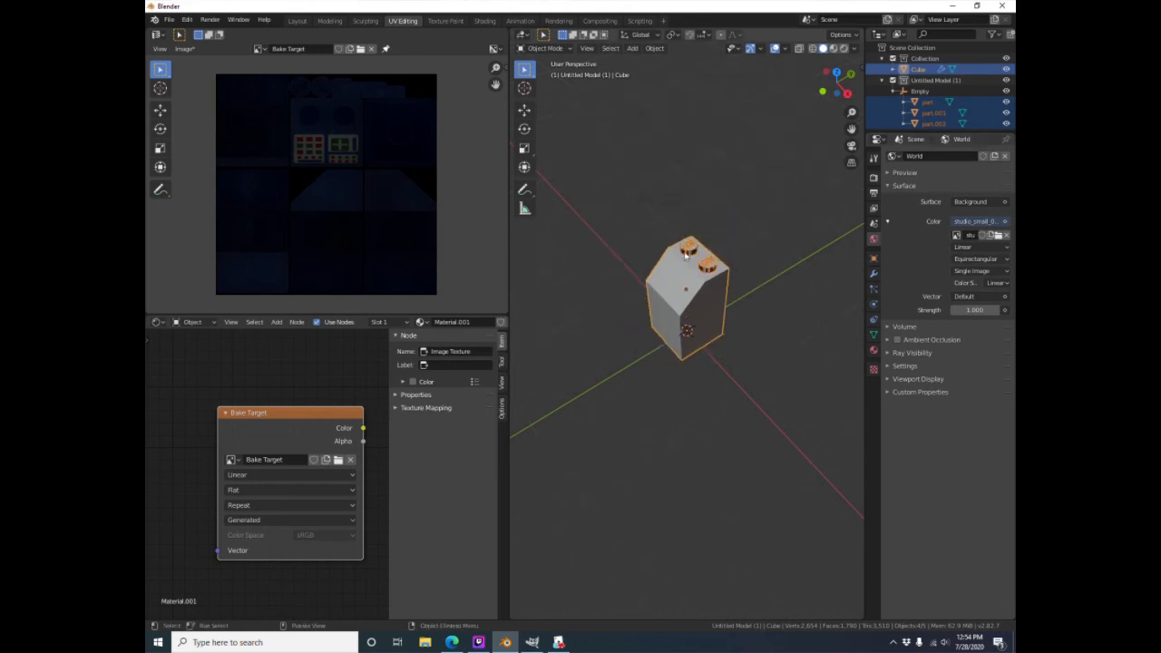
click(843, 51)
middle_drag(687, 374, 850, 347)
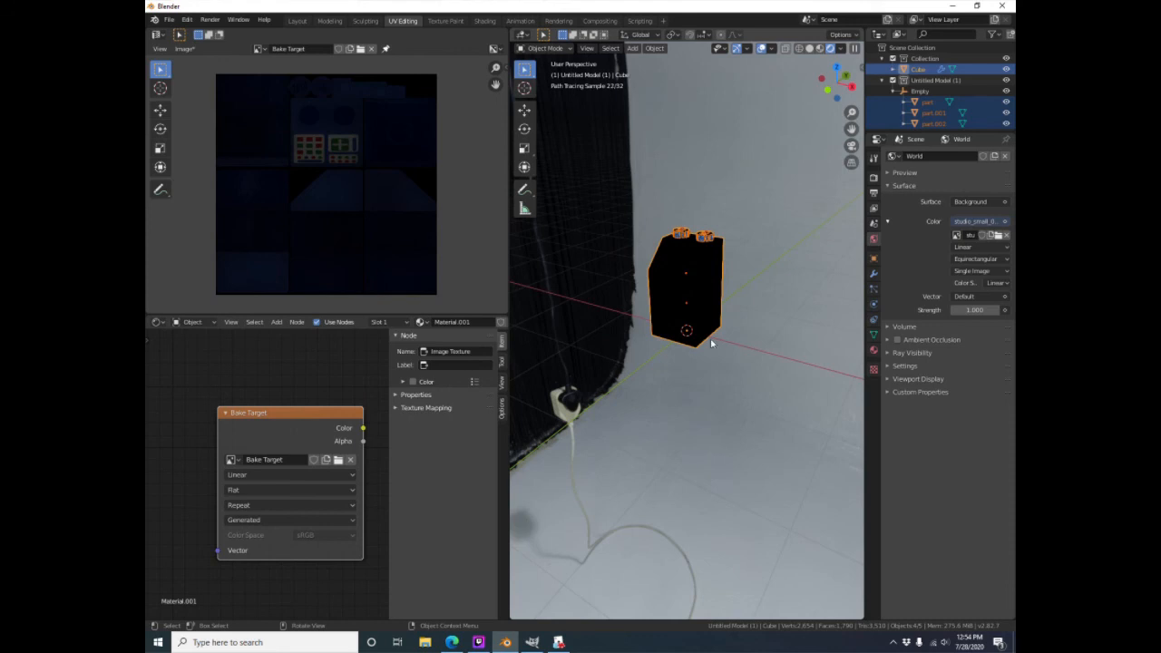
scroll(714, 344, up, 3)
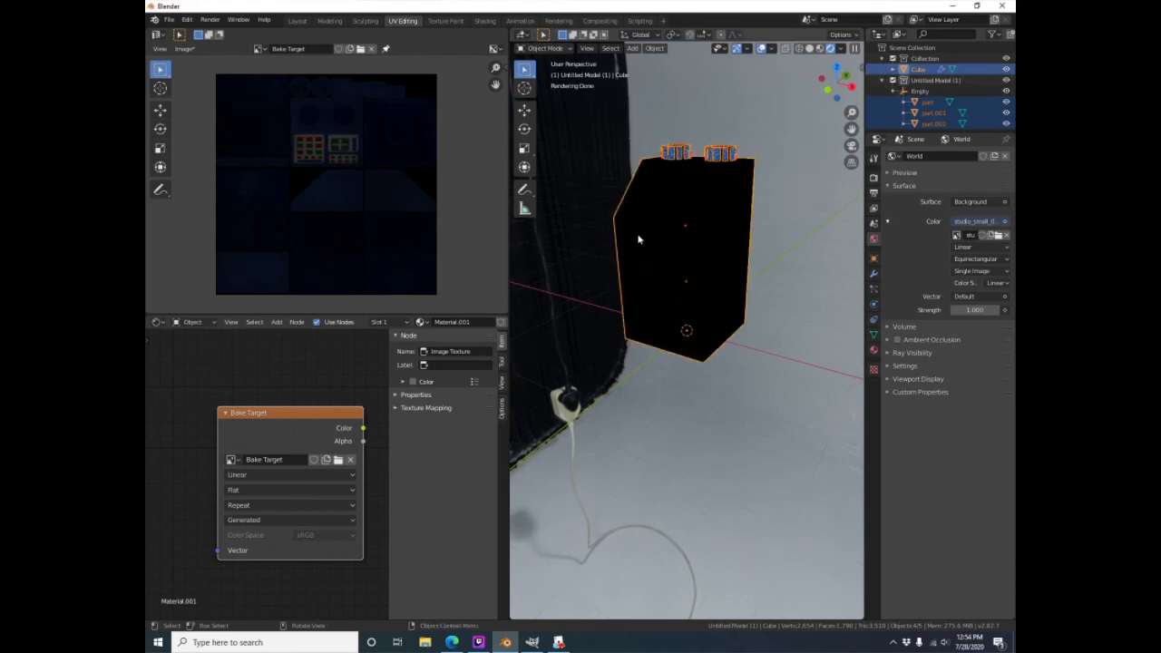
click(1007, 70)
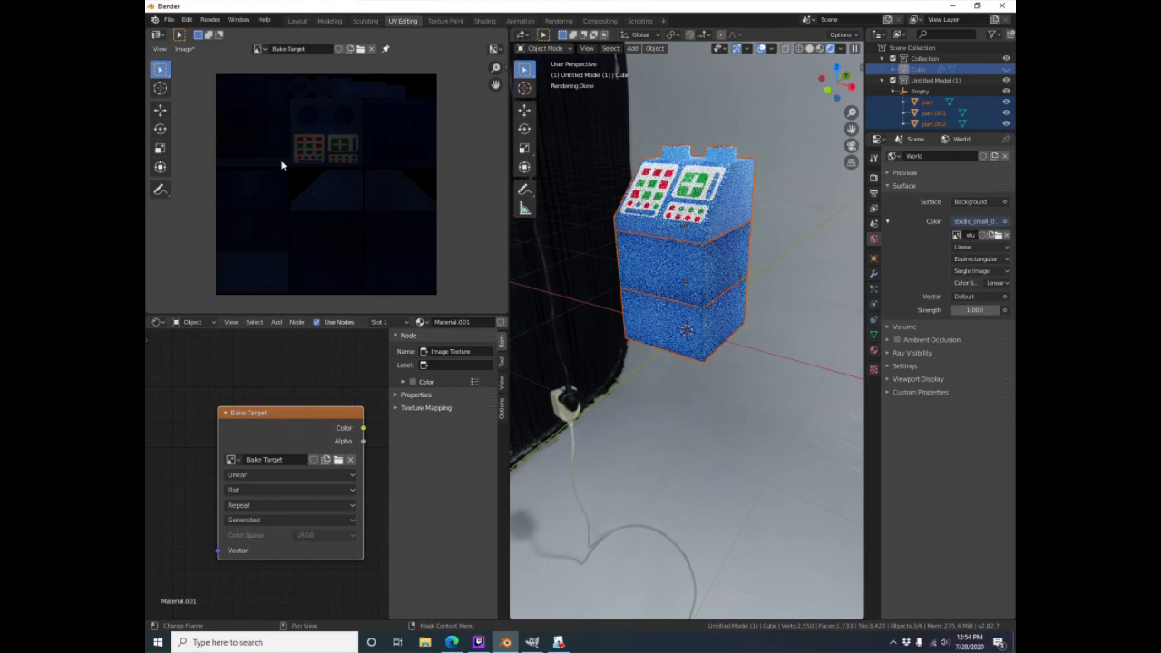
scroll(282, 165, up, 3)
scroll(282, 165, down, 5)
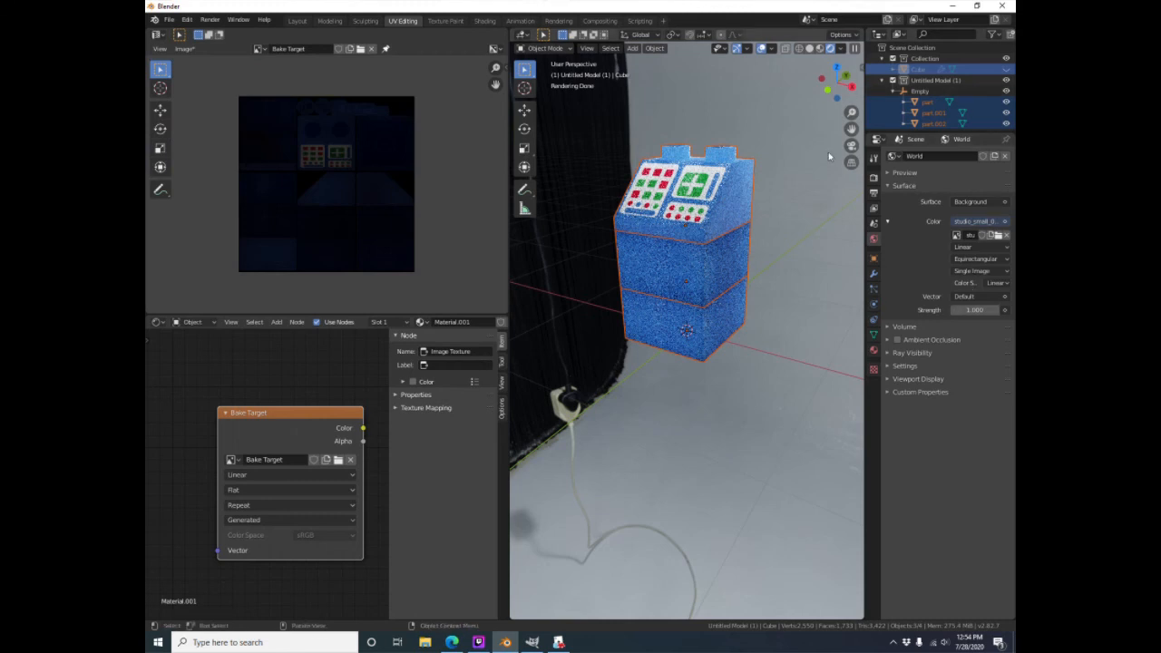
Set the world background strength to 0.5
click(989, 311)
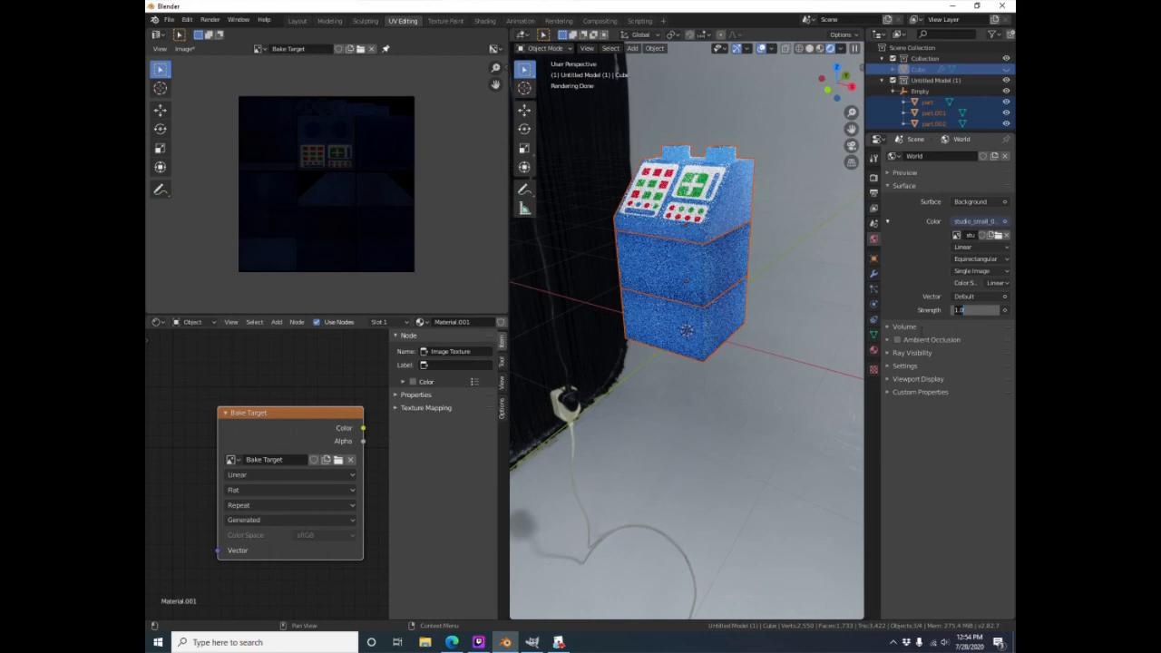
text(0.5)
key(Return)
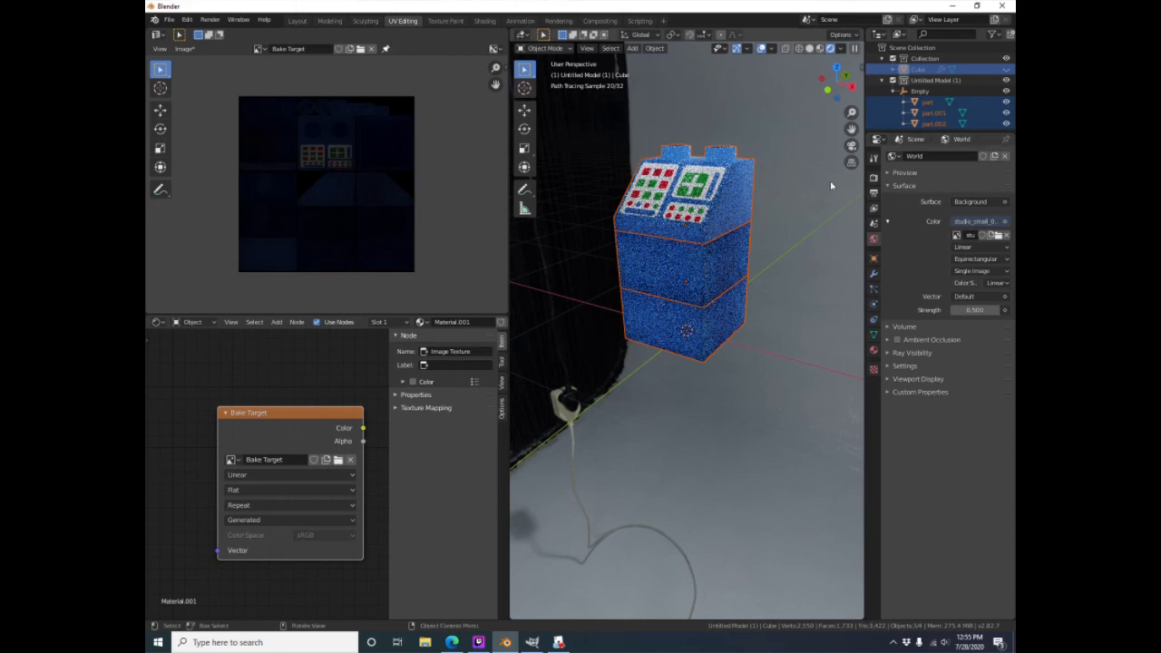
Set the world background strength to 0.25
click(974, 309)
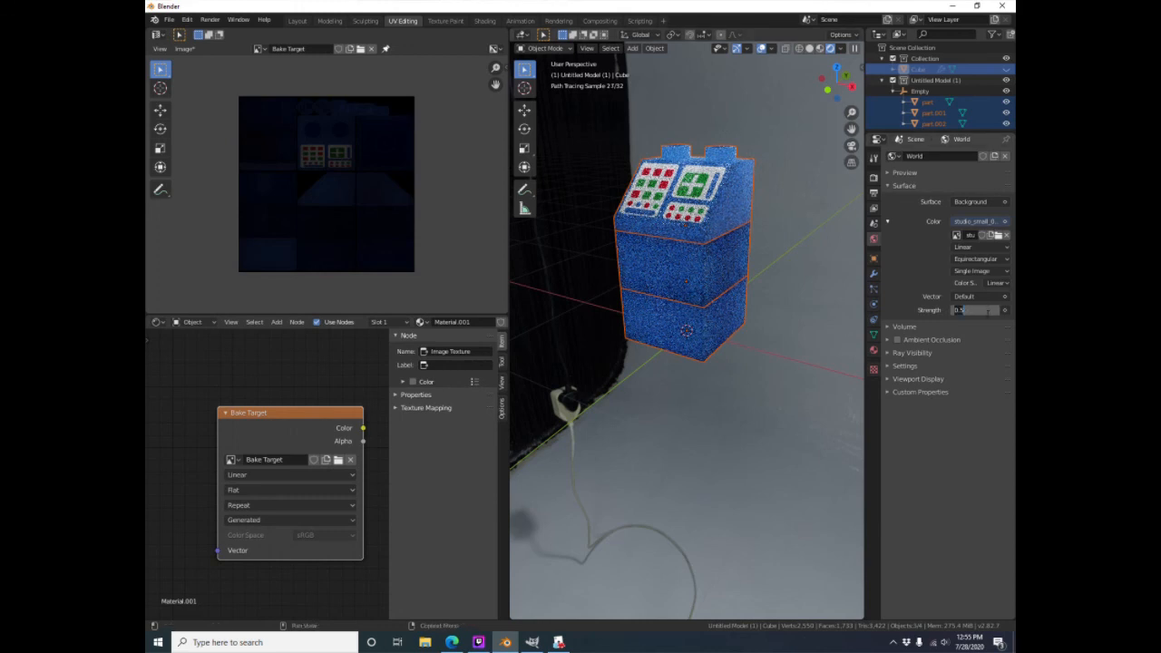
text(0.25)
key(Return)
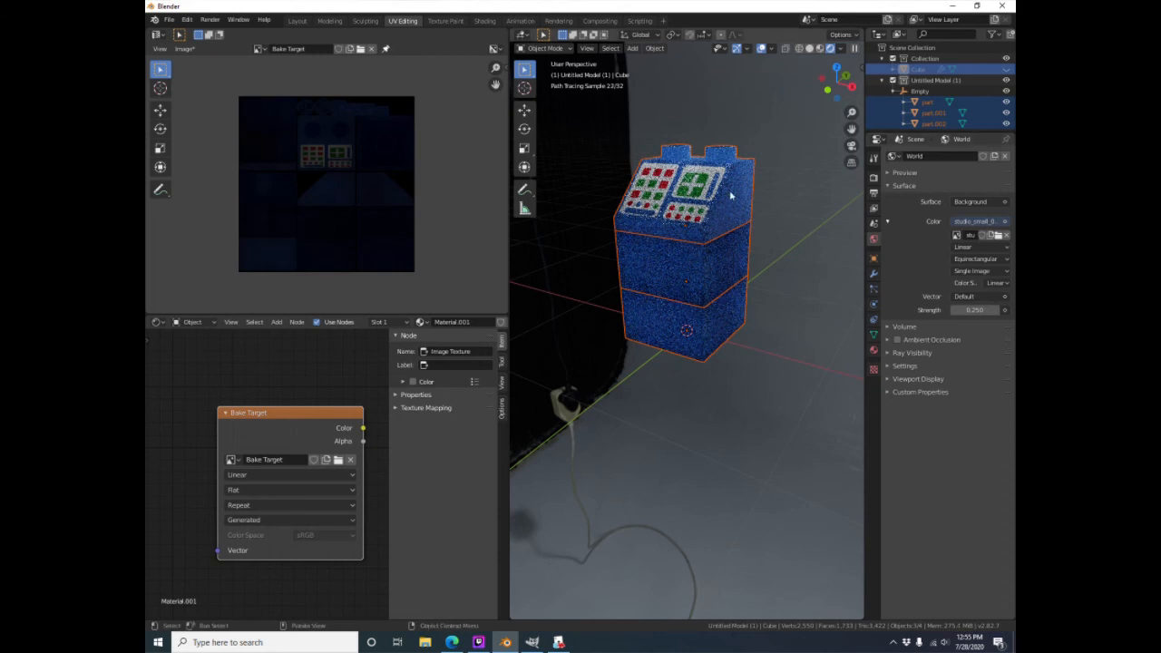
Unhide the Cube and bake the combined texture again, with the viewport switched to wireframe shading
click(873, 178)
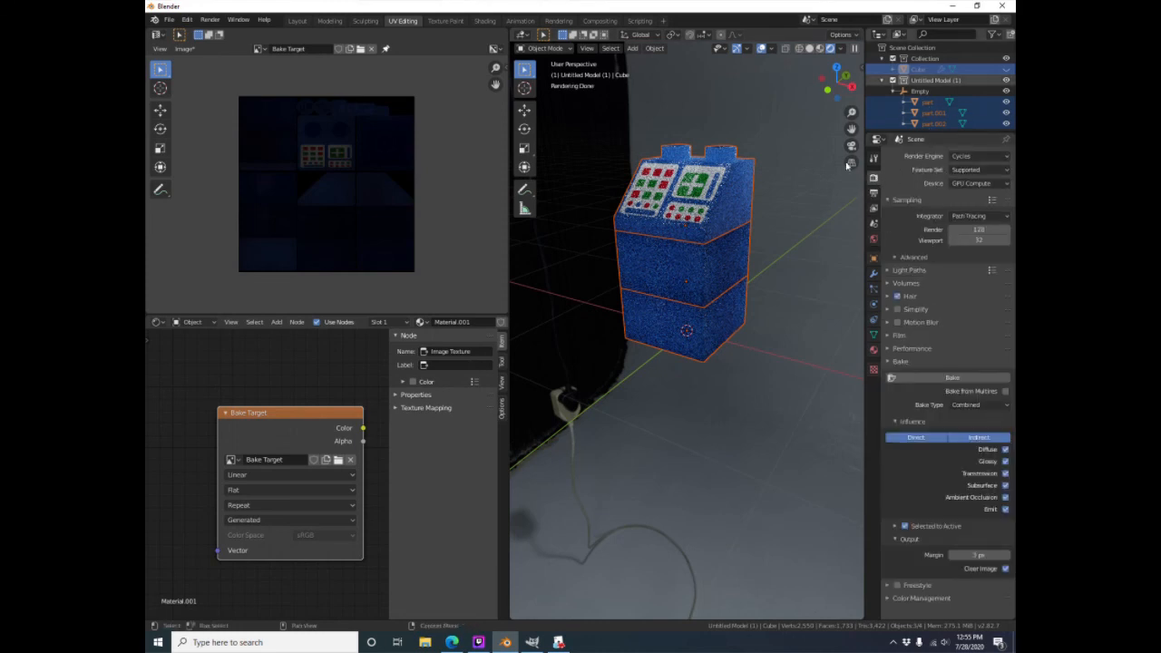
click(1005, 68)
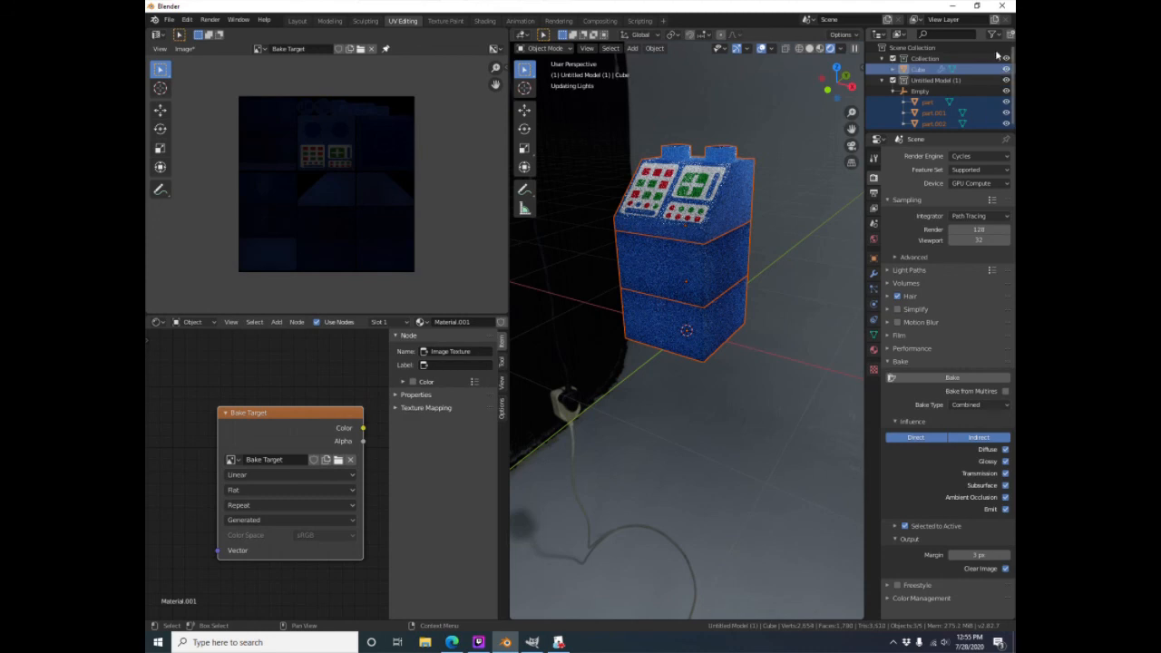
click(951, 379)
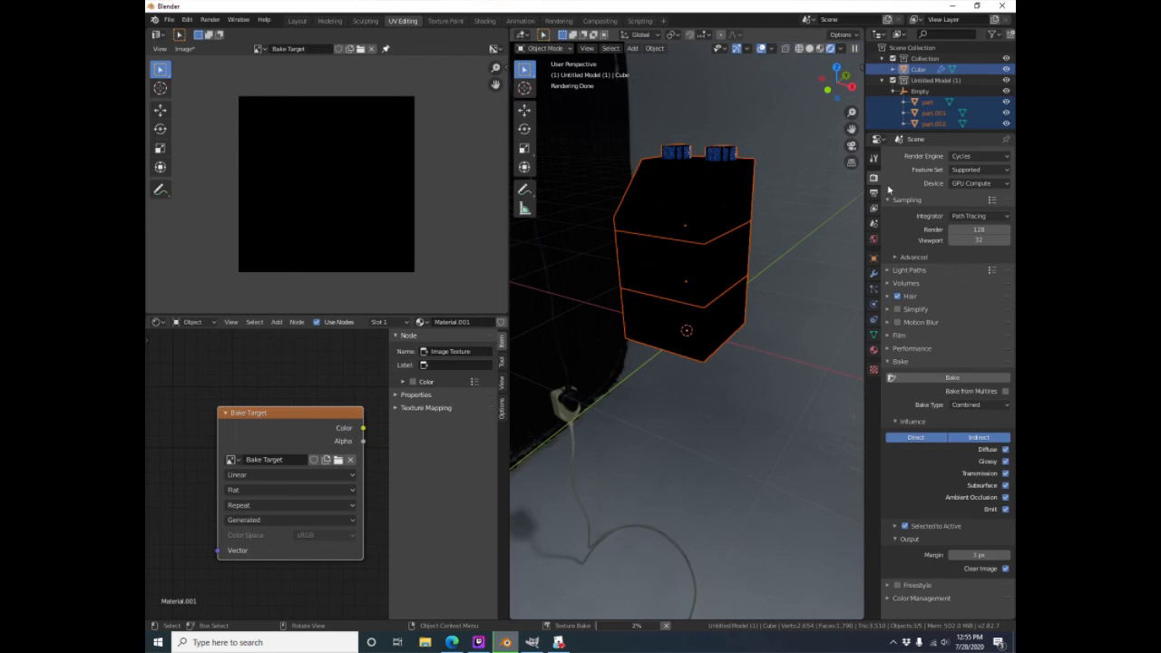
click(810, 48)
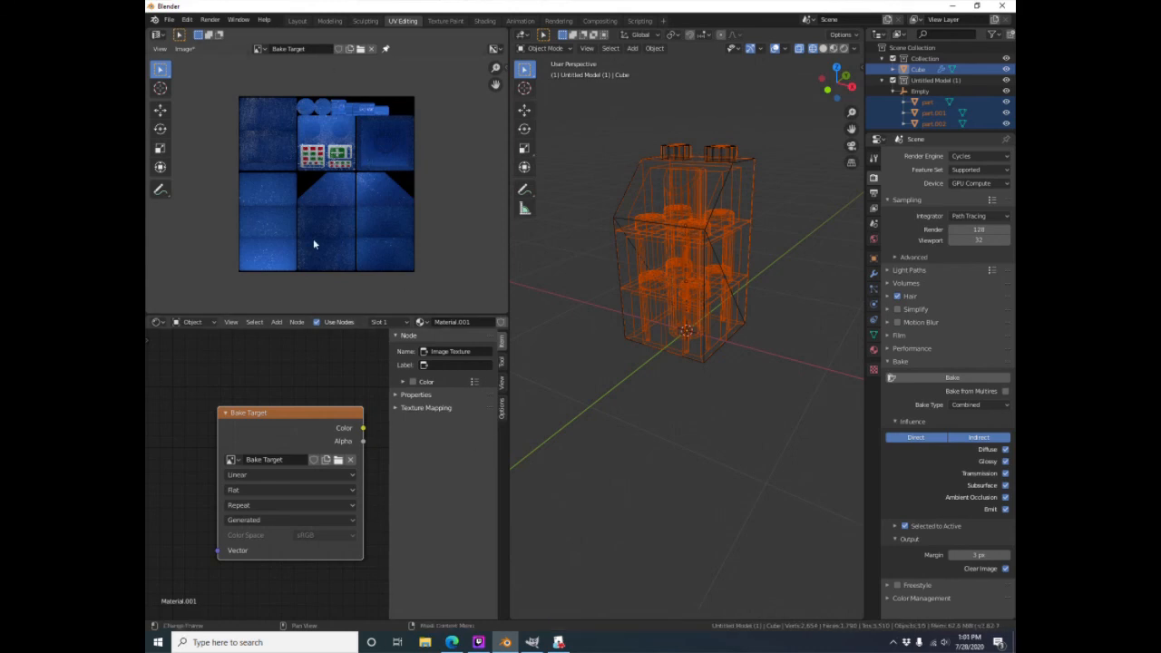
Save the baked image in the Documents folder as computer_combined.png
click(185, 48)
click(198, 147)
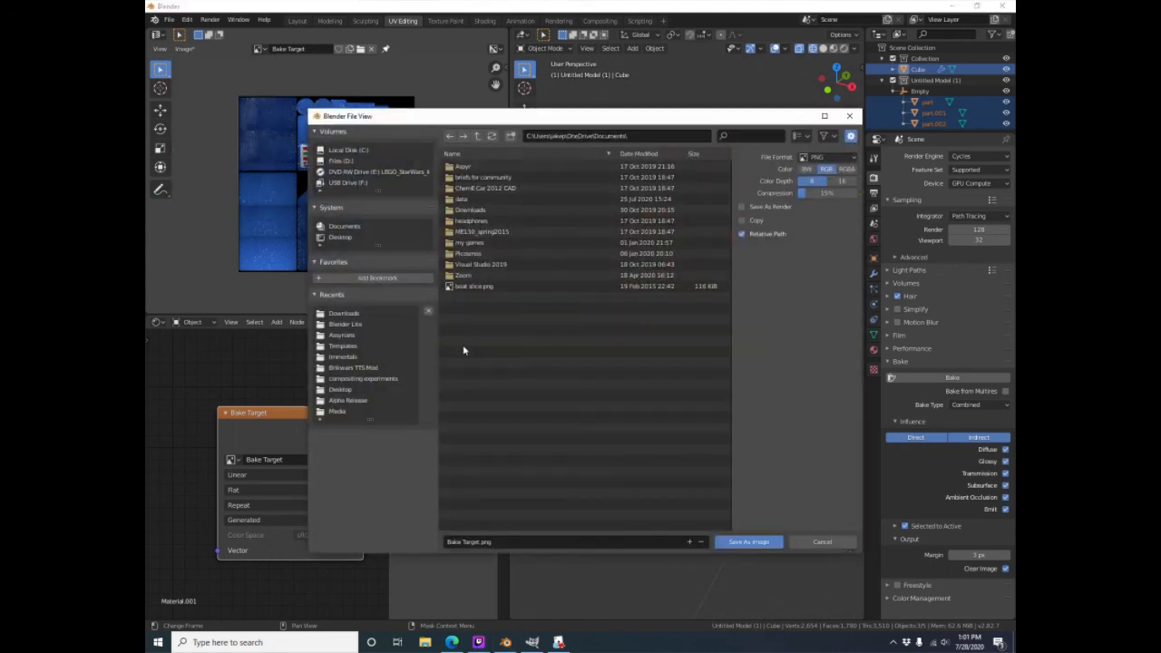
click(485, 540)
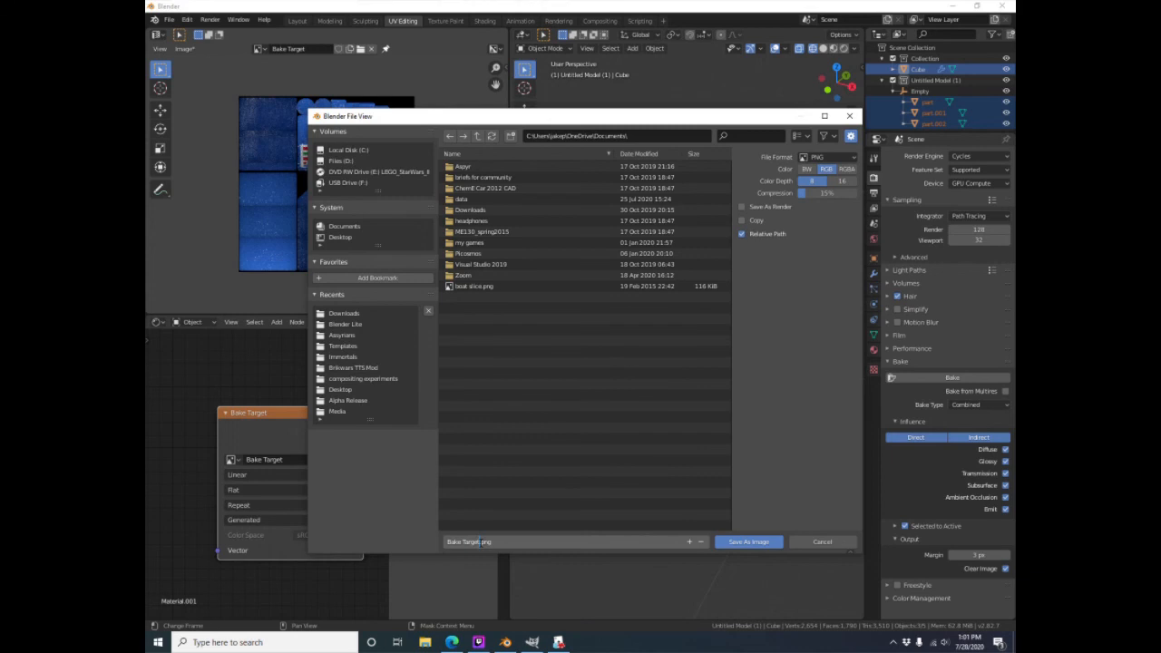
drag(481, 542, 405, 524)
text(computer)
key(Return)
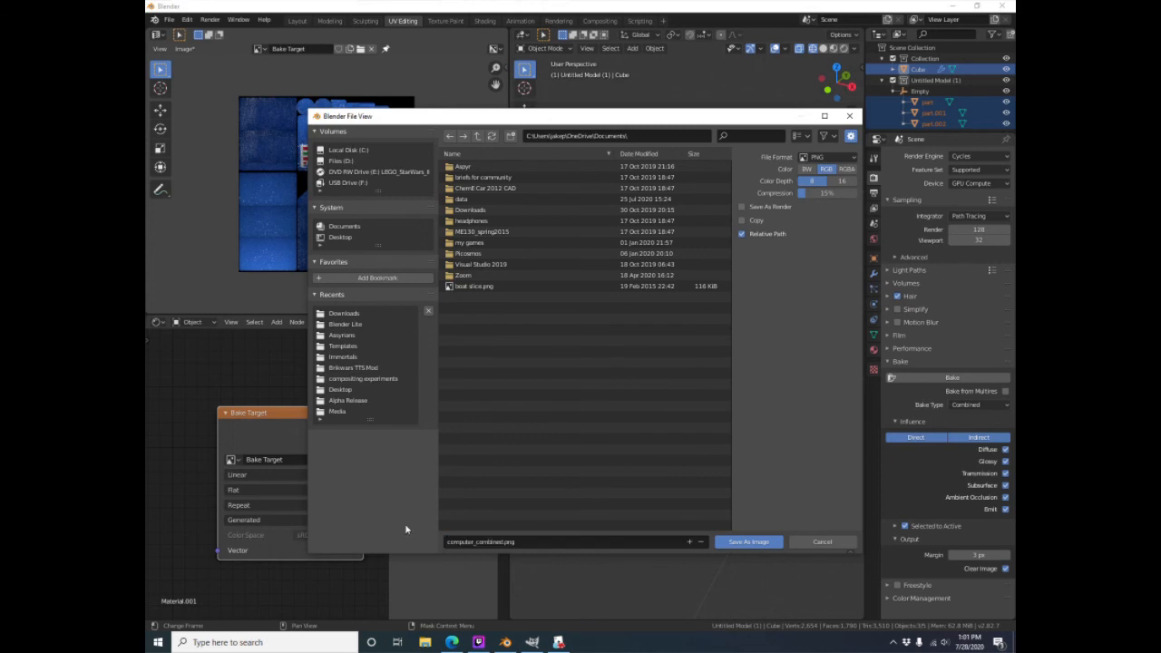
click(748, 542)
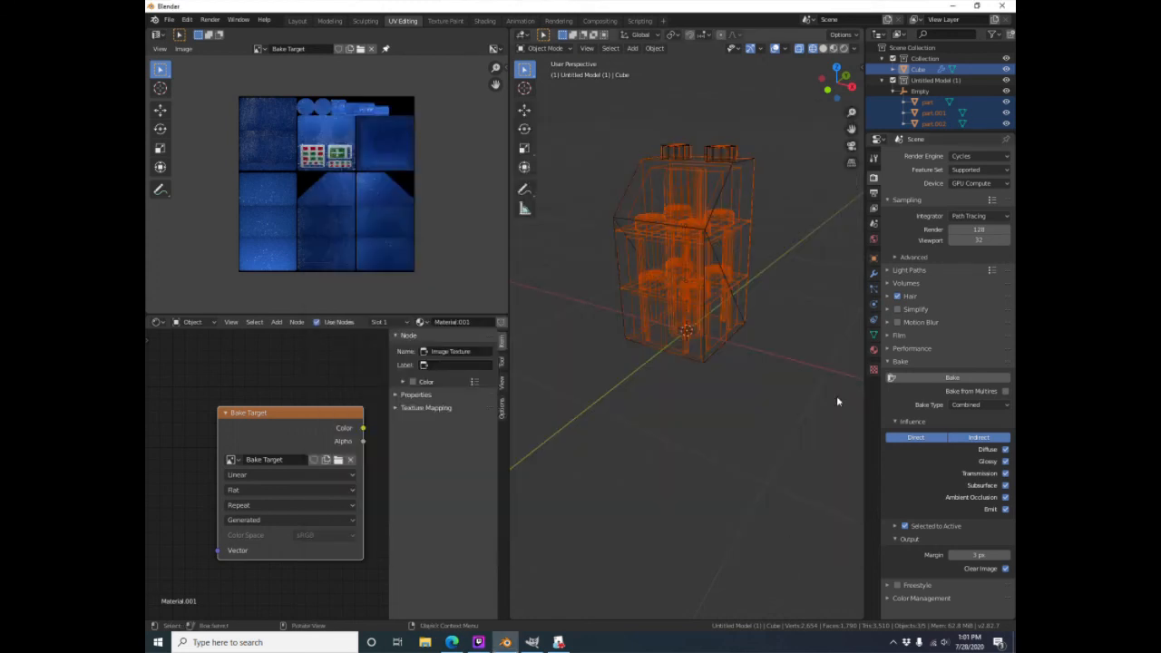
Export only the Cube as computer_uv.obj to the Downloads folder, checking that Include UVs is enabled
click(921, 69)
click(168, 19)
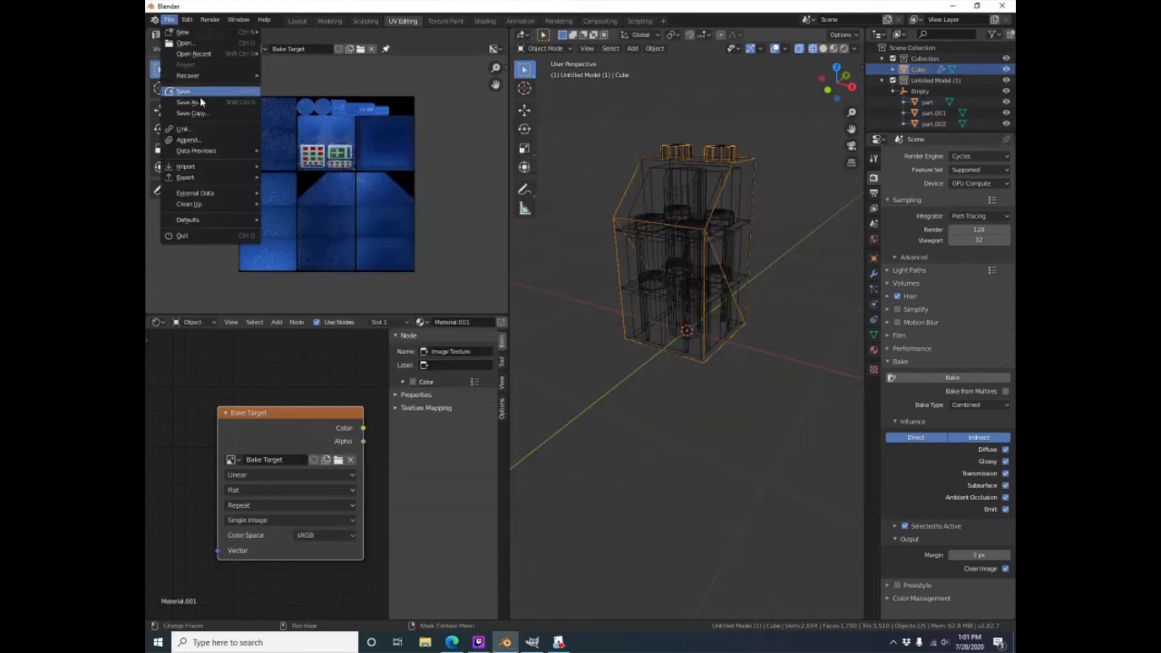
mouse_move(195, 168)
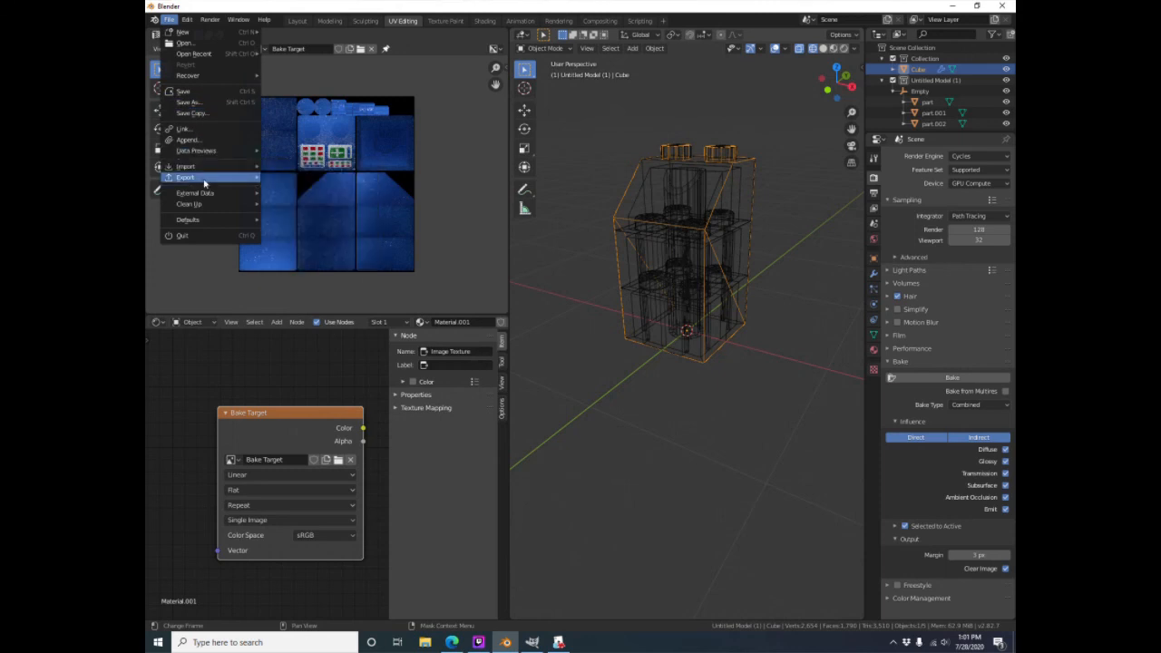
click(320, 264)
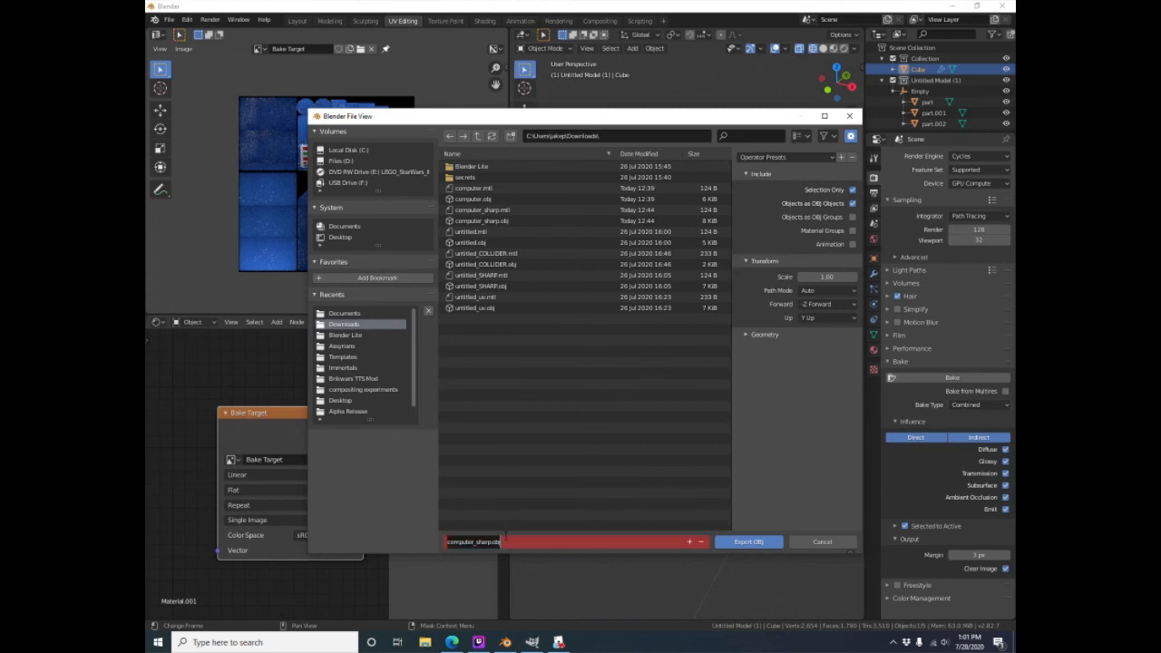
drag(491, 542, 477, 542)
text(uv)
click(771, 337)
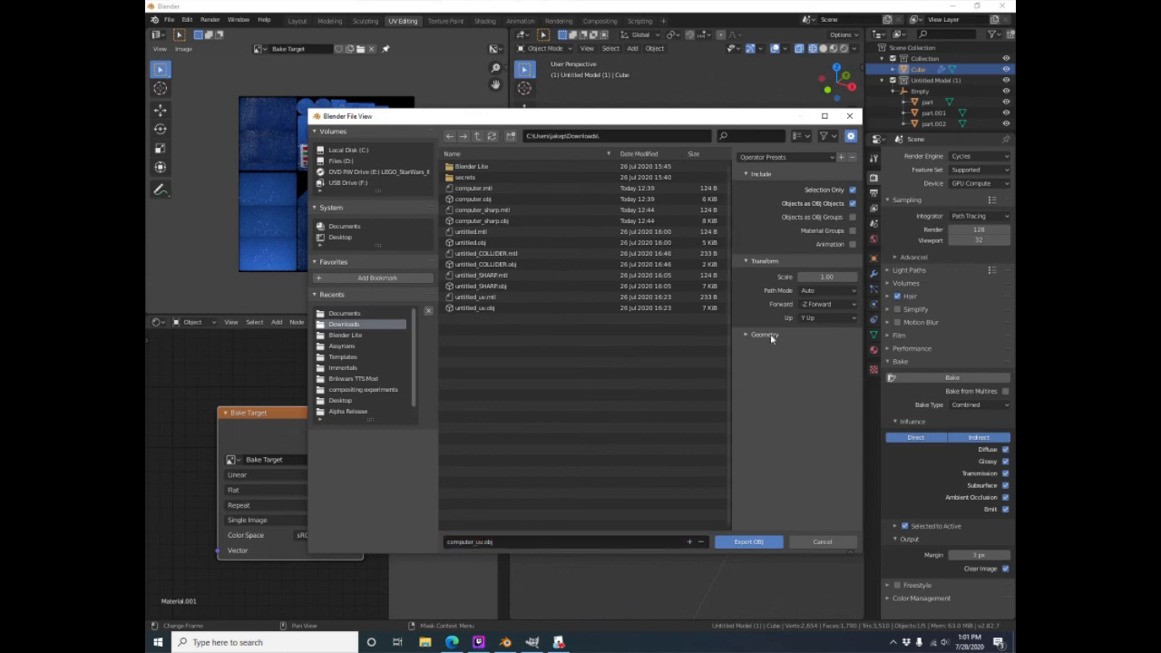
click(771, 337)
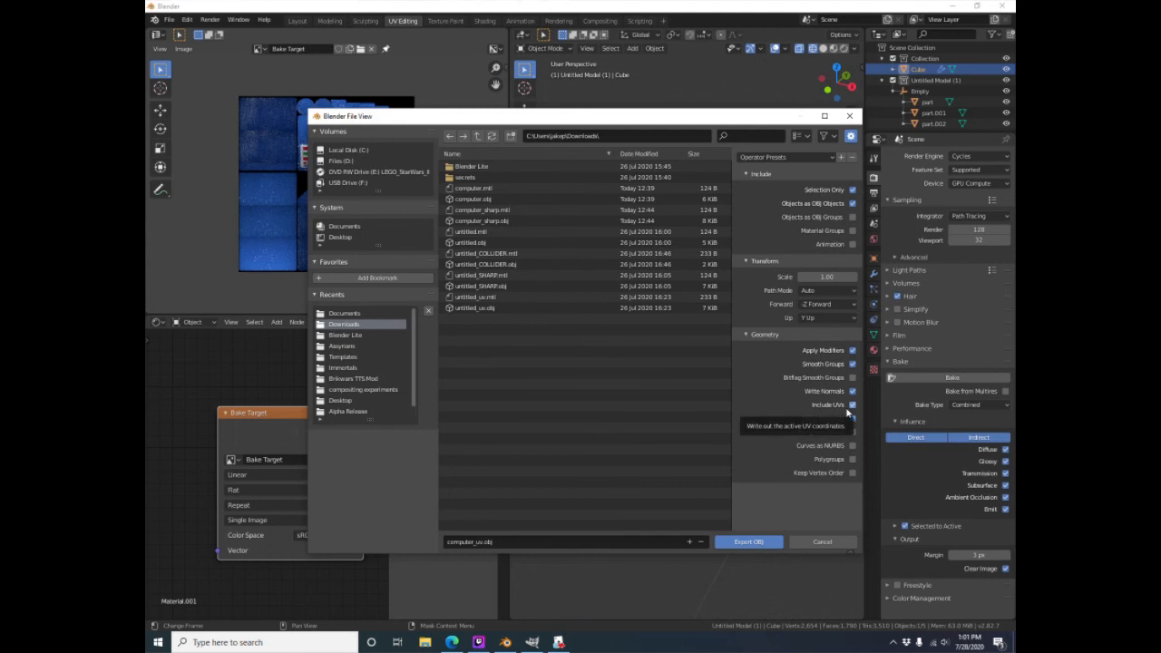
click(767, 544)
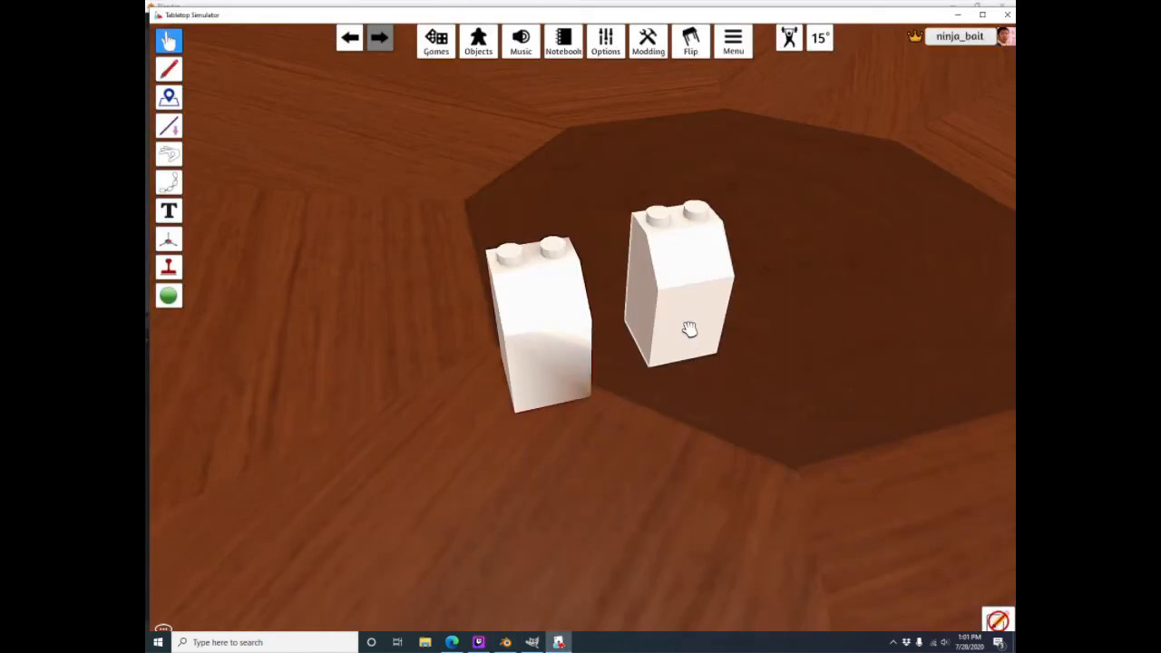
Paste a copy of the white model on the table and set its mesh to computer_uv.obj from Downloads, loaded locally
key(ctrl+v)
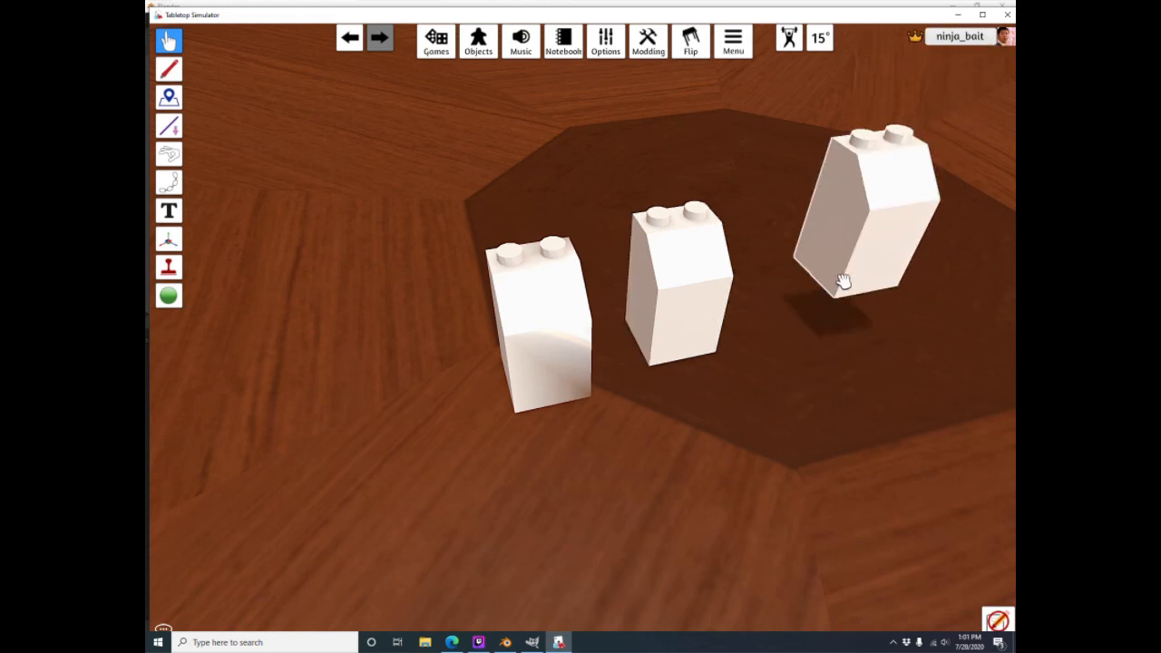
right_click(849, 279)
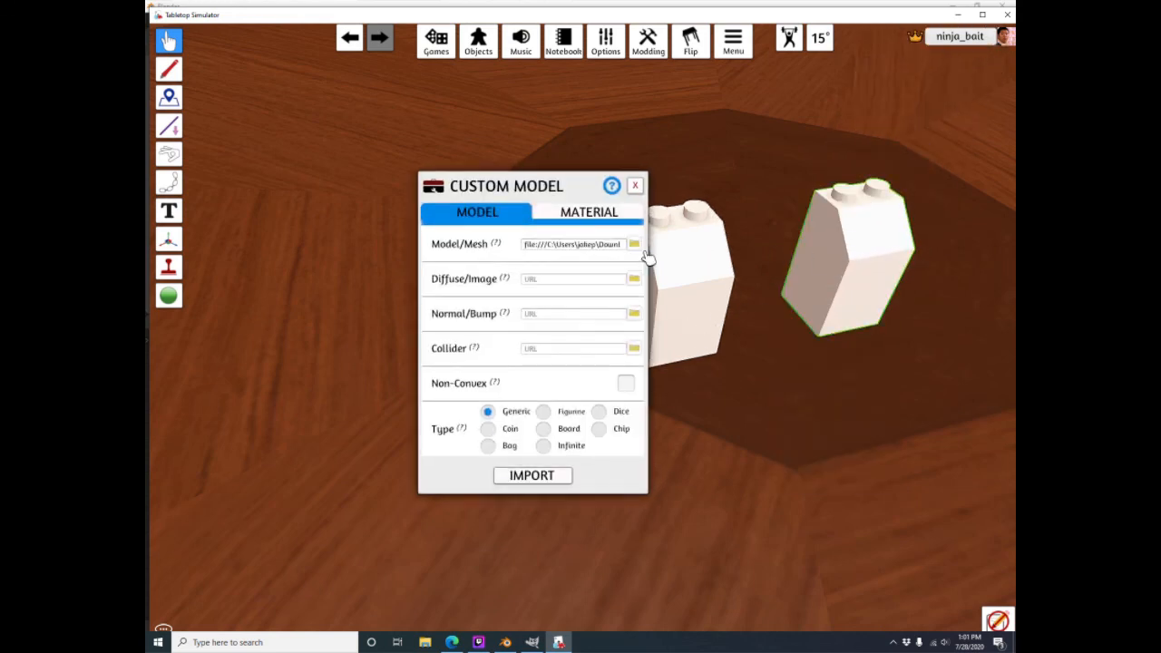
click(632, 246)
click(668, 348)
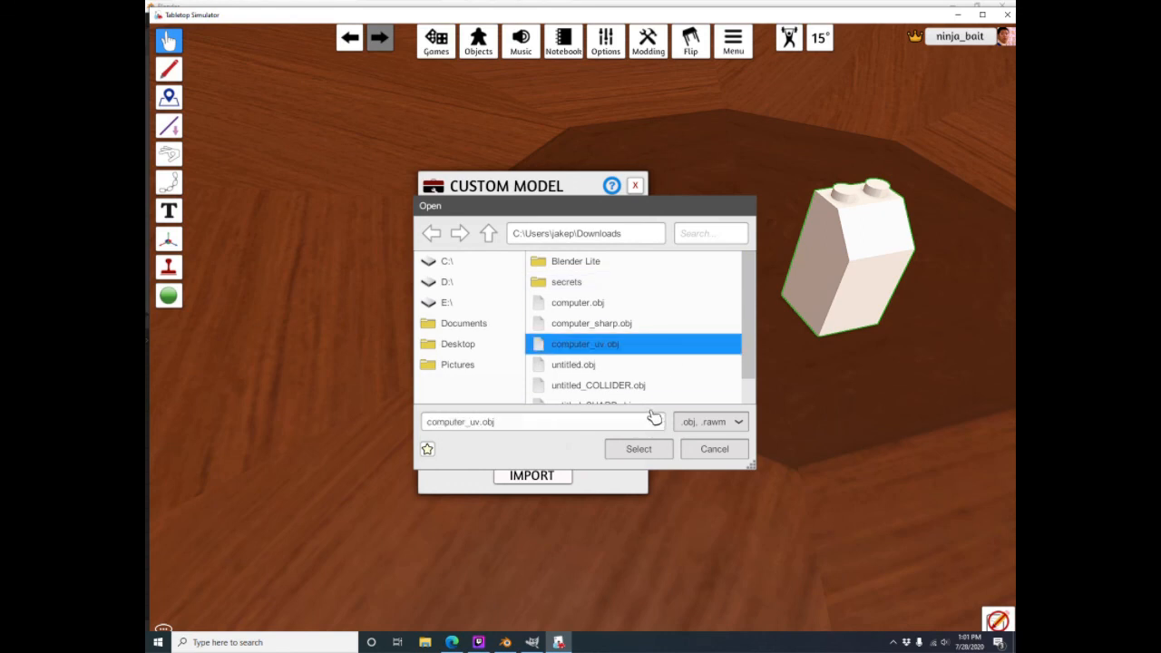
click(666, 458)
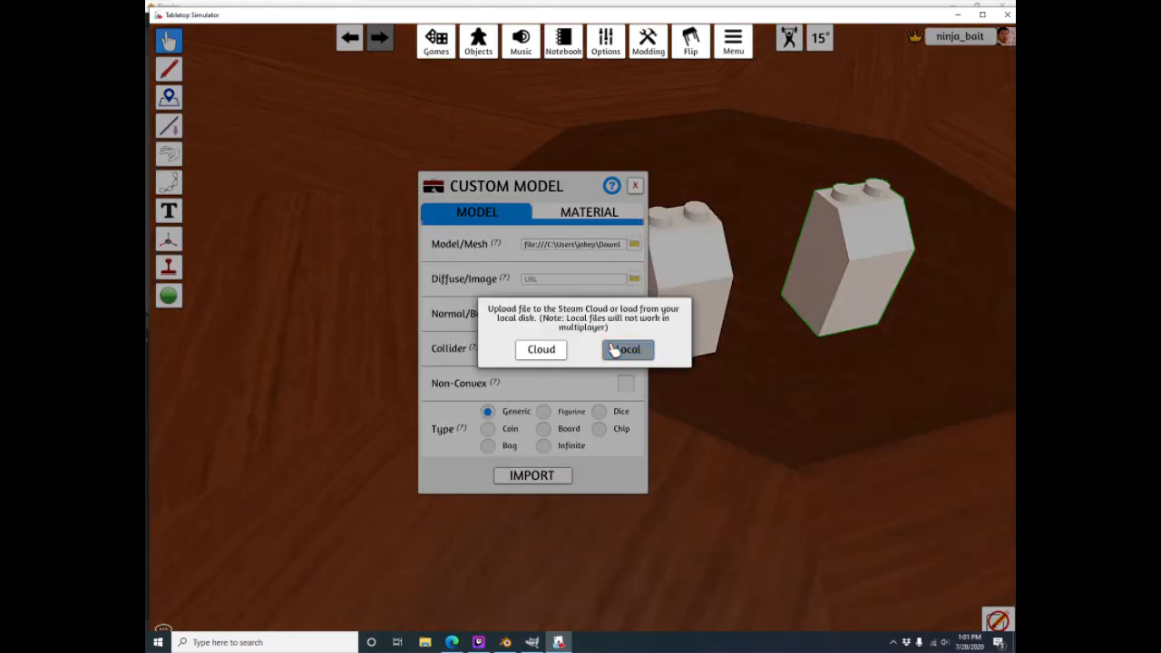
click(618, 348)
Look through the Downloads folder for the baked image to use as the model's diffuse texture
click(634, 279)
scroll(641, 360, down, 3)
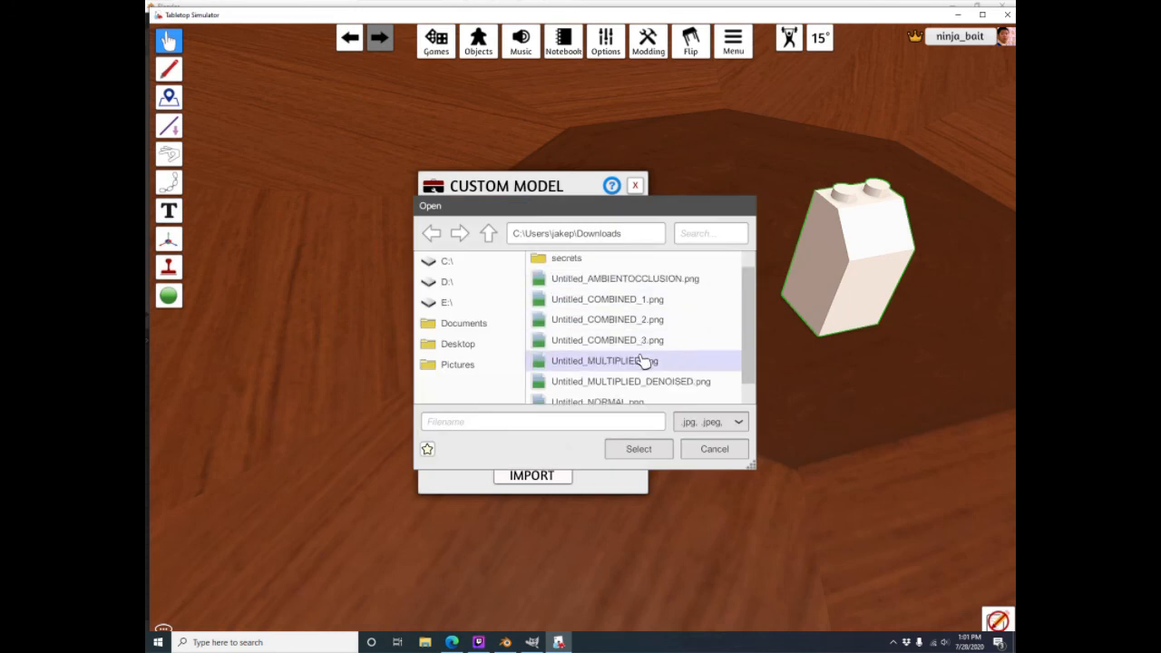
scroll(642, 360, up, 2)
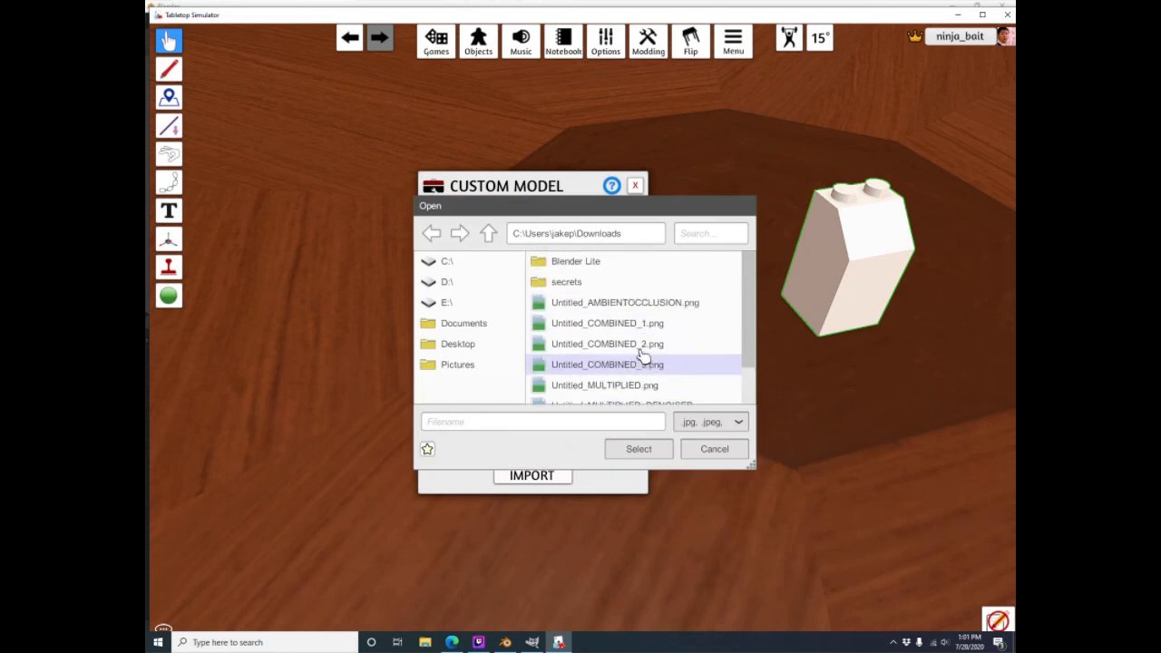
scroll(642, 358, down, 2)
scroll(644, 361, up, 3)
scroll(649, 368, down, 3)
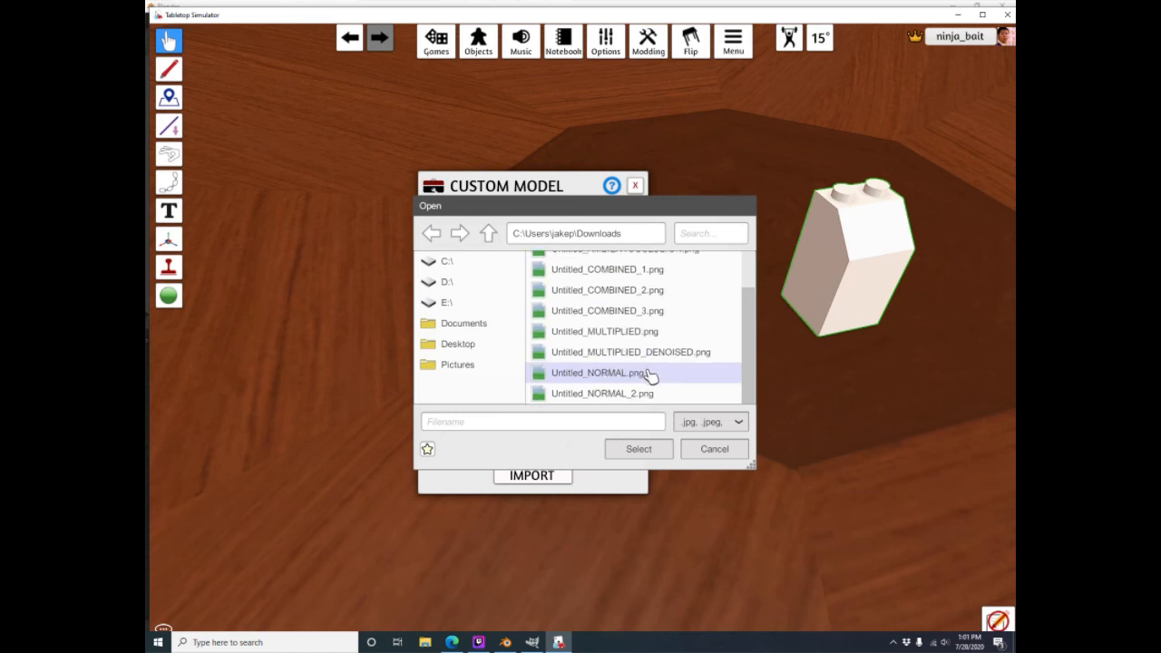
Switch to Blender and save the baked image as computer_combined.png in the Downloads folder
click(506, 642)
click(183, 48)
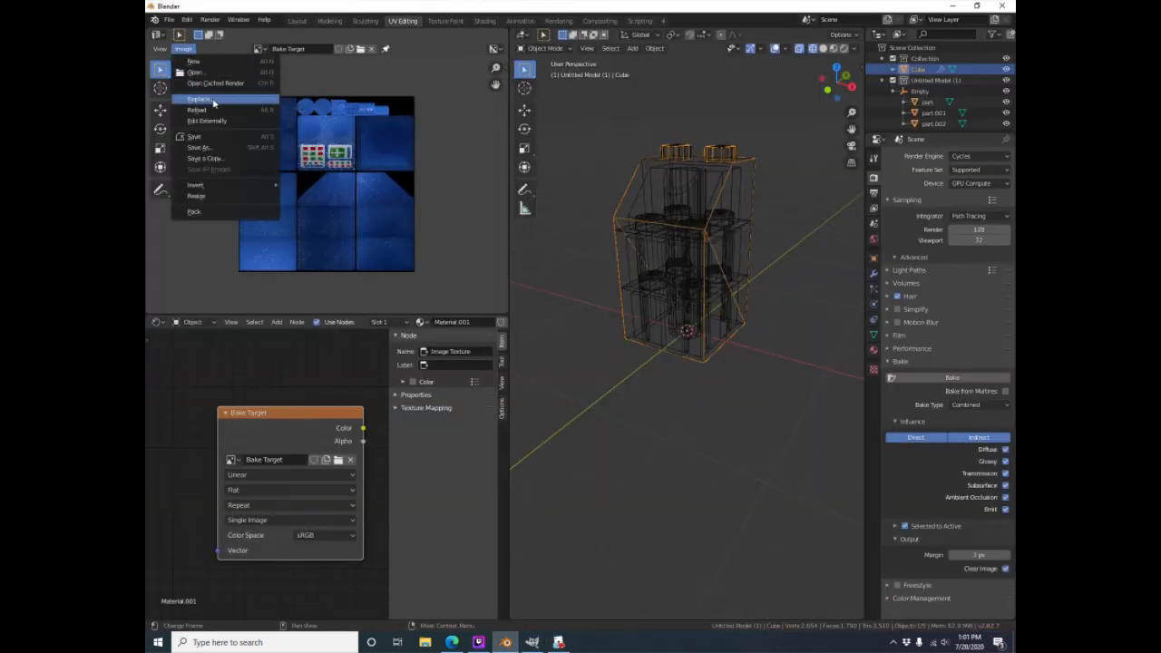
click(214, 147)
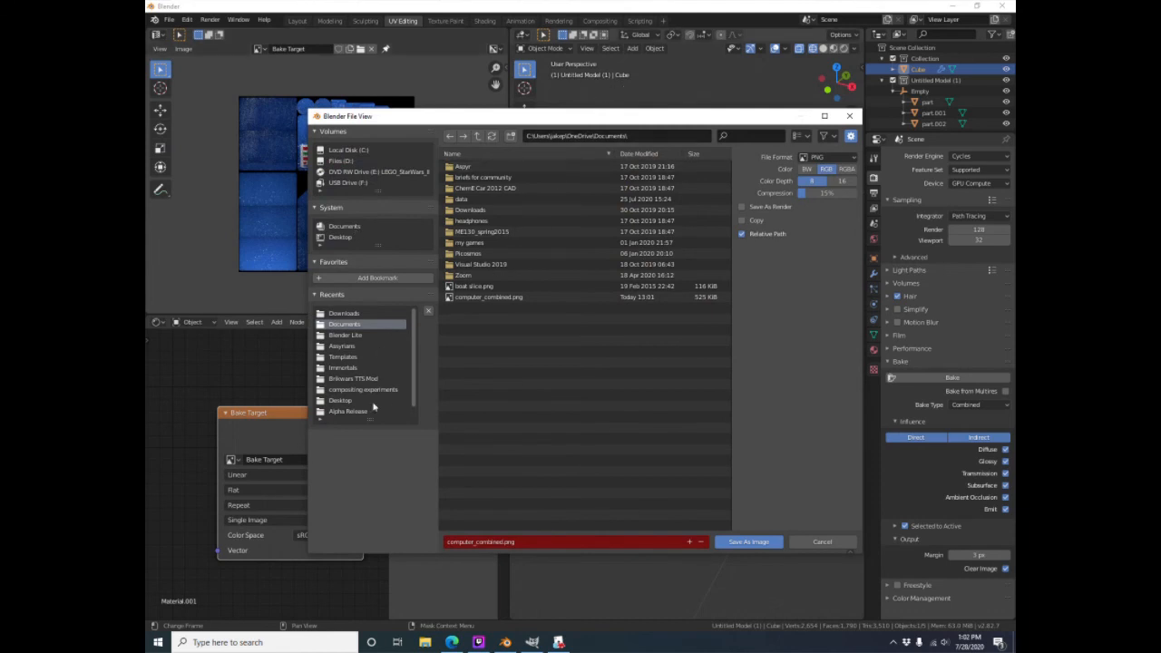
click(350, 314)
click(735, 541)
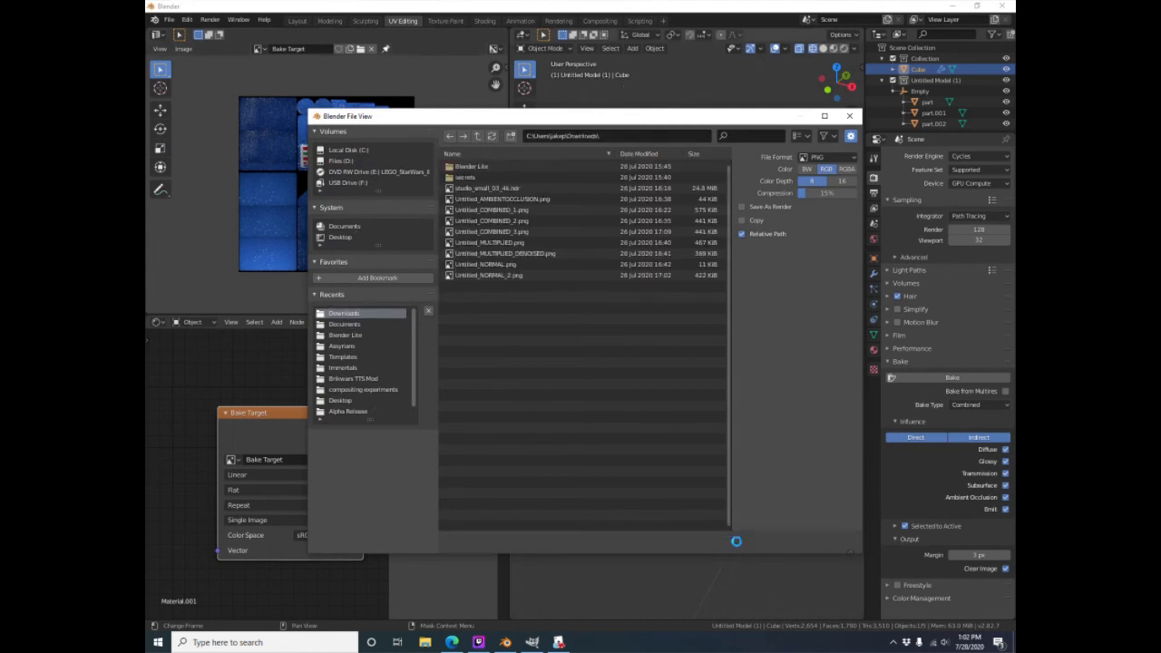
Back in Tabletop Simulator, load computer_combined.png locally as the diffuse image and import the model, declining to update matching objects
click(559, 642)
scroll(671, 326, up, 3)
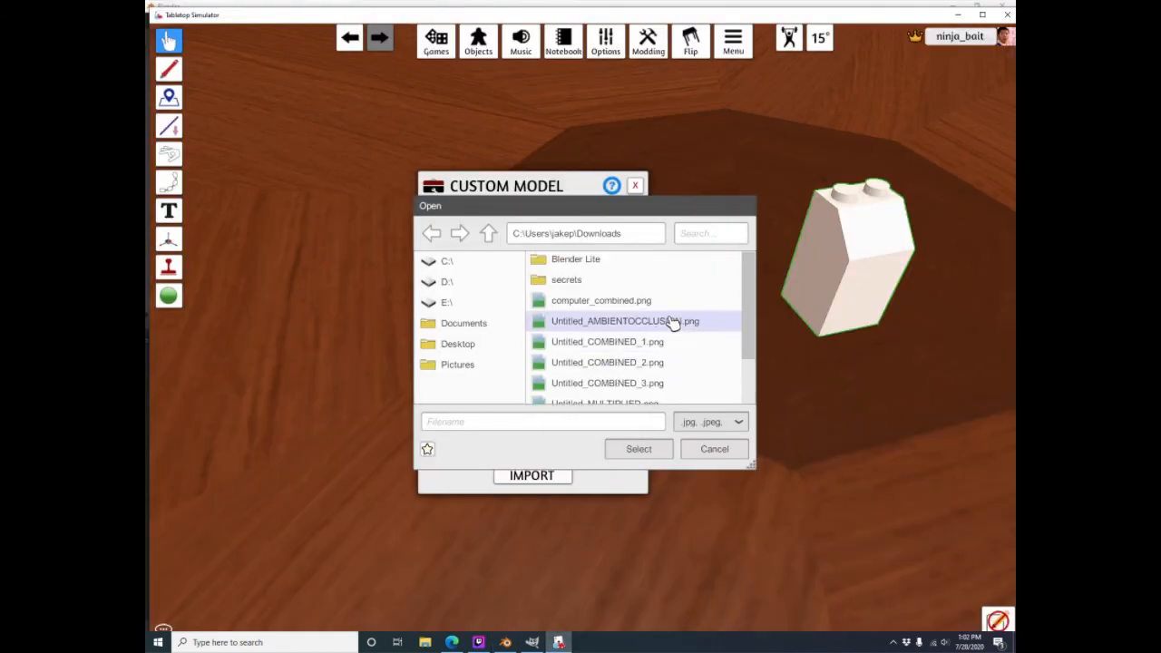
click(601, 300)
click(661, 450)
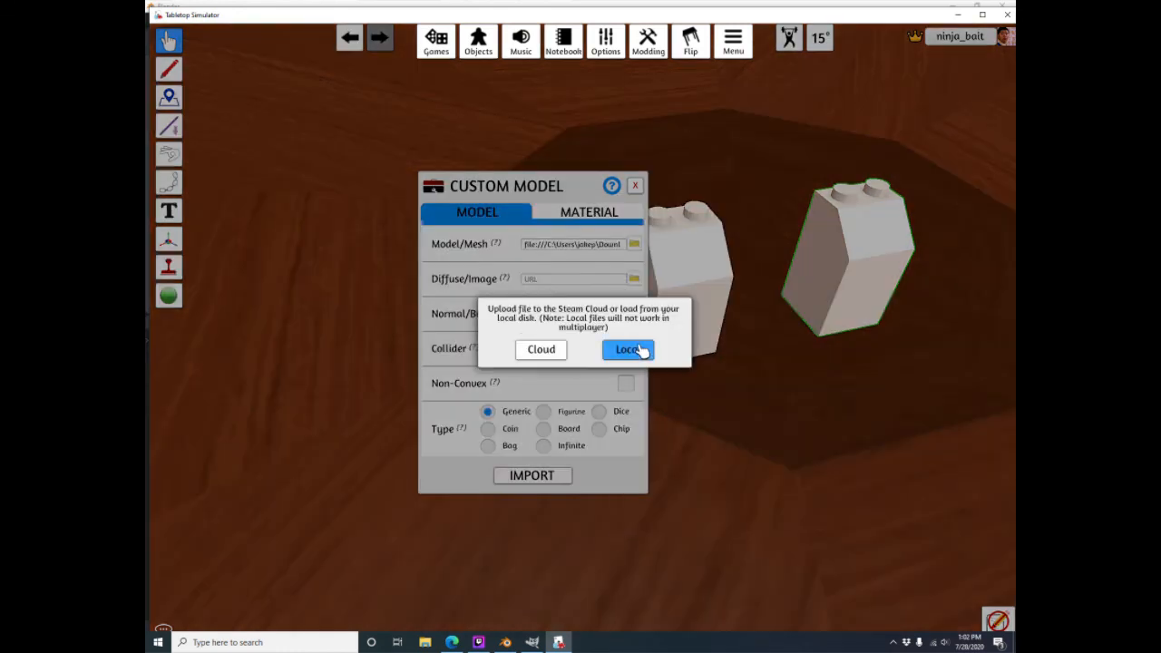
click(629, 349)
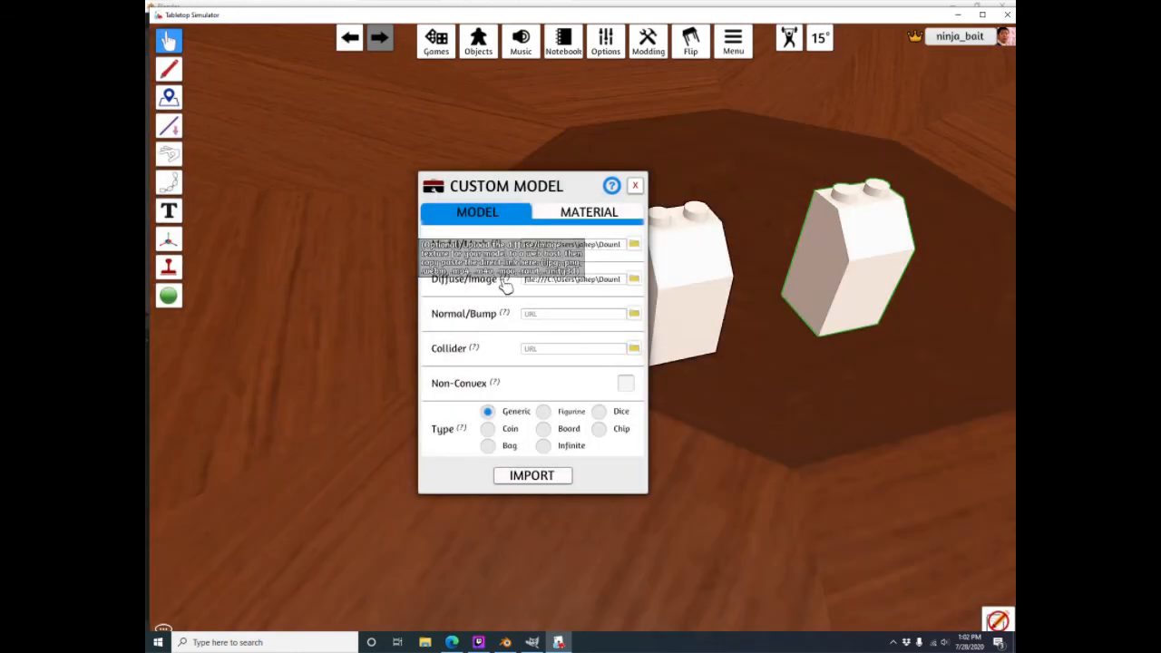
click(555, 478)
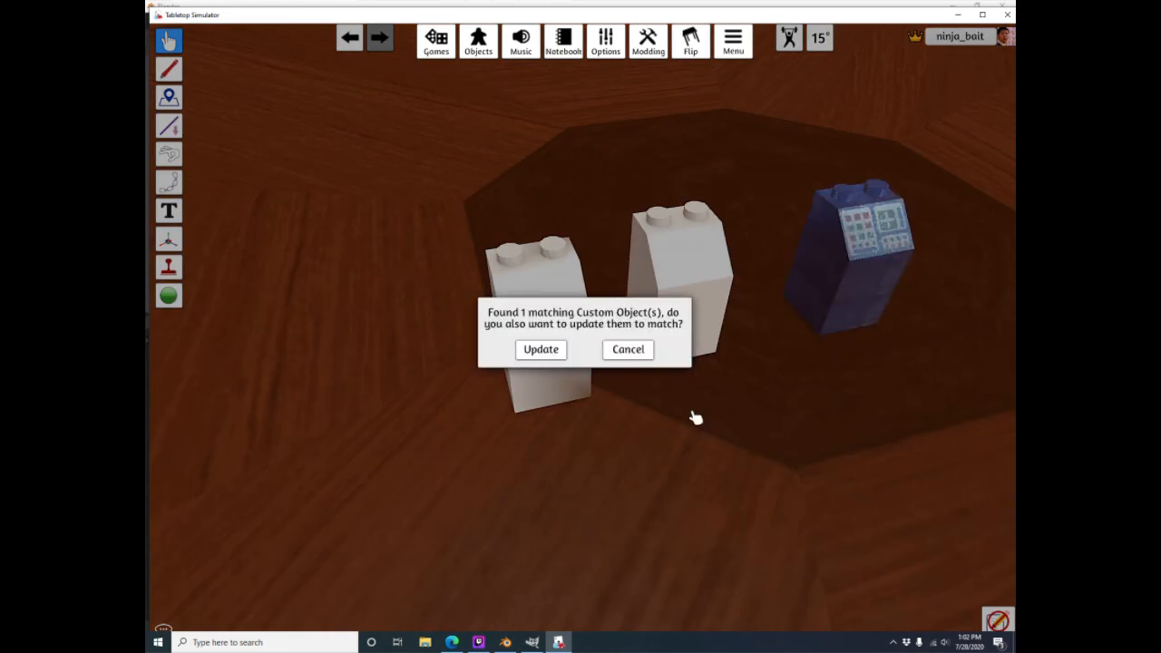
click(627, 349)
Examine the baked texture on the imported computer model from several angles and distances, comparing it with the untextured copies
right_drag(788, 490, 622, 441)
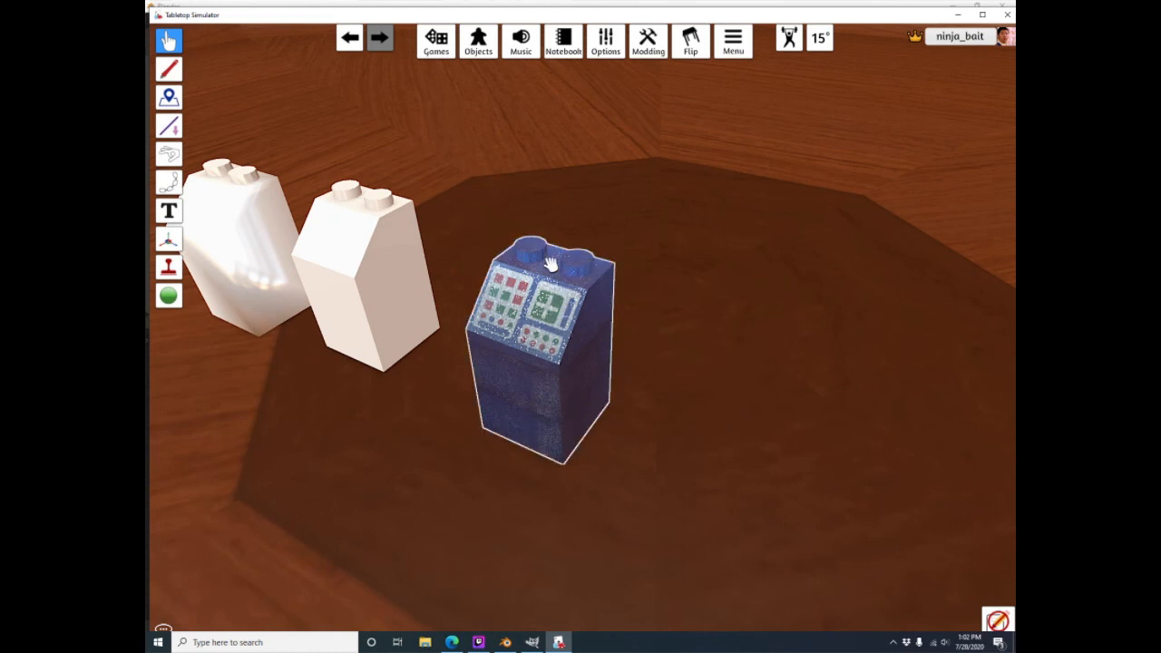
right_drag(570, 483, 590, 428)
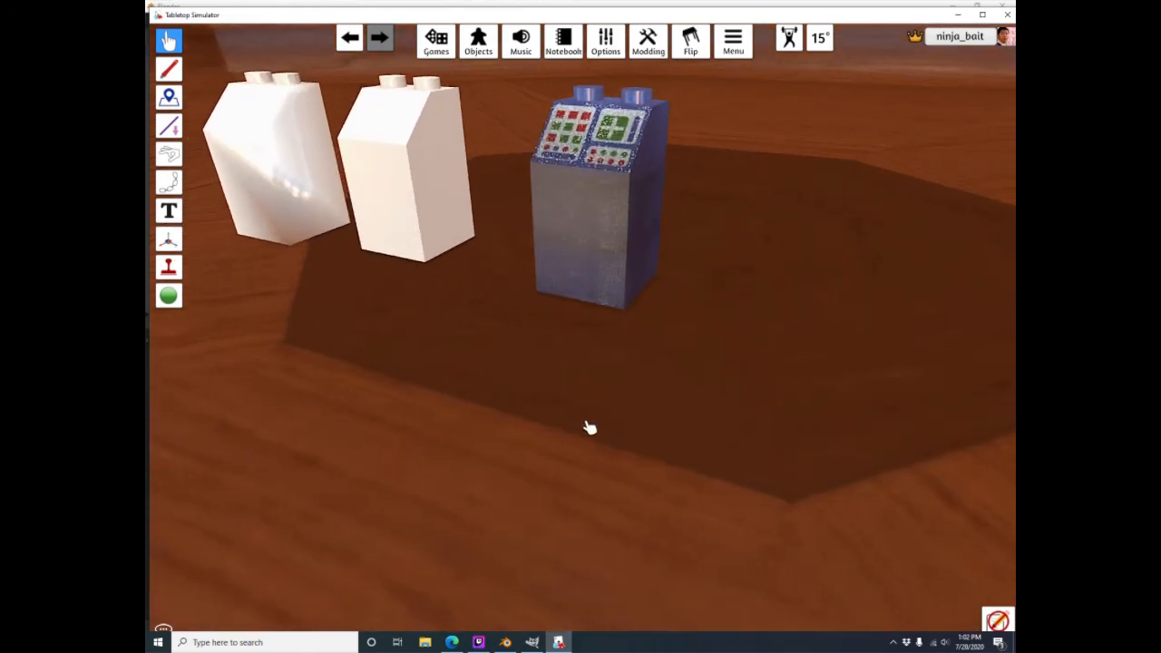
scroll(598, 435, up, 5)
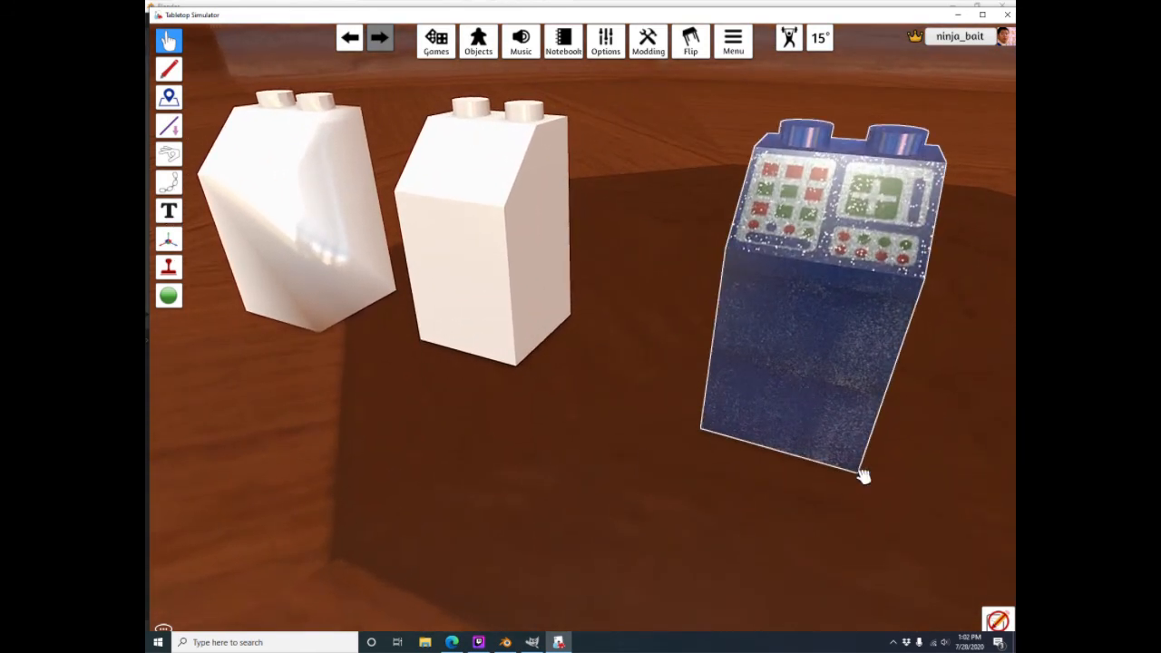
key(d)
key(d)
key(a)
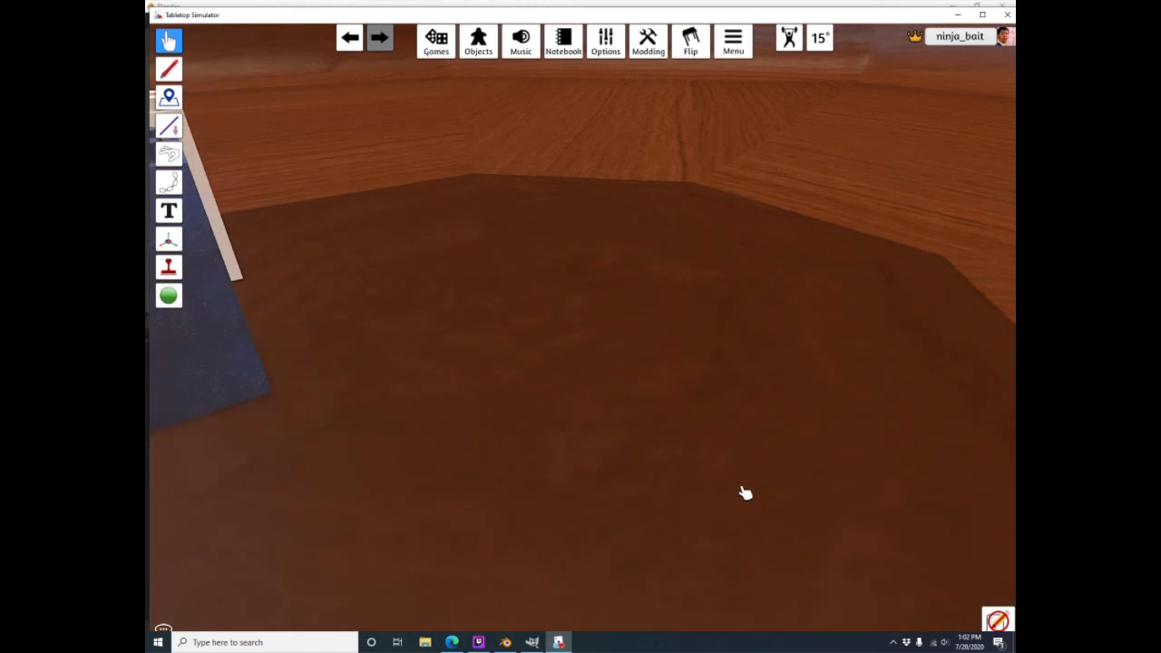
key(a)
scroll(732, 485, down, 5)
scroll(570, 438, up, 3)
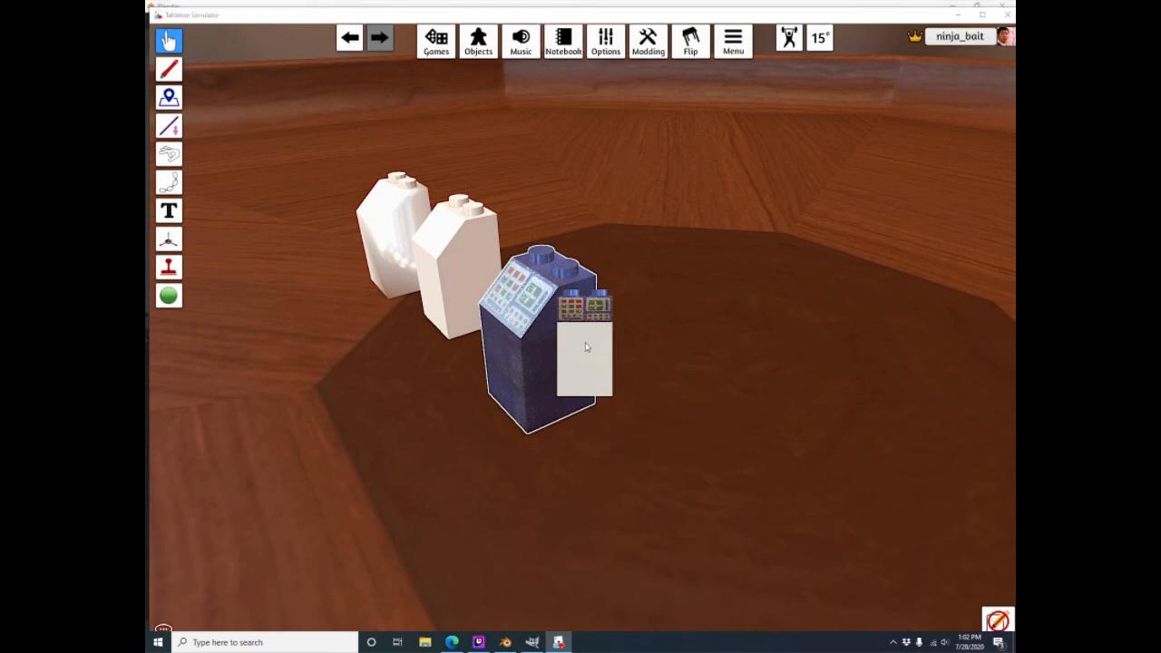
Switch to Blender, change the viewport to rendered shading and hide the Cube to preview the original parts
key(alt+Tab)
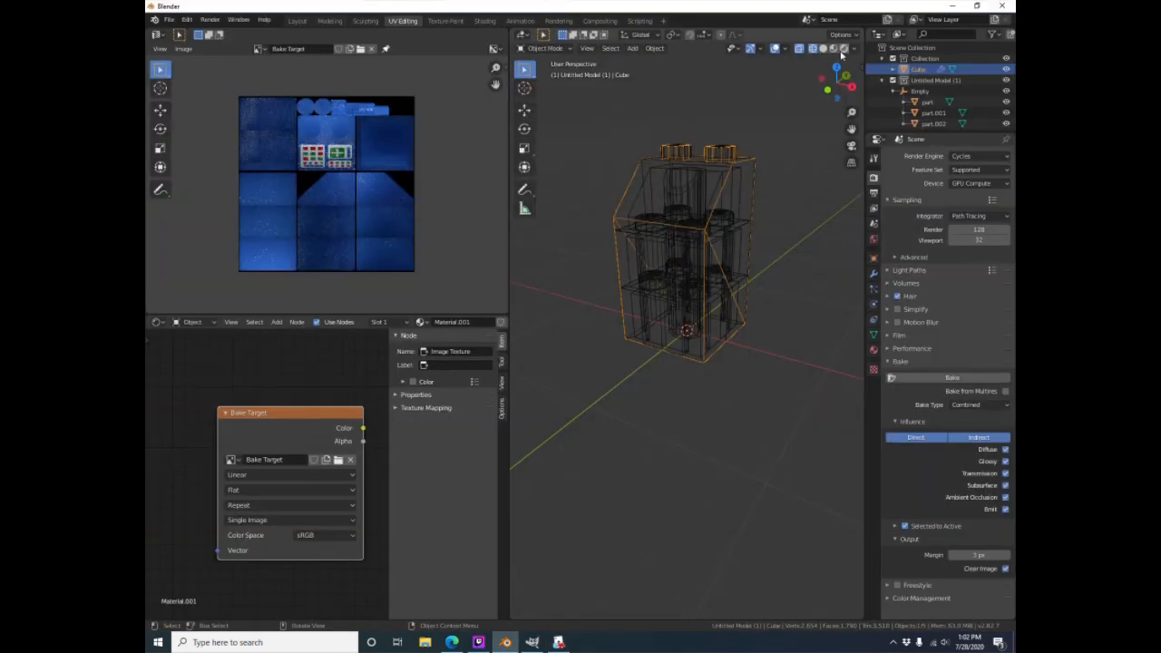
click(843, 49)
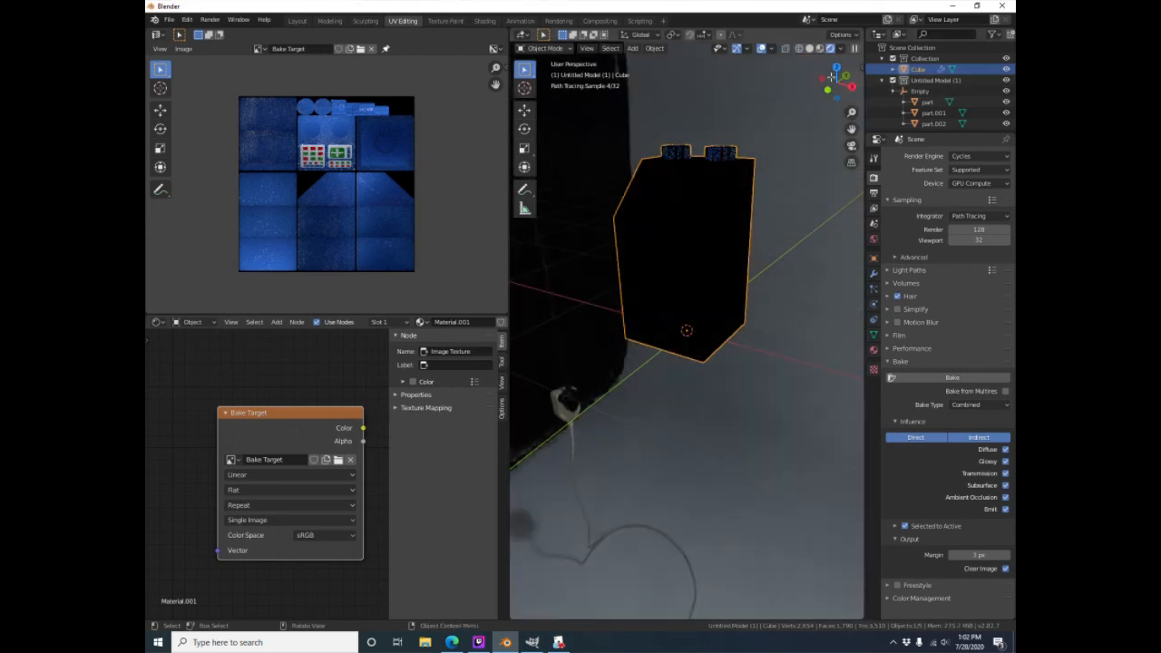
click(1004, 69)
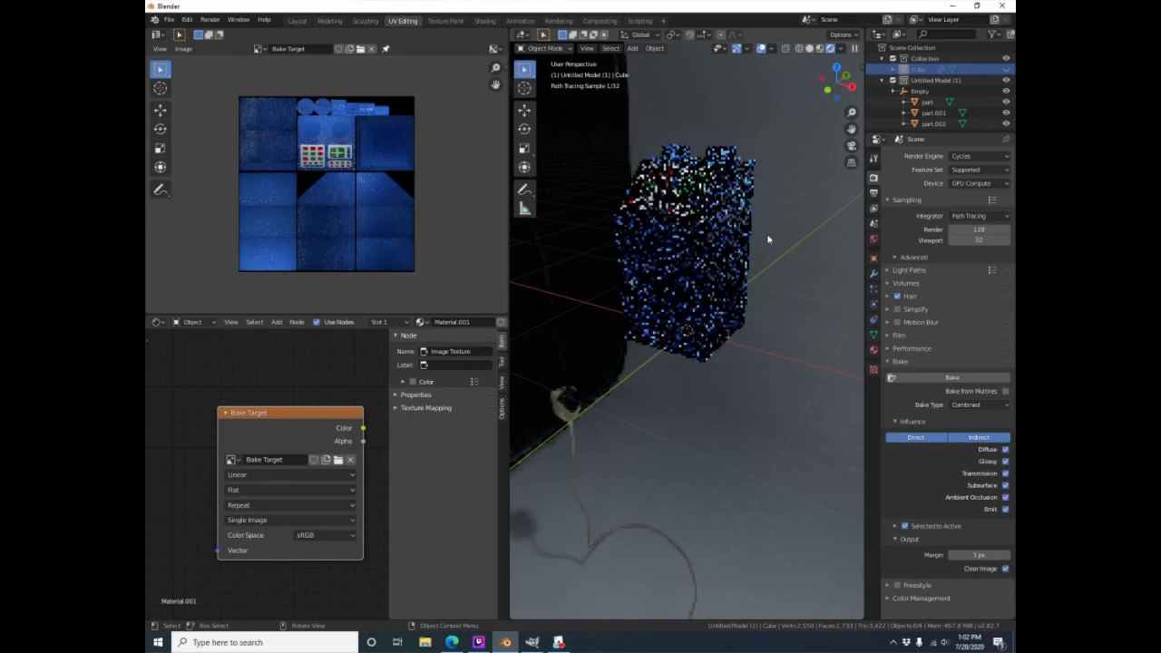
Set the world background strength to 0.5
click(873, 238)
click(972, 310)
text(0.5)
key(Return)
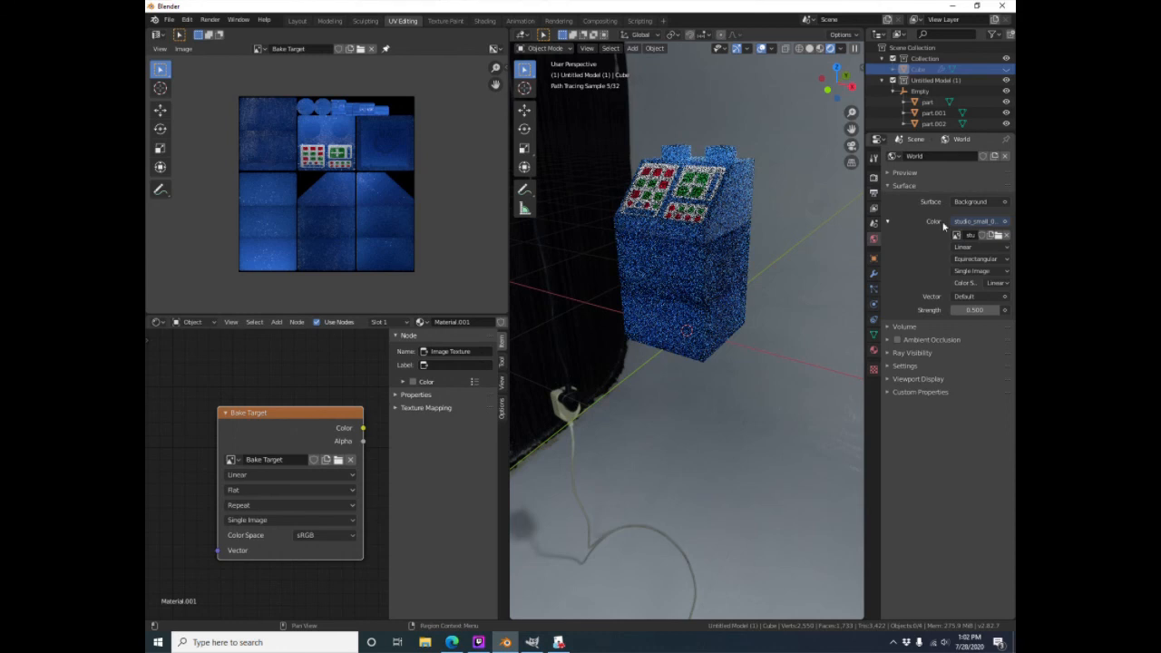
Set the Cycles render samples to 512
click(873, 178)
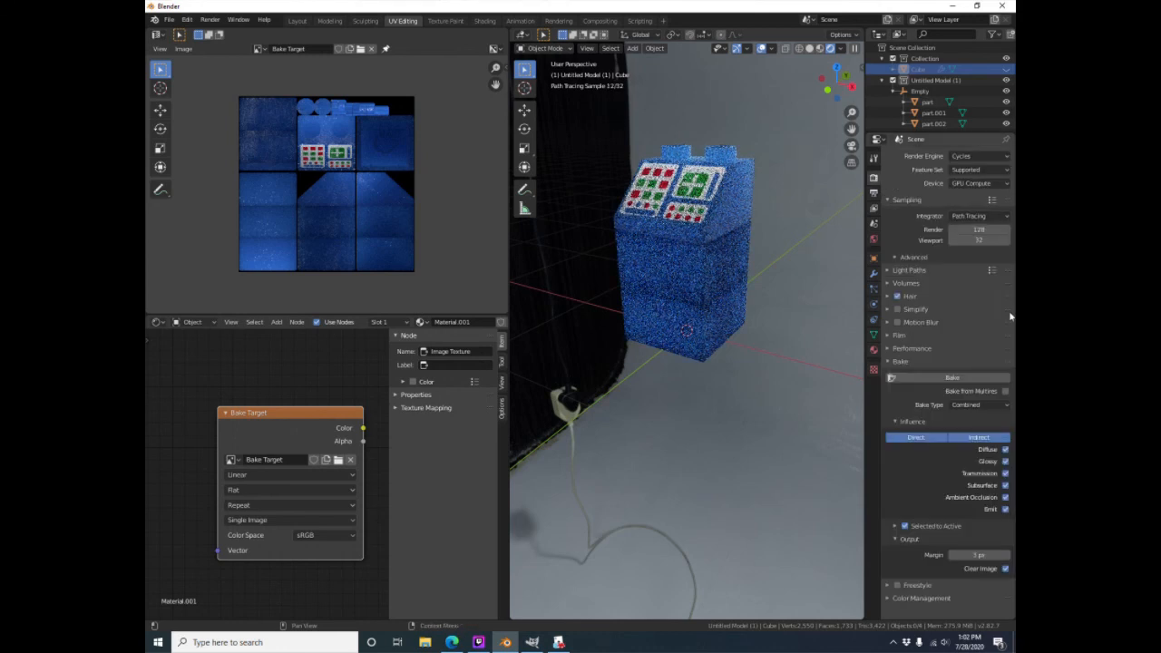
click(980, 229)
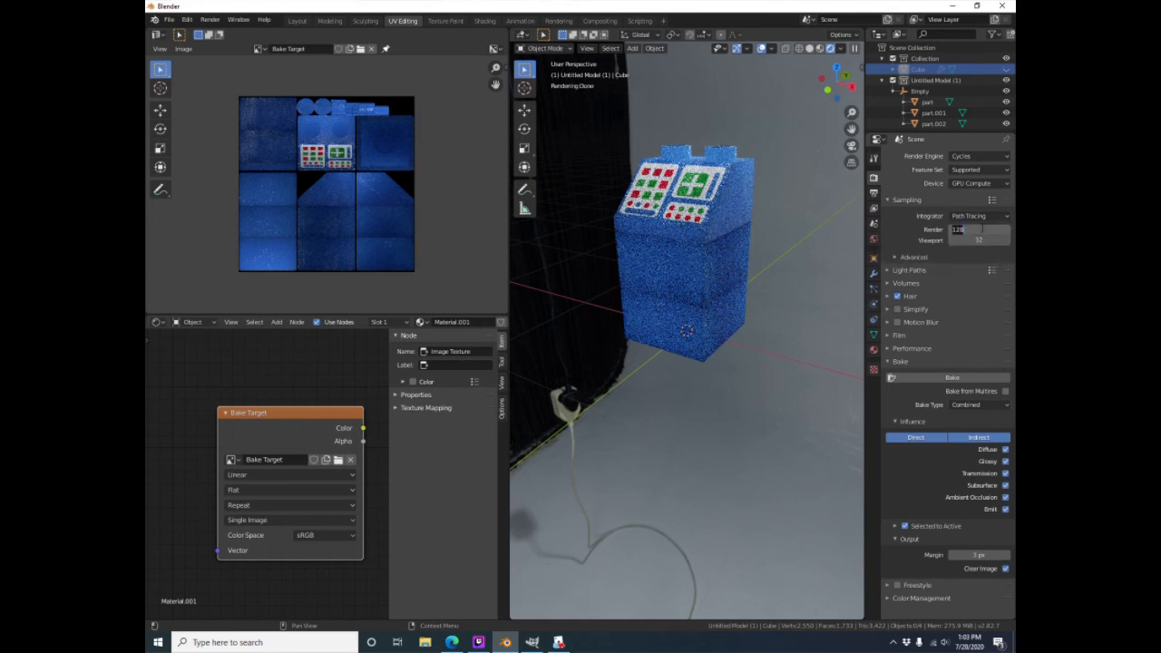
text(512)
key(Return)
Expand the Light Paths settings and try a direct light clamping value of 1
click(923, 258)
click(923, 257)
click(896, 270)
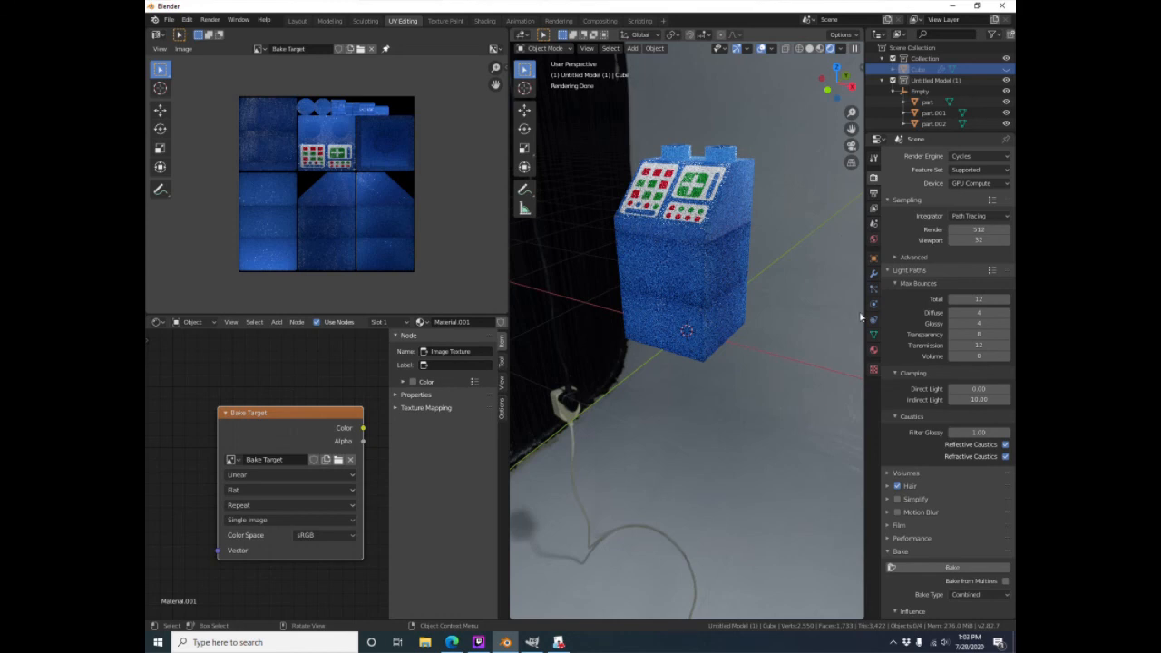
click(977, 389)
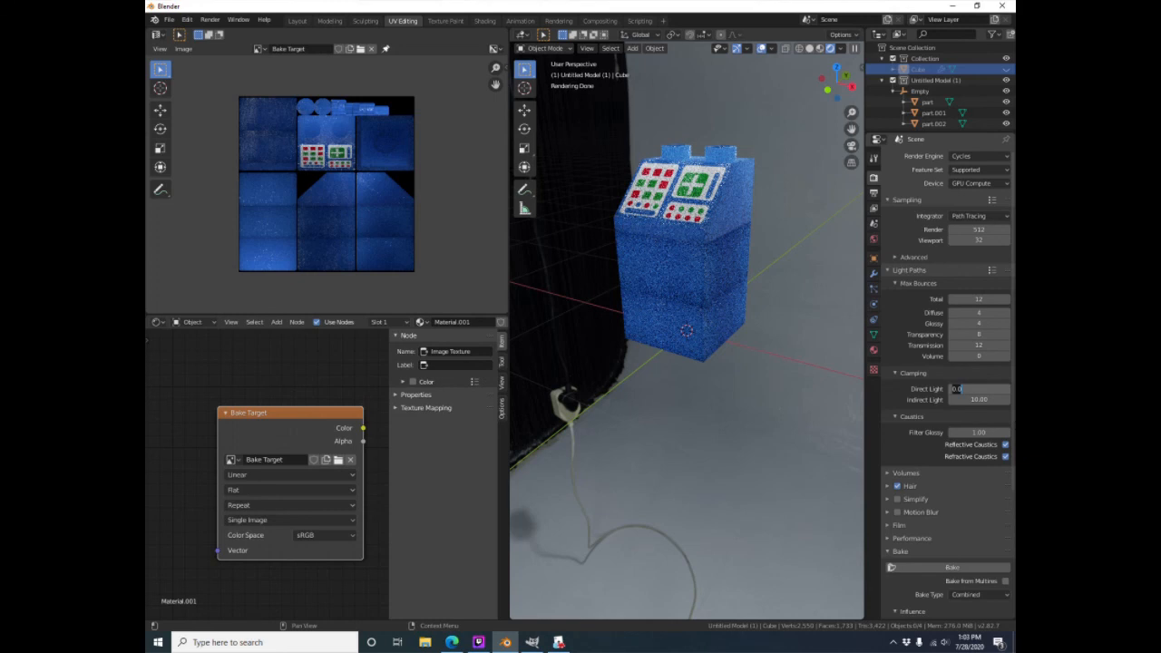
text(1)
key(Return)
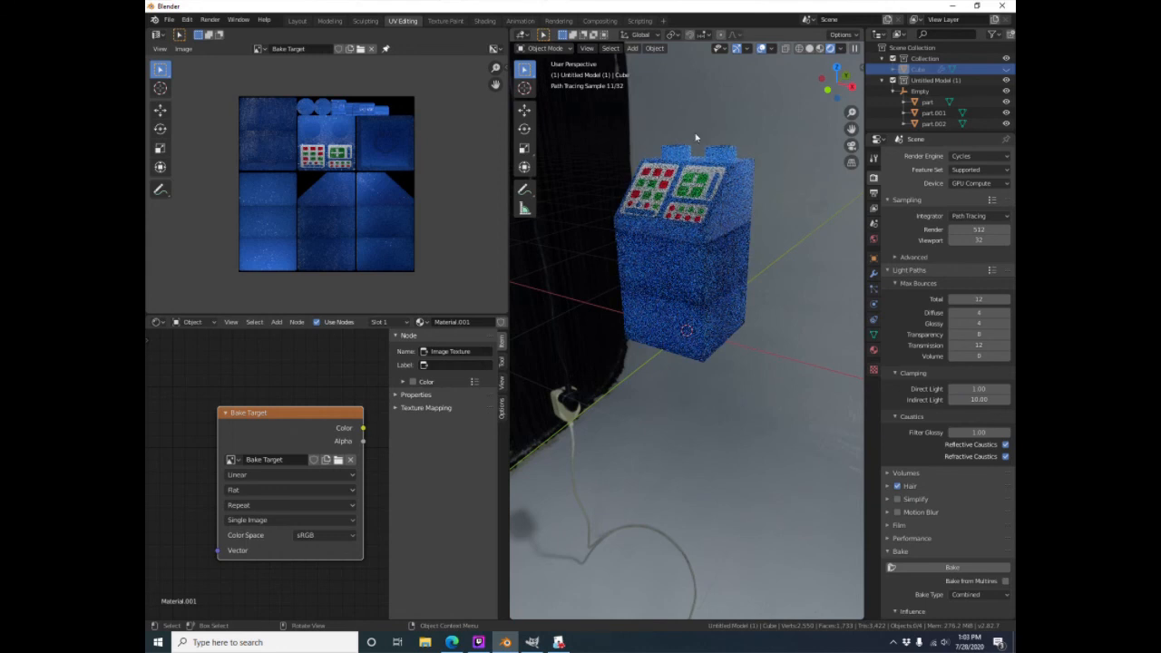
Try direct light clamping values of 3 and 5 in the rendered preview
click(983, 388)
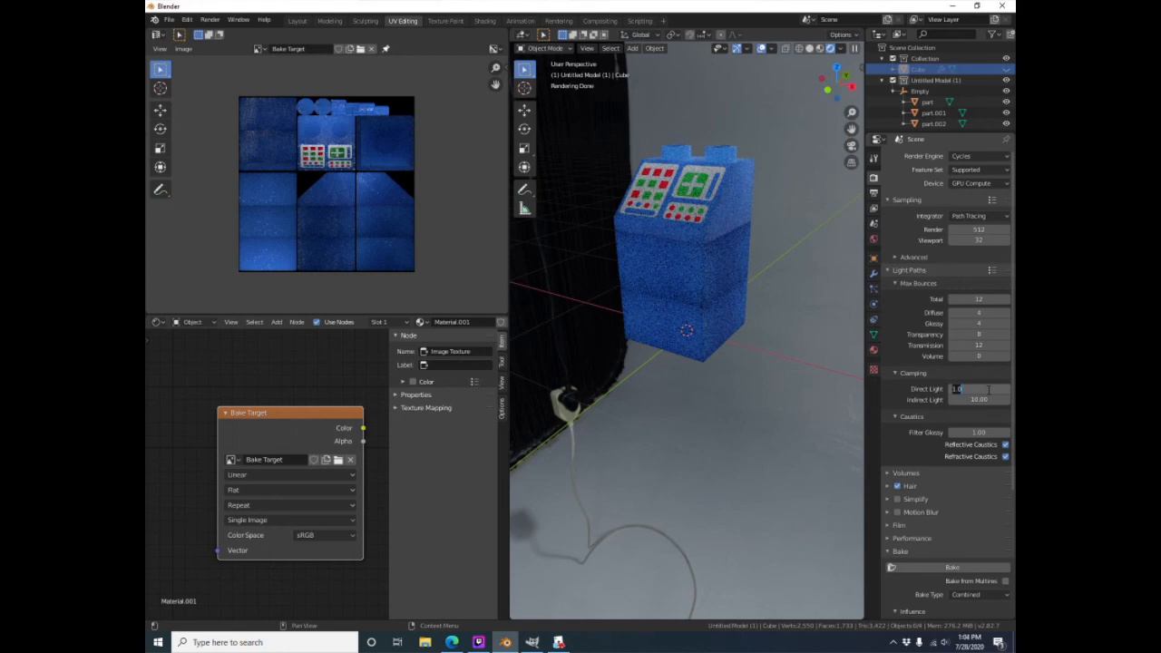
text(3)
key(Return)
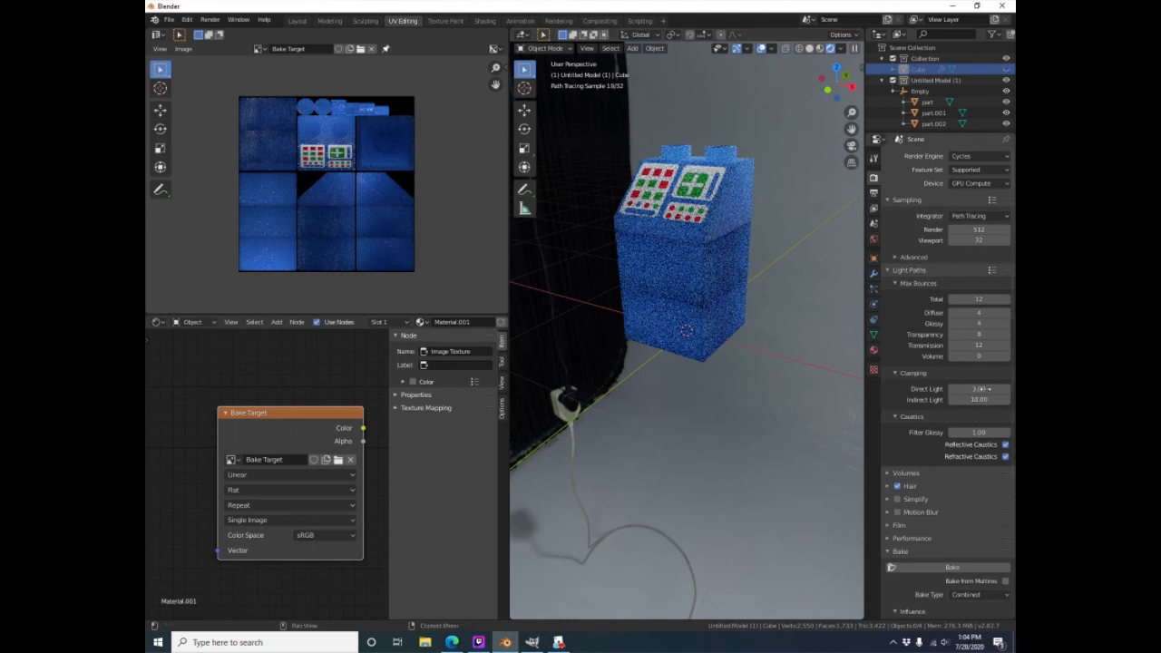
click(977, 388)
text(5)
key(Return)
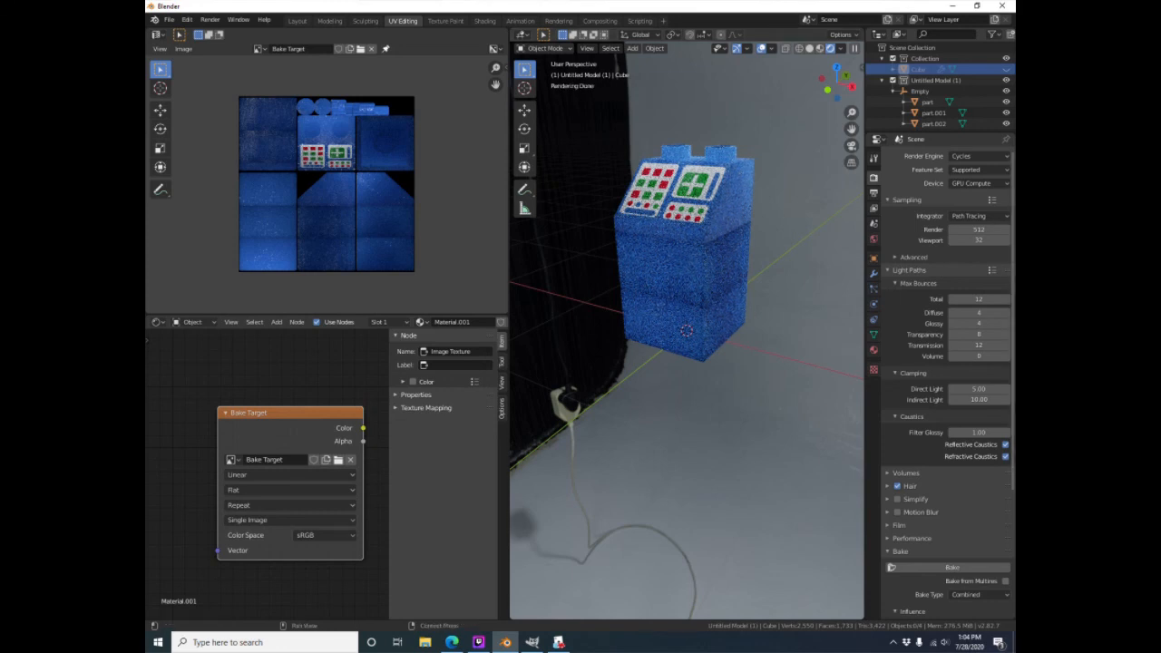
Disable refractive and reflective caustics and set direct light clamping to 10
click(1004, 455)
click(1005, 444)
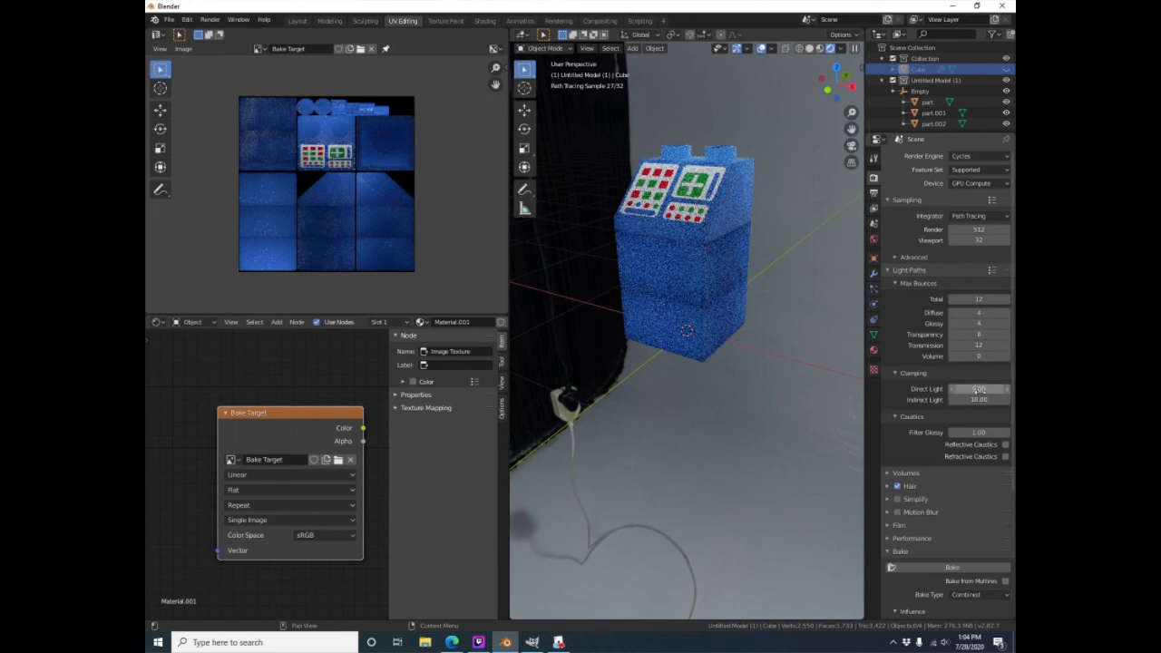
click(1002, 389)
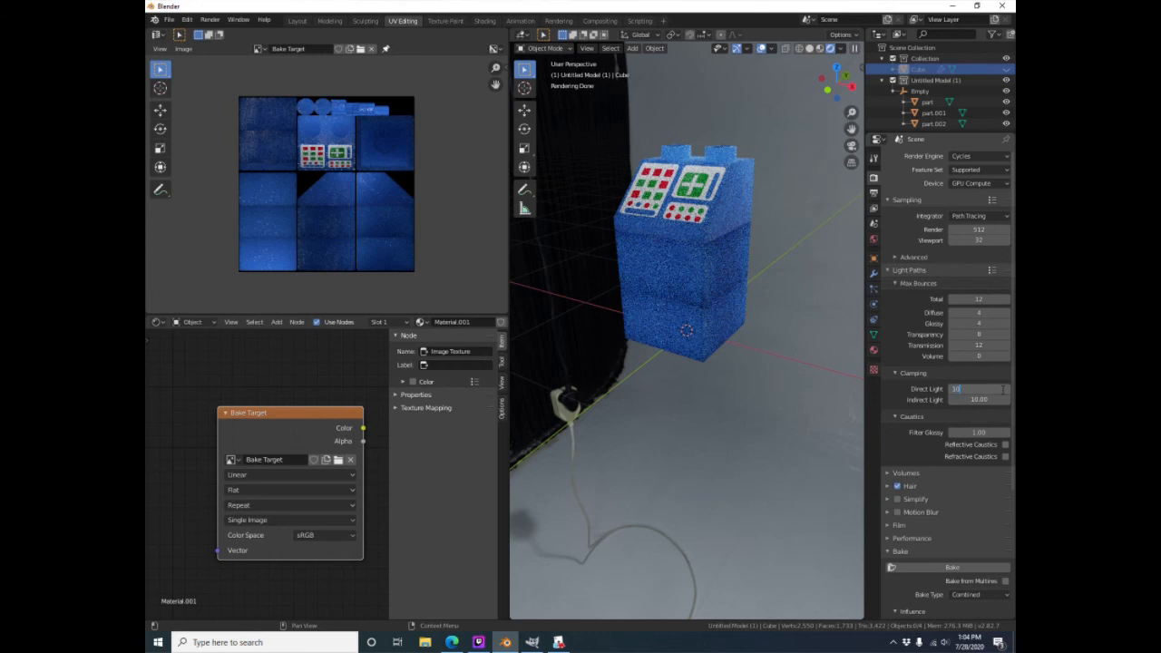
text(10)
key(Return)
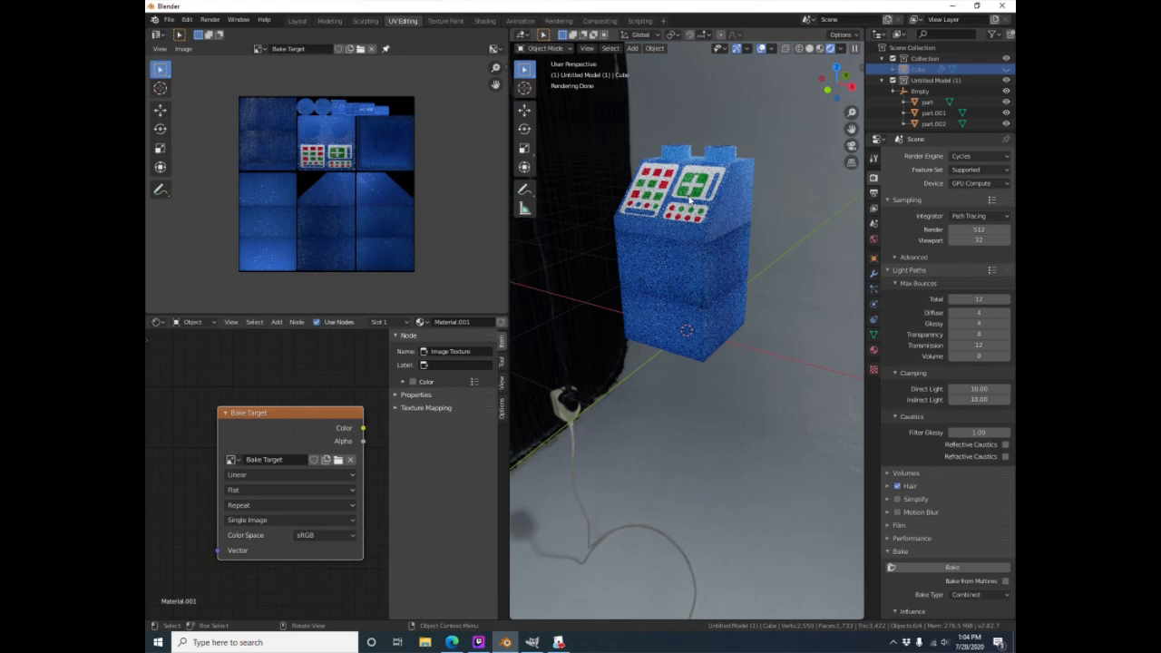
scroll(683, 186, up, 5)
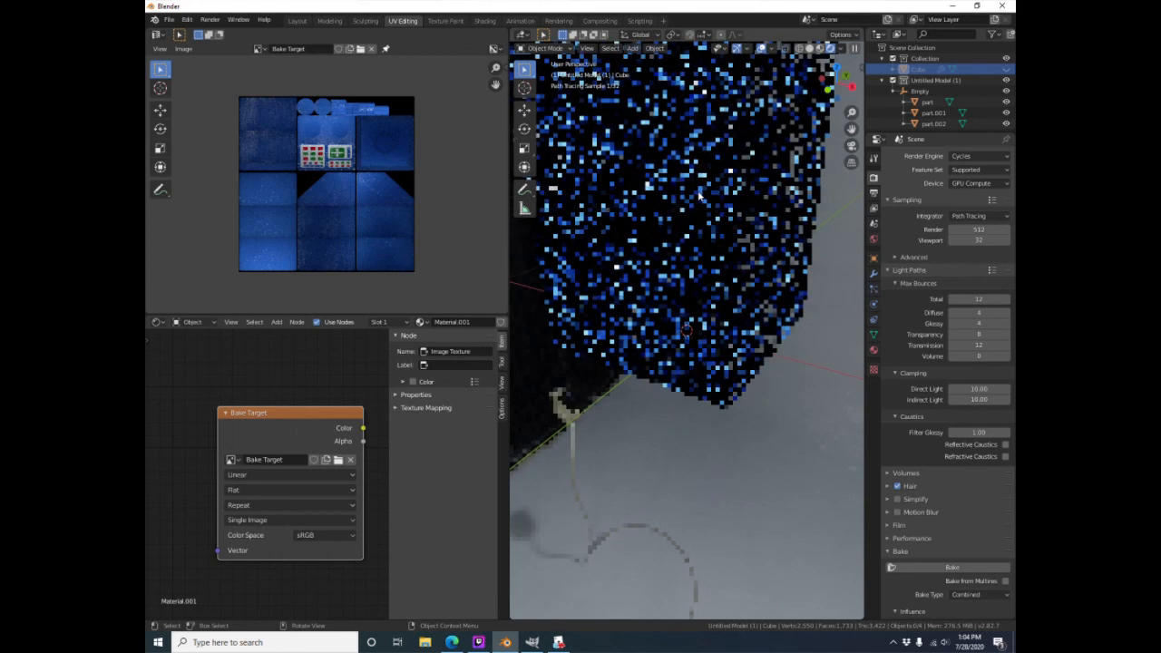
Use solid shading and disconnect the Normal input of the Base Material #1 node in the material of "part"
shift+middle_drag(698, 196, 709, 395)
scroll(712, 388, up, 4)
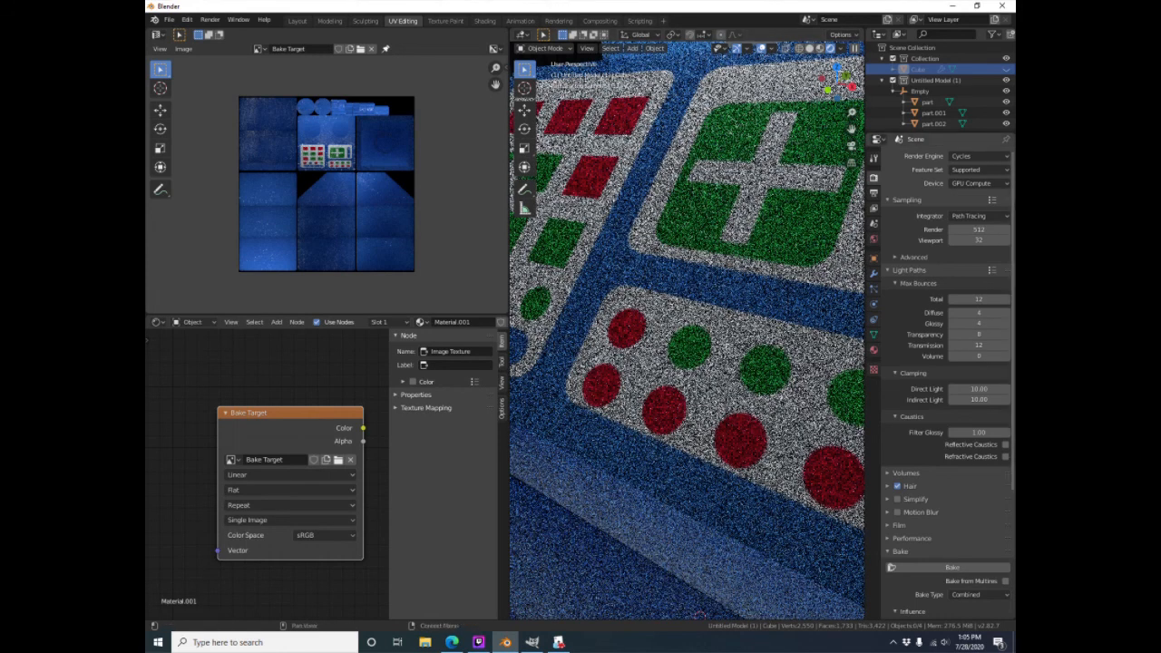
click(929, 102)
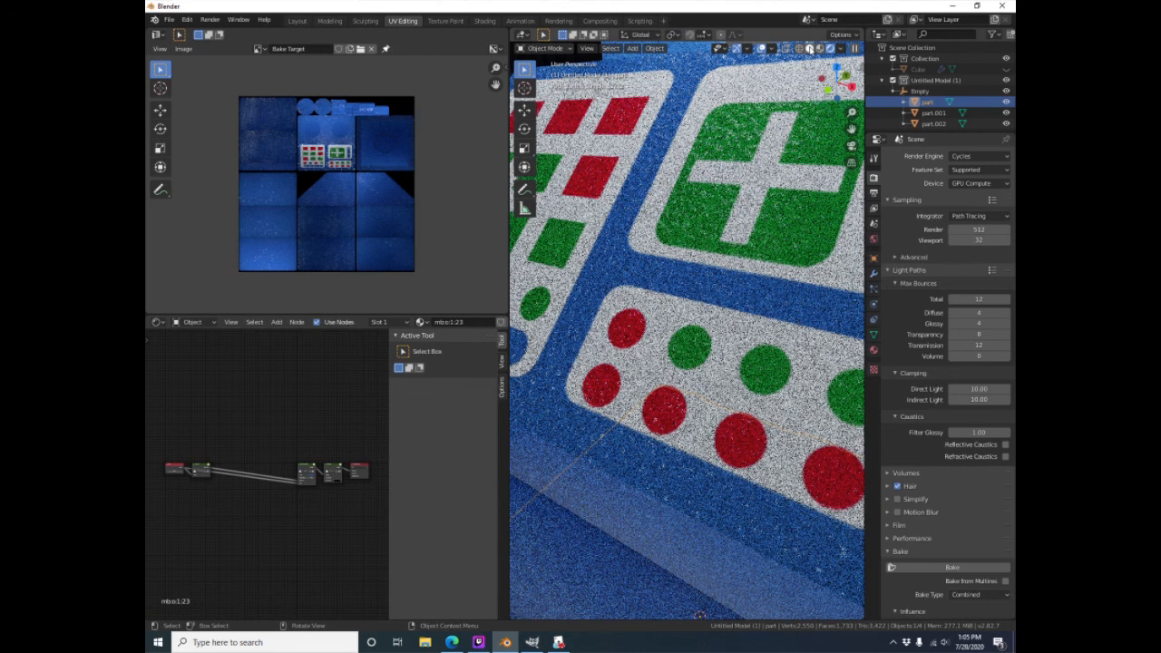
click(810, 49)
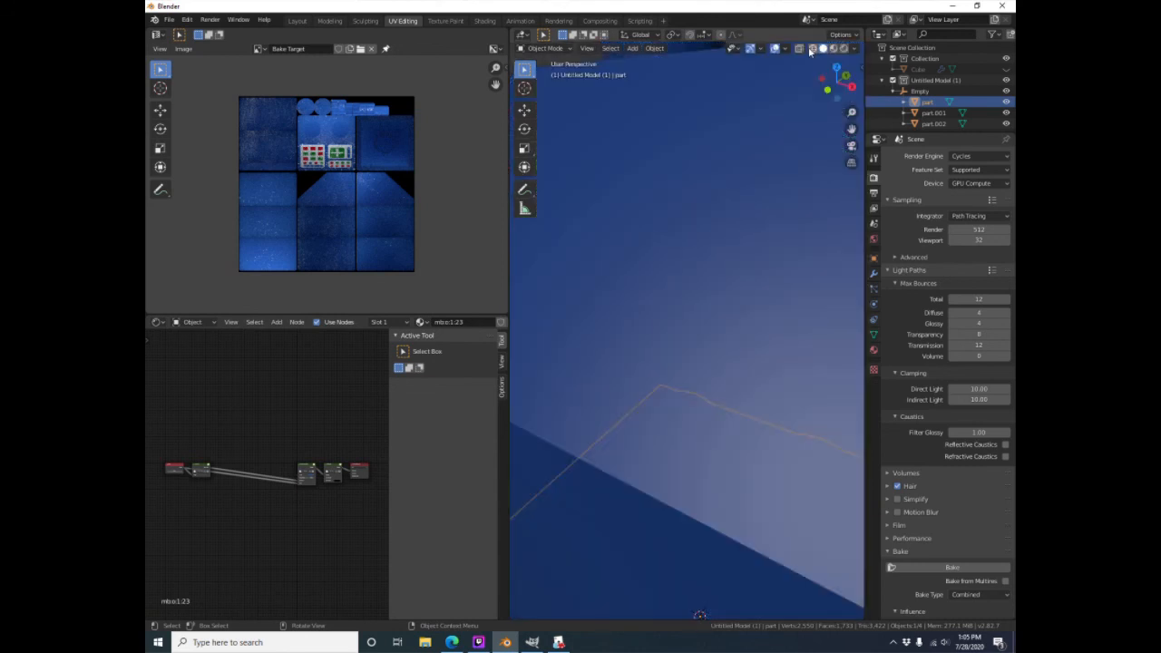
scroll(253, 497, up, 2)
scroll(254, 497, up, 7)
middle_drag(294, 505, 166, 519)
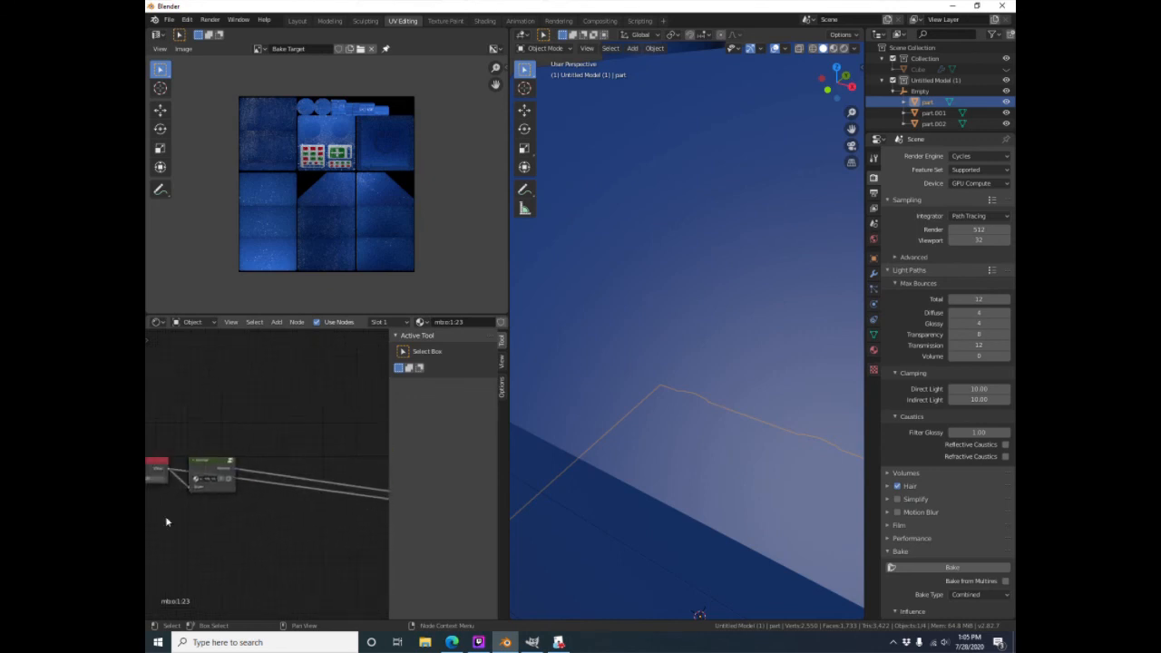
middle_drag(293, 514, 200, 490)
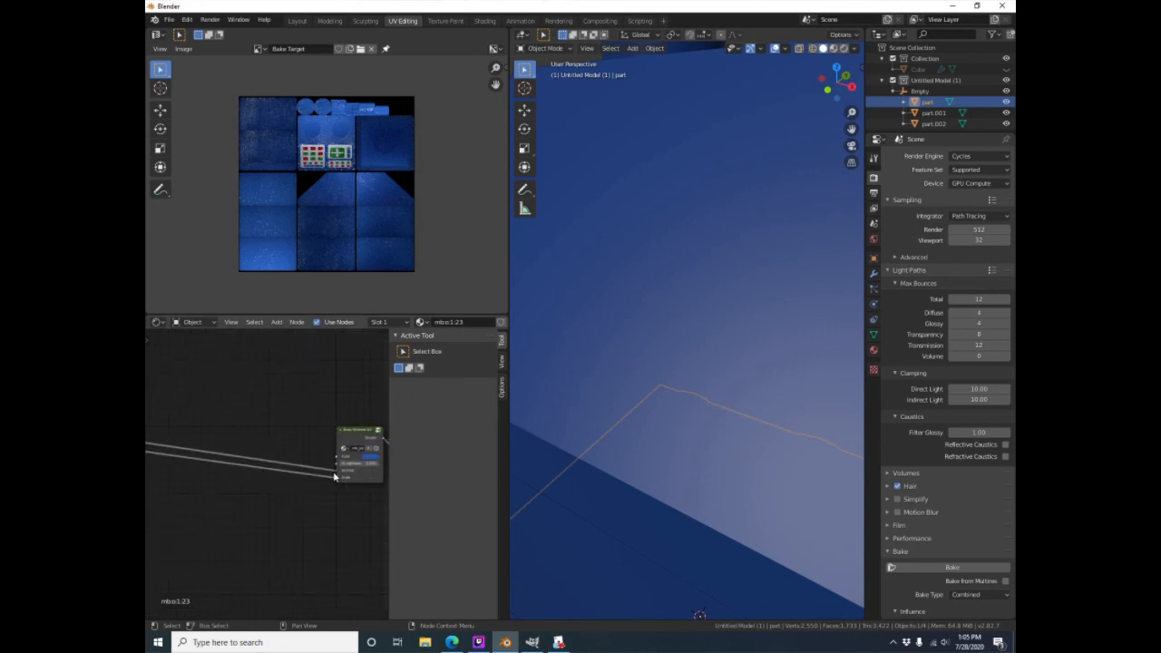
click(377, 448)
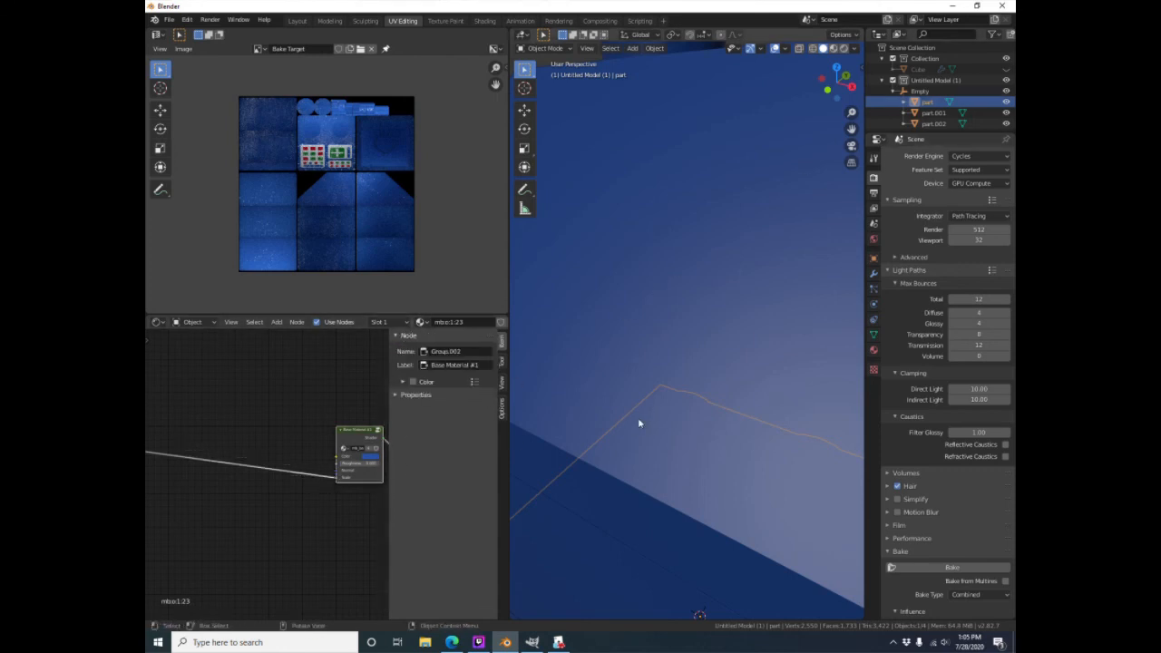
Return to rendered shading and disconnect the Normal links into the middle group node and the base material node of part.002
scroll(651, 355, down, 6)
scroll(651, 355, up, 1)
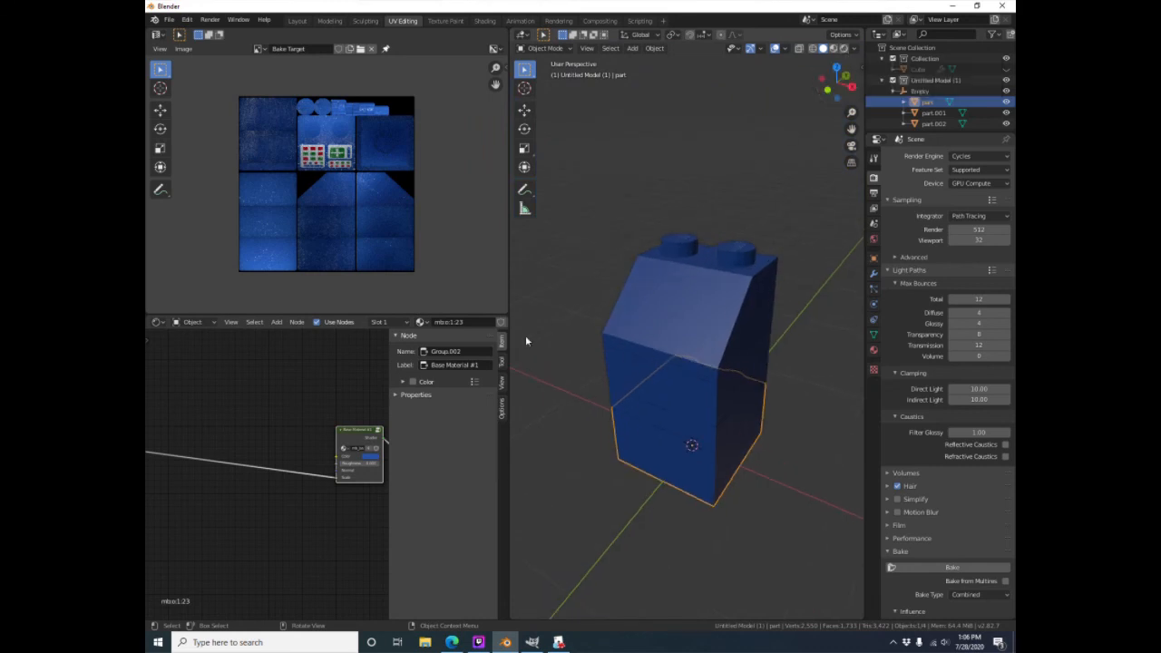
click(845, 49)
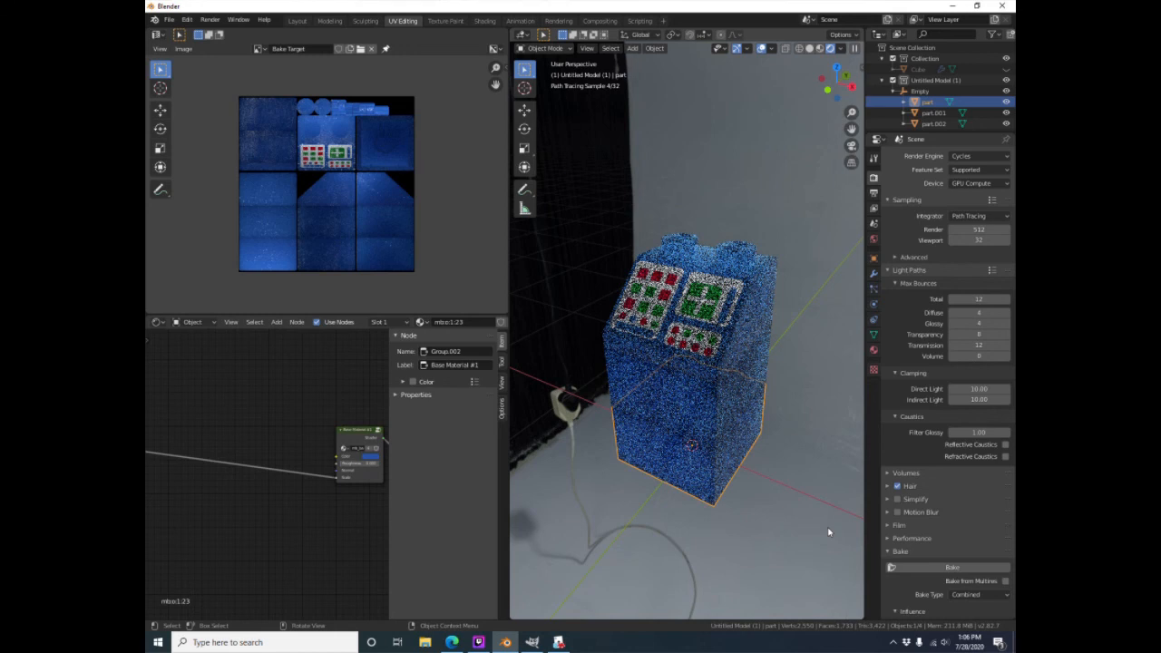
scroll(261, 519, down, 1)
scroll(261, 519, down, 2)
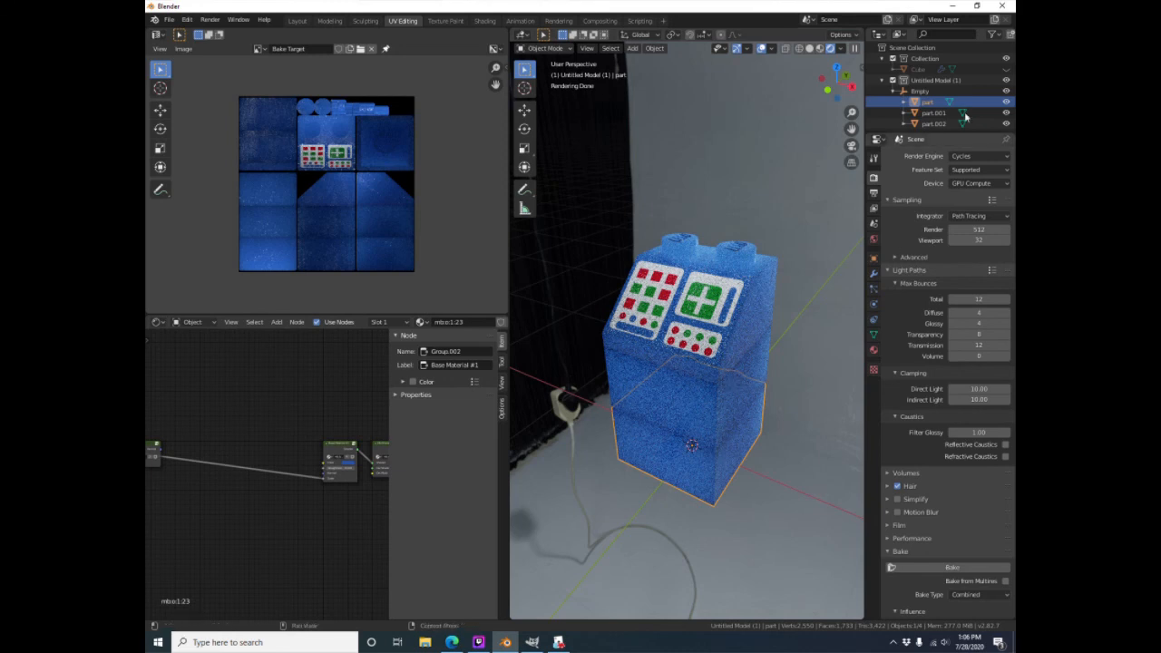
click(935, 126)
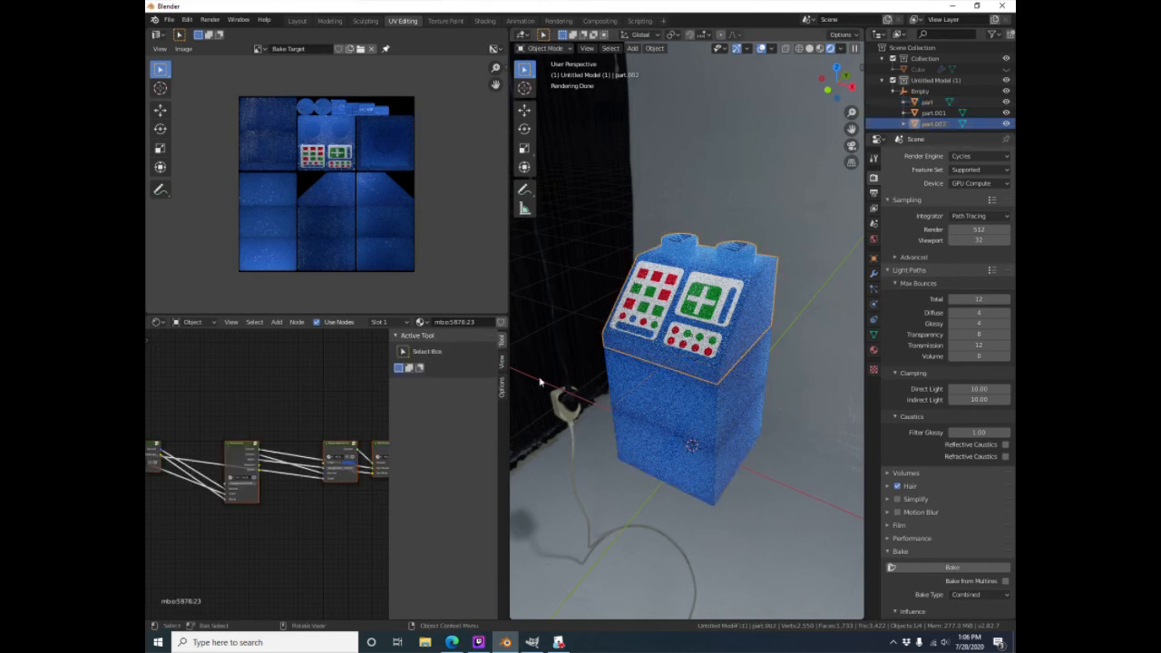
drag(225, 489, 220, 478)
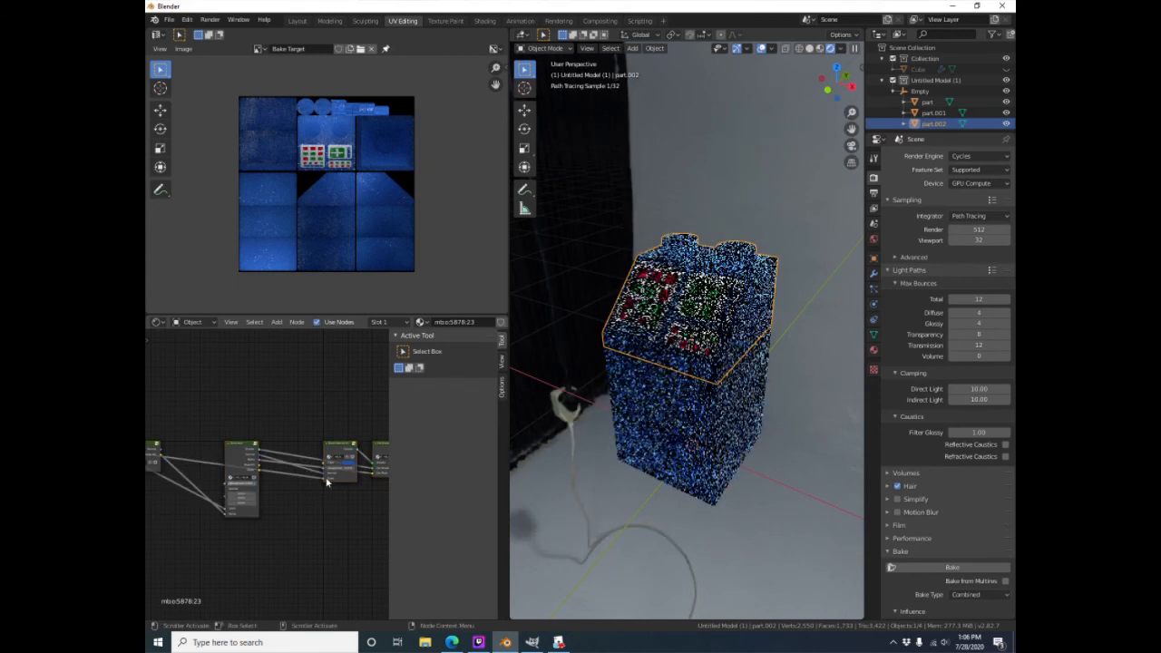
drag(321, 474, 319, 477)
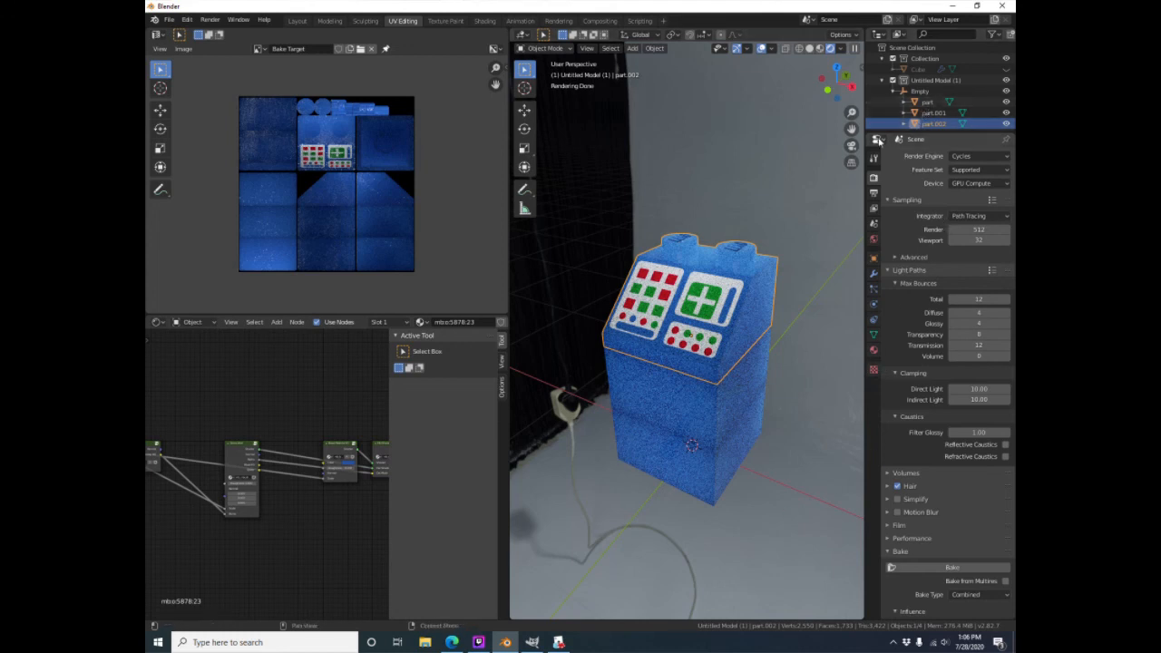
Add part.001, part and the unhidden Cube to the selection, with Cube as the active bake target
ctrl+click(932, 112)
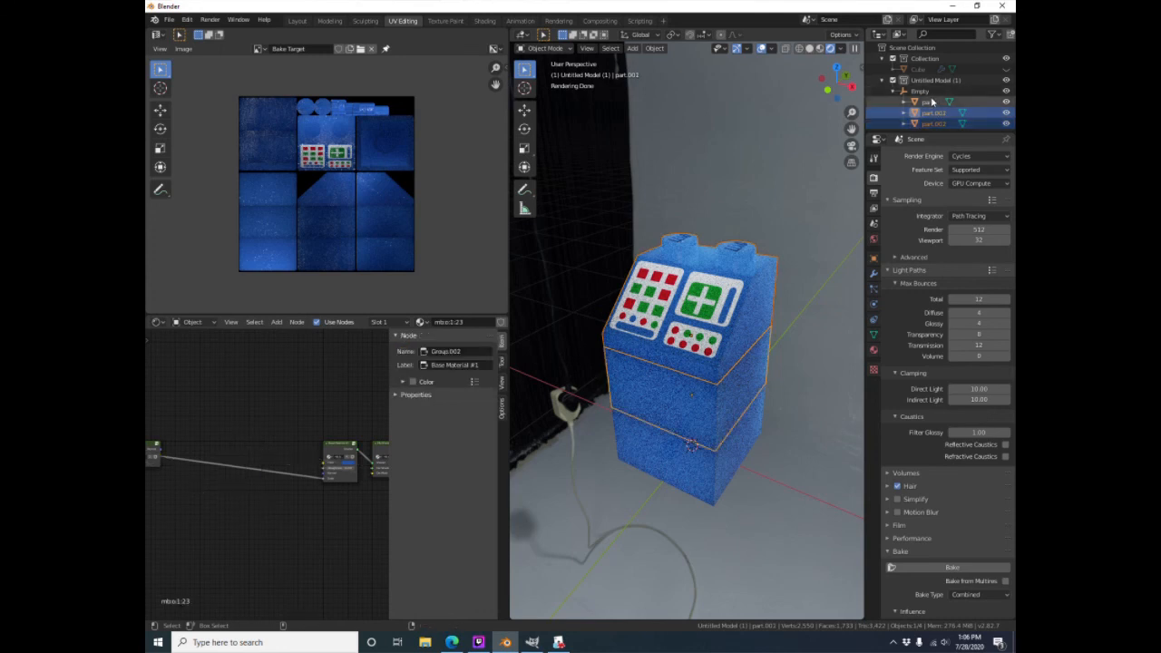
ctrl+click(933, 101)
ctrl+click(926, 70)
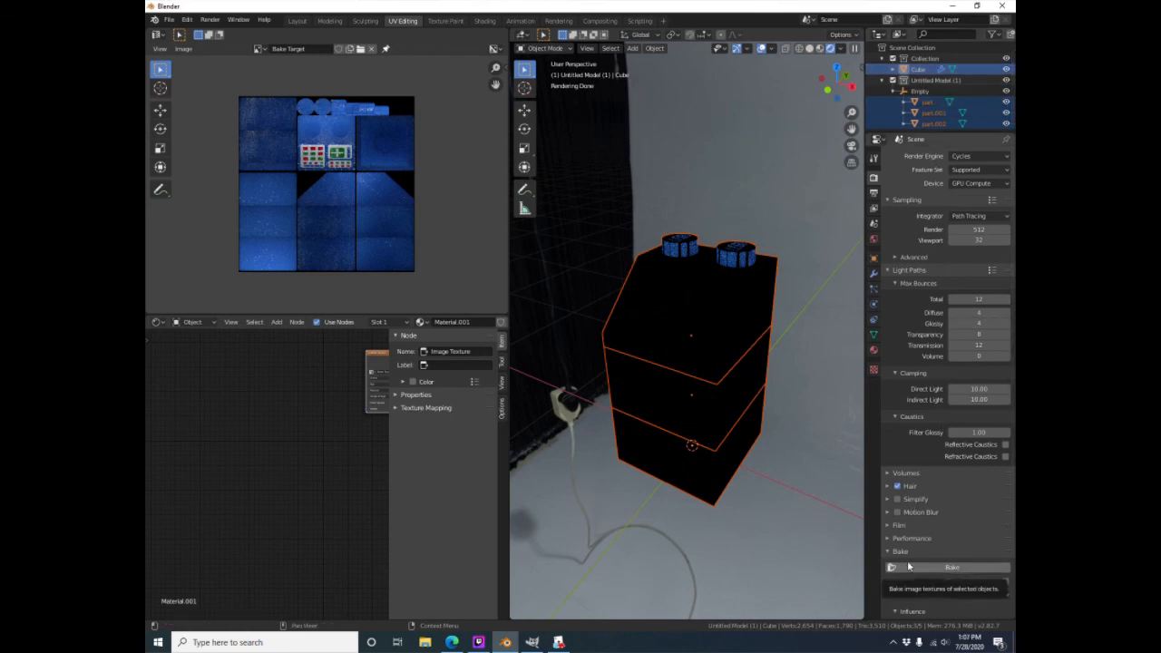
ctrl+click(923, 71)
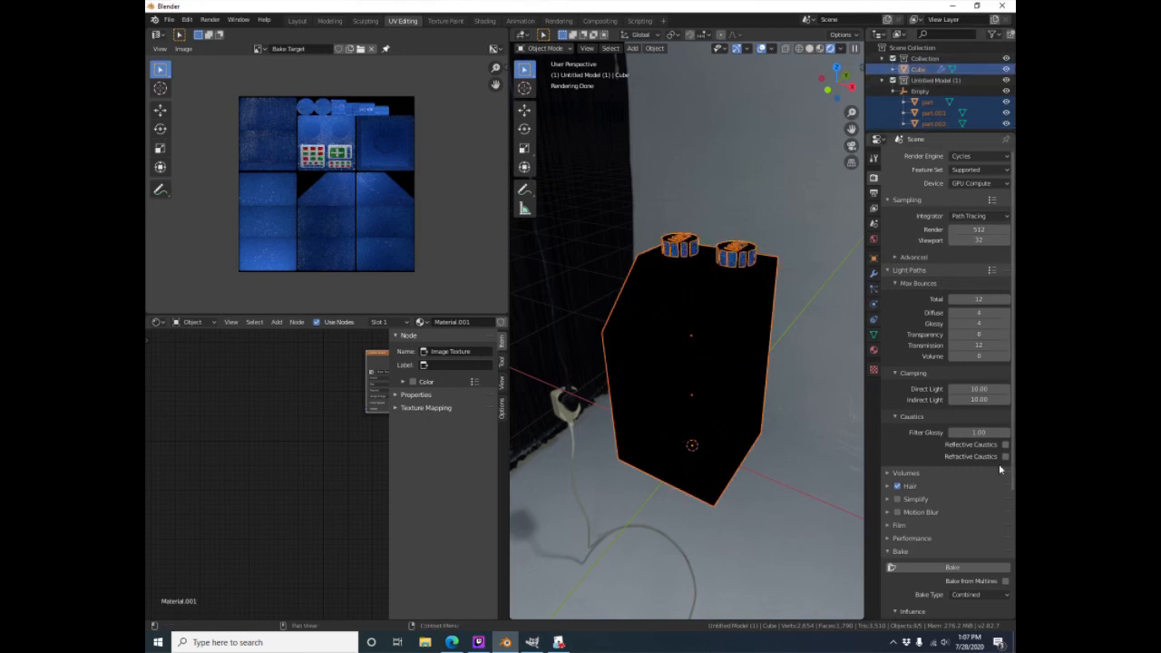
Collapse the Light Paths and Sampling settings and disable Cycles hair rendering
click(889, 271)
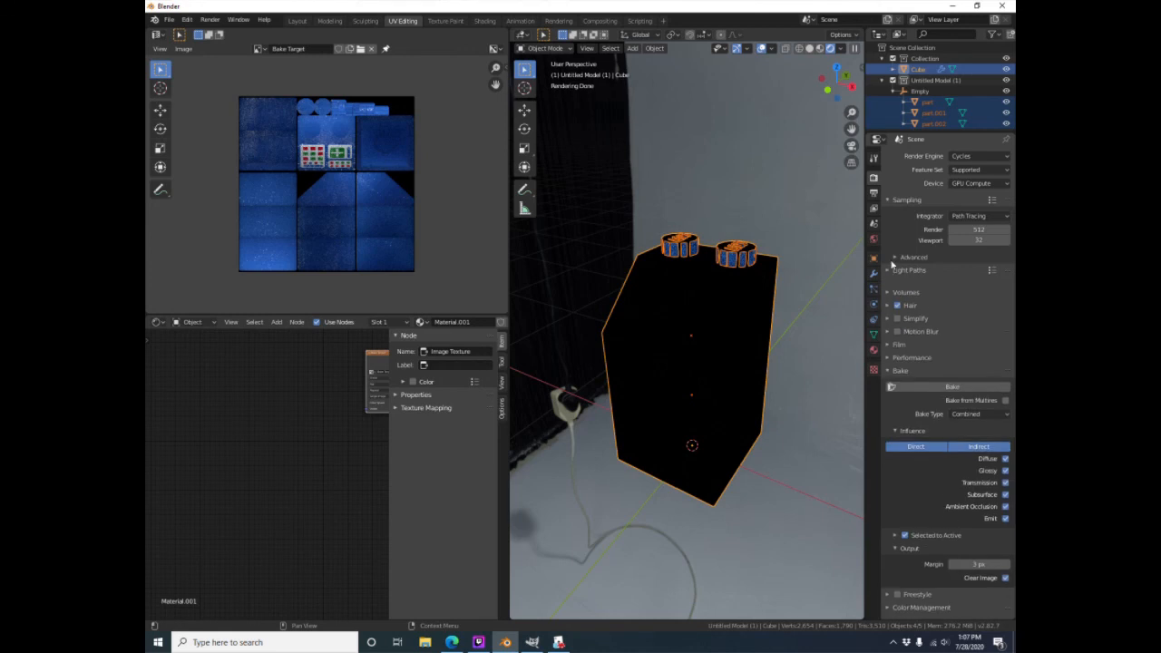
click(889, 200)
click(896, 239)
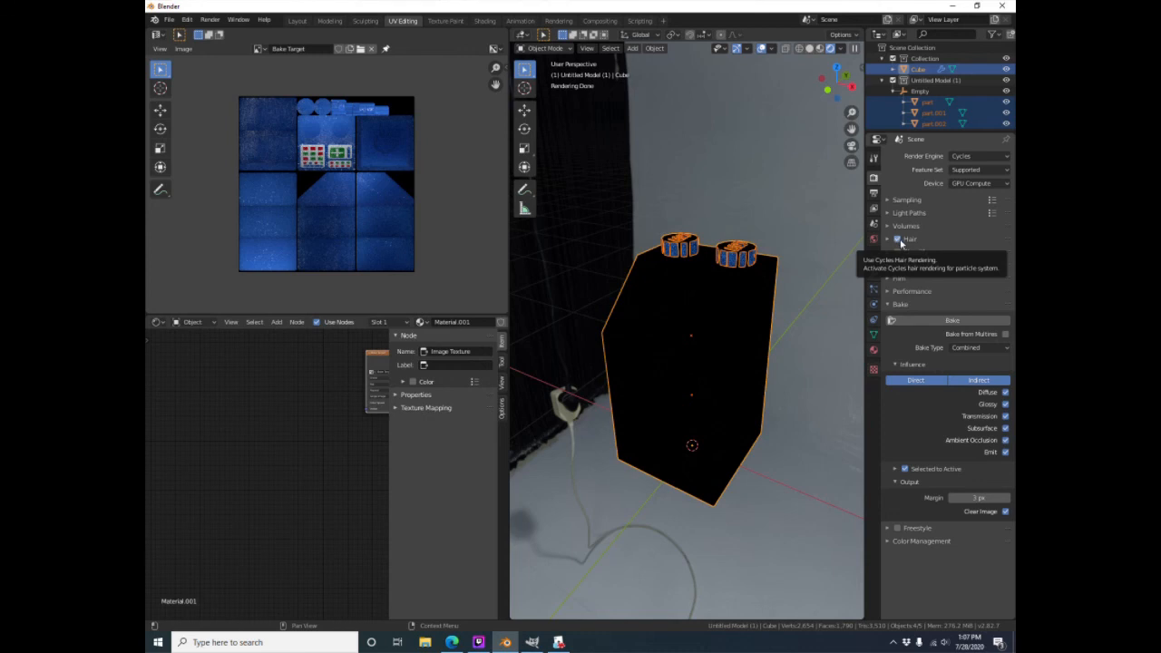
click(898, 241)
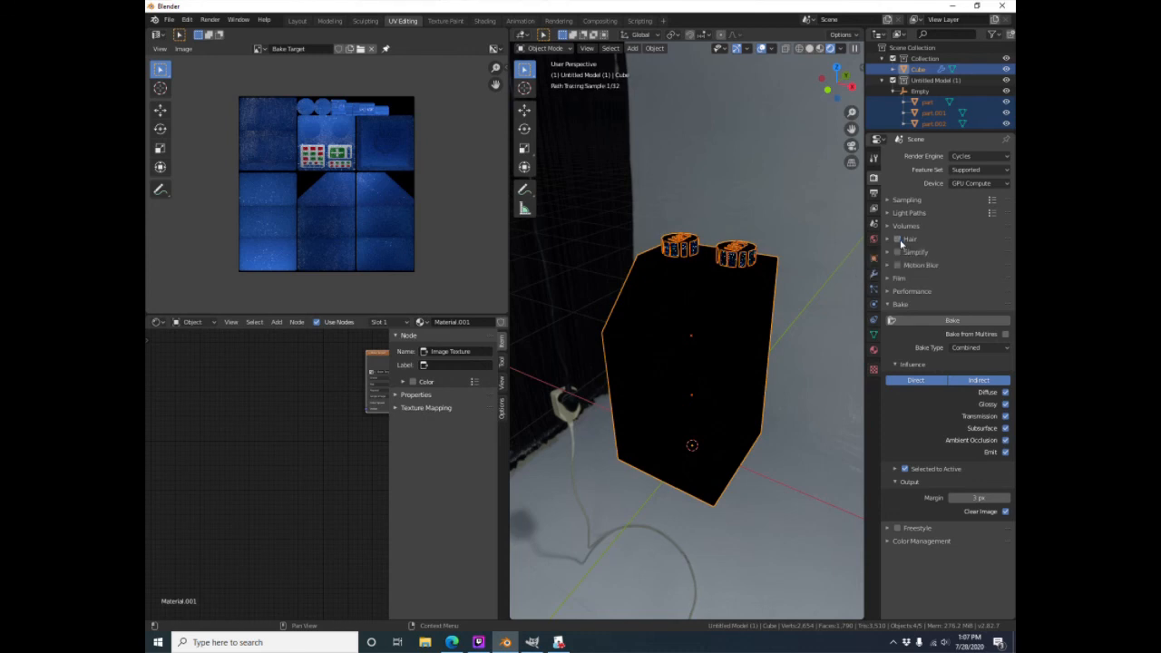
Set the render tile size to 256 by 256 and bake the Combined texture from the selected parts onto Cube
click(888, 292)
click(995, 365)
text(256)
key(Tab)
text(256)
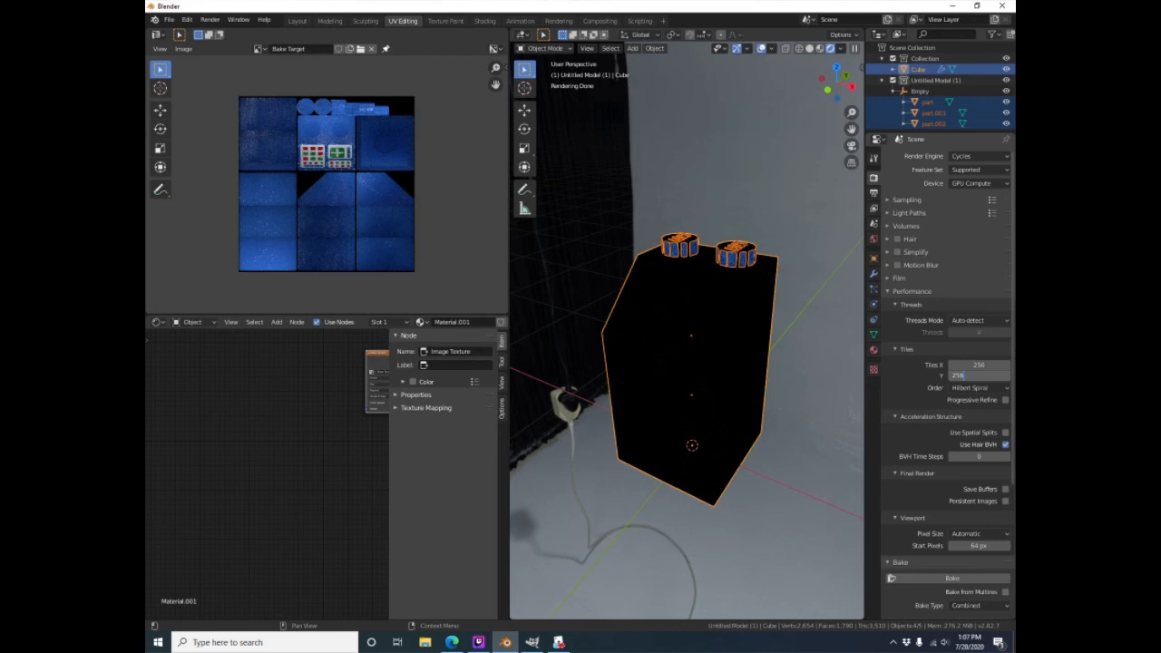
key(Return)
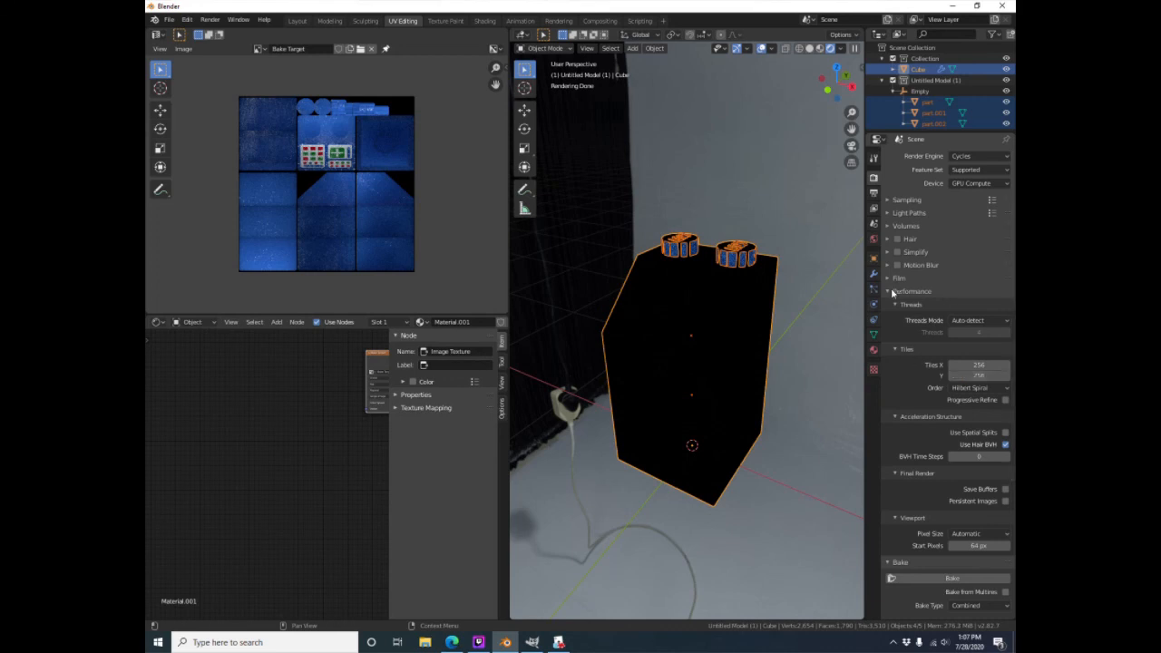
click(893, 291)
click(912, 322)
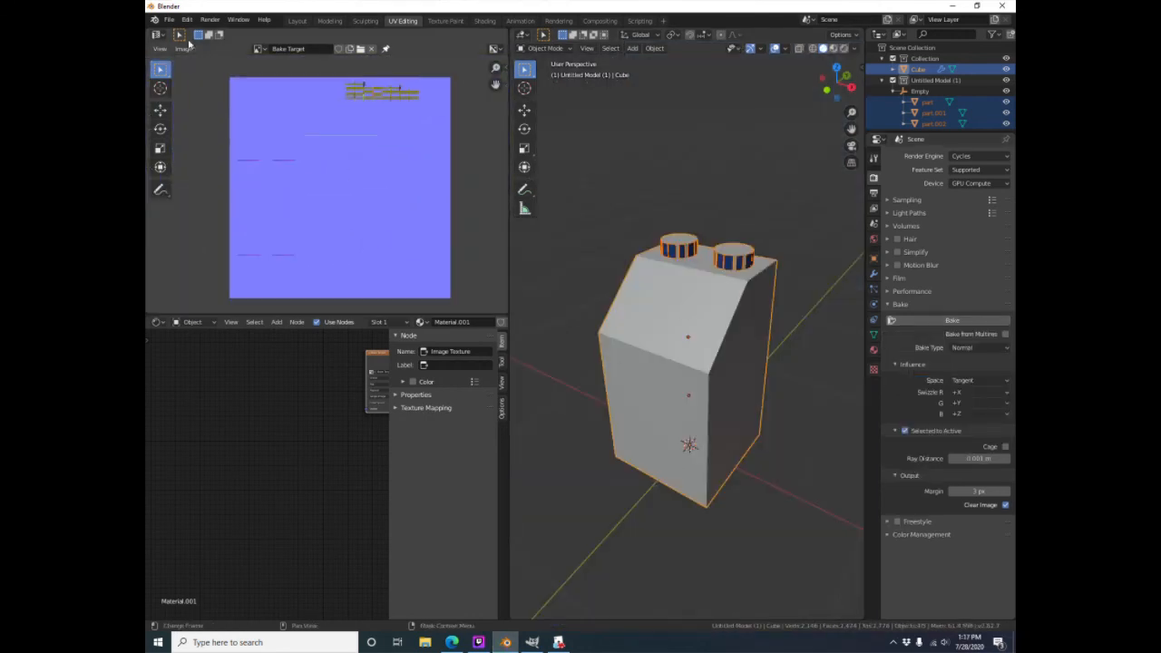
Switch to GIMP and open the Noise Reduction filter for the computer_combined_materialedit.png layer
click(185, 48)
click(195, 118)
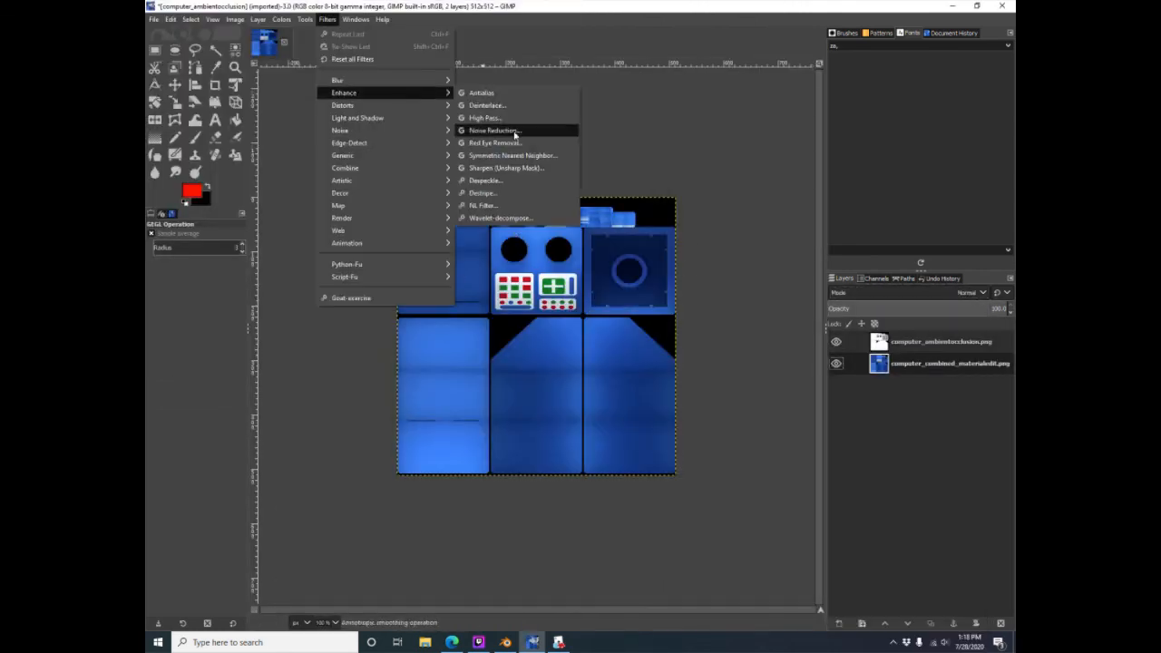
click(518, 135)
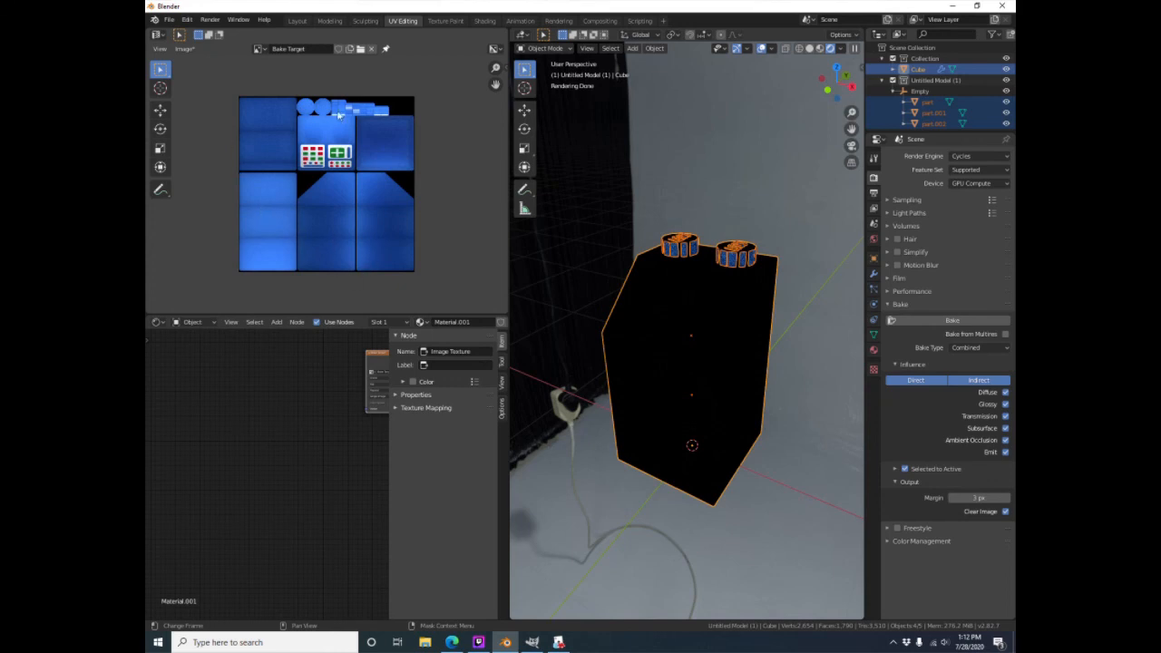
Switch to Tabletop Simulator and paste a copy of the textured computer model beside the original
click(558, 642)
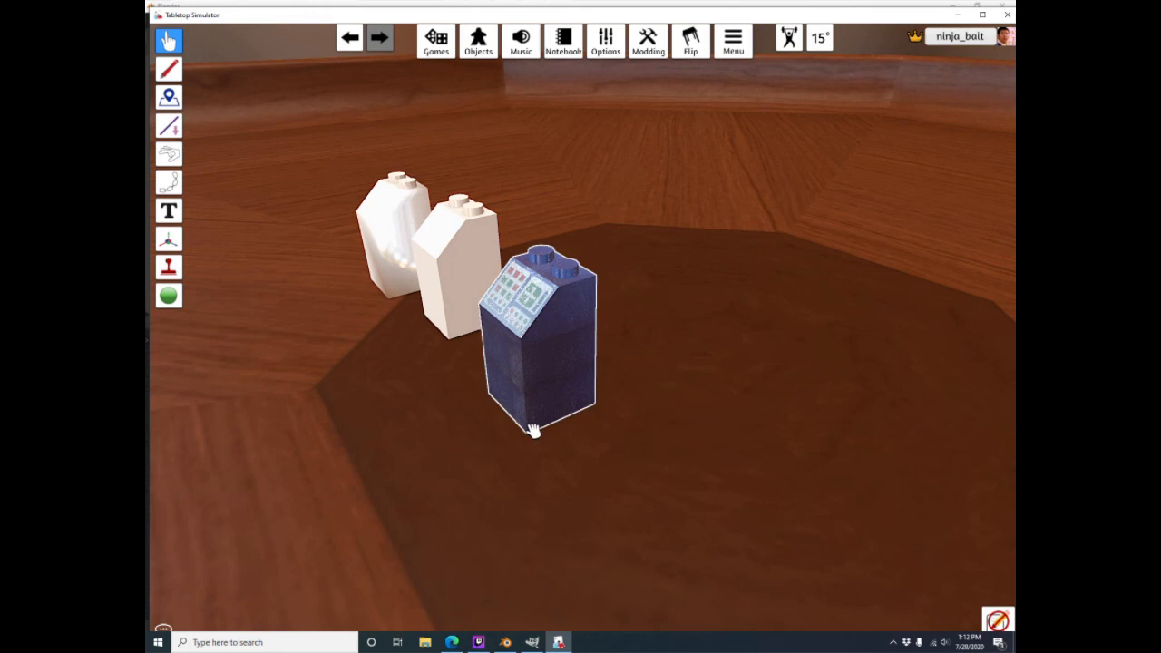
key(ctrl+c)
key(ctrl+v)
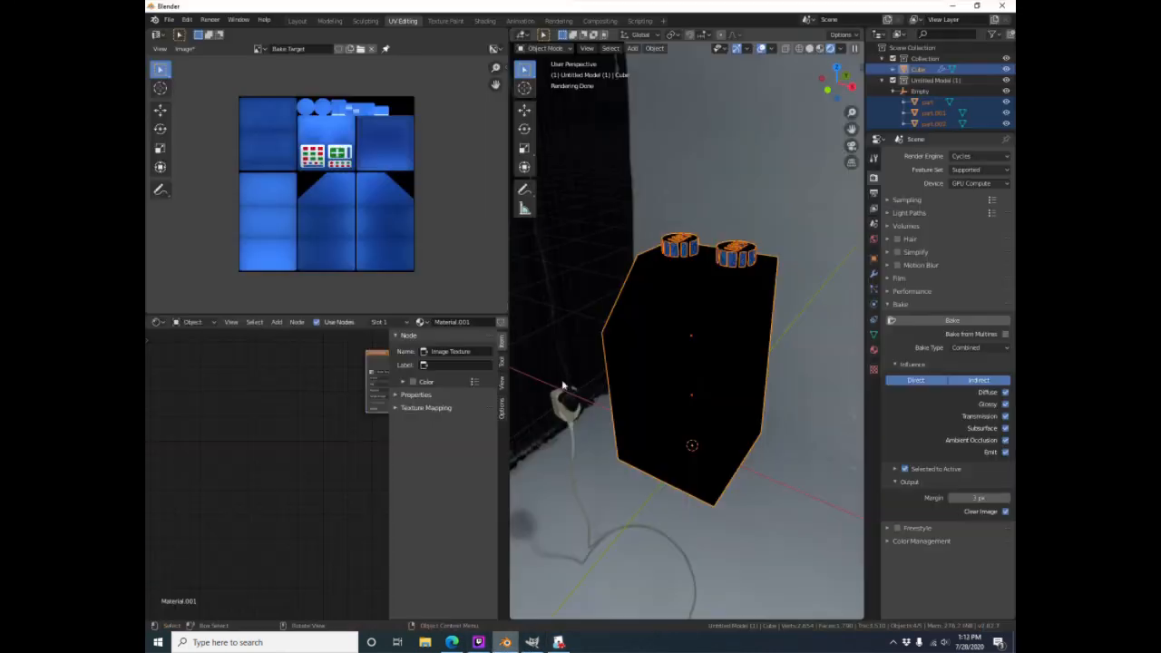
Back in Blender, save the baked image as computer_combined_materialedit.png in the Downloads folder
click(184, 48)
click(217, 147)
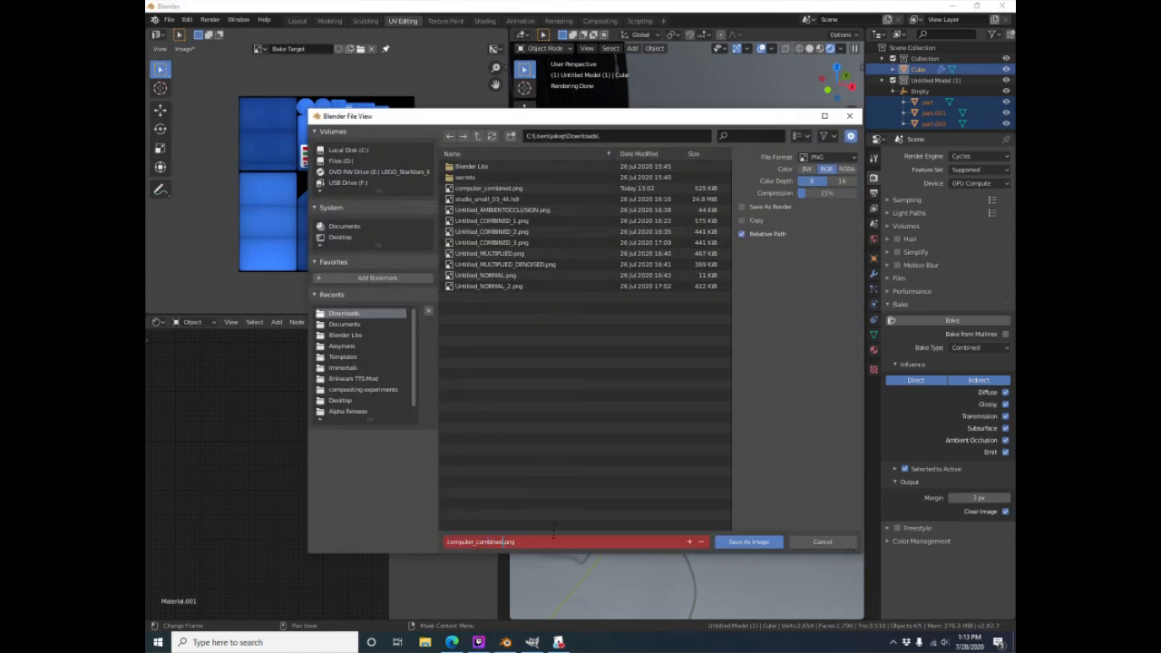
text(_material)
key(Return)
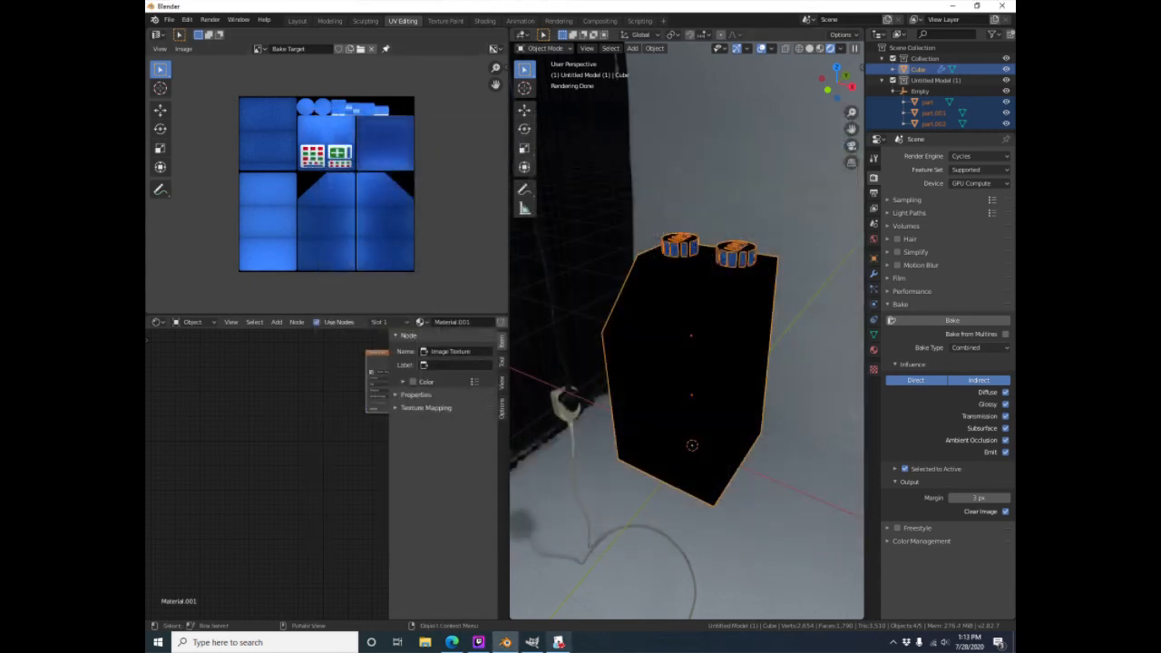
In Tabletop Simulator, set the copied computer's diffuse image to computer_combined_materialedit.png and import the custom model
click(557, 642)
right_click(666, 428)
mouse_move(745, 458)
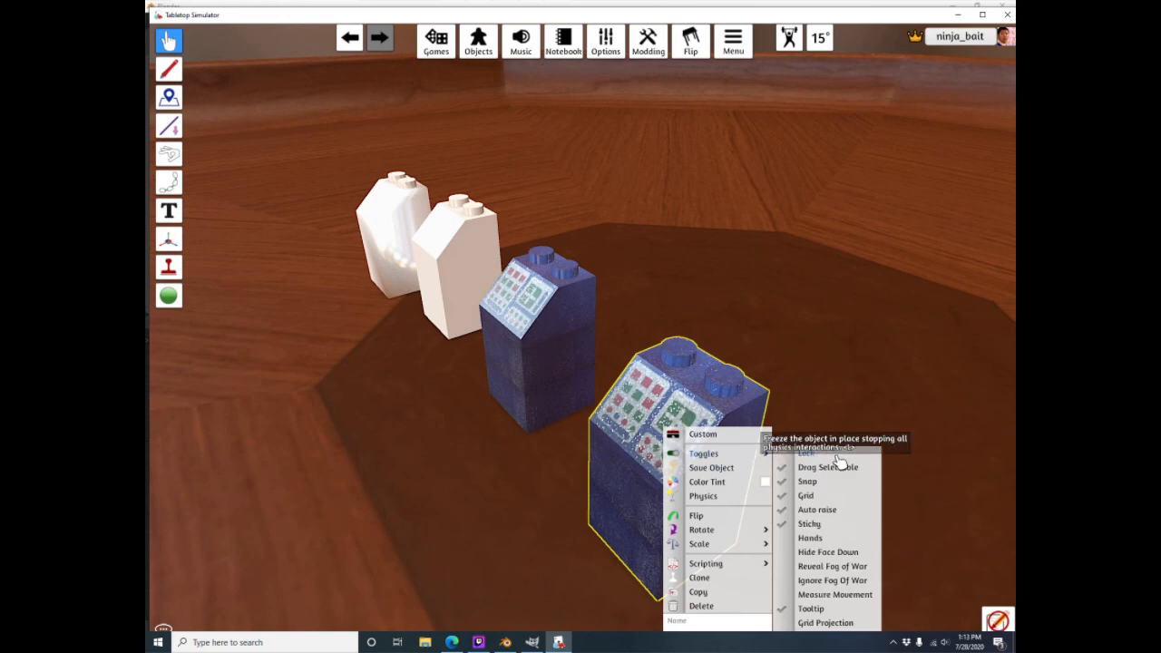
click(689, 434)
click(635, 278)
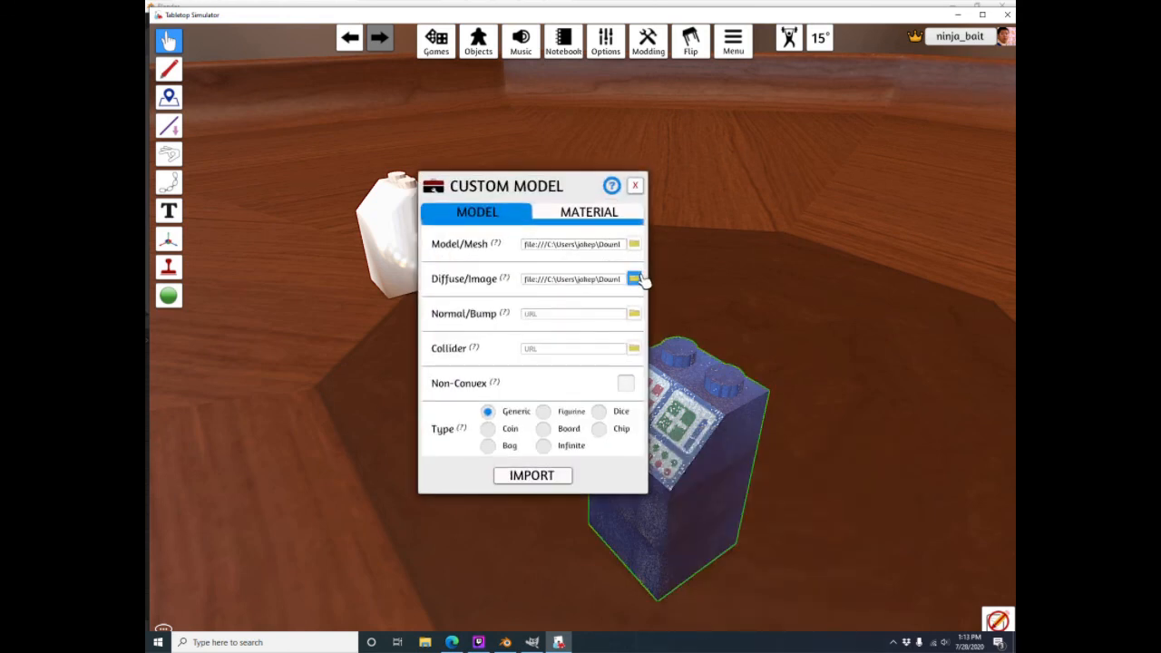
scroll(639, 313, down, 3)
scroll(648, 308, up, 3)
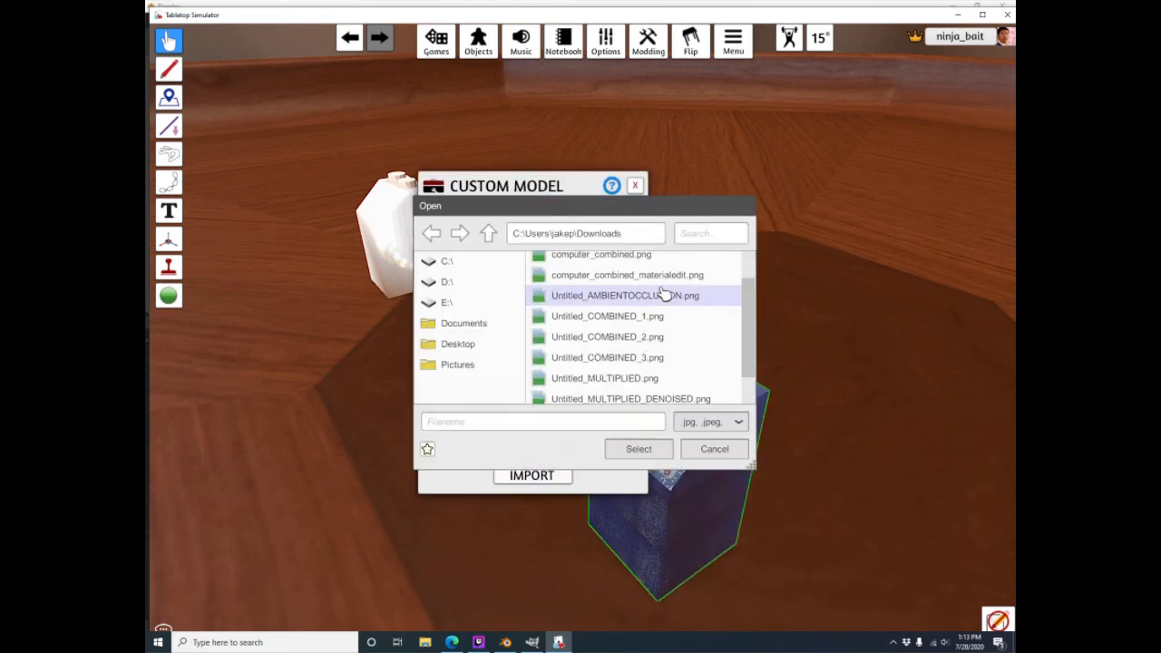
double_click(674, 274)
click(634, 352)
click(532, 476)
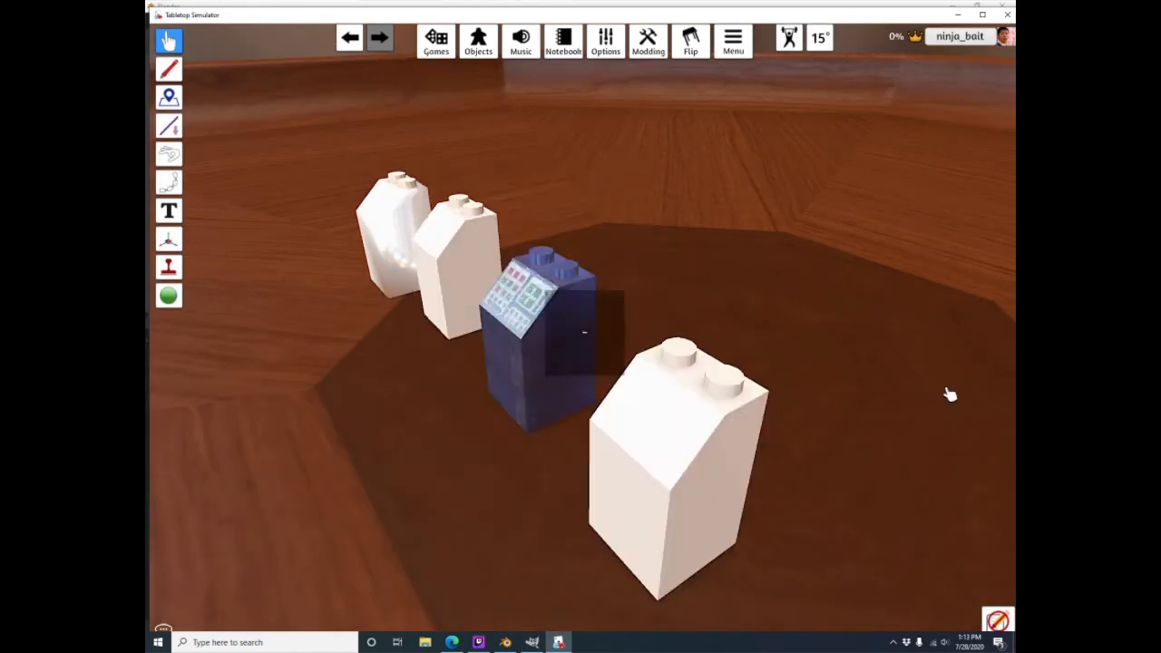
click(625, 347)
Compare the newly textured computer with the earlier versions on the table from several angles and distances
scroll(578, 547, down, 3)
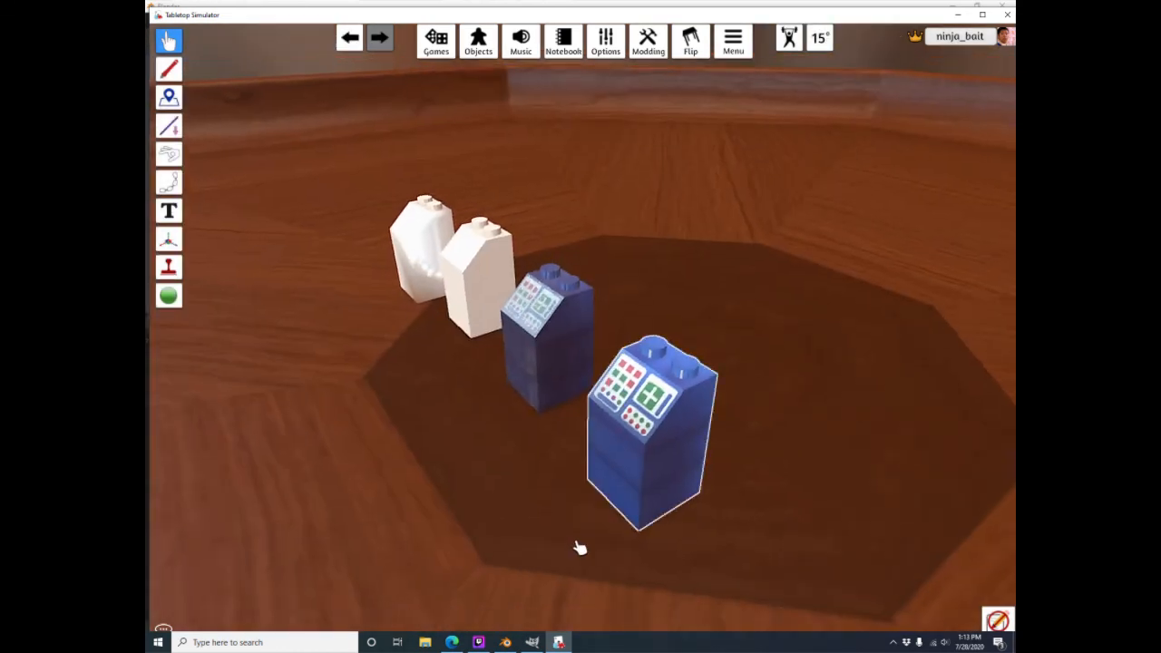
right_drag(577, 547, 666, 540)
right_drag(687, 489, 608, 460)
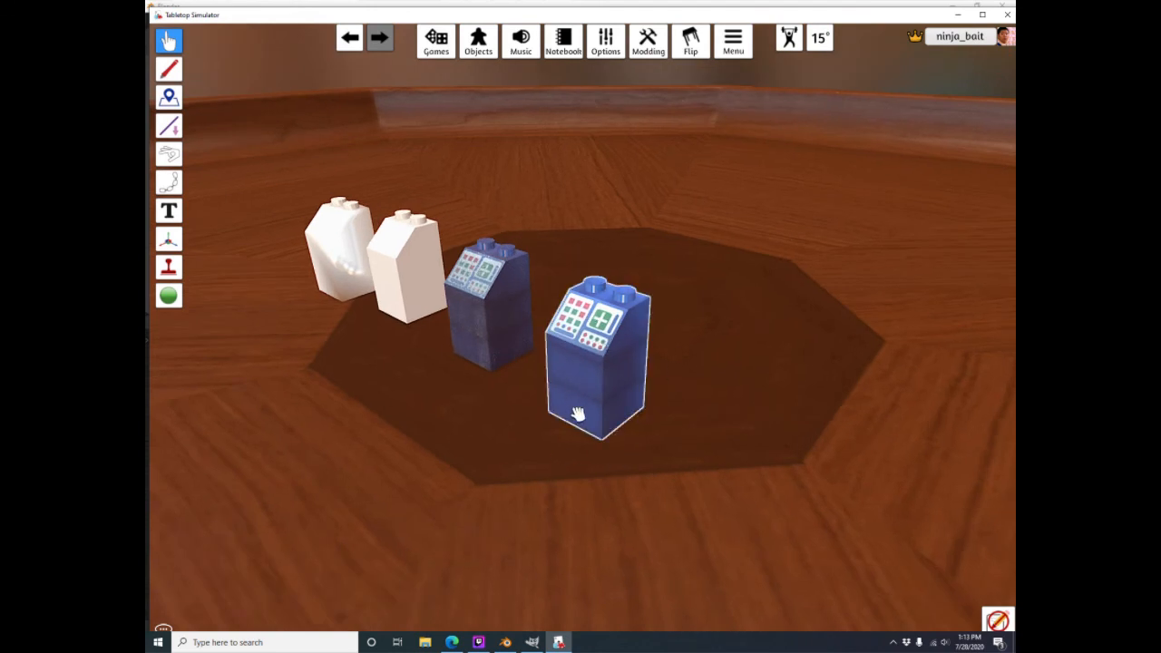
scroll(622, 441, down, 4)
scroll(617, 439, down, 5)
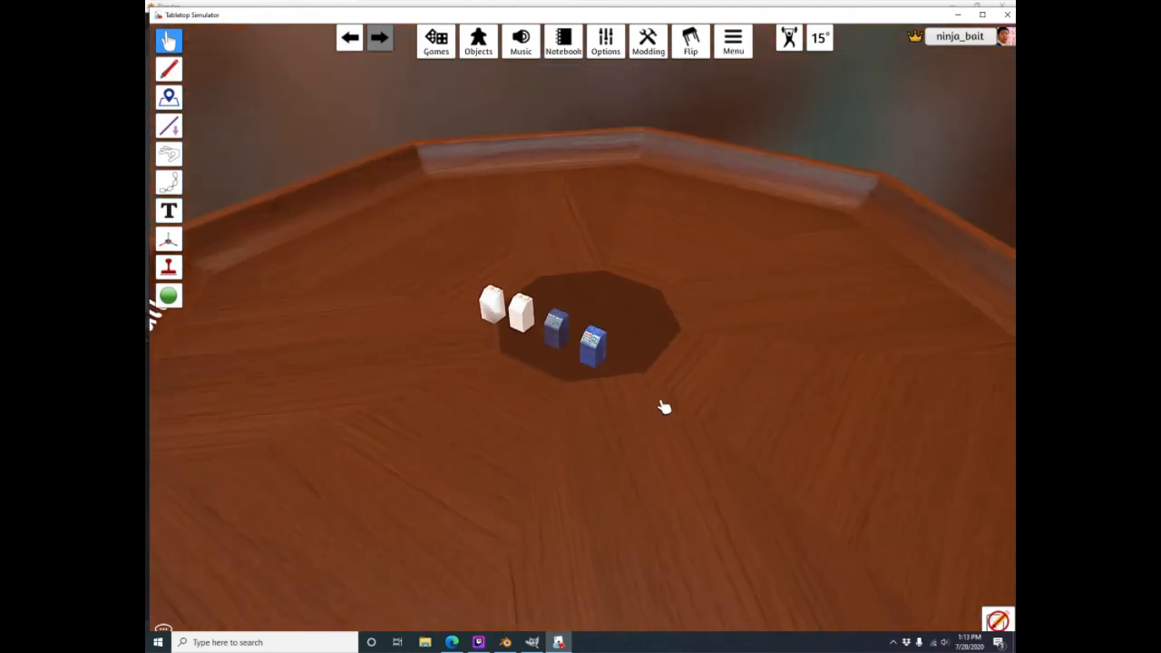
scroll(617, 365, up, 5)
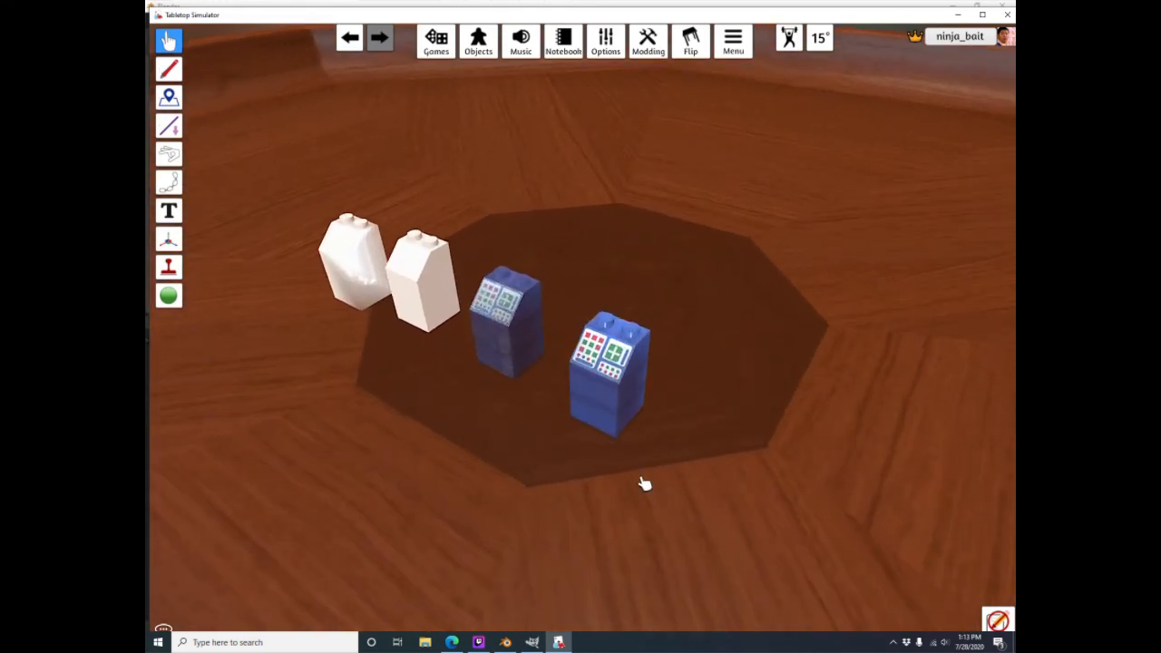
Examine the newly textured computer up close beside the older version, flipping it upside down and back upright
right_drag(653, 472, 702, 505)
scroll(622, 466, up, 3)
scroll(600, 448, down, 3)
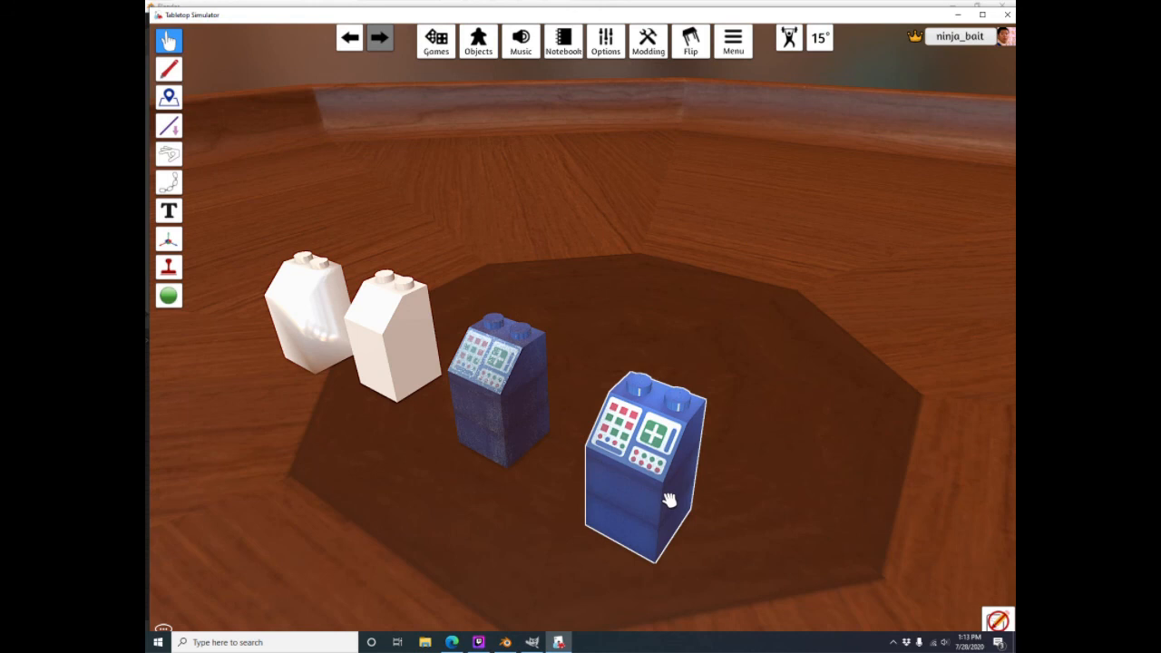
key(f)
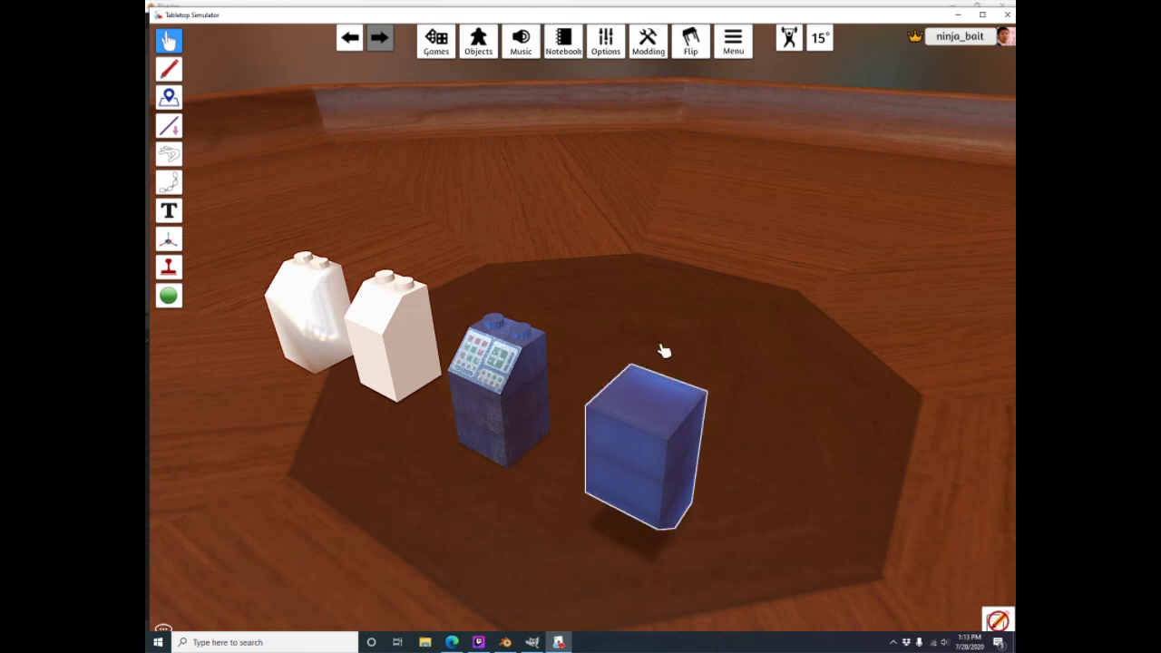
key(f)
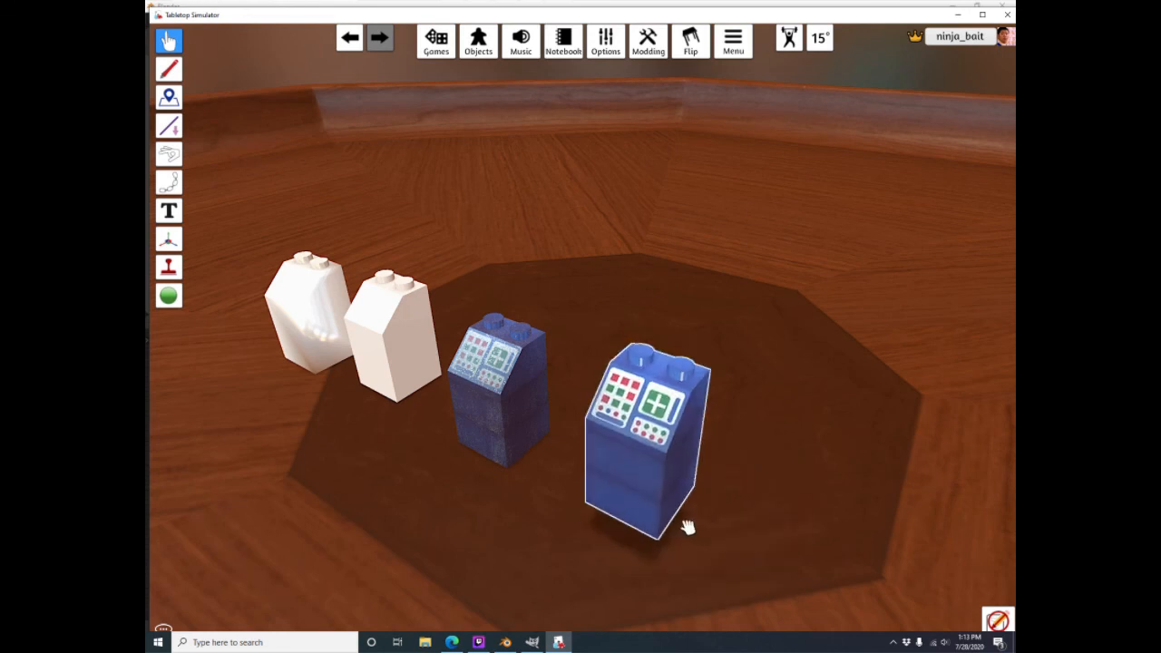
scroll(707, 514, up, 2)
key(s)
key(d)
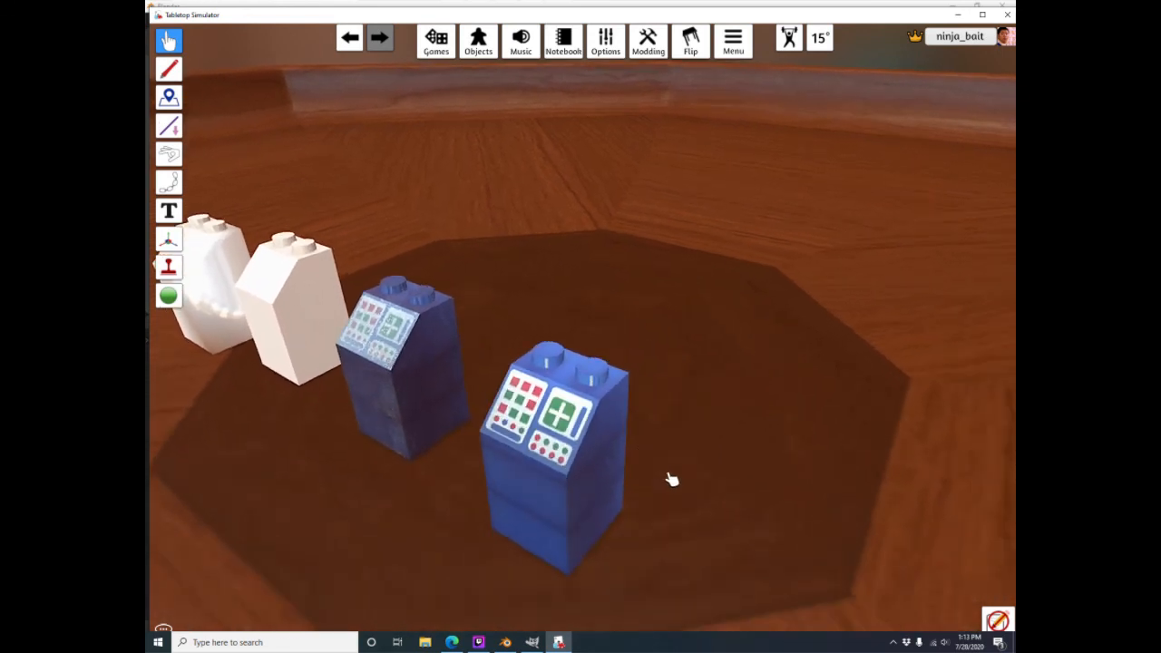
scroll(580, 539, up, 2)
right_drag(577, 541, 597, 410)
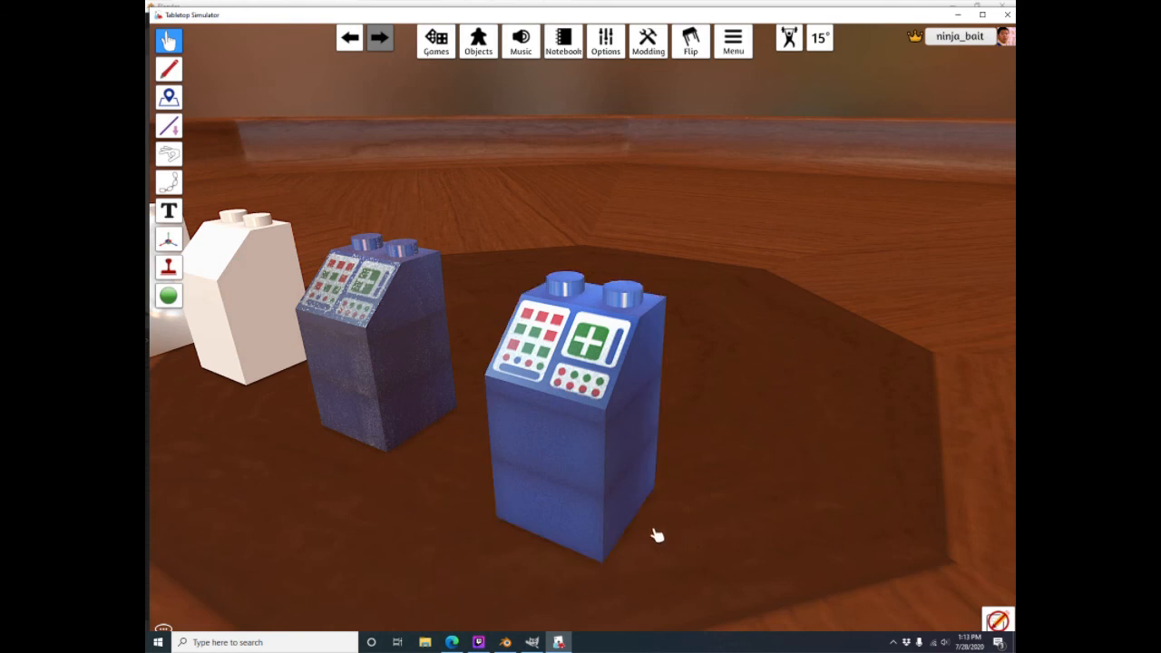
Switch to Blender and bake an Ambient Occlusion map from the selected parts to the cube with a 0.001 m ray distance
click(505, 642)
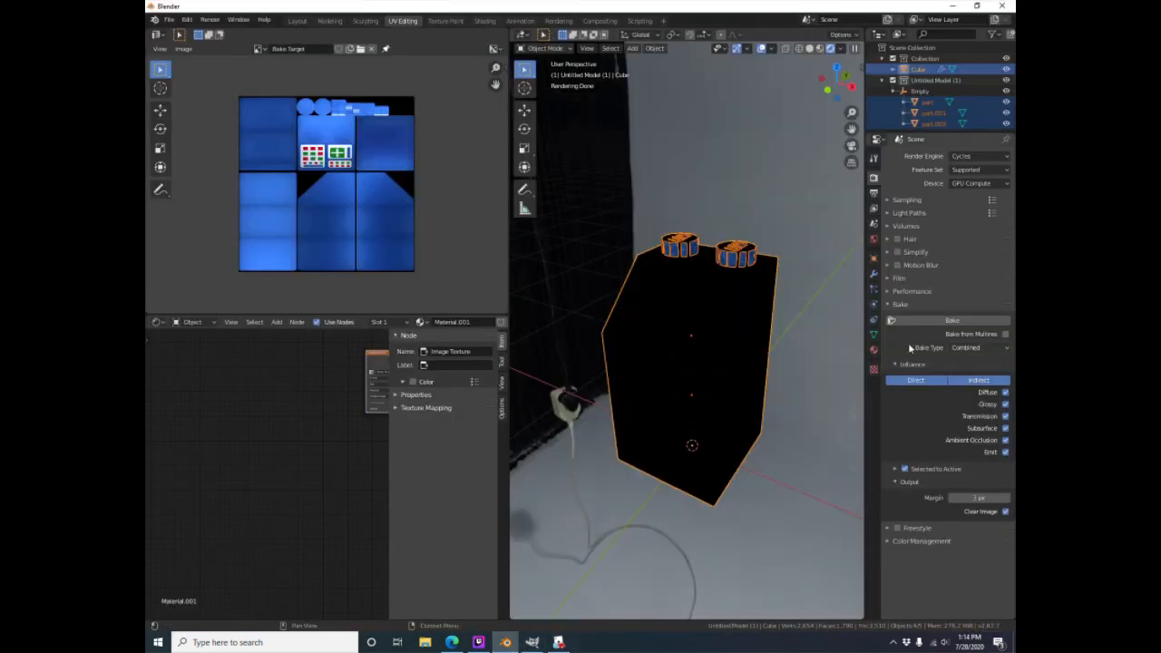
click(975, 350)
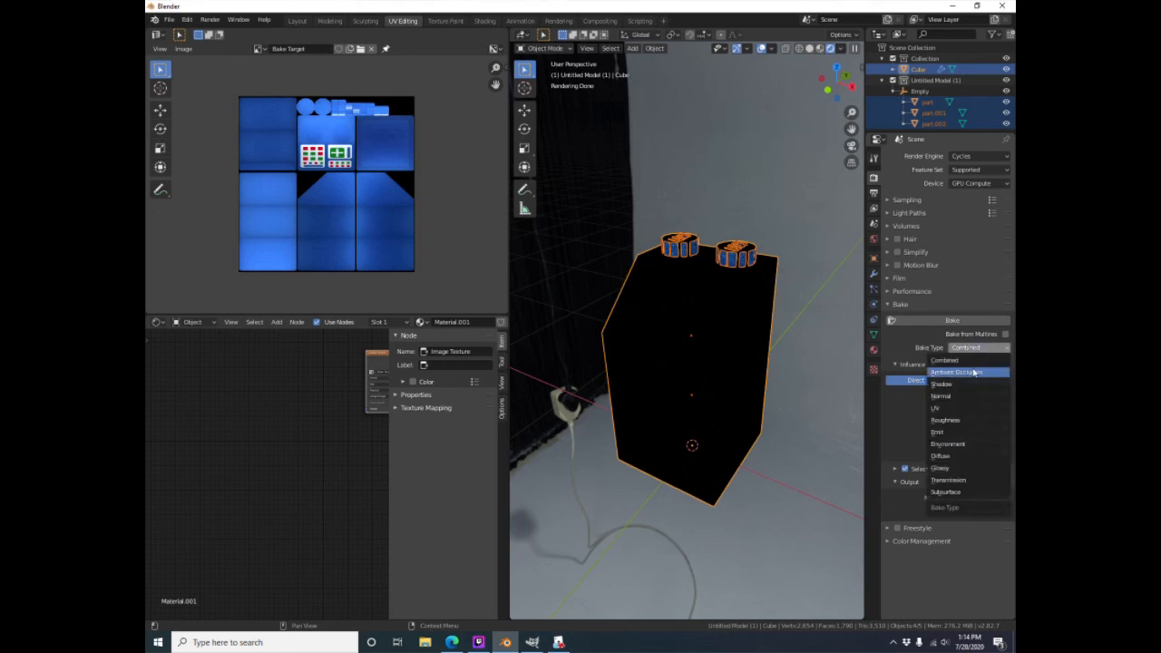
click(954, 371)
click(937, 364)
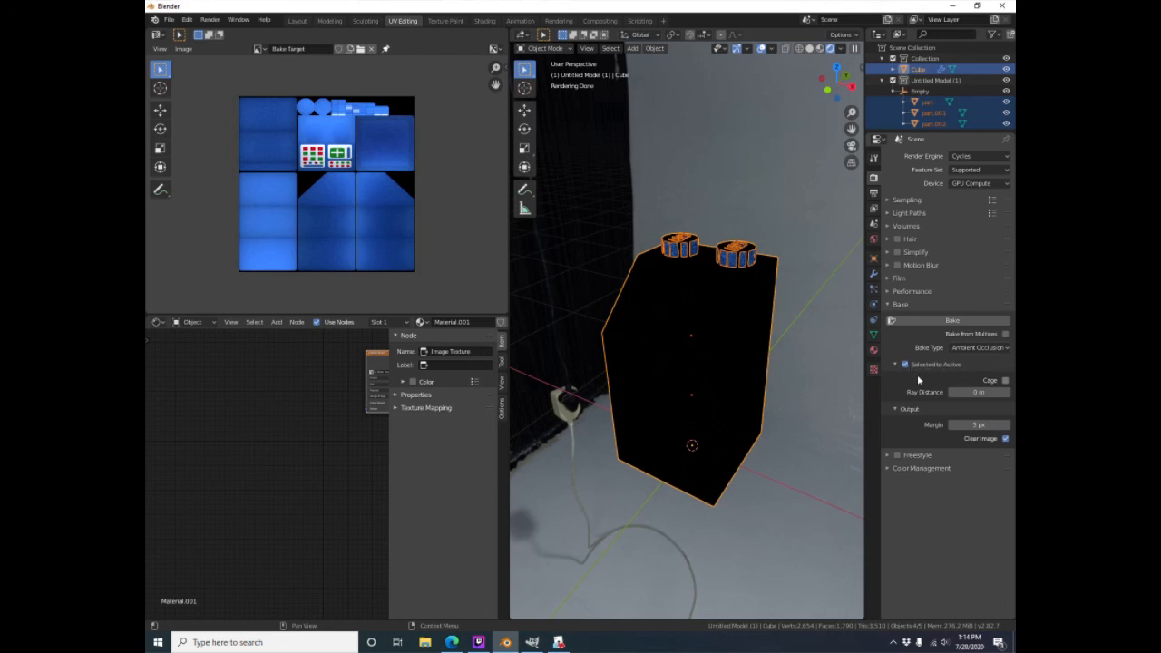
click(971, 392)
text(0.001)
click(952, 320)
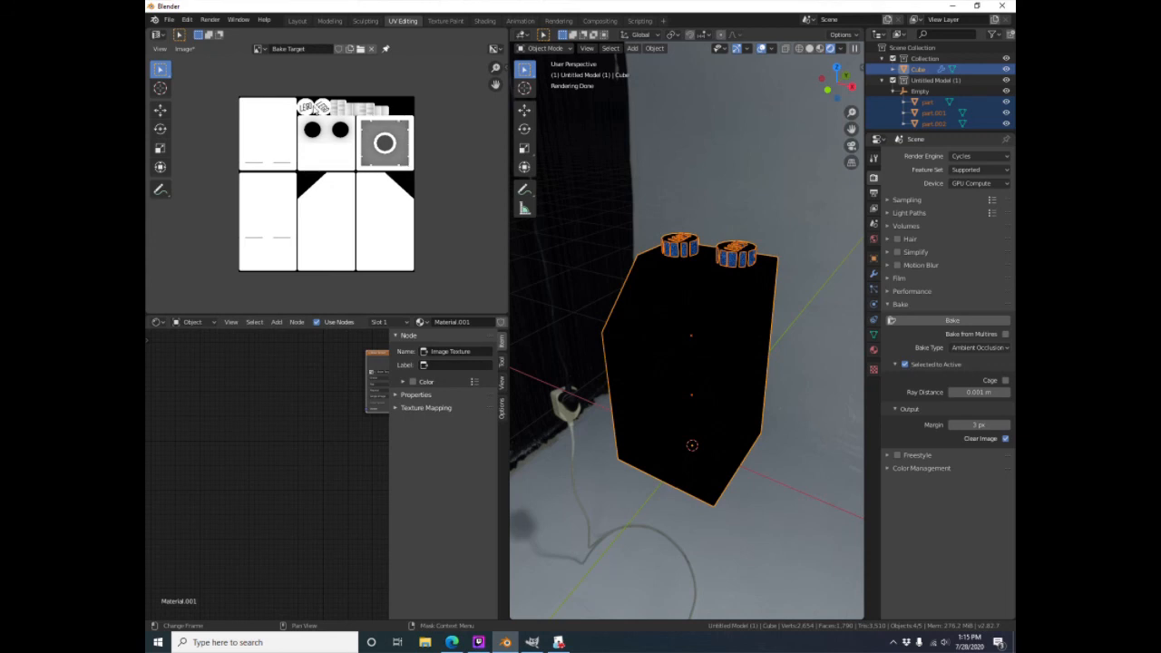
scroll(306, 109, up, 3)
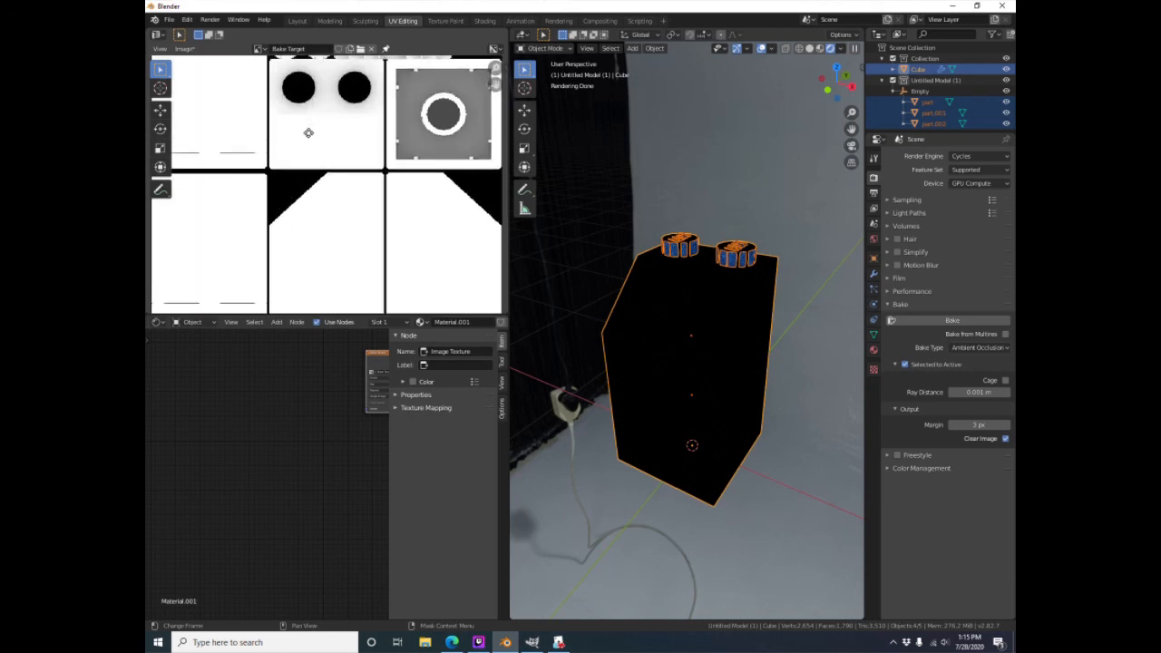
scroll(304, 122, down, 1)
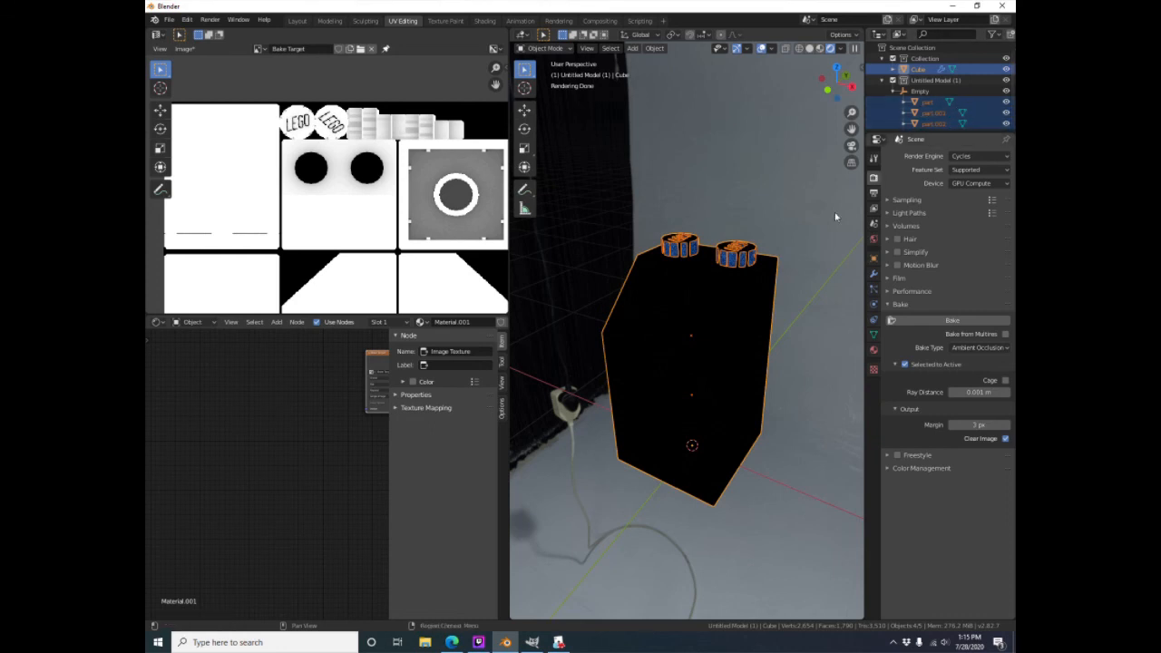
Show the viewport in solid shading and open the studded top part, part.002, in Edit Mode
click(806, 242)
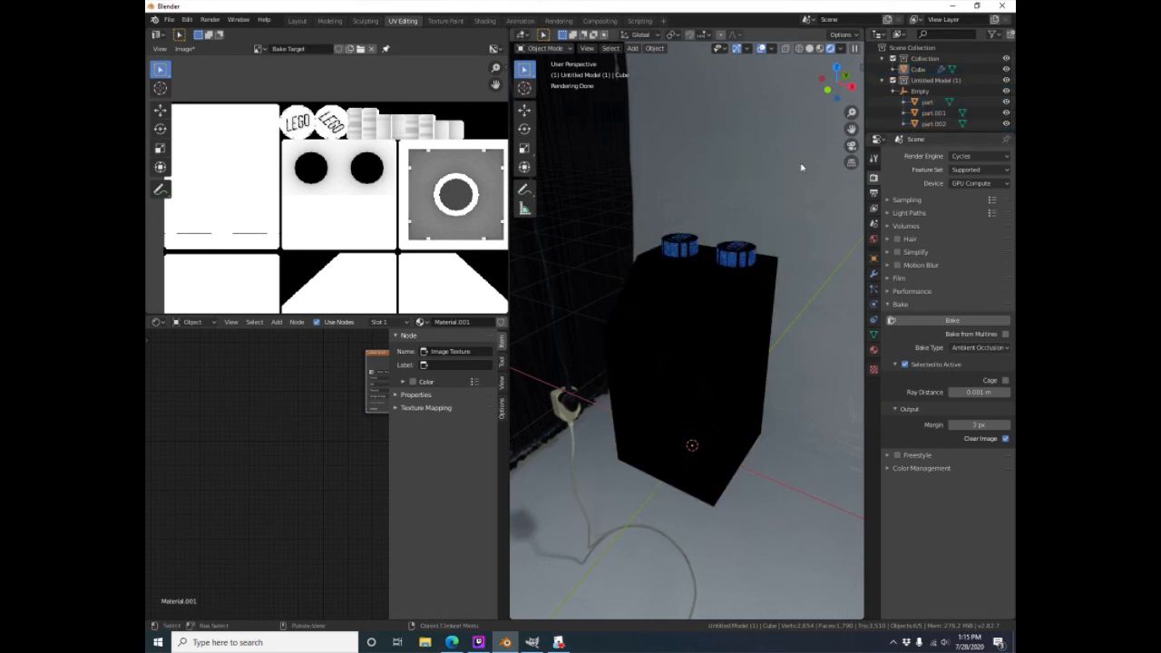
click(809, 48)
mouse_move(740, 261)
middle_down()
mouse_move(769, 197)
mouse_move(763, 253)
middle_up()
click(769, 200)
scroll(772, 211, up, 6)
scroll(773, 213, down, 6)
key(Tab)
scroll(766, 252, up, 2)
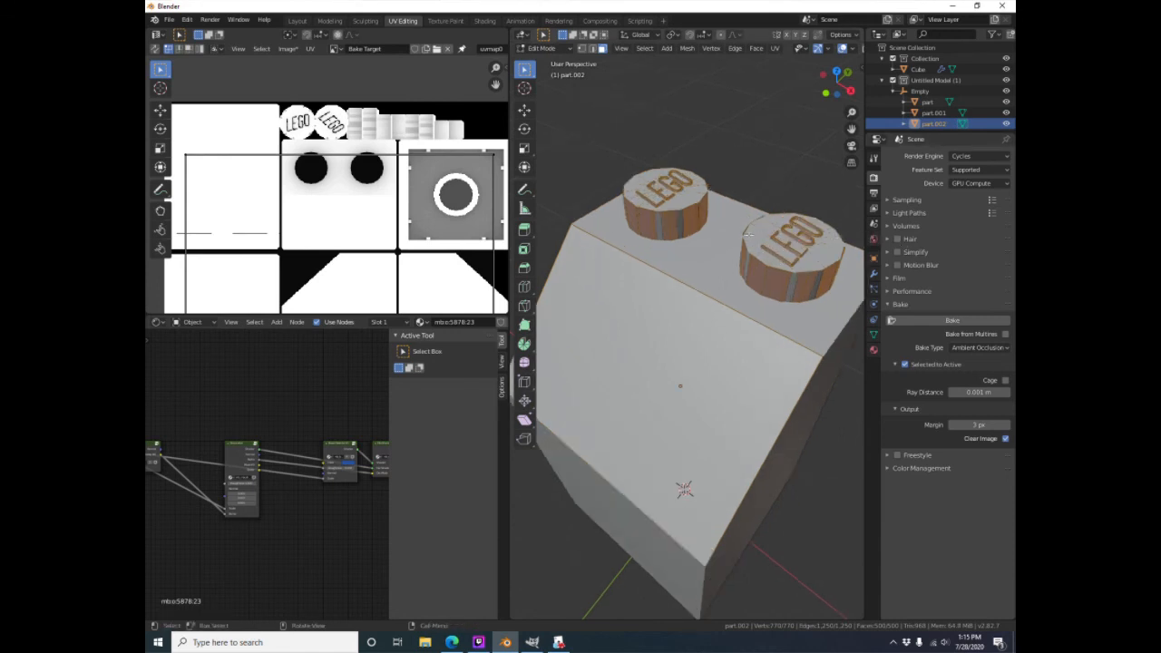
scroll(725, 233, up, 3)
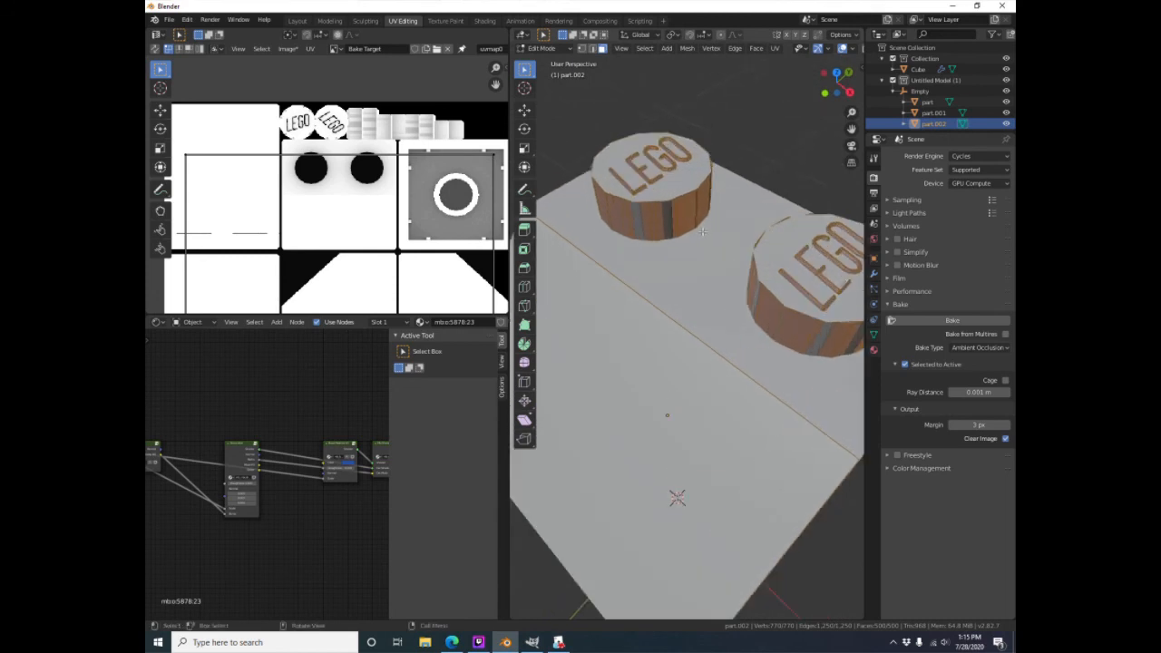
Delete the vertices of the raised LEGO letters on both studs and return to Object Mode
key(alt+a)
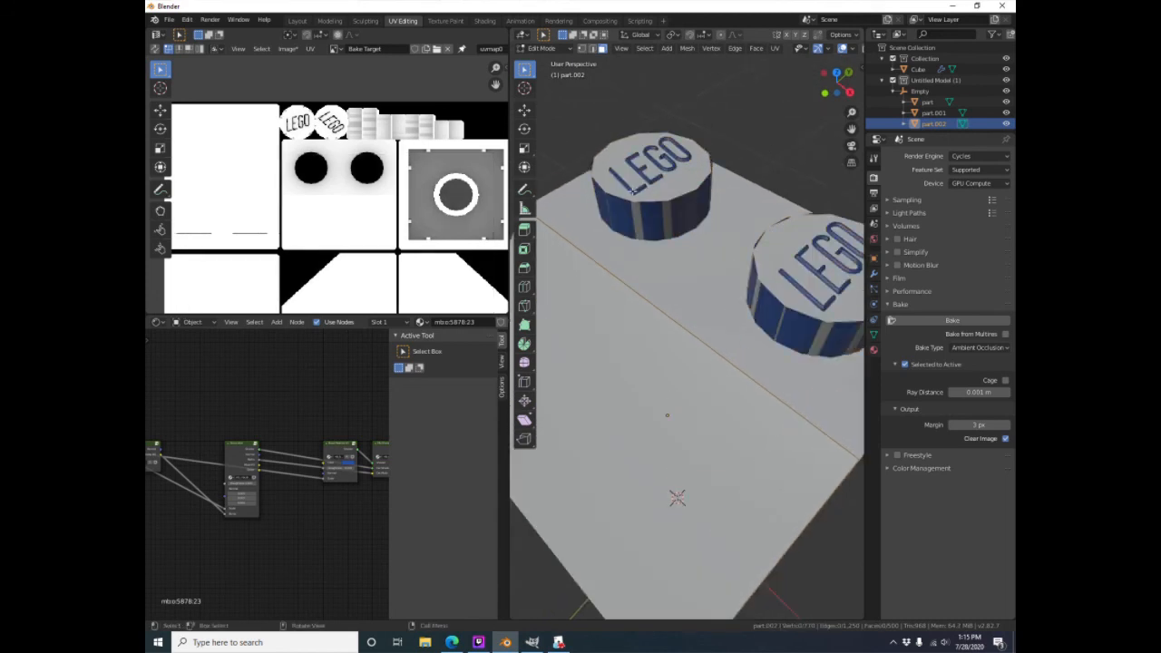
key(l)
key(l)
key(l)
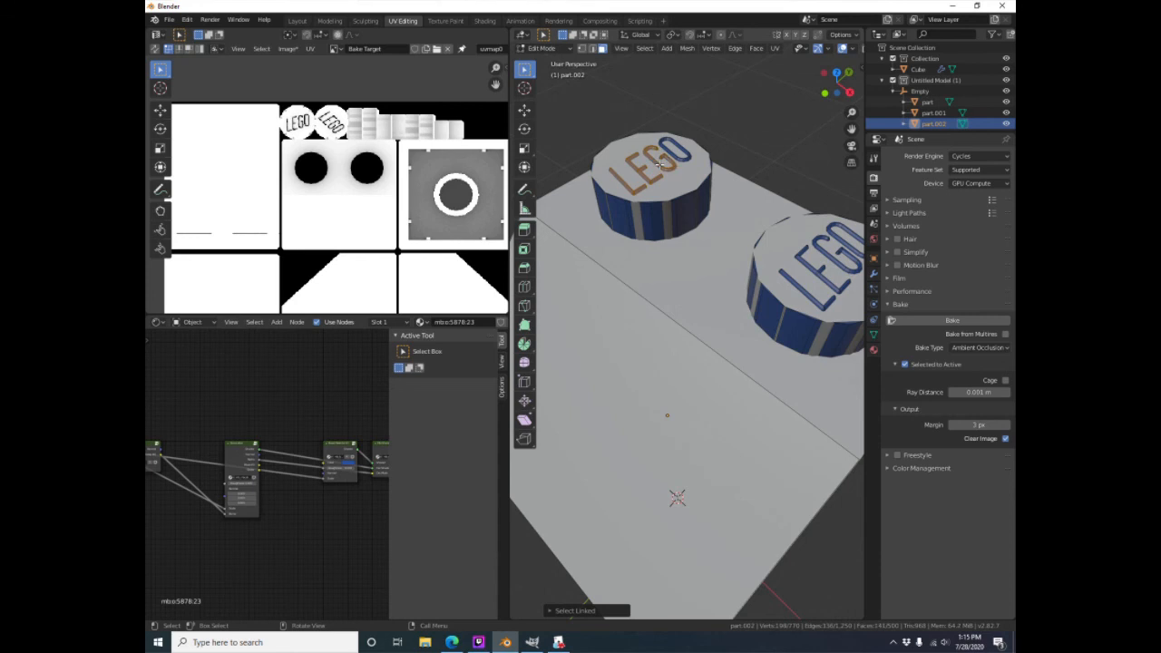
key(l)
key(l)
key(l)
key(ctrl+z)
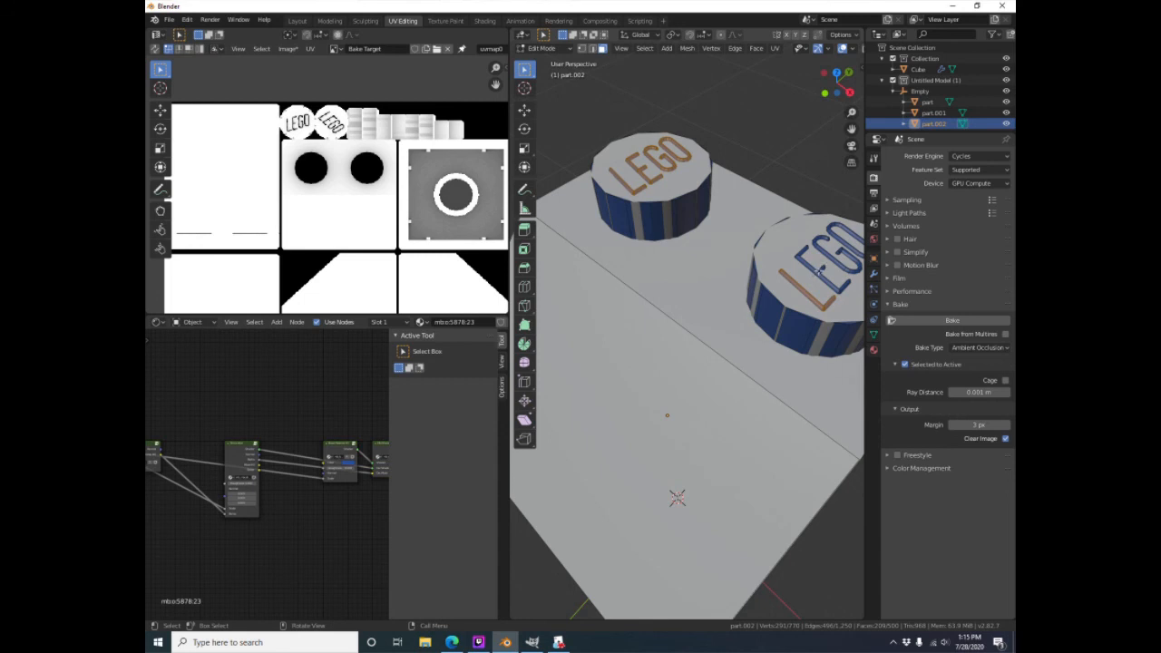
key(l)
key(l)
key(l)
key(x)
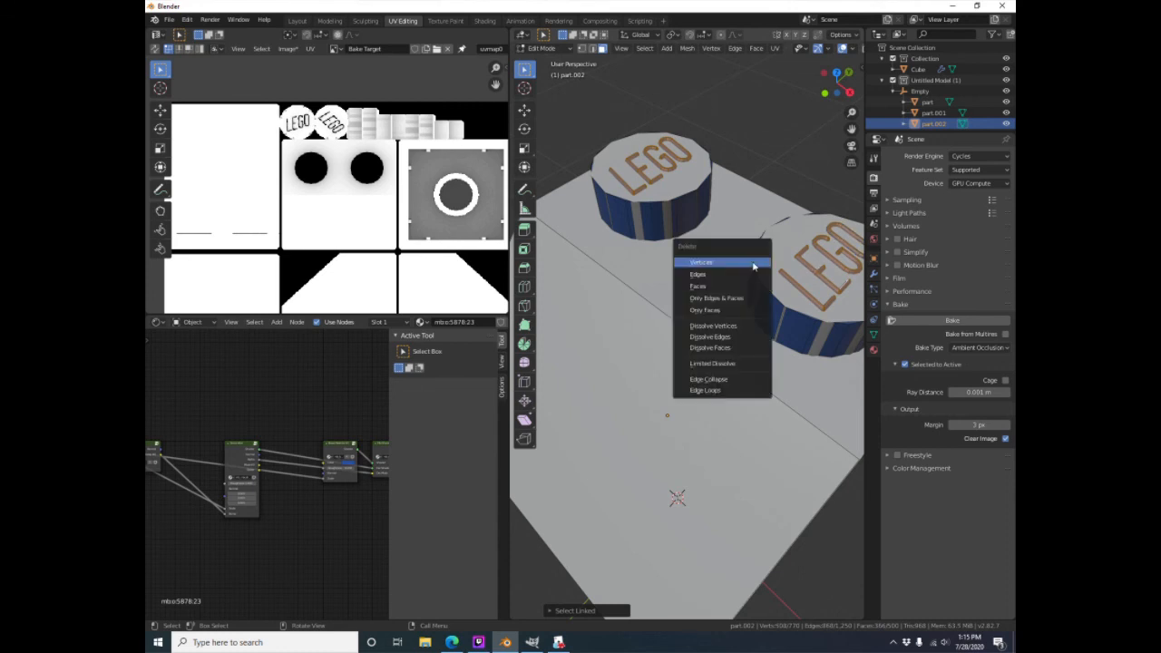
click(750, 265)
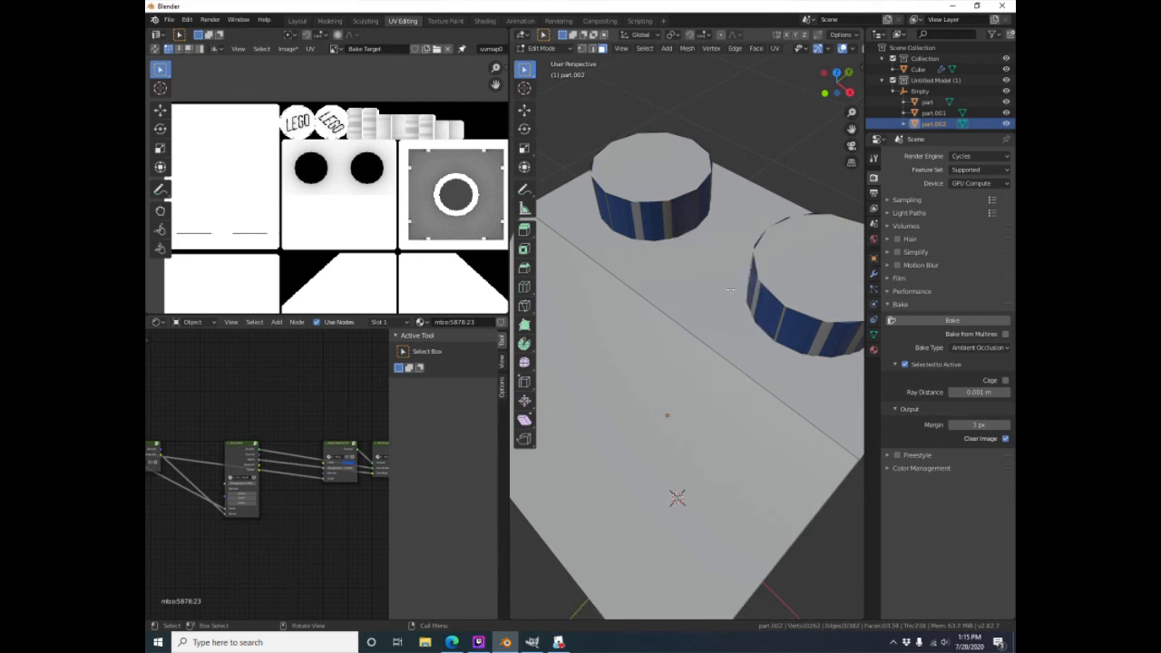
click(553, 48)
click(544, 58)
Select the three brick parts with Cube as the active object and rebake the ambient occlusion map
key(KP_Decimal)
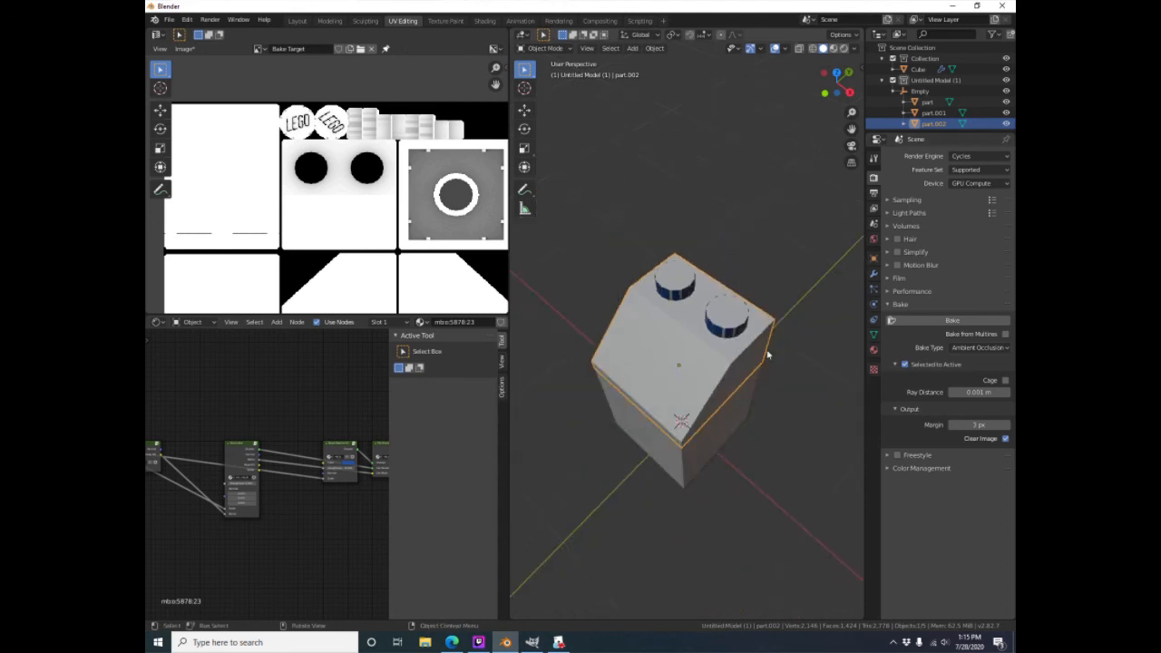
middle_drag(619, 413, 638, 350)
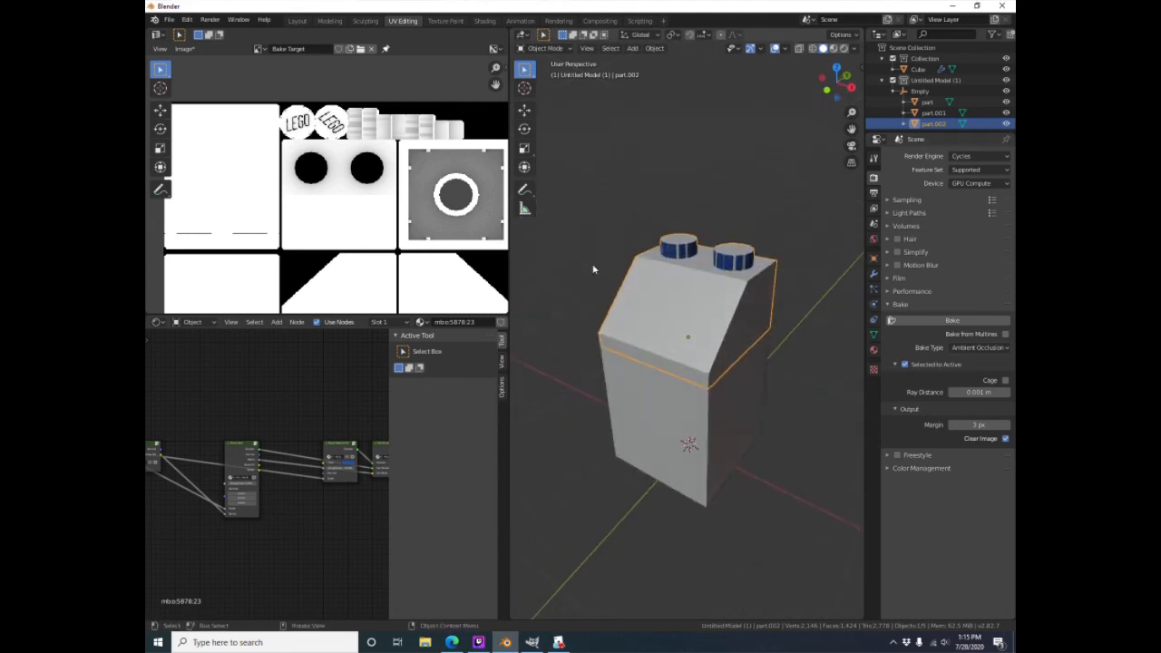
ctrl+click(926, 112)
ctrl+click(926, 102)
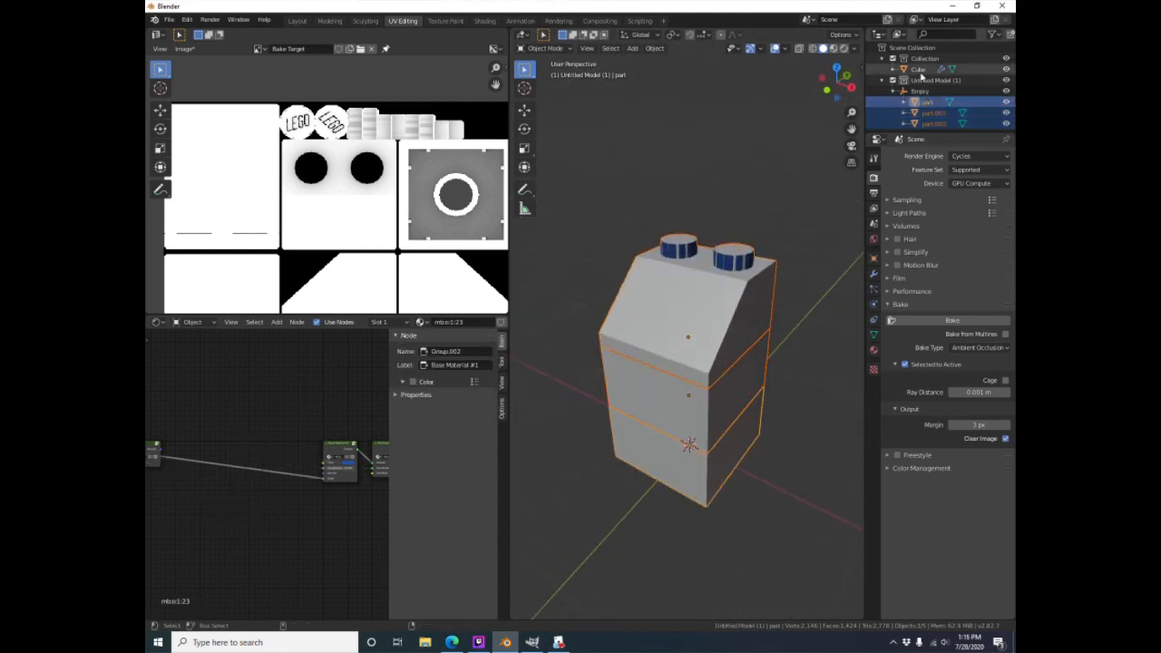
ctrl+click(919, 69)
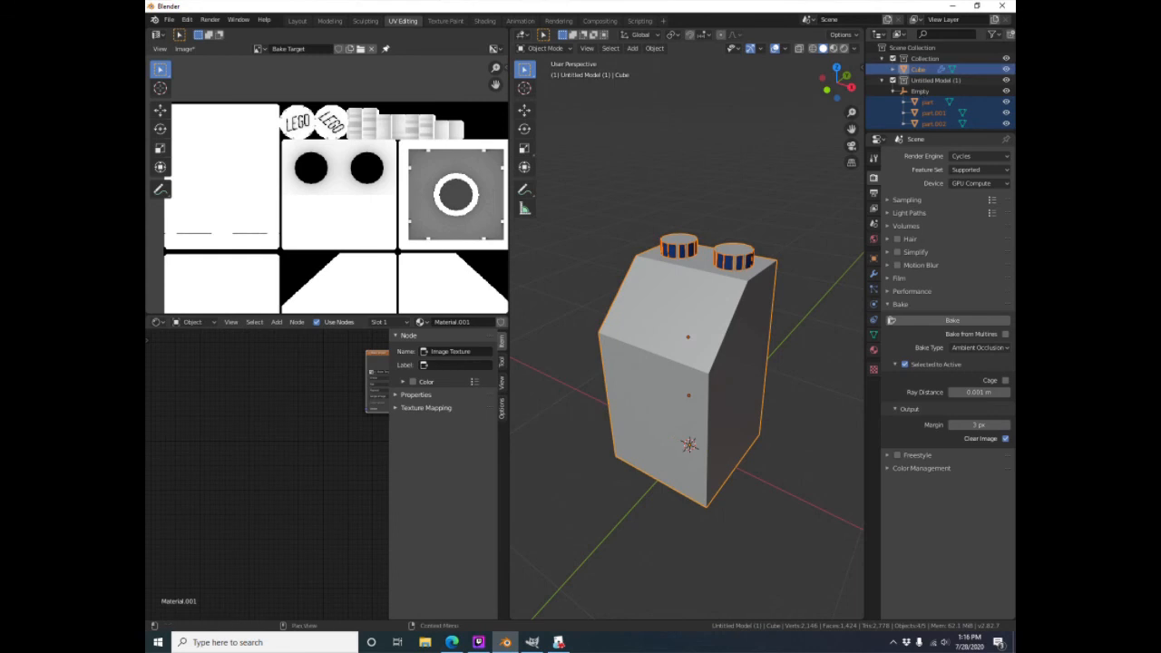
click(960, 322)
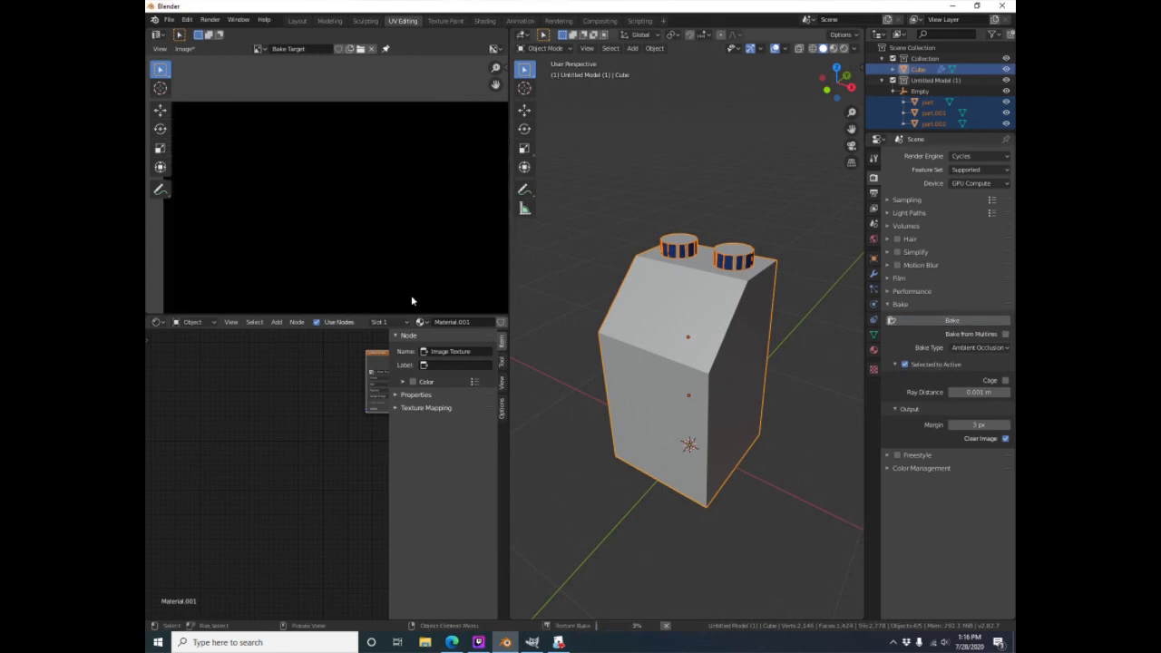
scroll(341, 178, down, 2)
scroll(328, 194, down, 2)
scroll(311, 278, up, 1)
scroll(308, 275, down, 1)
scroll(313, 263, up, 2)
scroll(314, 238, down, 1)
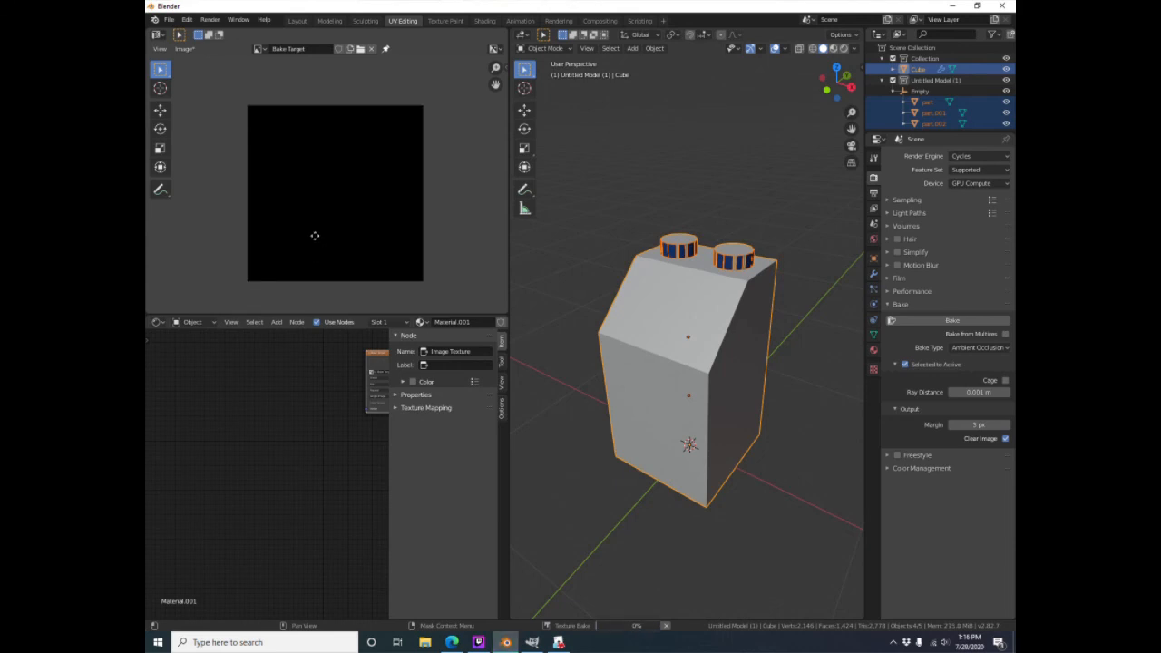
scroll(317, 239, up, 1)
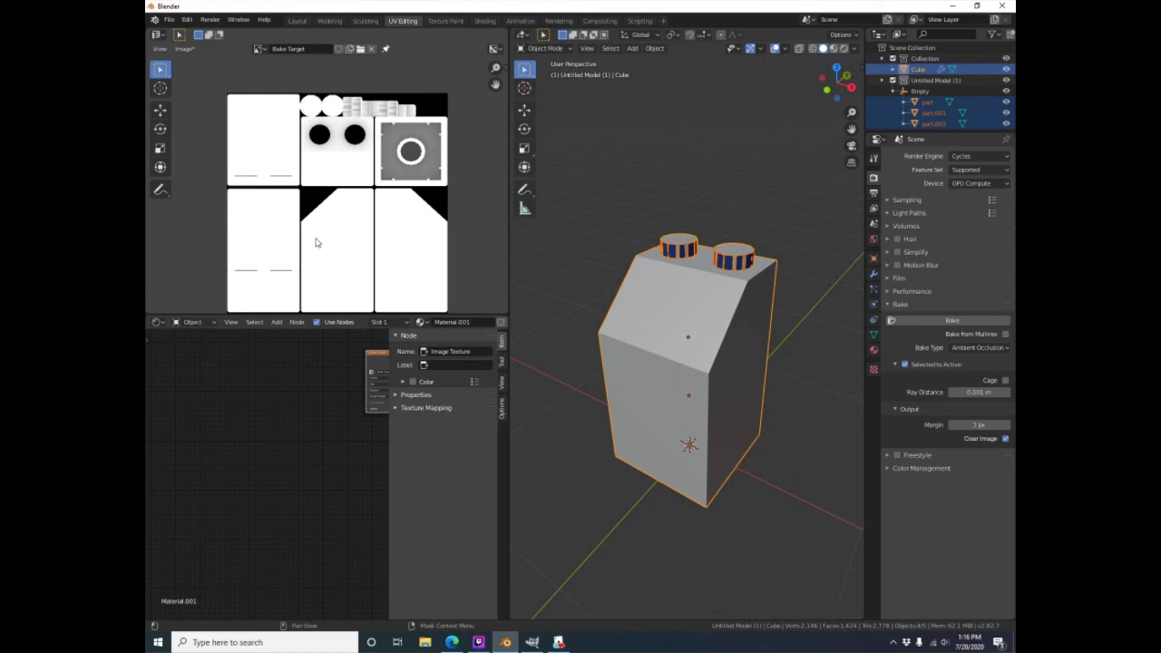
Save the baked image as computer_ambientocclusion.png in the Downloads folder
click(185, 48)
click(229, 148)
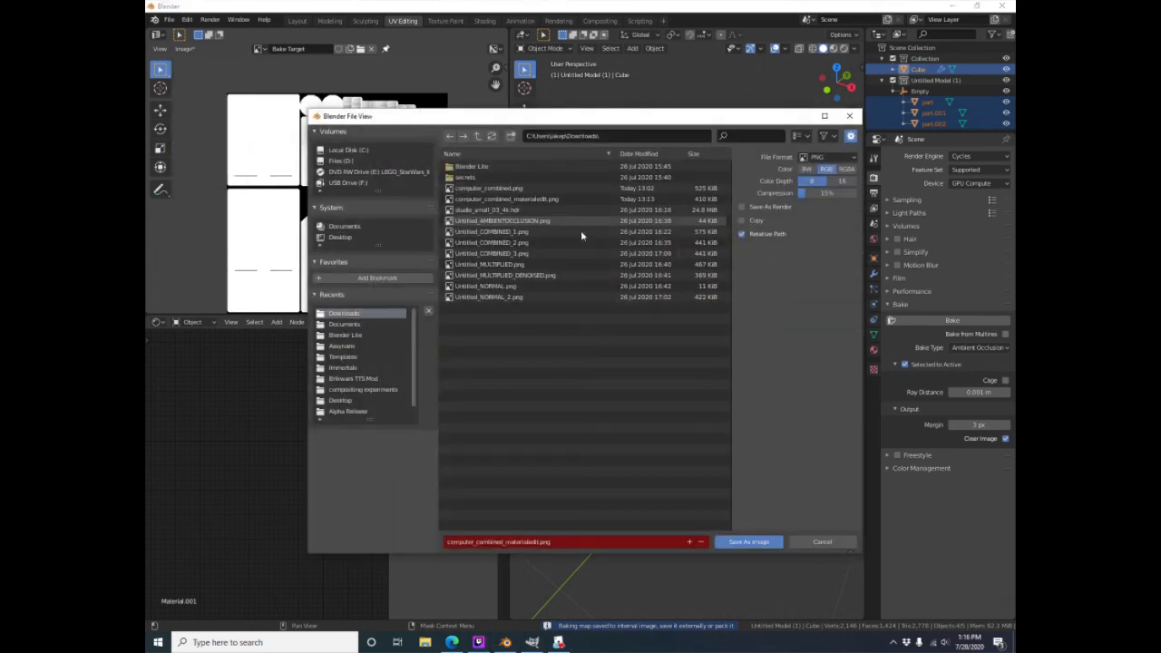
click(506, 542)
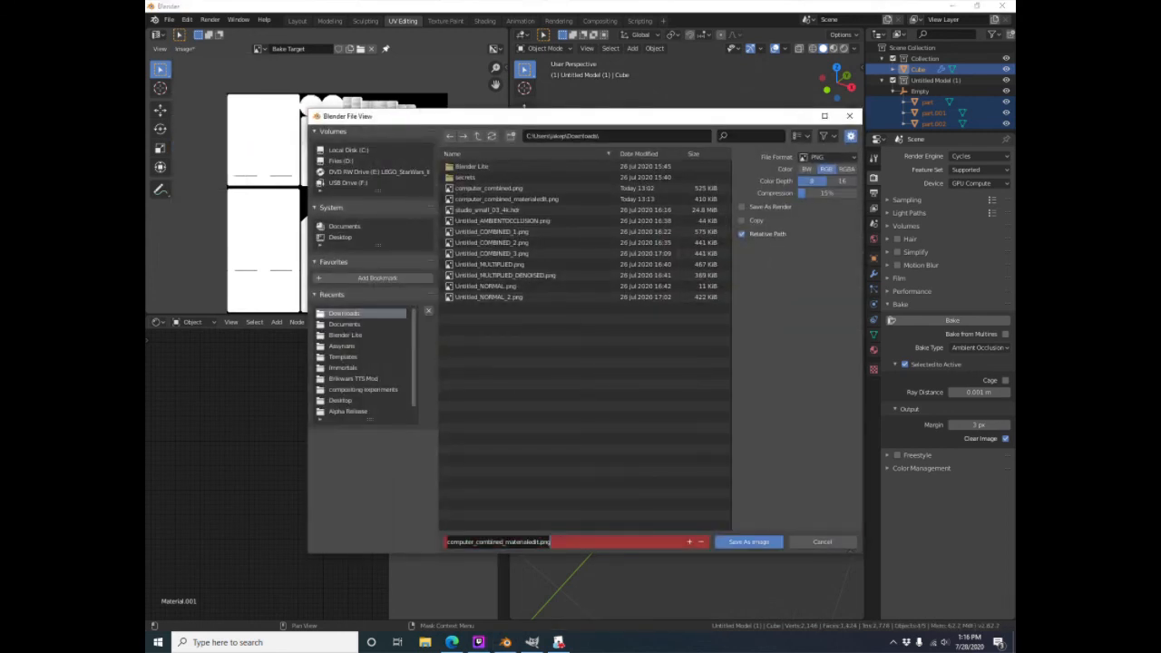
drag(475, 543, 533, 542)
key(BackSpace)
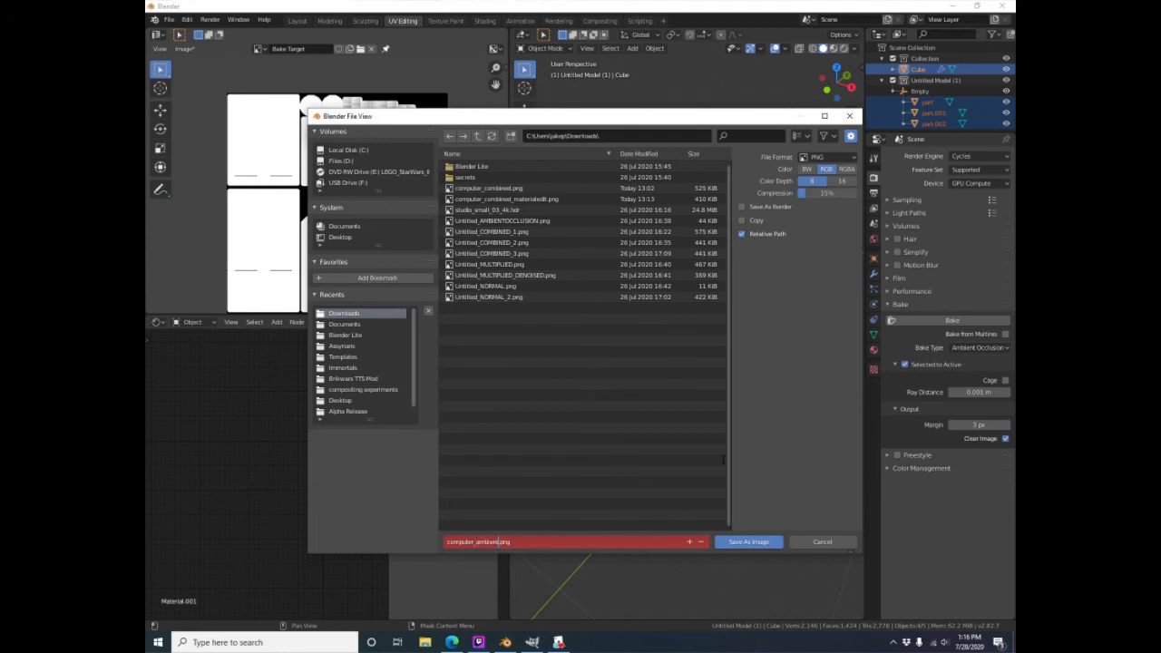
text(ambientocclusion)
key(Return)
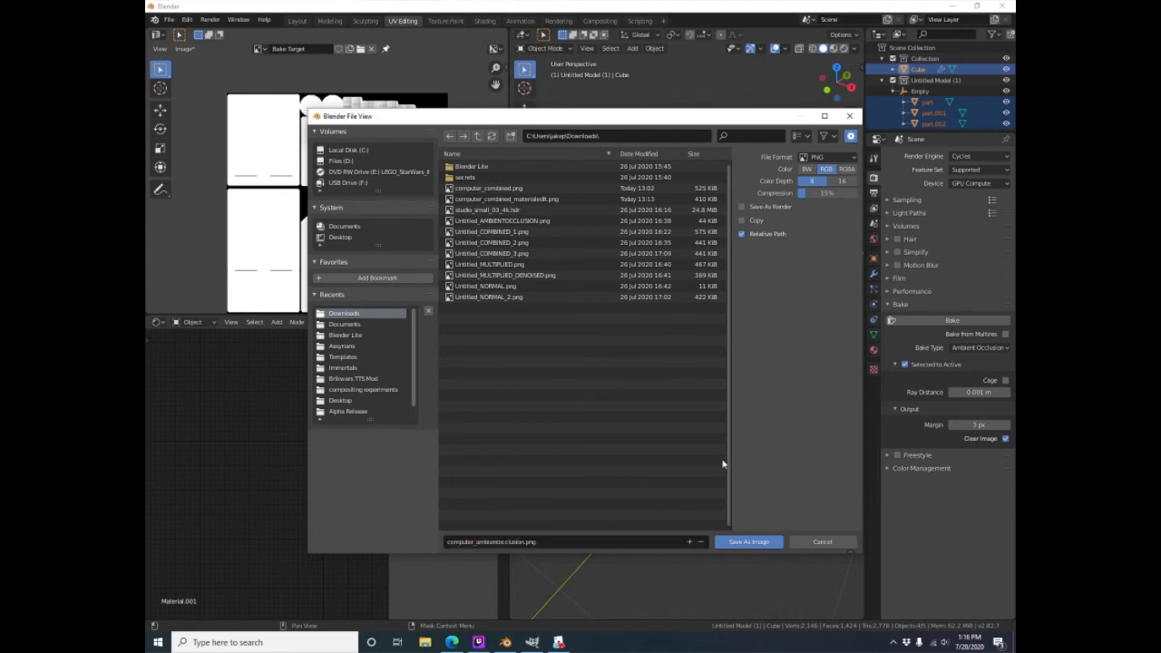
click(748, 541)
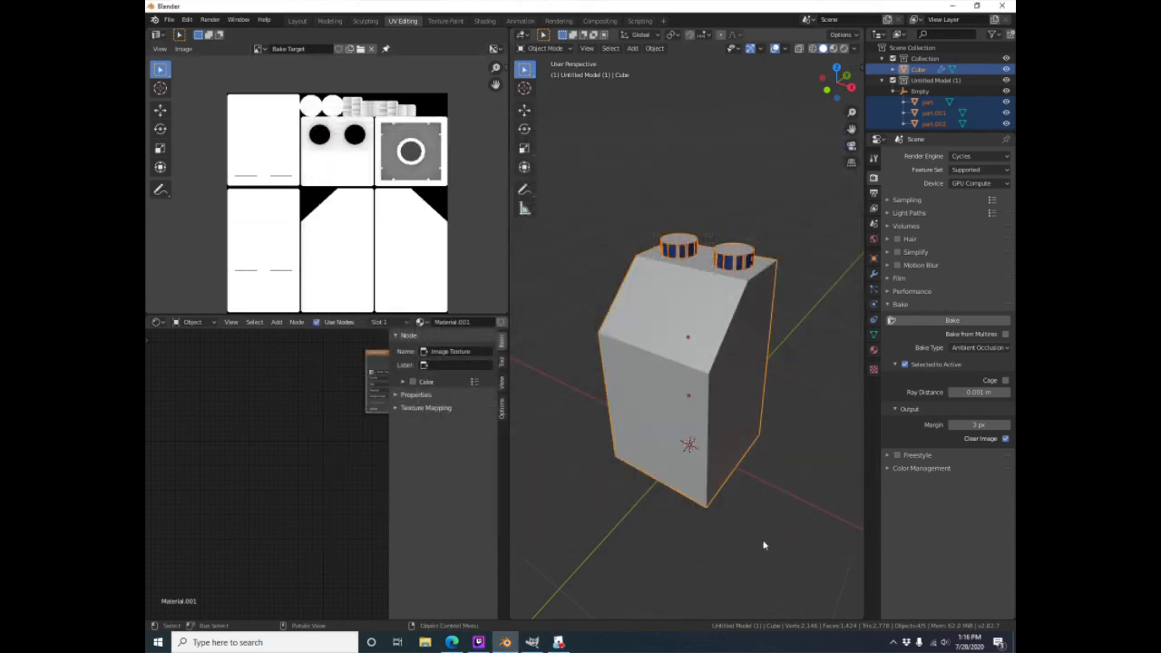
Set the bake type to Normal and bake the tangent-space normal map onto the cube
click(979, 347)
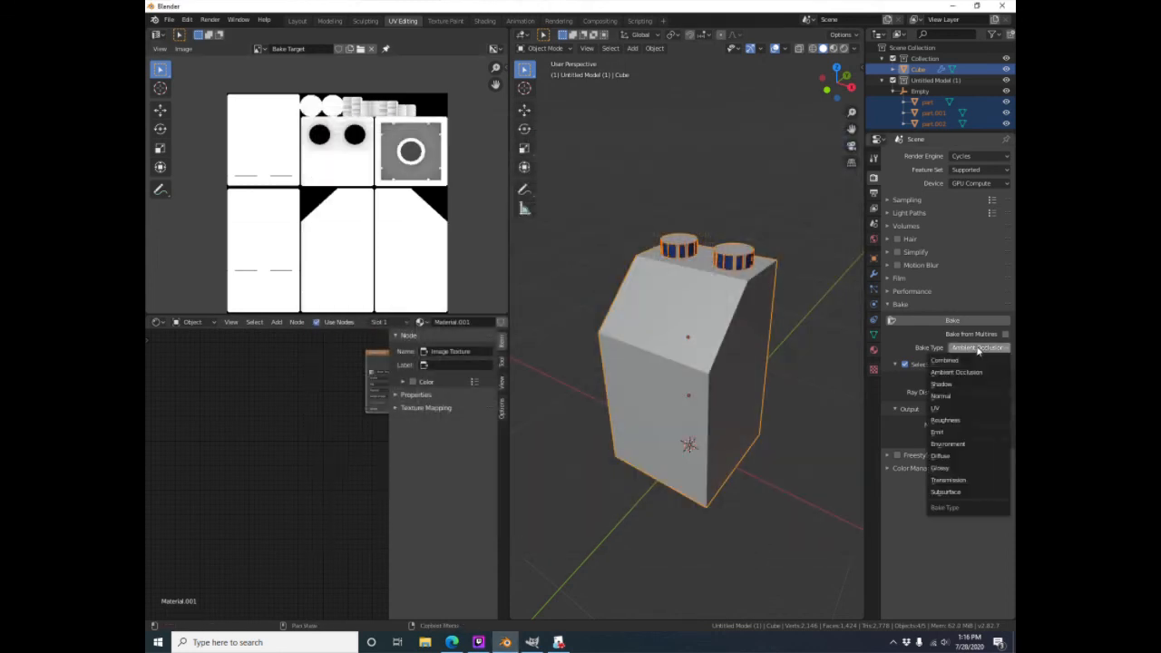
click(970, 395)
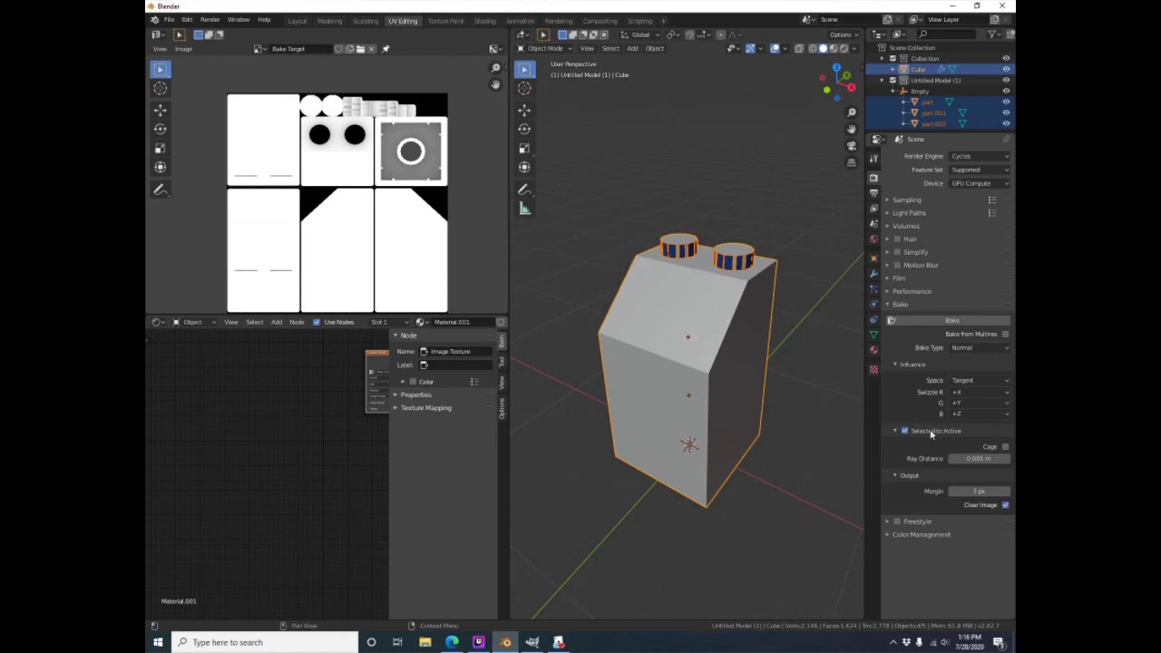
click(933, 319)
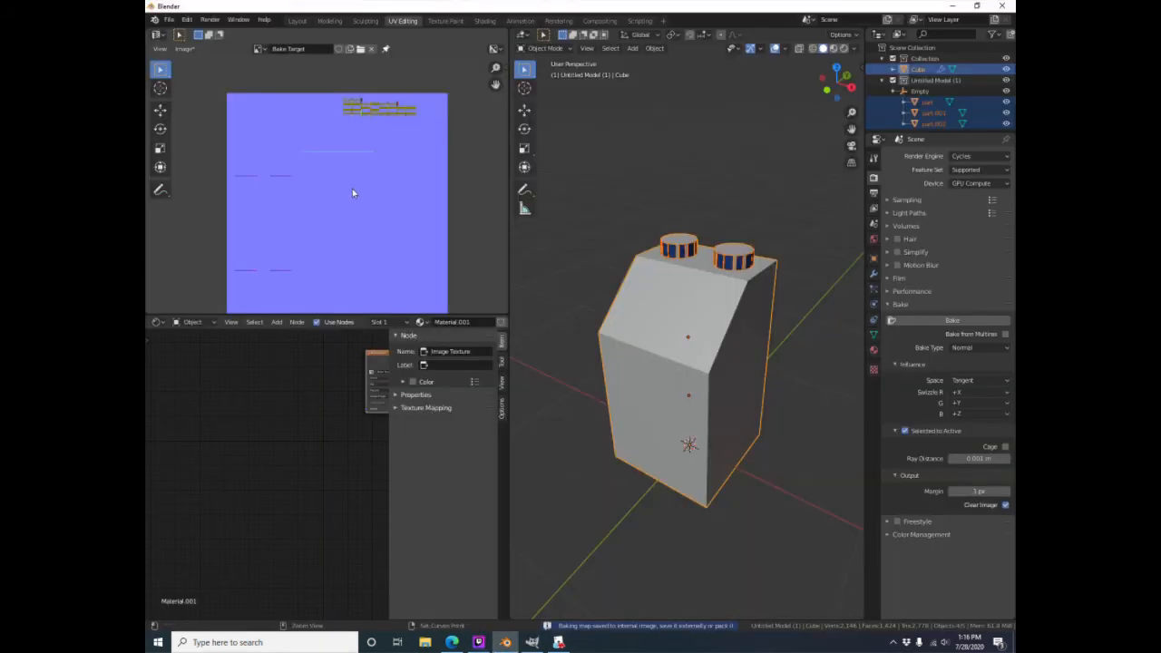
scroll(337, 208, down, 2)
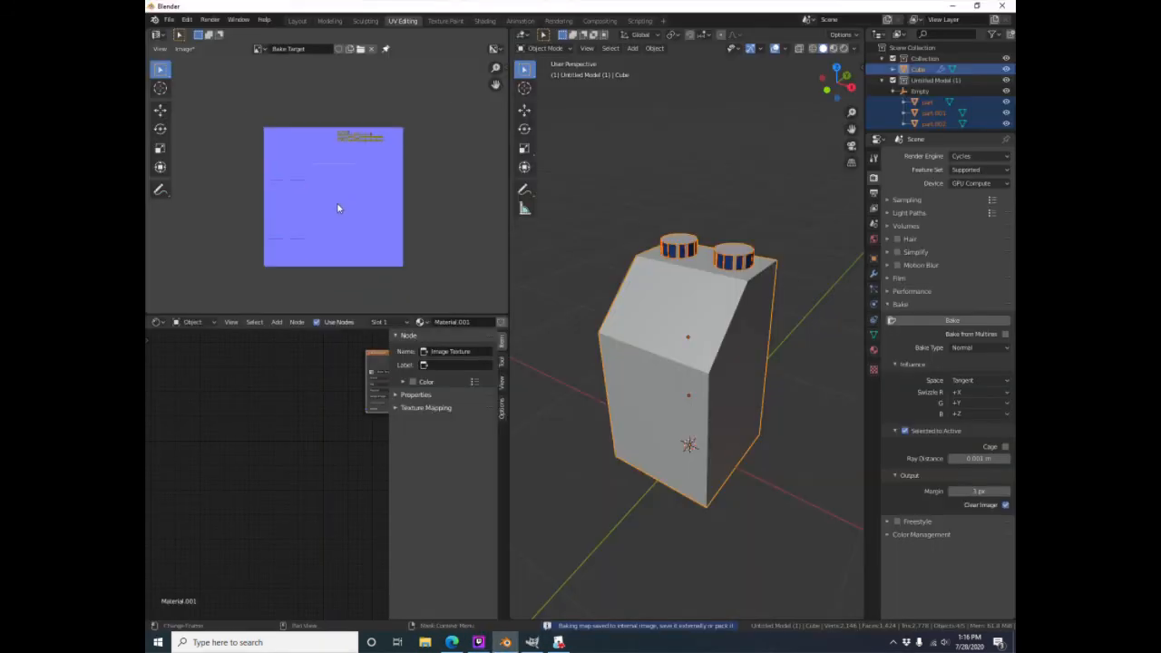
Examine the baked normal map up close, checking the seam lines and the stud and panel areas for surface detail
scroll(337, 209, up, 6)
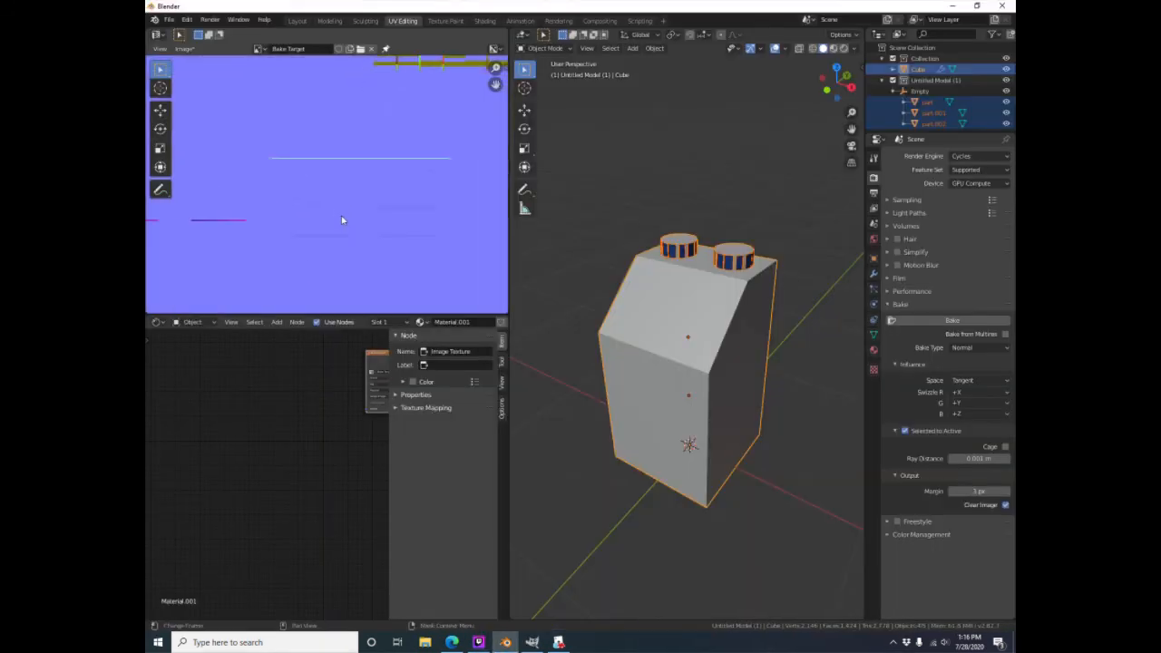
middle_drag(388, 227, 339, 231)
scroll(382, 207, down, 2)
scroll(356, 215, up, 3)
scroll(363, 208, up, 2)
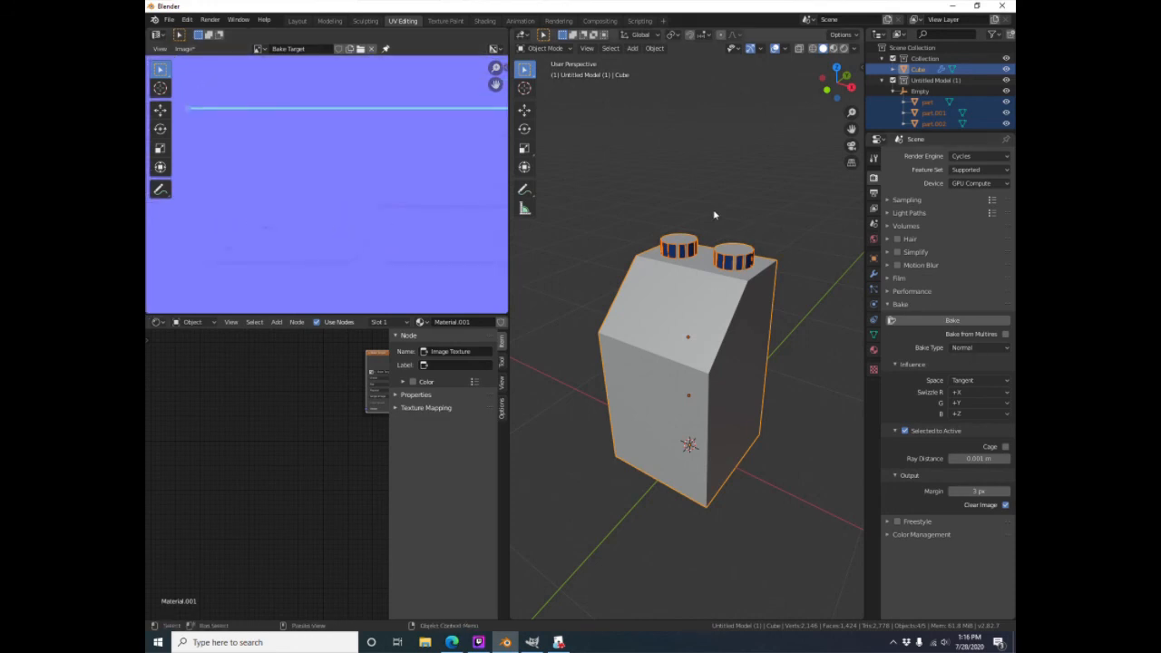
scroll(432, 199, down, 6)
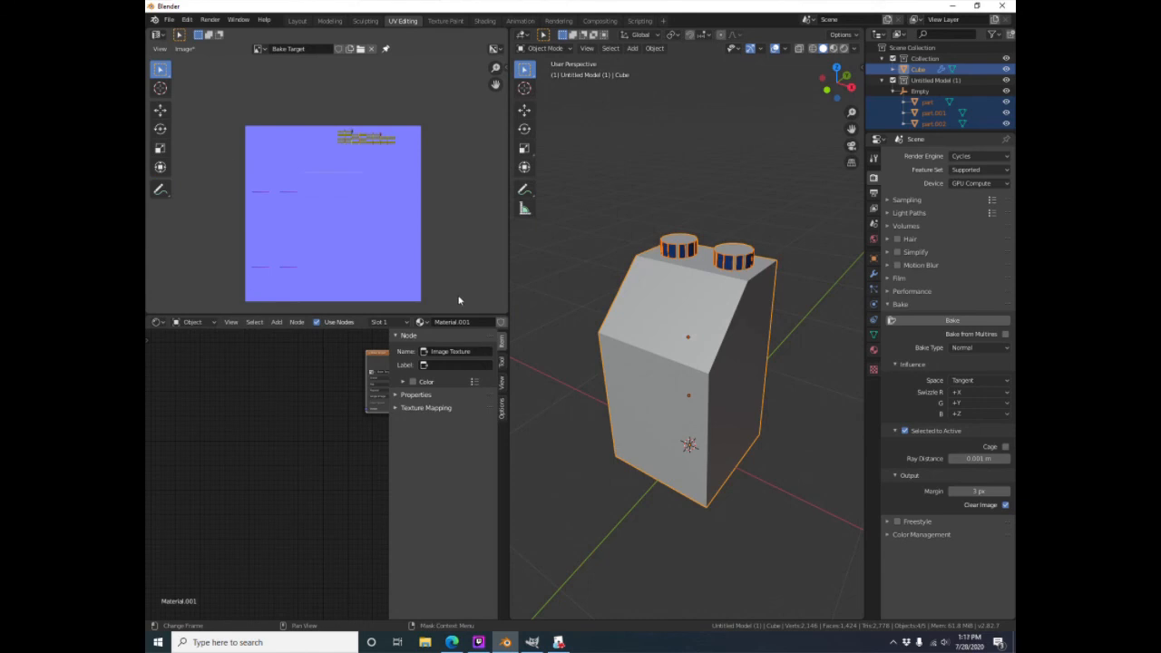
scroll(370, 207, up, 8)
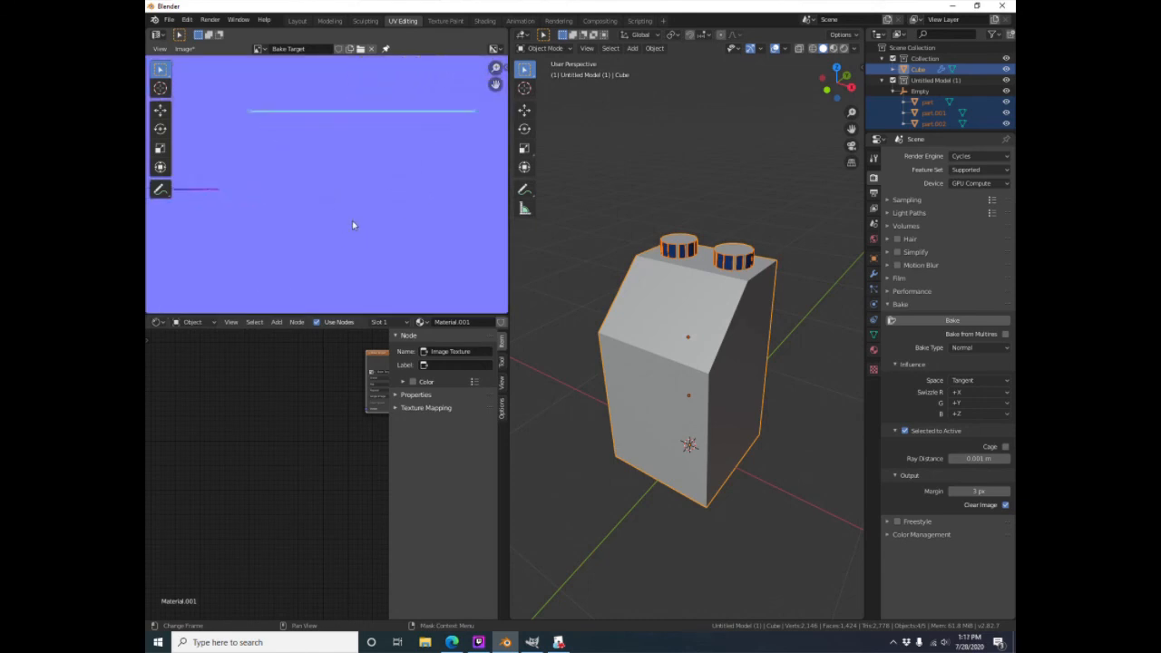
scroll(456, 209, down, 3)
middle_drag(408, 125, 412, 186)
middle_drag(434, 241, 397, 237)
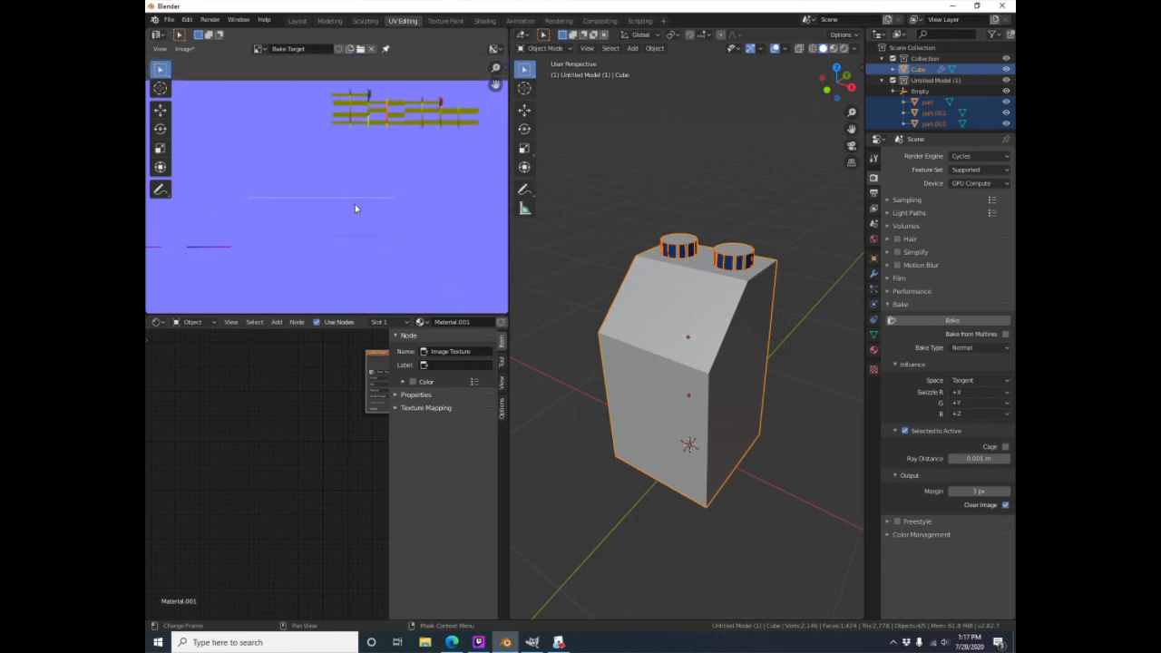
scroll(355, 208, down, 5)
scroll(383, 279, up, 1)
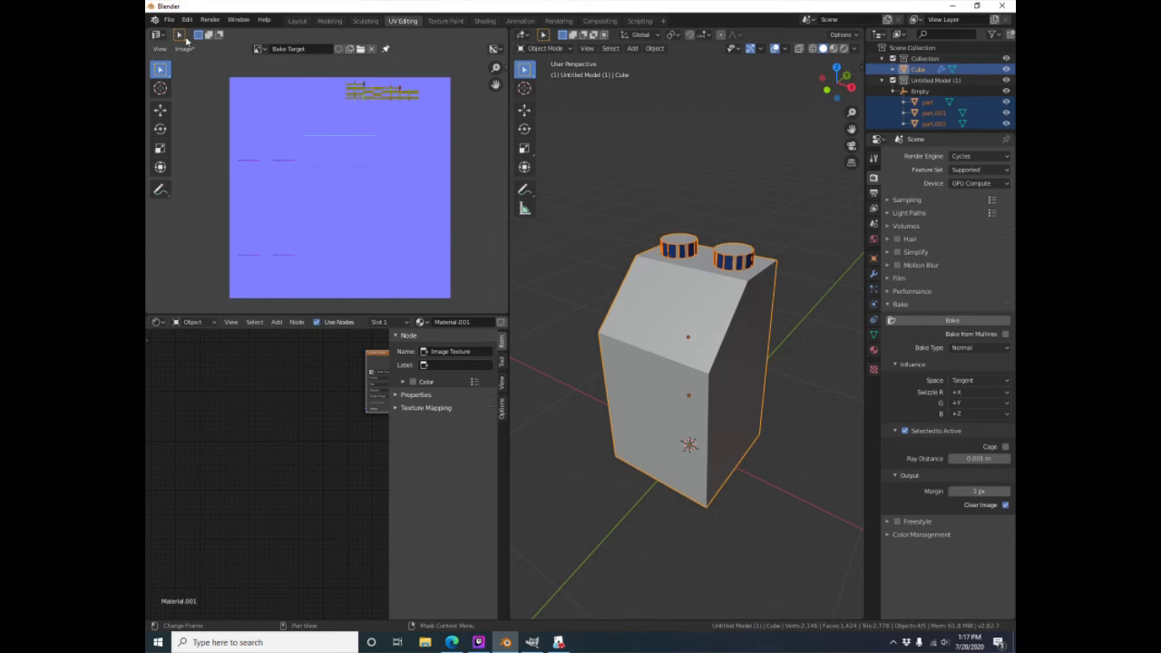
scroll(406, 258, up, 4)
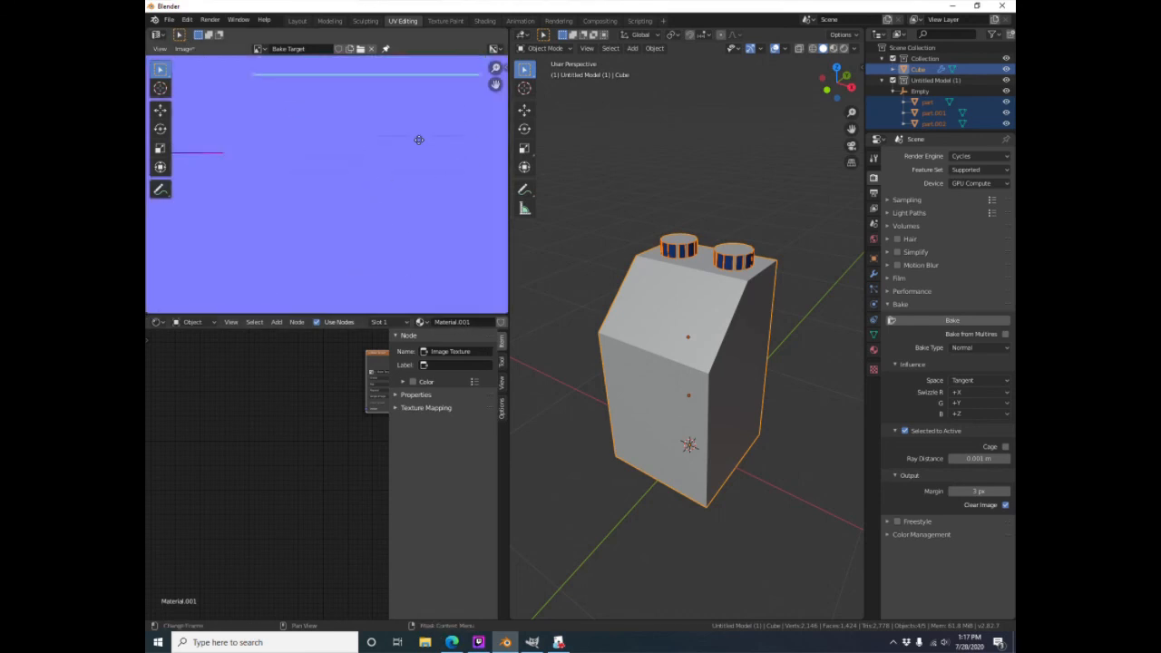
scroll(385, 158, down, 3)
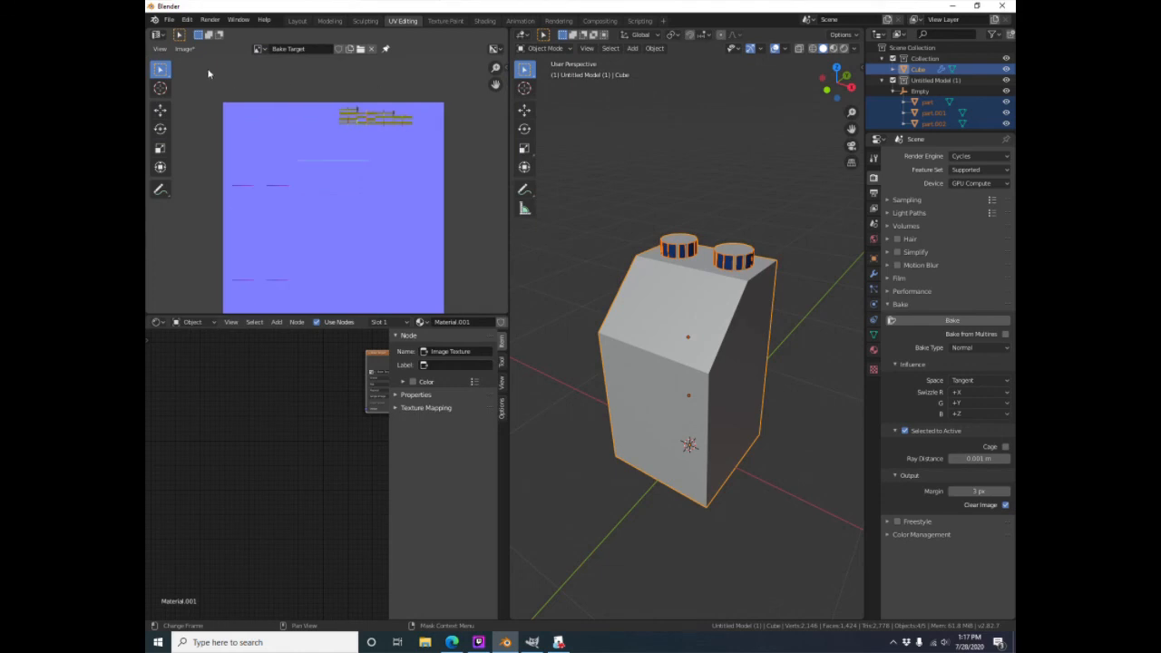
Save the baked normal map as computer_normal.png in the Downloads folder
click(185, 49)
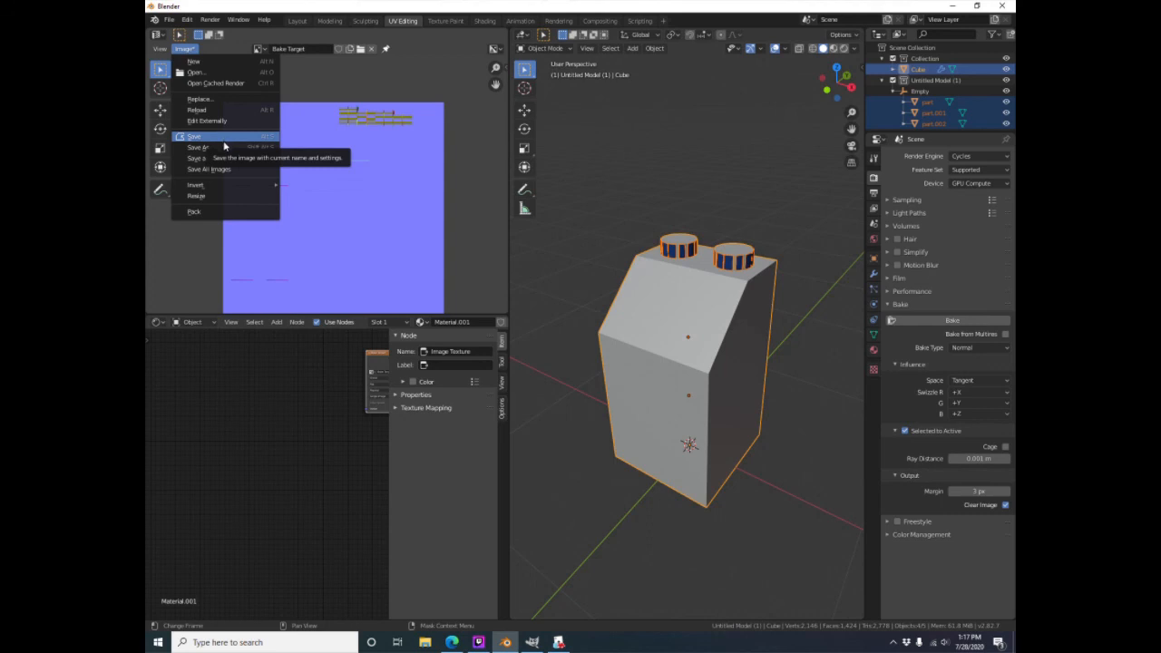
click(227, 148)
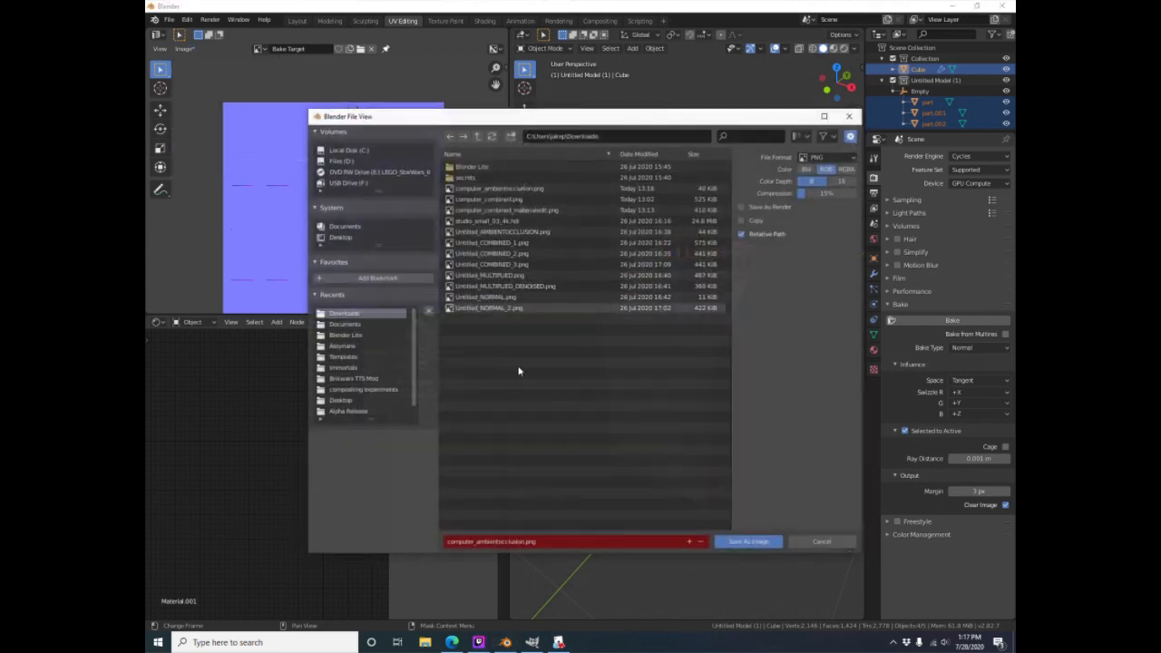
click(511, 544)
drag(525, 542, 476, 542)
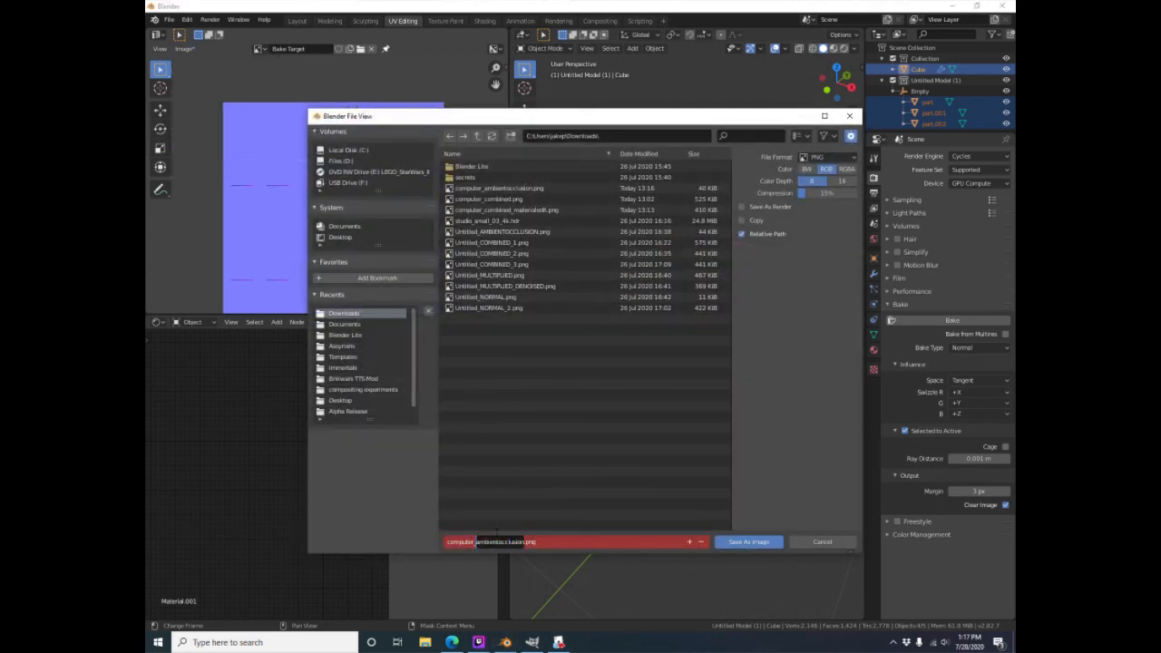
text(m)
text(ormal)
key(Return)
click(752, 541)
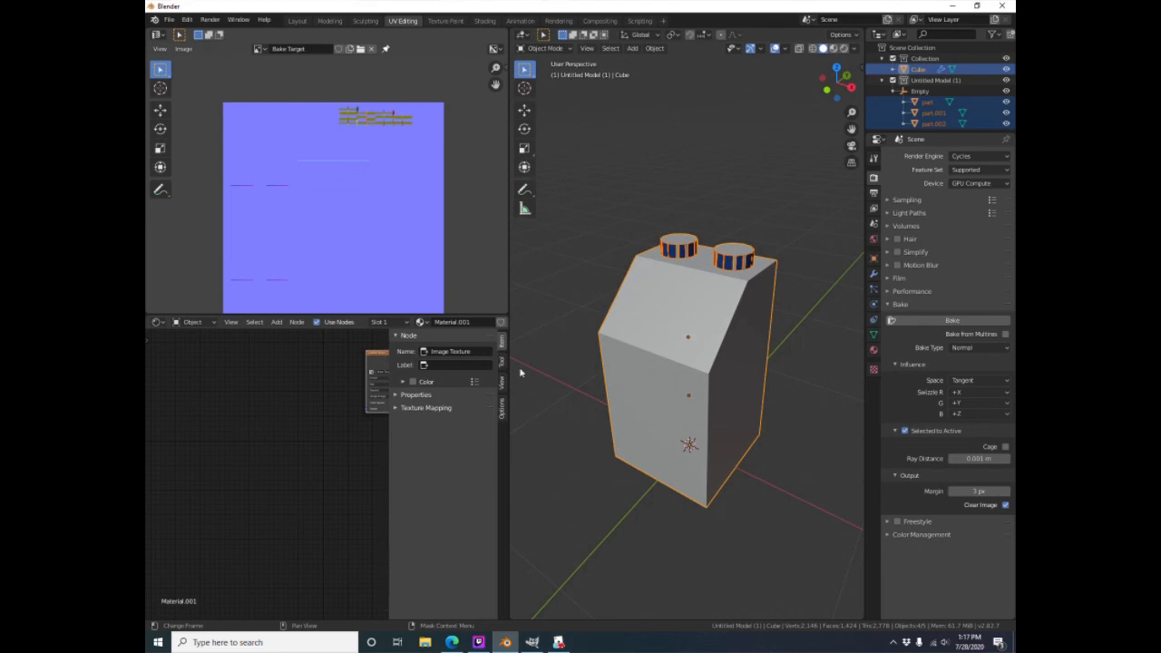
Switch to GIMP and open computer_ambientocclusion.png and computer_combined_materialedit.png from the Downloads folder as layers of one image
click(531, 642)
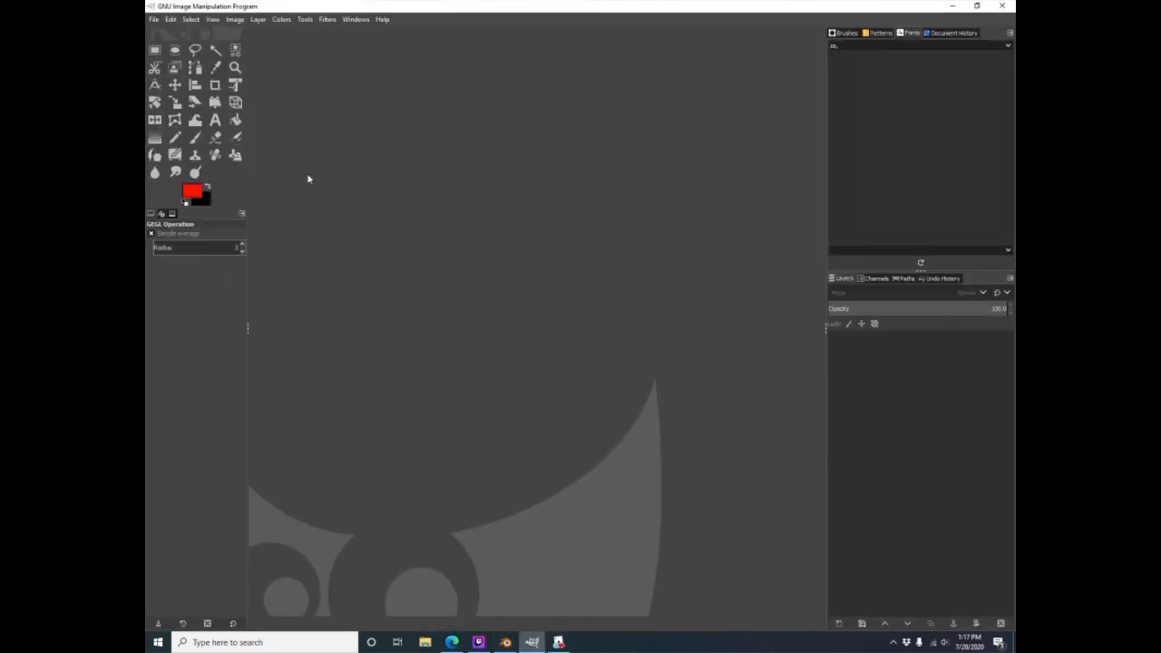
click(154, 20)
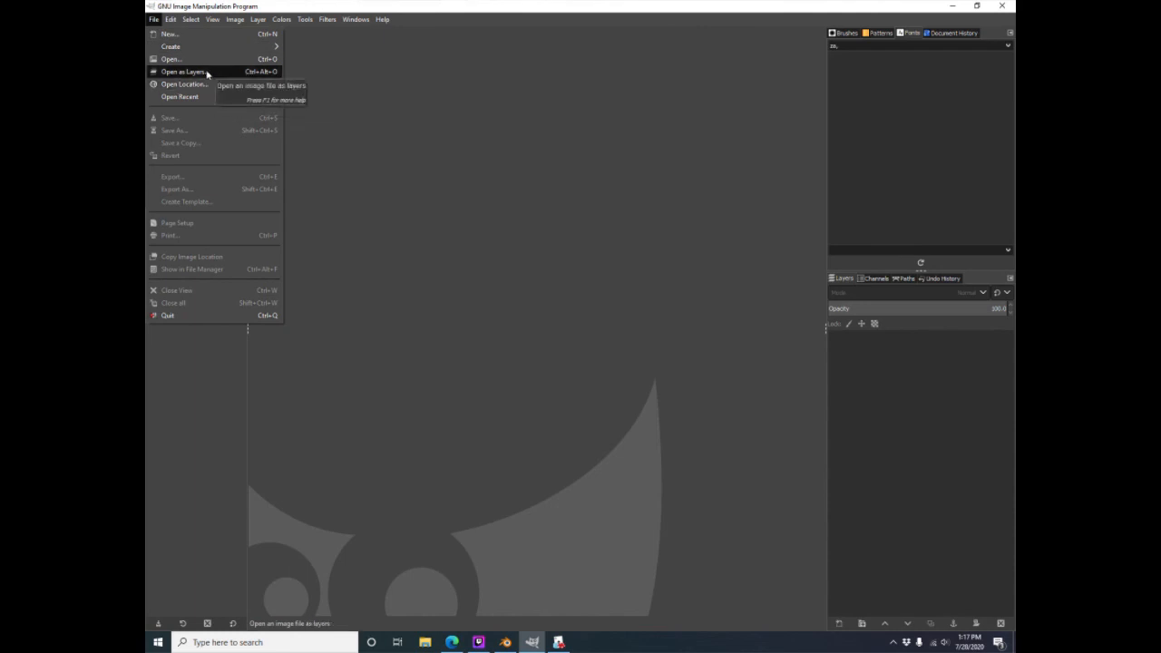
click(420, 145)
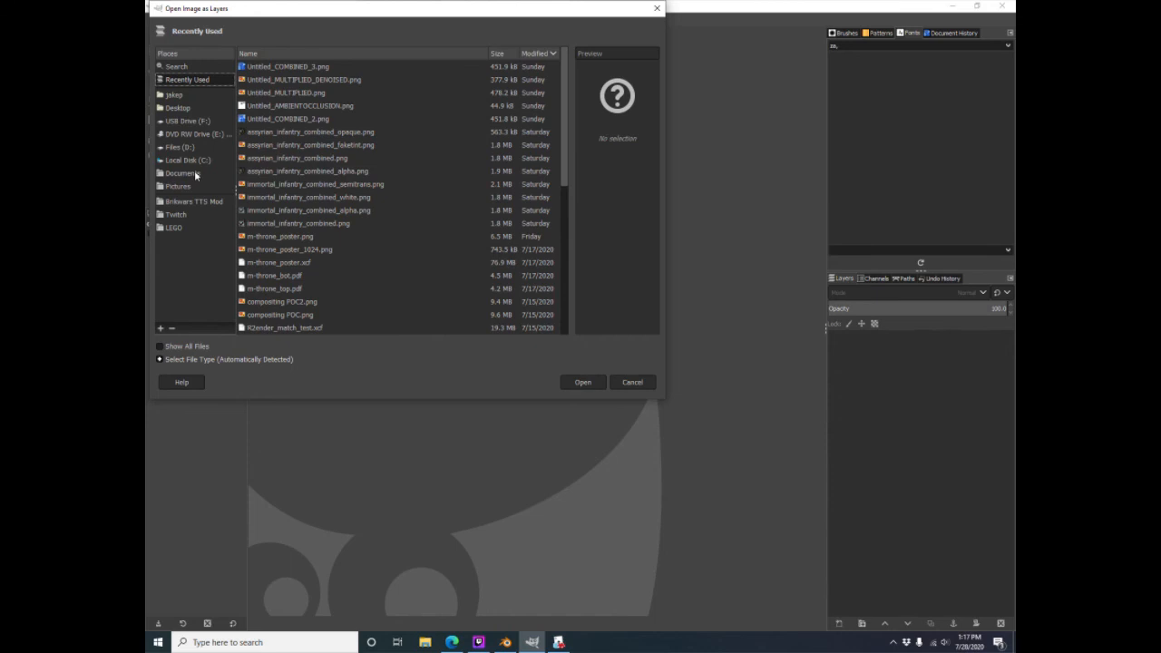
click(184, 94)
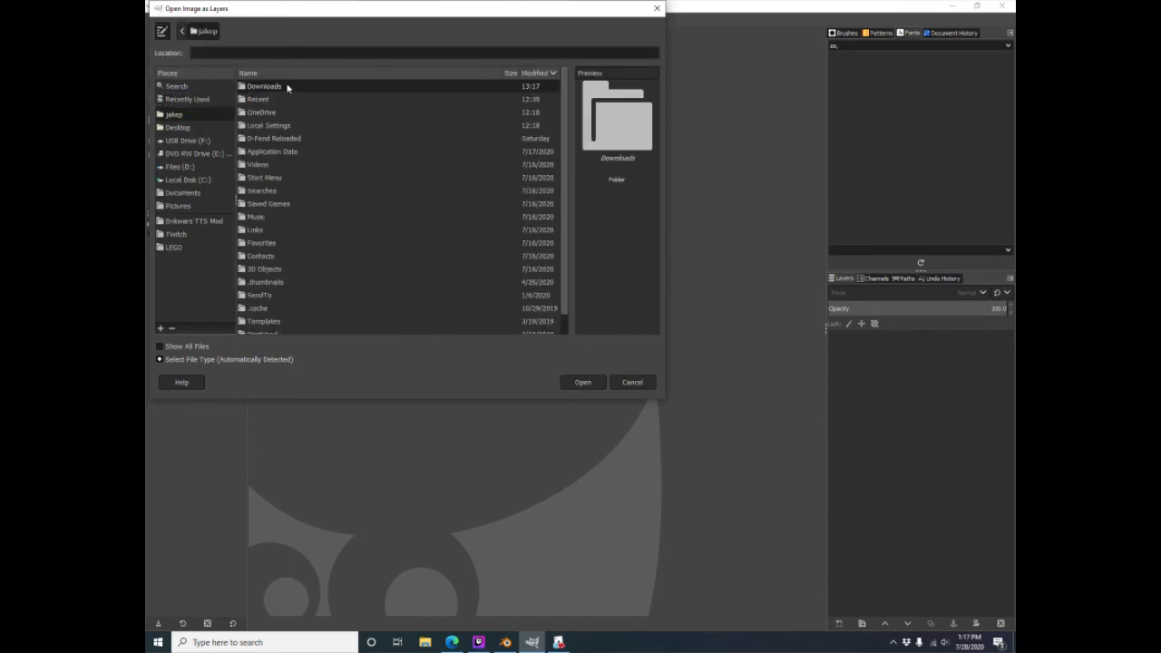
double_click(287, 87)
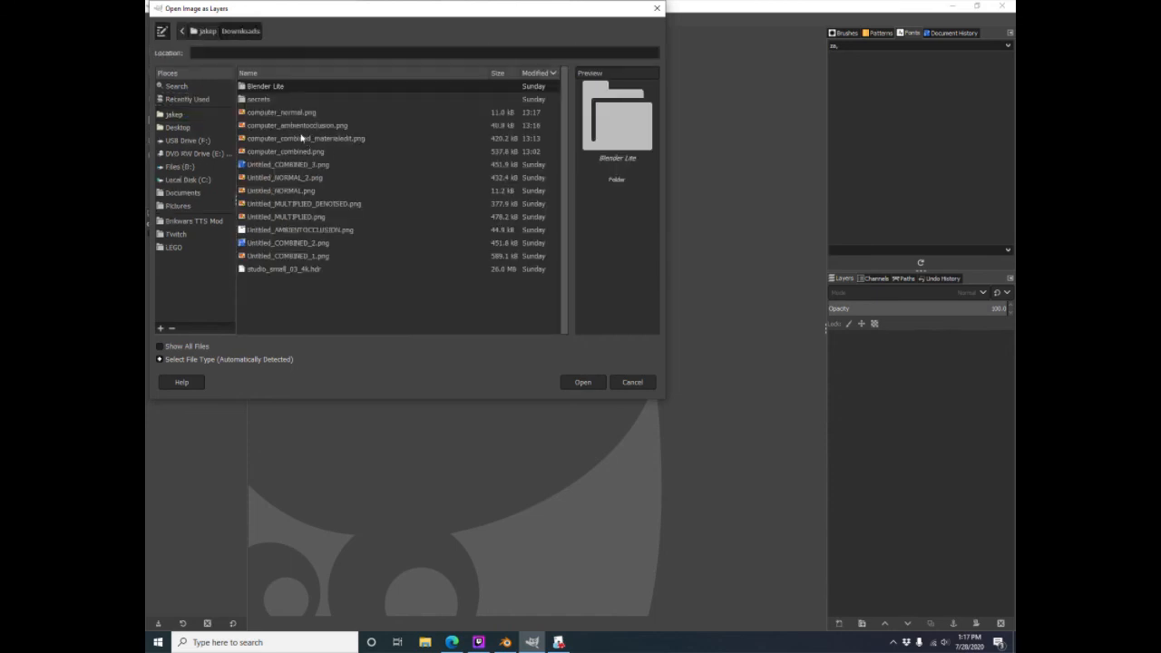
click(304, 138)
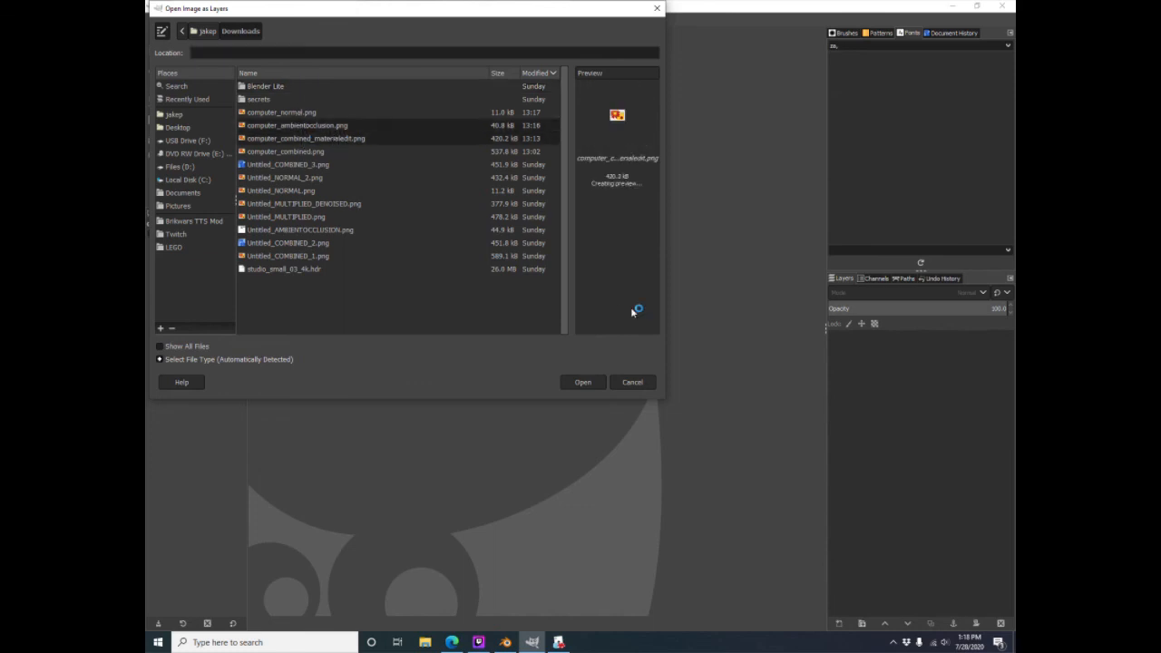
click(583, 382)
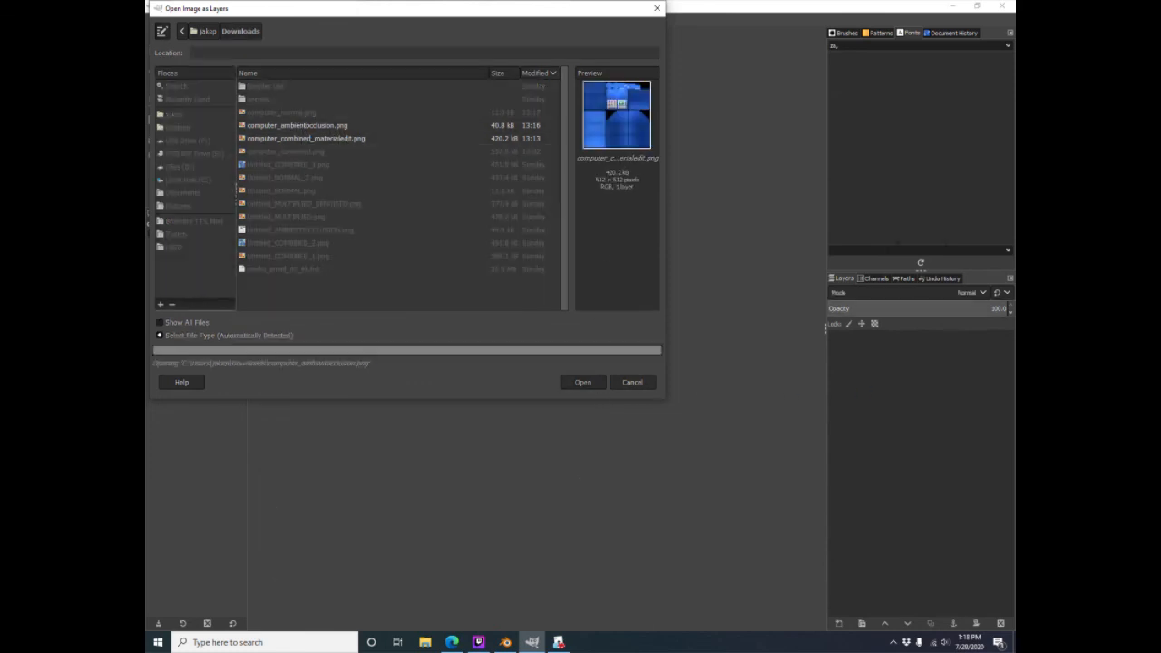
Set the ambient occlusion layer's blend mode to Multiply and compare the image with that layer hidden and shown
drag(884, 341, 922, 347)
click(921, 347)
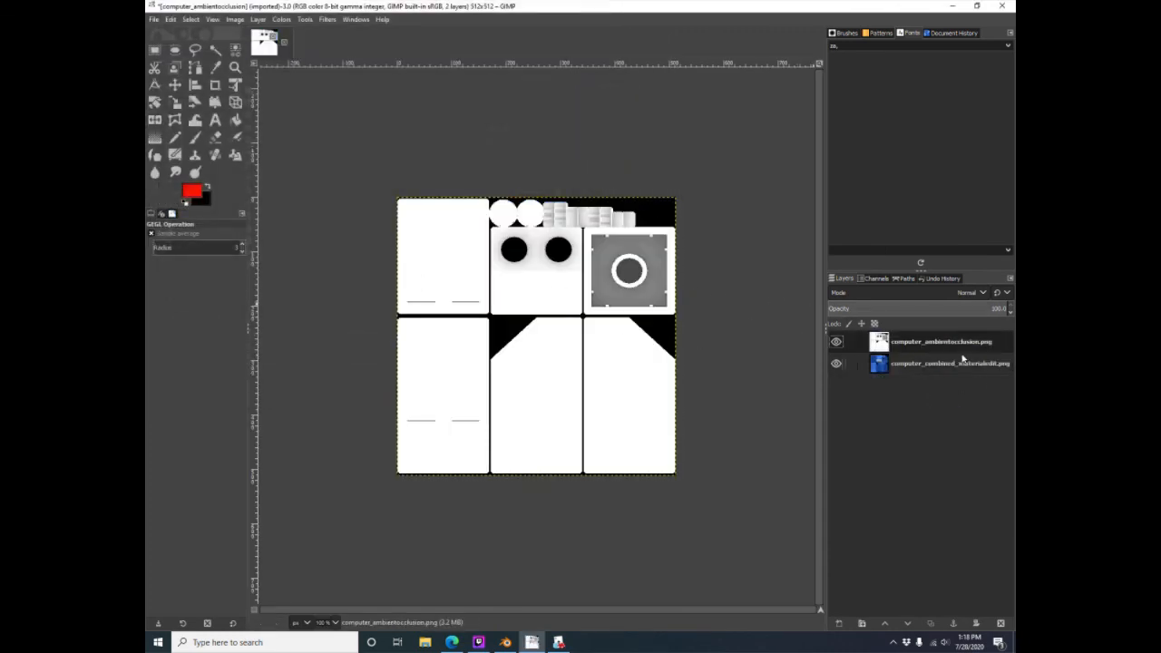
click(976, 292)
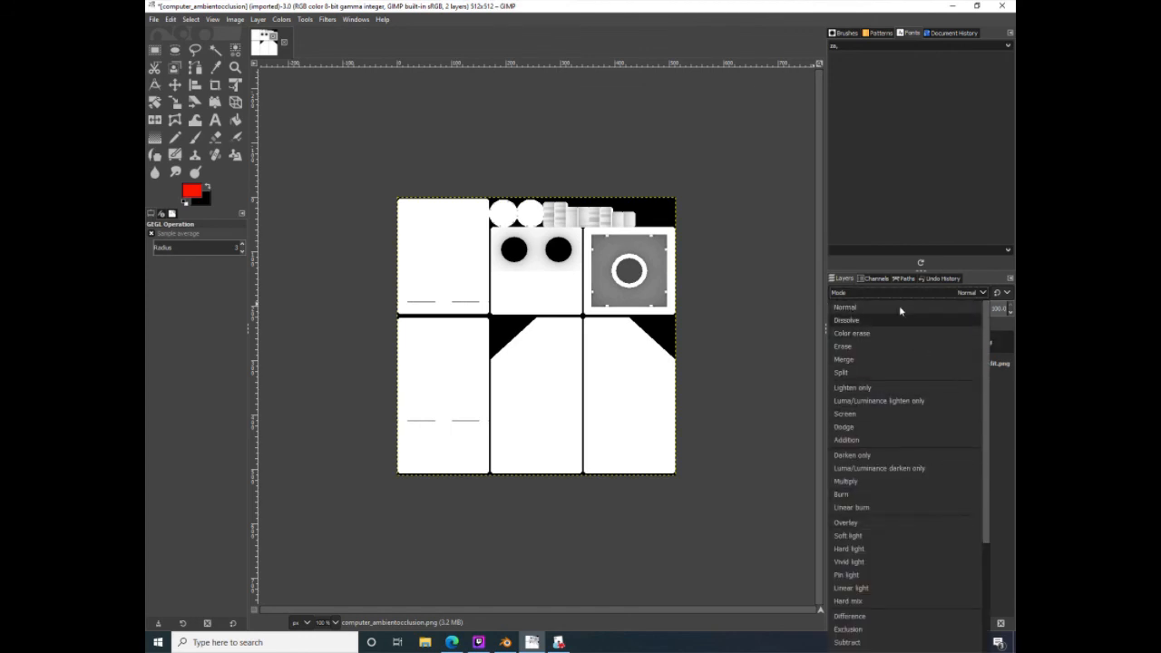
click(892, 482)
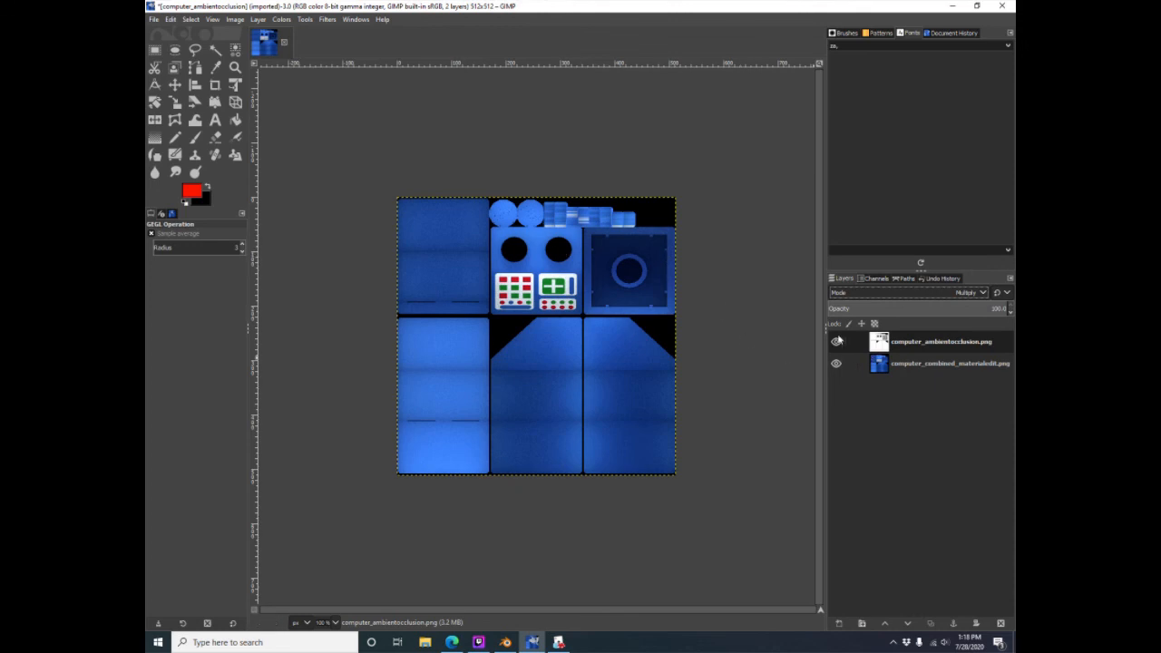
click(836, 341)
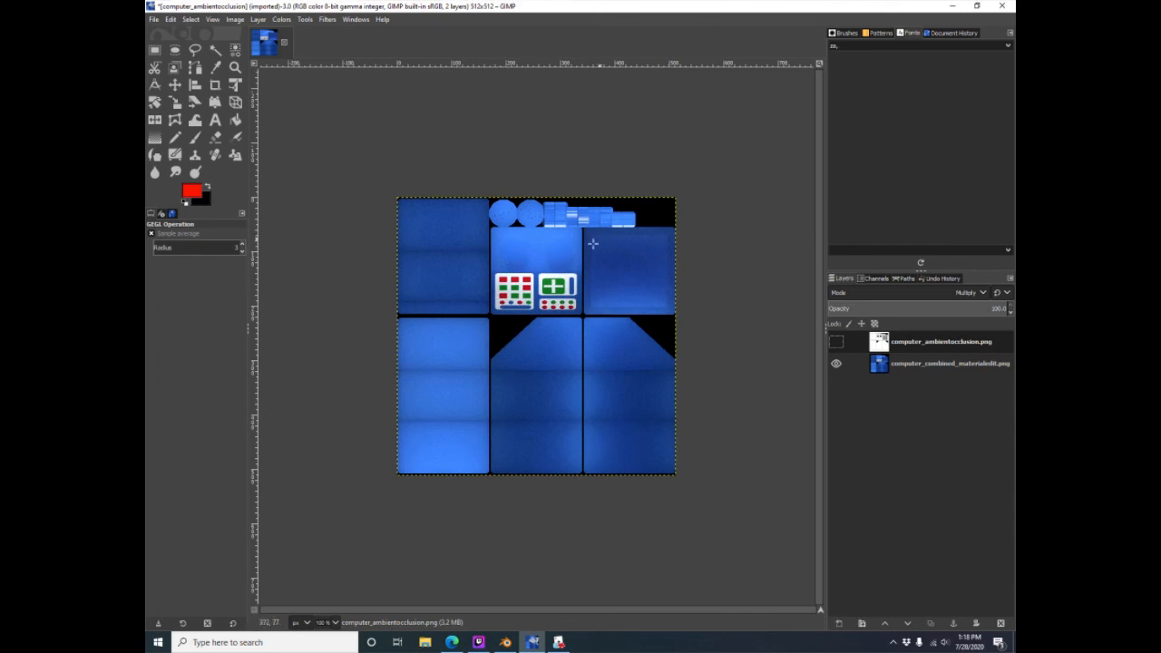
click(835, 341)
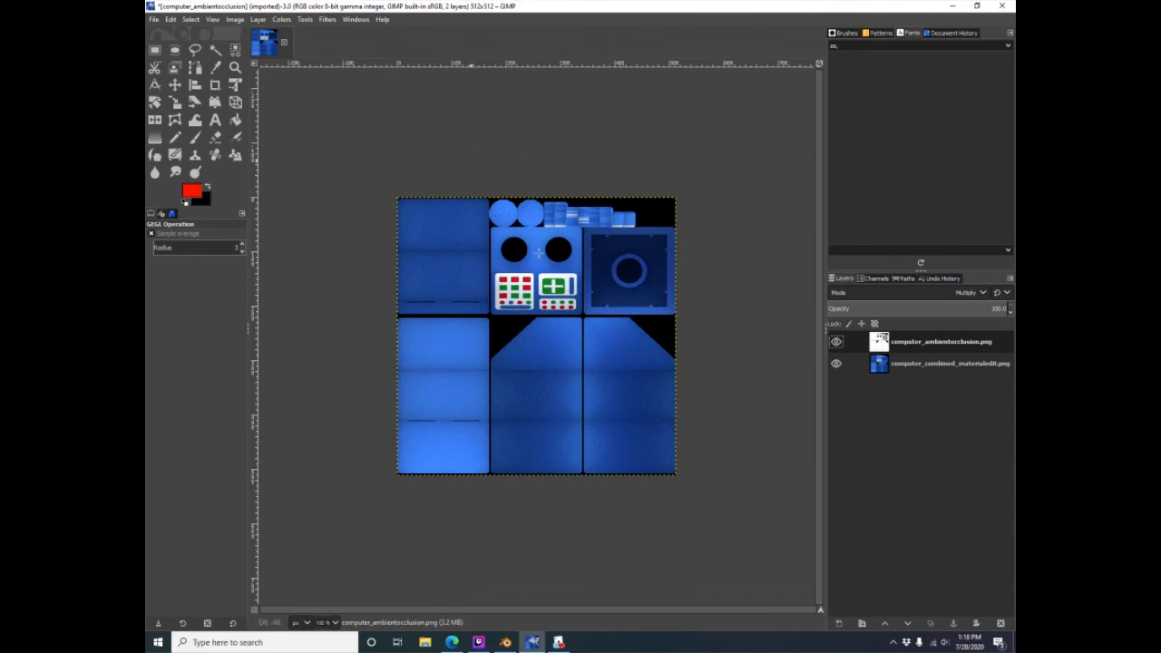
Apply the Noise Reduction filter with a lowered strength to the computer_combined_materialedit.png layer
click(931, 362)
click(326, 19)
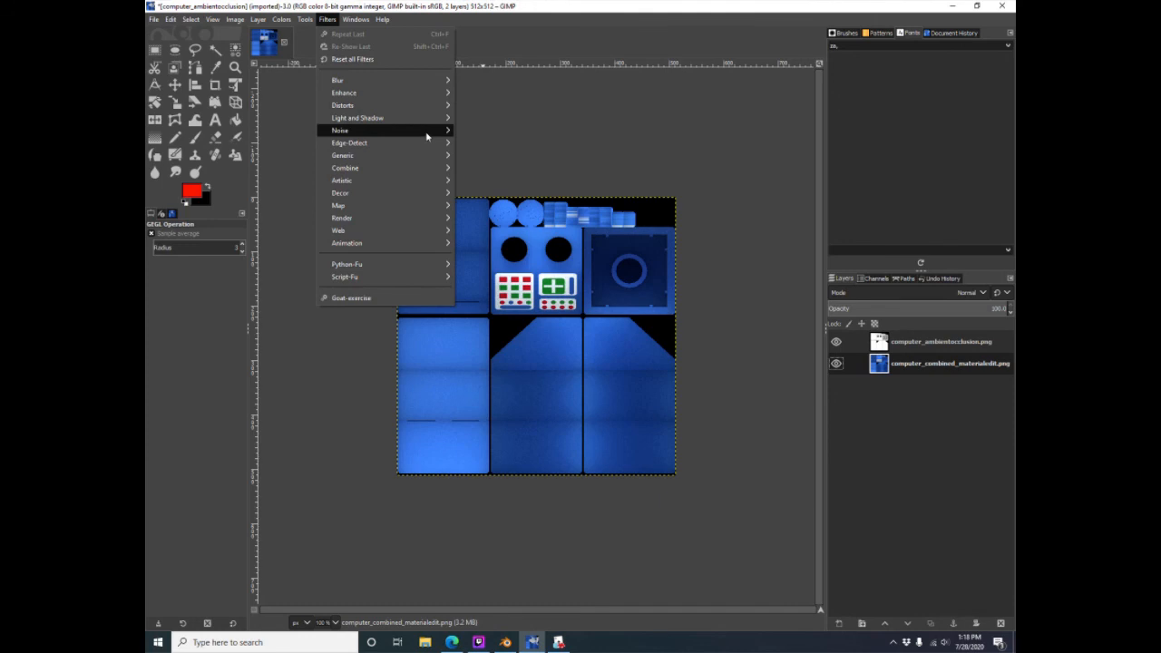
mouse_move(400, 96)
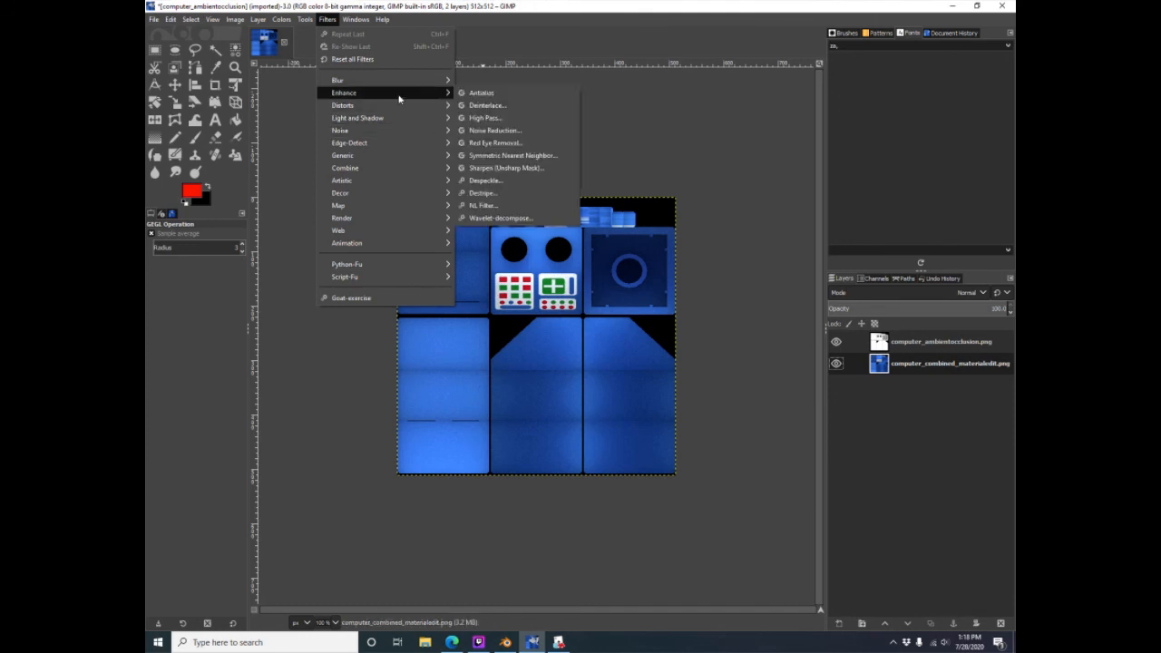
click(513, 130)
drag(768, 188, 725, 191)
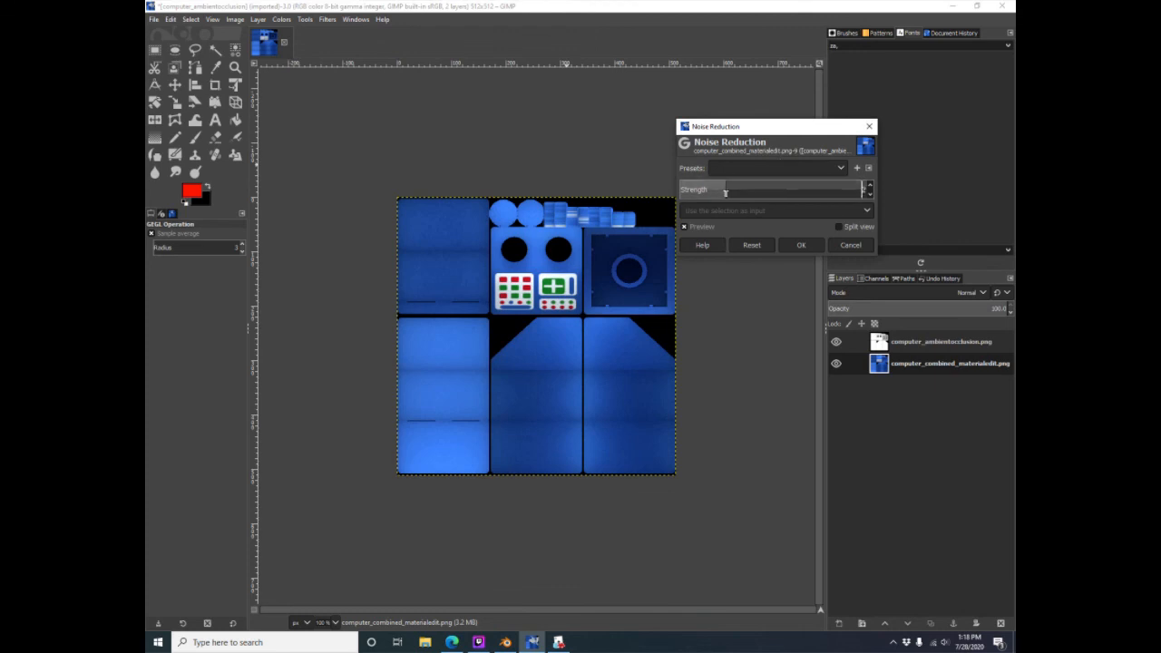
click(803, 246)
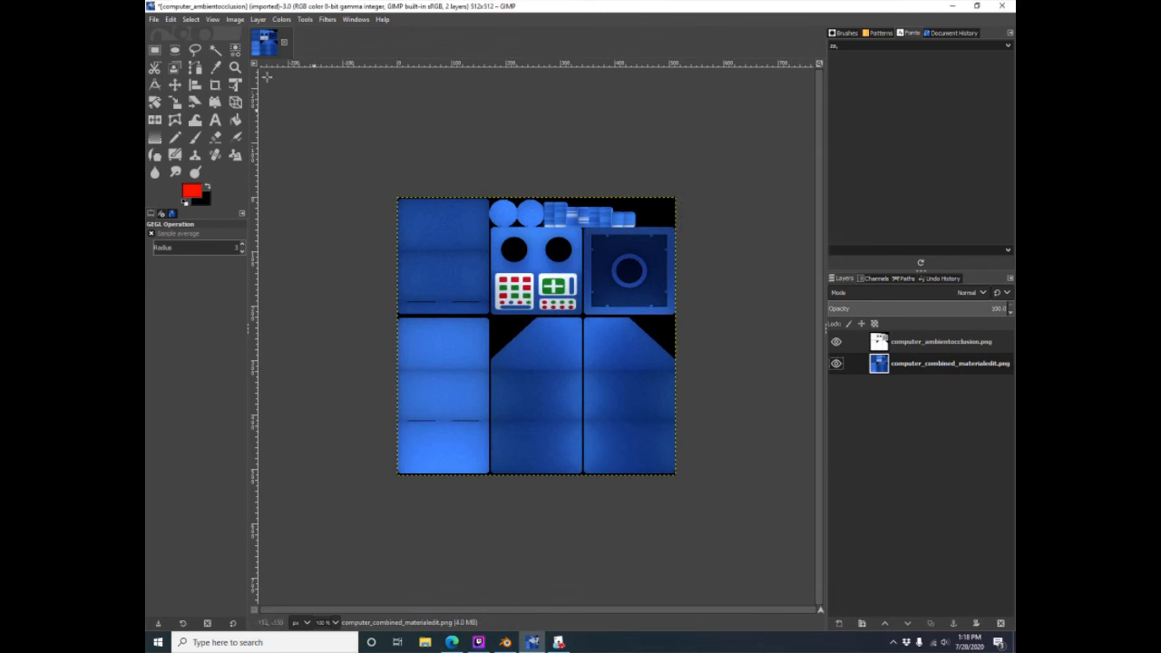
Export the blended image as computer_multiplied.png to the Downloads folder with the default PNG options
click(153, 19)
click(207, 196)
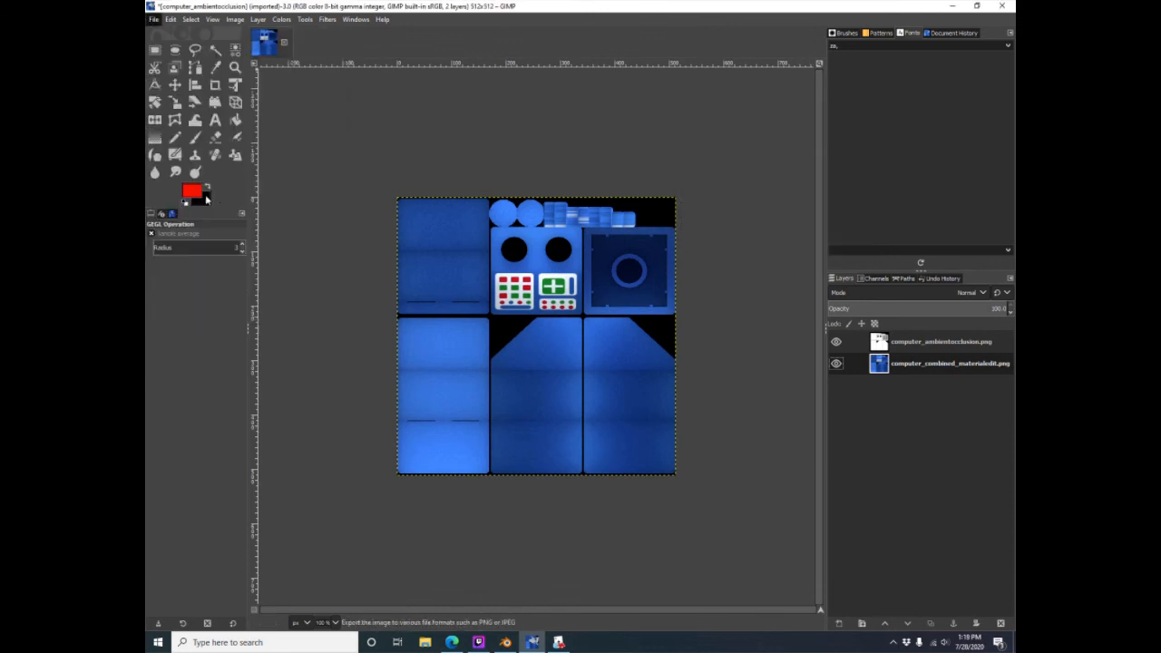
drag(575, 96, 487, 96)
click(524, 96)
double_click(523, 96)
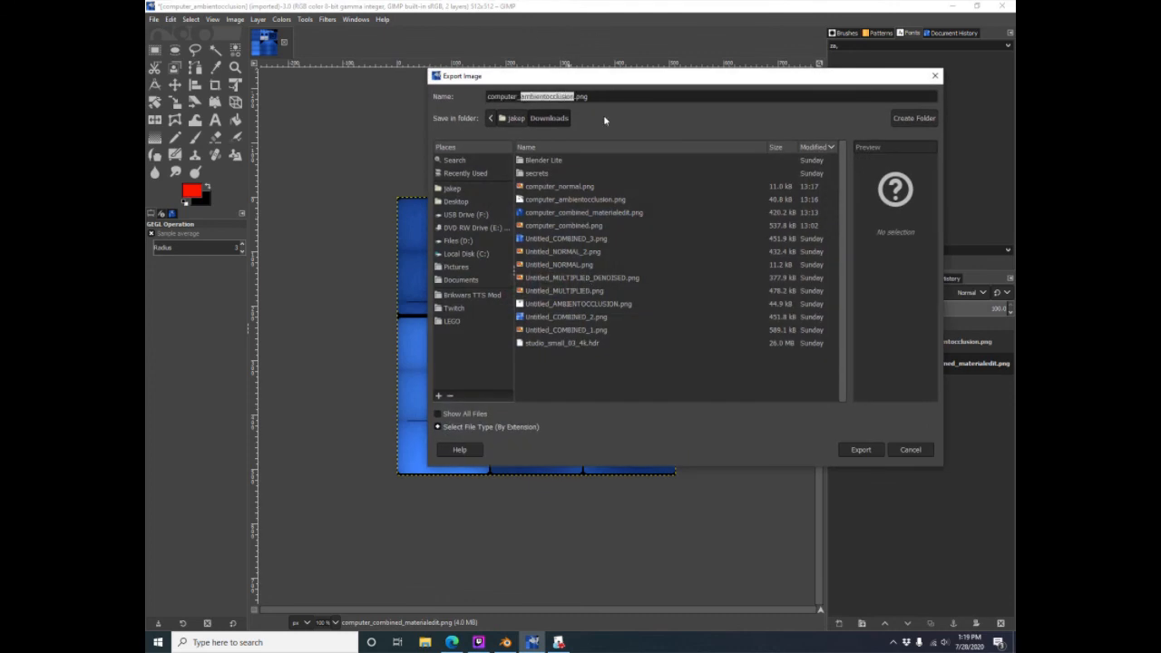
text(mulitp)
key(BackSpace)
key(BackSpace)
key(BackSpace)
text(tiplied)
key(Return)
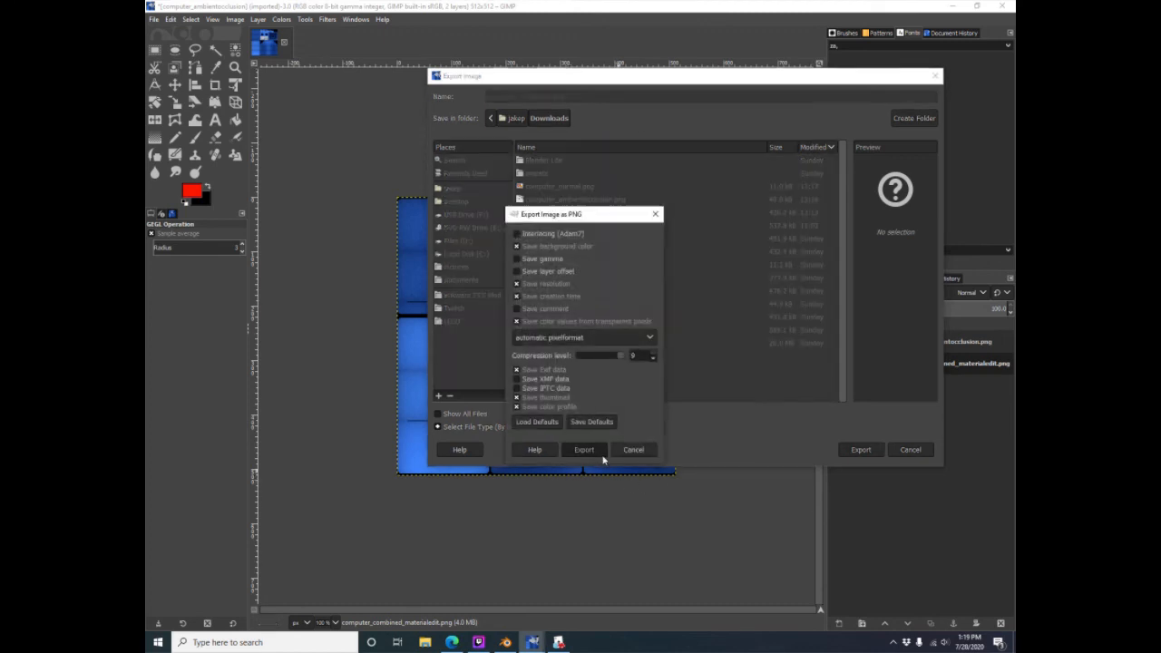
click(602, 453)
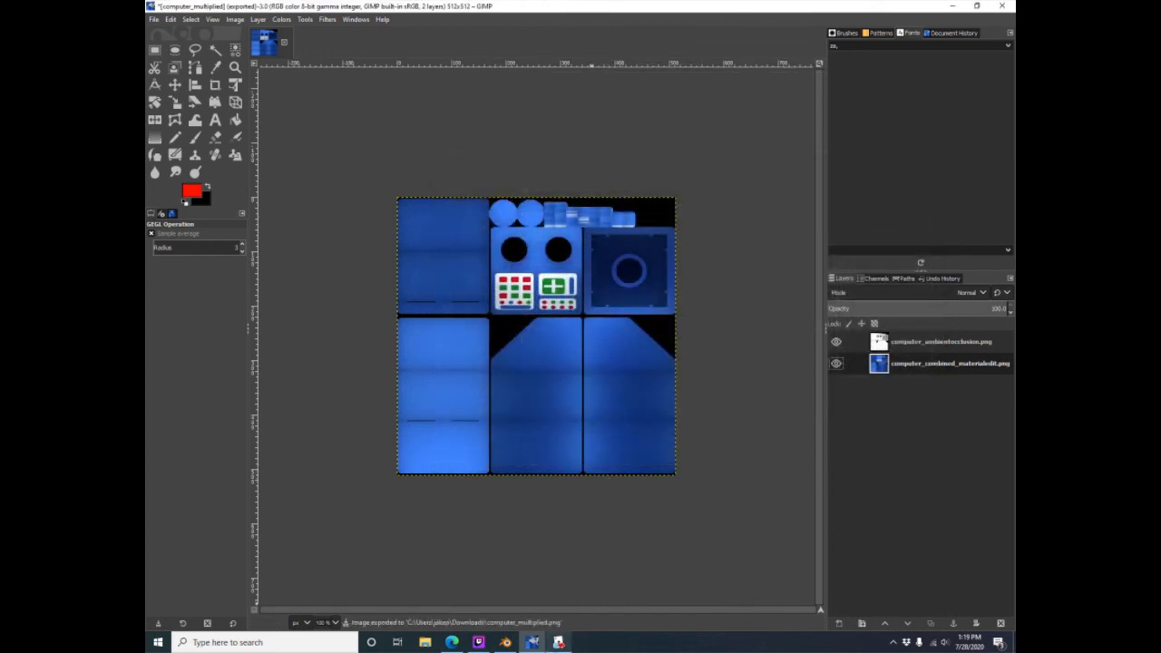
Switch to Tabletop Simulator and paste another copy of the blue textured computer beside the existing one on the table
click(558, 642)
scroll(632, 451, down, 4)
right_drag(689, 478, 665, 467)
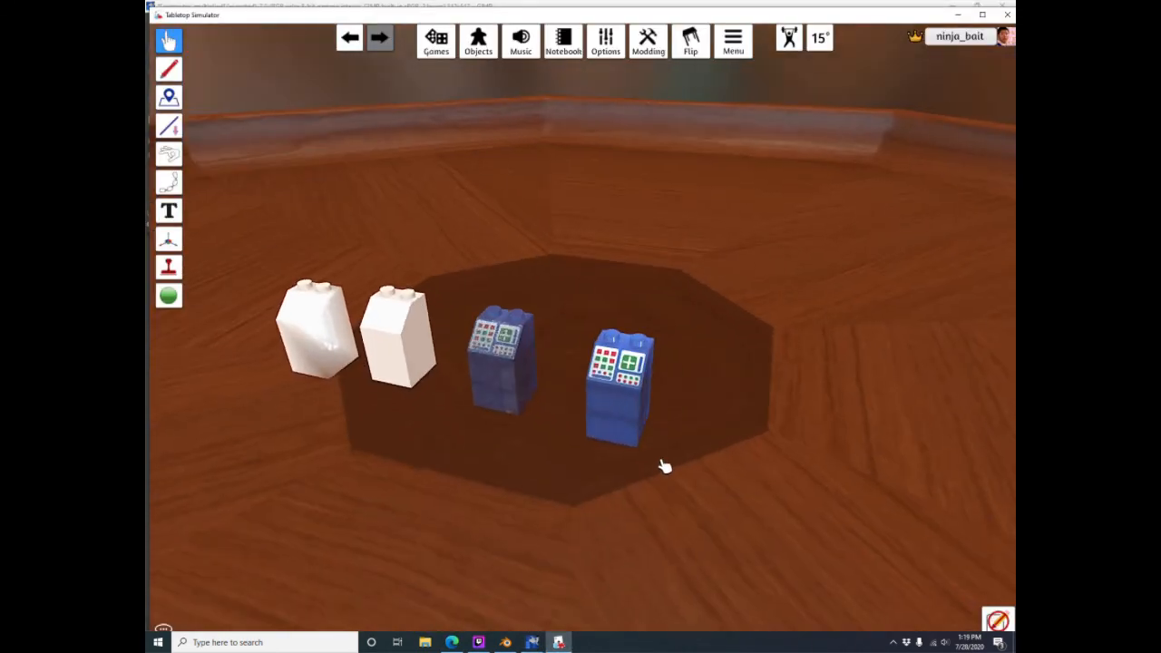
key(ctrl+v)
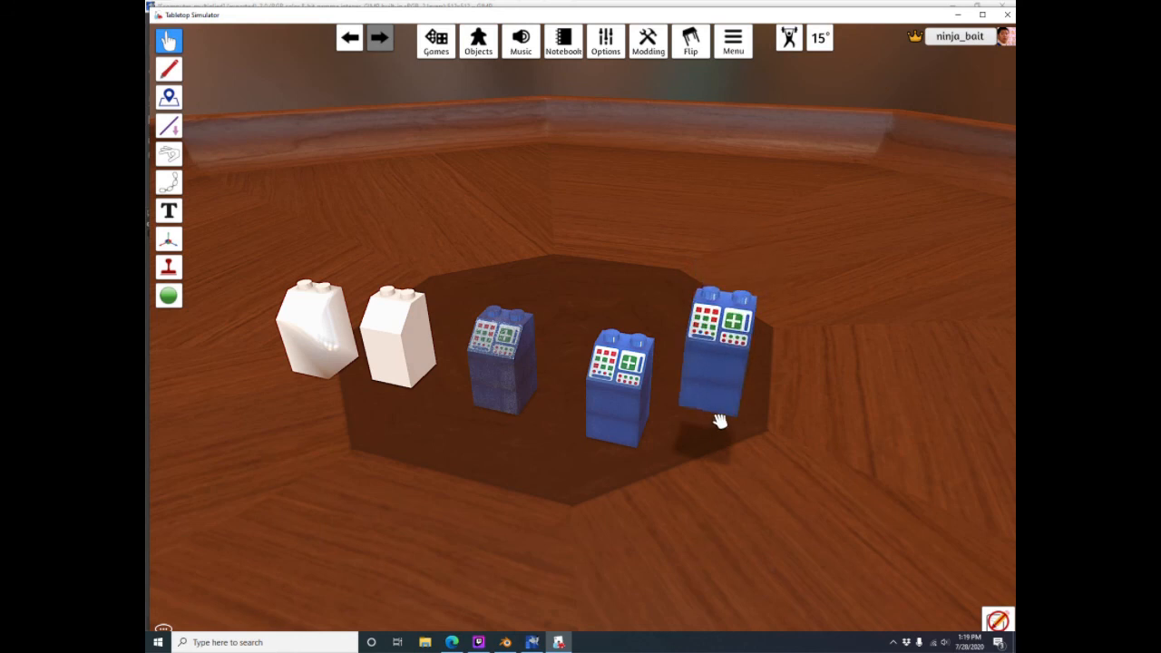
Import the pasted computer with the local file computer_ambientocclusion.png as its diffuse image, without updating matching objects
right_click(718, 420)
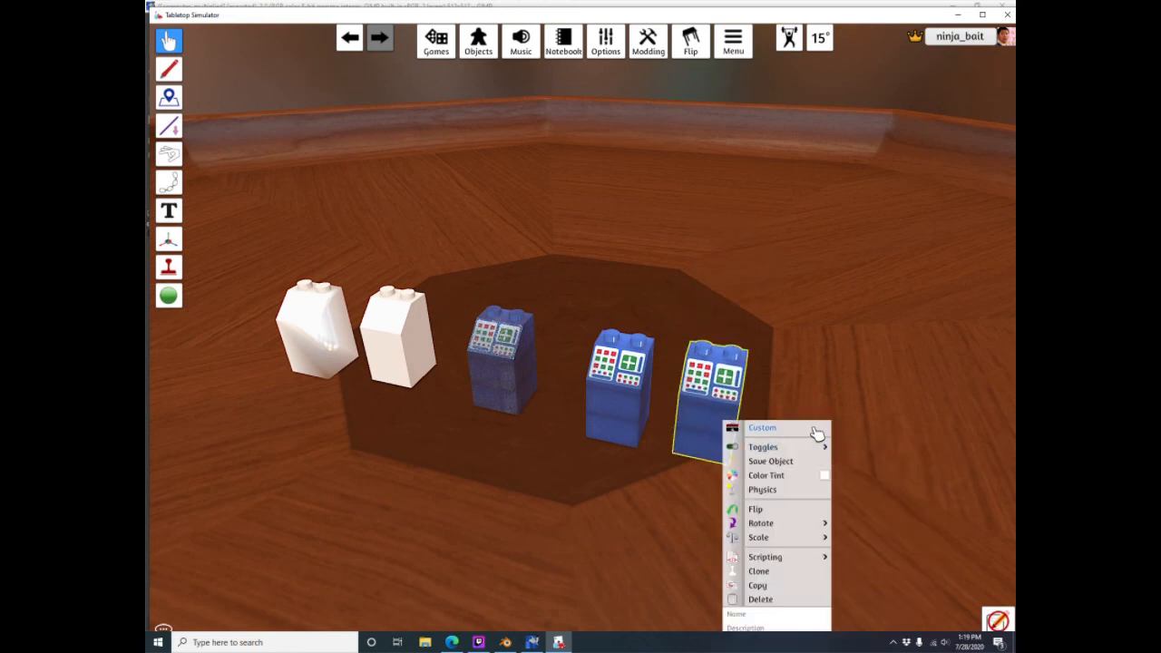
click(815, 430)
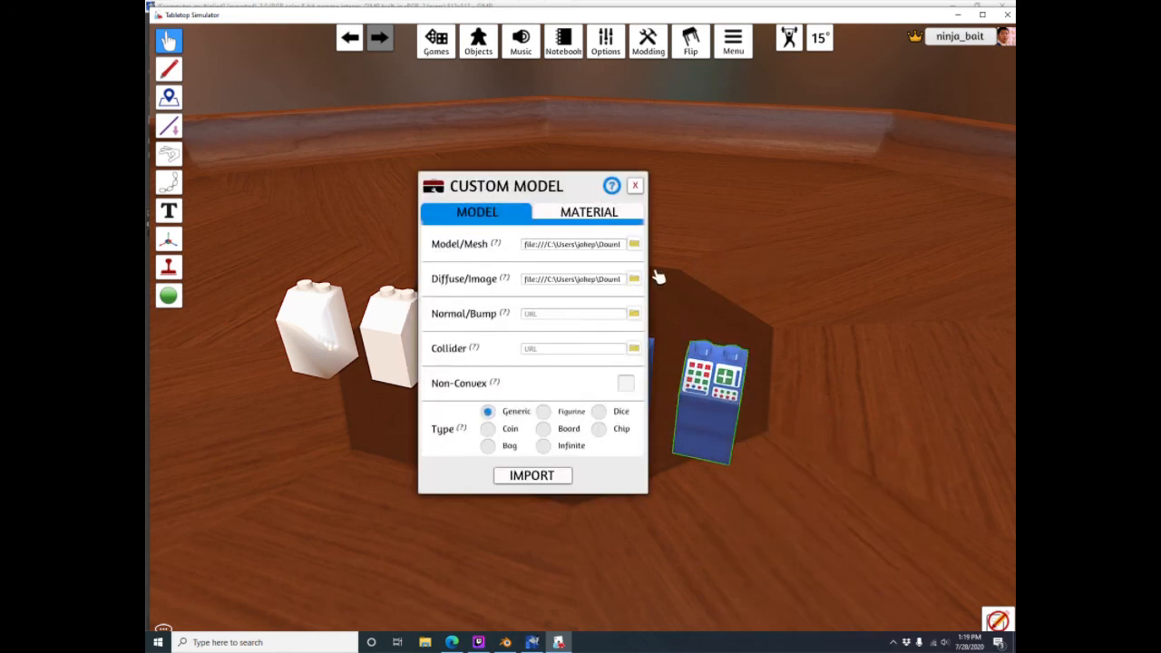
click(638, 279)
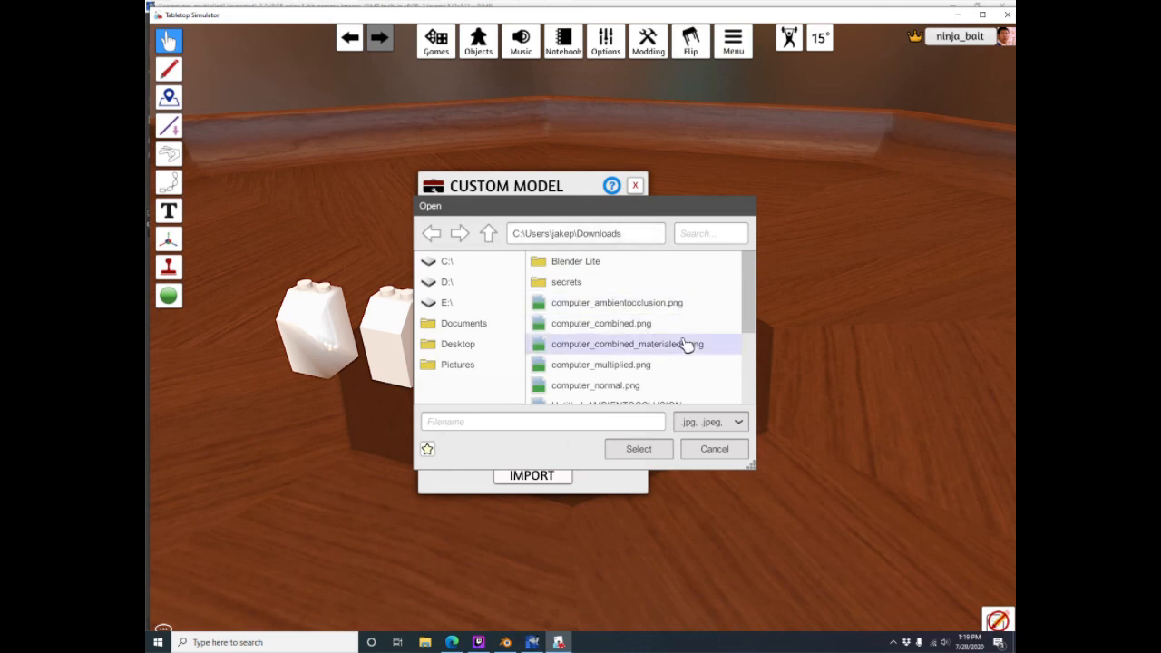
click(677, 303)
click(656, 449)
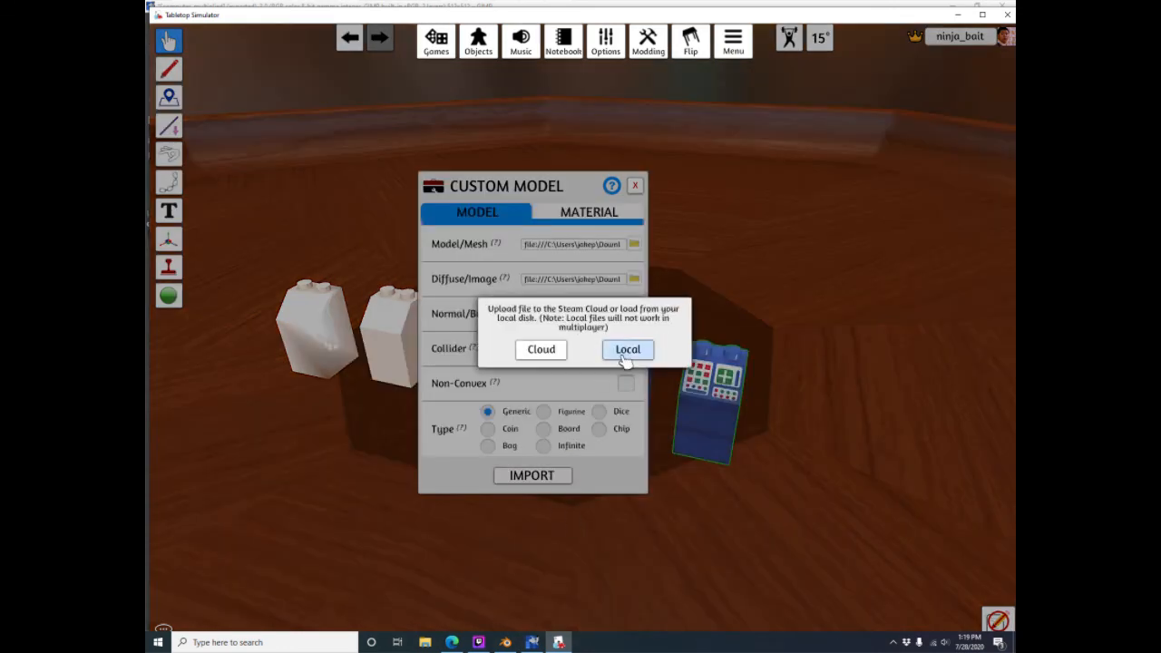
click(618, 346)
click(564, 485)
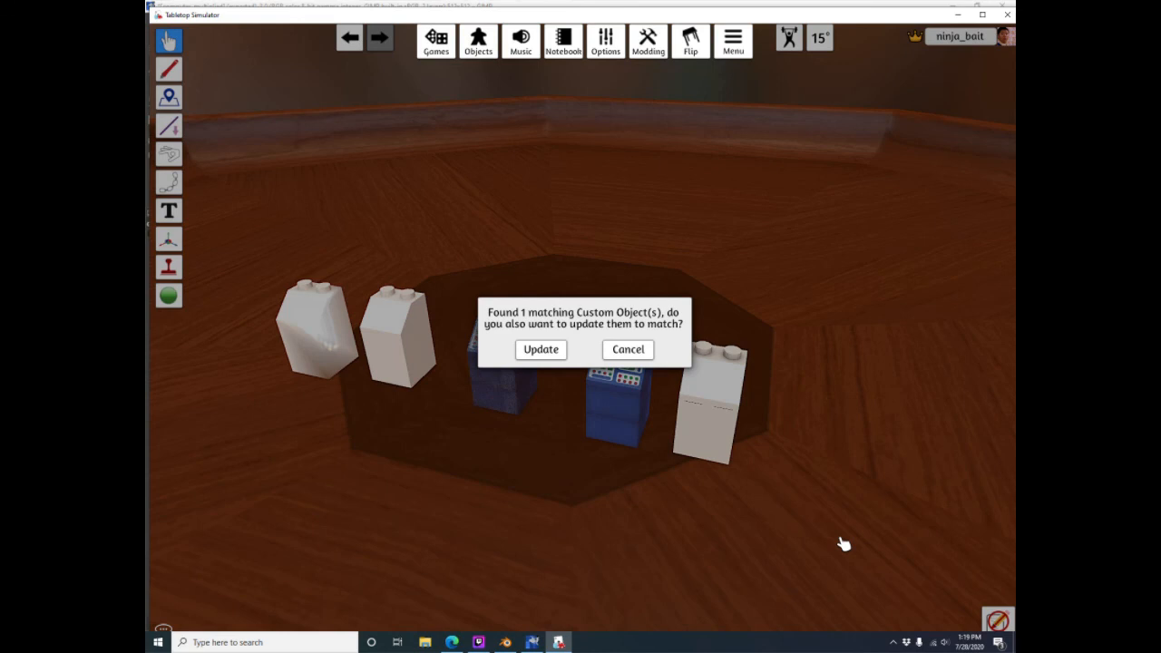
click(625, 348)
Examine the ambient occlusion computer's shading from several angles and compare it with the other computers in the row
key(d)
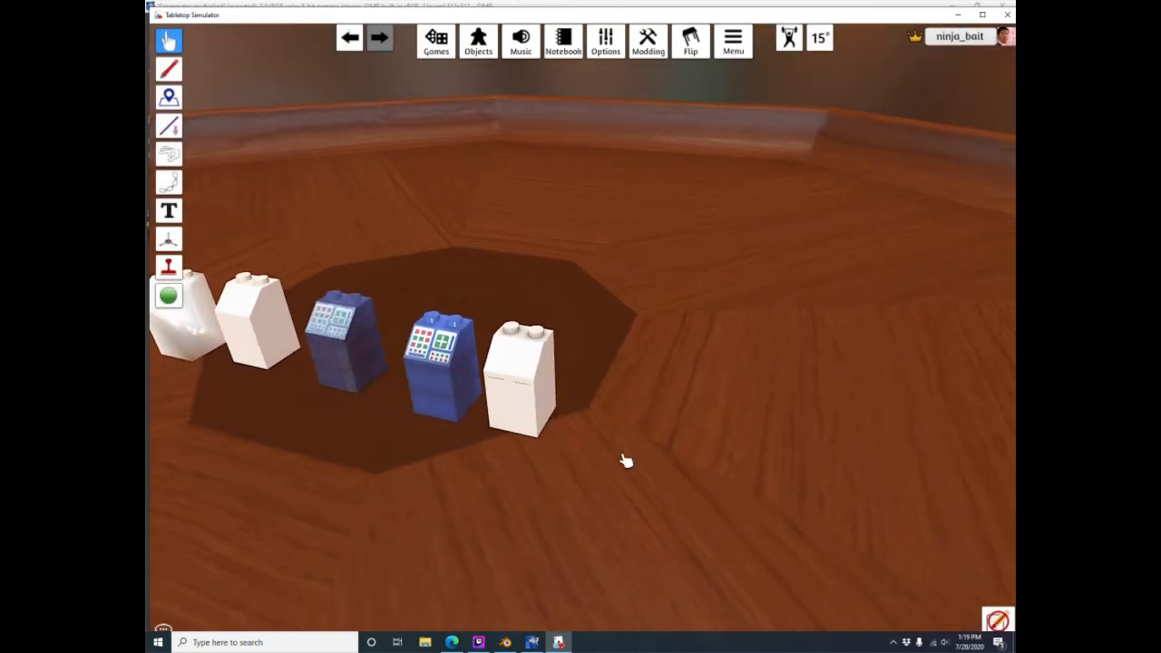
scroll(544, 451, up, 3)
key(a)
scroll(594, 467, down, 1)
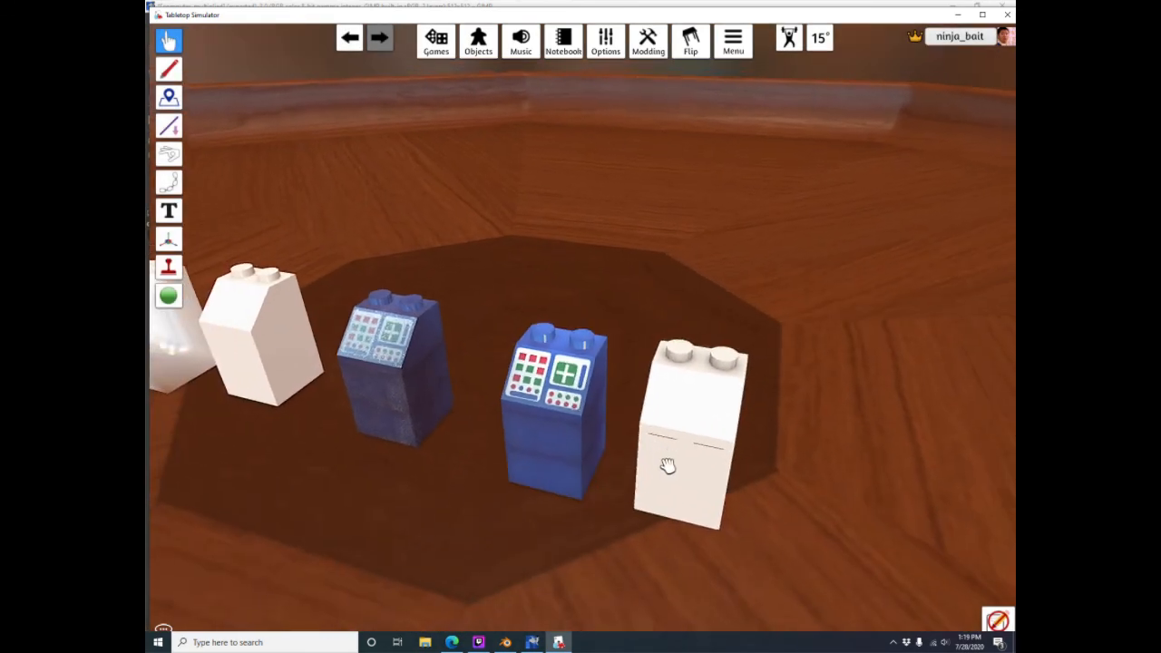
key(a)
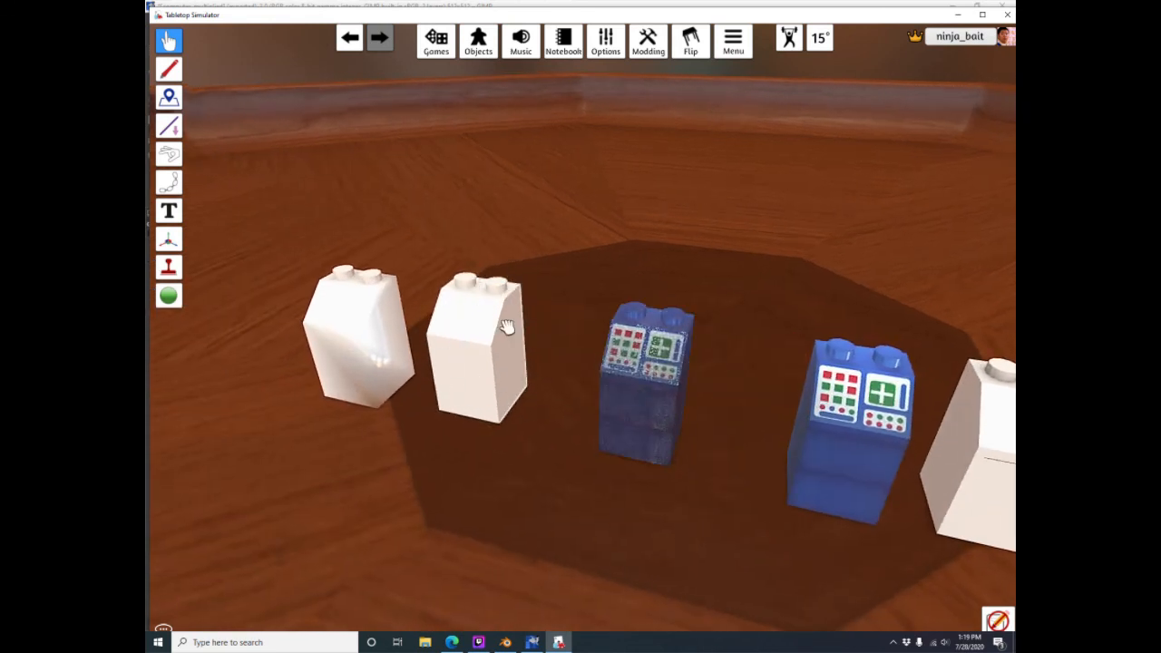
scroll(803, 557, down, 1)
key(d)
right_drag(839, 533, 702, 405)
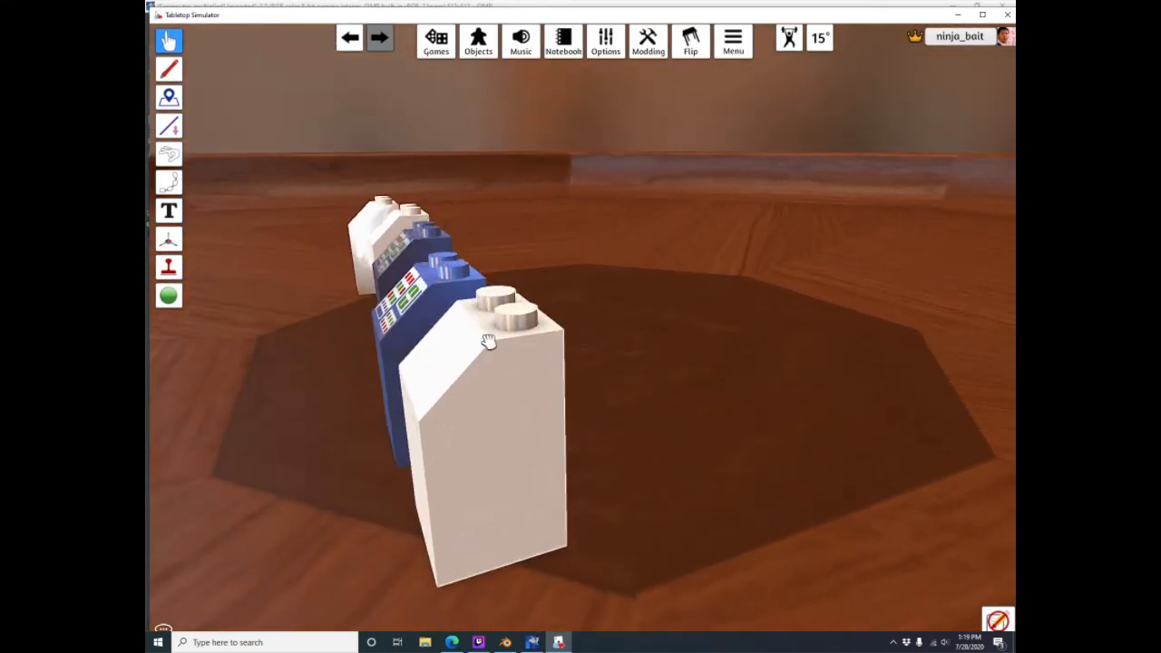
scroll(503, 361, down, 1)
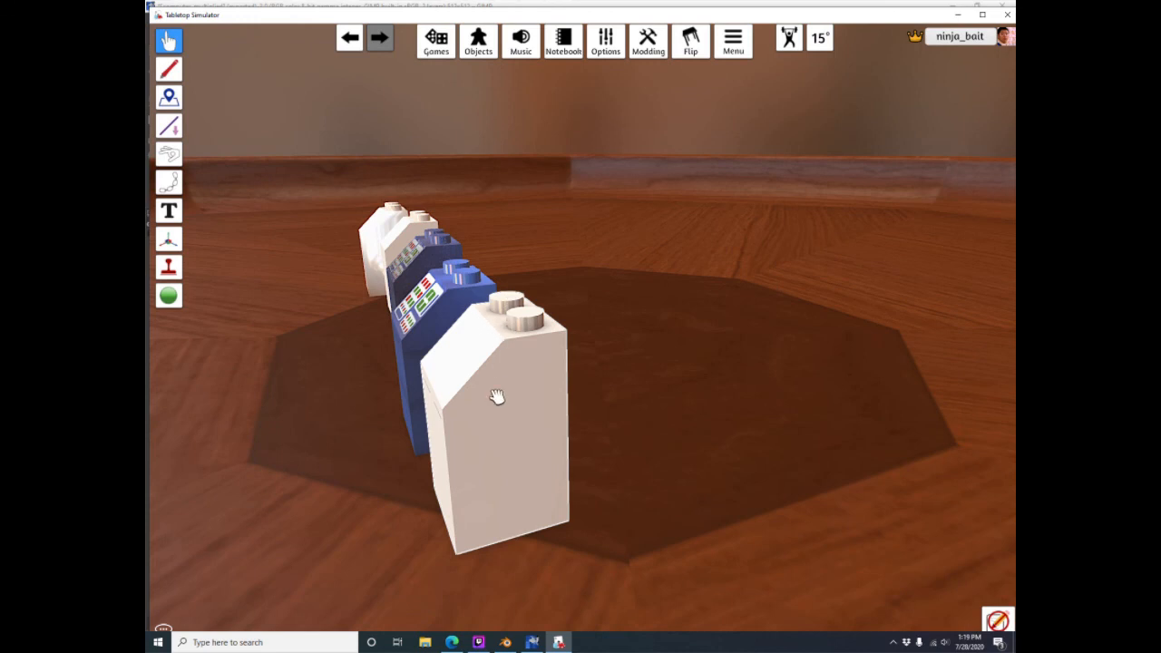
right_drag(529, 503, 722, 486)
drag(734, 496, 735, 498)
right_drag(734, 498, 663, 344)
key(f)
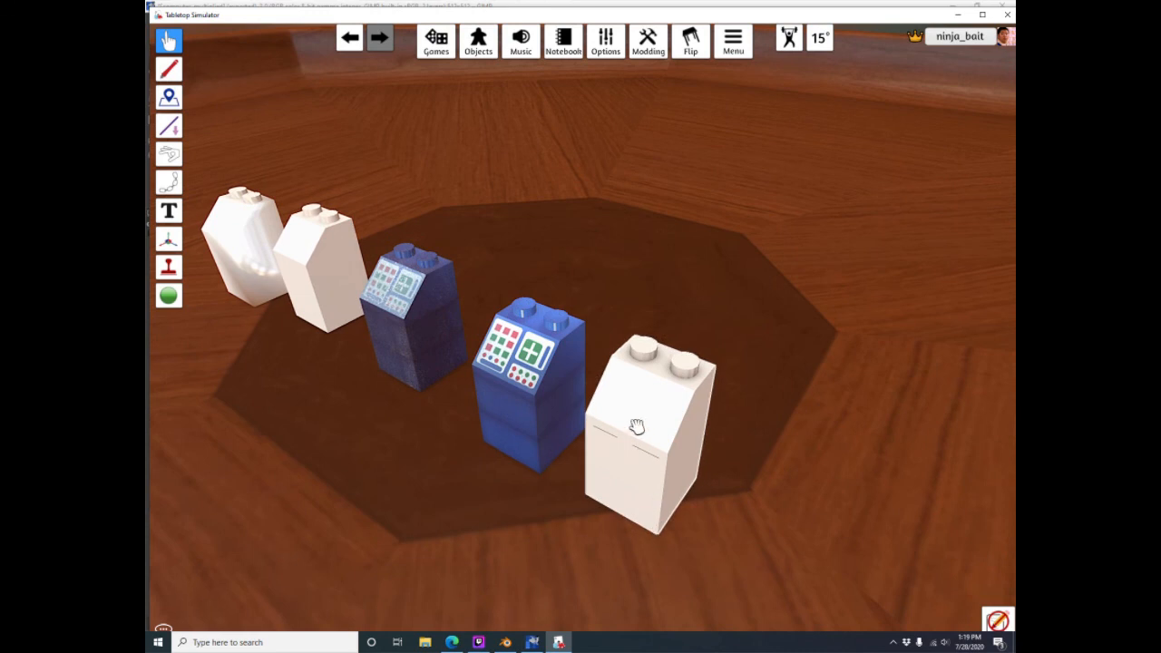
Paste another blue computer and import it with the local file computer_multiplied.png as its diffuse image, leaving matching objects alone
key(ctrl+v)
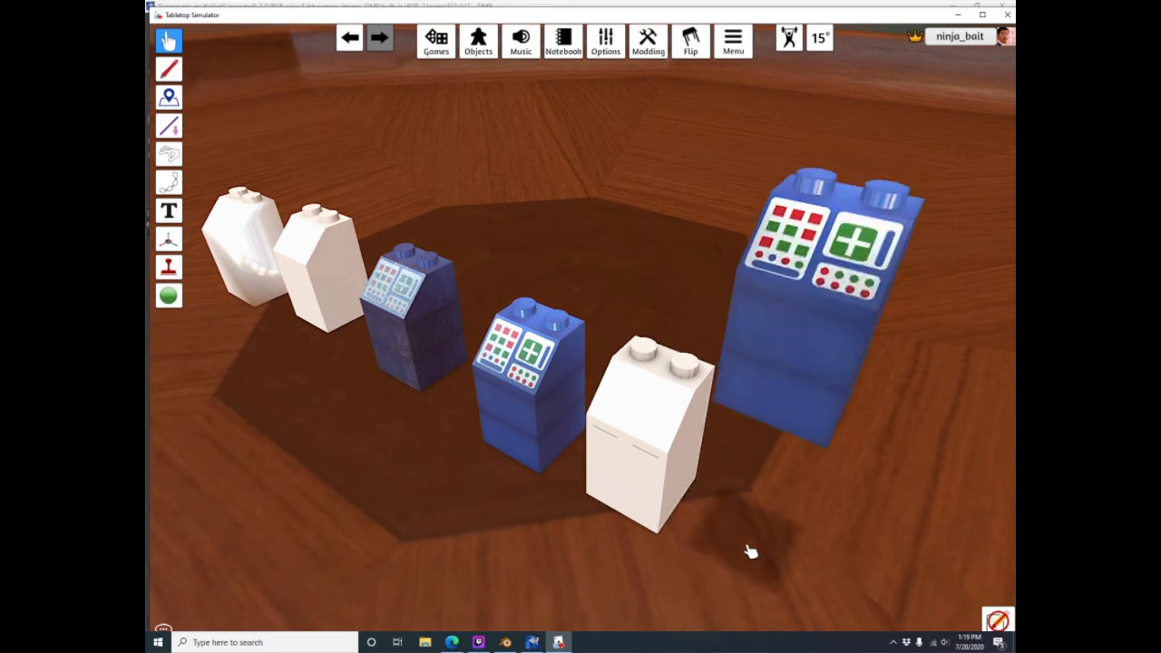
right_click(775, 430)
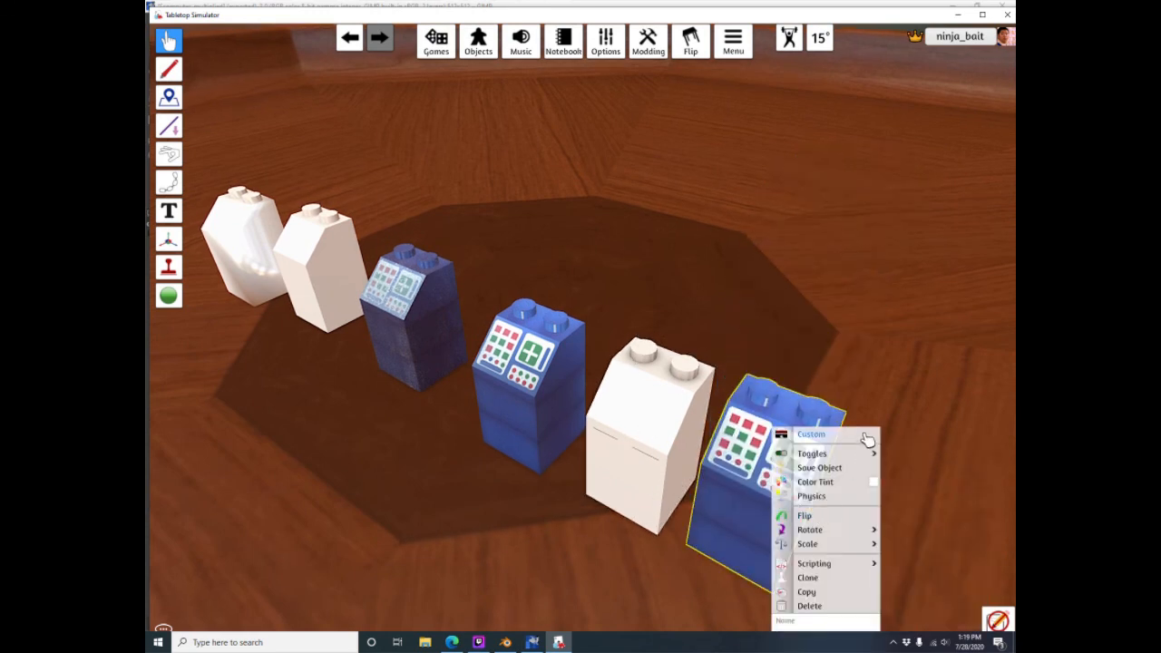
click(867, 440)
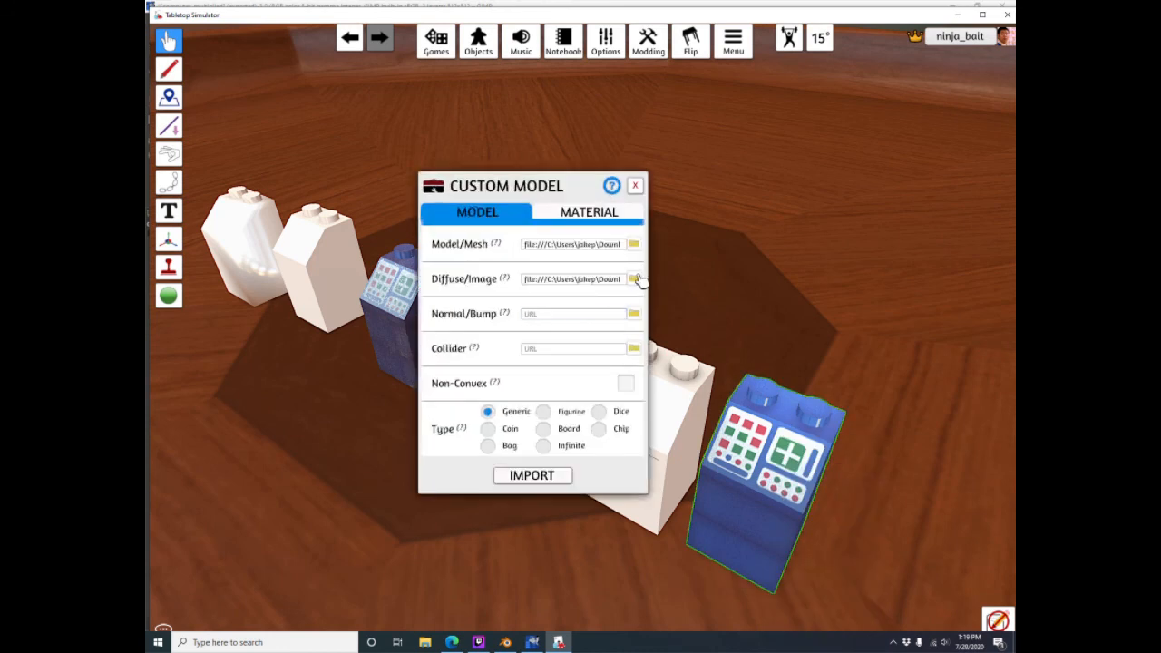
click(638, 277)
click(649, 368)
click(637, 448)
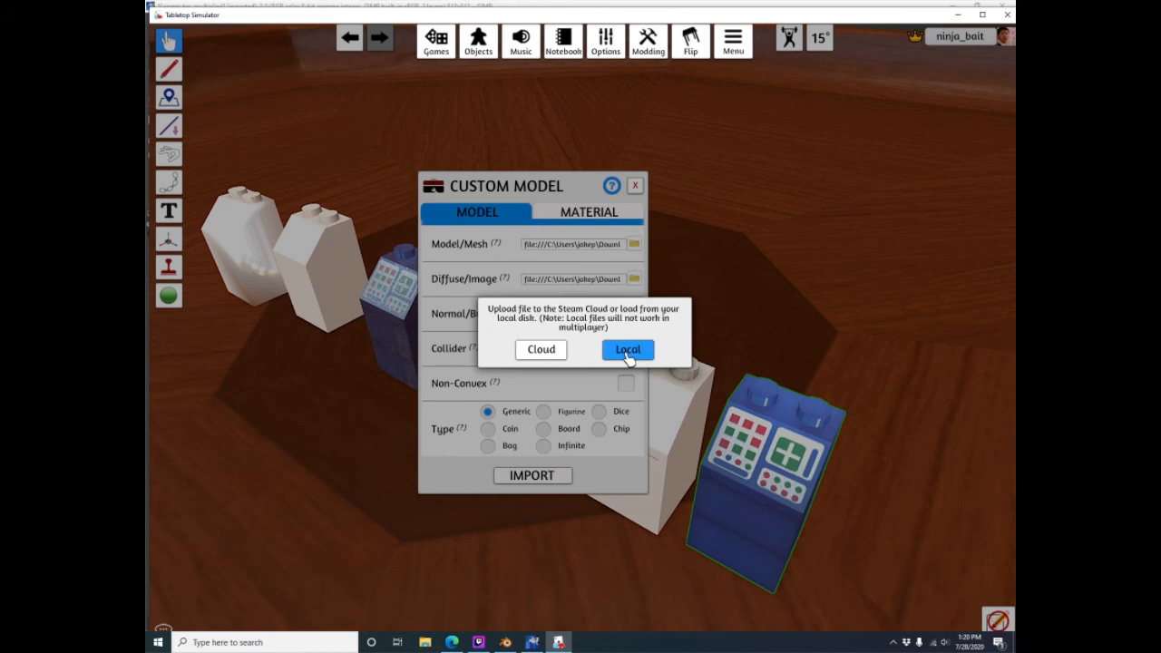
click(628, 350)
click(533, 475)
click(641, 349)
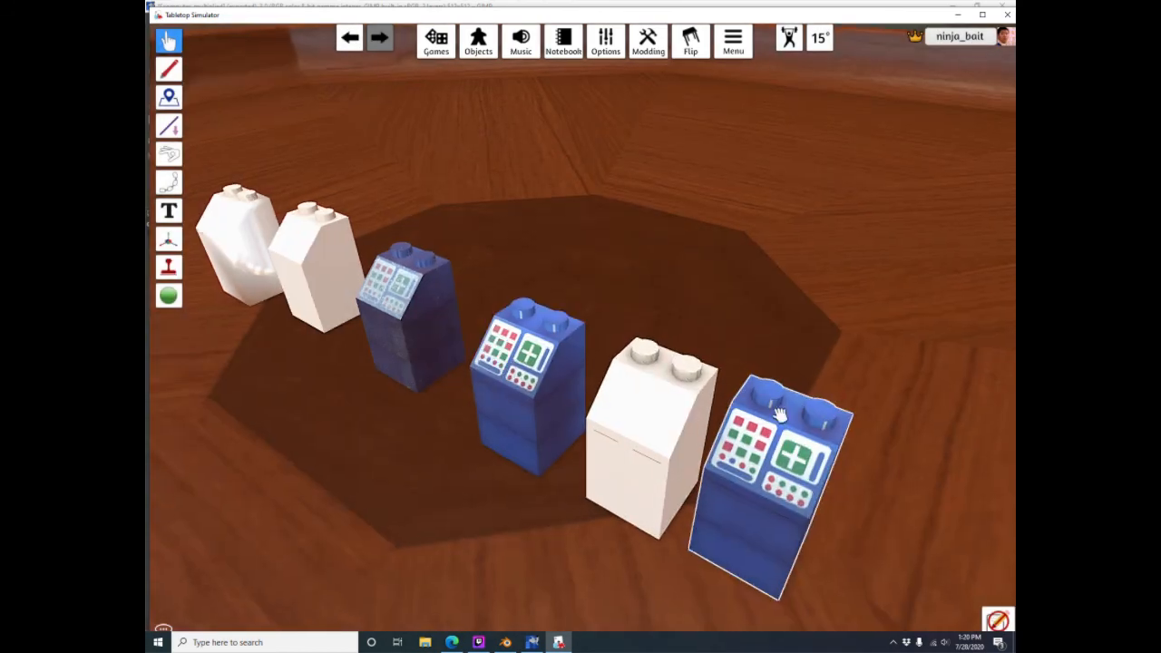
Compare the multiplied computer with the combined-texture one from several angles, flipping both over and back to inspect their undersides
scroll(707, 423, down, 3)
right_drag(670, 494, 691, 521)
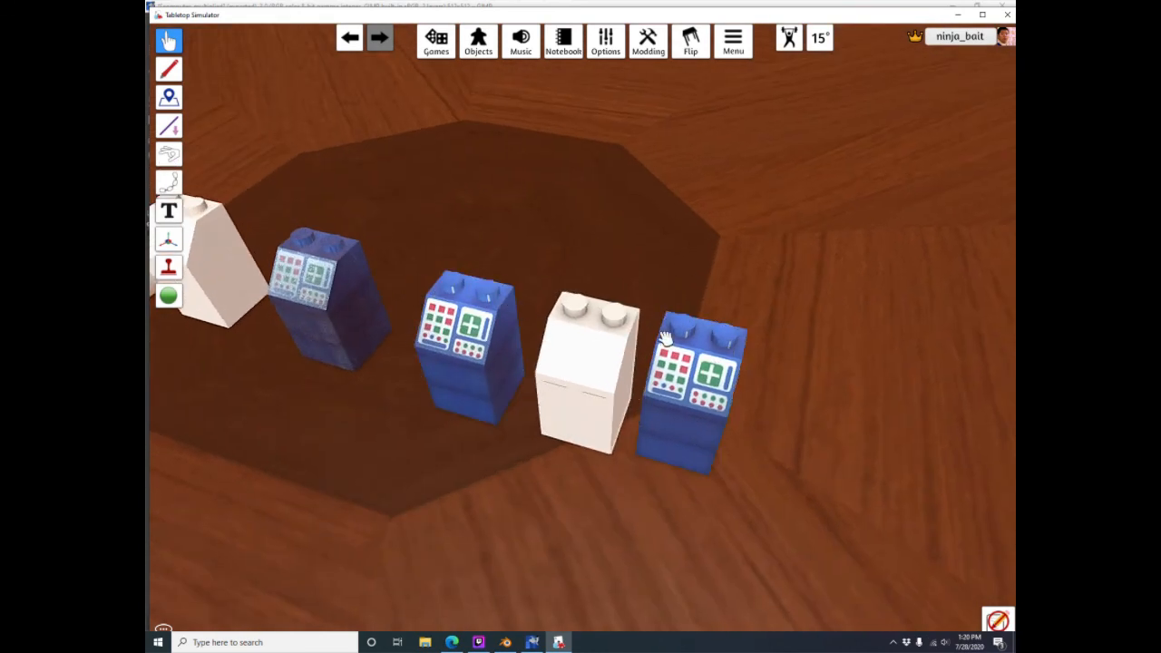
right_drag(720, 481, 716, 432)
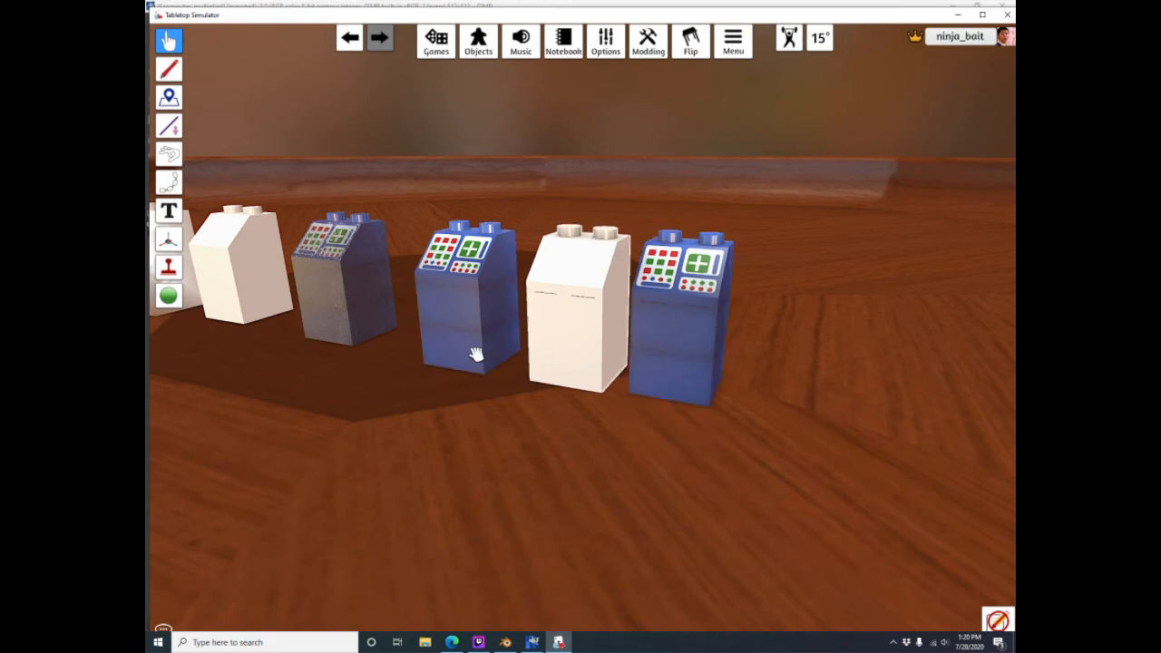
right_drag(668, 466, 699, 491)
key(f)
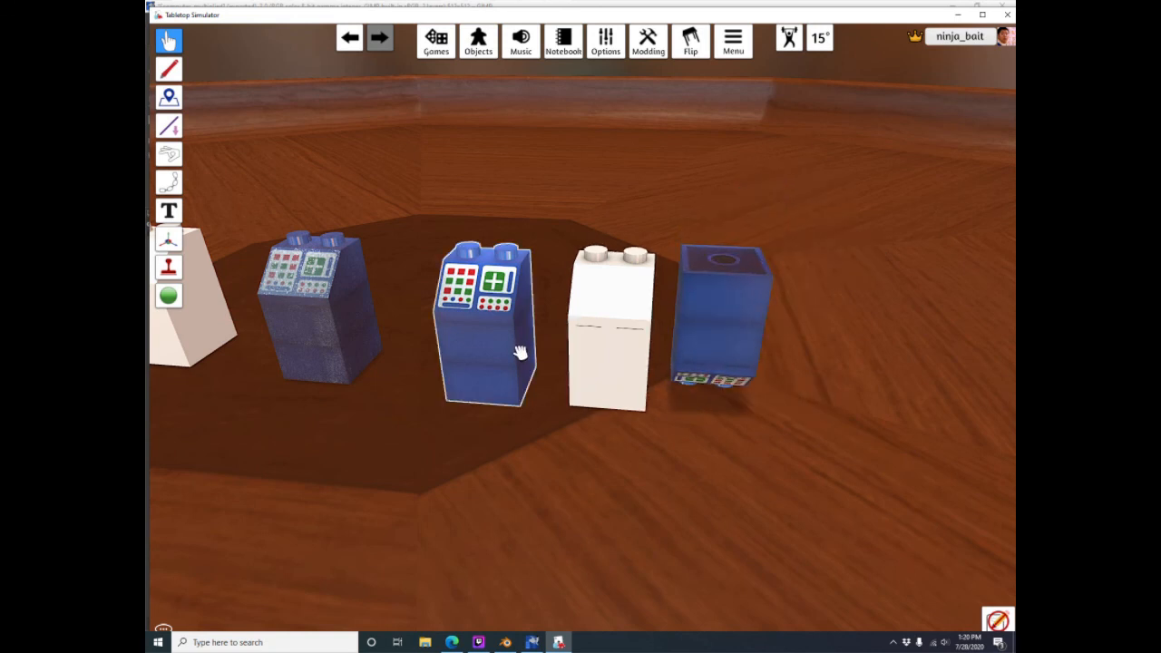
key(f)
mouse_move(702, 430)
right_down()
mouse_move(667, 475)
mouse_move(715, 415)
right_up()
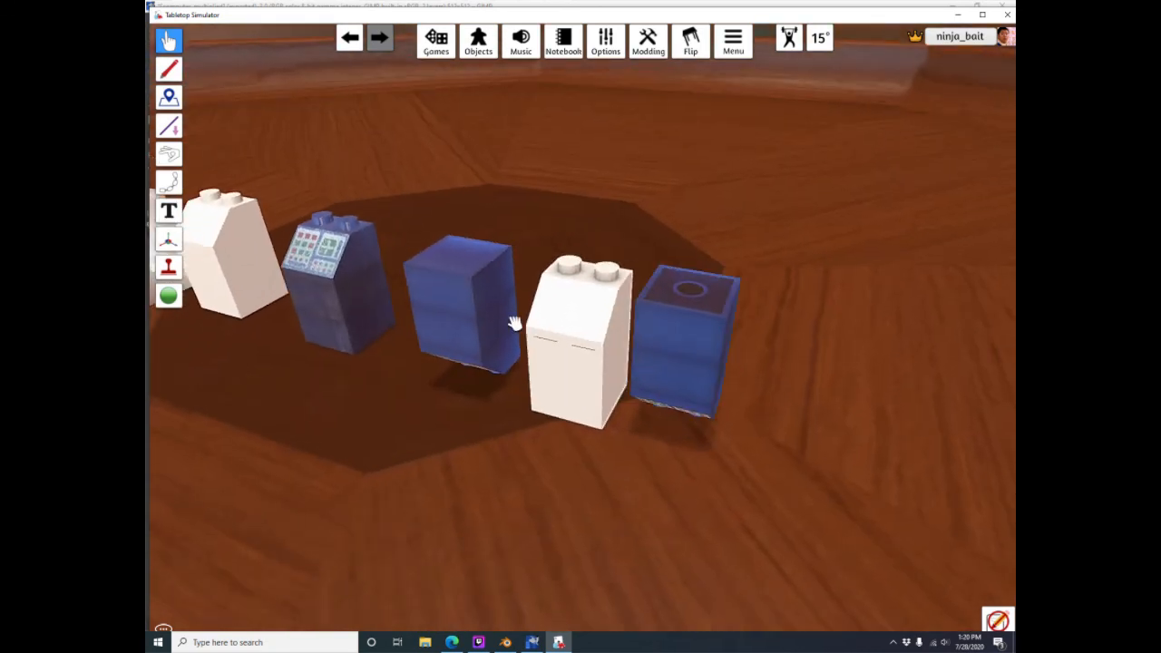
key(f)
key(f)
right_drag(790, 520, 650, 408)
Paste another blue computer and import it with the local file computer_normal.png as its diffuse image, leaving matching objects alone
key(ctrl+v)
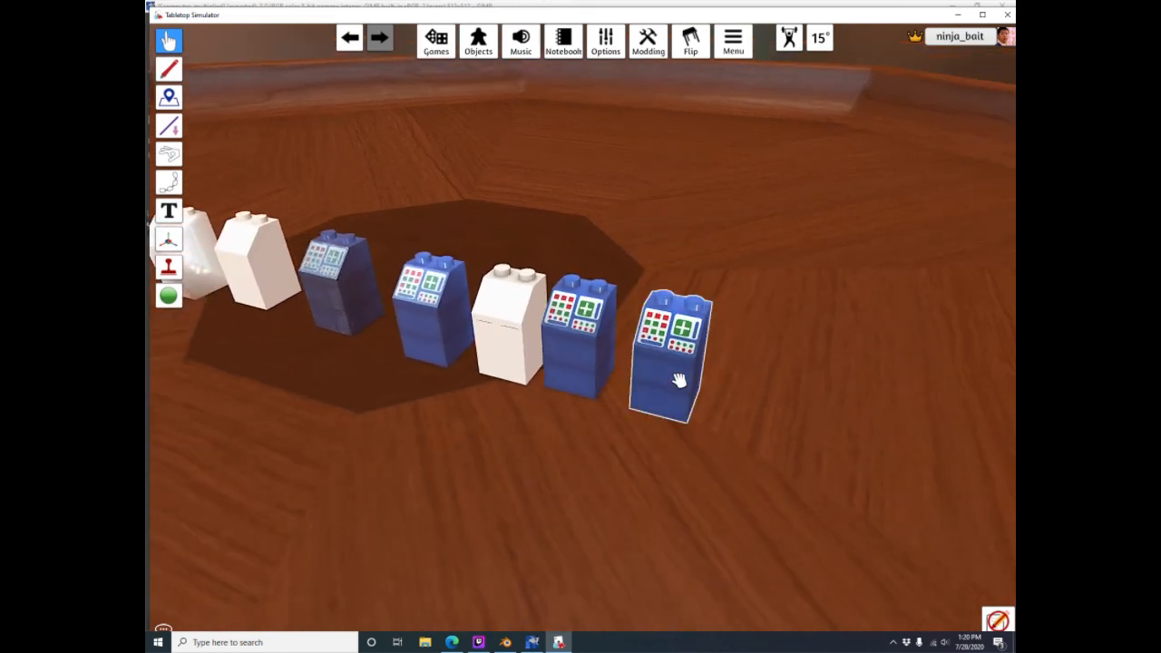
right_click(679, 380)
click(756, 385)
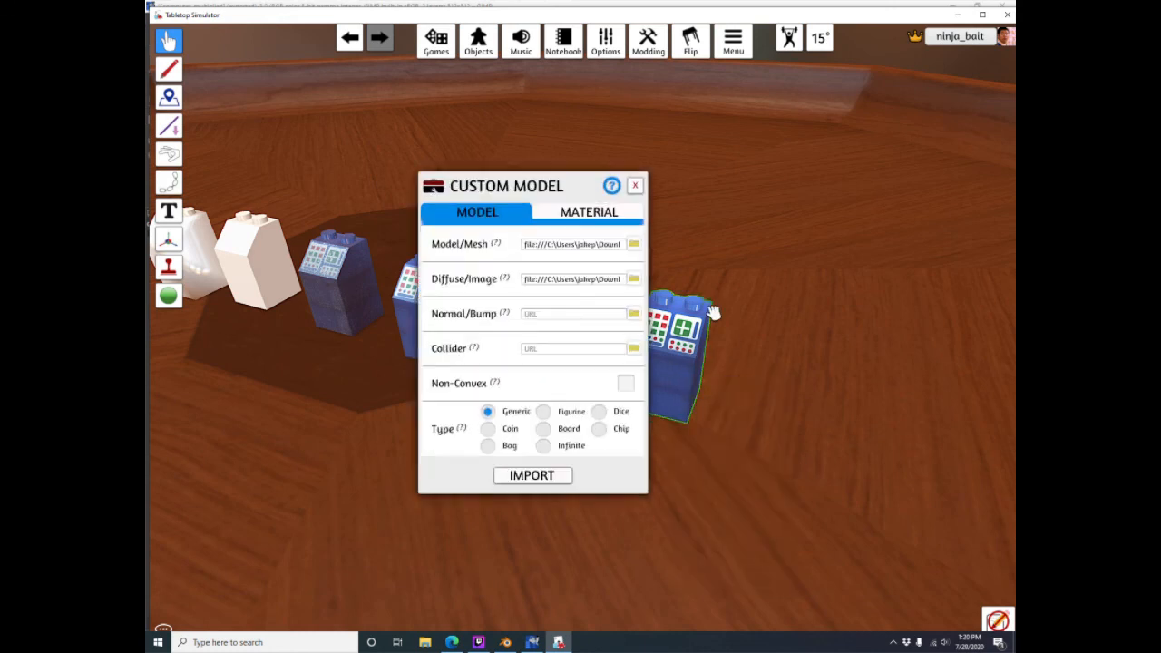
click(640, 282)
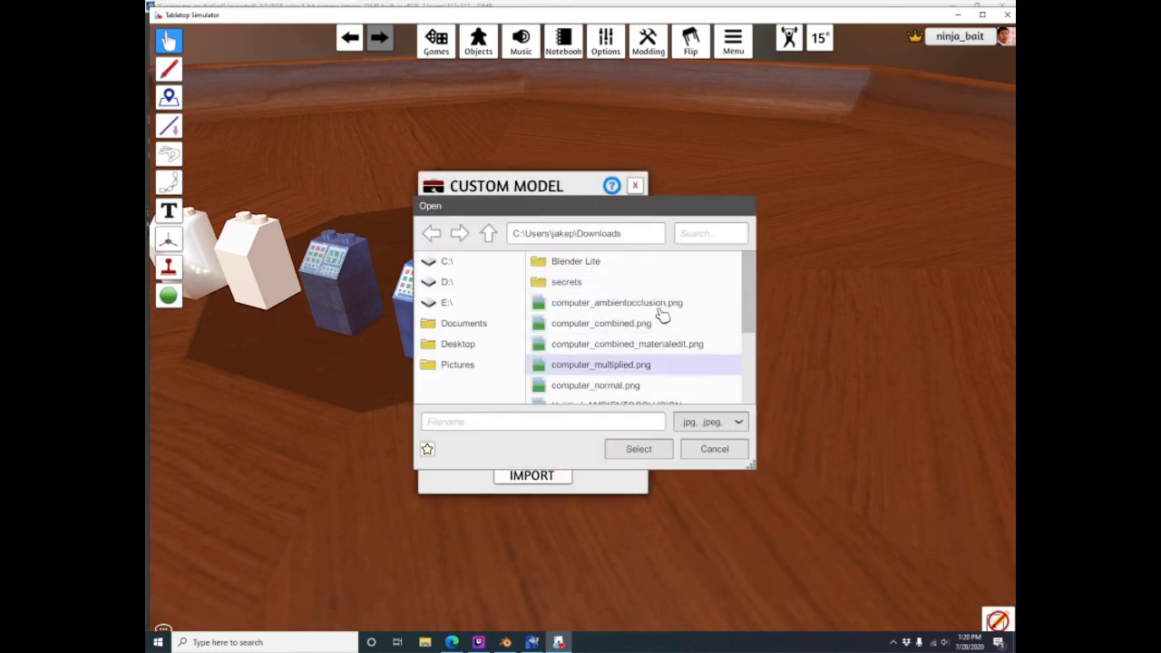
scroll(680, 344, down, 3)
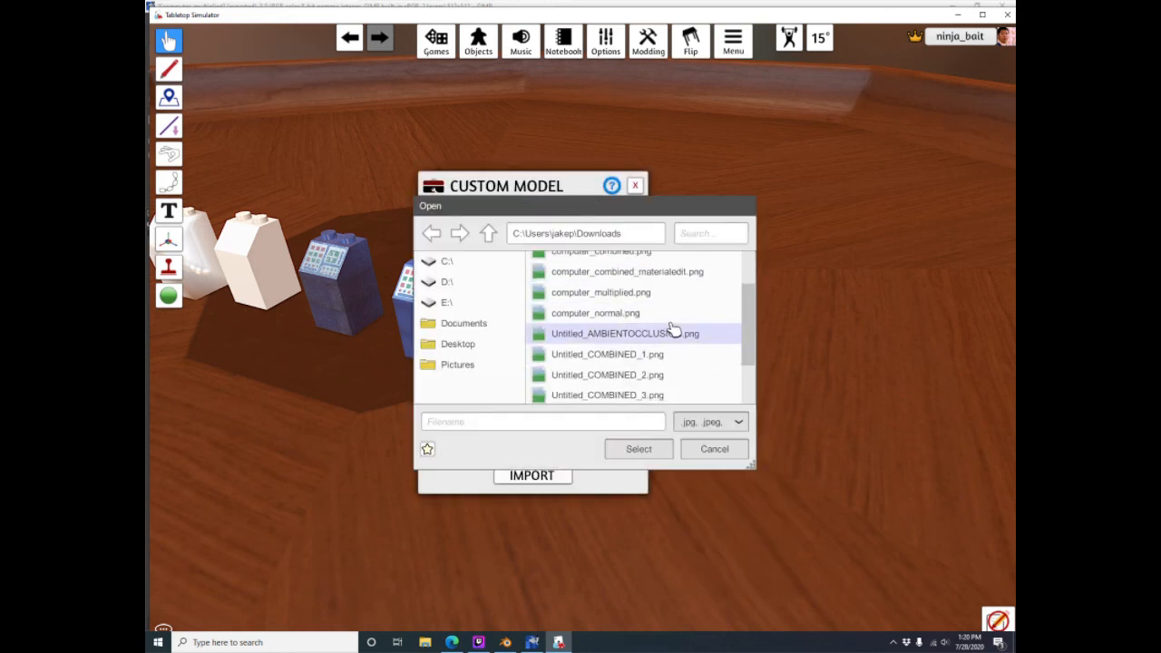
click(671, 313)
click(640, 449)
click(635, 352)
click(556, 478)
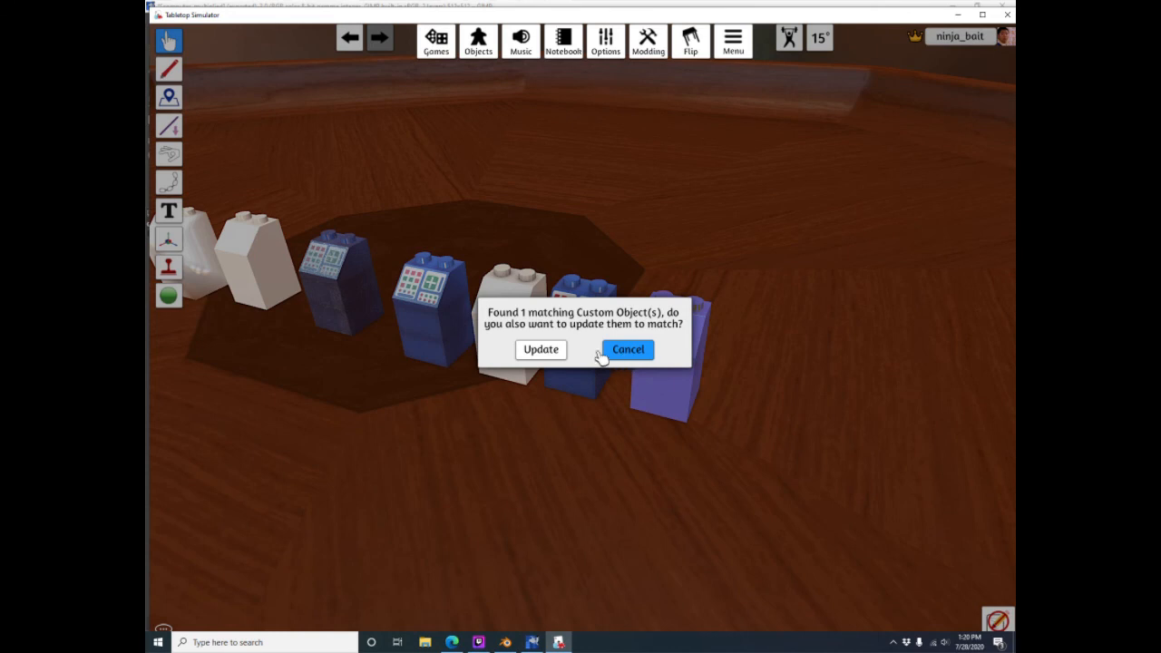
click(640, 352)
Paste one more blue computer beside the purple one and open its custom model settings
key(d)
scroll(685, 443, up, 2)
right_drag(682, 433, 543, 395)
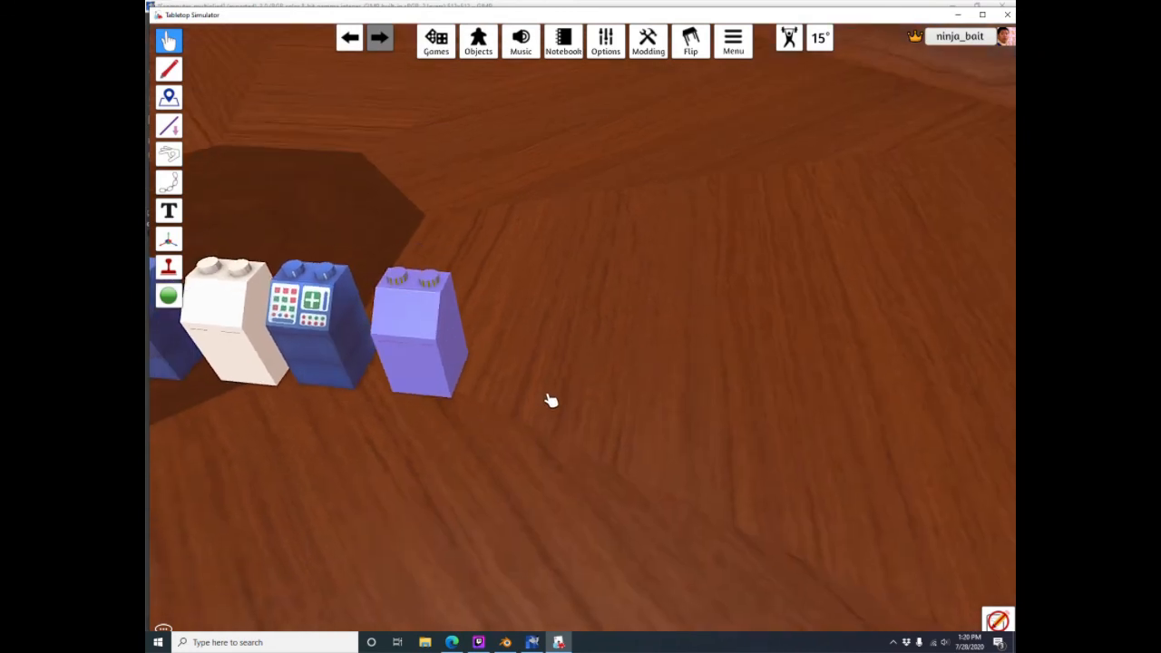
key(ctrl+v)
right_click(555, 357)
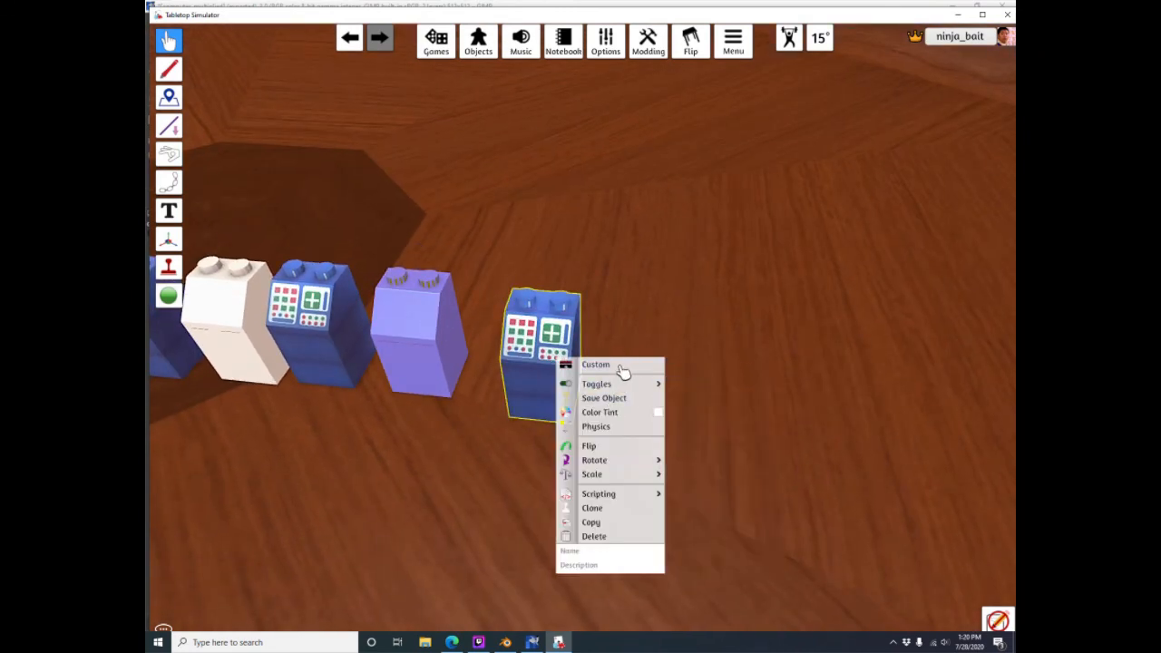
click(621, 365)
Assign the local file computer_normal.png as the new computer's normal/bump map
click(635, 313)
scroll(624, 354, down, 3)
scroll(675, 370, down, 1)
scroll(676, 370, up, 1)
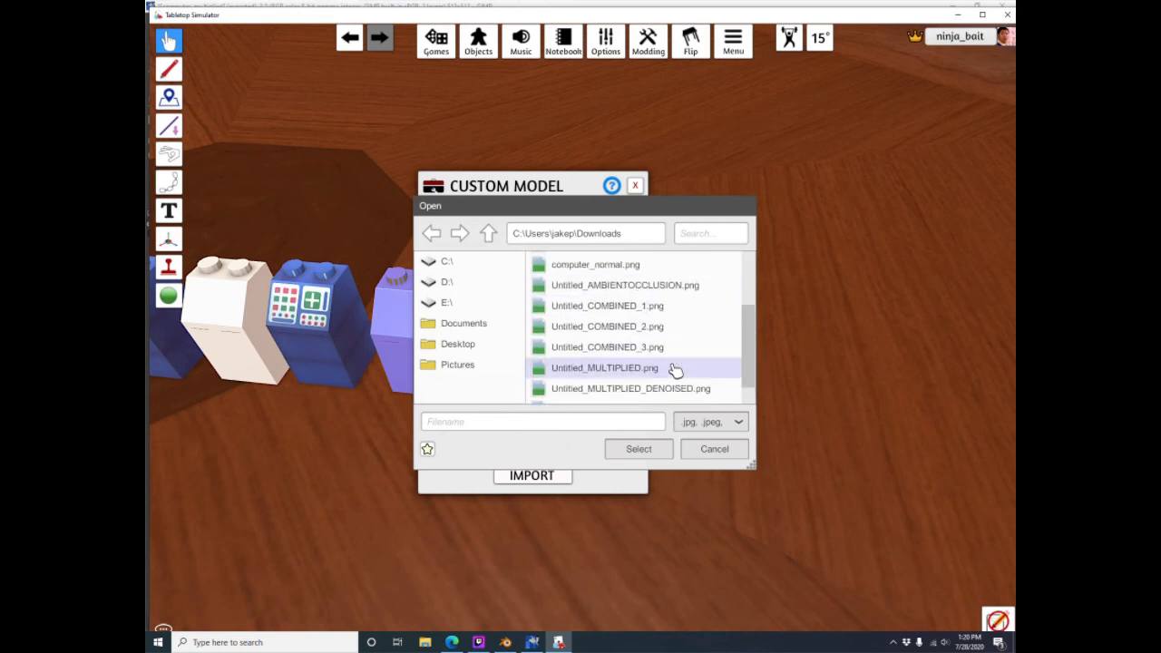
click(635, 263)
click(666, 448)
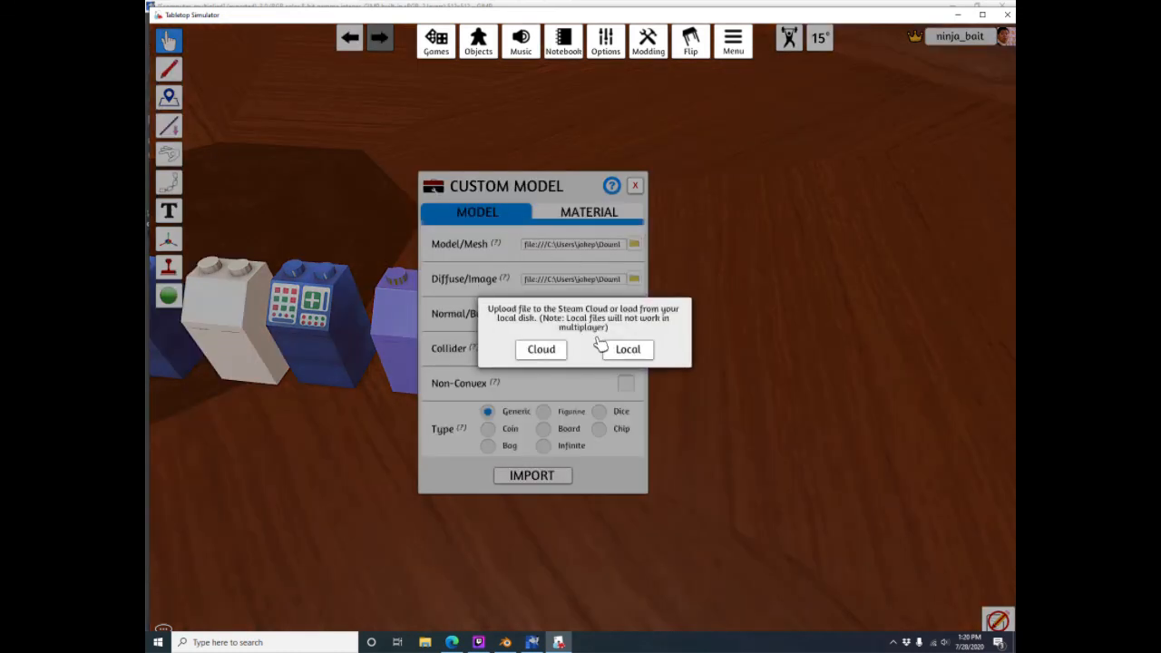
click(628, 349)
Clear the new computer's diffuse image and import the model without updating matching objects
drag(524, 280, 709, 292)
click(561, 482)
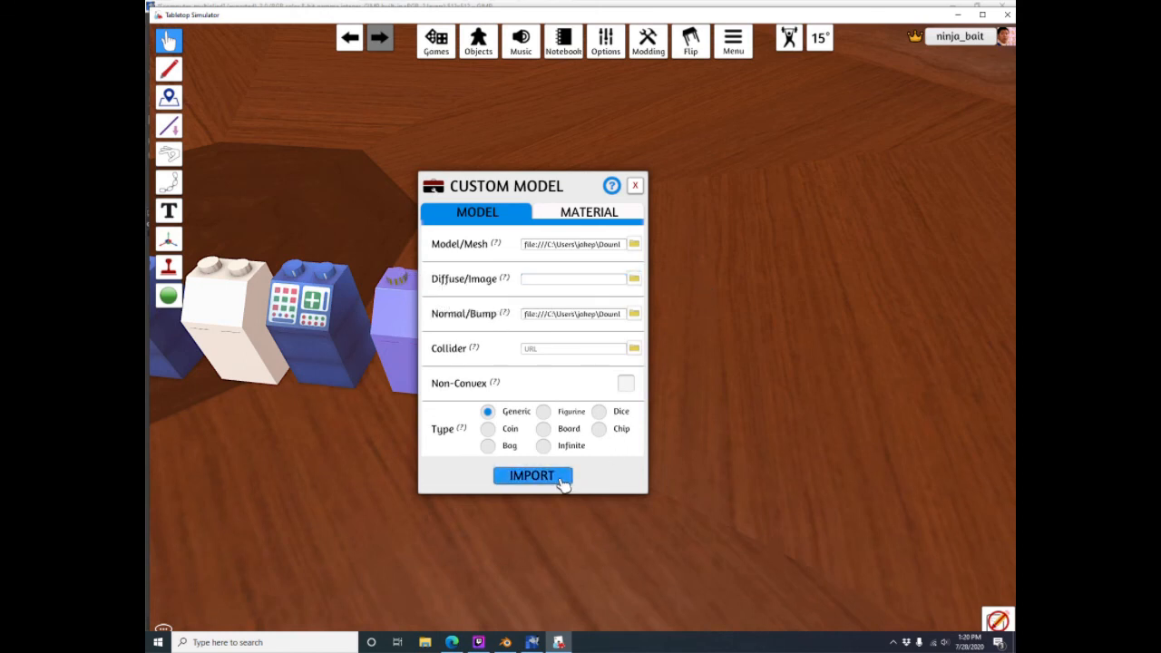
click(561, 483)
click(616, 354)
Move the normal-mapped white computer to the other end of the row, next to the plain white computers
scroll(593, 430, up, 5)
right_drag(610, 463, 562, 431)
scroll(554, 429, down, 2)
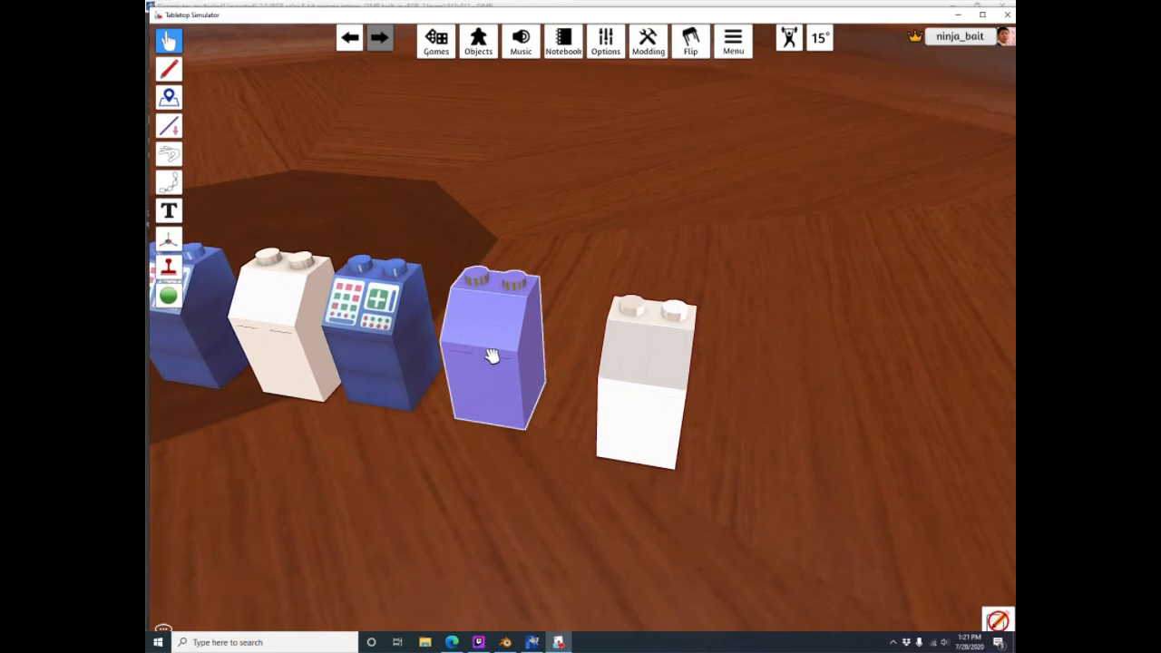
right_drag(492, 354, 501, 357)
scroll(501, 357, down, 1)
scroll(421, 433, down, 3)
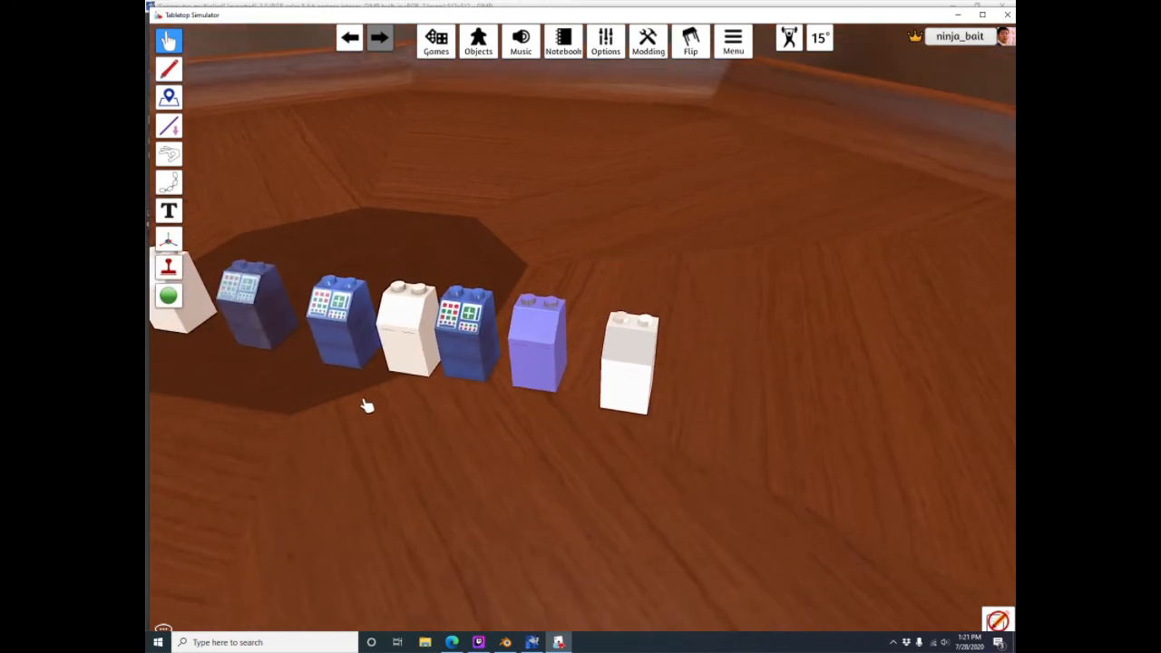
key(a)
drag(874, 402, 452, 363)
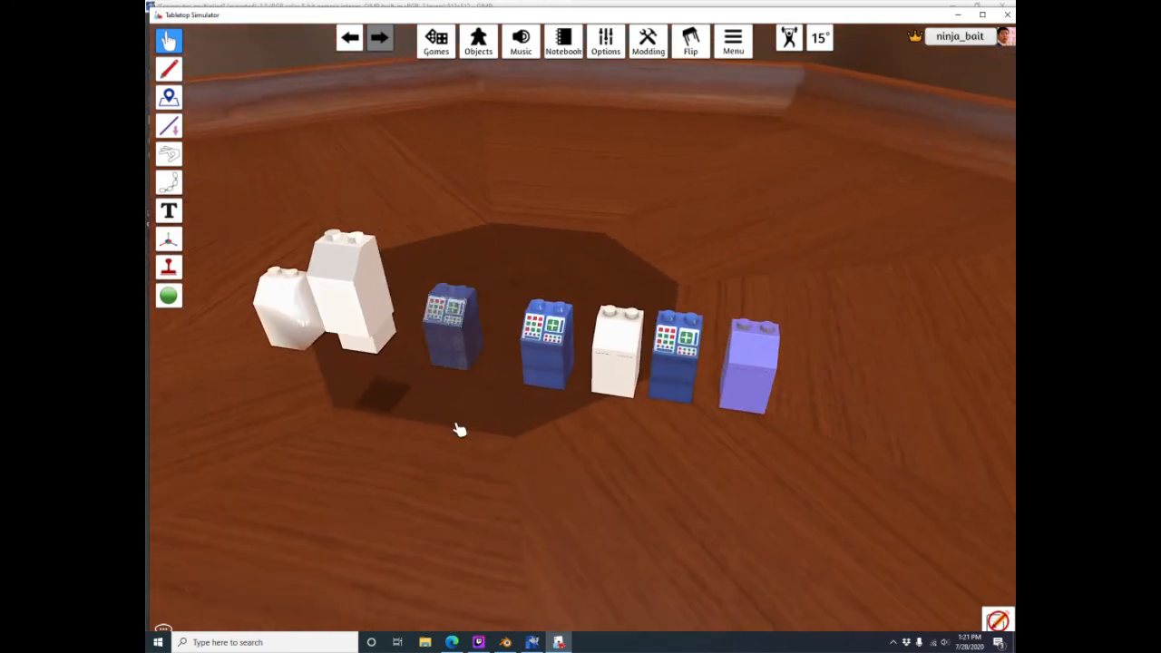
Compare the normal-mapped white computer with the plain white and blue computers from several camera angles
key(a)
scroll(624, 453, up, 4)
right_drag(622, 451, 590, 451)
drag(590, 451, 613, 439)
right_drag(615, 439, 600, 495)
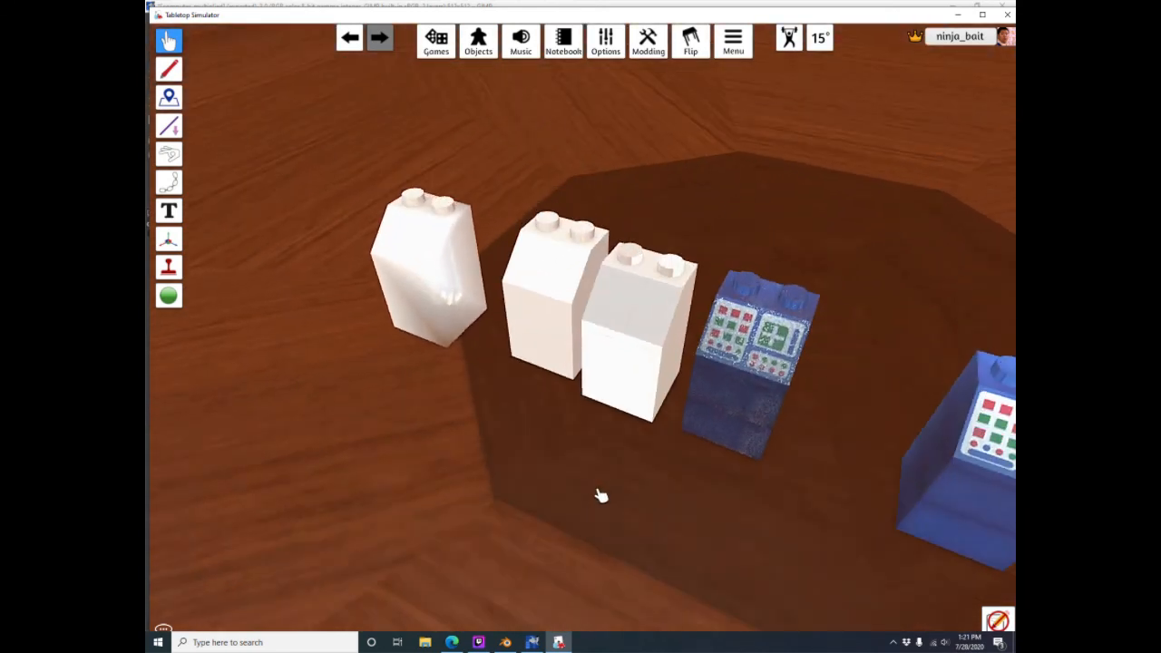
right_drag(668, 334, 754, 299)
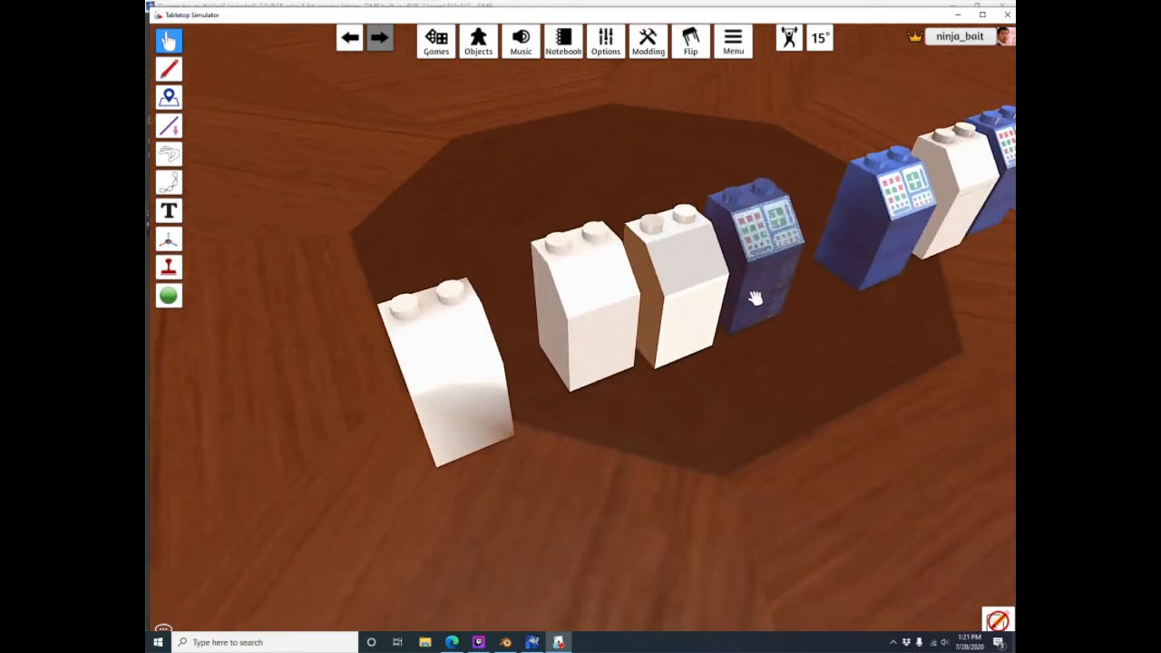
right_drag(645, 325, 894, 290)
right_drag(707, 313, 272, 321)
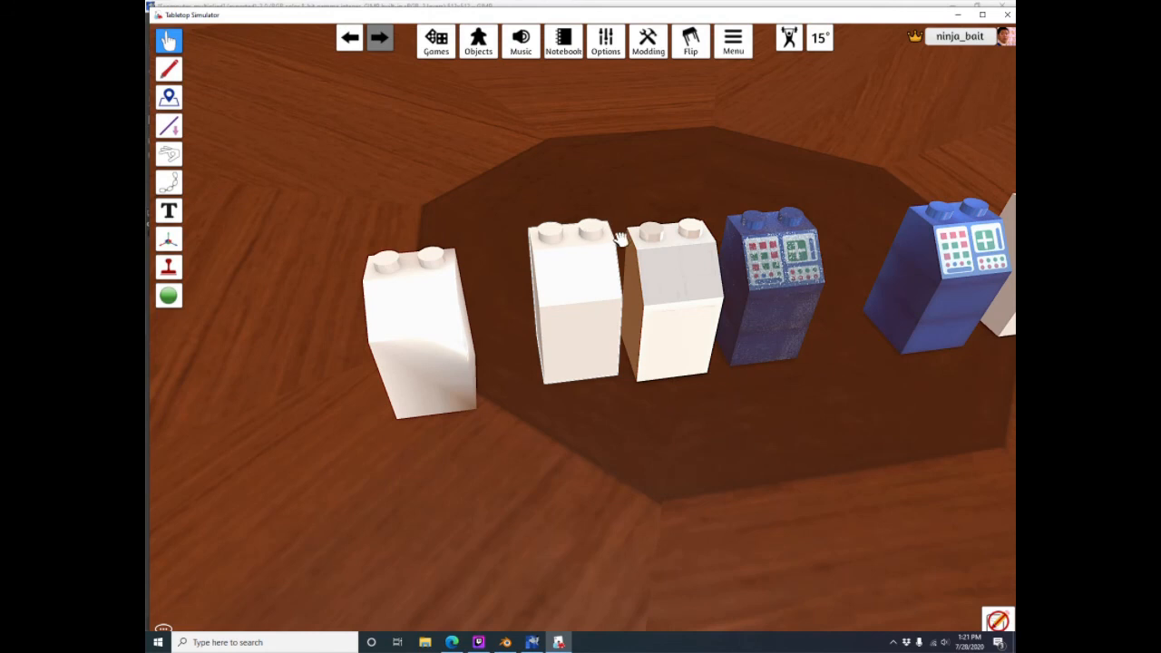
right_drag(718, 307, 620, 290)
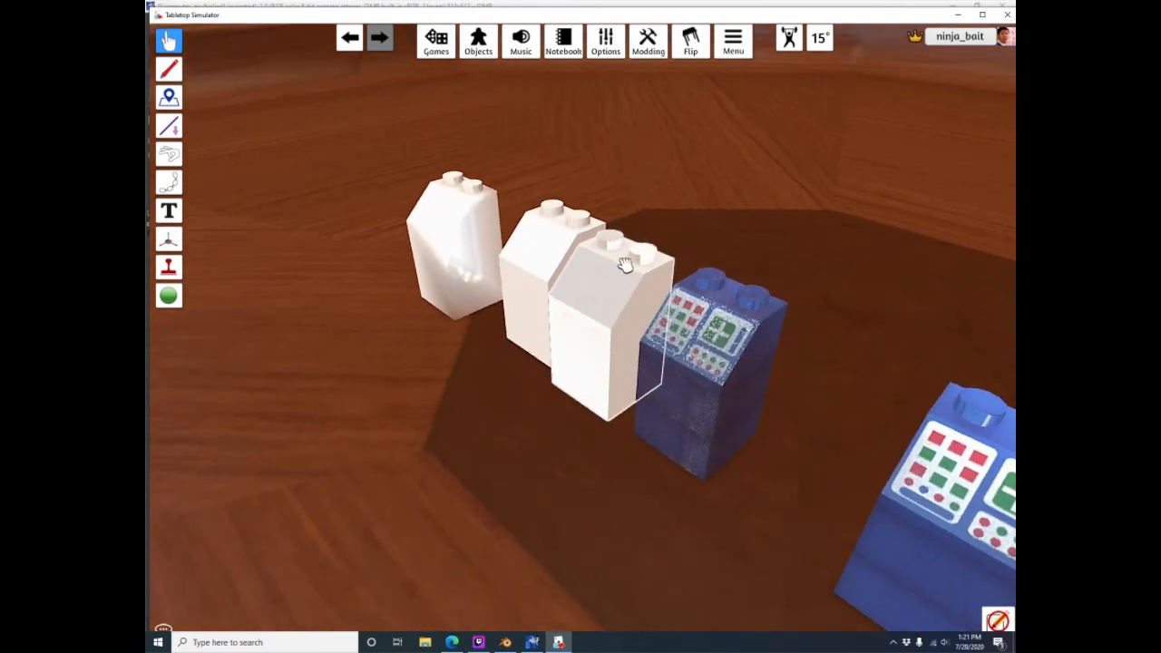
scroll(580, 346, down, 1)
scroll(635, 308, up, 1)
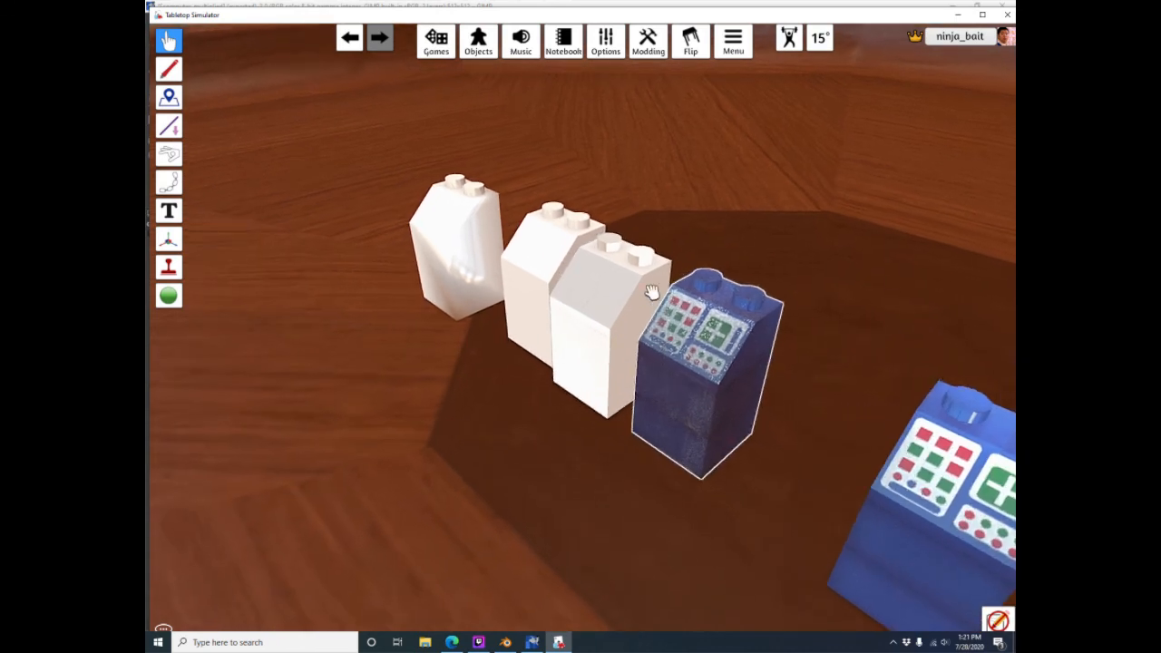
right_drag(598, 342, 970, 354)
key(f)
right_drag(528, 373, 329, 341)
scroll(546, 336, down, 3)
right_drag(547, 337, 604, 325)
scroll(605, 324, down, 3)
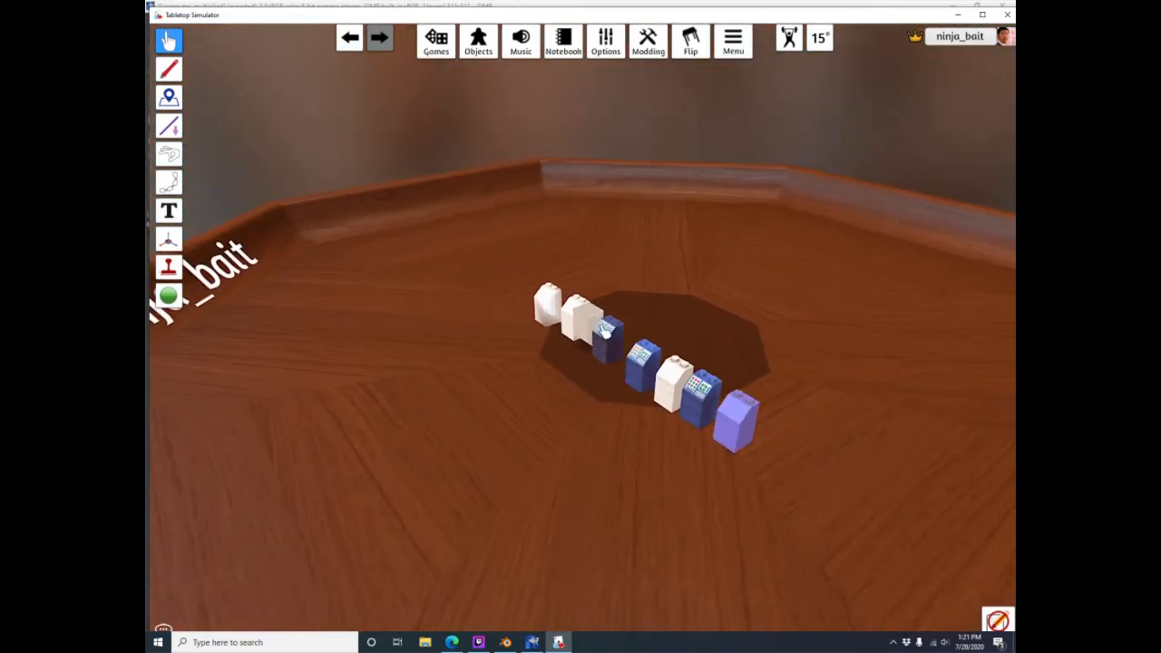
Move the white computer beside the darker blue one past the purple computer, and place the blue multiplied-texture computer in front of the row
drag(603, 330, 732, 422)
right_drag(791, 508, 850, 441)
drag(840, 381, 825, 374)
right_drag(864, 448, 803, 429)
drag(728, 403, 688, 531)
Review the front blue computer's mesh, diffuse image, normal and collider settings, and close them without importing
scroll(595, 444, up, 2)
right_click(596, 440)
click(661, 433)
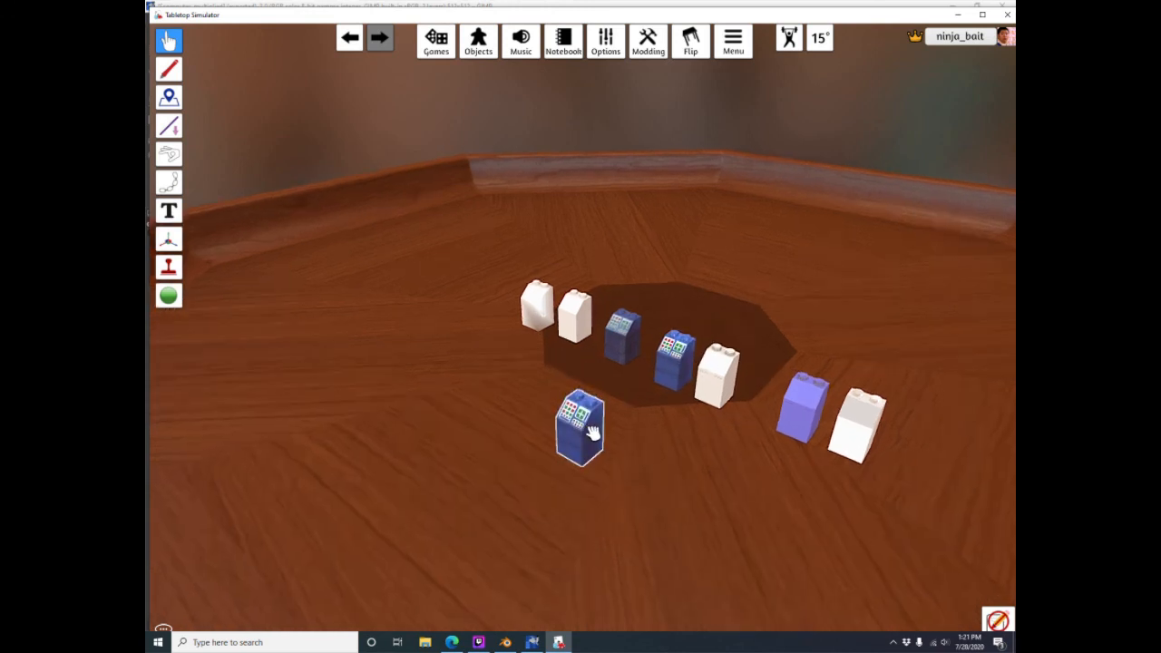
click(559, 254)
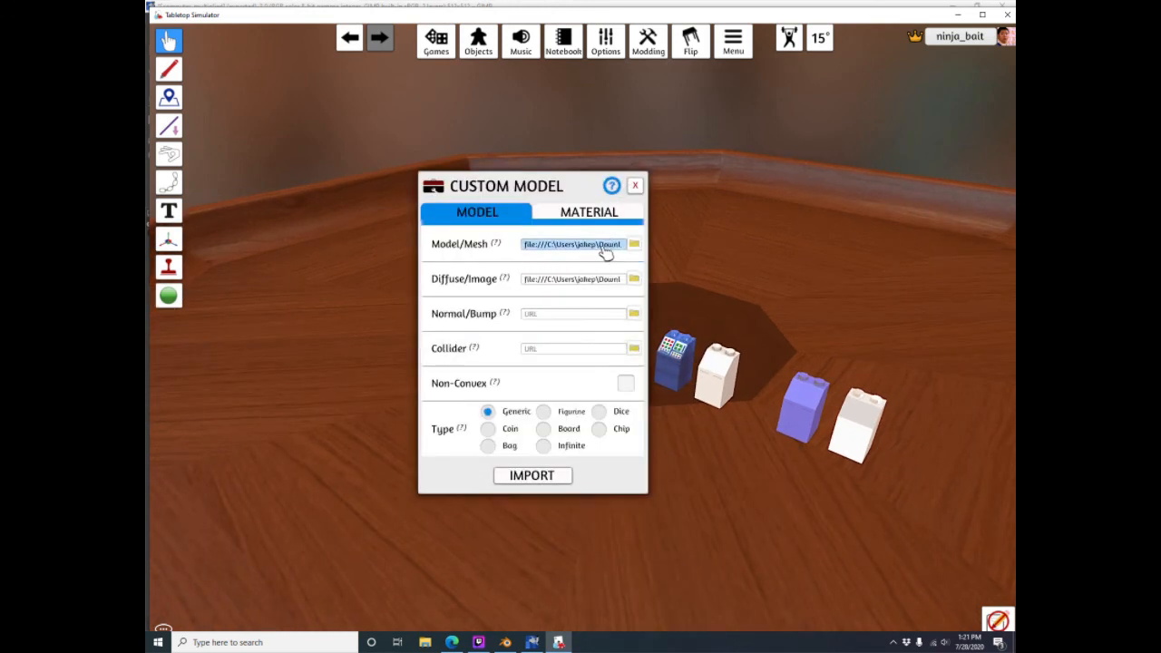
click(608, 251)
click(551, 289)
click(569, 286)
click(555, 314)
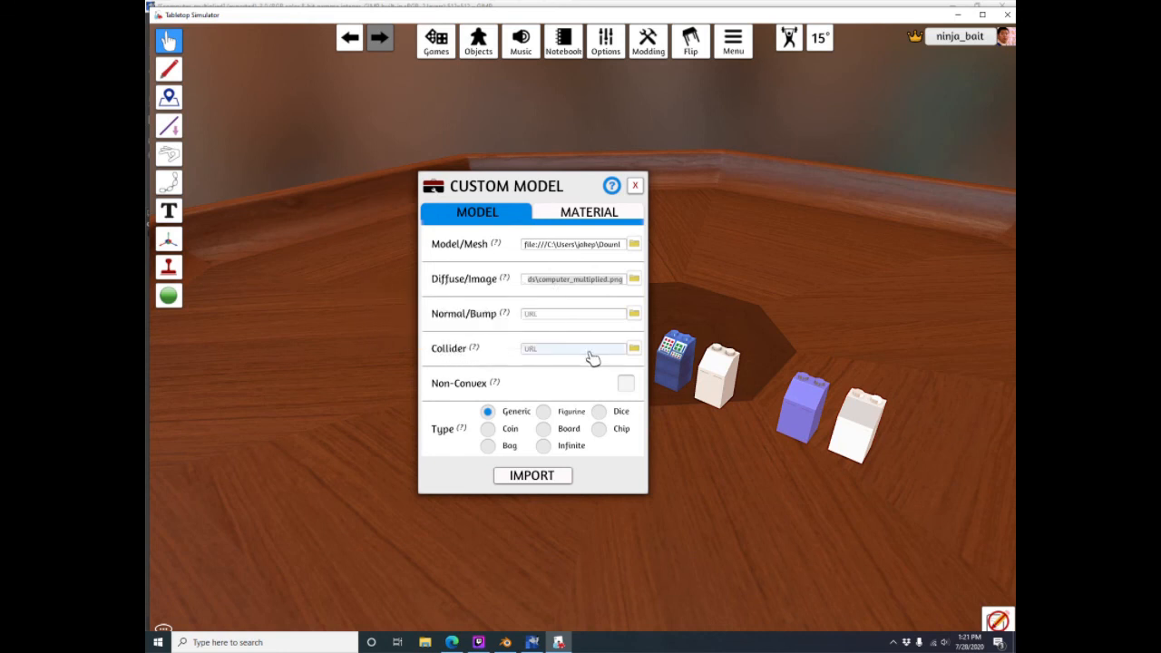
click(637, 187)
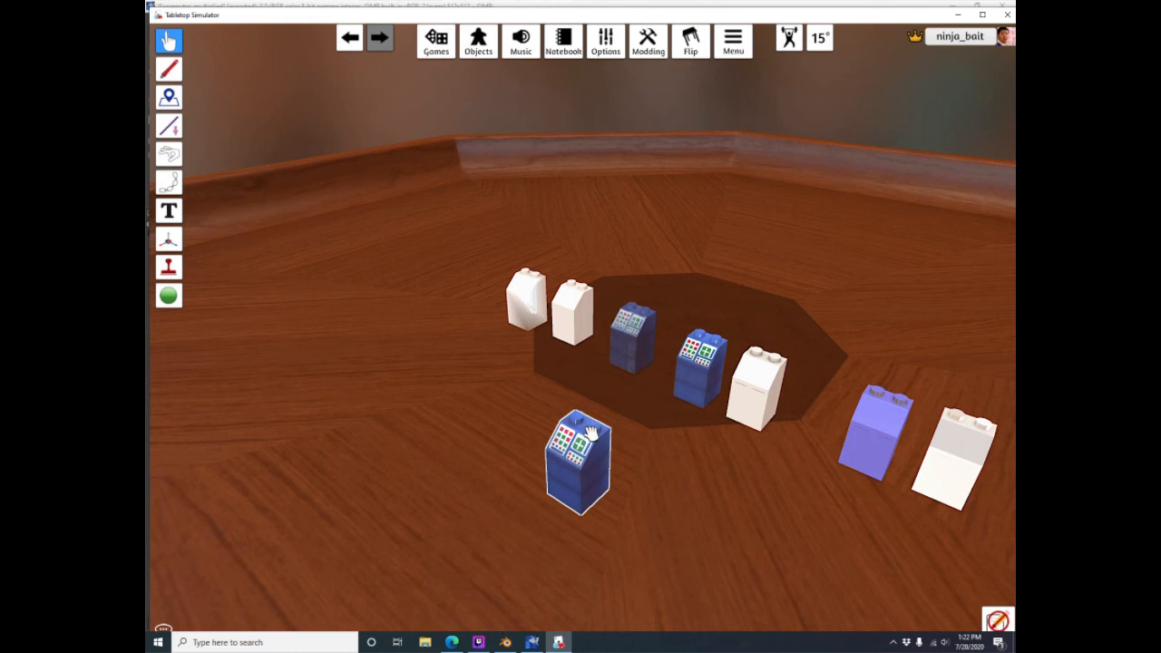
Paste a copy of the blue computer, stack it on the front one and examine how the two pieces meet at the studs
key(ctrl+v)
drag(615, 423, 603, 455)
right_drag(619, 518, 619, 460)
key(w)
key(a)
scroll(611, 460, up, 3)
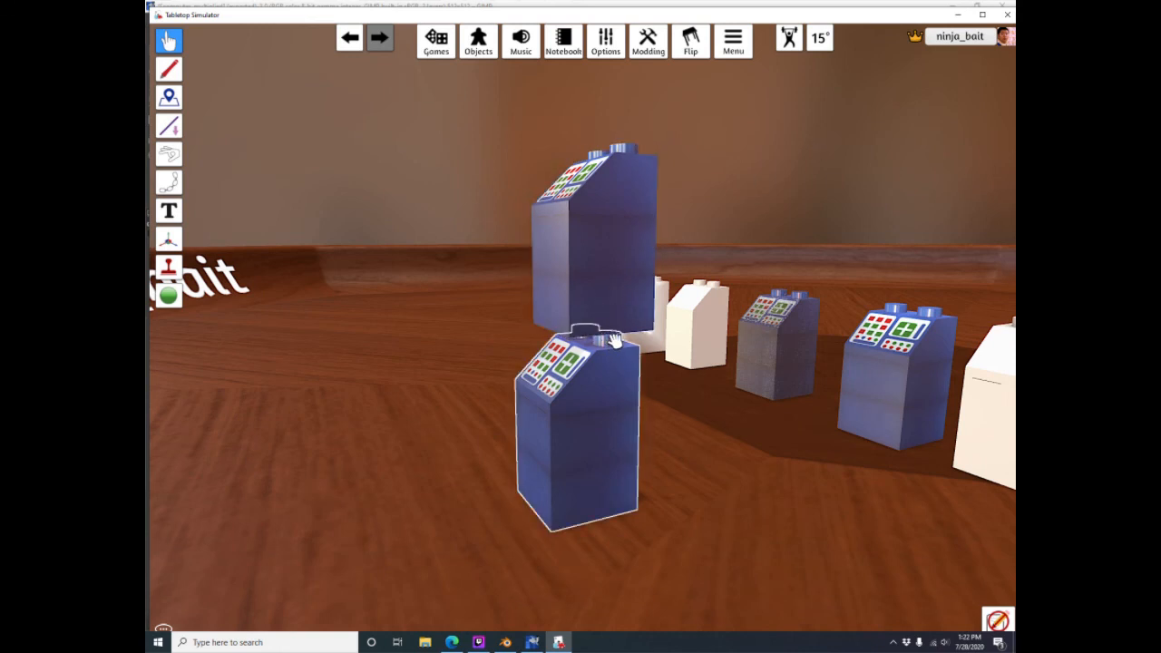
right_drag(635, 430, 638, 428)
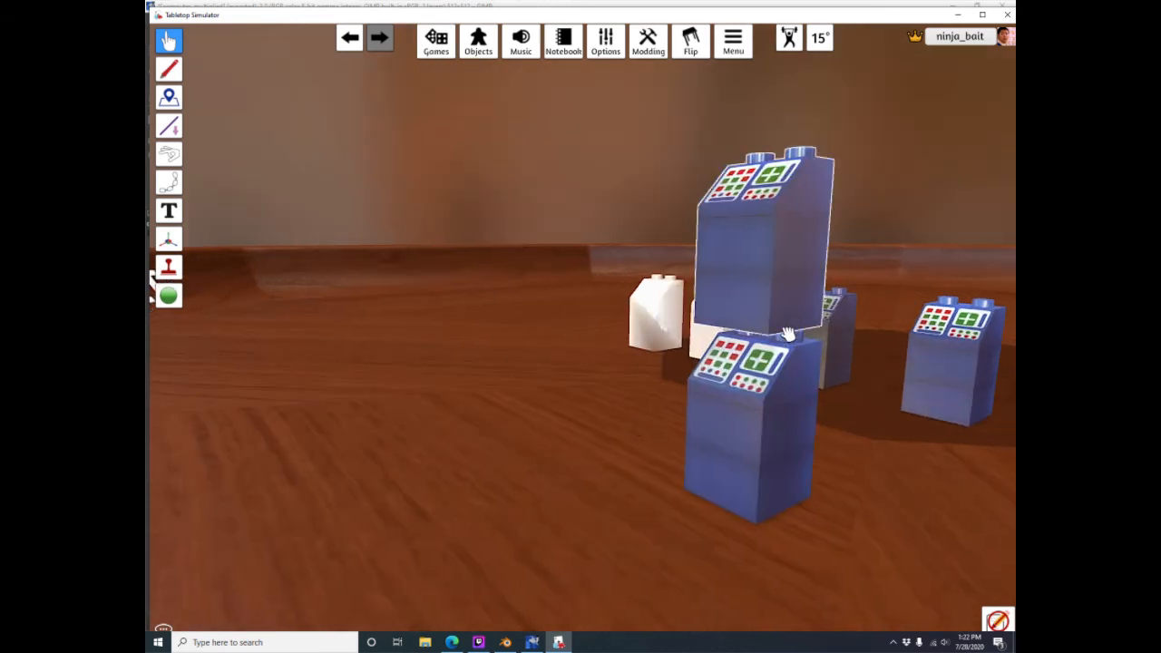
right_drag(817, 486, 904, 417)
key(d)
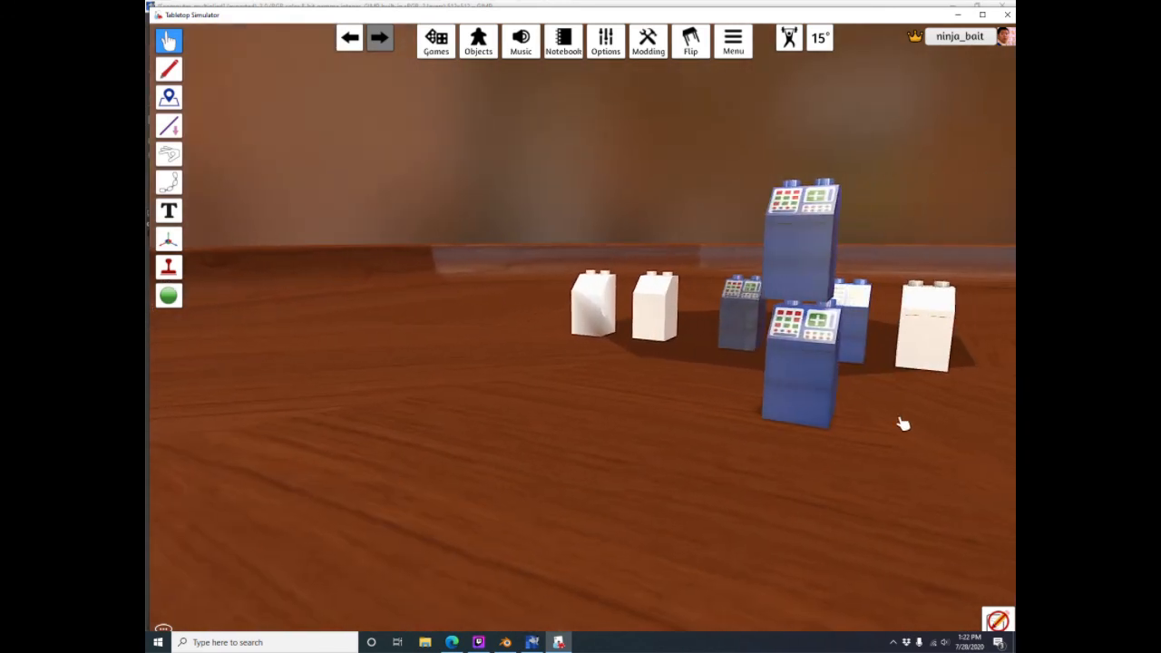
right_drag(864, 457, 827, 469)
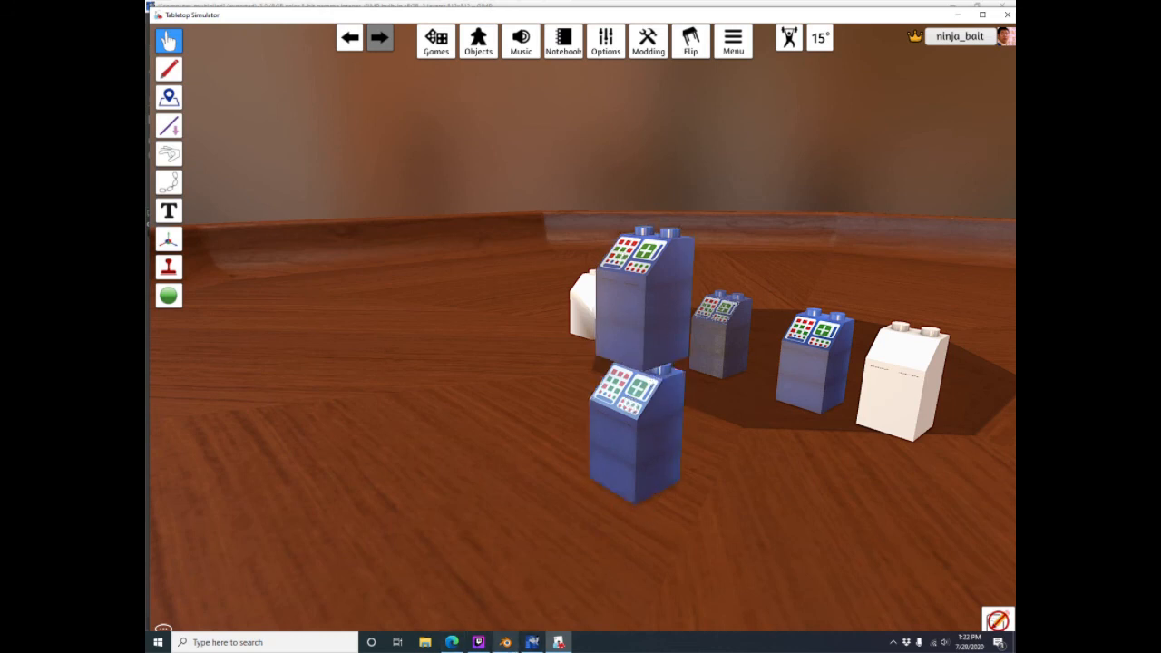
Switch to Blender, duplicate the Cube's body without the studs in place, separate it into its own object and return to Object Mode
click(505, 642)
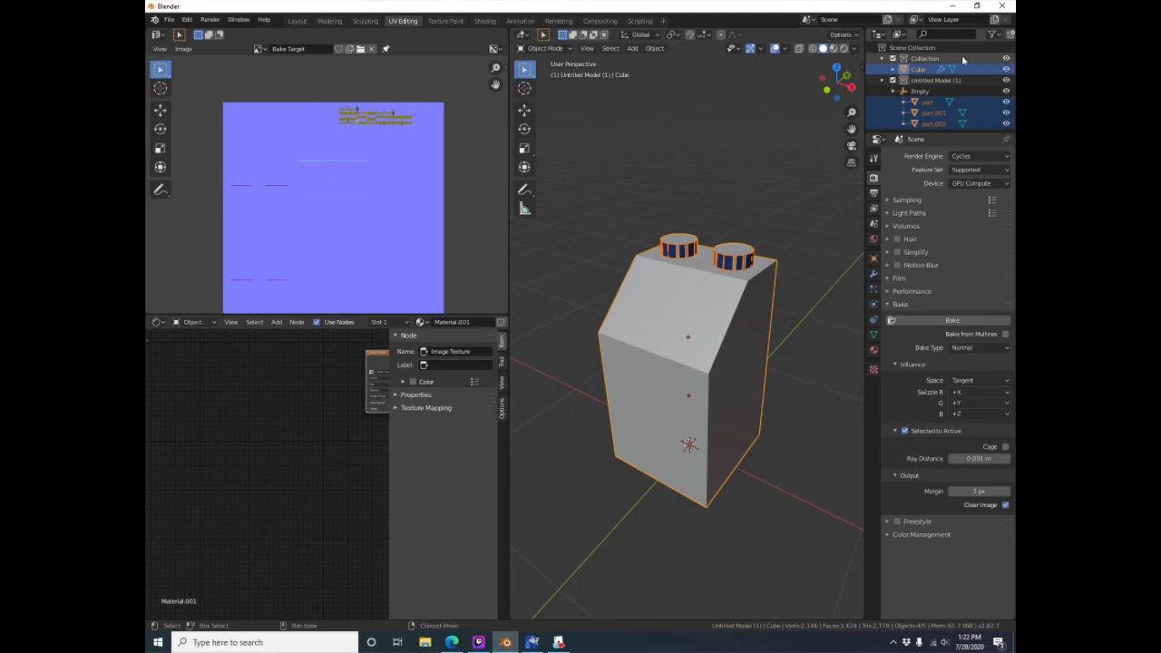
click(919, 69)
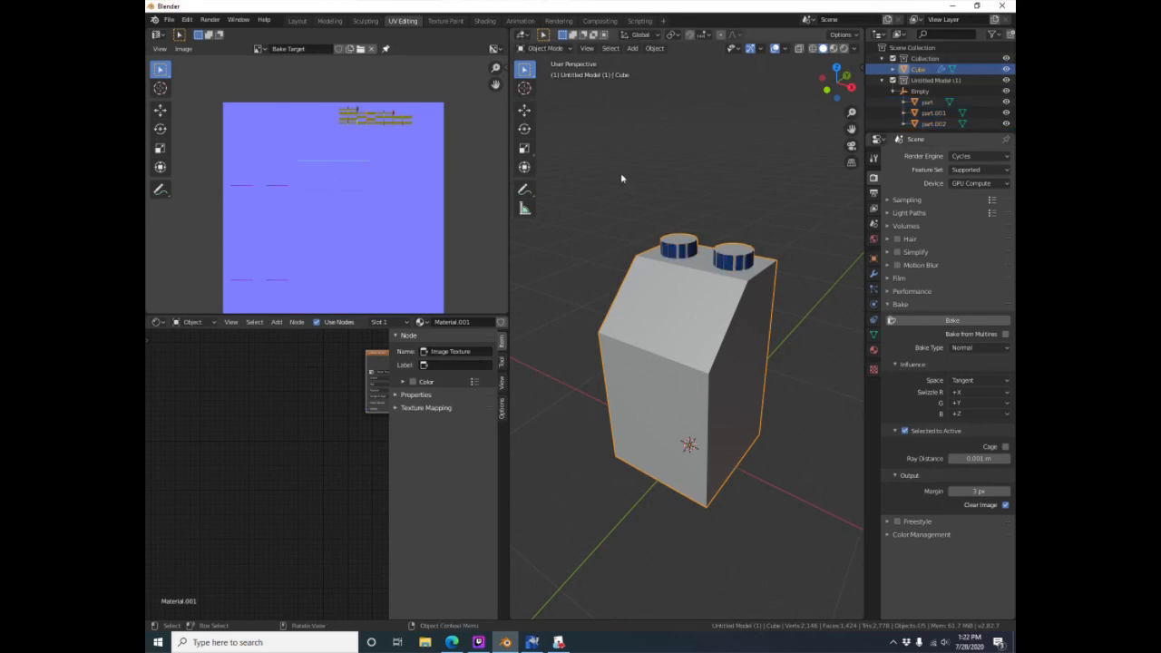
key(Tab)
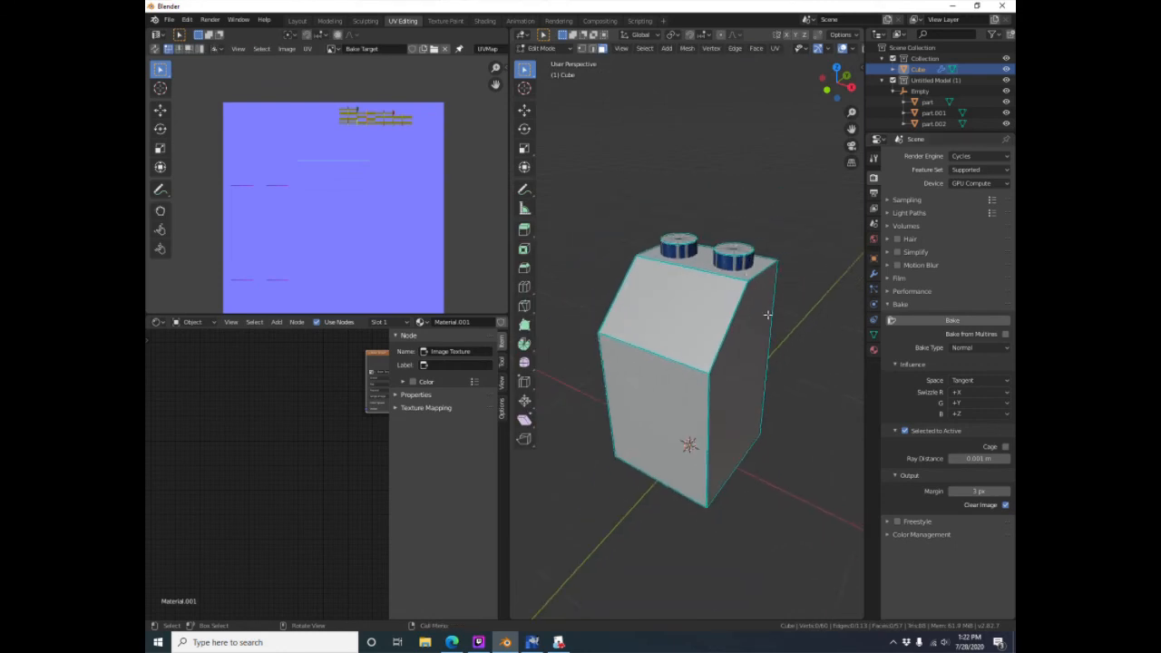
key(ctrl+l)
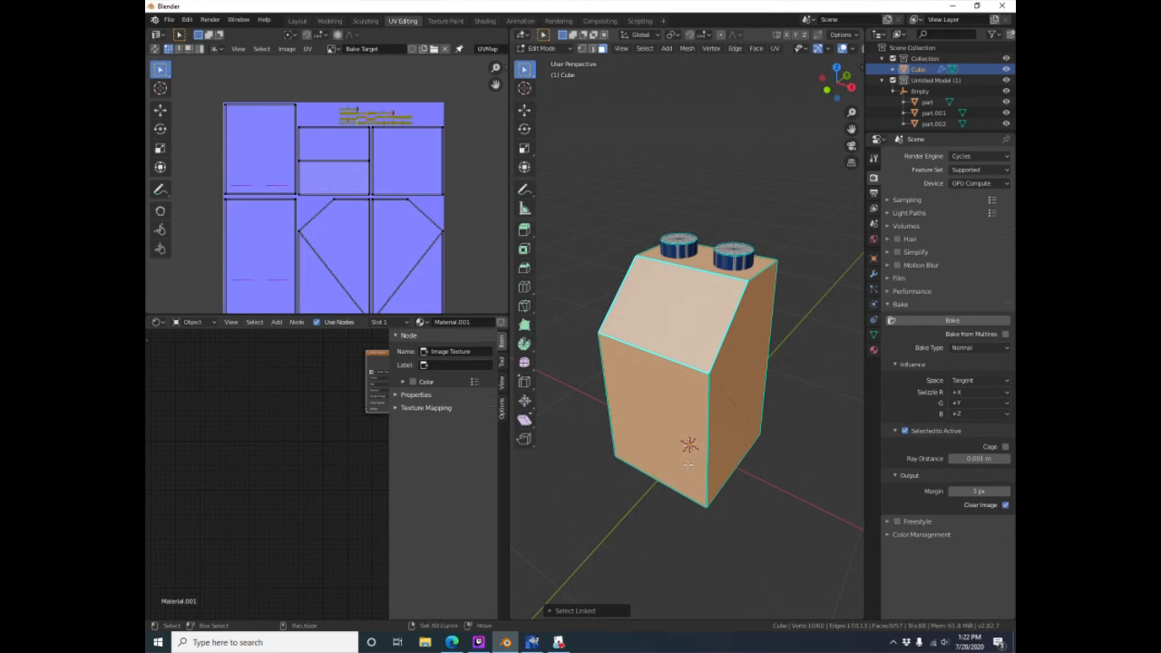
key(shift+d)
key(Escape)
key(p)
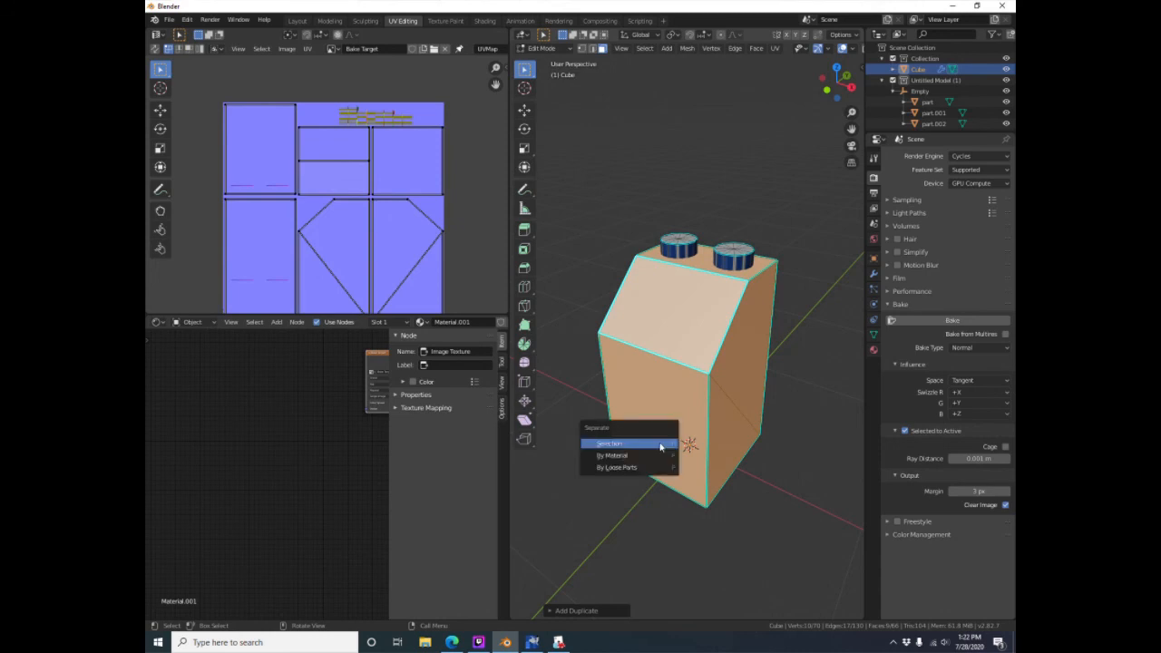
click(661, 447)
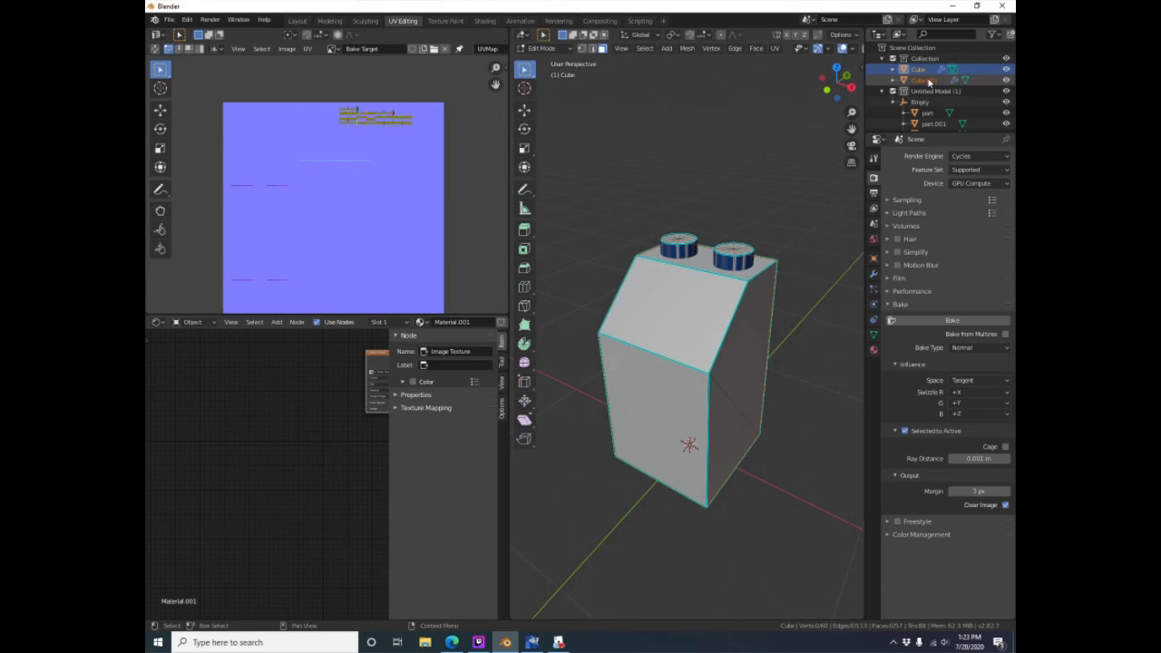
click(542, 48)
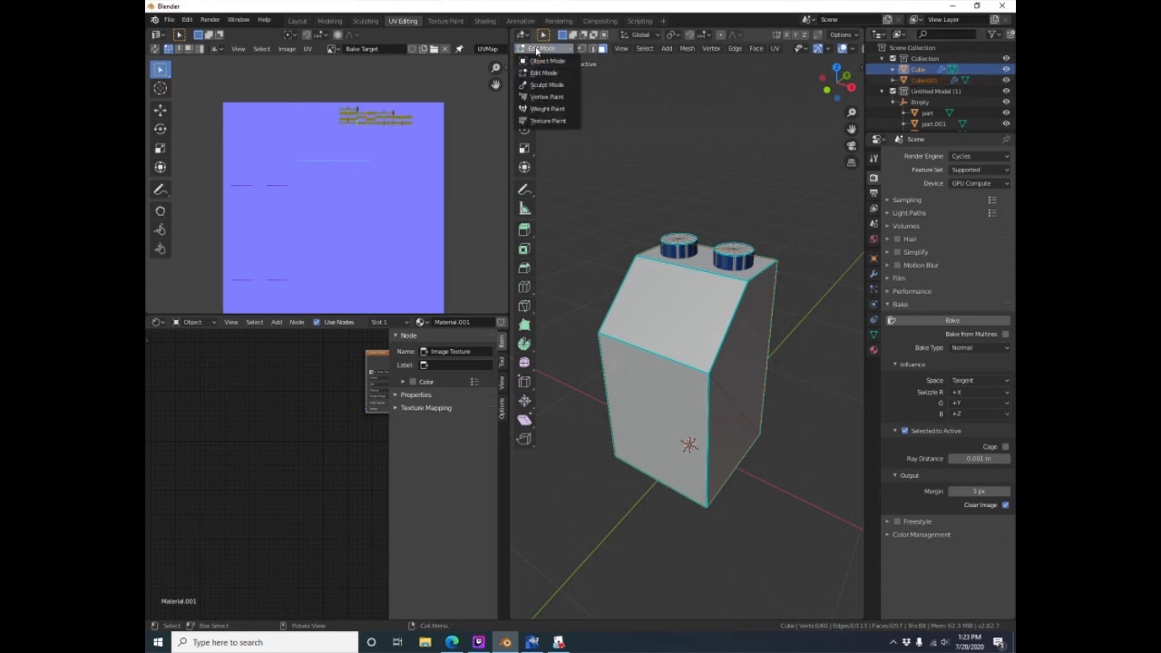
click(548, 58)
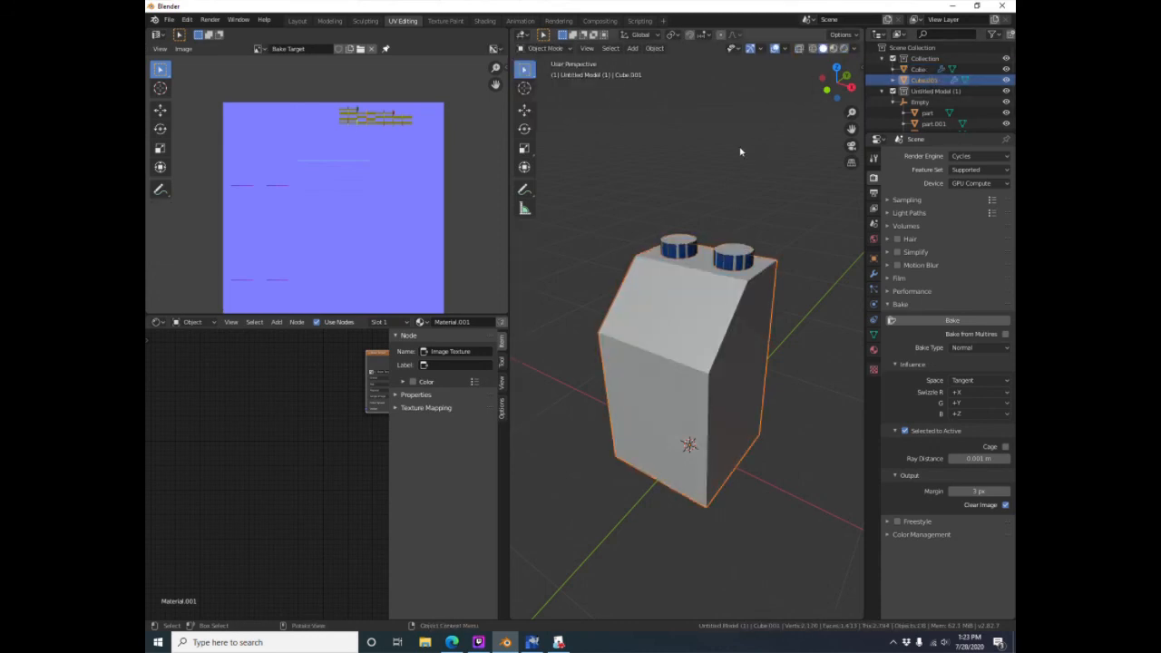
Export the selected stud-free body as the Wavefront file computer_collider.obj in the Downloads folder
click(168, 19)
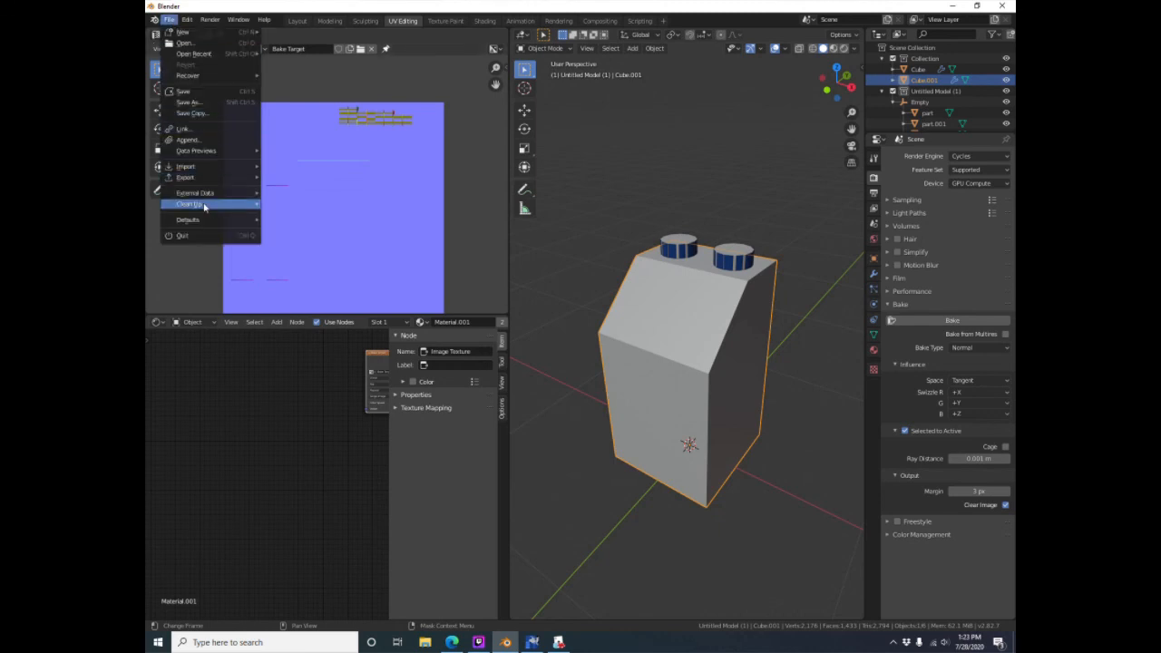
mouse_move(221, 177)
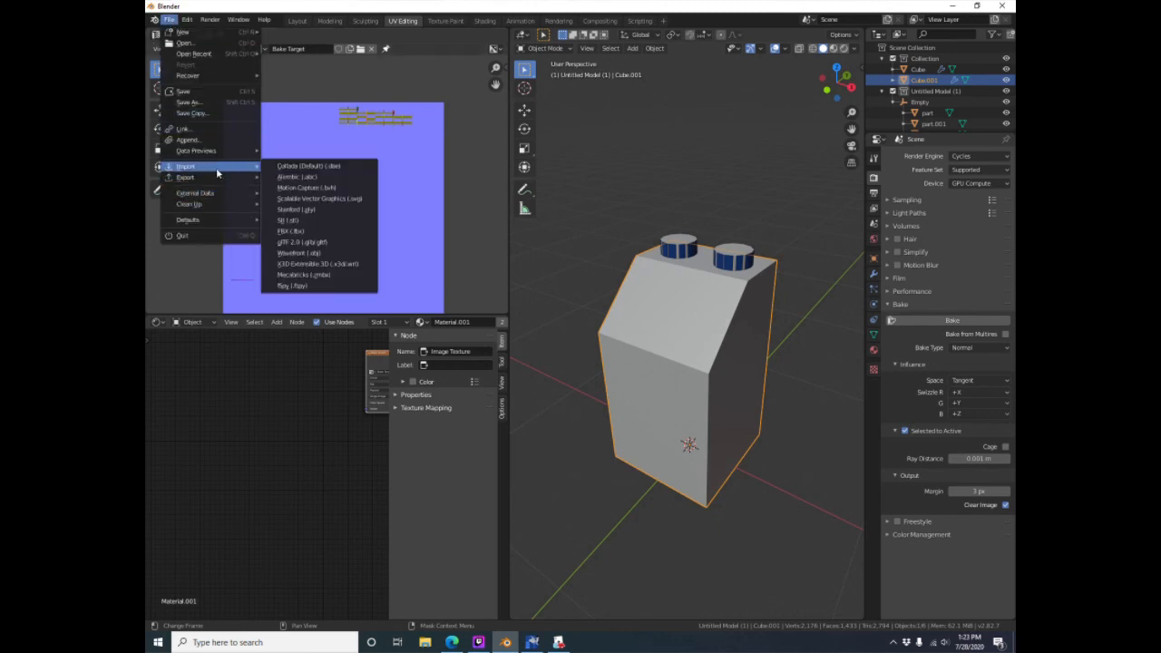
click(305, 264)
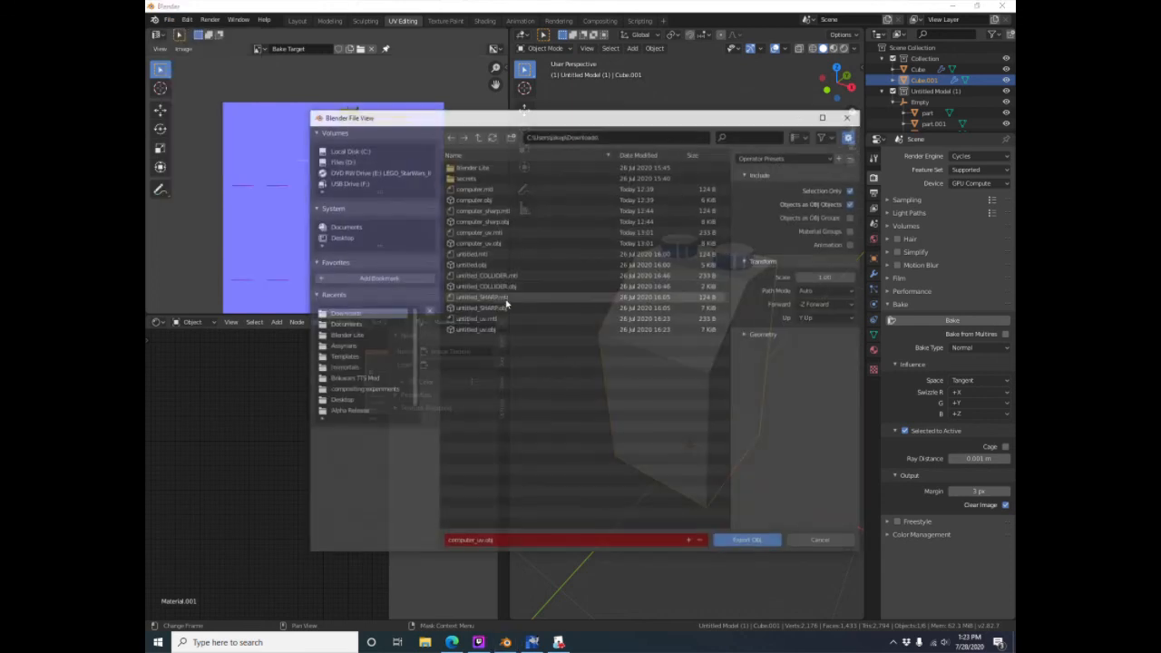
click(481, 541)
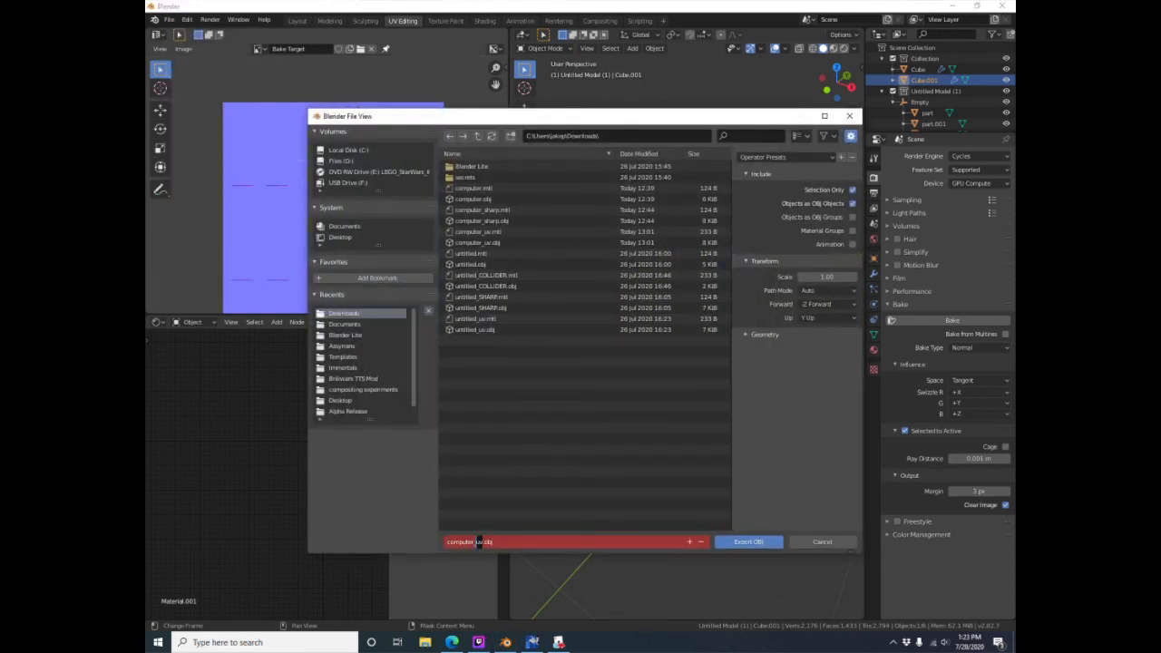
text(_collider)
key(Return)
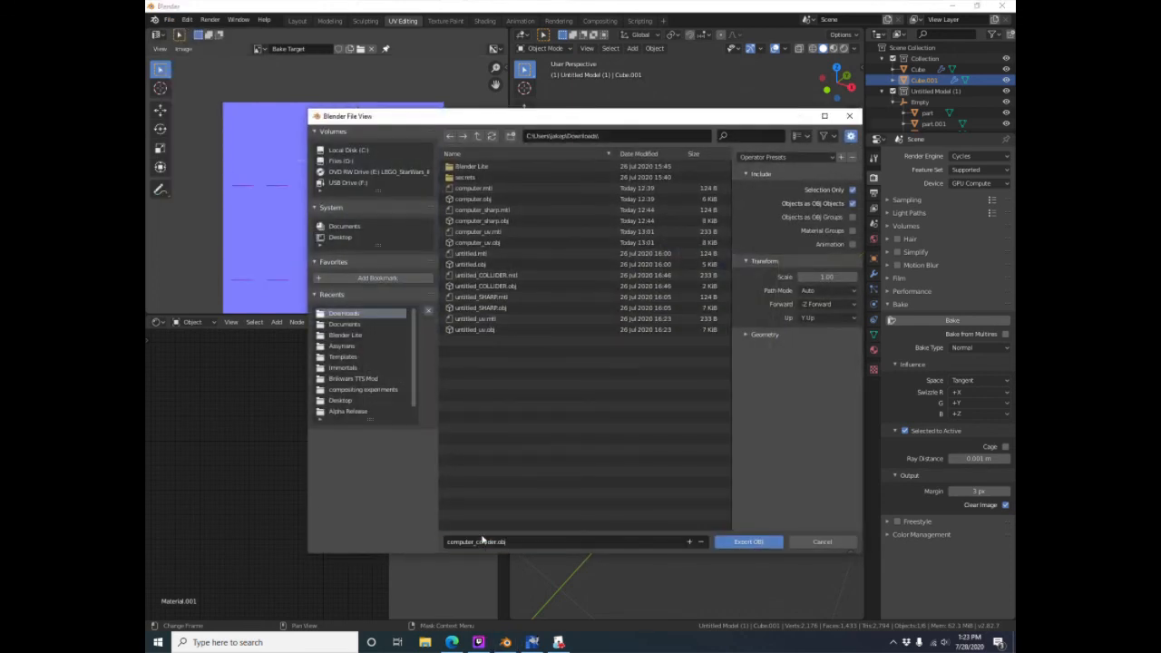
click(762, 543)
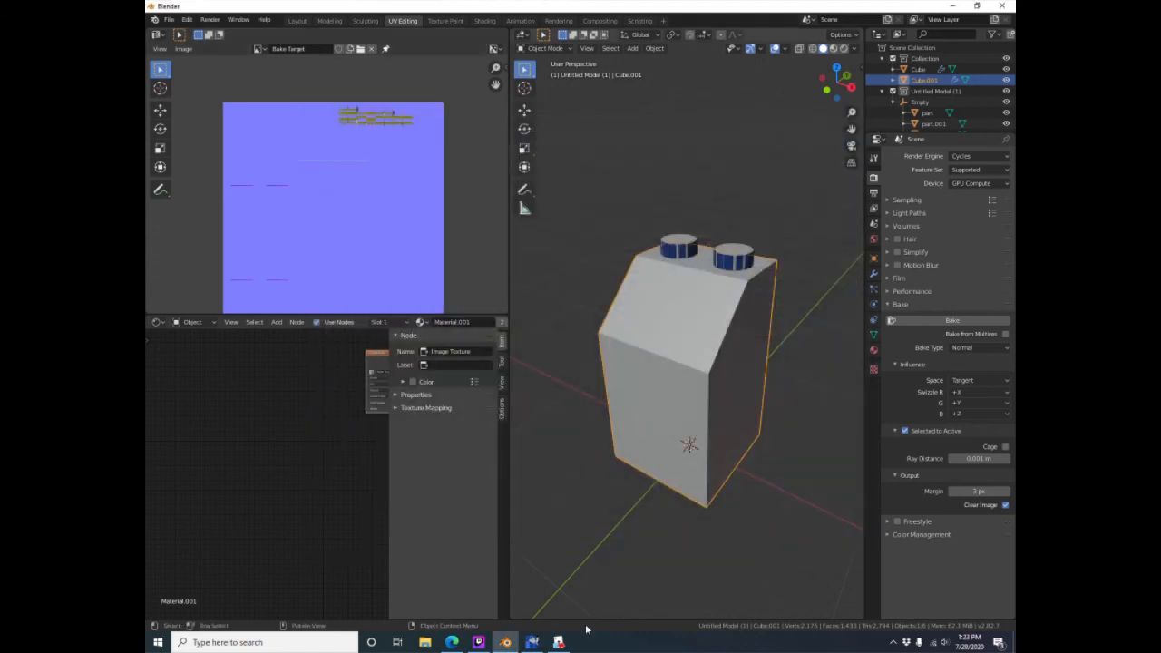
Switch to Tabletop Simulator, assign the local file computer_collider.obj as the lower stacked computer's collider, and import it with the matching copy updated
click(558, 642)
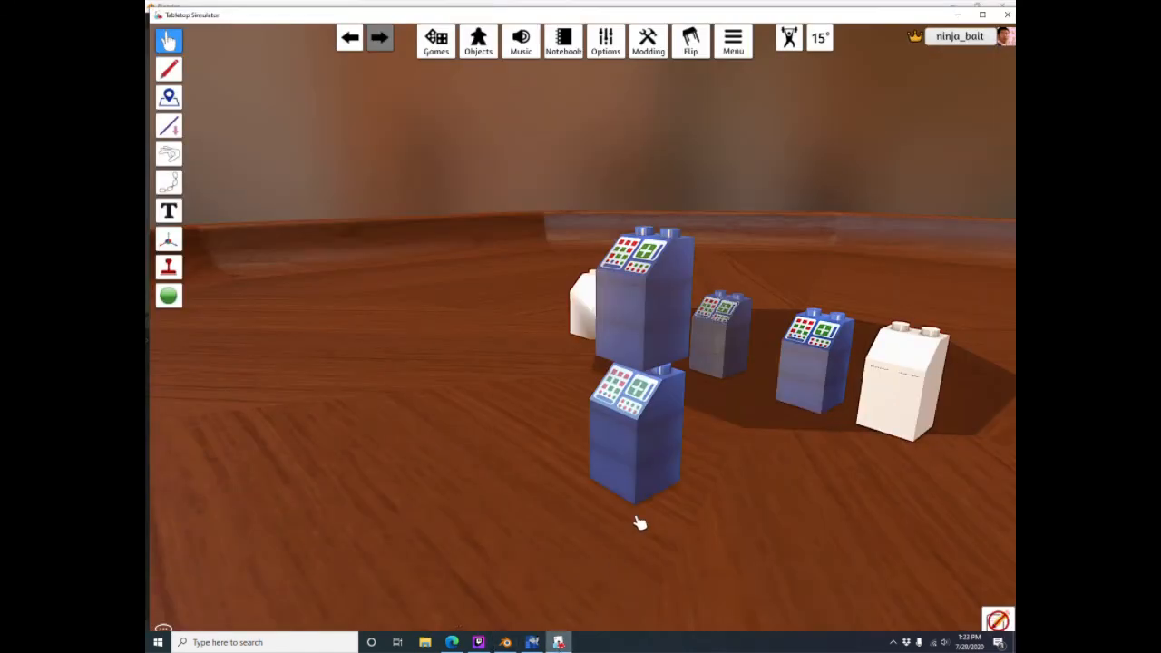
right_click(659, 469)
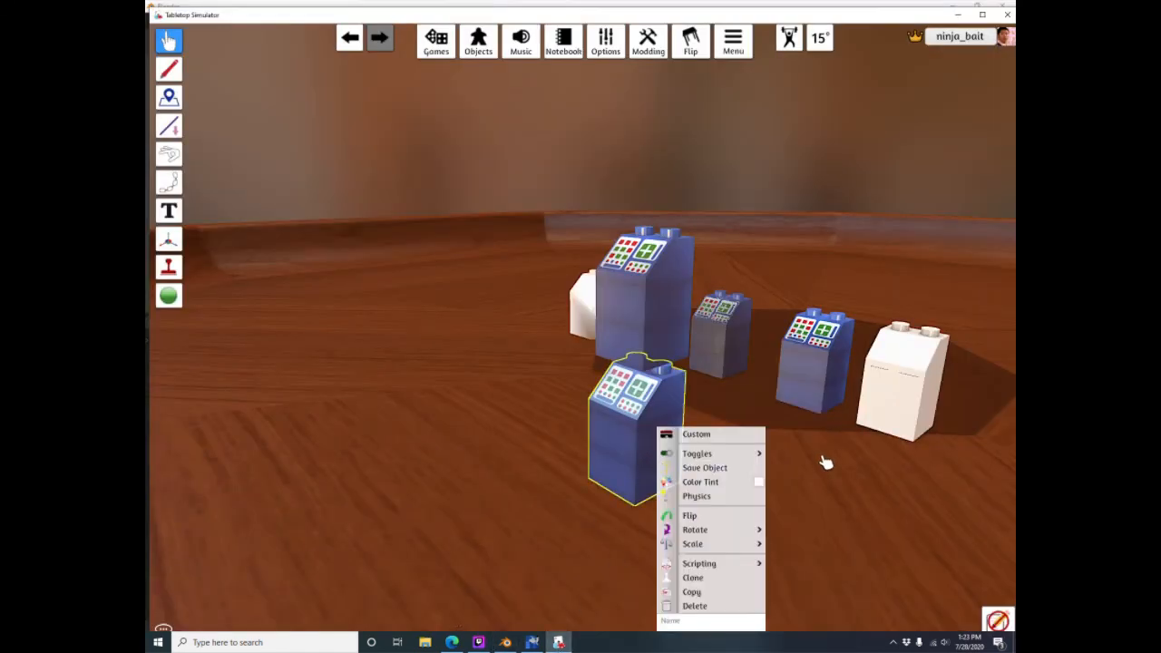
click(734, 441)
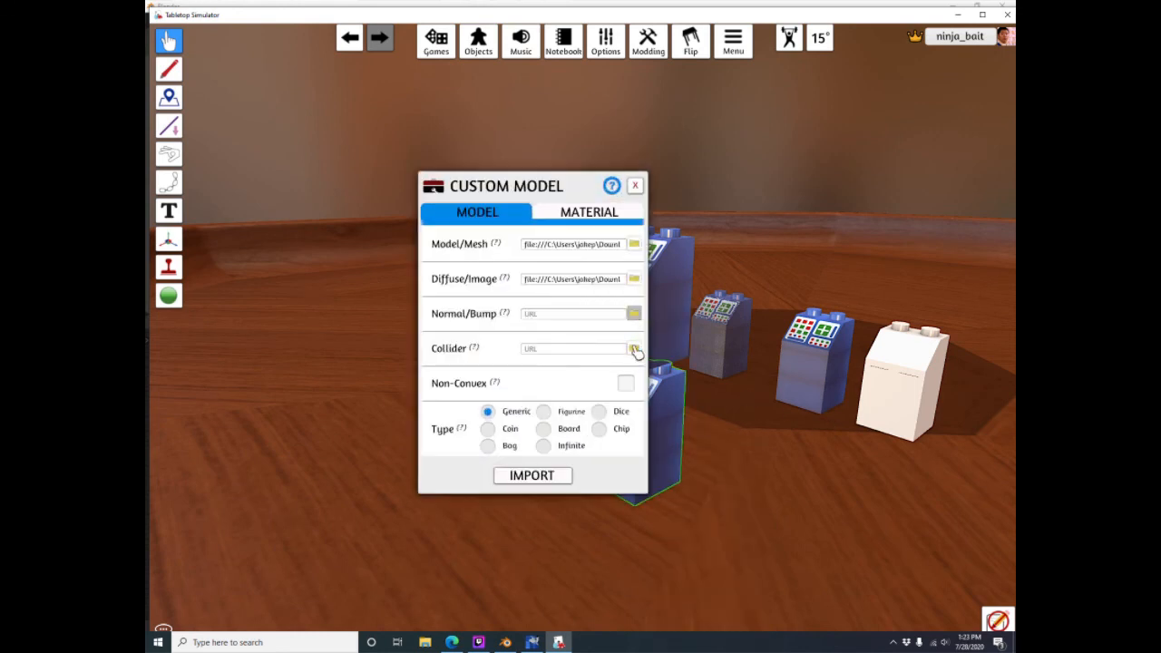
click(633, 349)
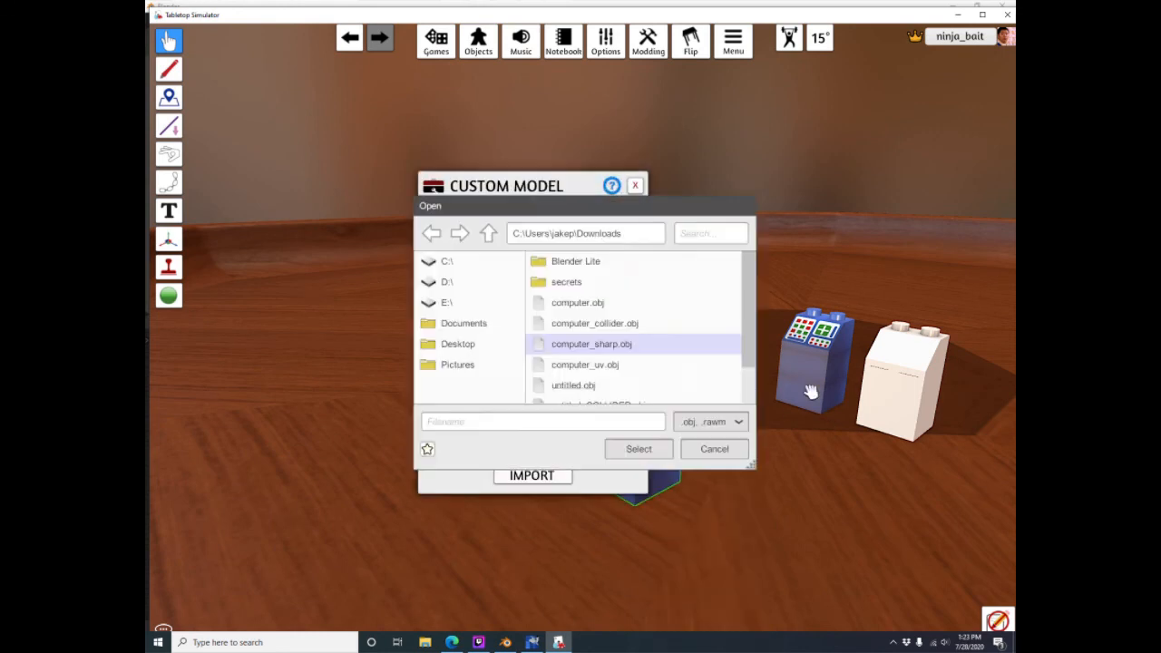
click(625, 324)
click(627, 450)
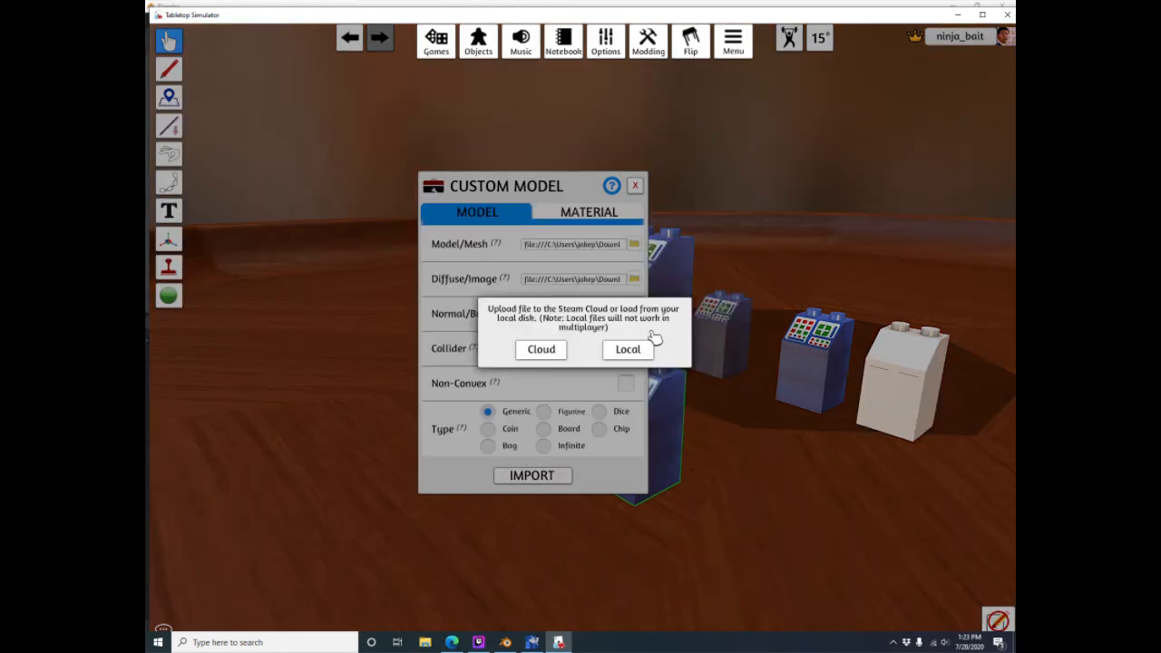
click(628, 349)
click(532, 475)
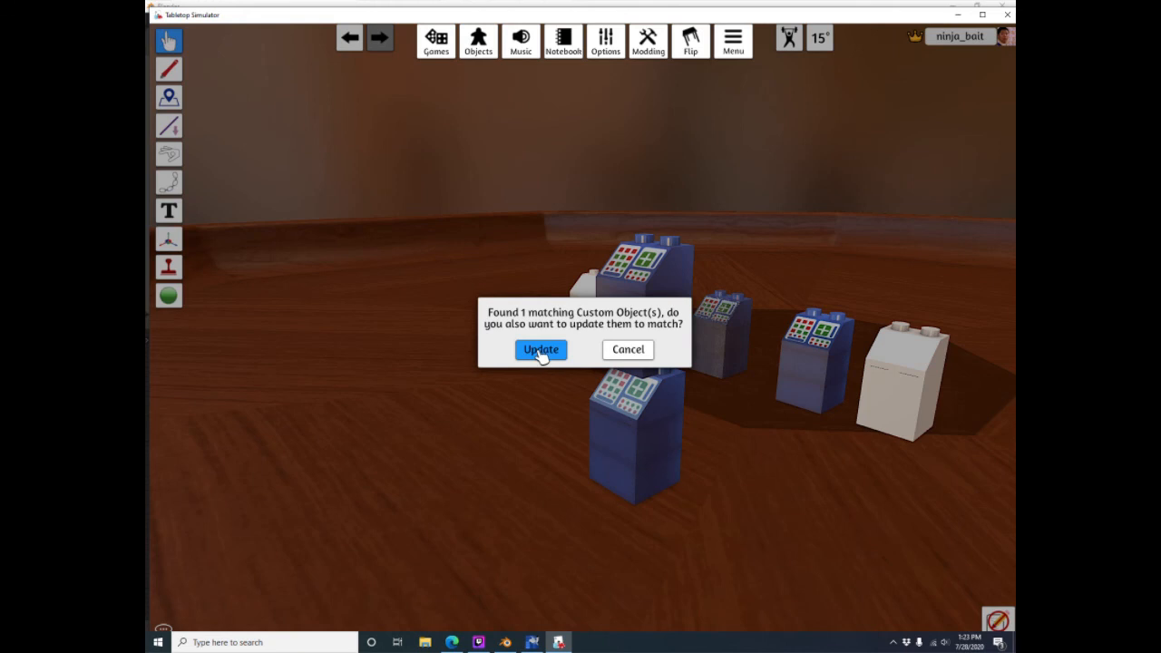
click(542, 352)
Examine up close how the stacked blue computers fit together with the new collider
right_drag(677, 485, 772, 477)
scroll(772, 477, up, 5)
right_drag(682, 458, 589, 407)
scroll(552, 414, up, 2)
key(a)
key(w)
scroll(575, 450, up, 2)
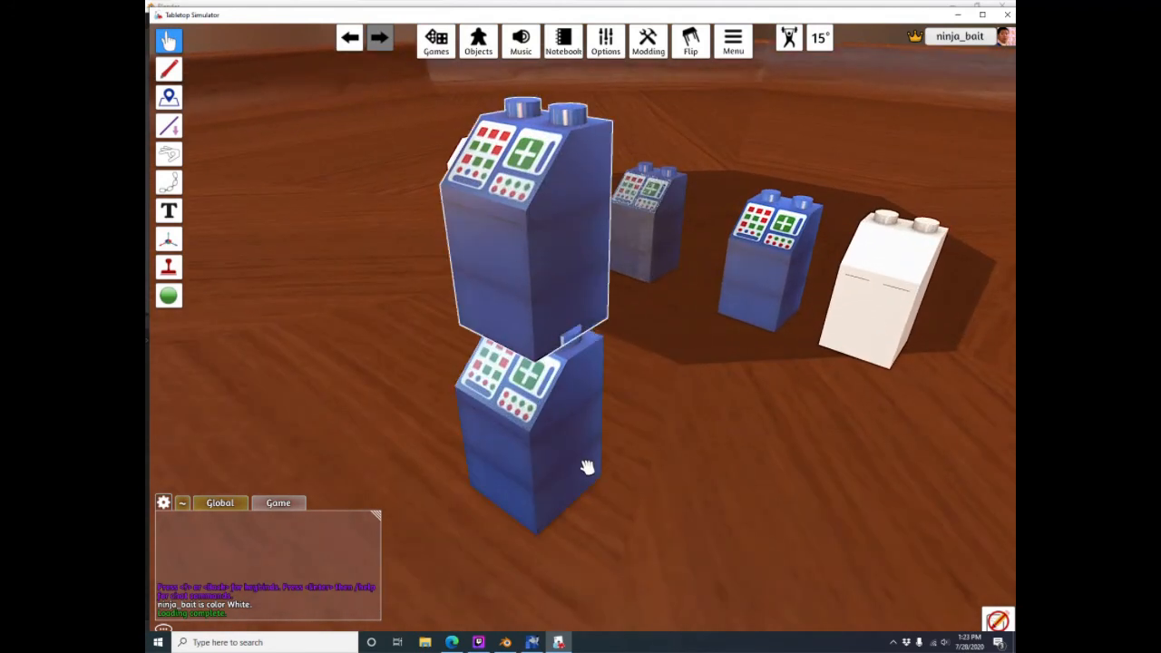
Examine the stacked blue computers from several angles alongside the other models on the table
right_drag(586, 469, 617, 469)
key(d)
scroll(692, 440, down, 1)
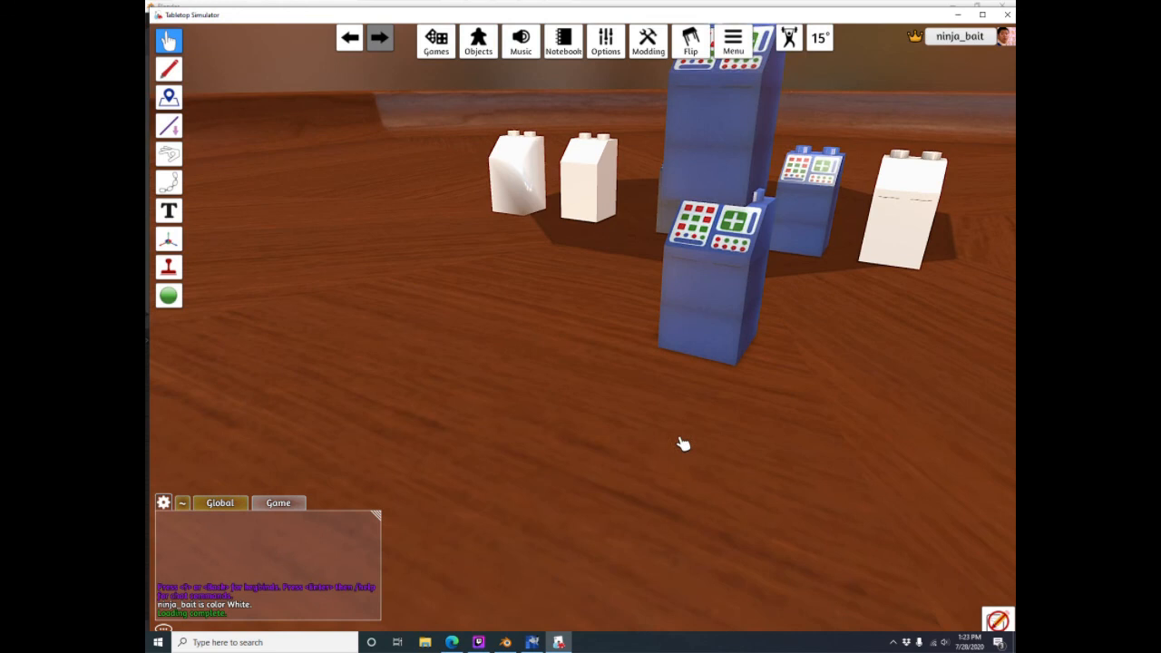
right_drag(681, 444, 673, 451)
drag(632, 314, 642, 329)
right_drag(675, 591, 769, 500)
scroll(843, 486, down, 2)
right_drag(842, 486, 677, 432)
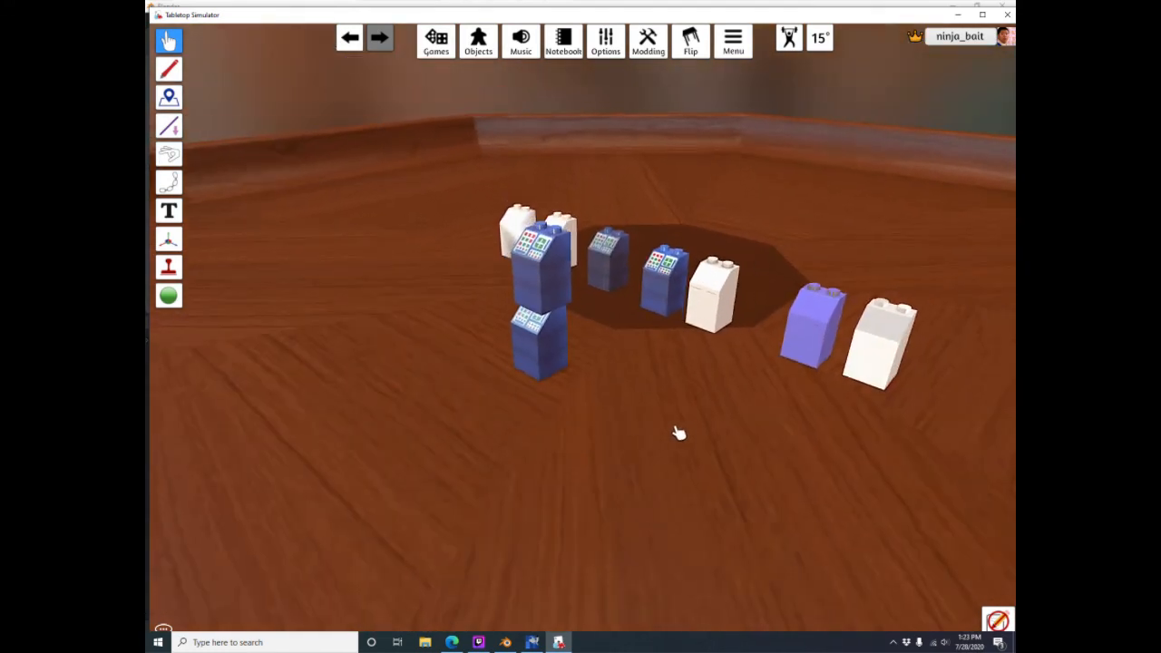
Take the upper blue computer off the stack and arrange the two blue computers back to back on the table
drag(565, 278, 592, 285)
scroll(586, 282, down, 8)
right_drag(647, 386, 562, 518)
scroll(445, 492, up, 3)
drag(562, 518, 568, 513)
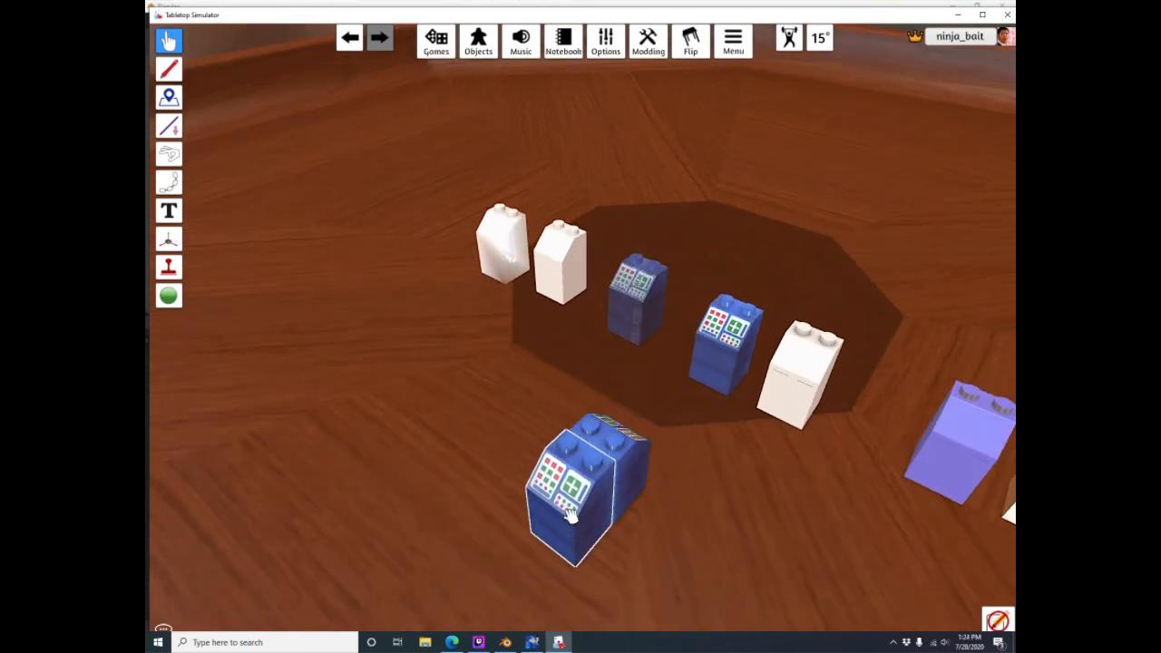
right_drag(679, 539, 632, 509)
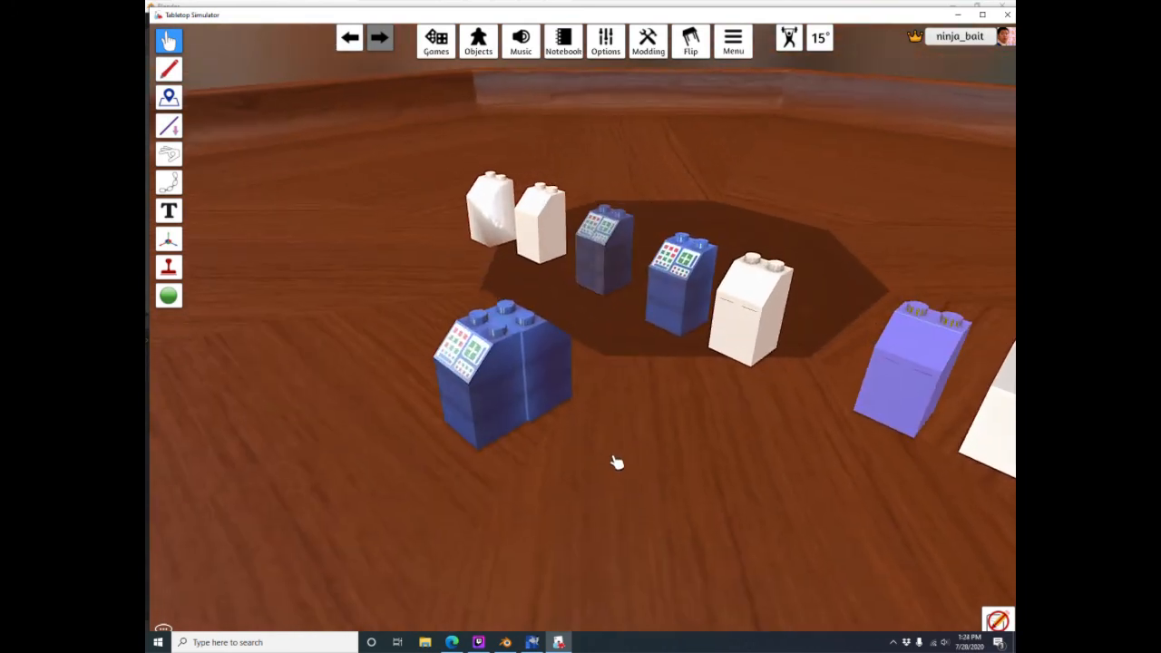
Paste another copy of the blue computer and place it on top of the back-to-back pair
key(ctrl+v)
drag(647, 421, 549, 385)
drag(523, 326, 527, 321)
right_drag(729, 542, 561, 492)
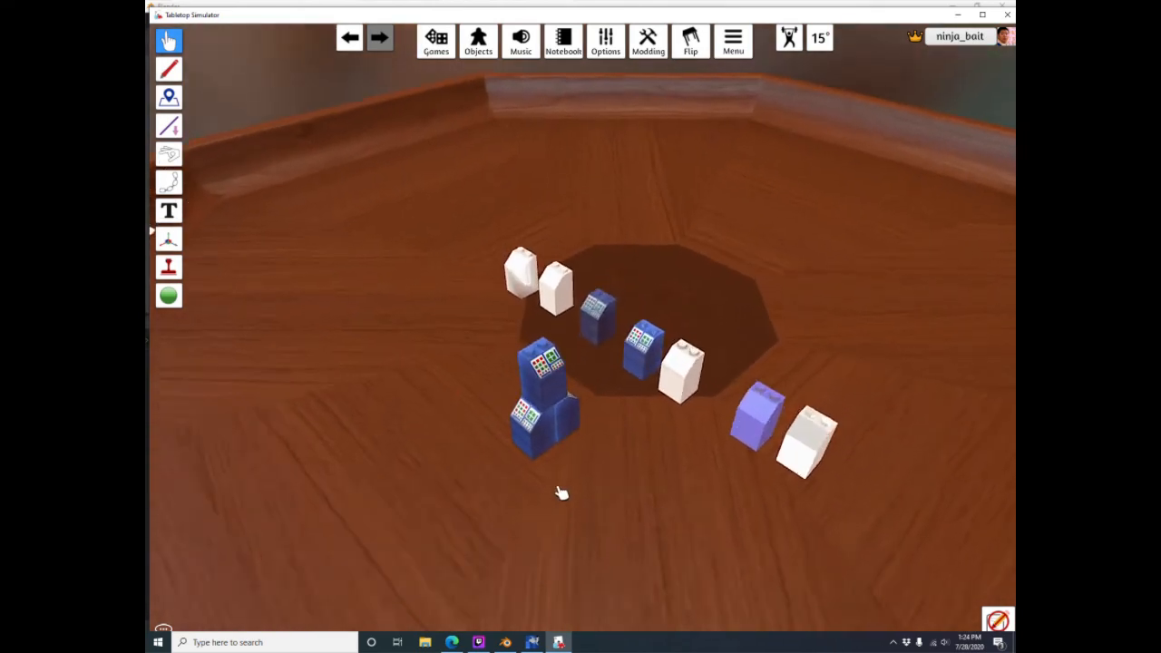
Open the top computer's custom model settings, check its Model/Mesh and Diffuse/Image file paths, and move the dialog clear of the stack
scroll(561, 492, up, 2)
right_click(513, 415)
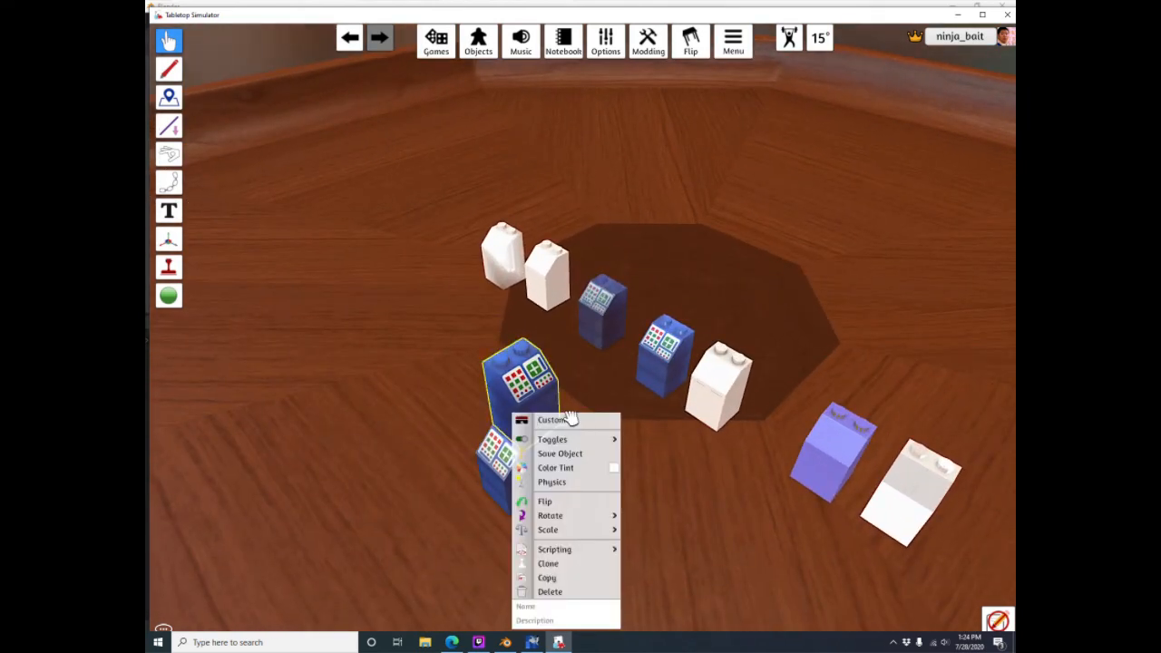
click(570, 419)
drag(549, 252, 686, 246)
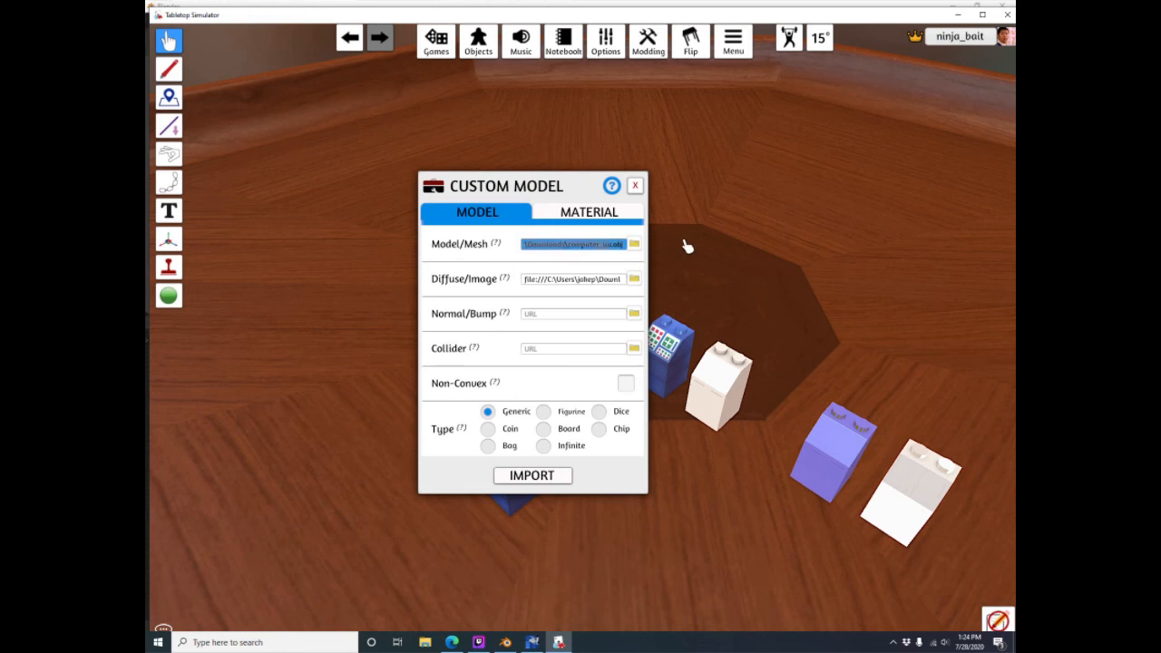
click(534, 282)
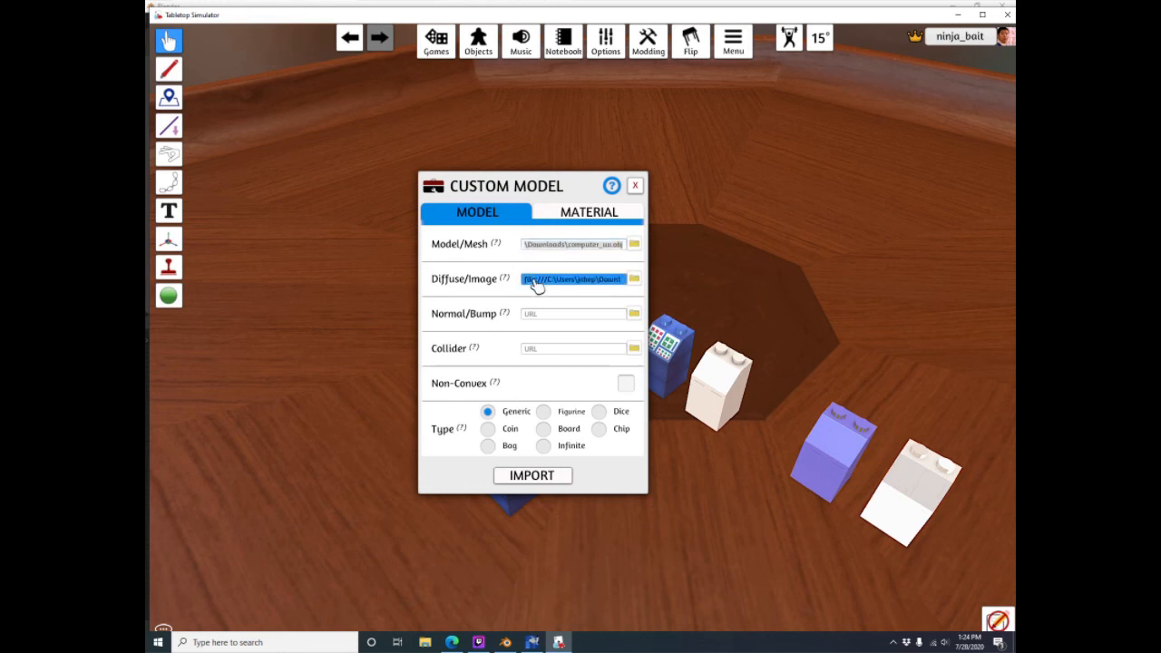
drag(536, 284, 674, 286)
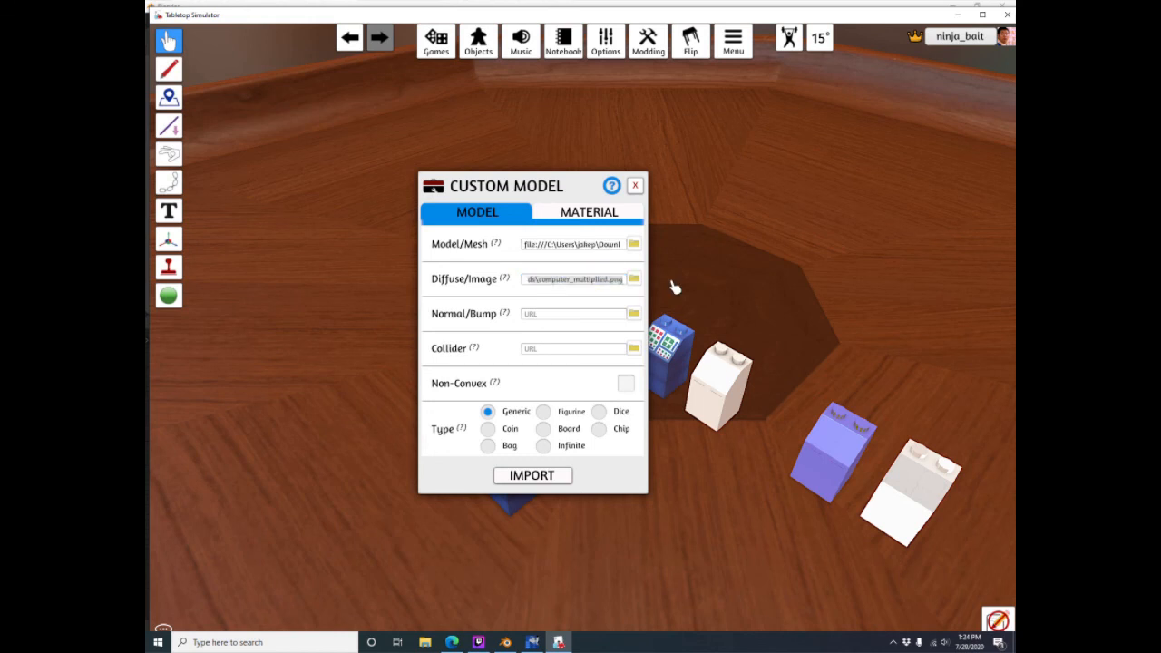
drag(591, 189, 803, 141)
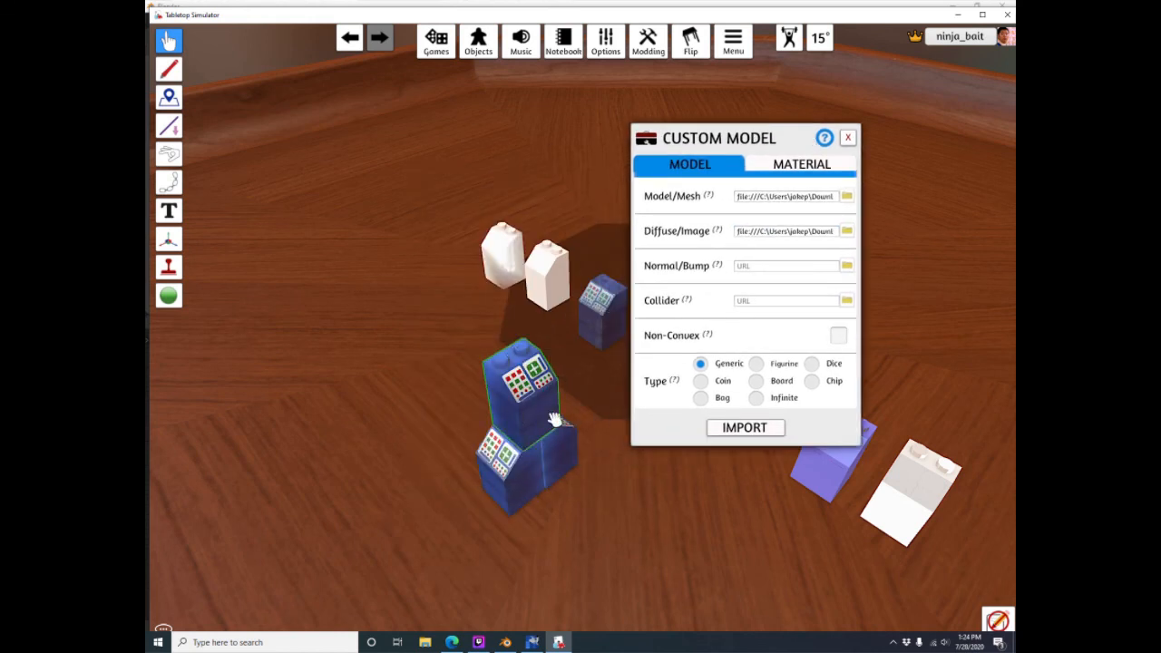
Assign the local file computer_collider.obj from the Downloads folder as the top computer's collider
click(783, 269)
click(802, 308)
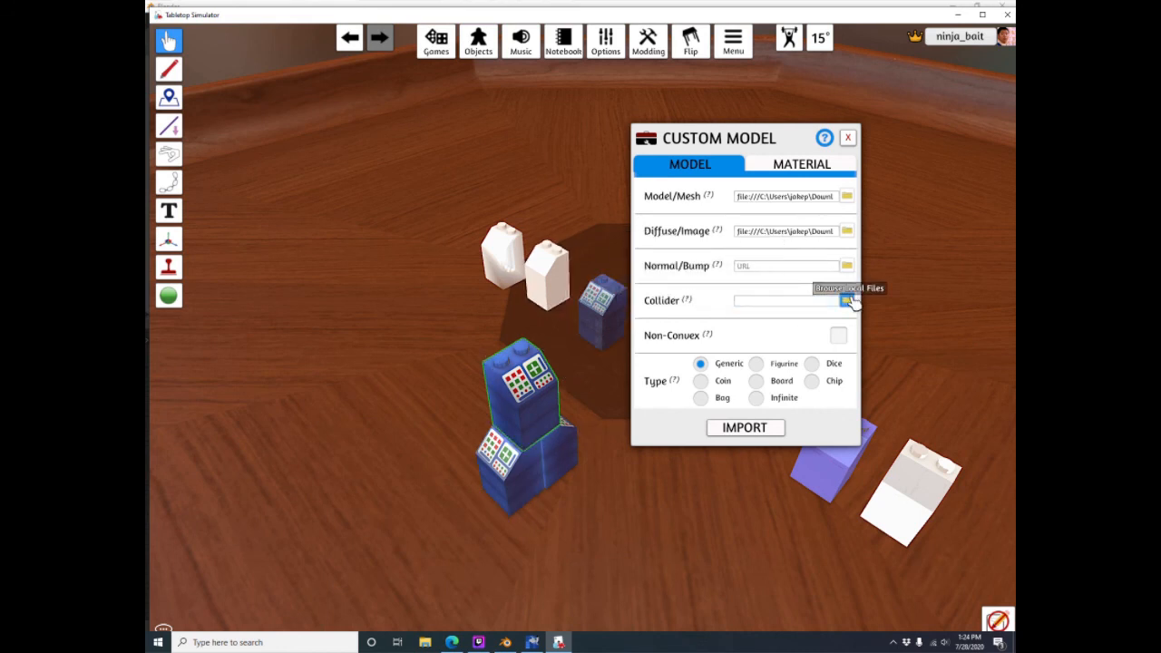
click(846, 300)
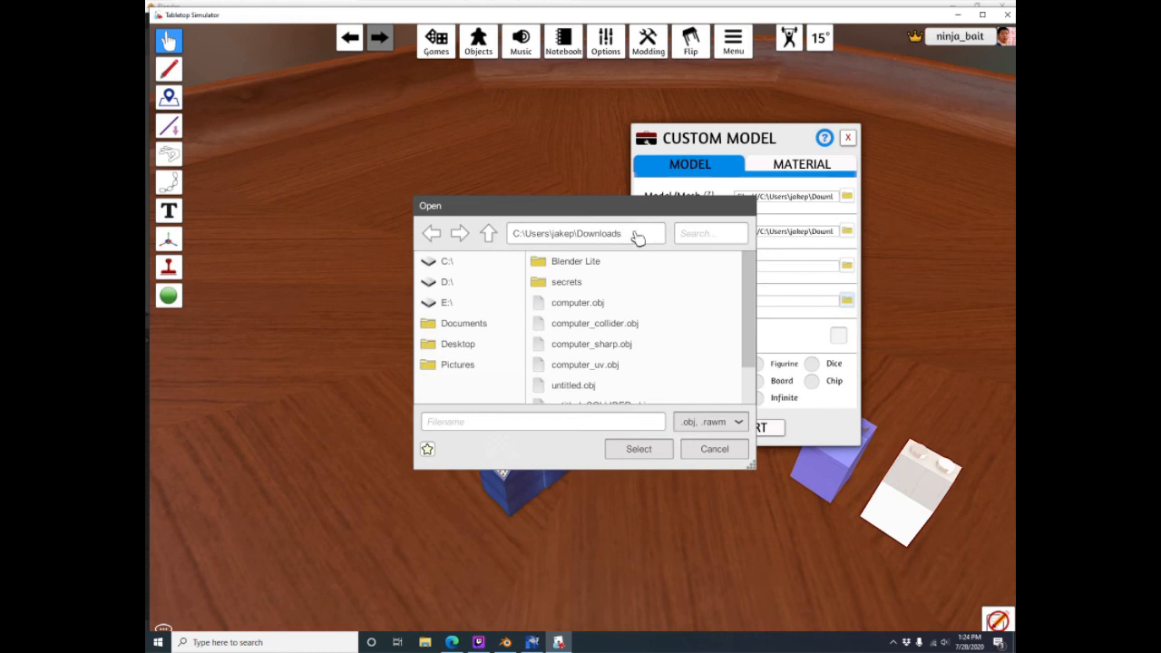
click(659, 328)
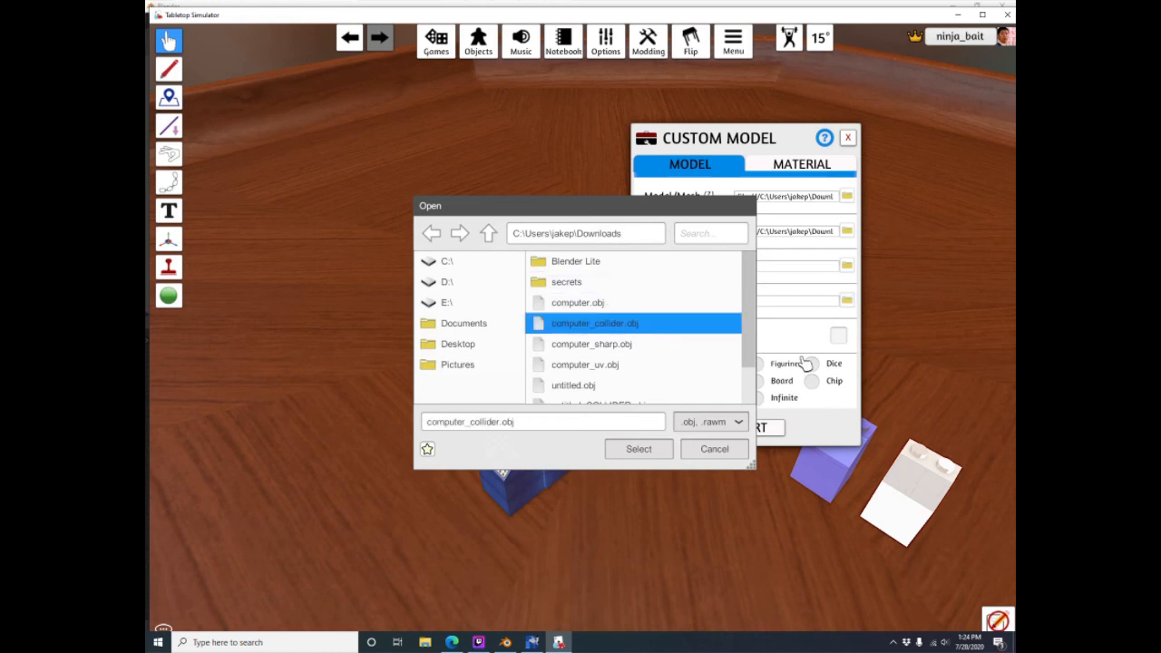
click(638, 448)
click(643, 355)
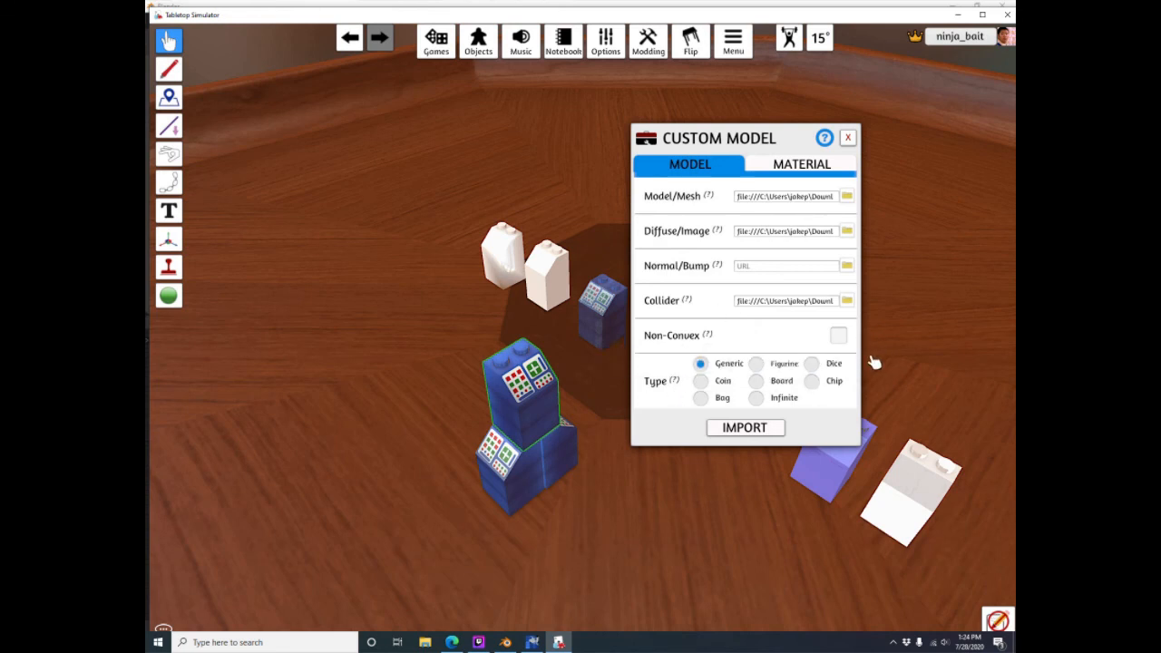
Set the top computer's type to Figurine, try the Non-Convex option, check the material settings and import the model
click(757, 364)
click(839, 337)
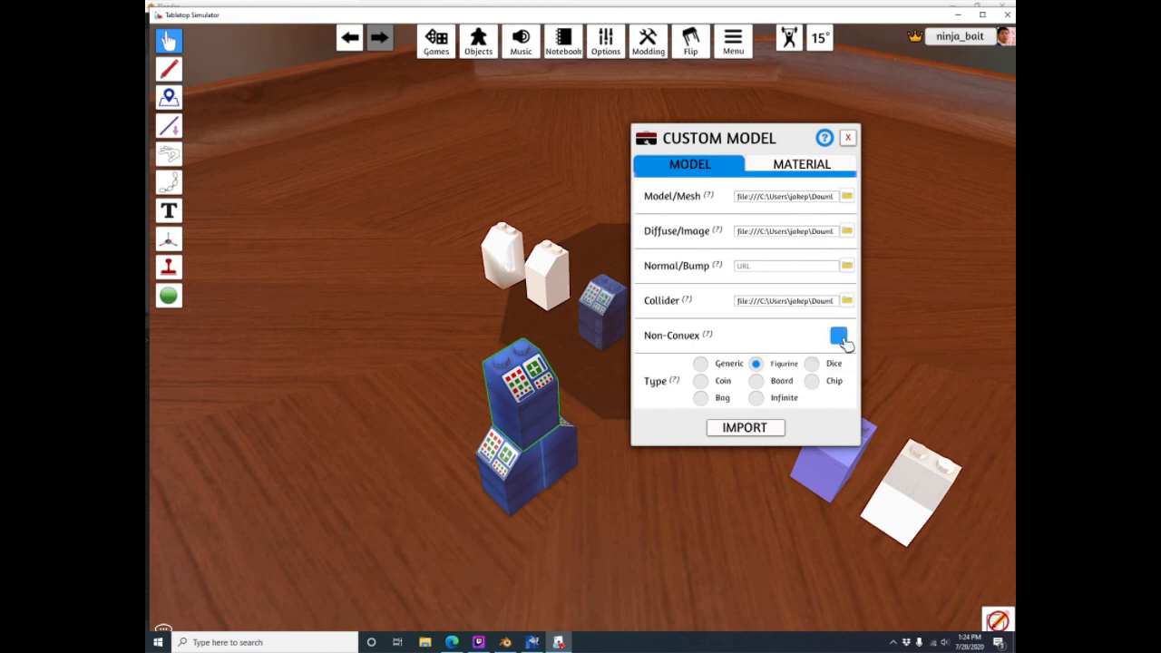
click(839, 334)
click(839, 336)
click(838, 336)
click(822, 166)
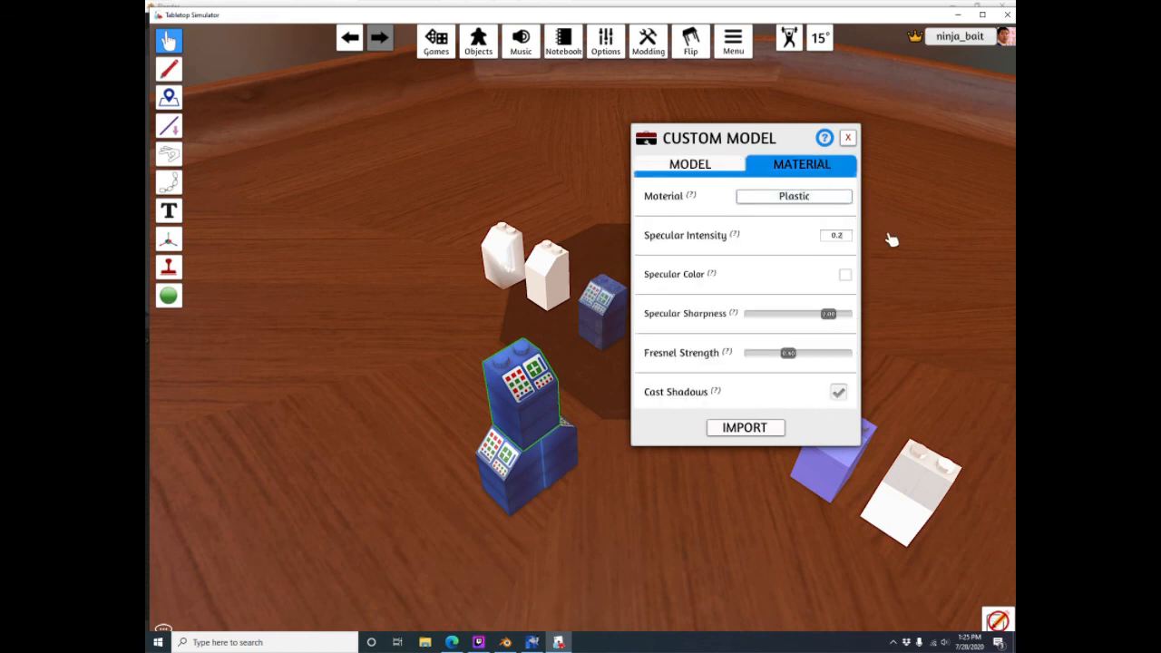
click(746, 433)
Examine how the imported top computer sits on the two back-to-back computers beneath it
scroll(535, 493, up, 3)
right_drag(533, 492, 538, 478)
scroll(536, 476, down, 3)
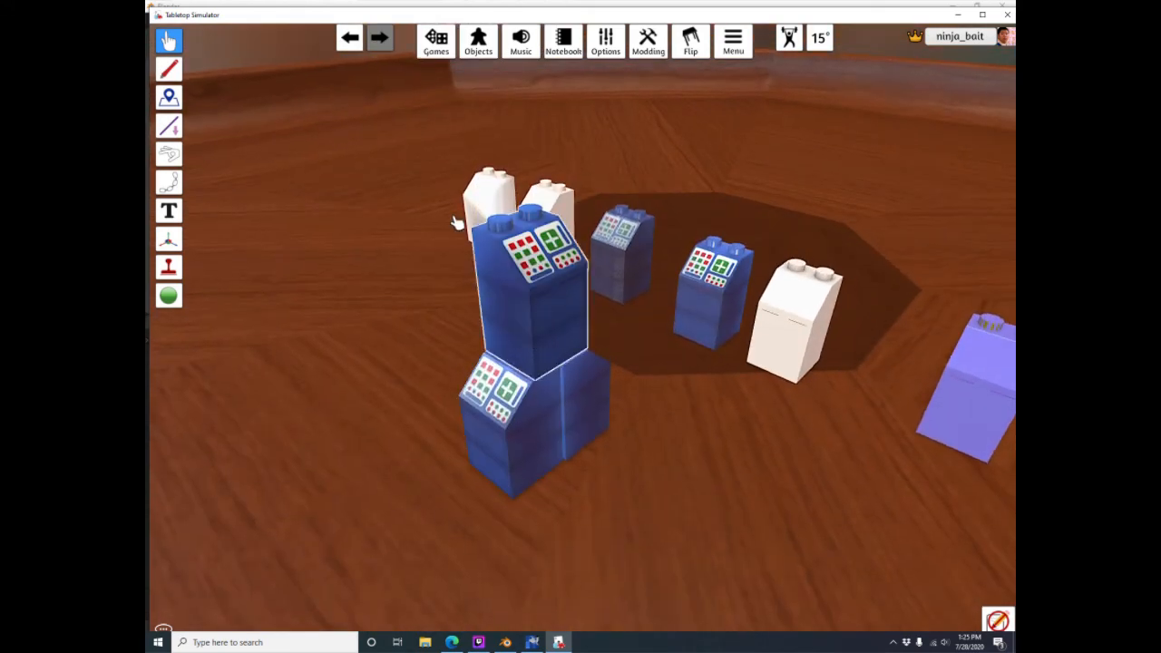
key(w)
key(a)
key(w)
key(a)
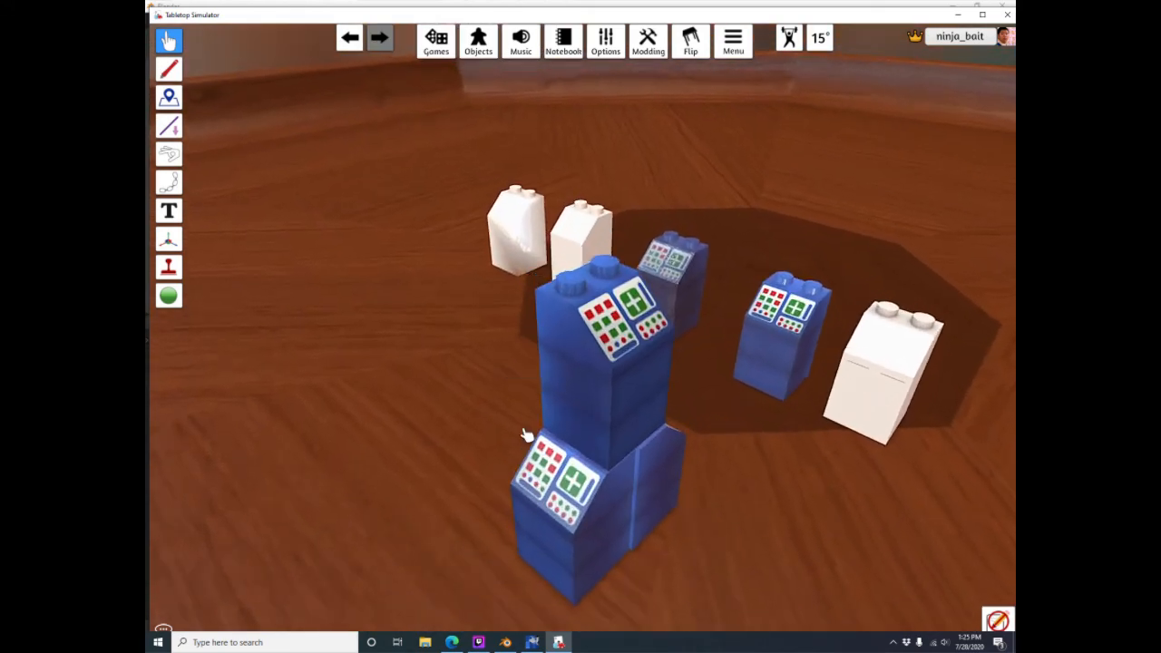
scroll(550, 466, up, 2)
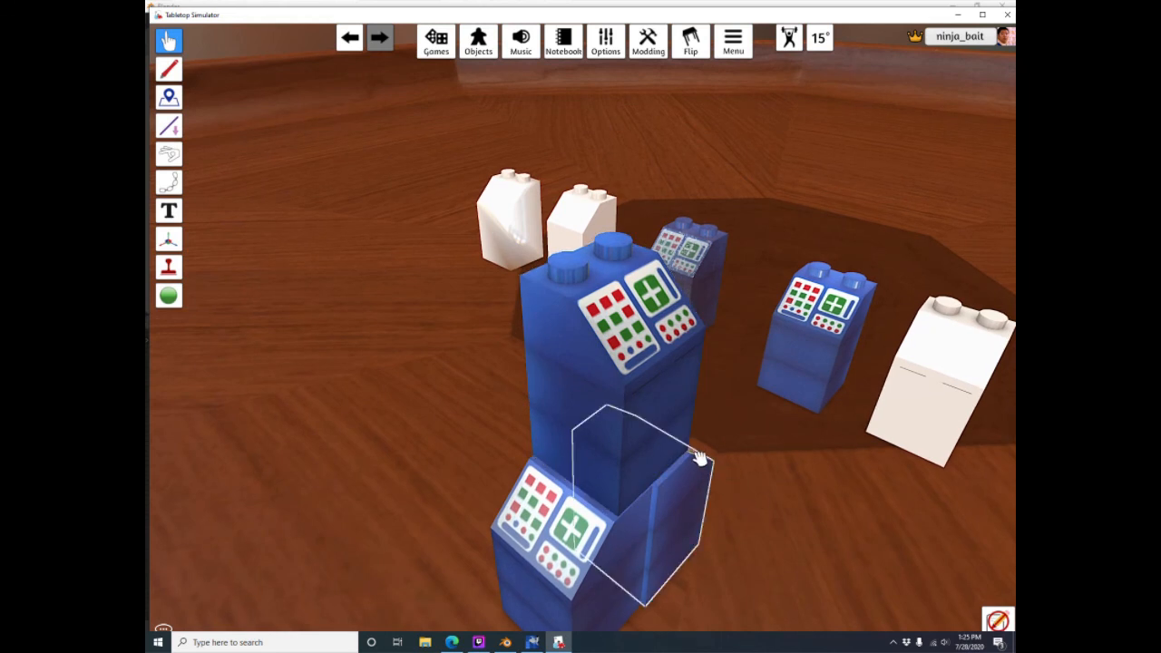